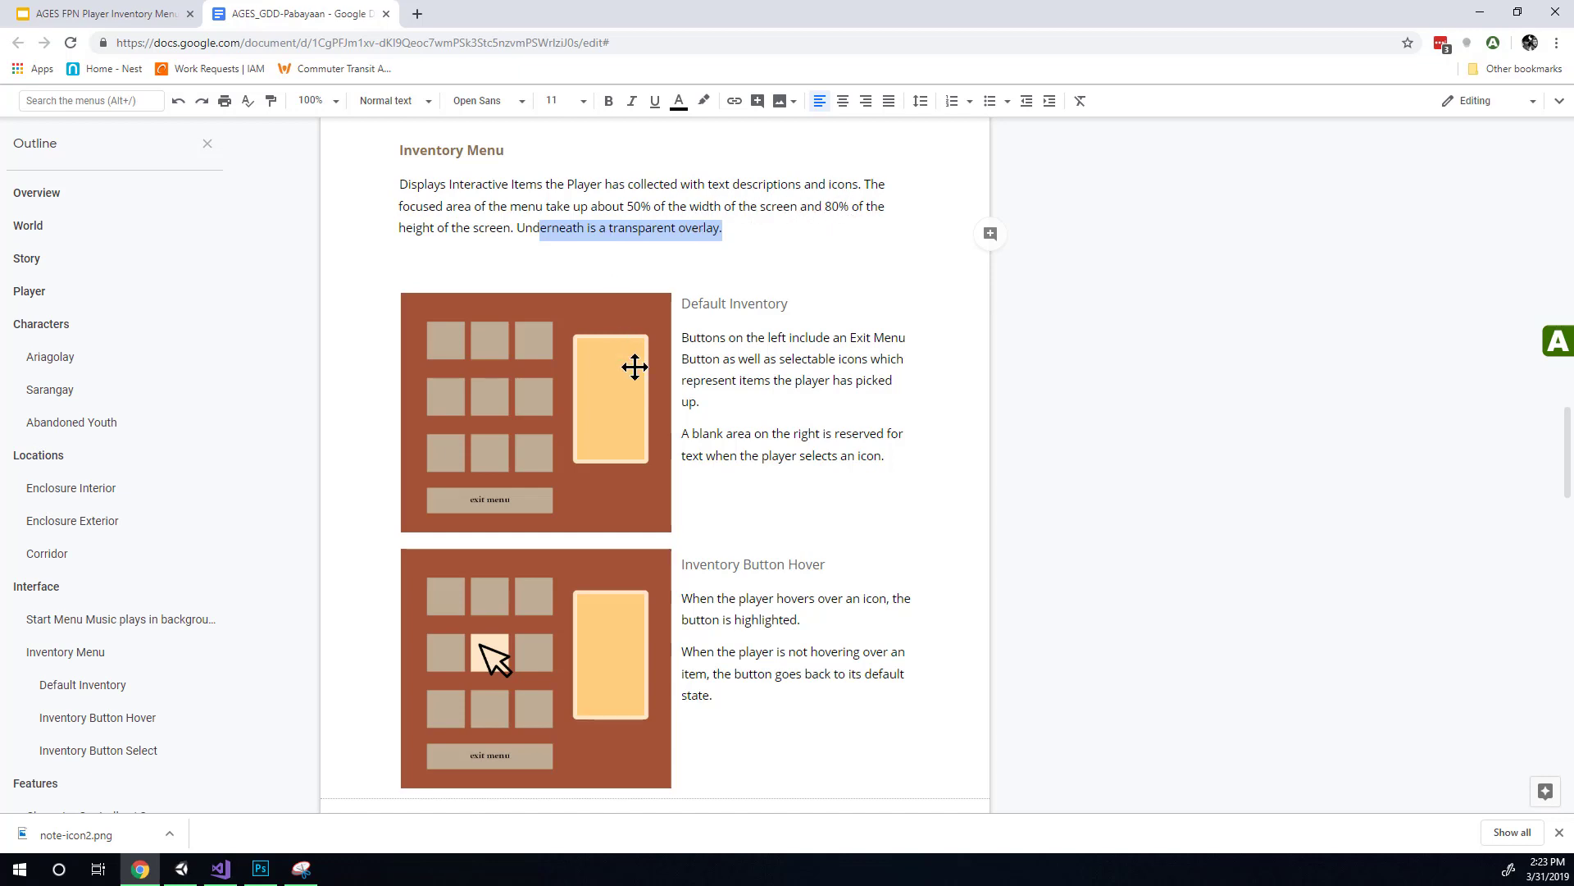
Review the Inventory Menu section and its mockups in the design document
scroll(644, 366, "down", 3)
scroll(668, 426, "up", 3)
scroll(668, 426, "up", 1)
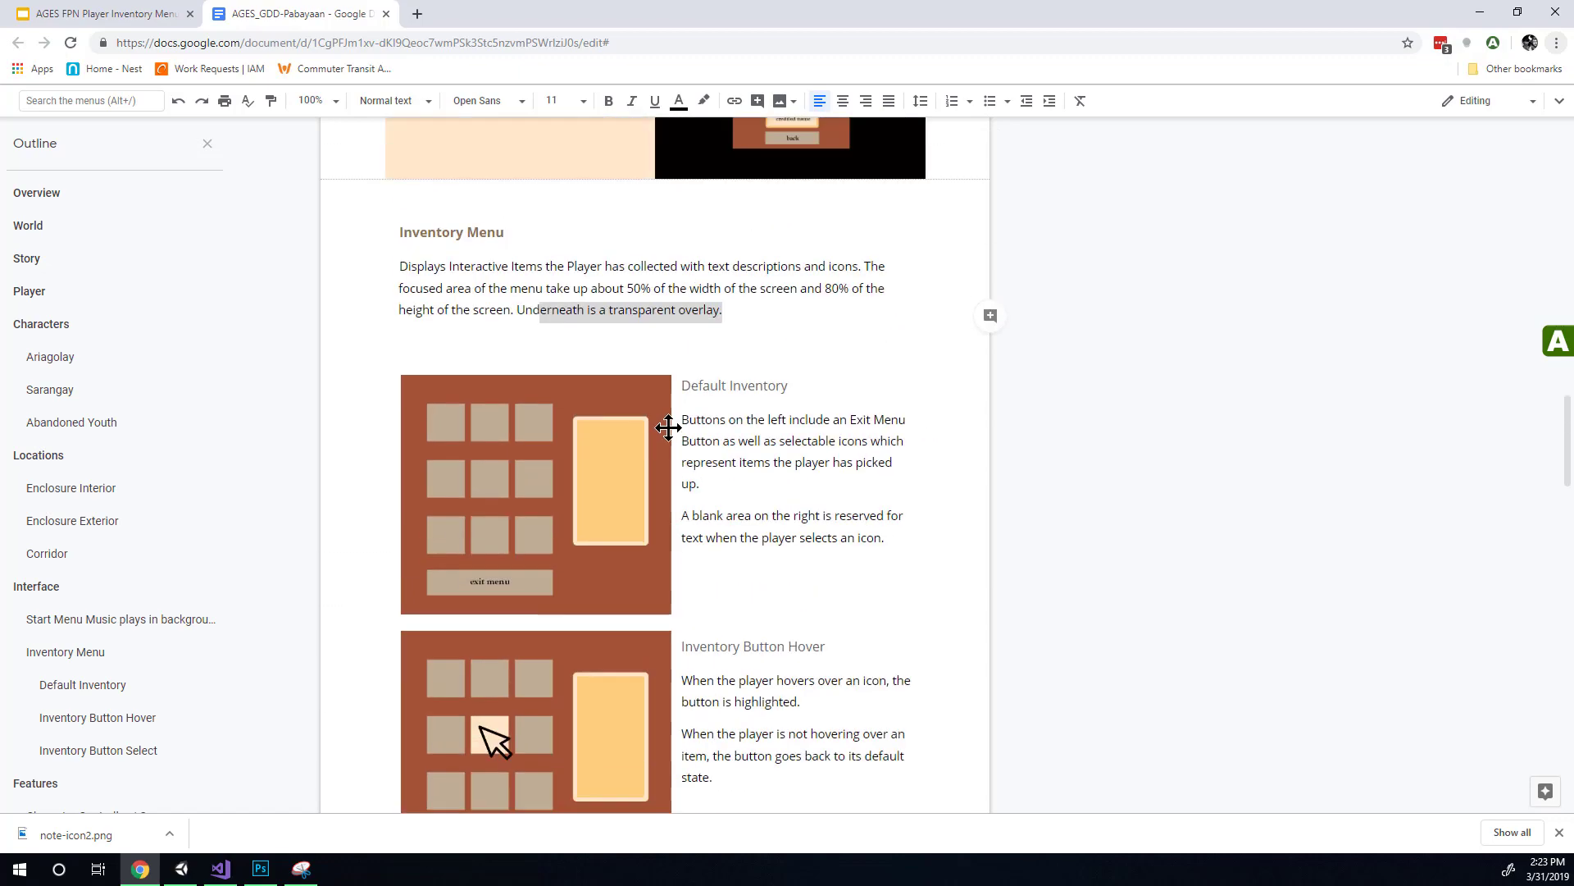
Switch to Unity and show the inventory canvas panel in the Scene view
key("alt+Tab")
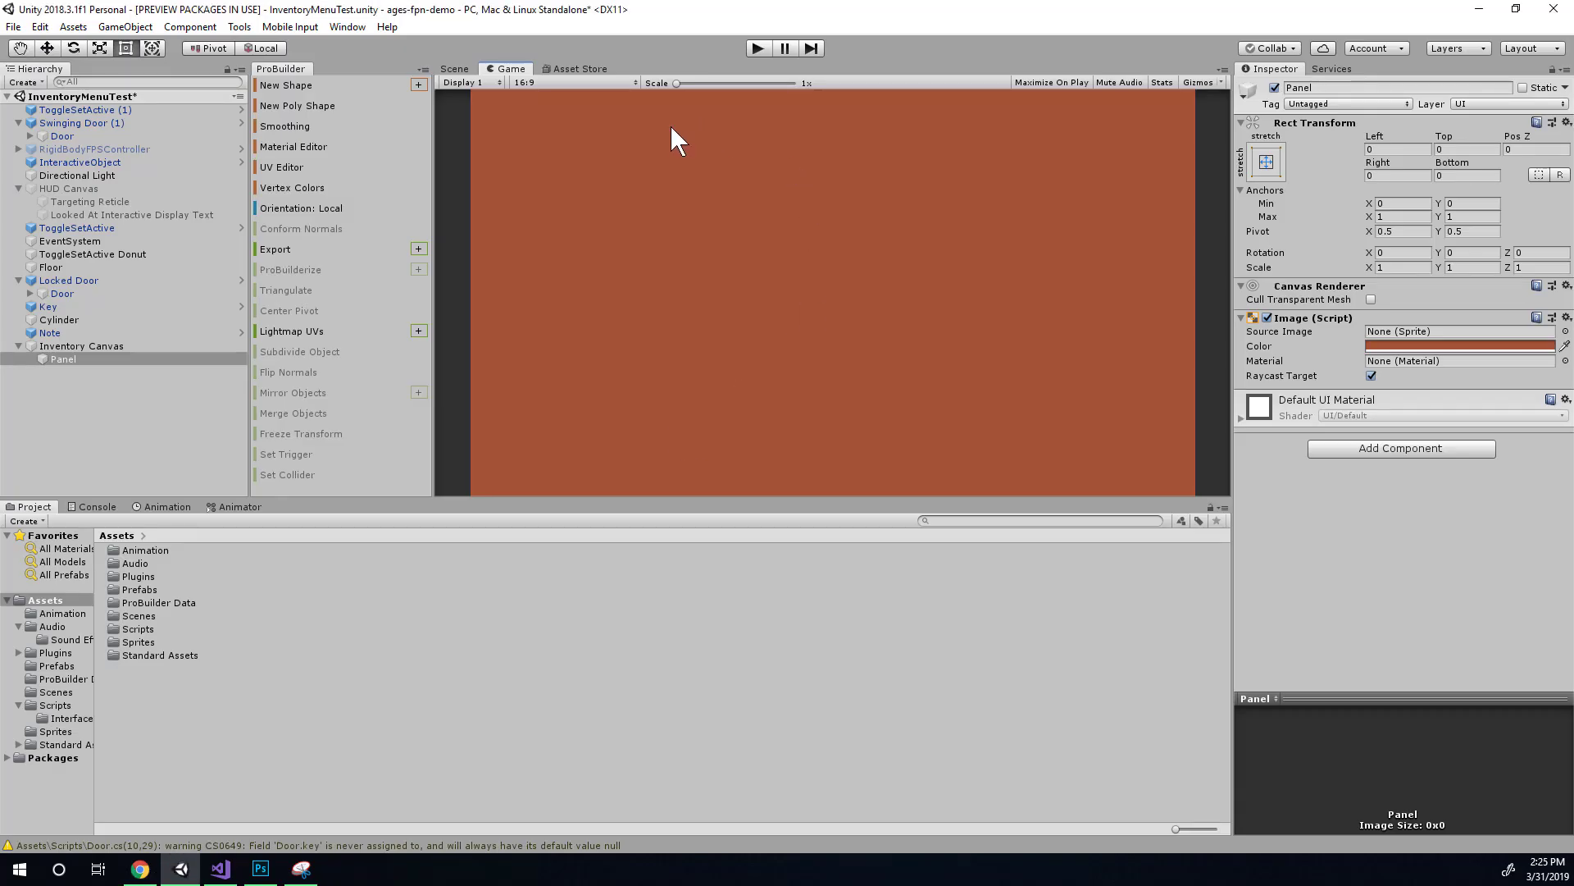
left_click(456, 71)
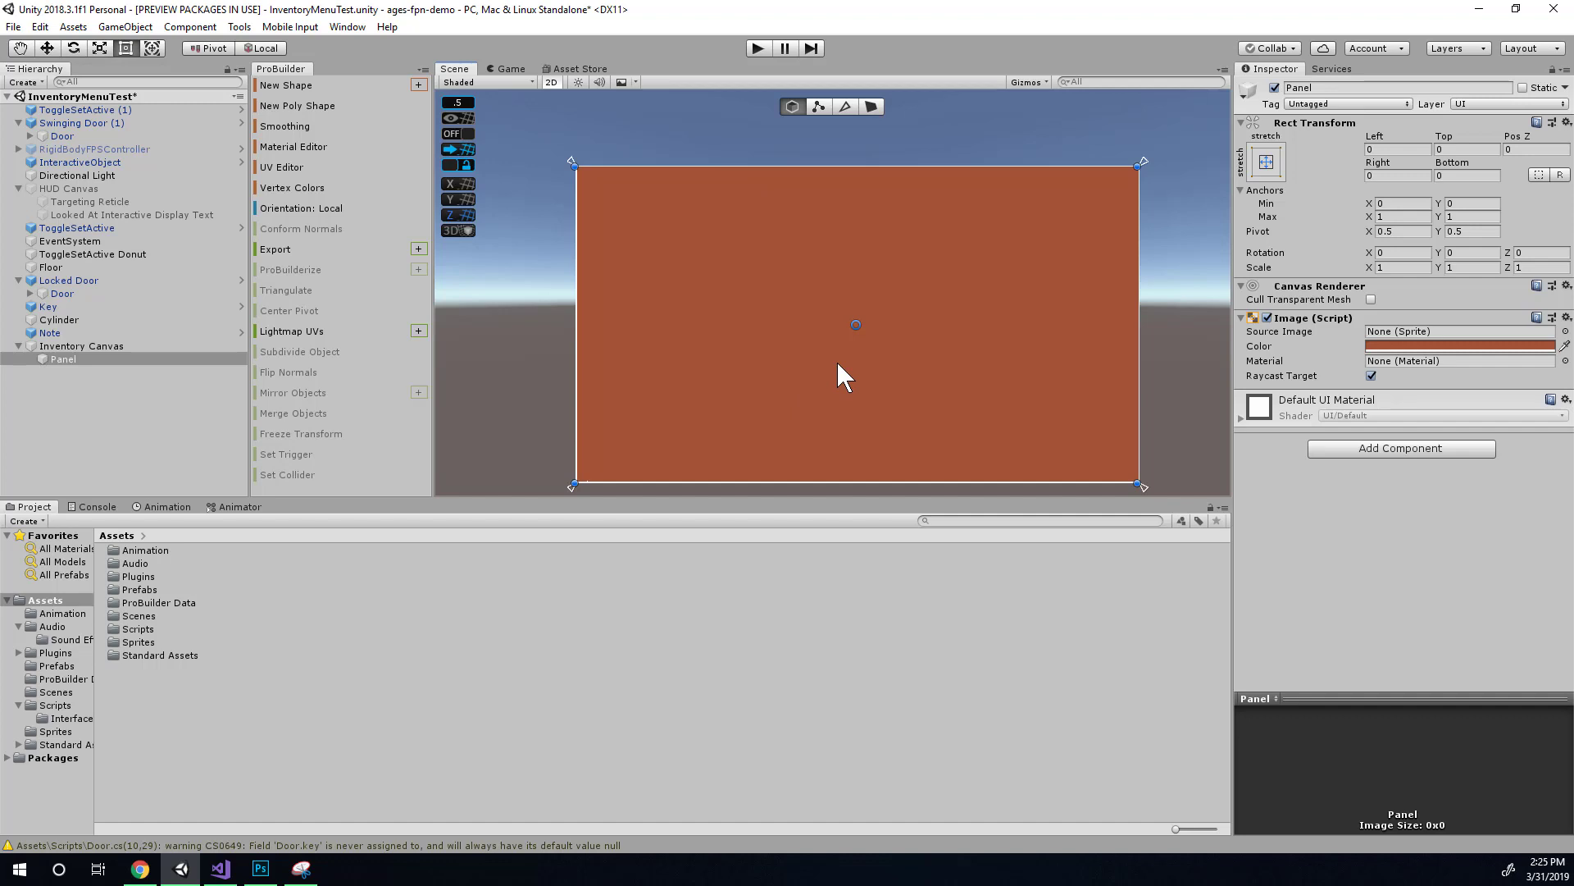
middle_click_drag(836, 361, 800, 341)
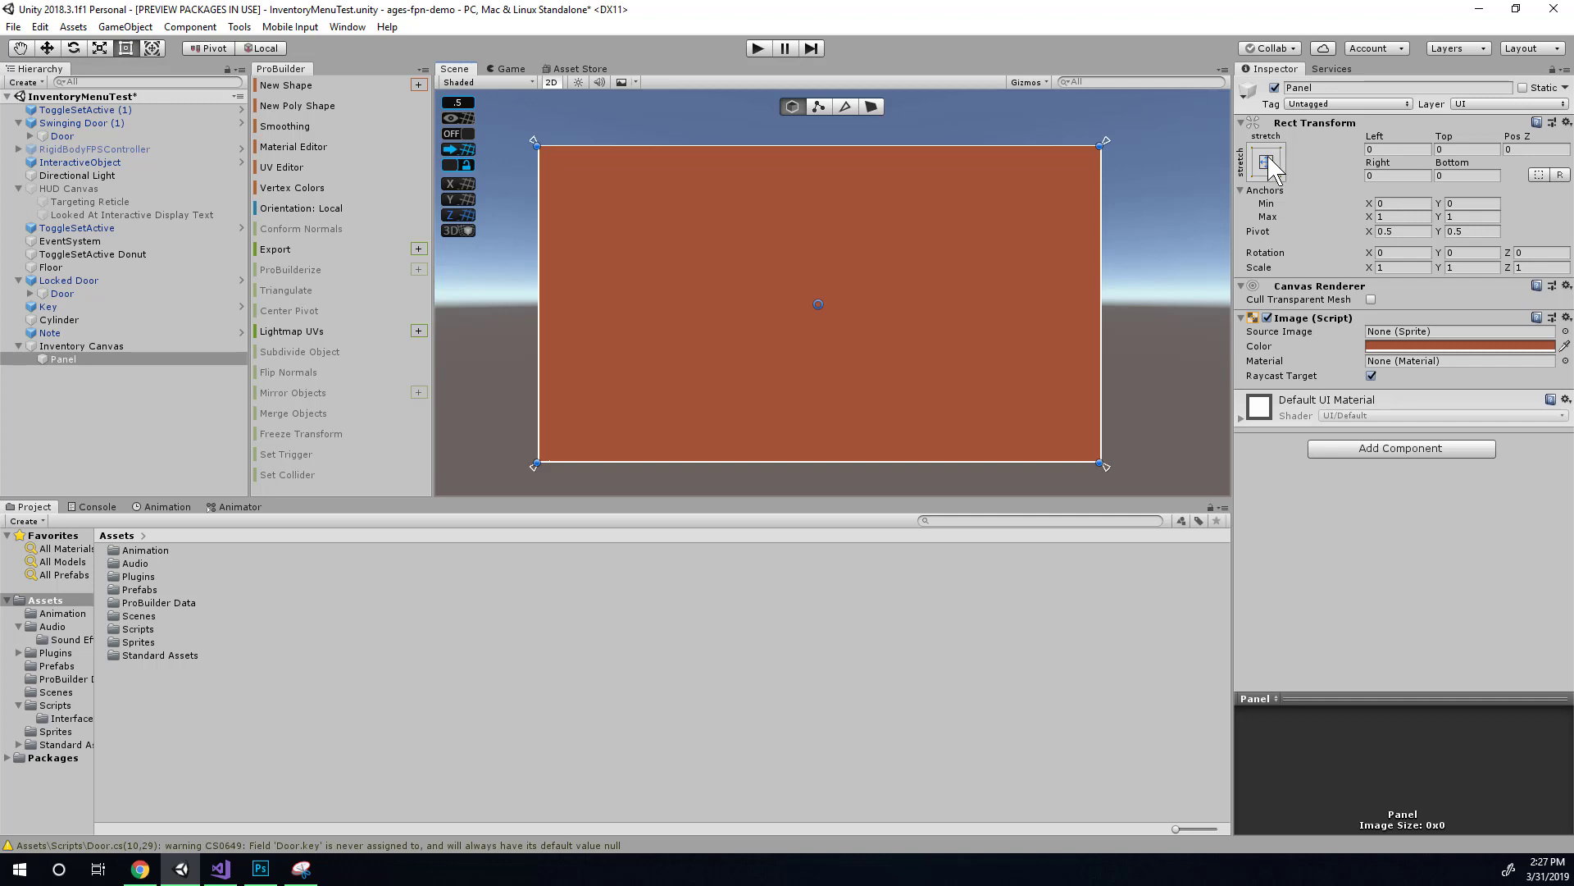
Examine the panel's anchor presets and its minimum and maximum X anchor values
left_click(1396, 148)
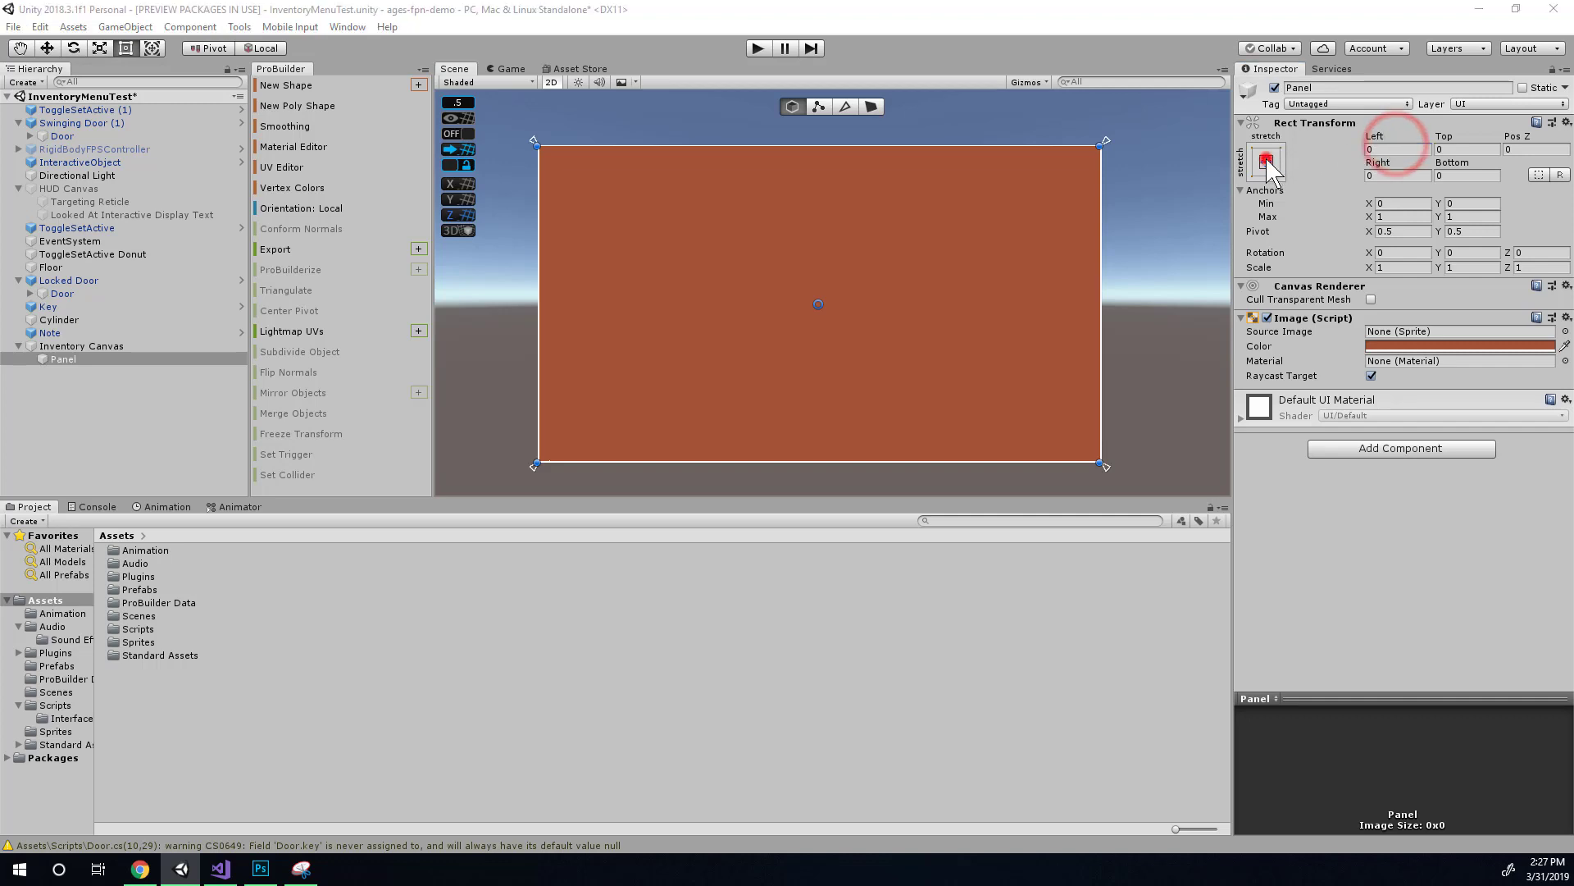
left_click(1266, 162)
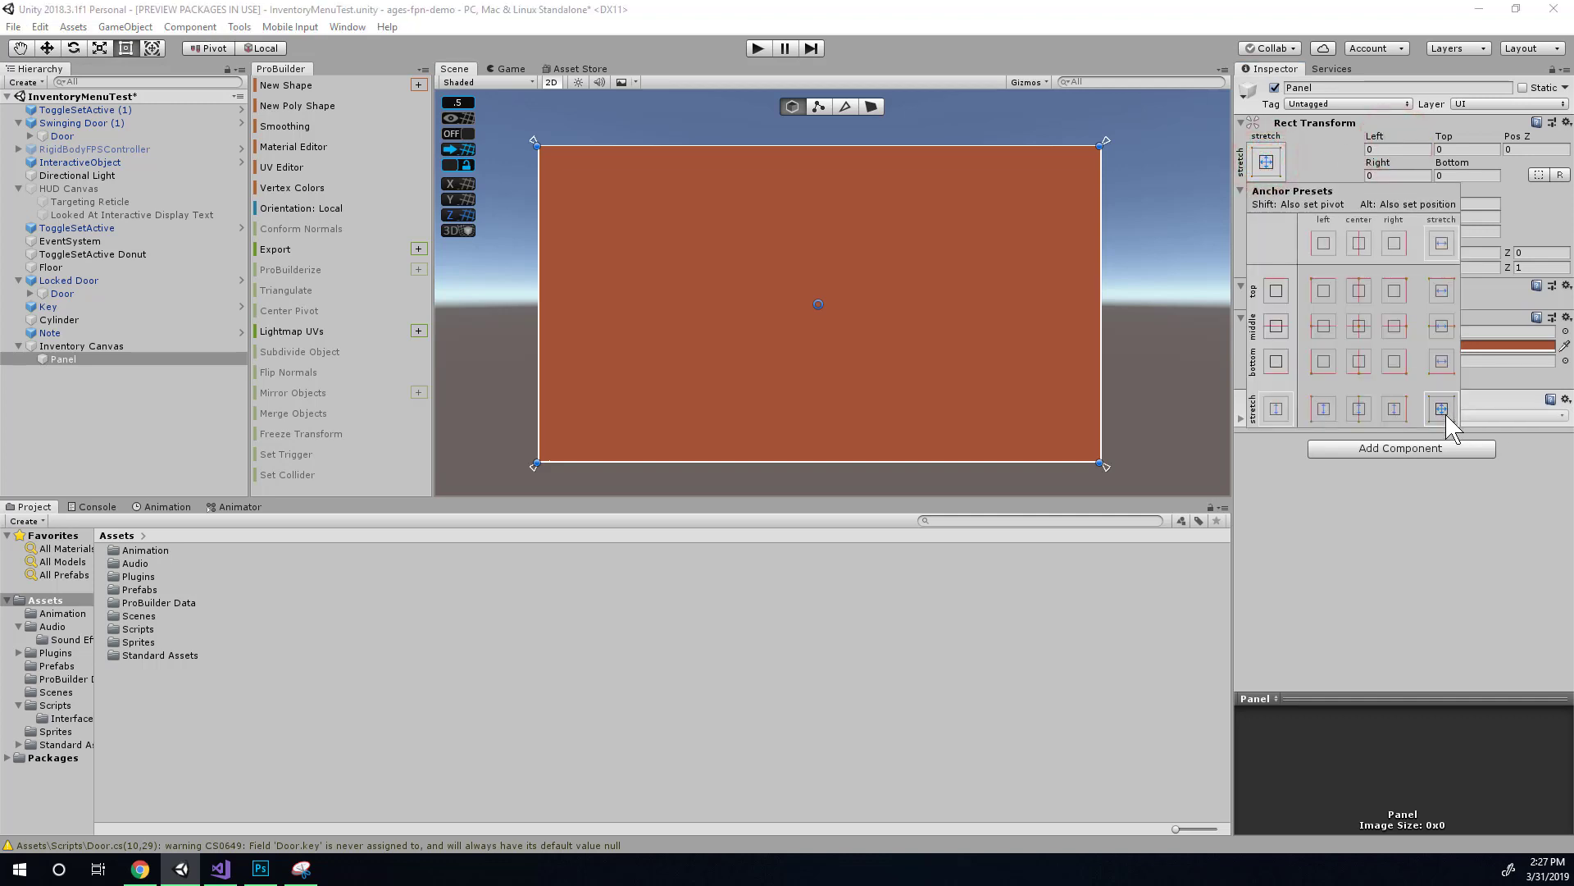
left_click(1469, 570)
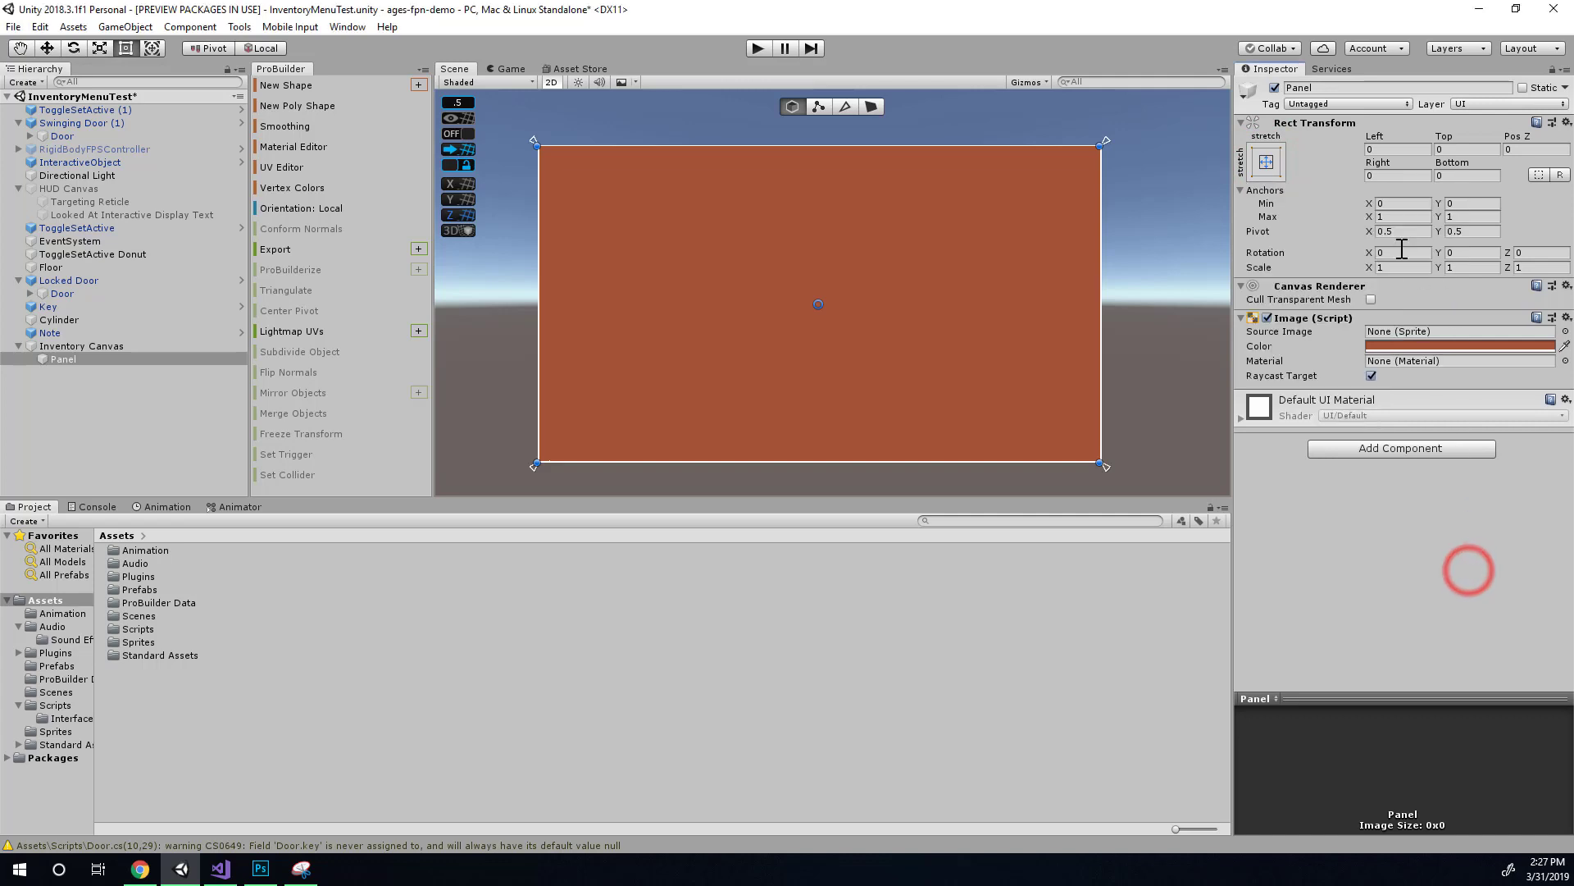
left_click(1407, 202)
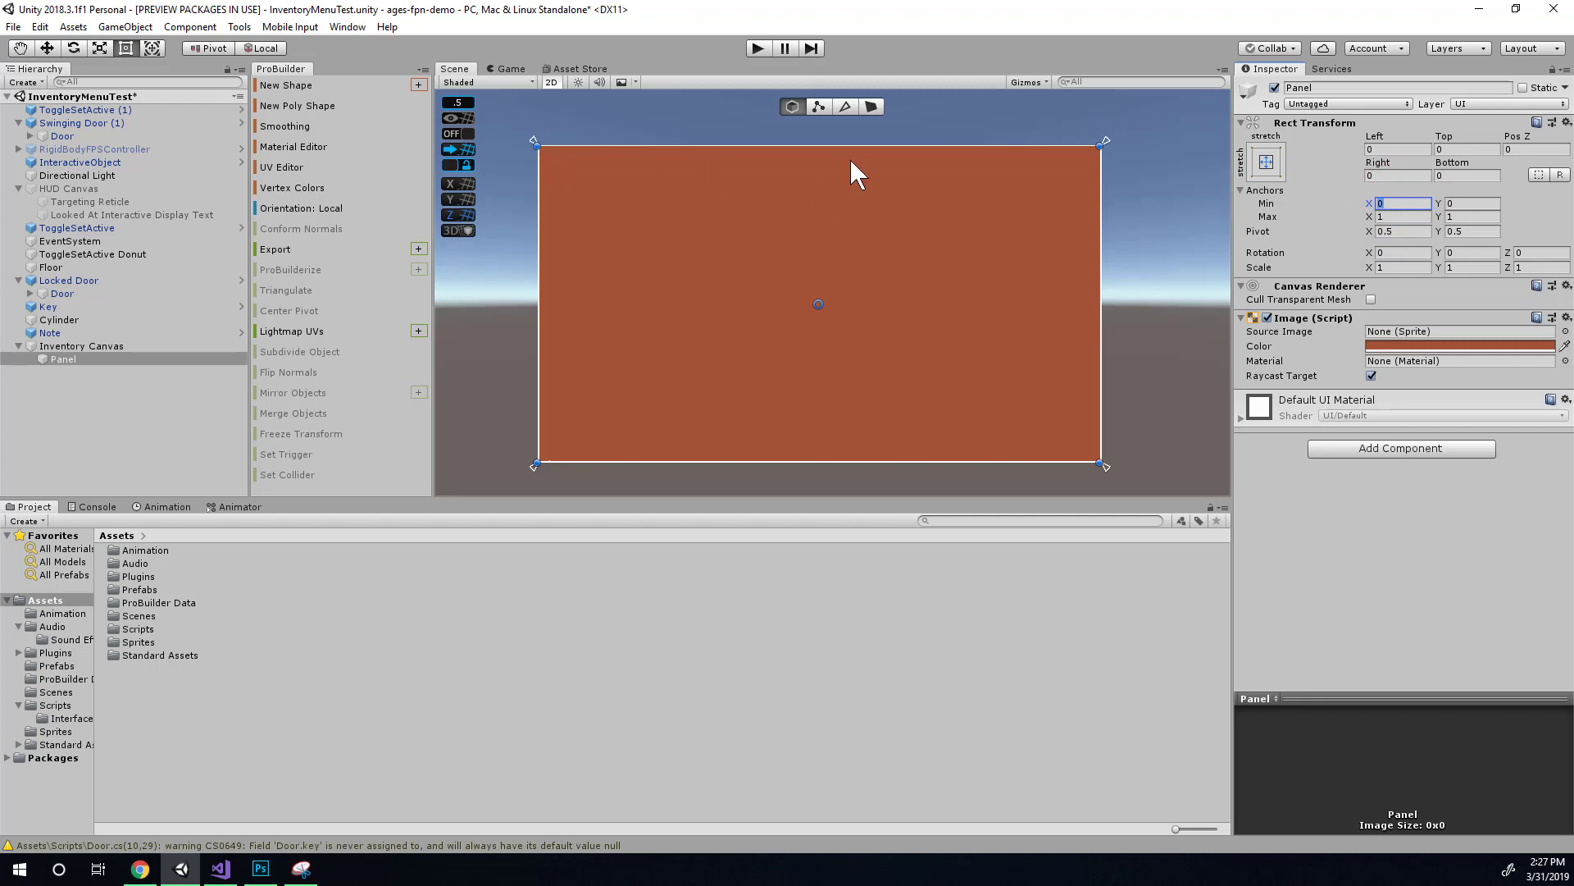
left_click(1392, 217)
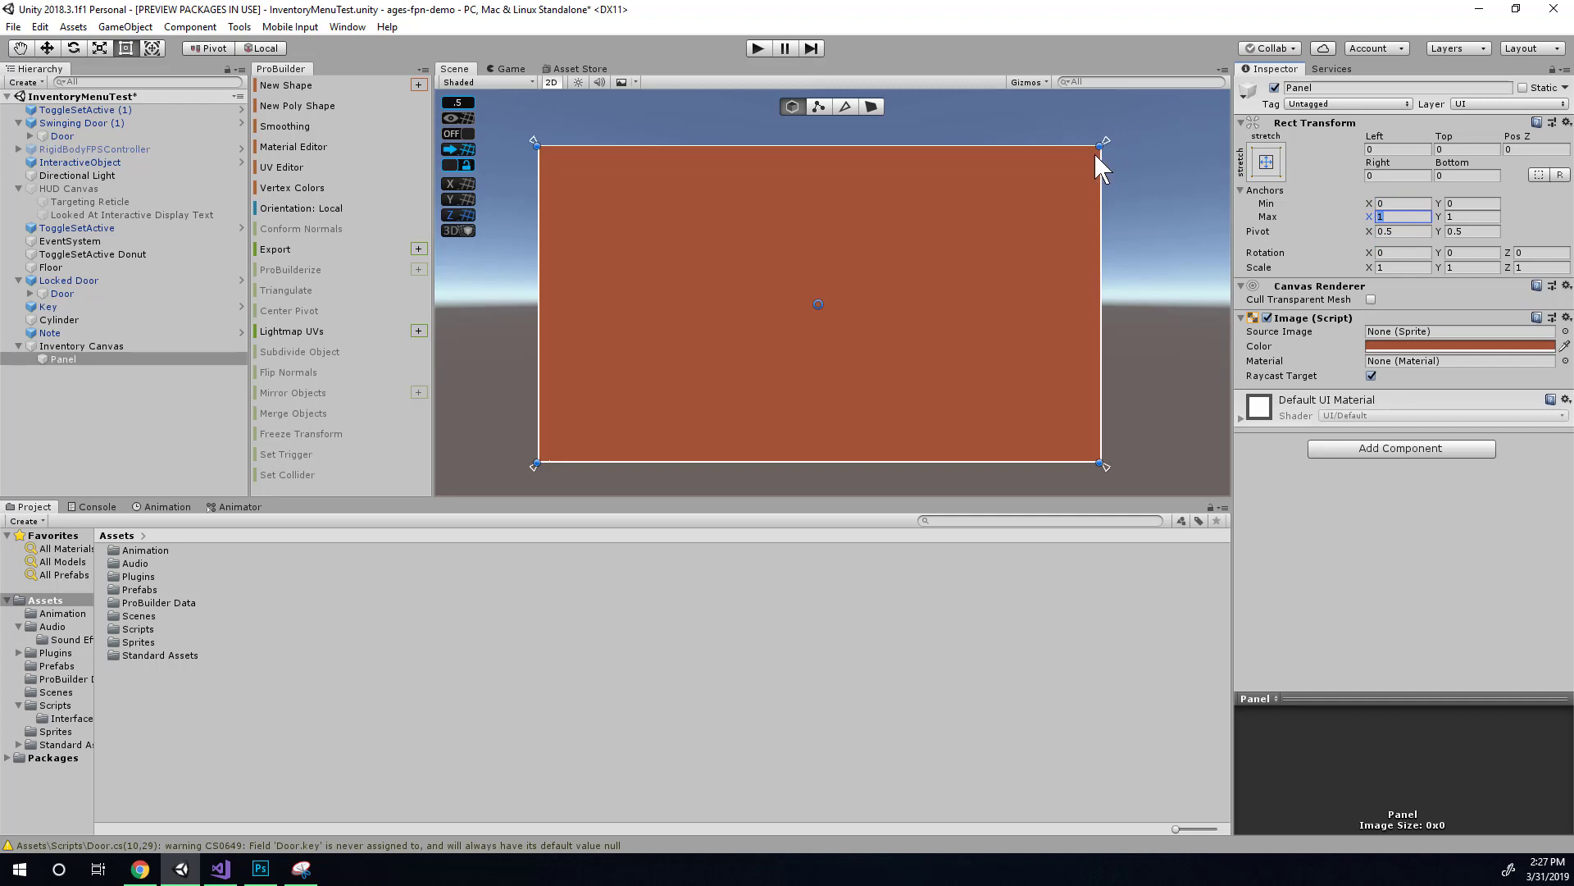
Set the panel's horizontal anchors to min X 0.25 and max X 0.75
left_click(1396, 205)
type(".25")
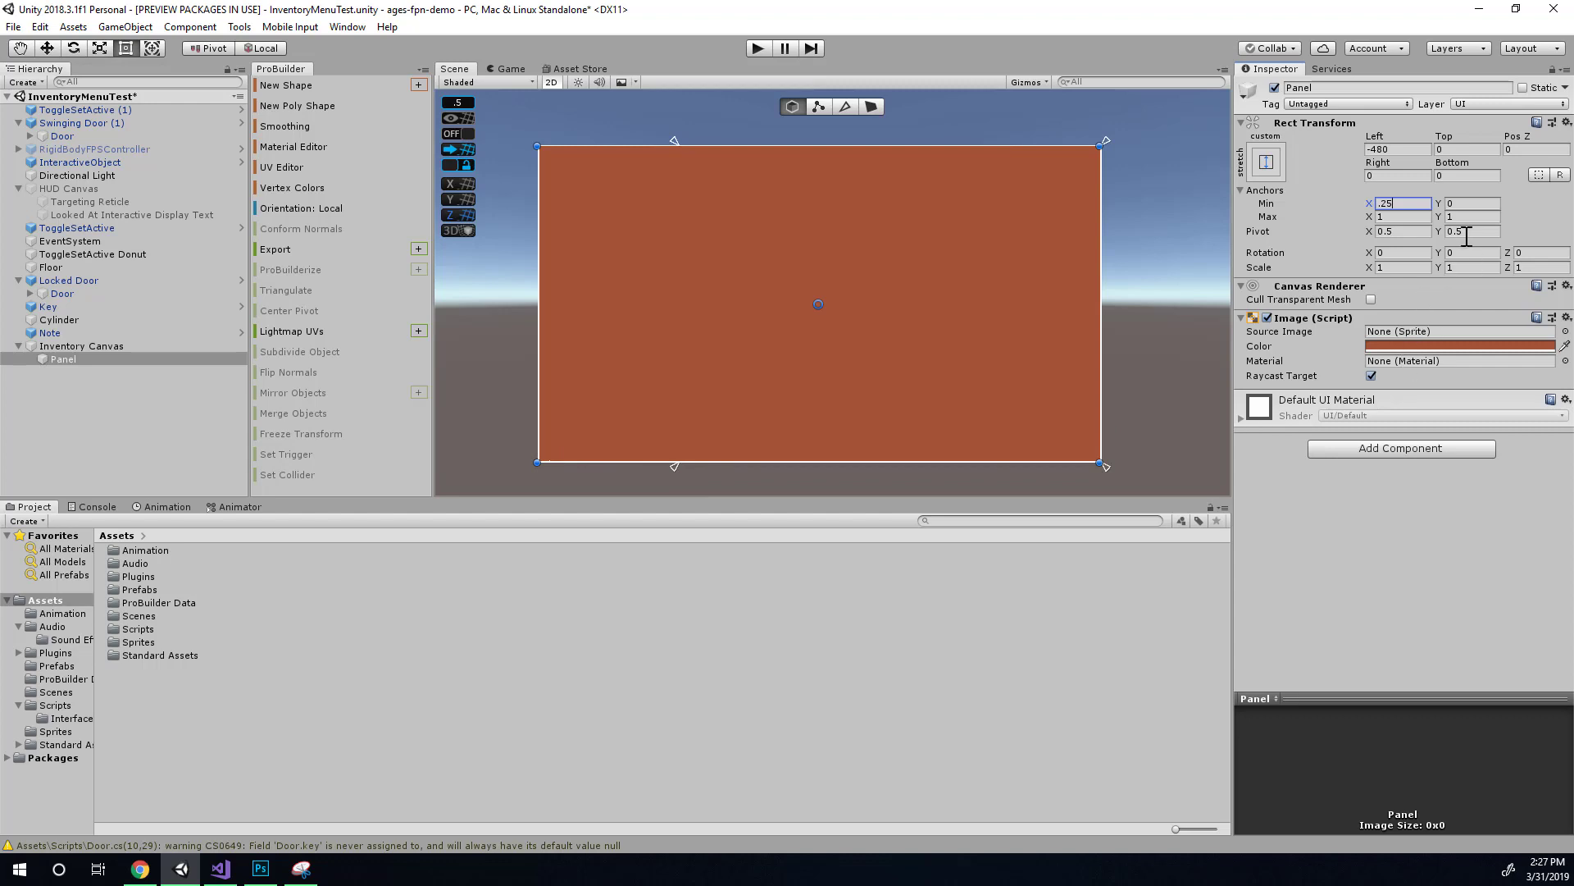
left_click(1404, 215)
type(".75")
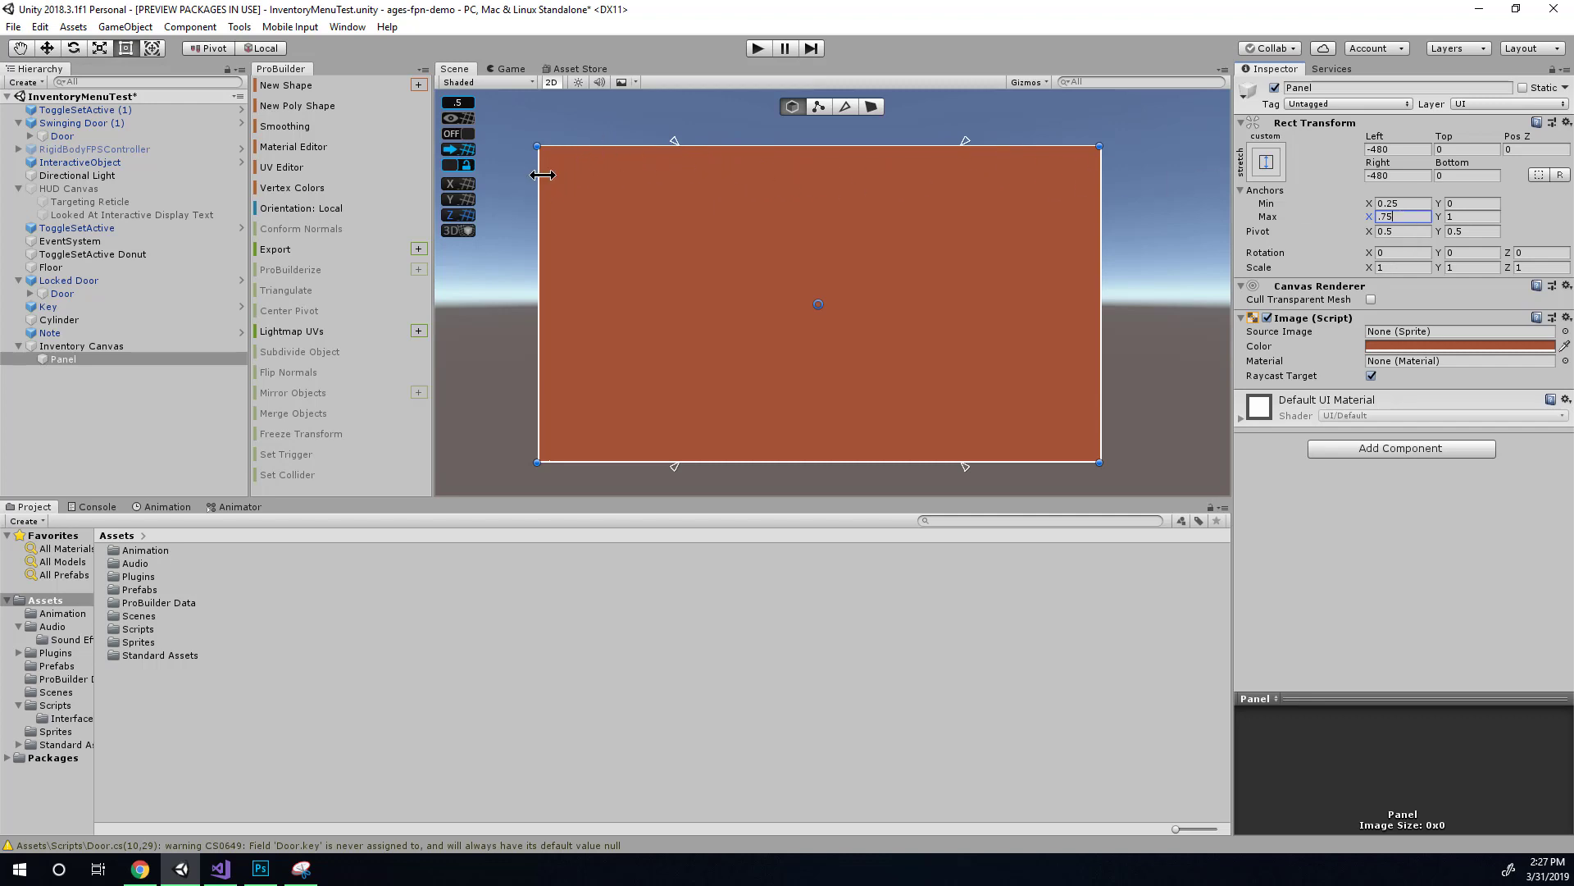
Shrink the panel's width to its horizontal anchors, with the Left and Right offsets set to 0
left_click_drag(536, 171, 685, 179)
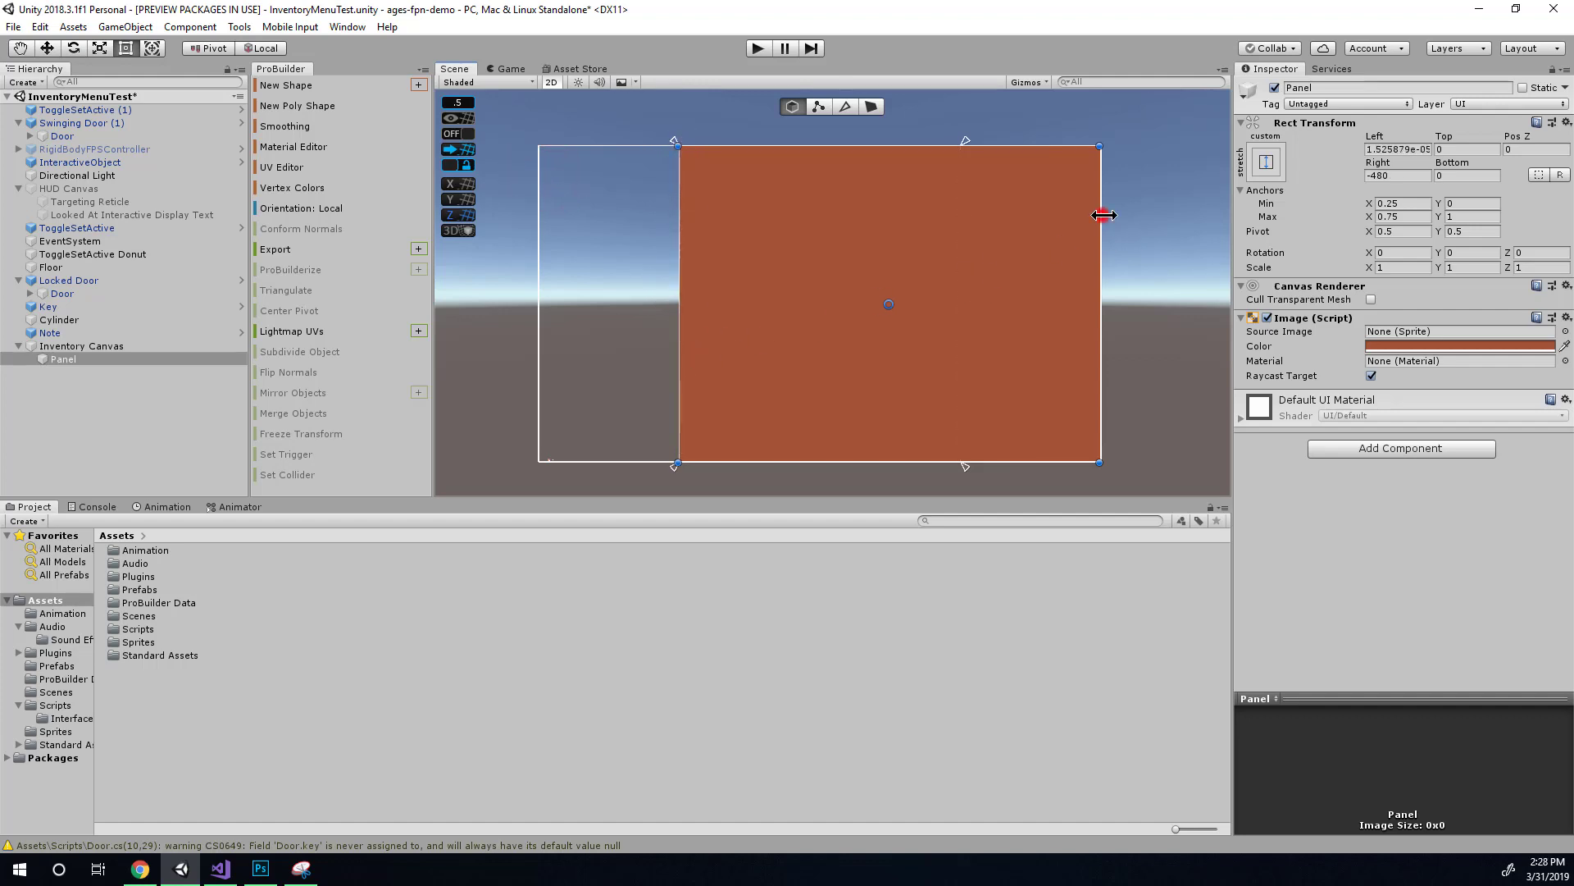
left_click_drag(1100, 213, 1034, 231)
left_click(1394, 175)
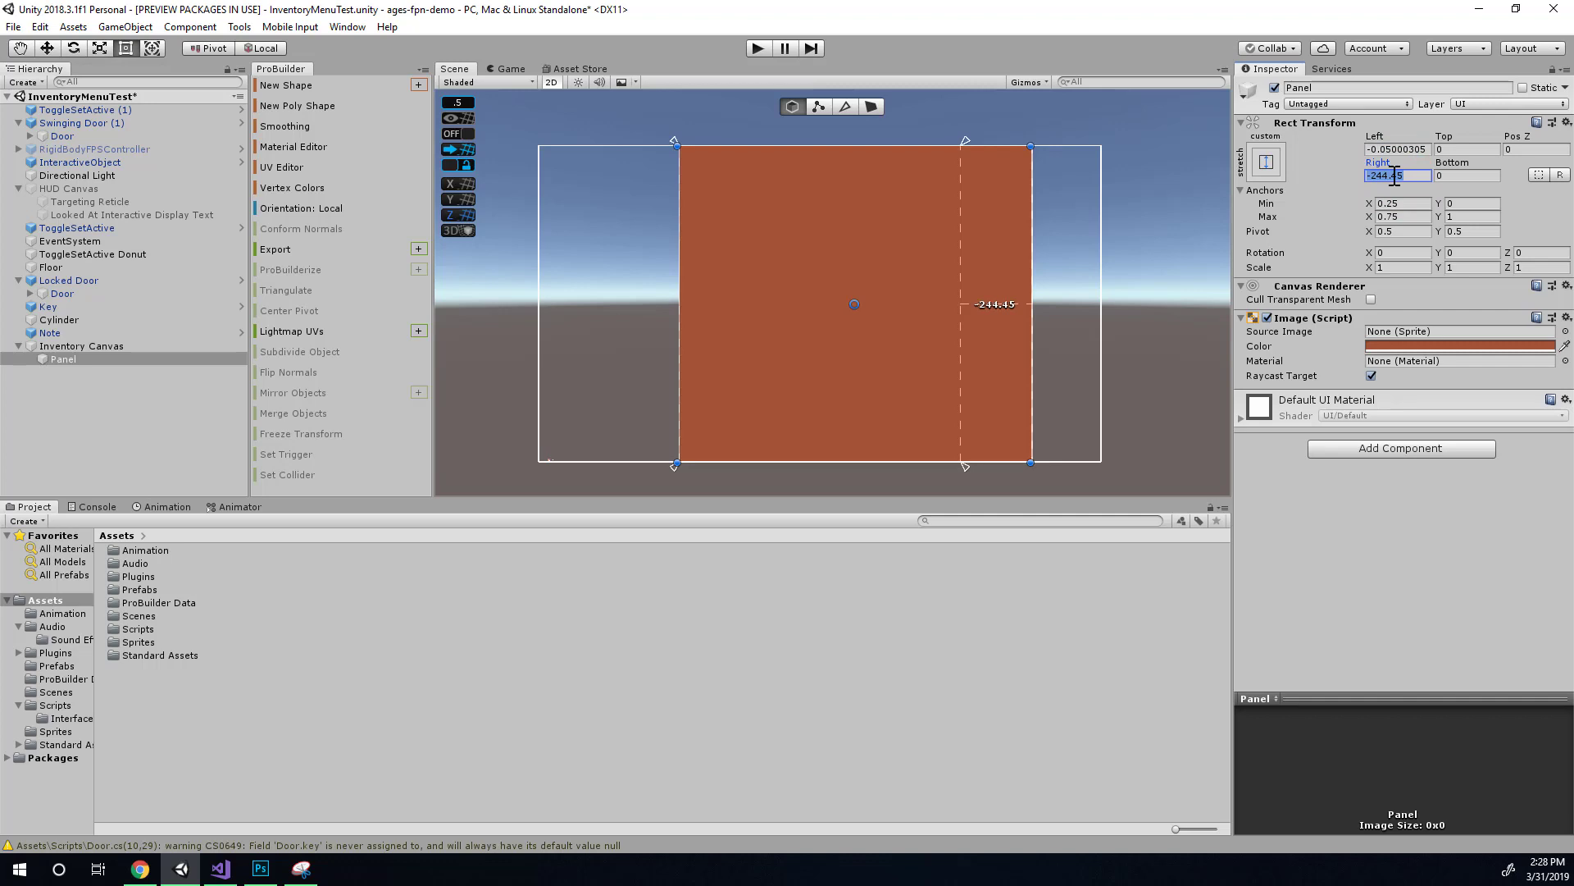
type("0")
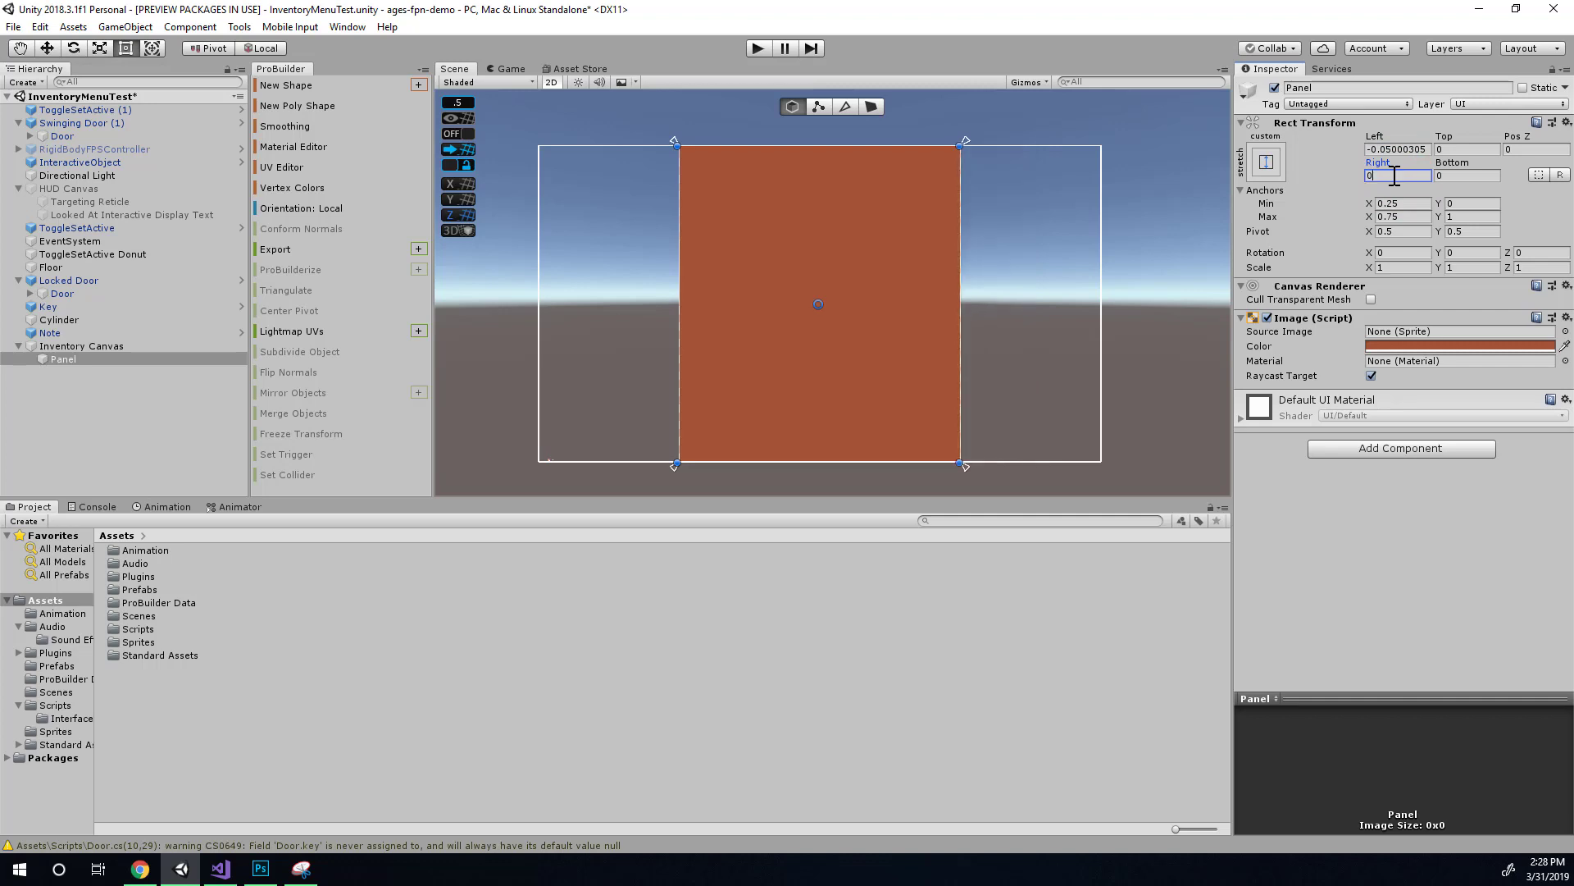
left_click(1407, 147)
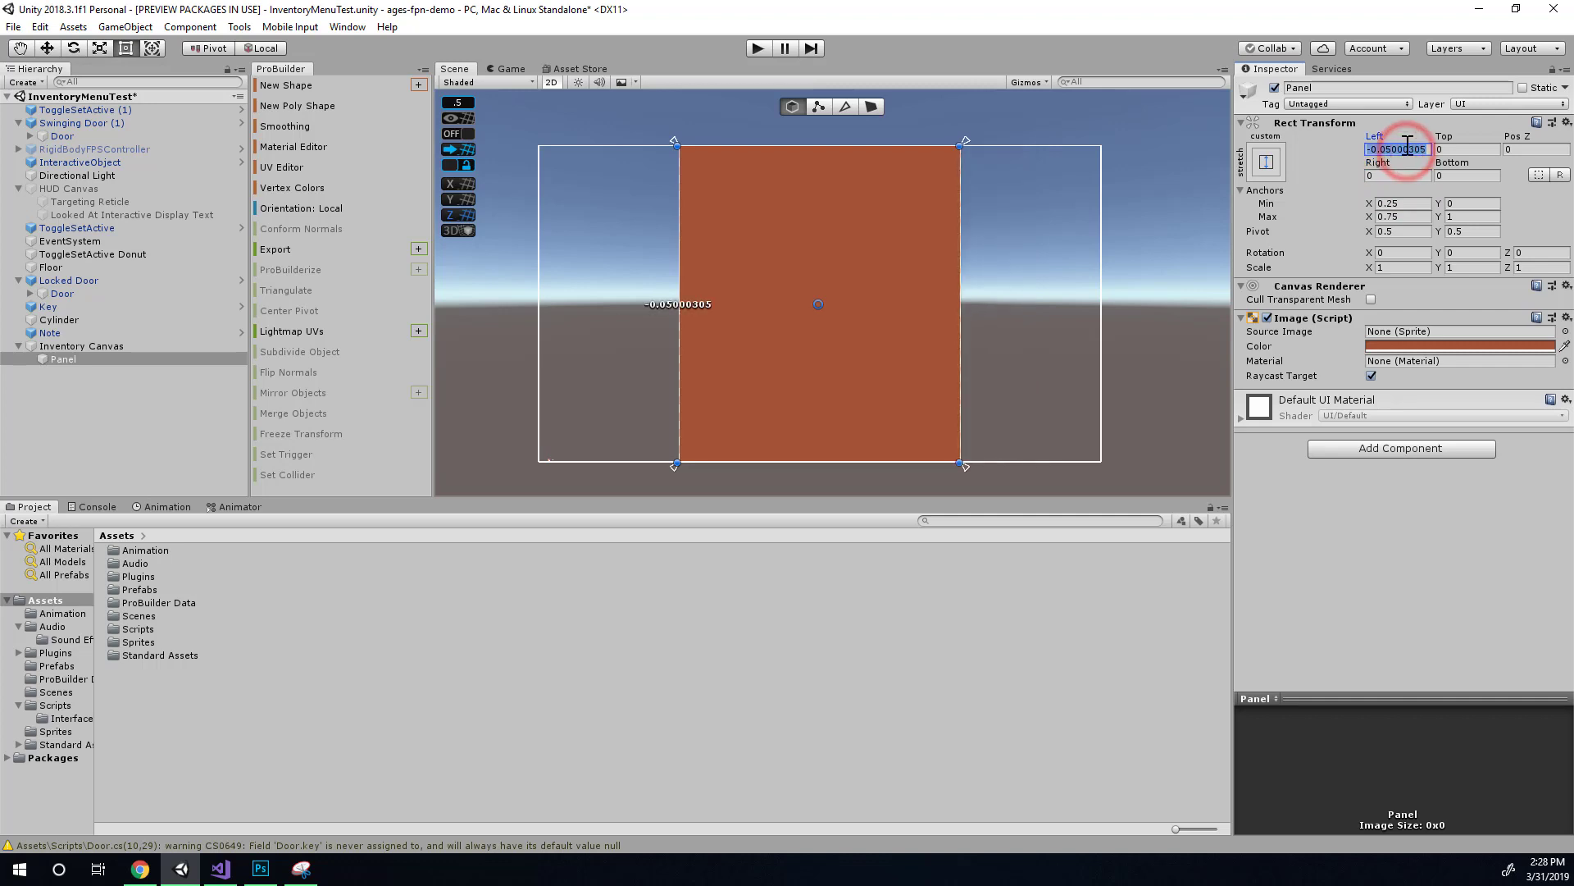
type("0")
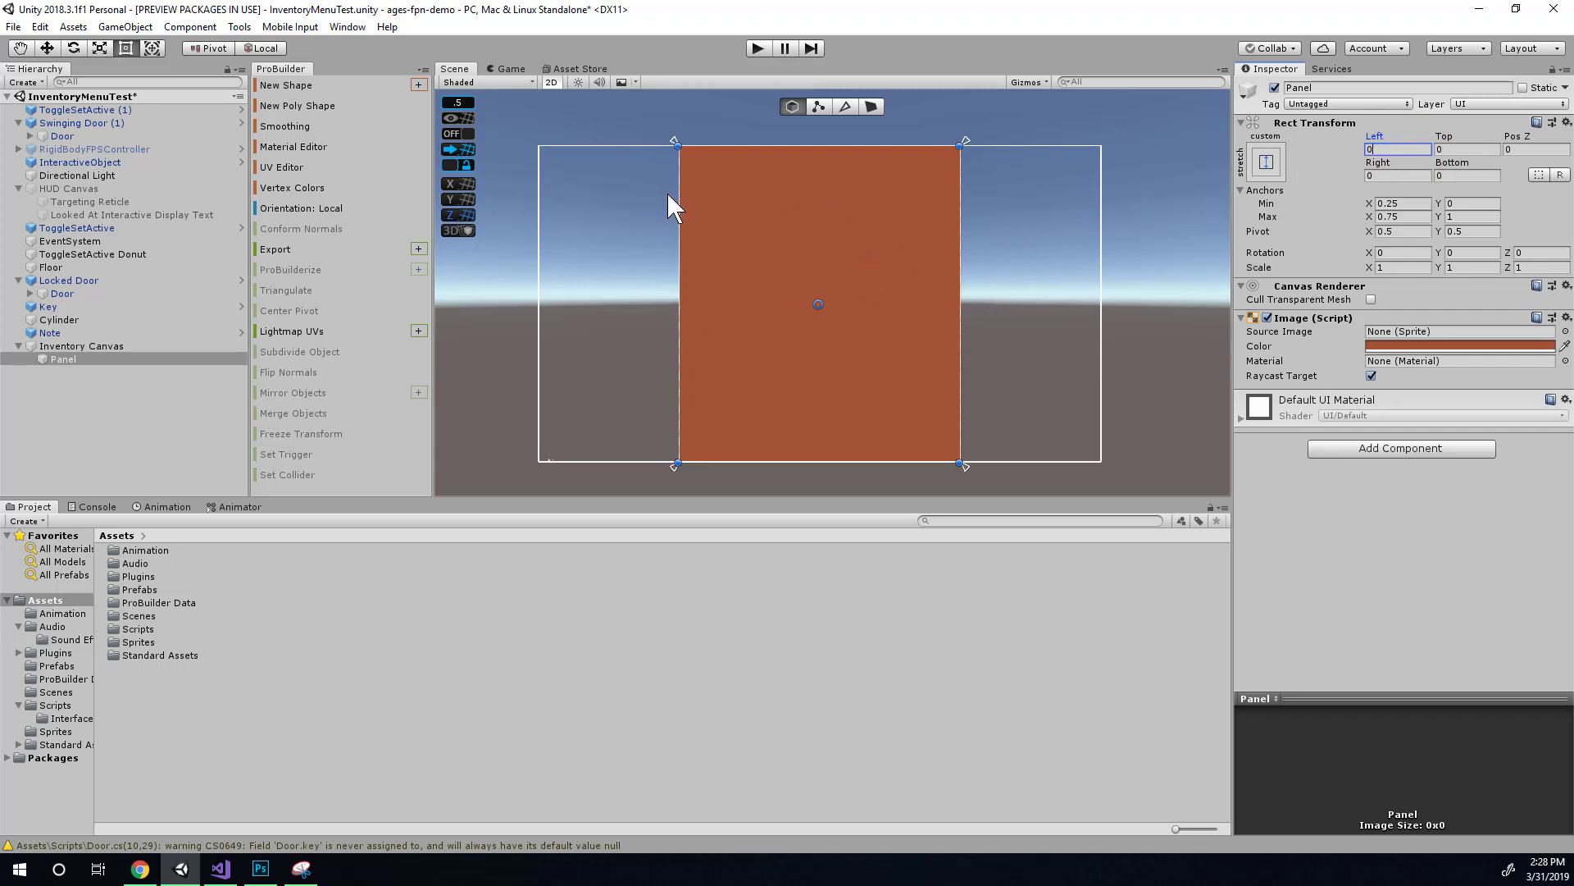
left_click(1404, 217)
left_click(1403, 203)
left_click(1434, 605)
Switch to the design document in Chrome and check the menu's required screen height
key("alt+Tab")
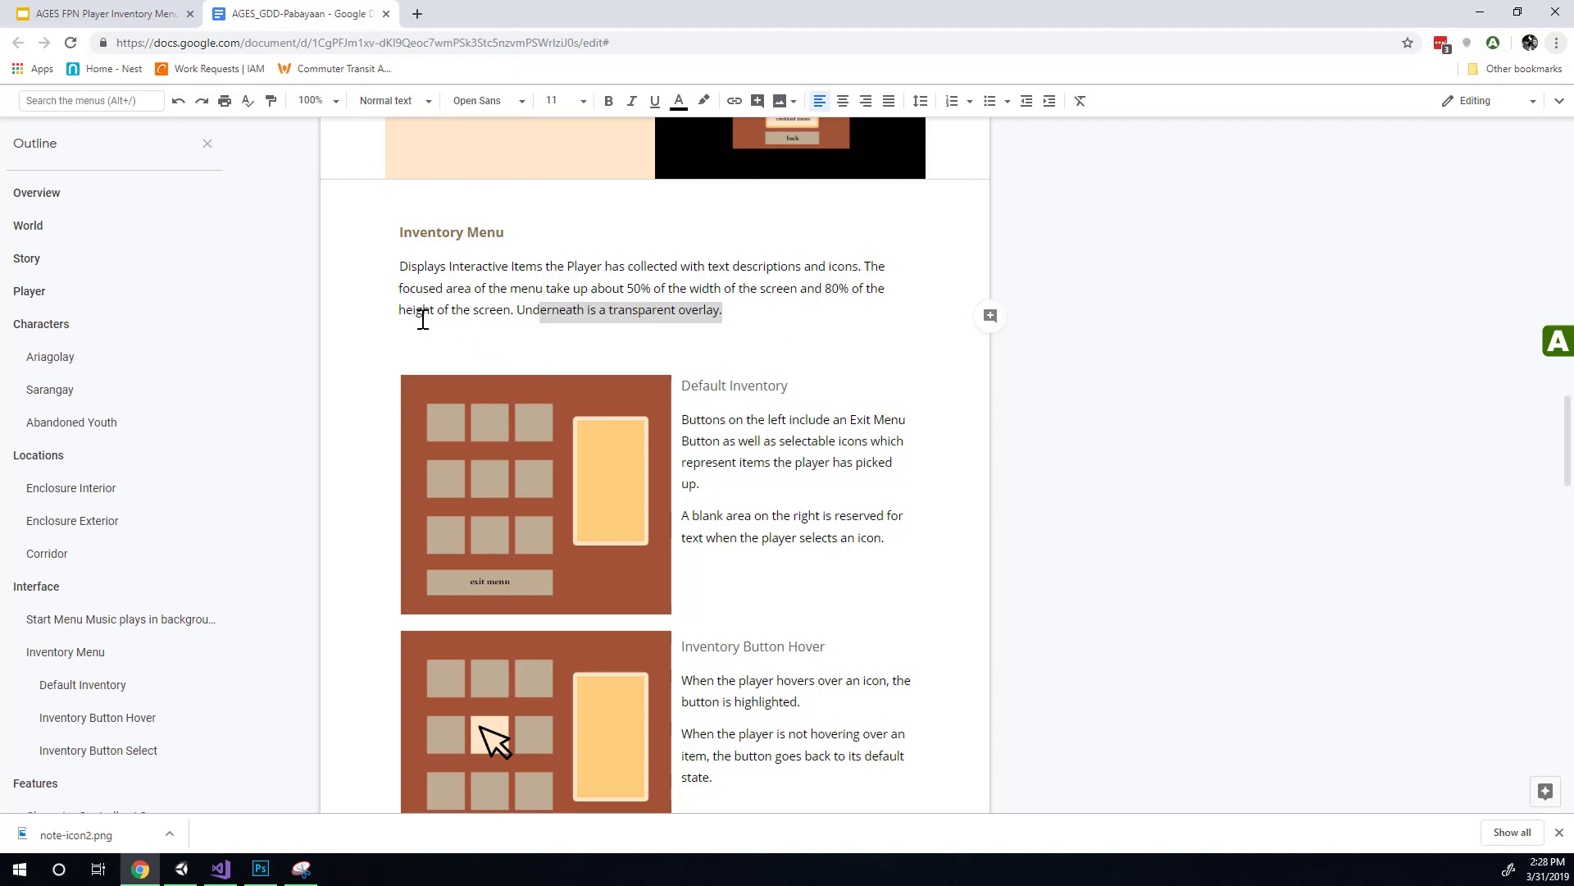
left_click(400, 312)
left_click_drag(423, 311, 503, 310)
Return to Unity and set the panel's vertical anchors to min Y 0.1 and max Y 0.9
key("alt+Tab")
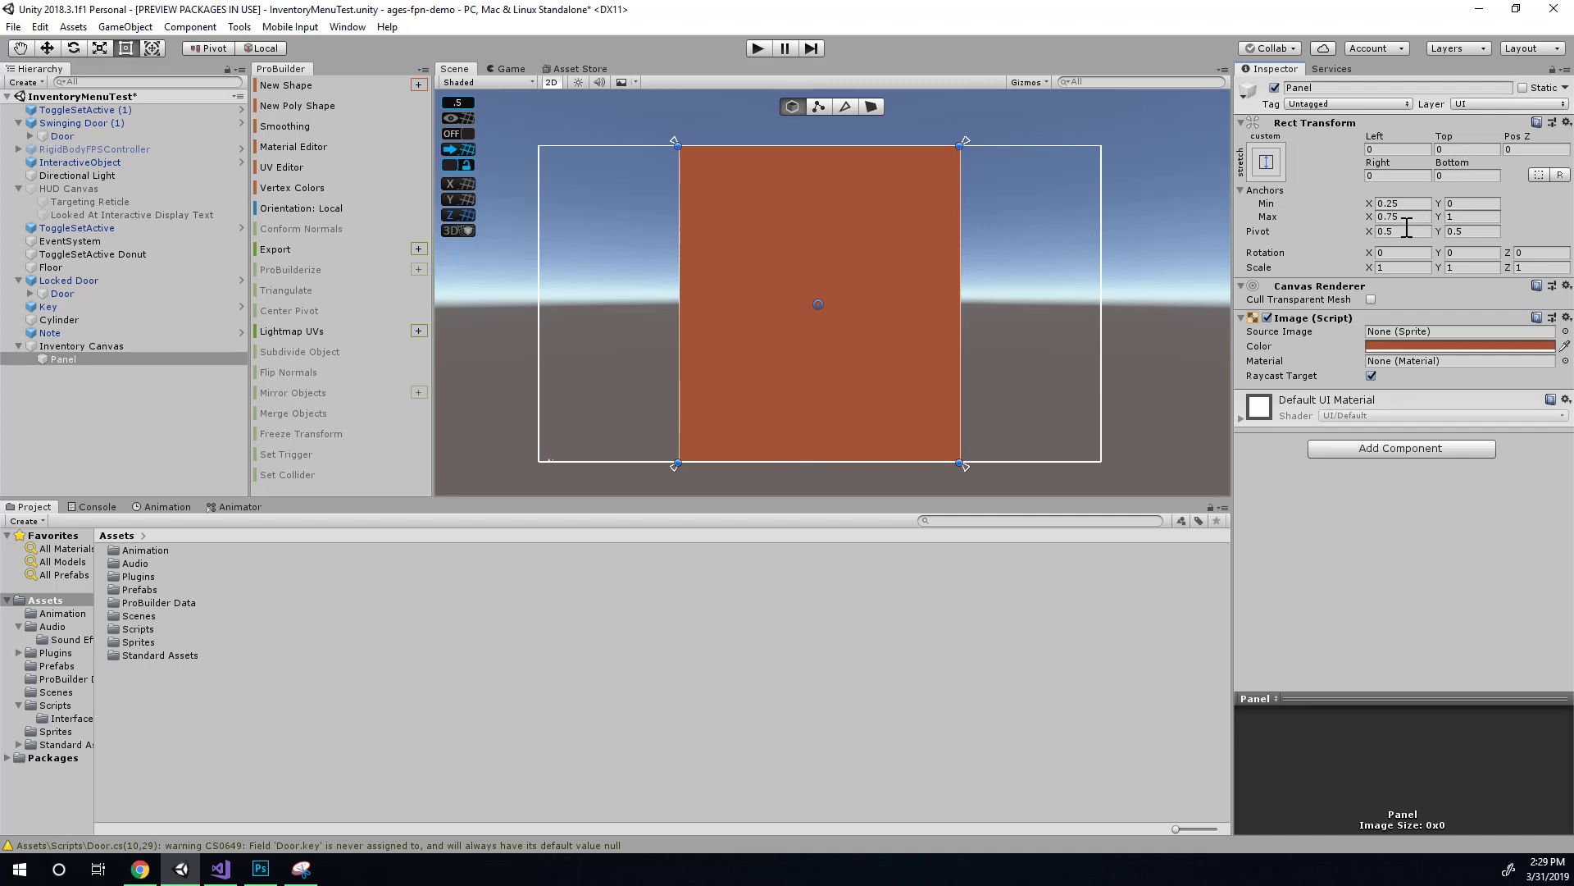
left_click(1474, 205)
type(".1")
left_click(1468, 203)
left_click(1459, 216)
type(".9")
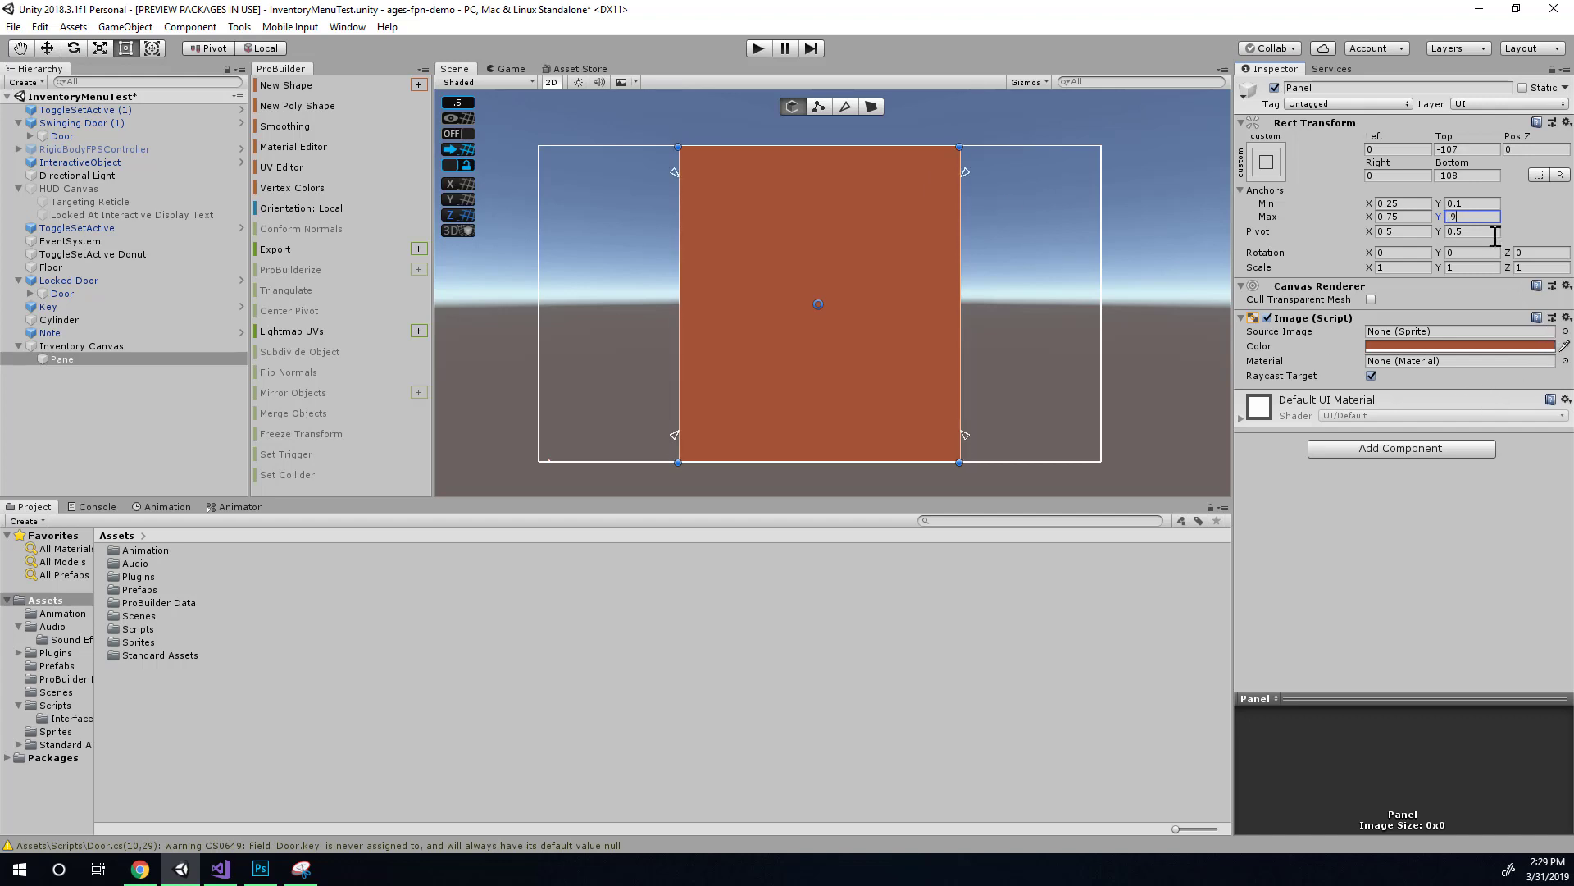
double_click(1474, 217)
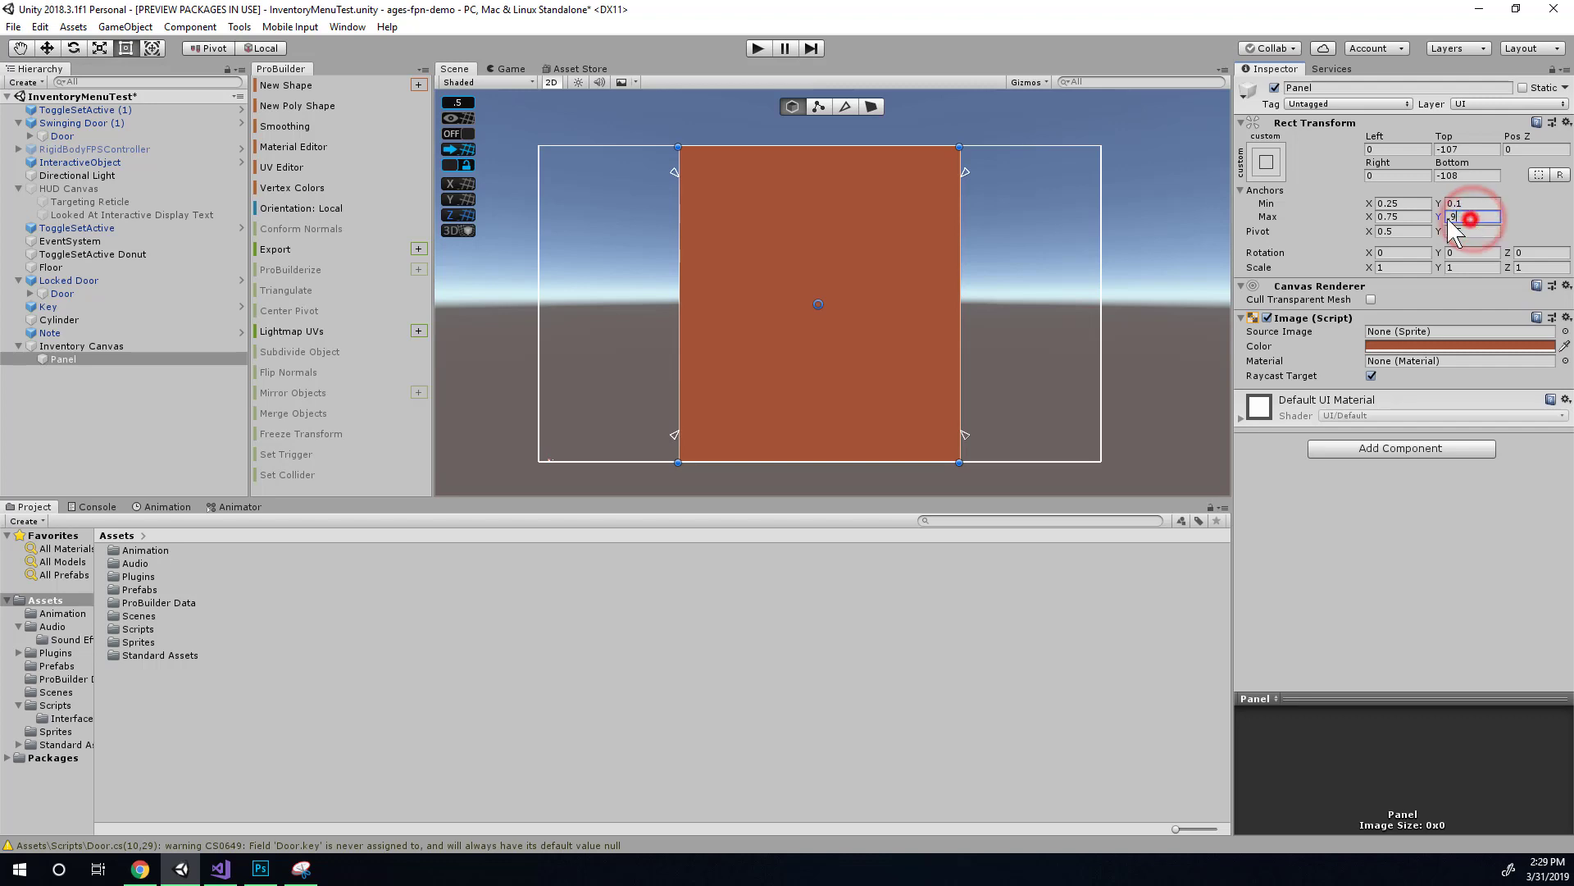
left_click(1468, 557)
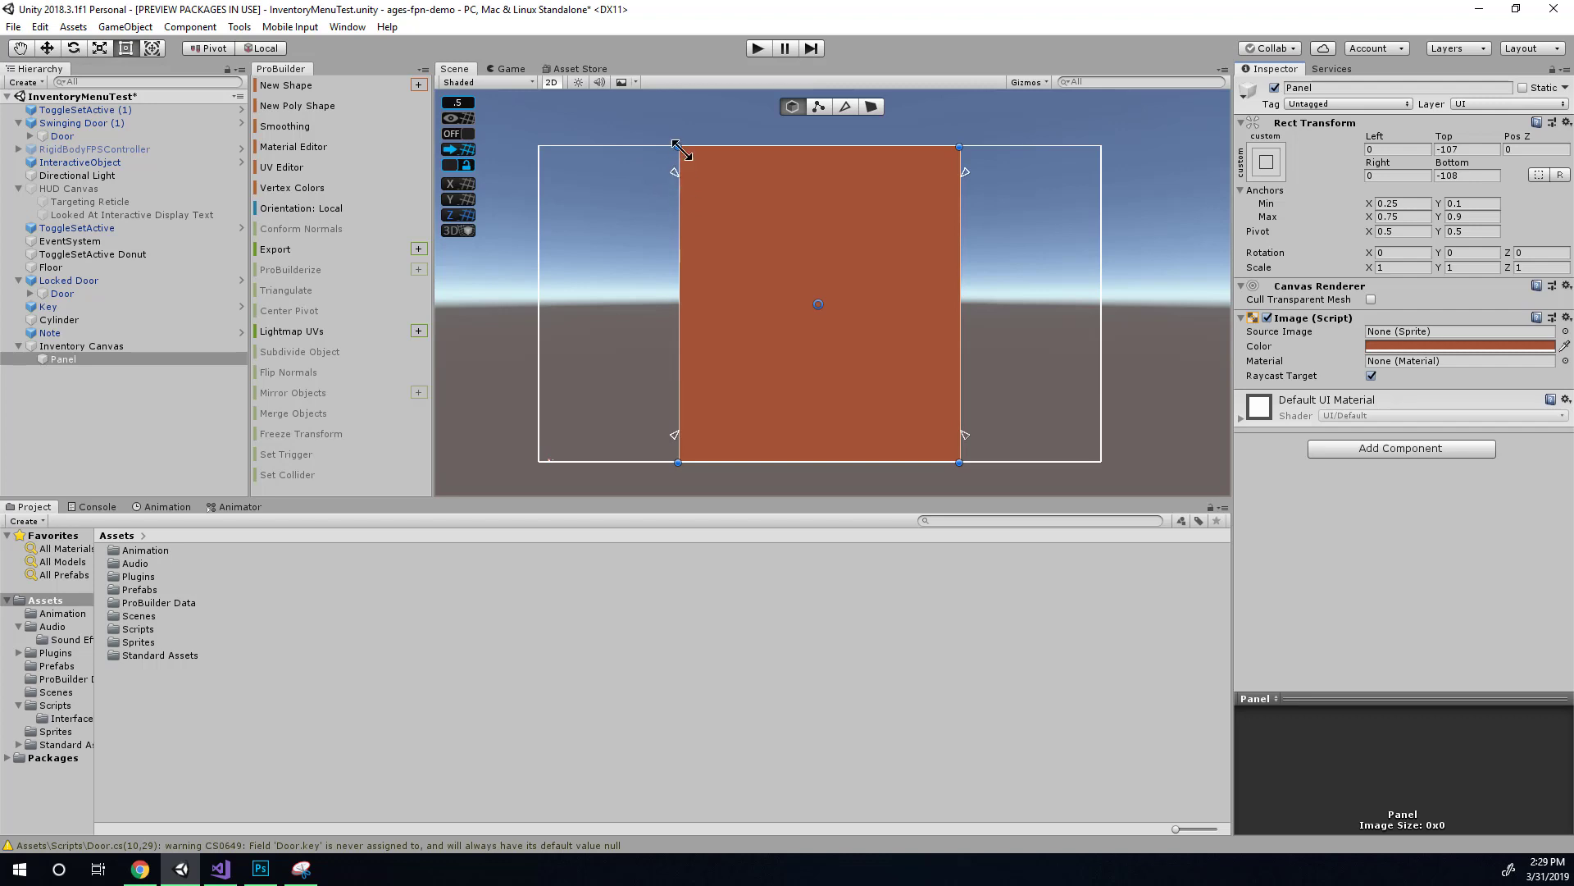
Shrink the panel's height to its vertical anchors, with the Top and Bottom offsets set to 0
left_click_drag(715, 144, 715, 172)
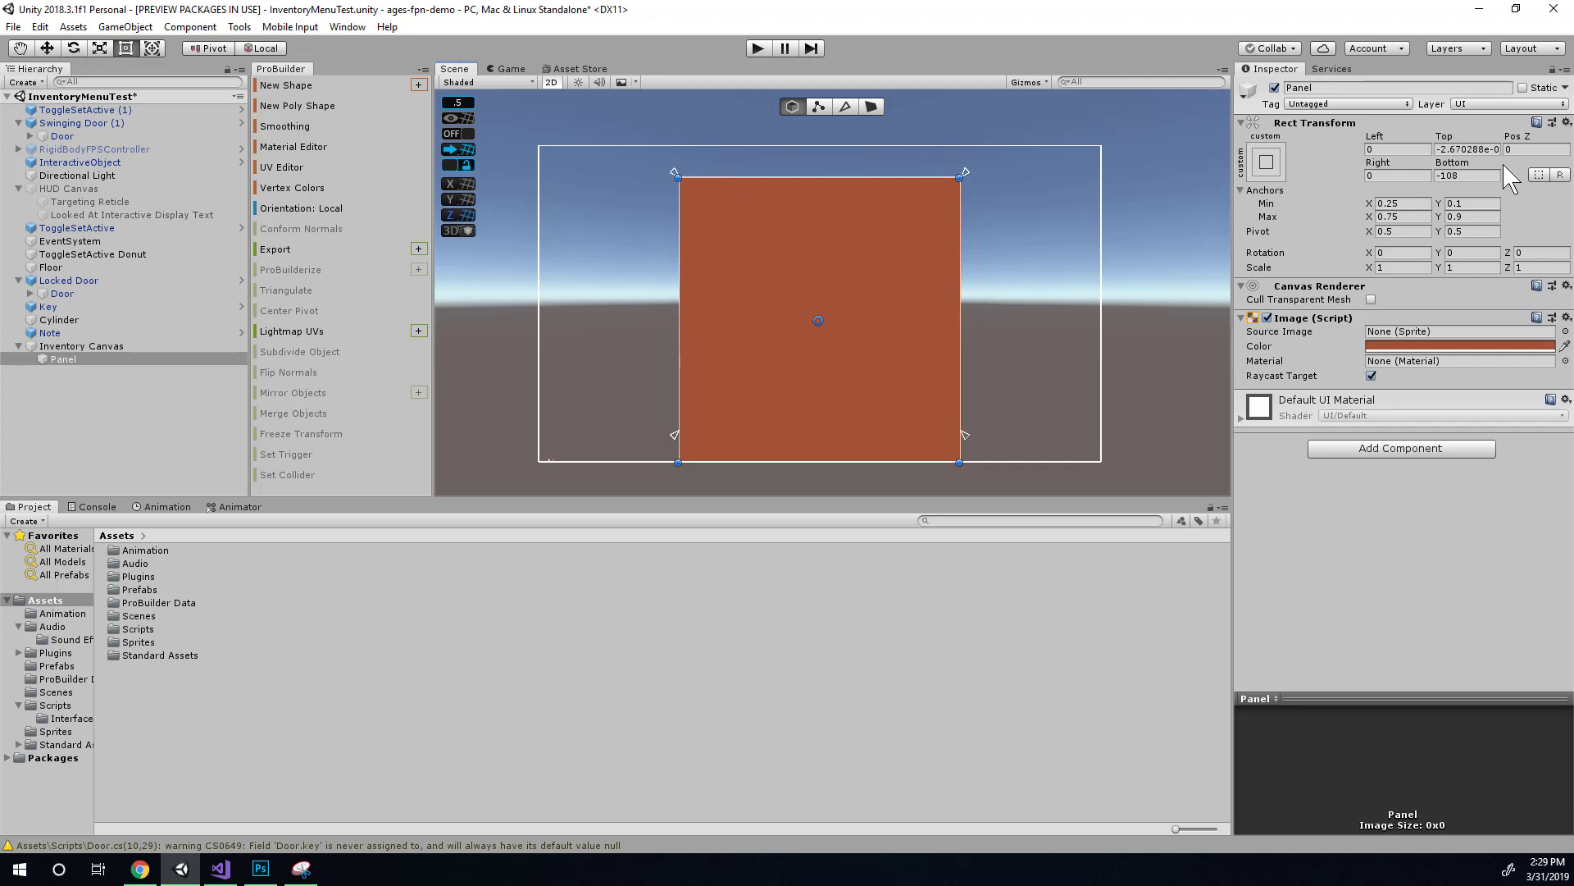
left_click(1472, 150)
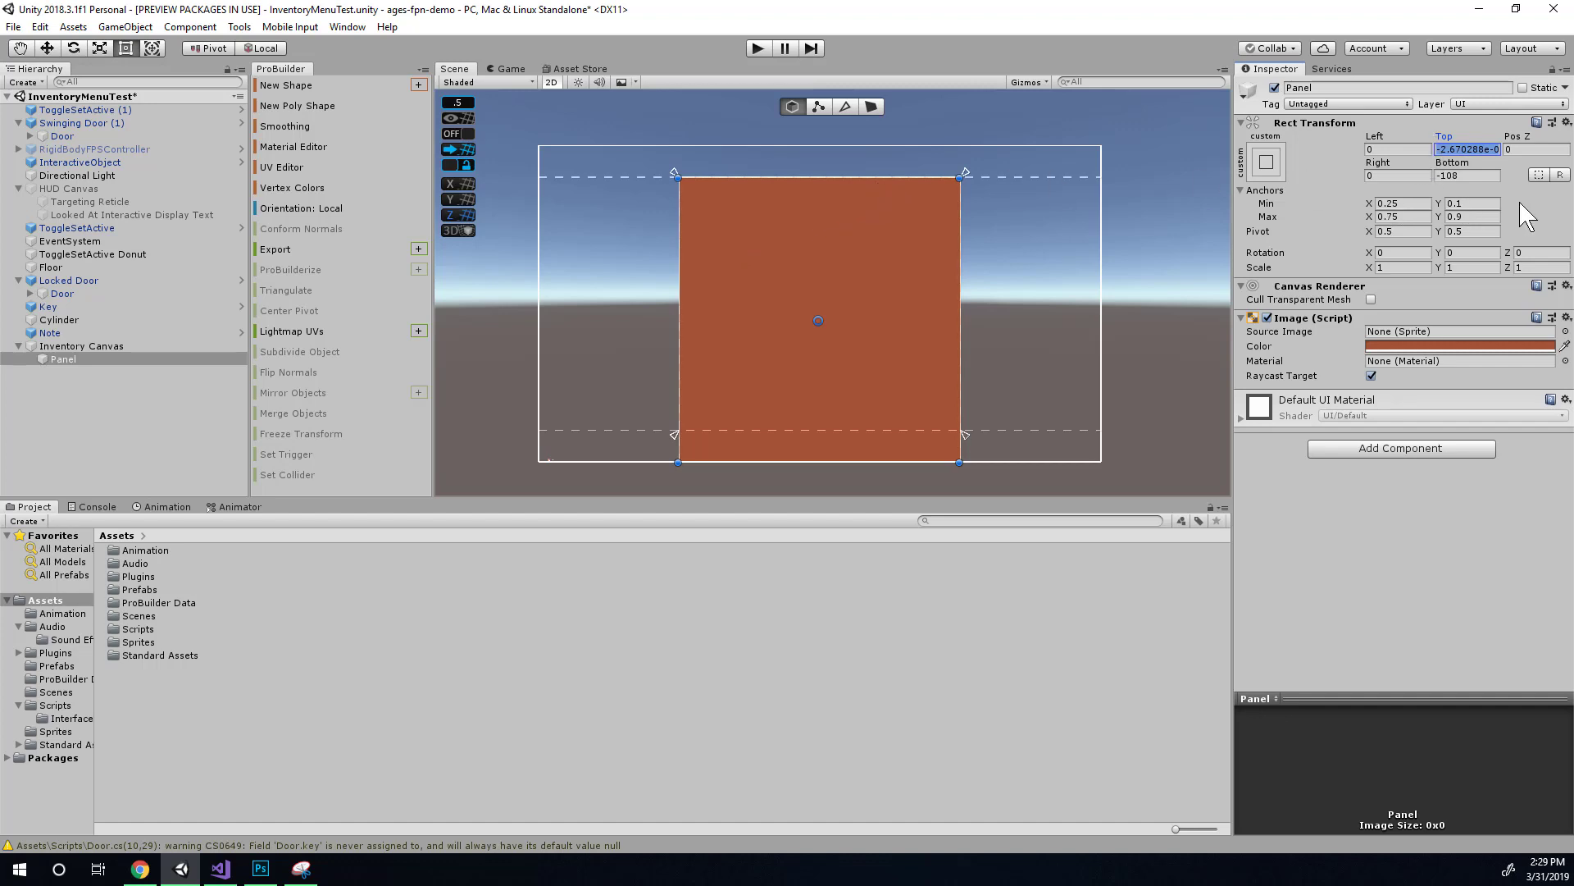
type("0")
key("Tab")
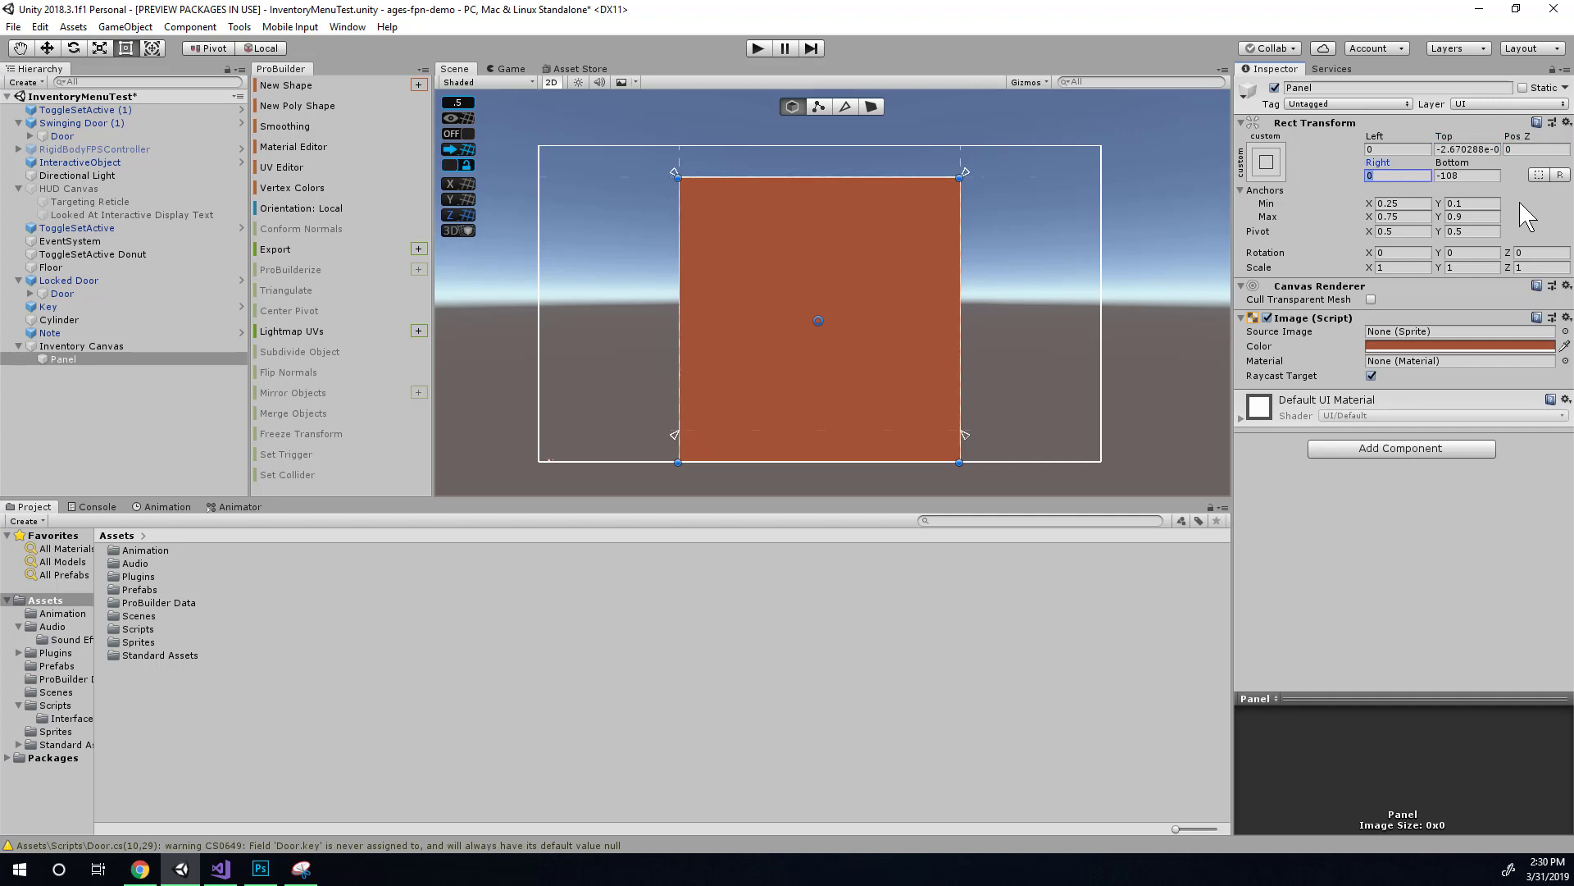
key("Tab")
type("0")
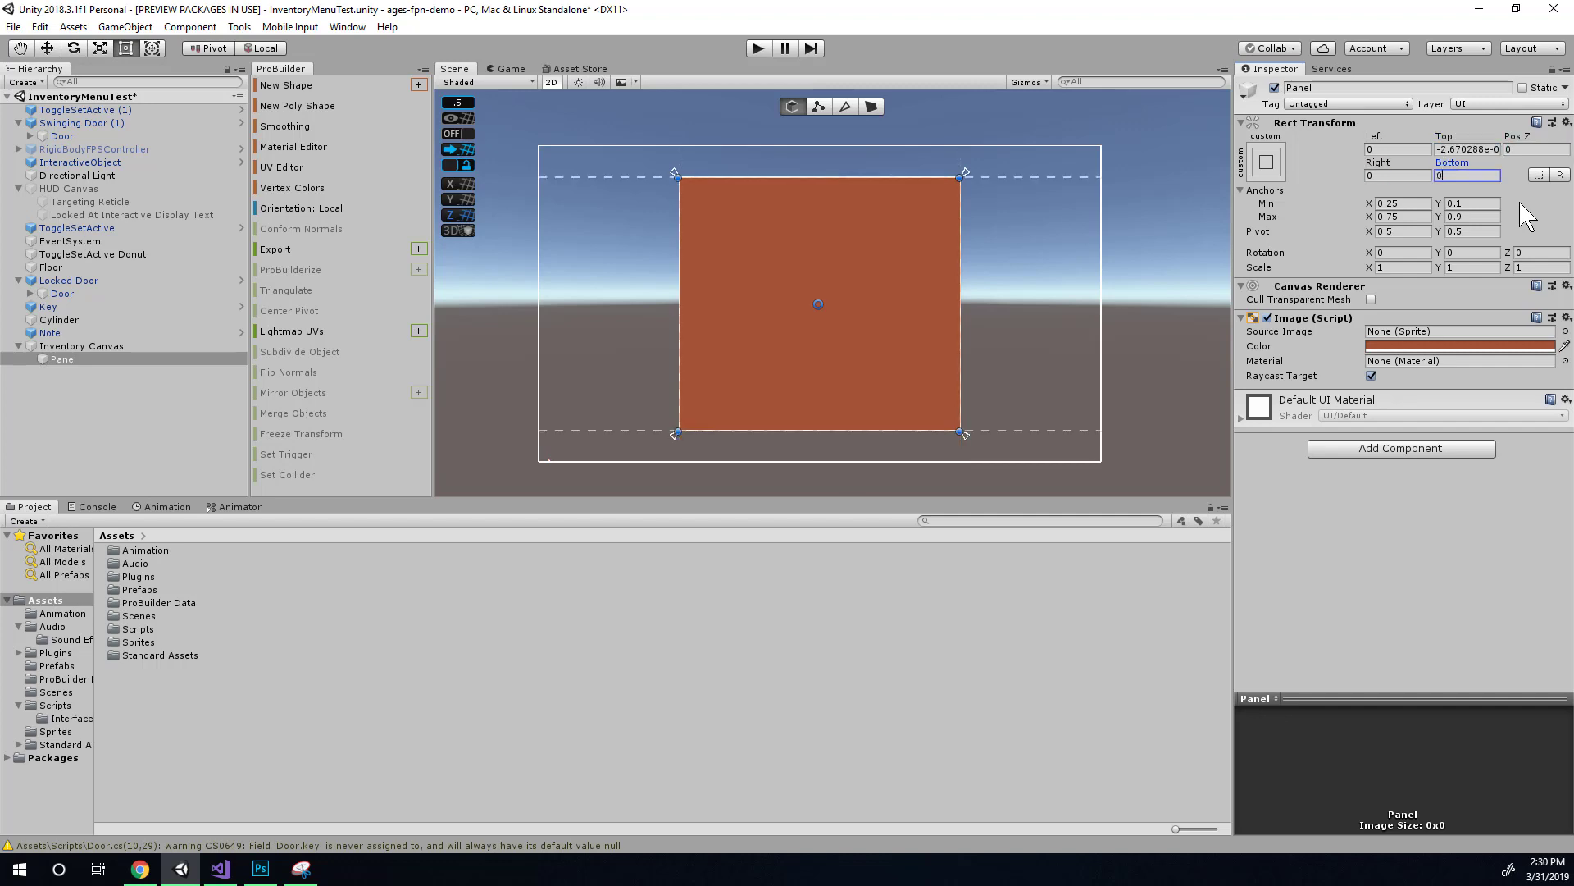
left_click(1467, 150)
type("0")
key("Tab")
key("Tab")
type("0")
left_click(1408, 528)
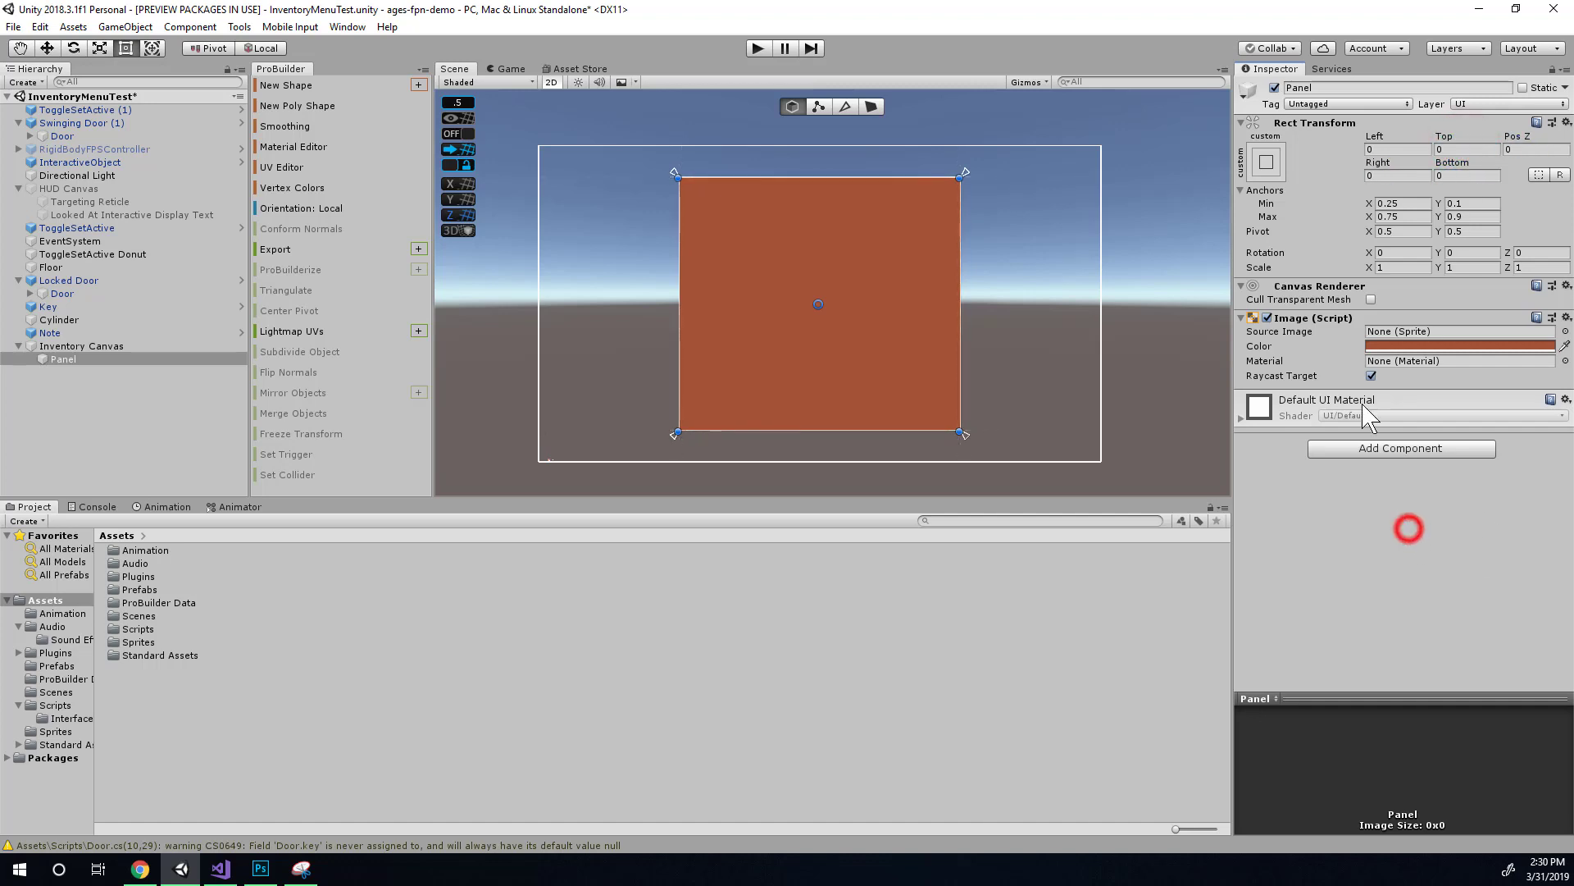
left_click(1392, 213)
left_click(1464, 176)
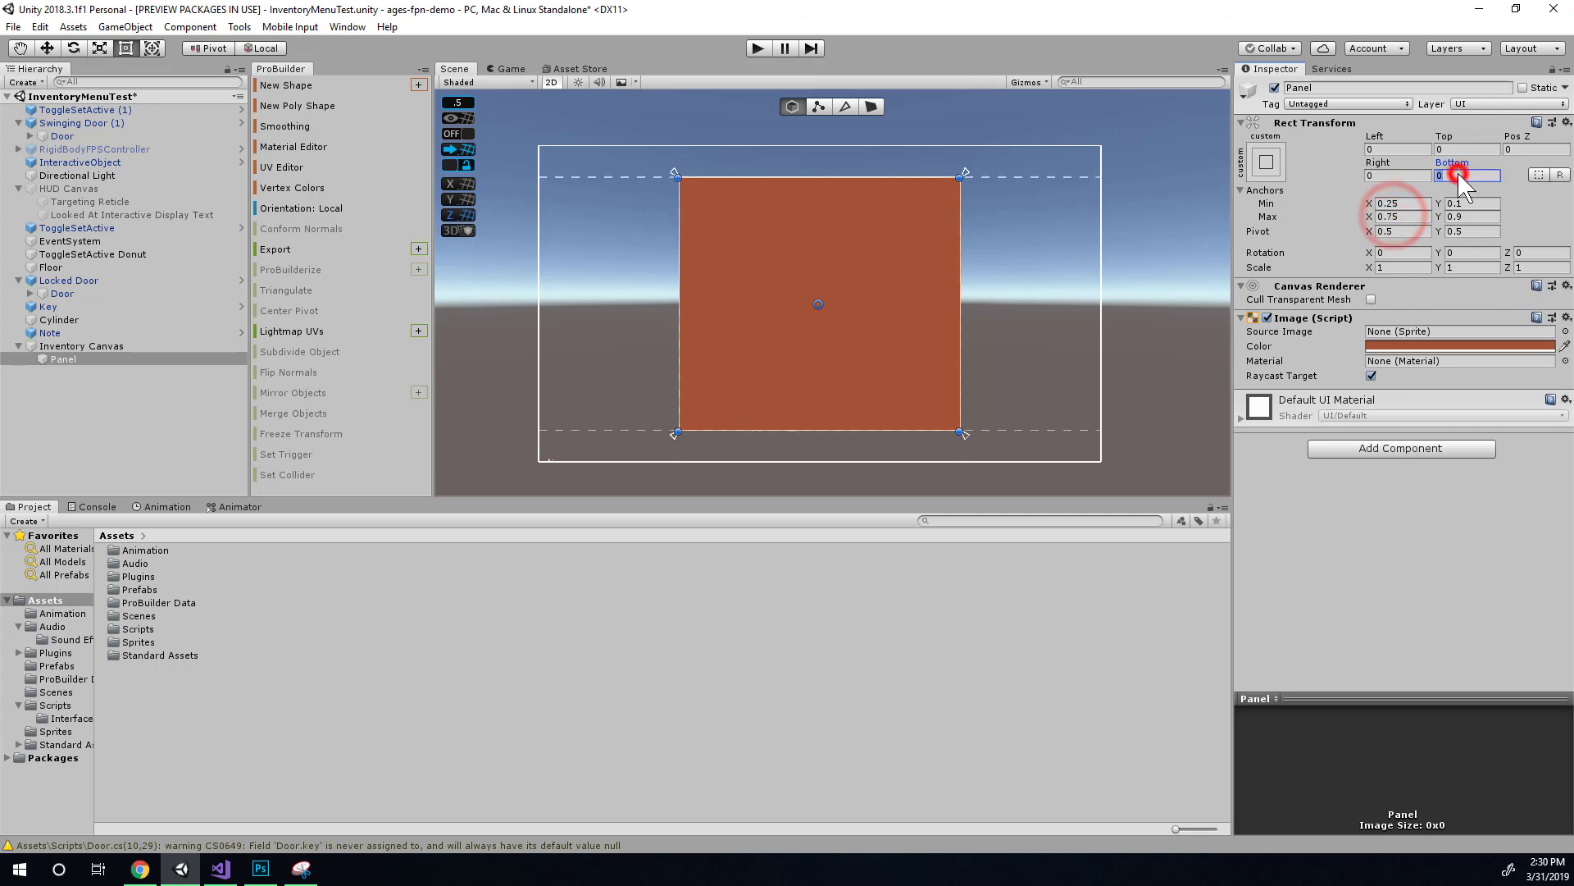
left_click(1460, 150)
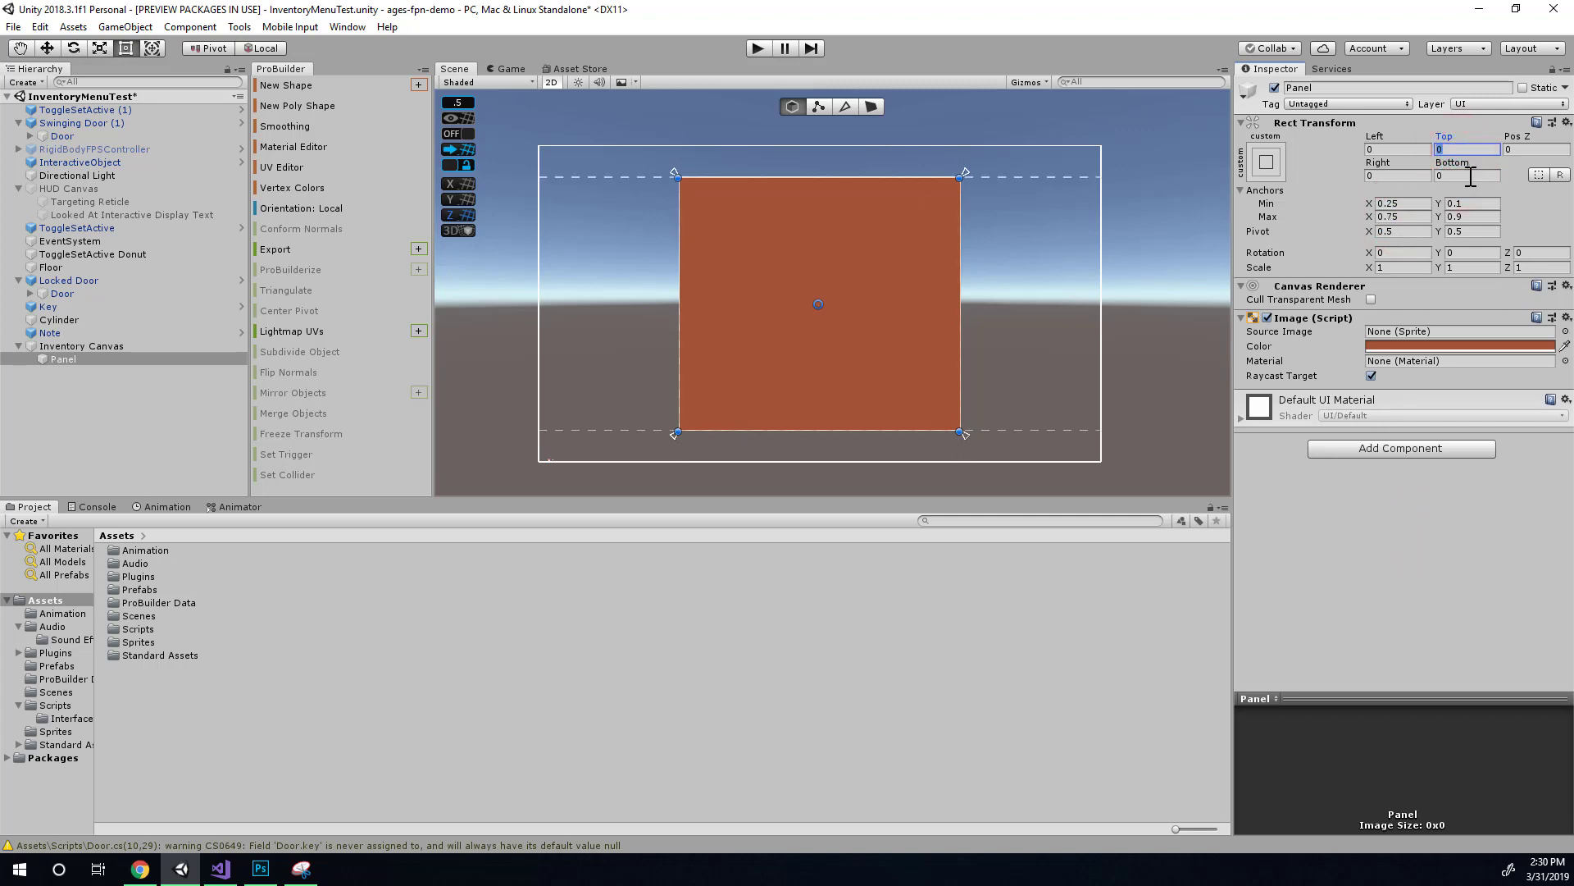
Save the scene and show the resized panel in the Game view
left_click(13, 26)
left_click(65, 88)
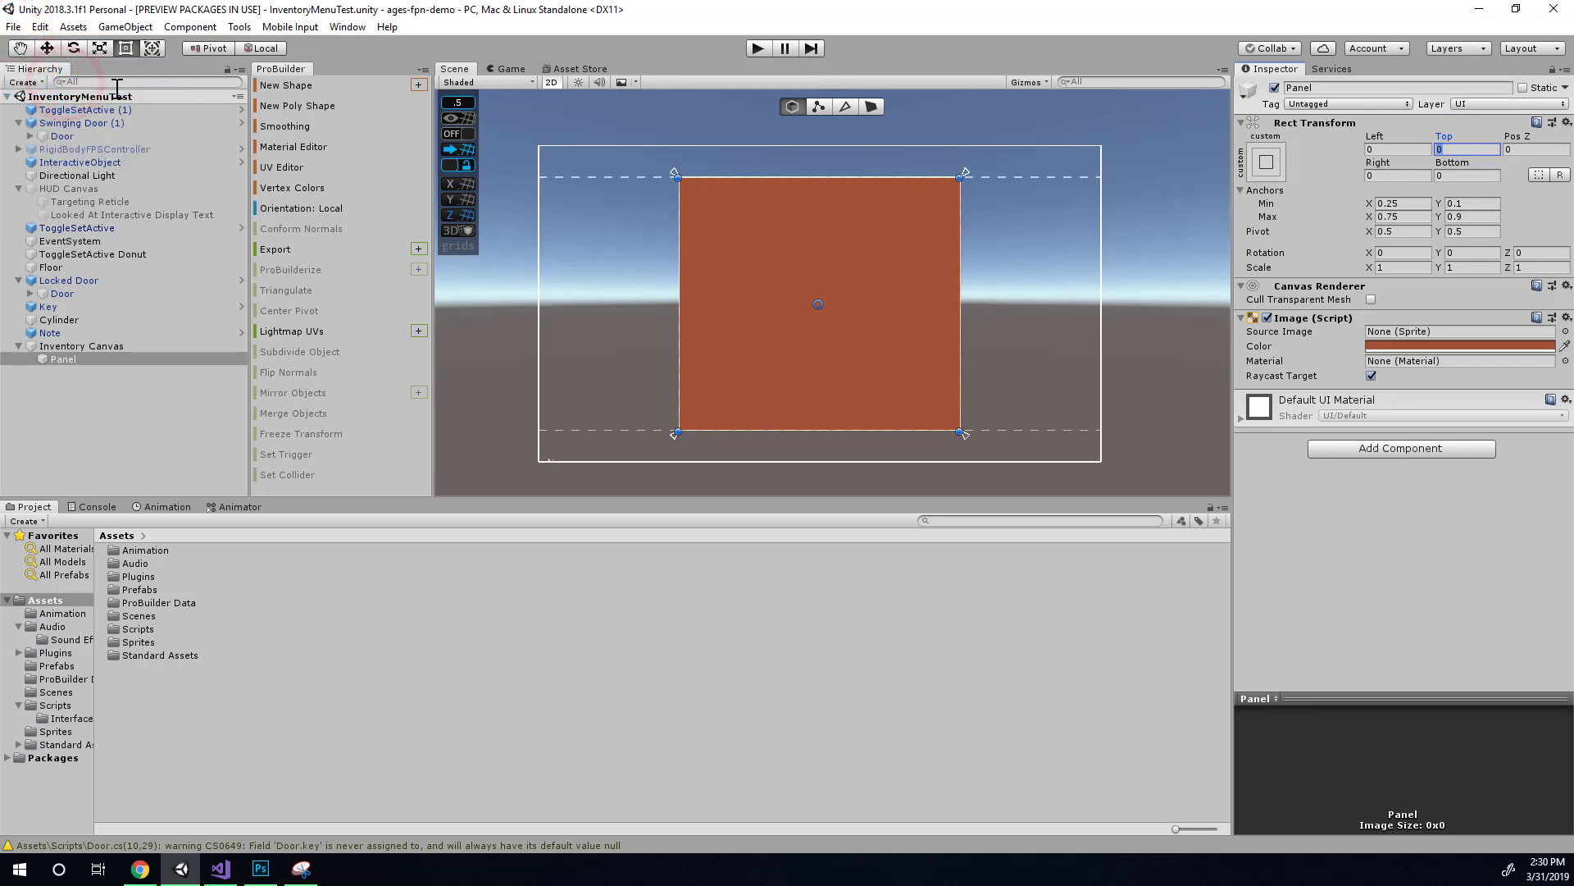
left_click(1492, 557)
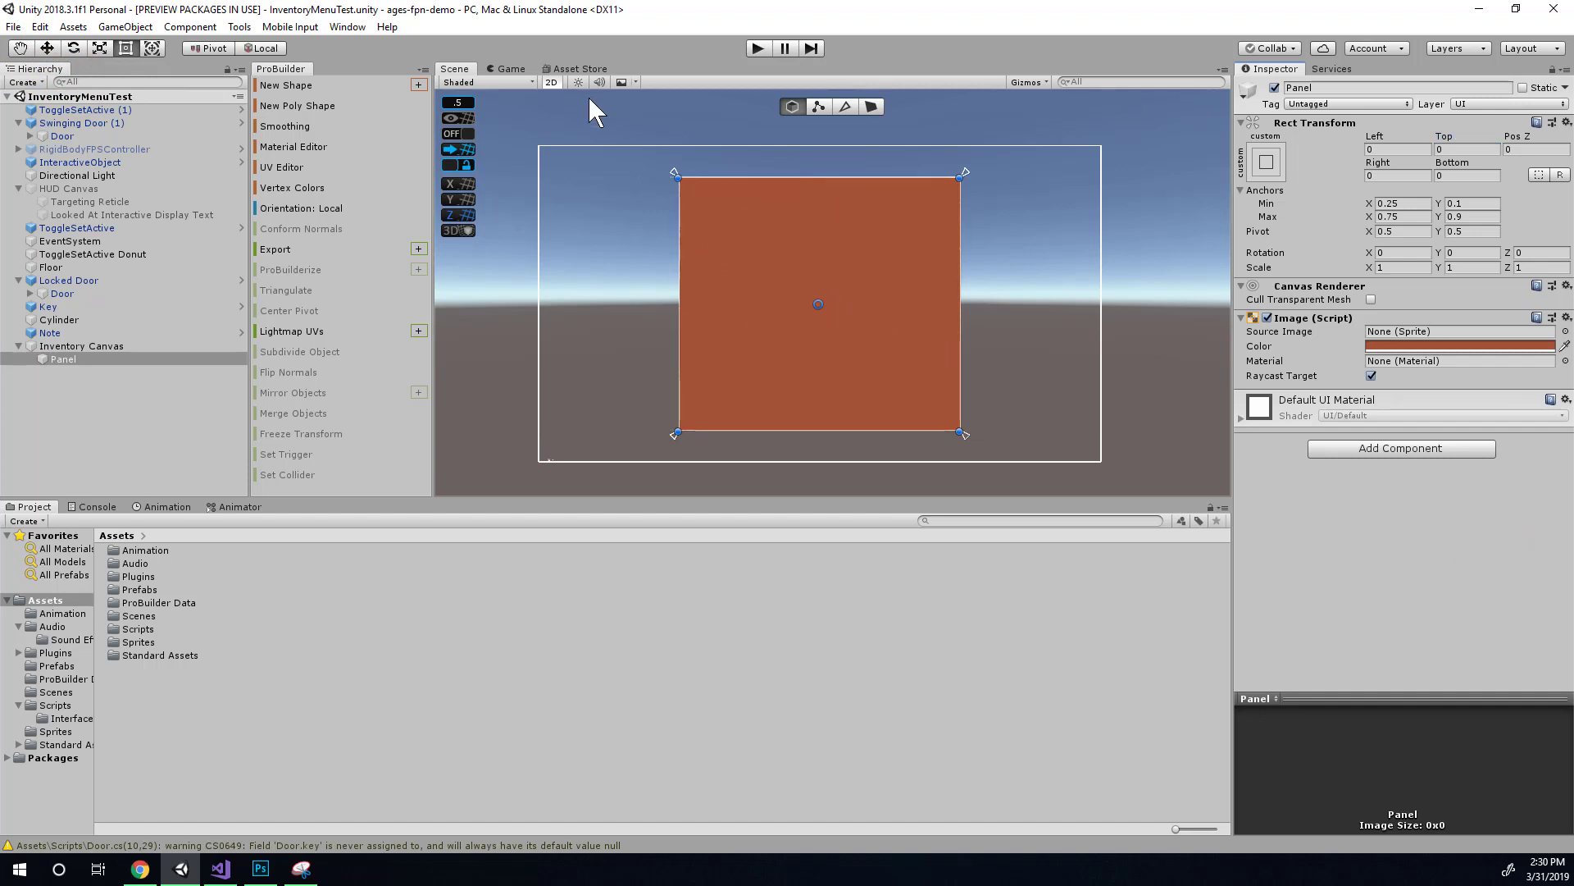
left_click(512, 70)
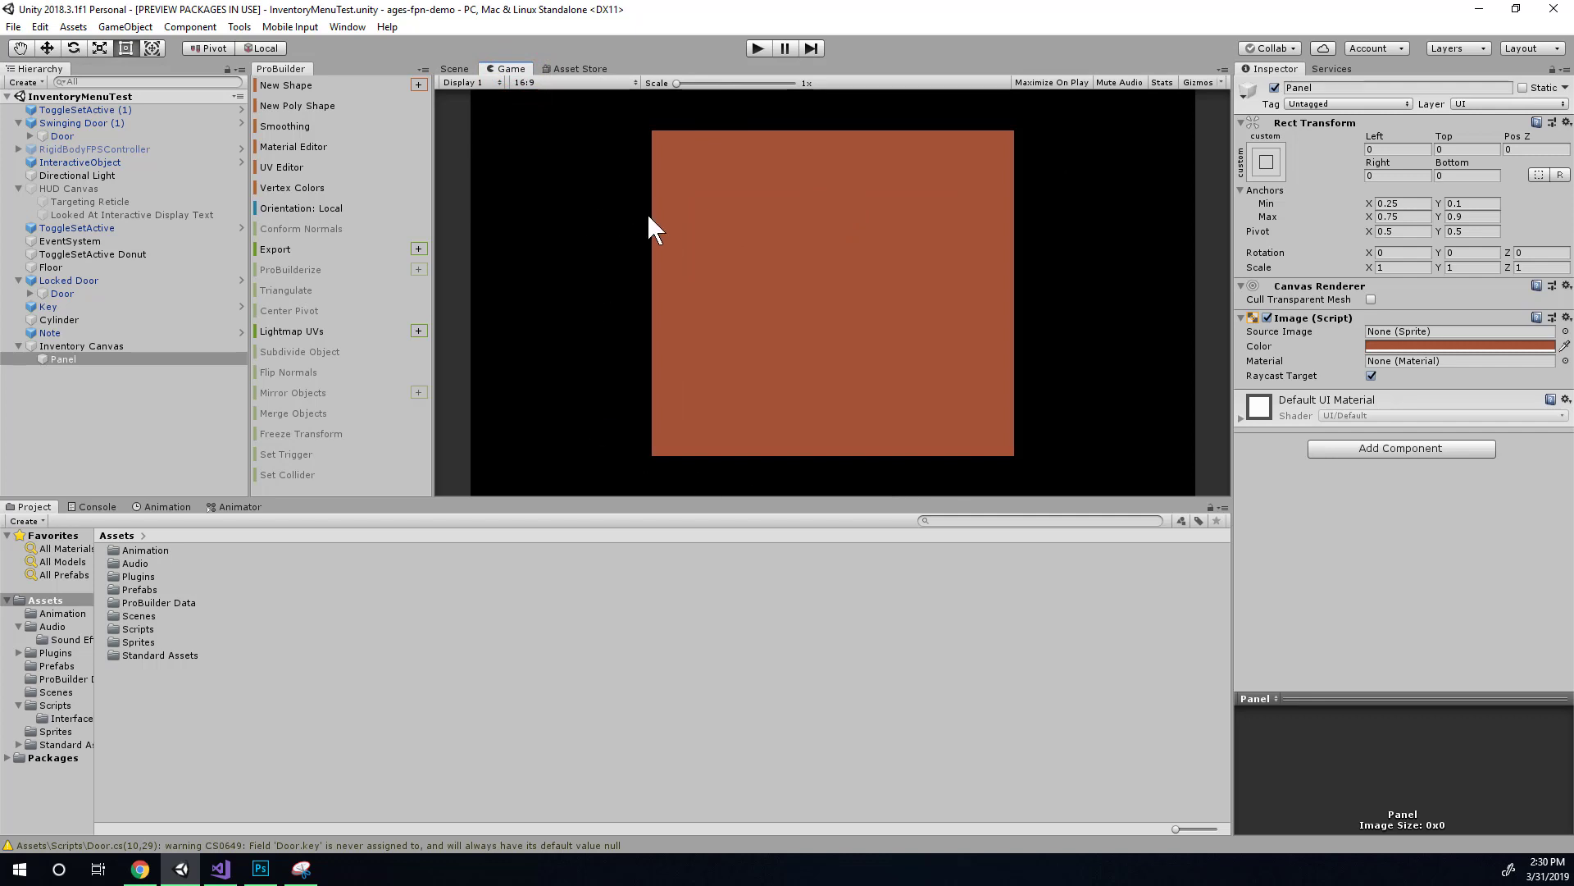
Switch to the design document in Chrome and review the default, hover and select inventory mockups
left_click(140, 869)
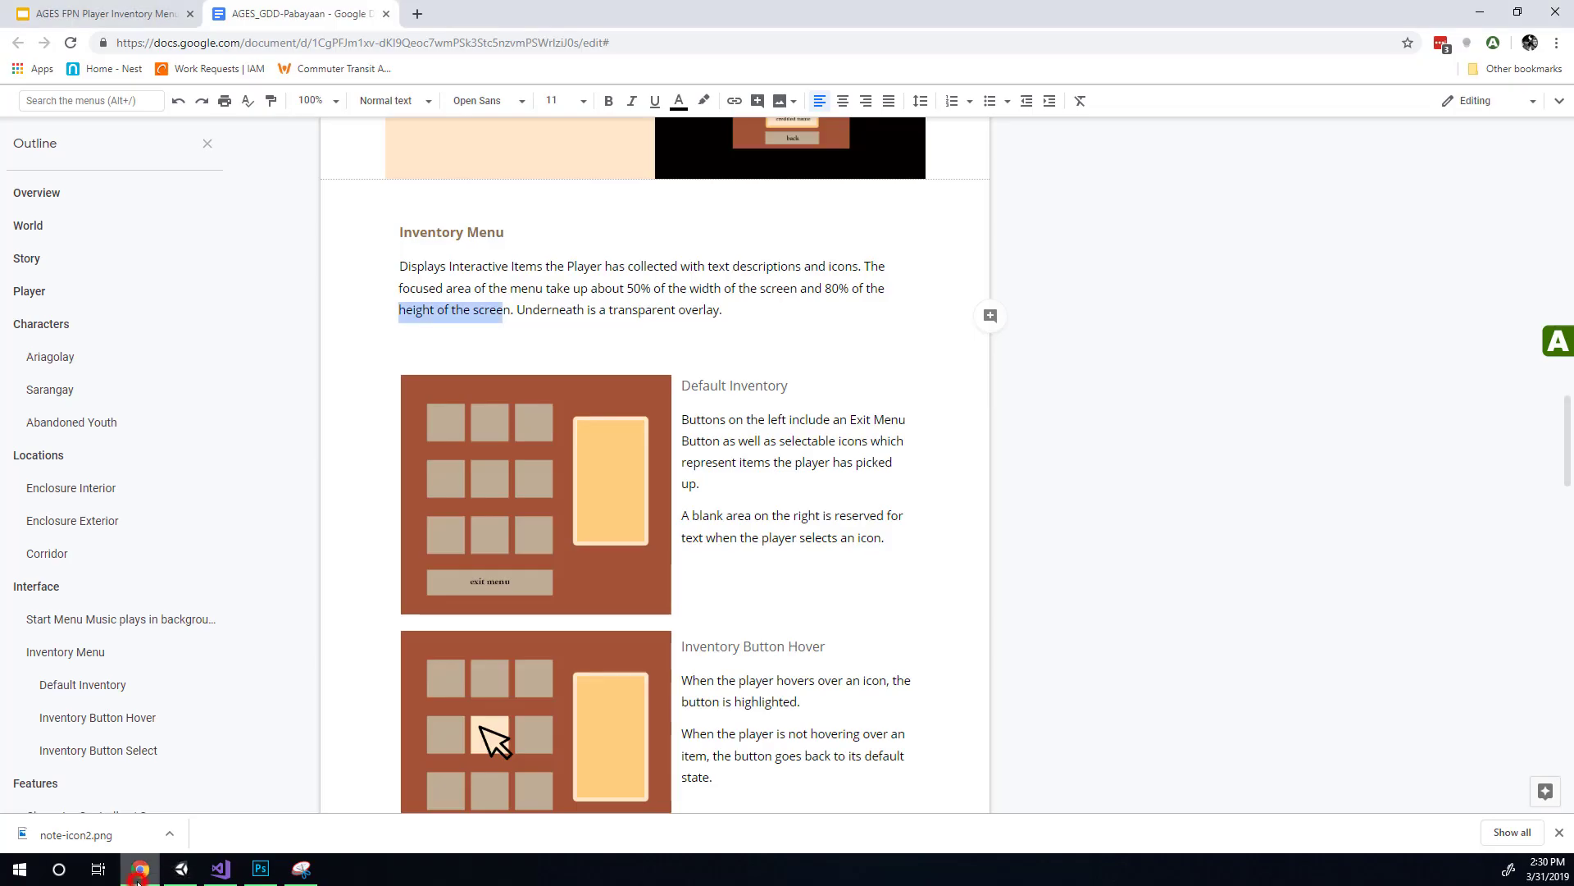
scroll(525, 438, "down", 2)
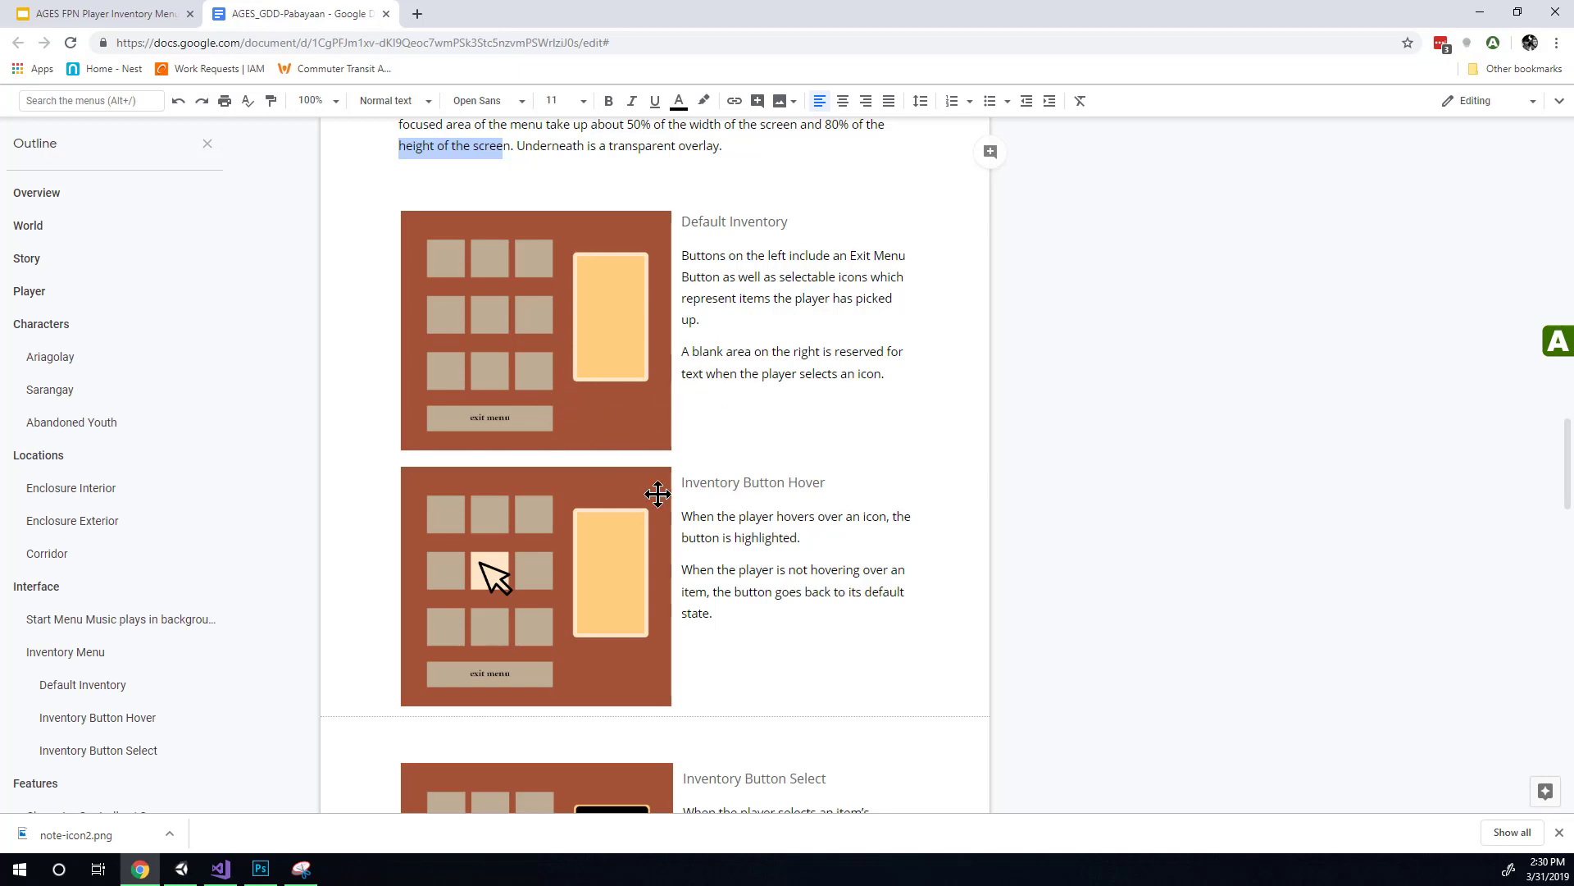
scroll(759, 464, "up", 1)
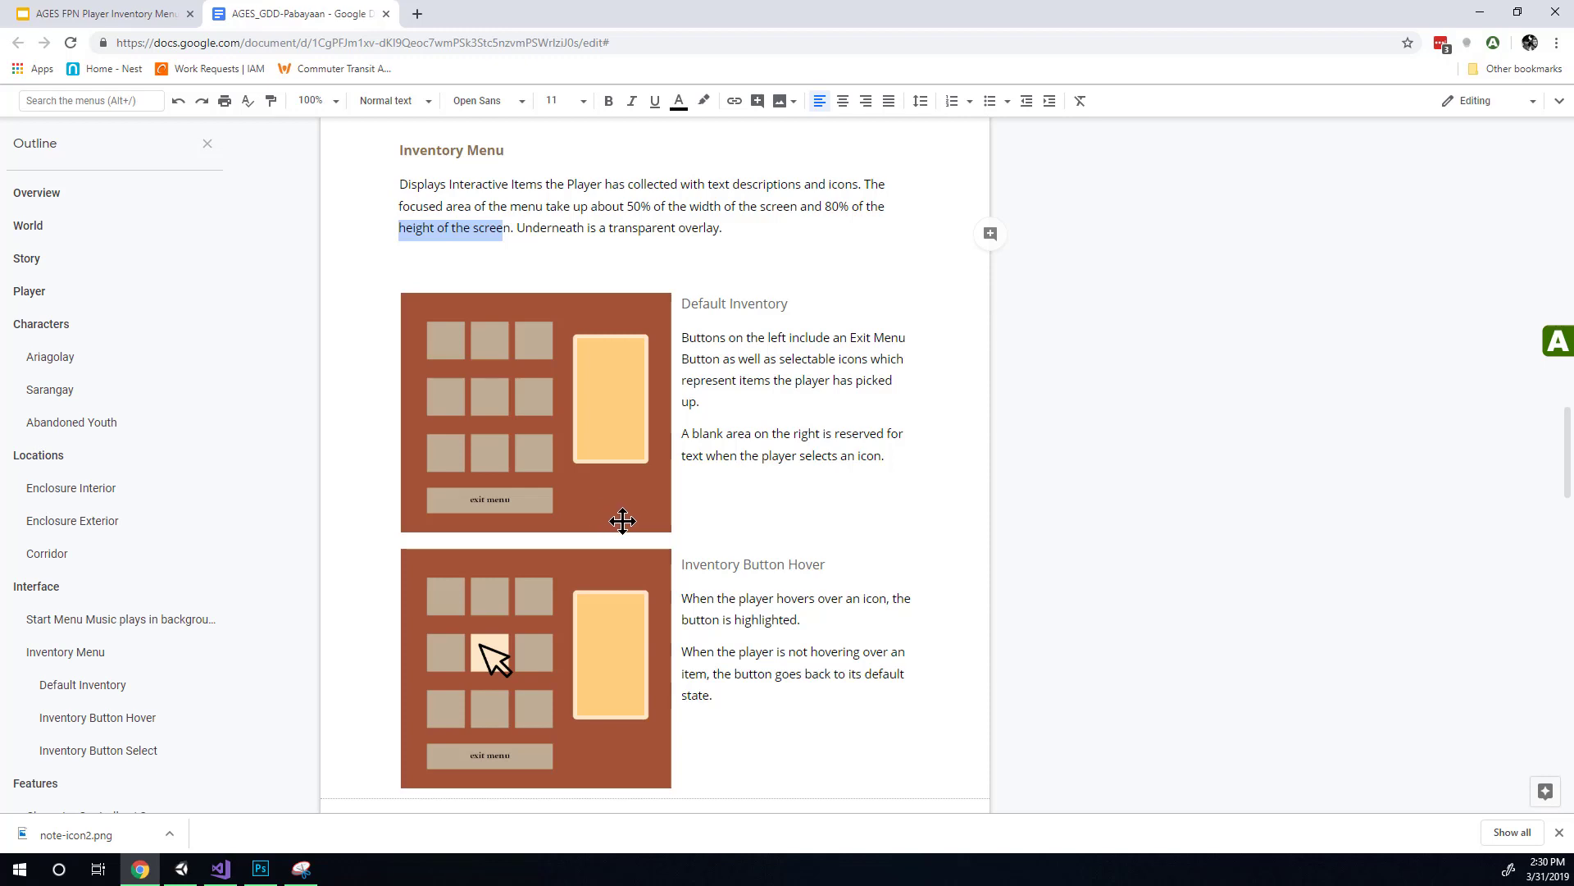
scroll(622, 521, "down", 5)
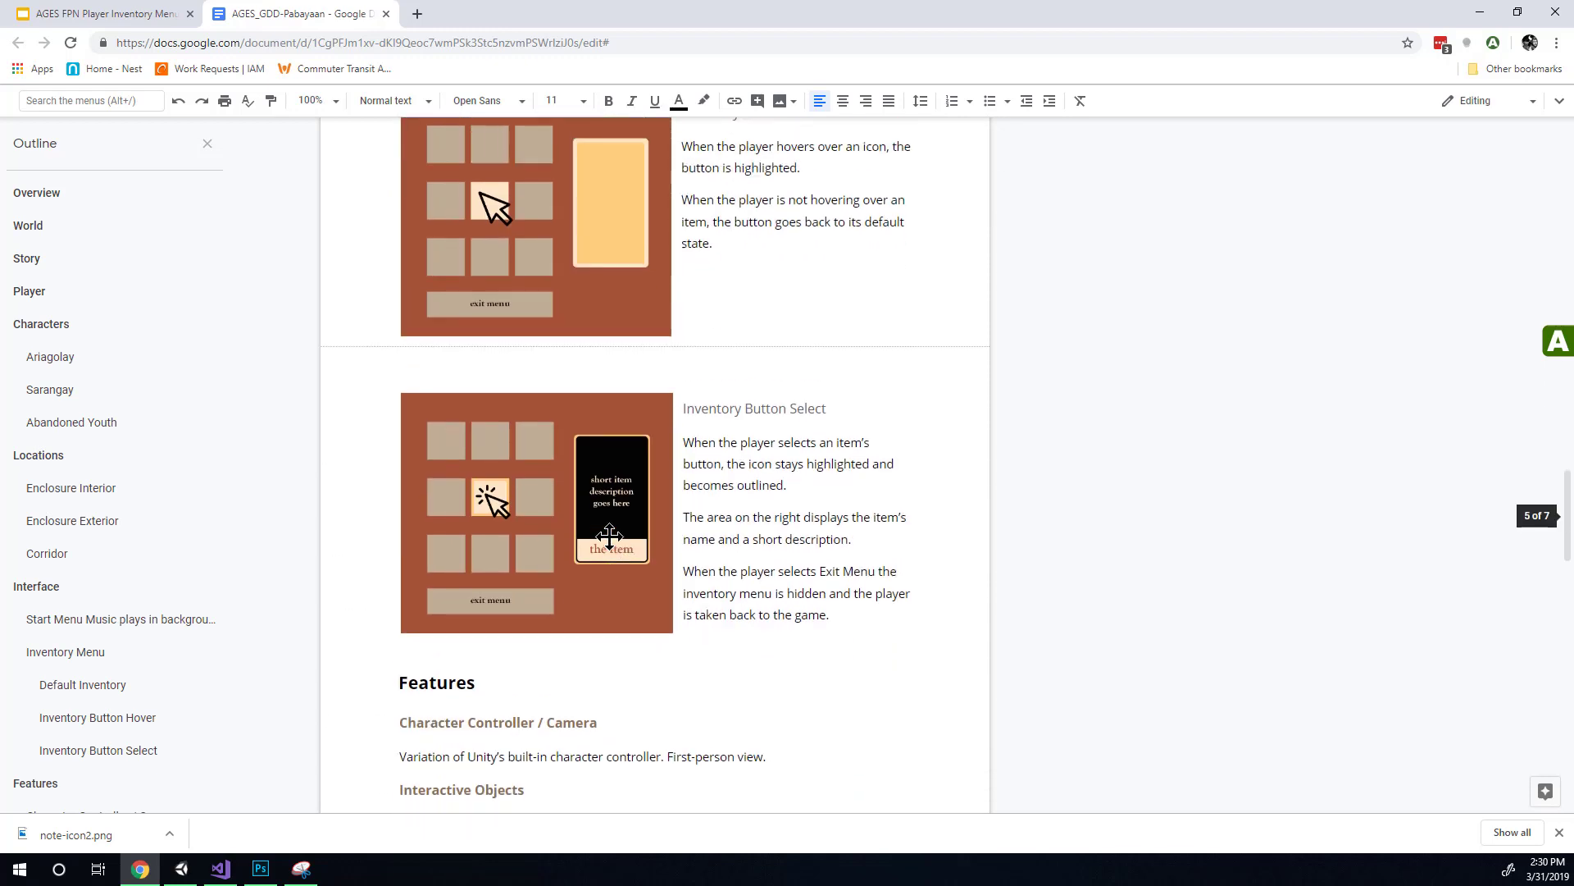
Study how the inventory mockups in the design document divide the menu into an icon button area and a text area
scroll(609, 537, "up", 3)
left_click(586, 323)
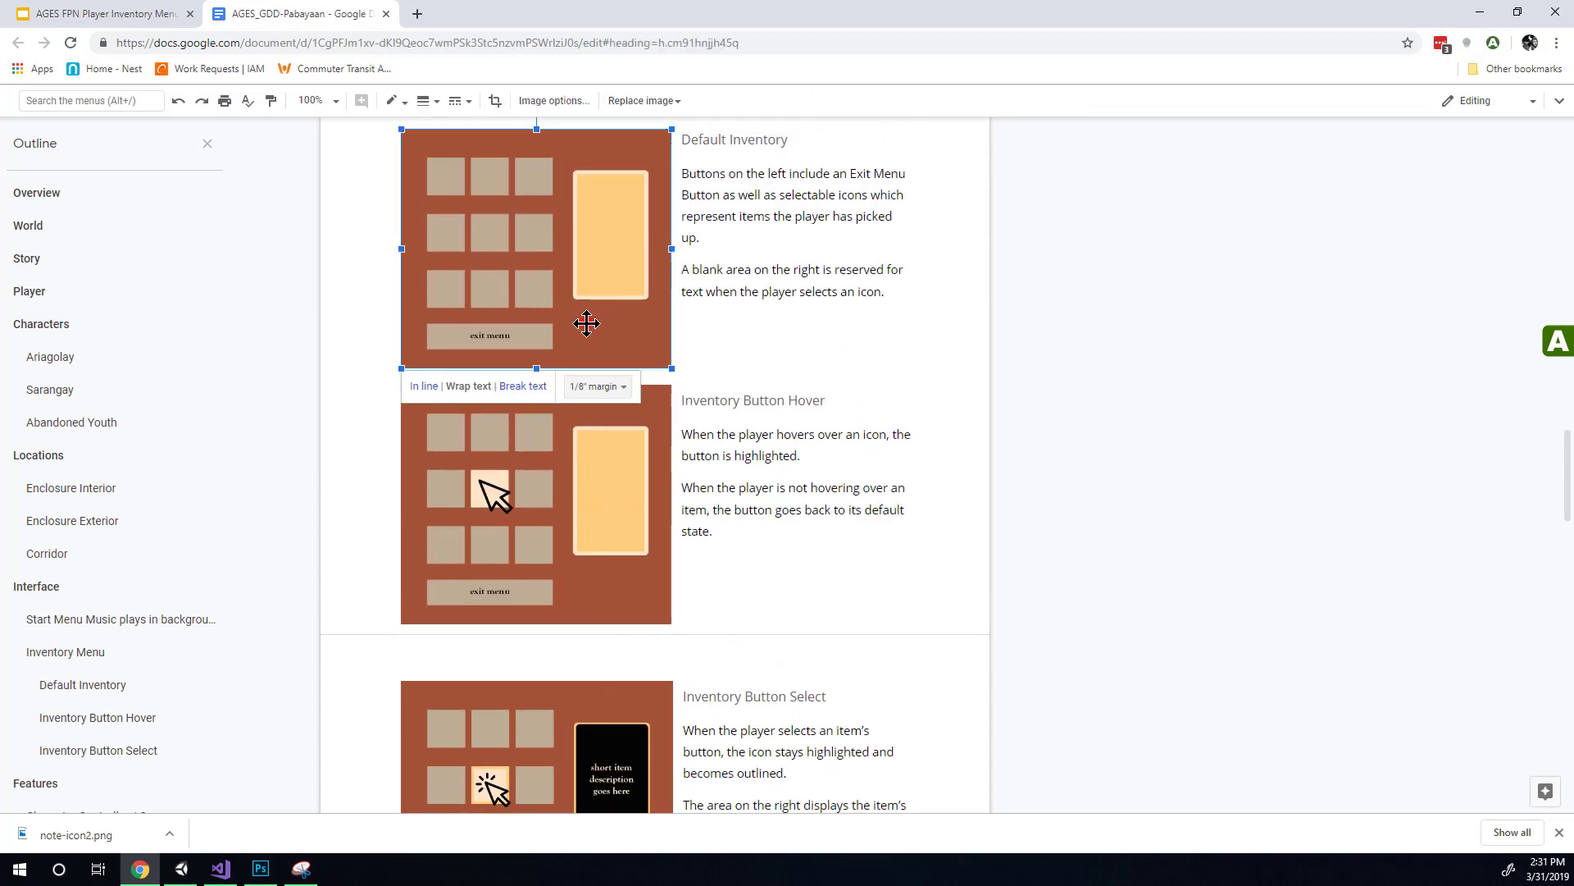
left_click(586, 323)
scroll(586, 319, "up", 2)
scroll(587, 318, "down", 1)
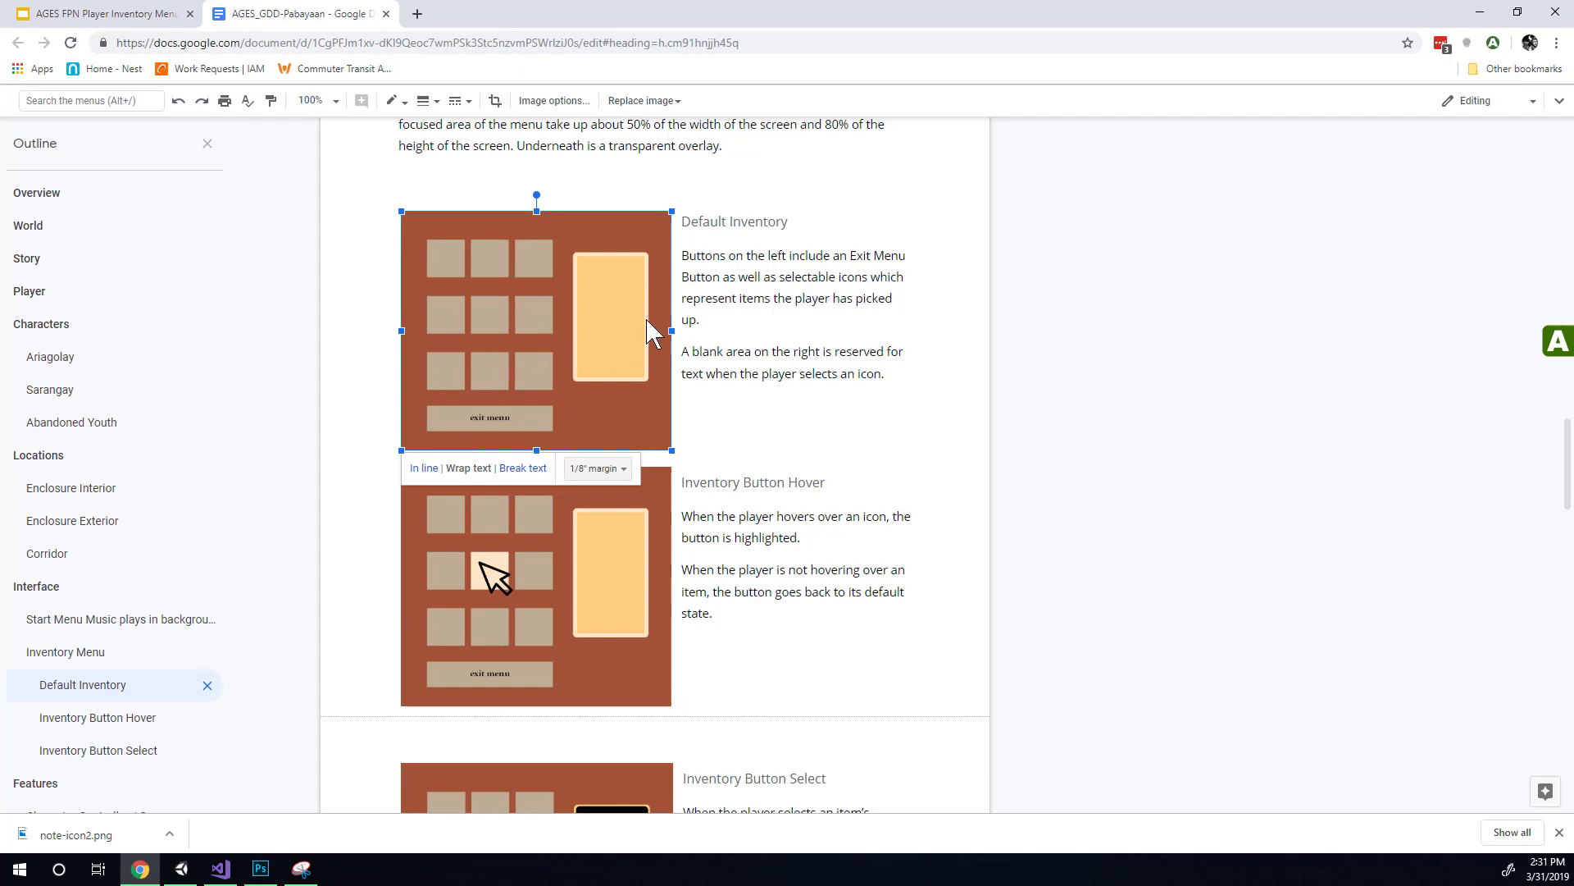
scroll(629, 558, "down", 3)
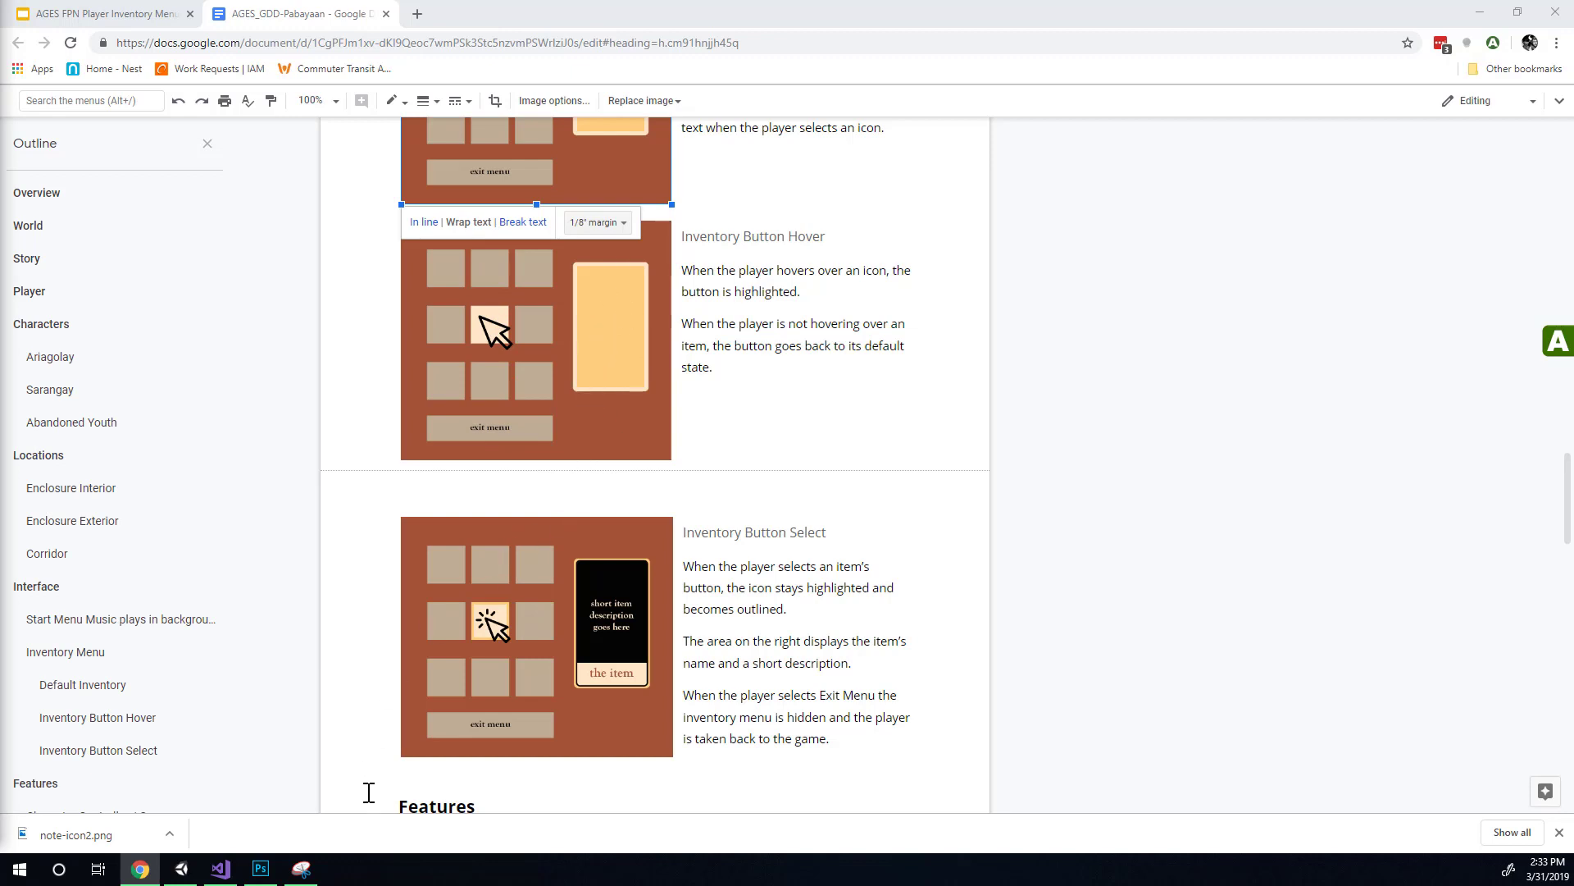
Switch to Unity and create an empty child object under the Inventory Canvas's Panel
left_click(184, 870)
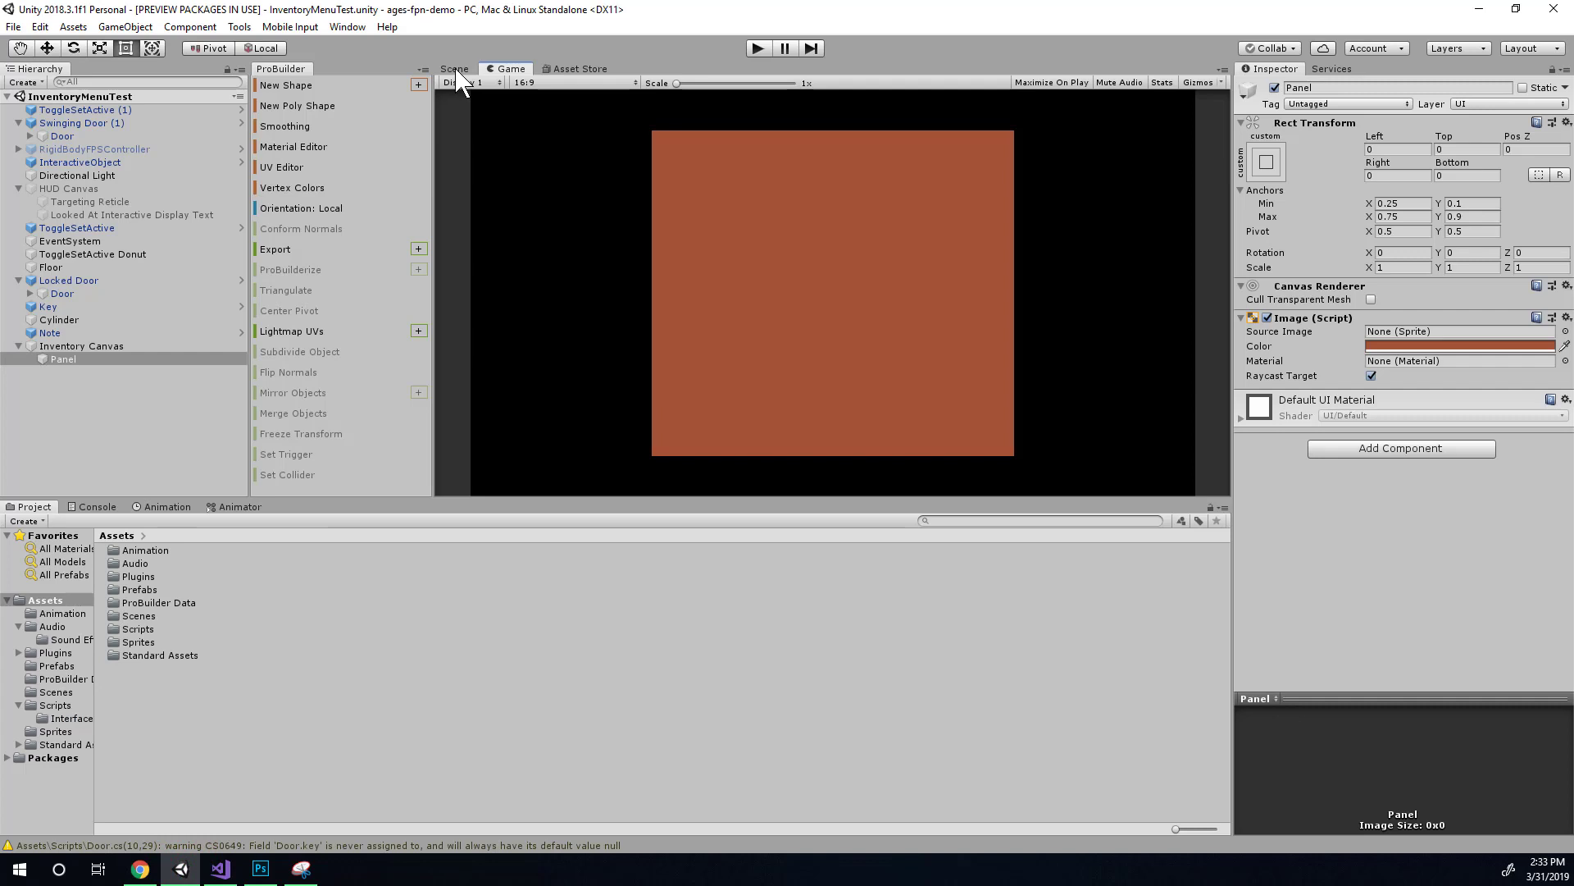
left_click(69, 362)
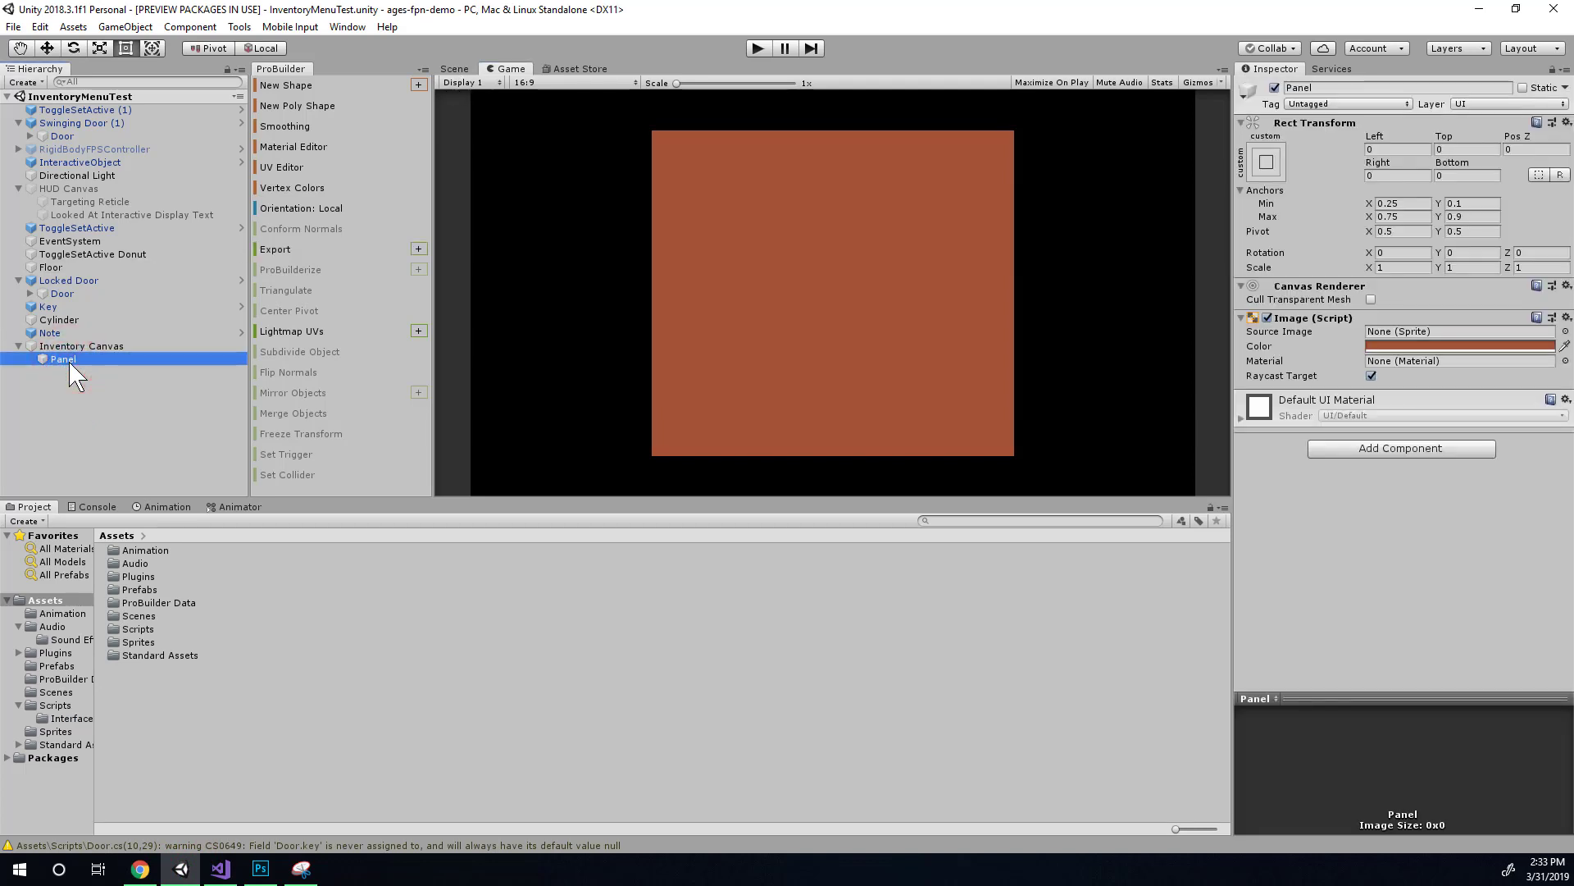
right_click(70, 364)
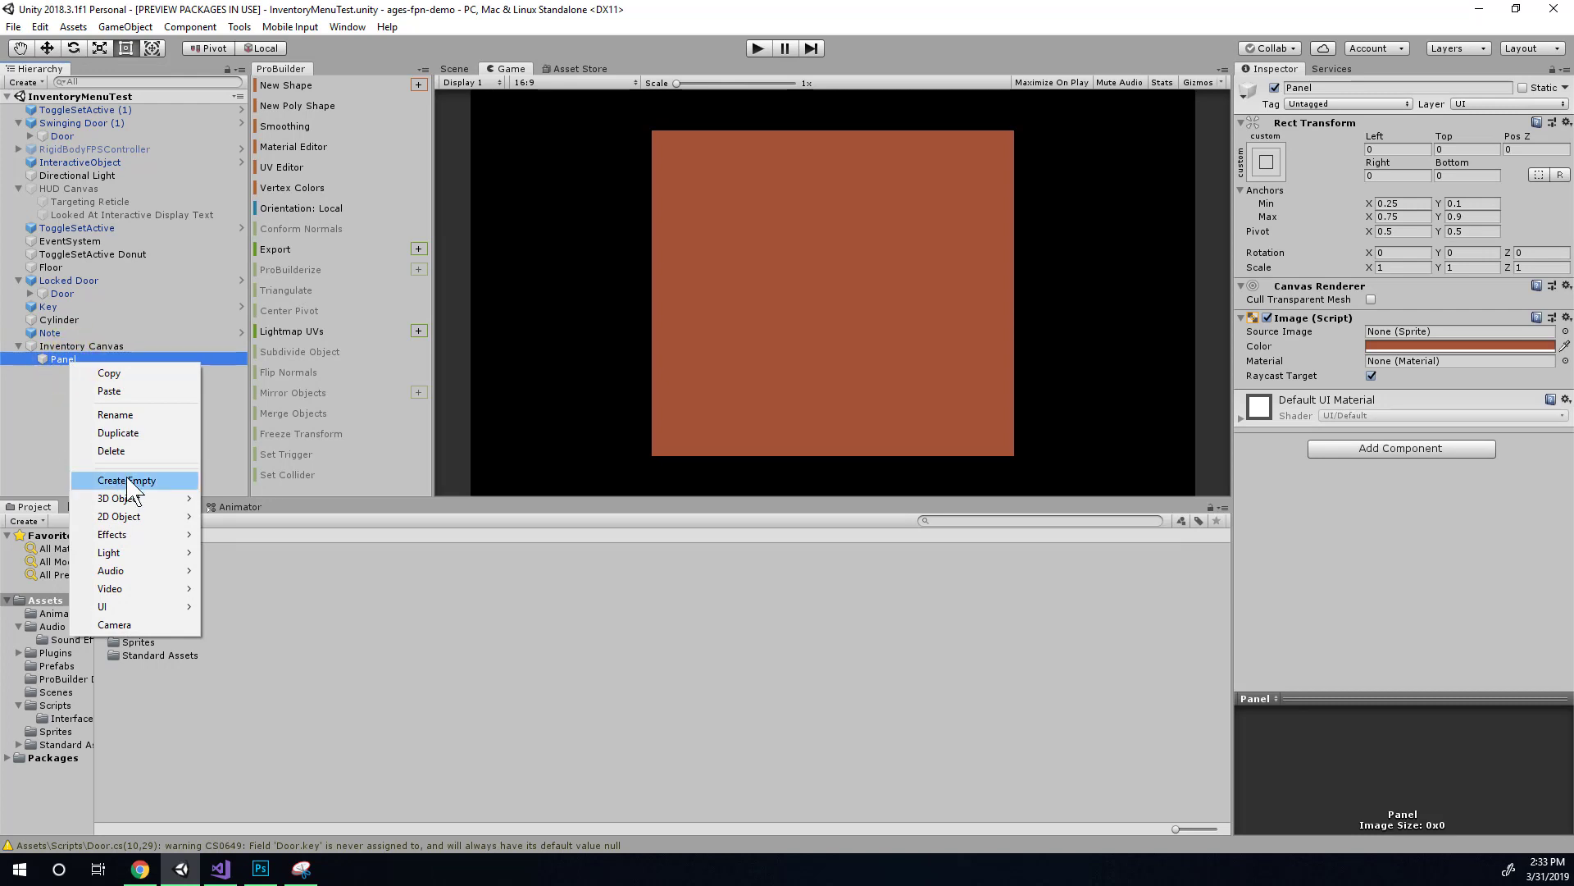
left_click(40, 406)
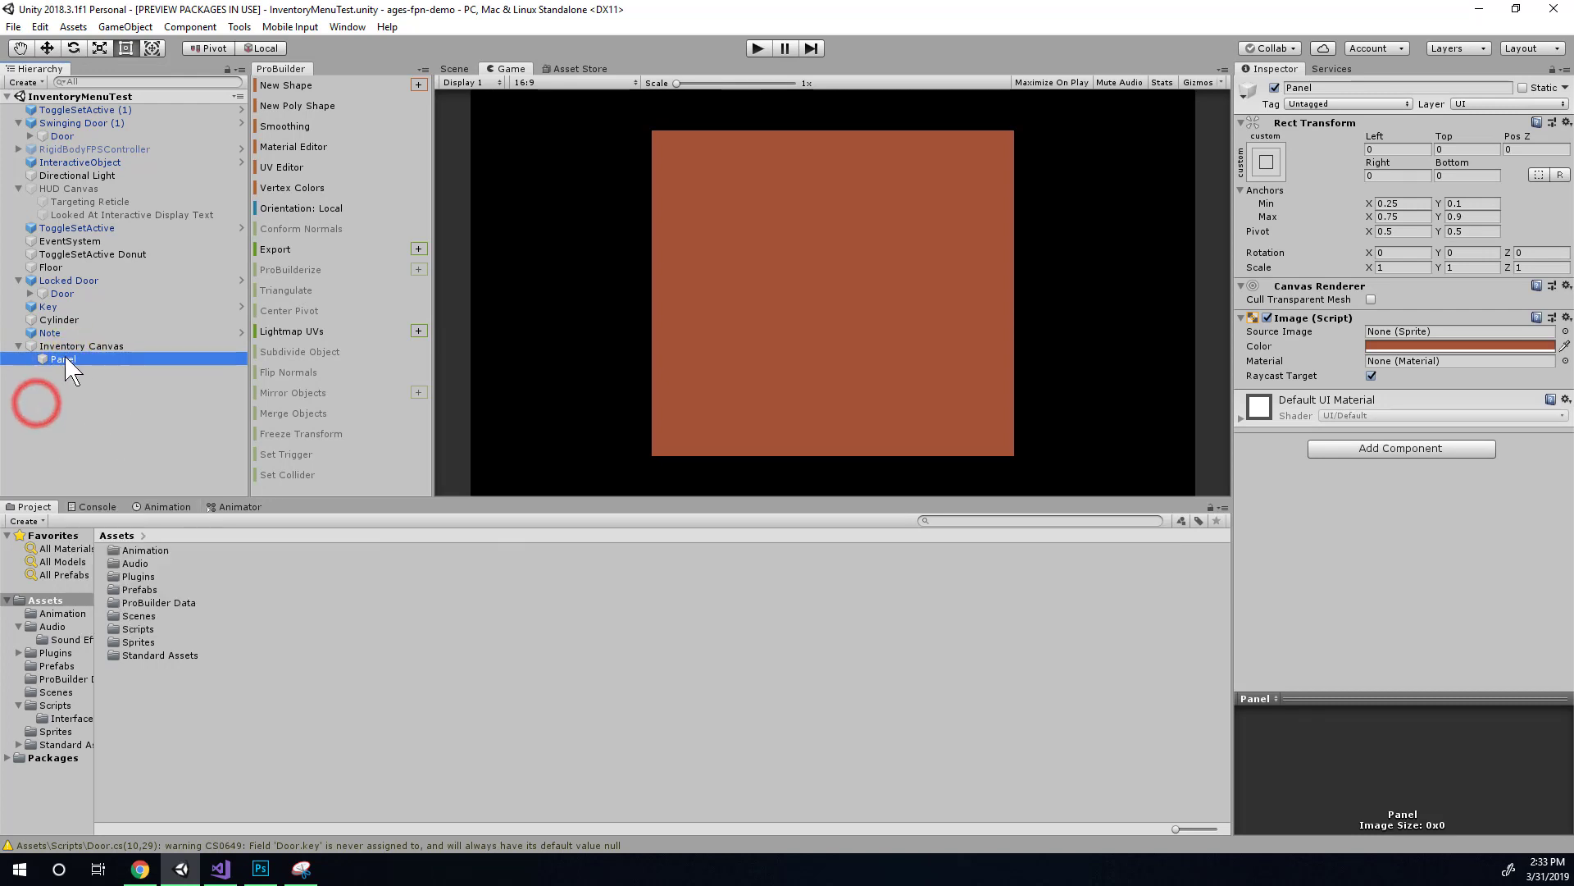
left_click(49, 406)
left_click(59, 364)
right_click(63, 362)
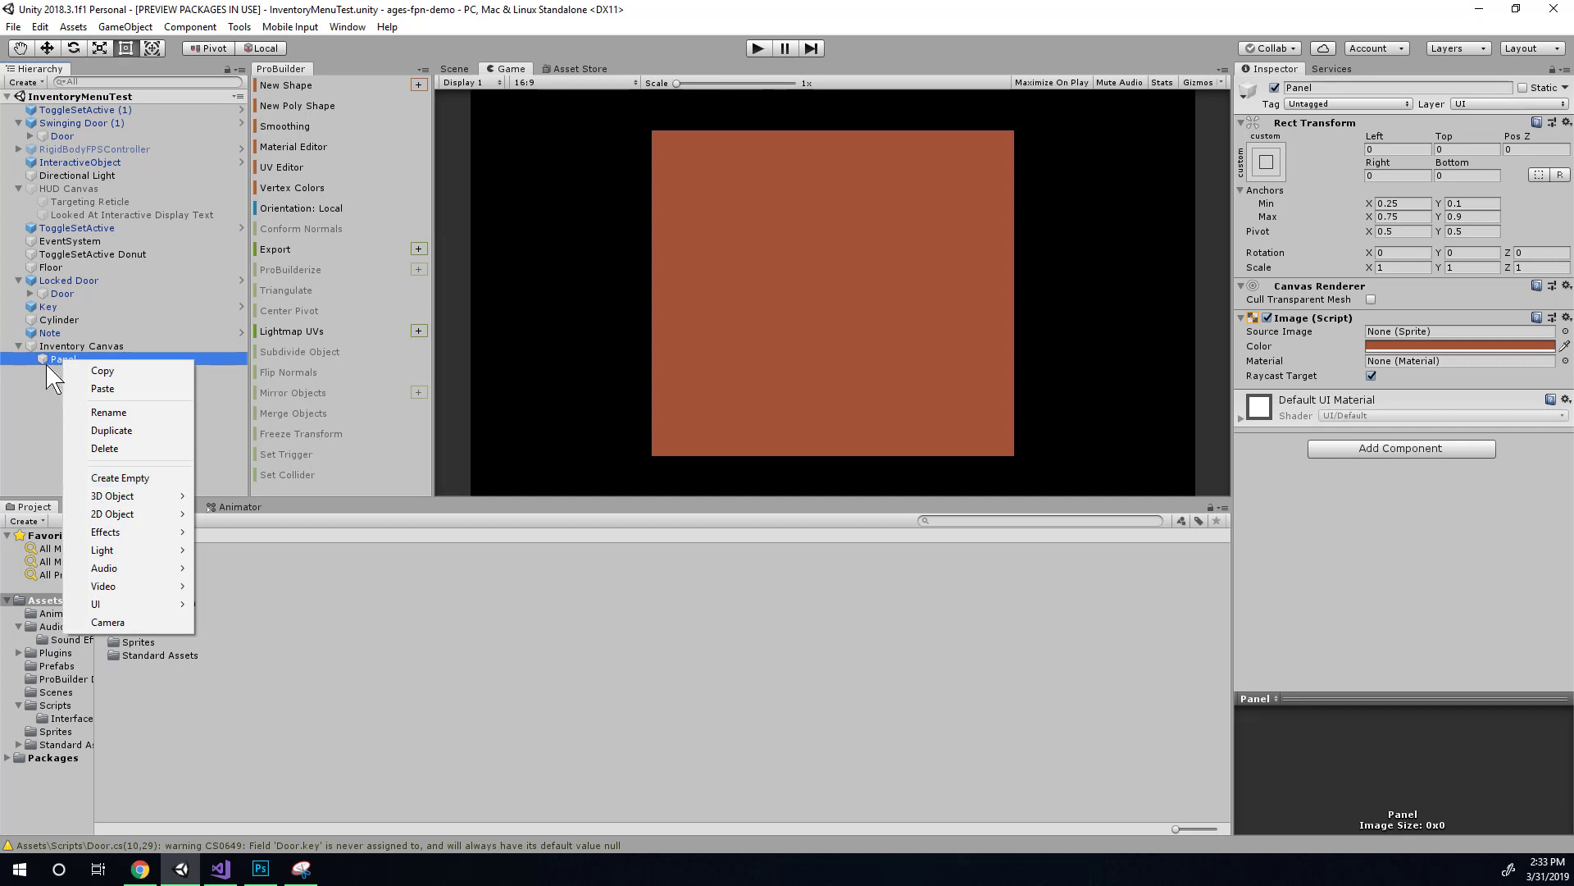
left_click(132, 479)
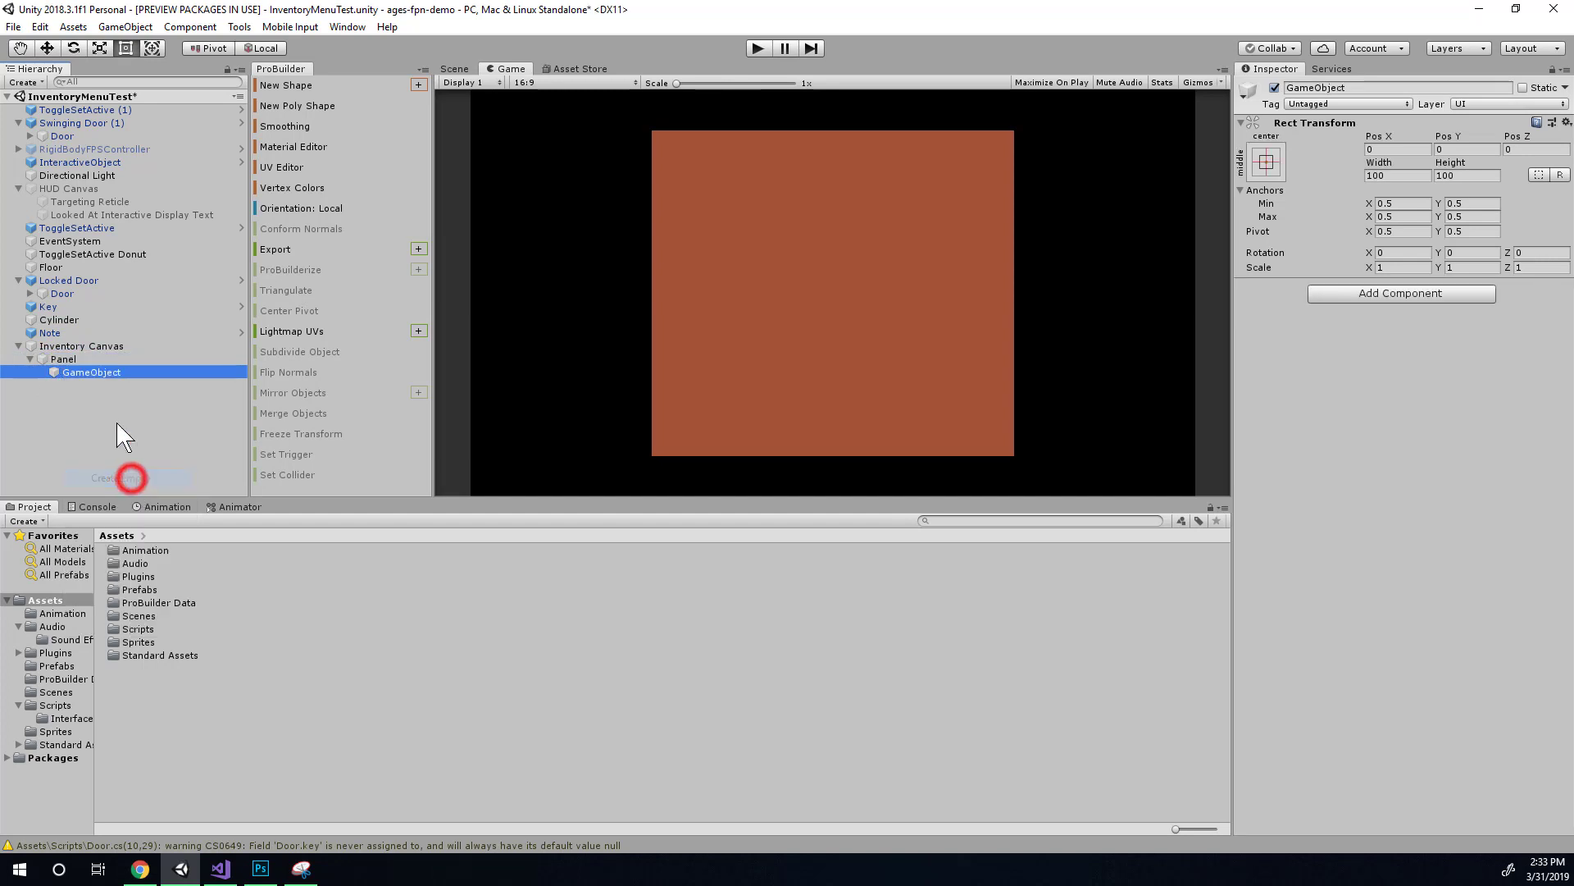
Rename the new empty object under Panel as Left Column
left_click(61, 360)
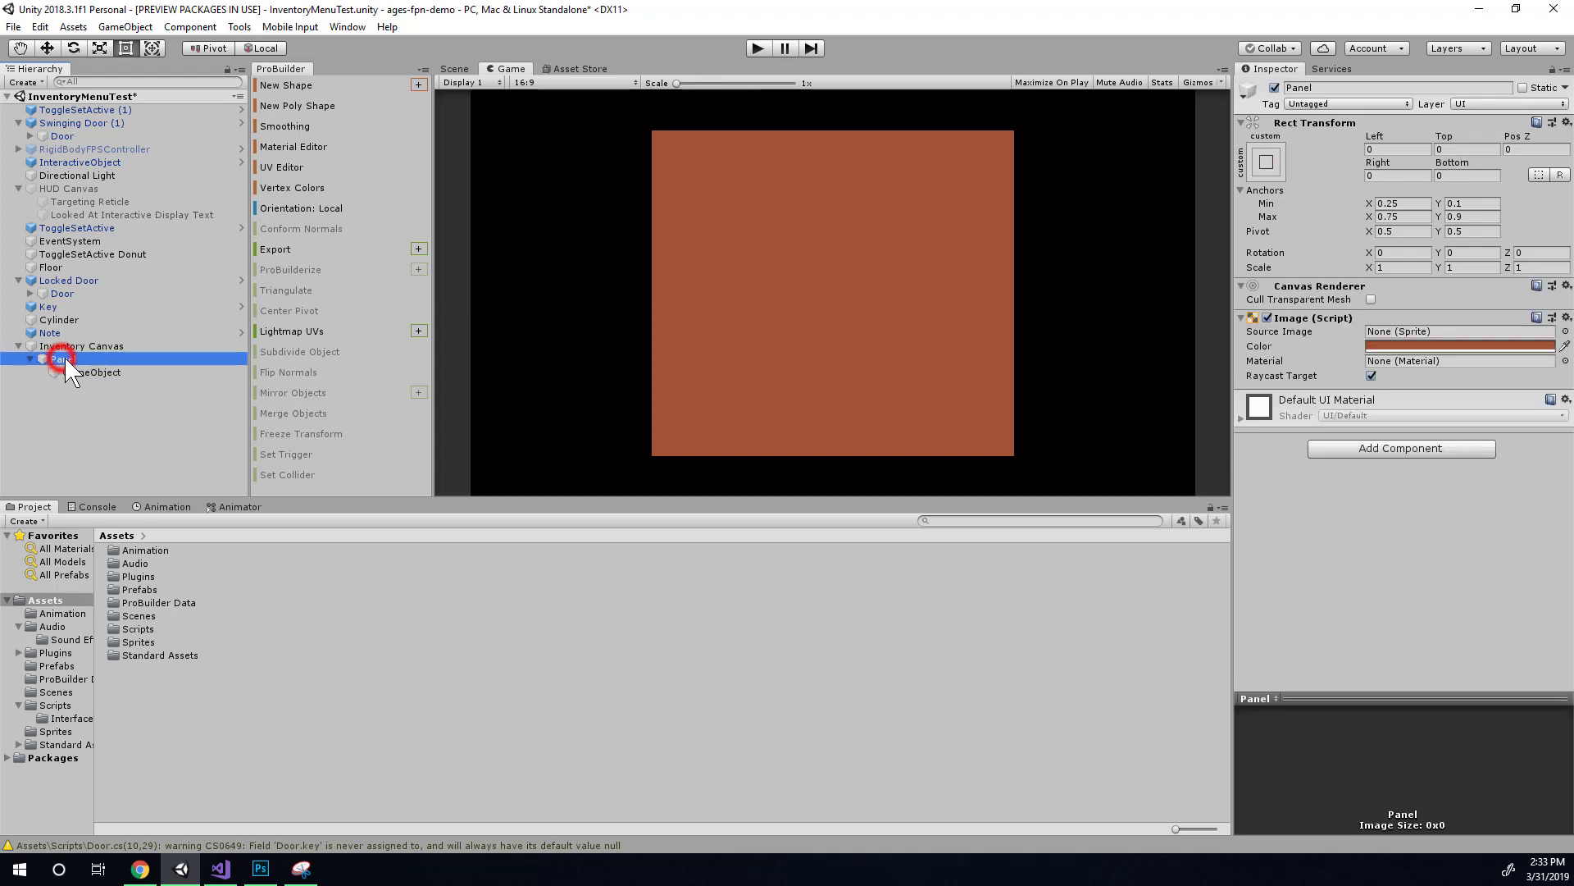
left_click(82, 372)
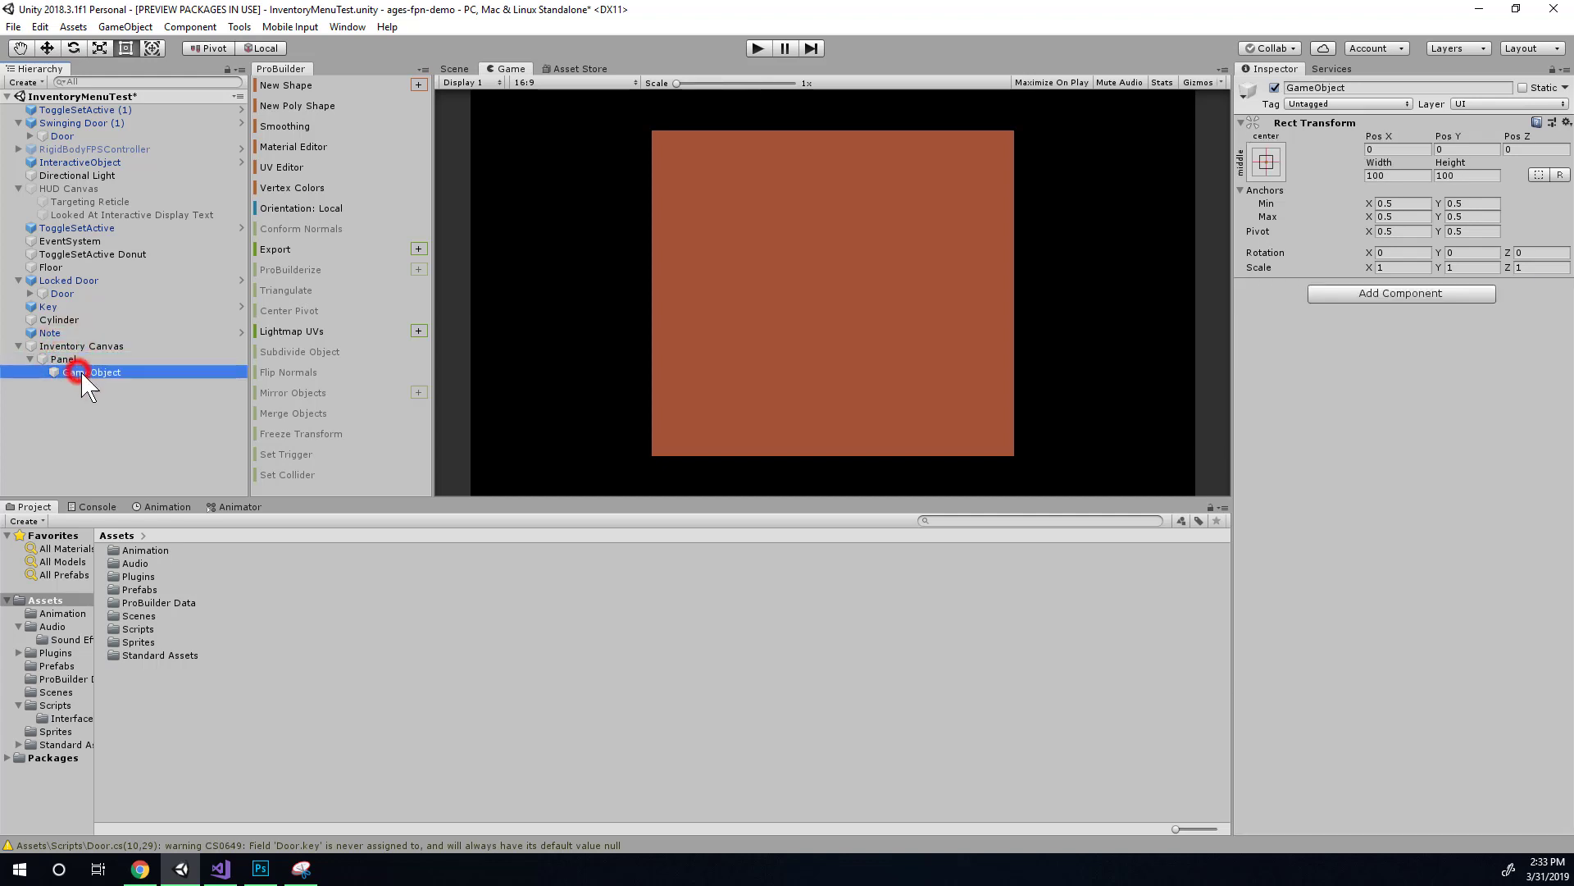
left_click(82, 372)
type("Left Column")
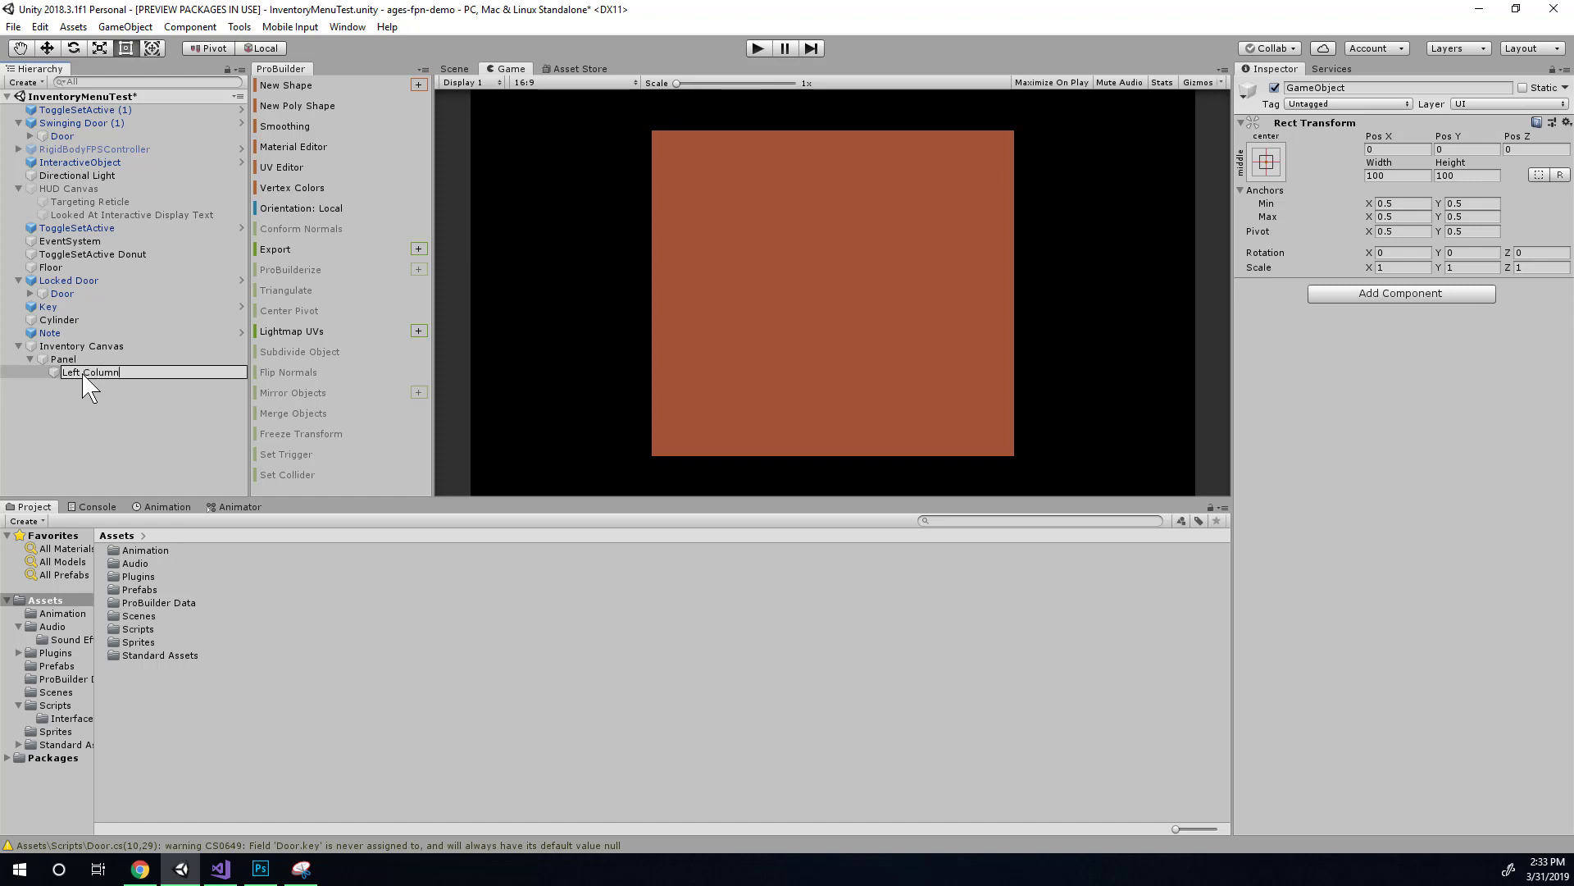
key("Return")
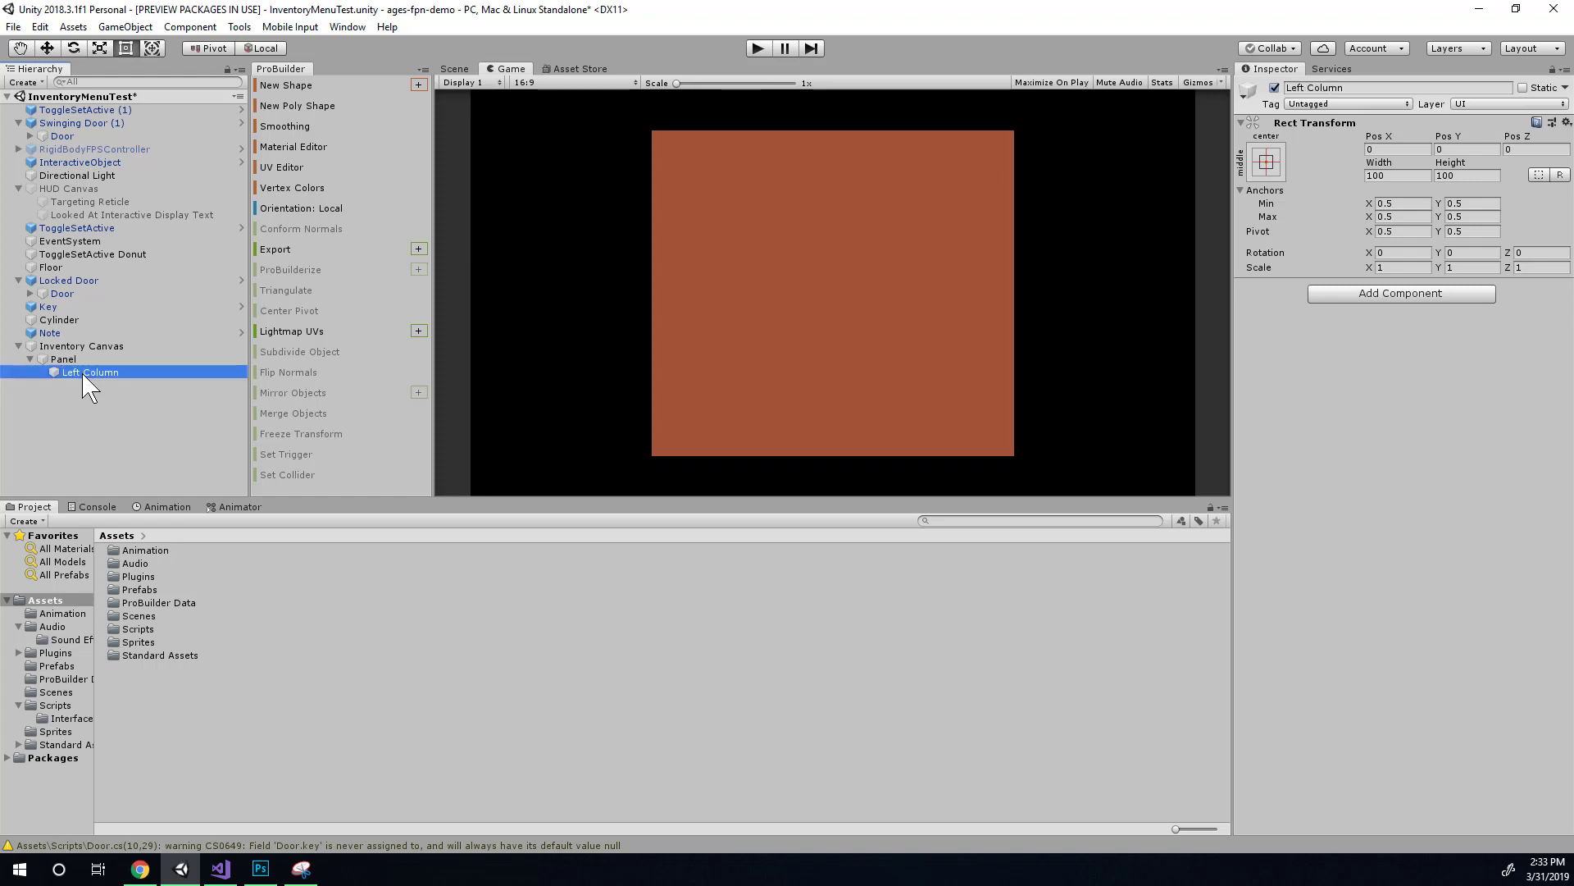
Show the Scene view and create a second empty child object under Panel named Right Column
left_click(456, 69)
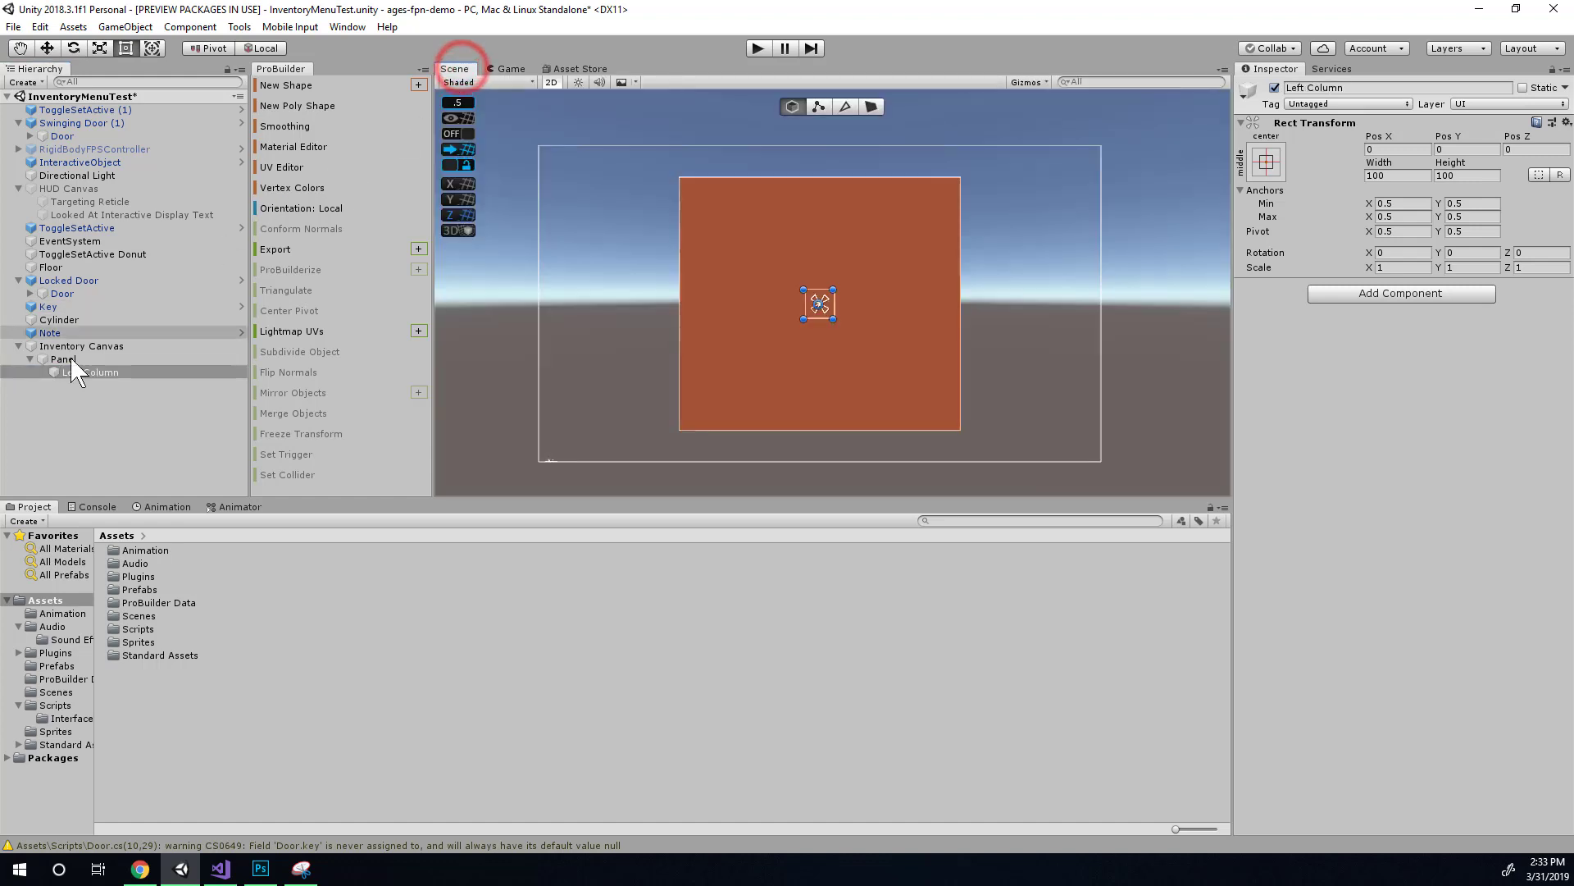
left_click(99, 402)
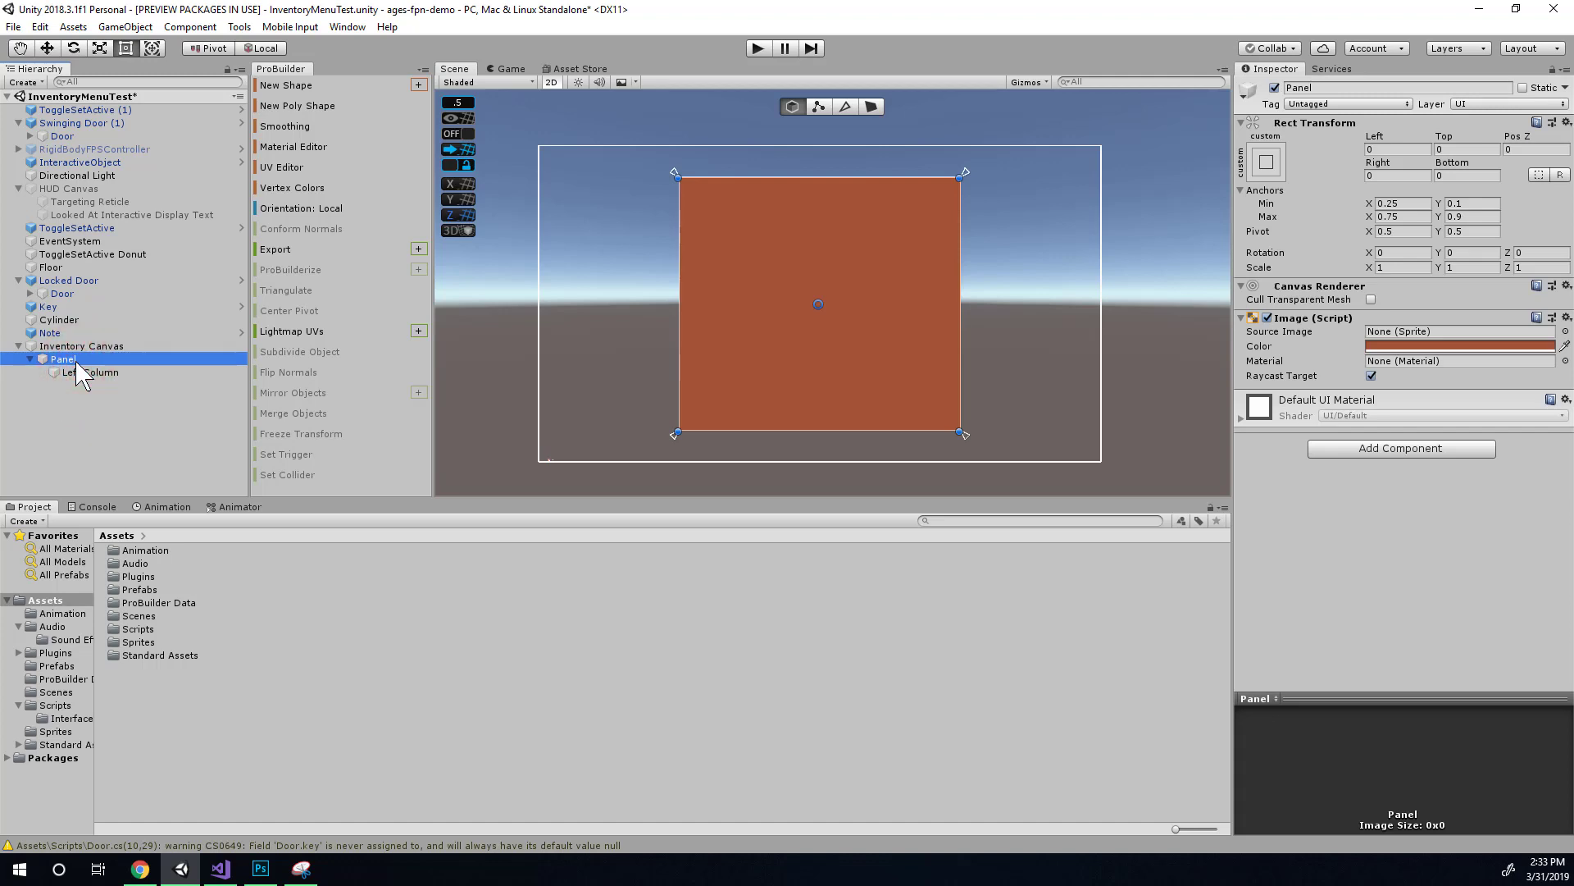
right_click(77, 361)
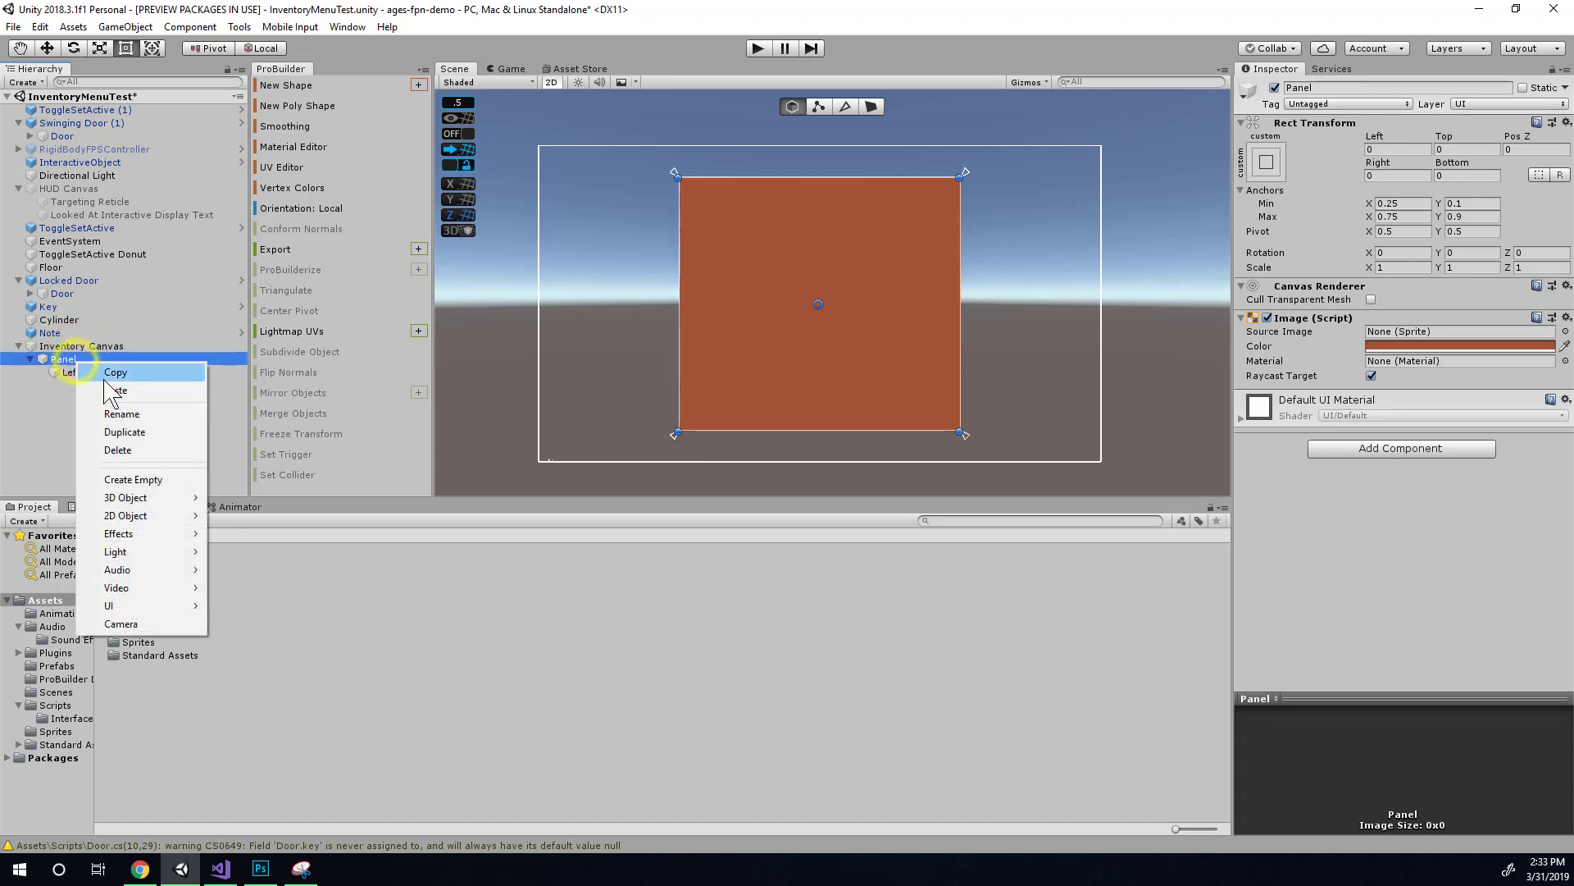
left_click(133, 479)
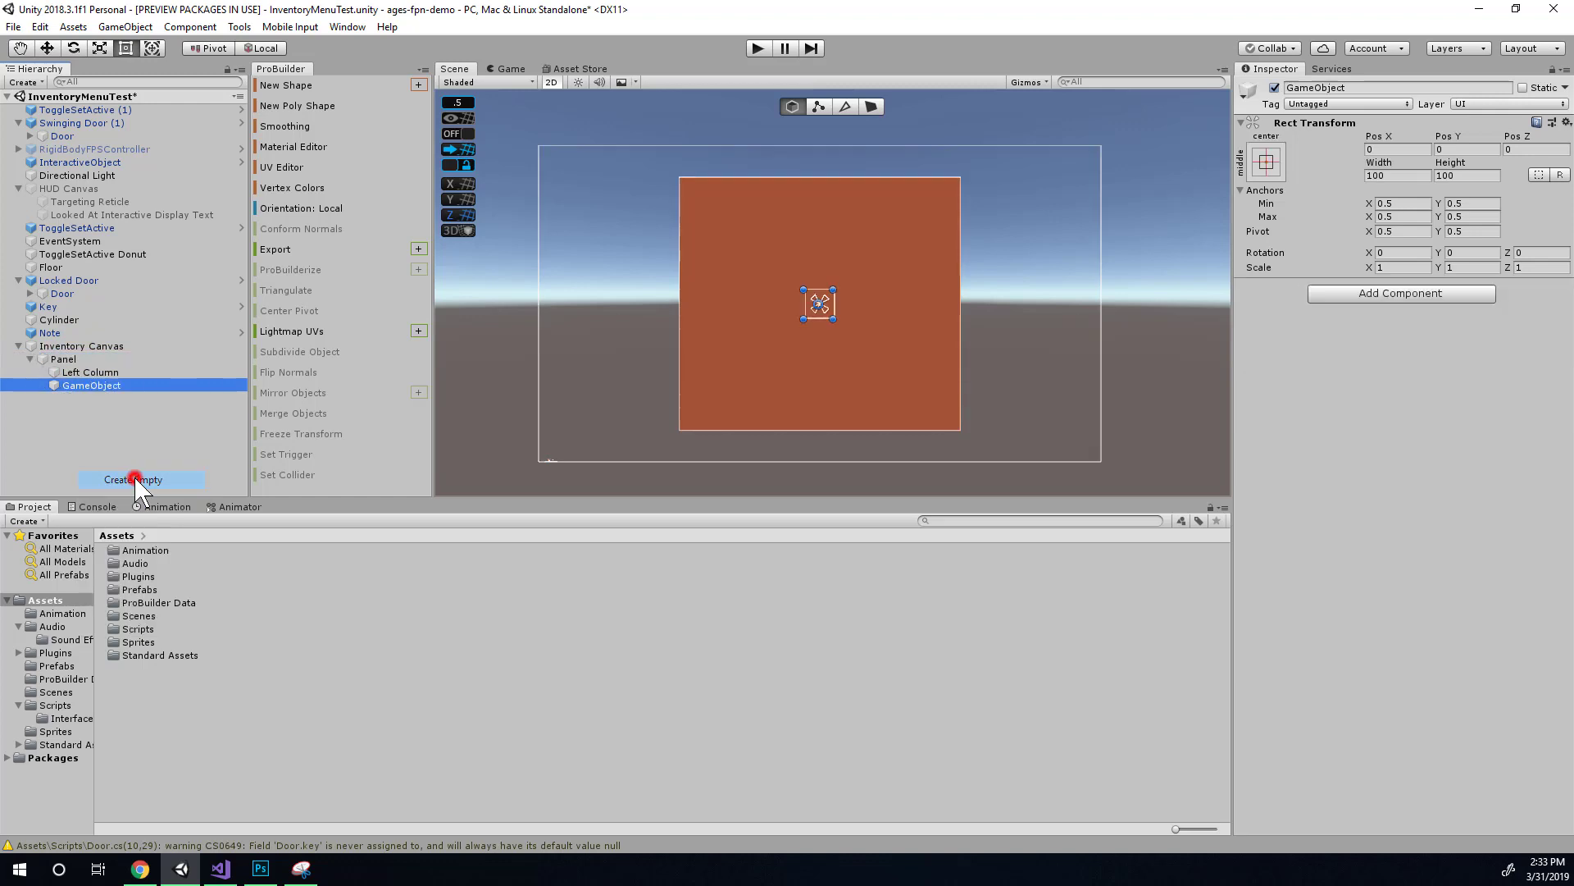
left_click(89, 385)
type("Right")
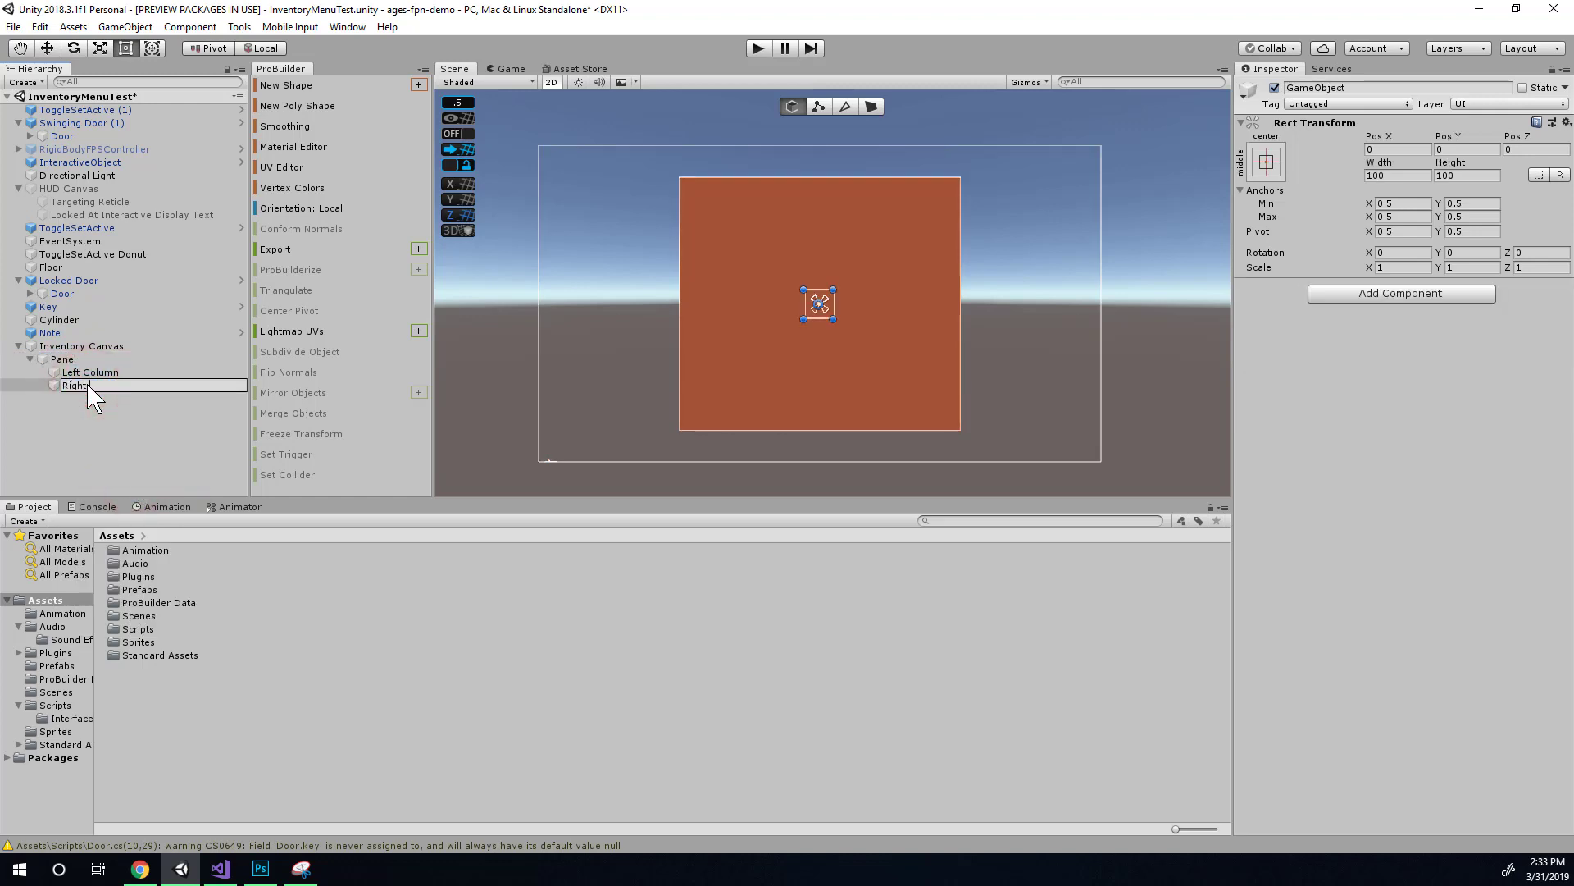
type(" Column")
key("Return")
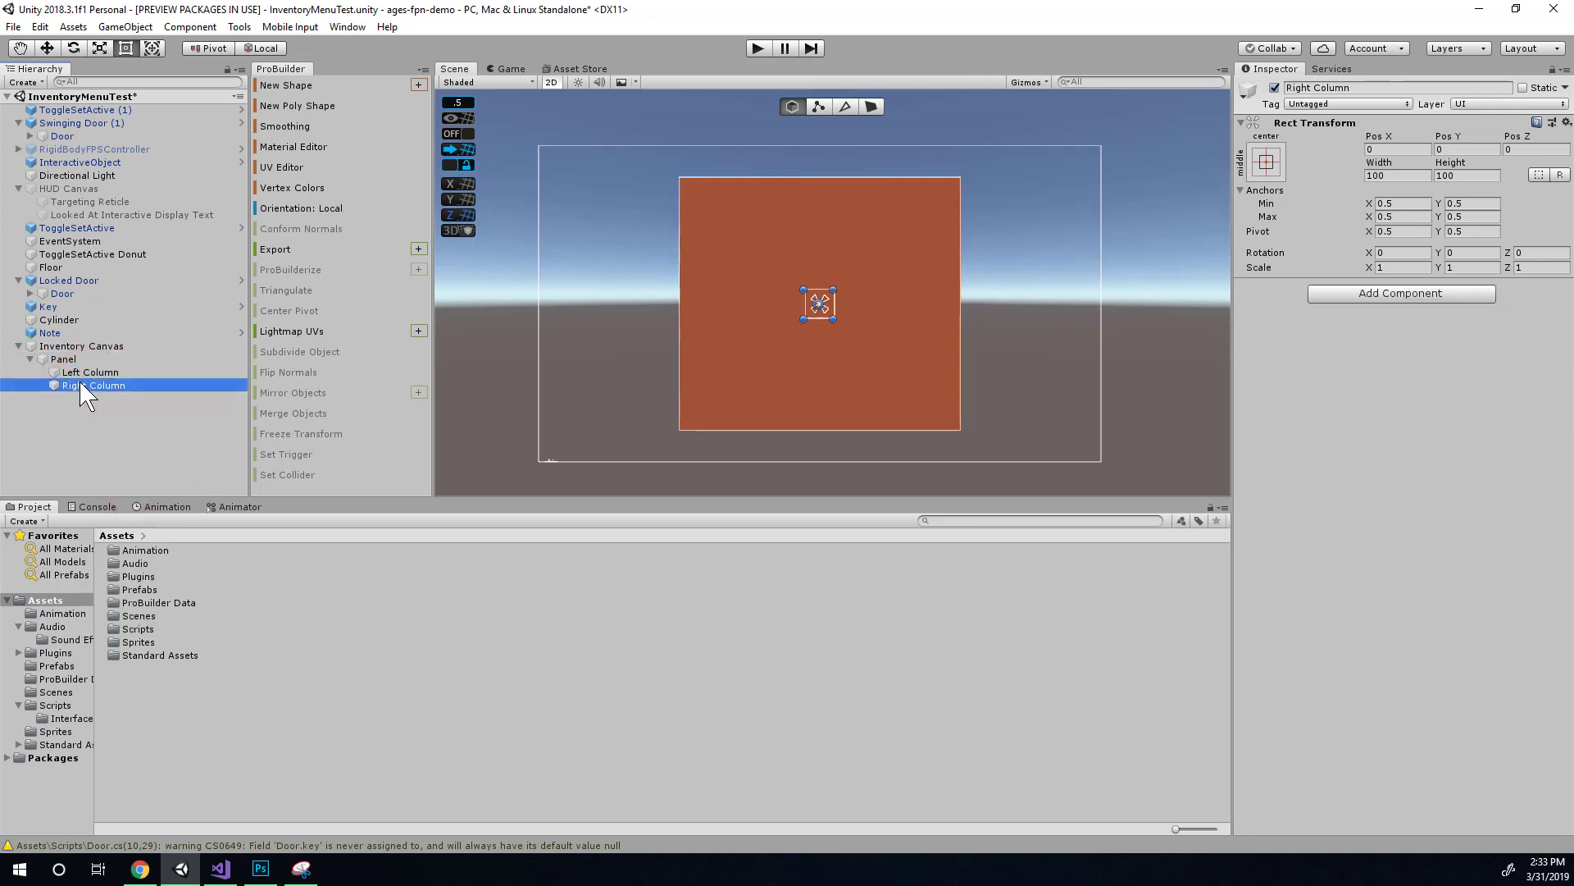
Add a Horizontal Layout Group component to the Panel
left_click(63, 359)
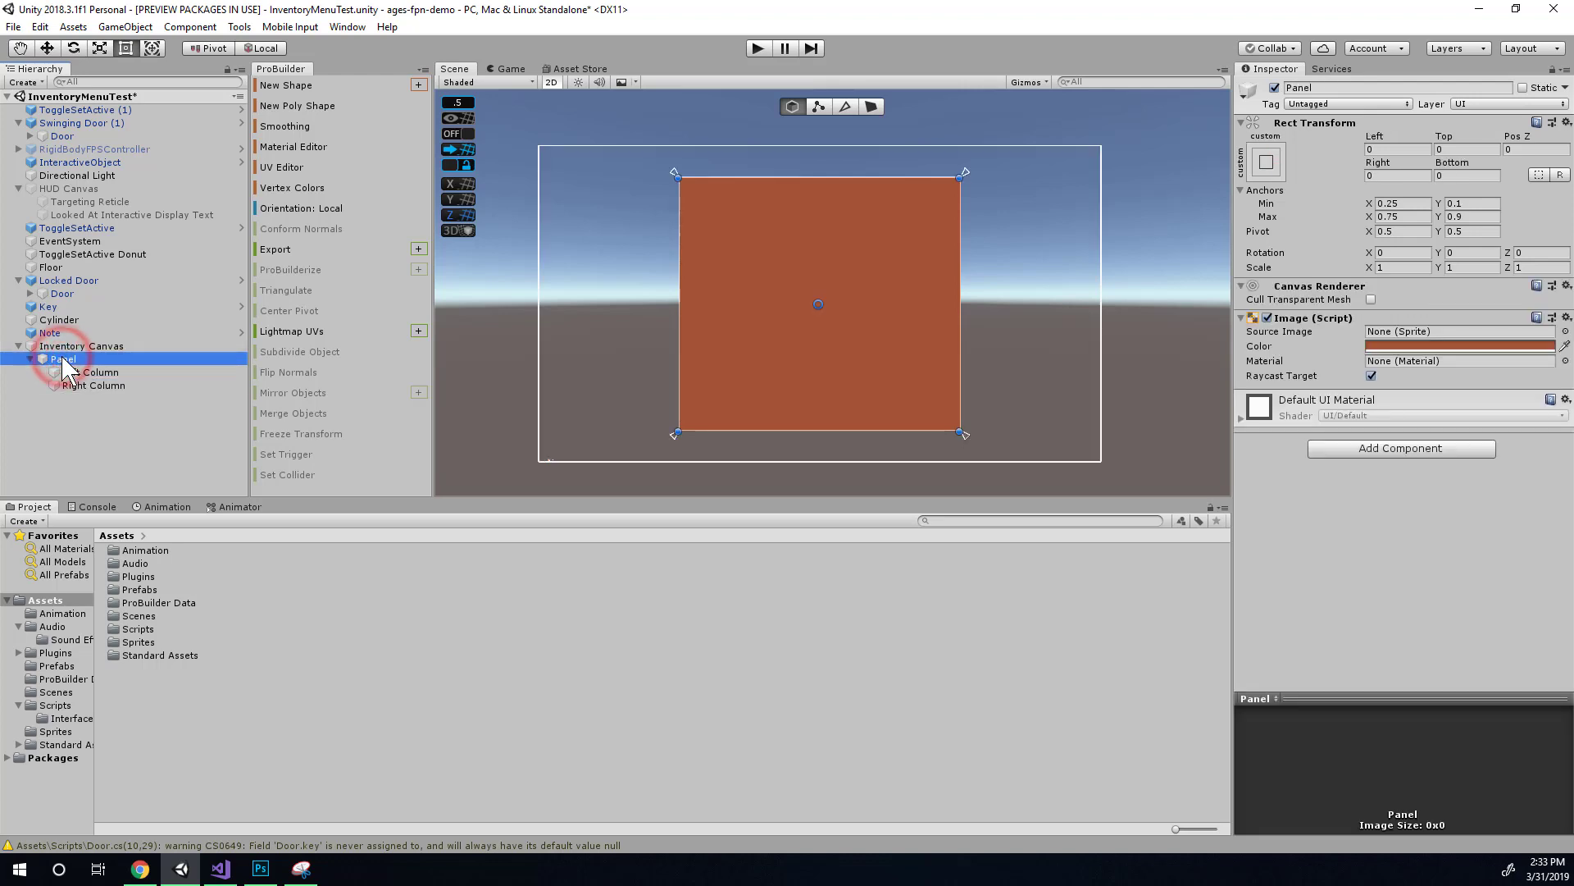
left_click(1437, 447)
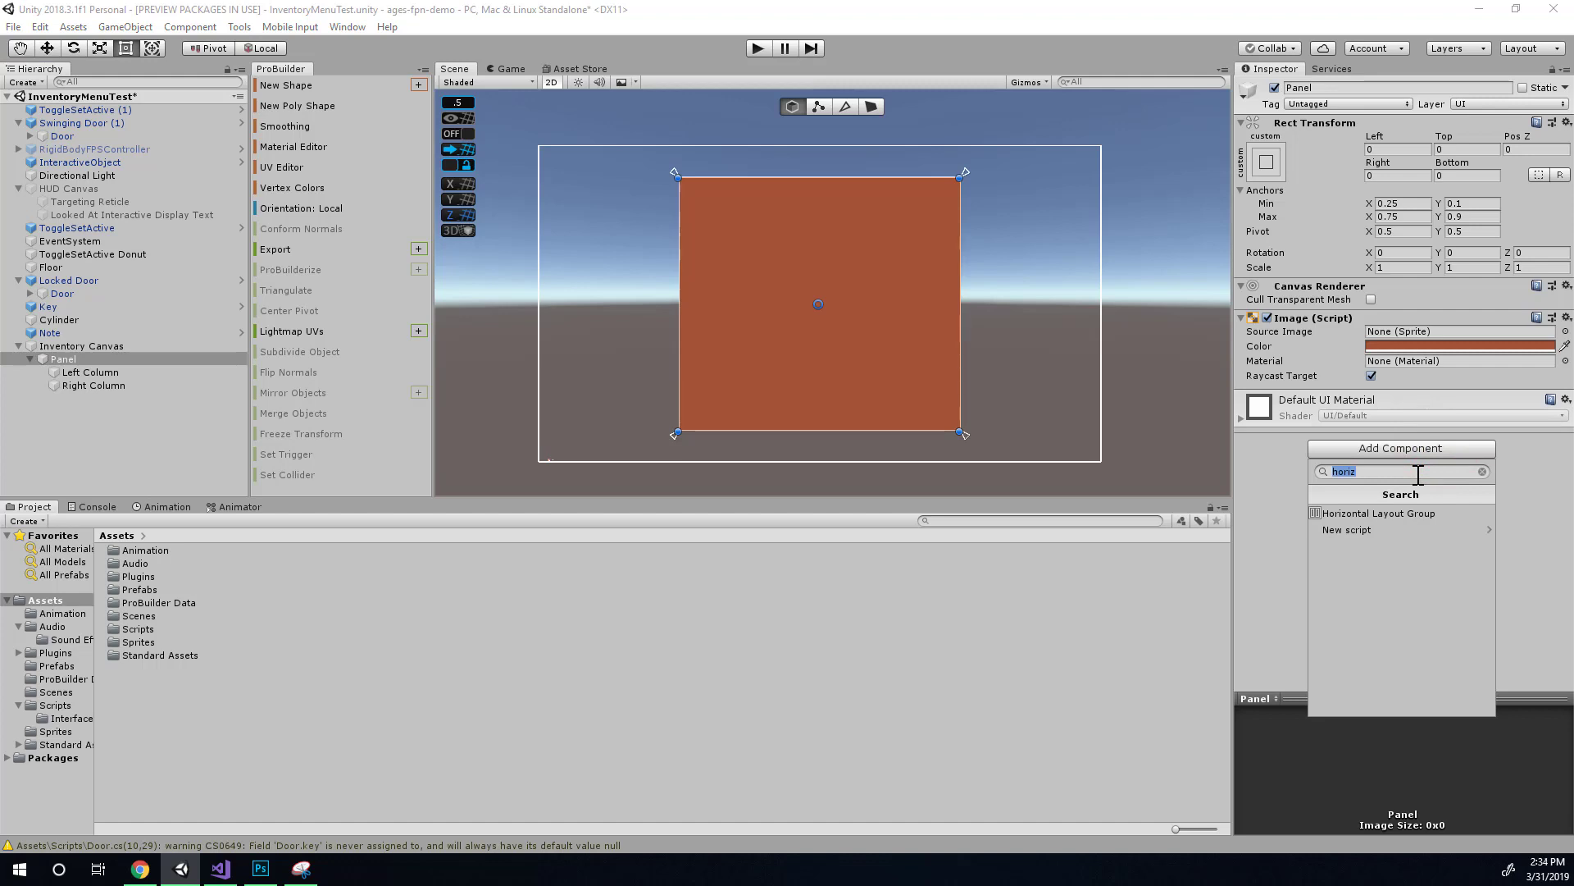
left_click(1482, 471)
scroll(1447, 602, "down", 3)
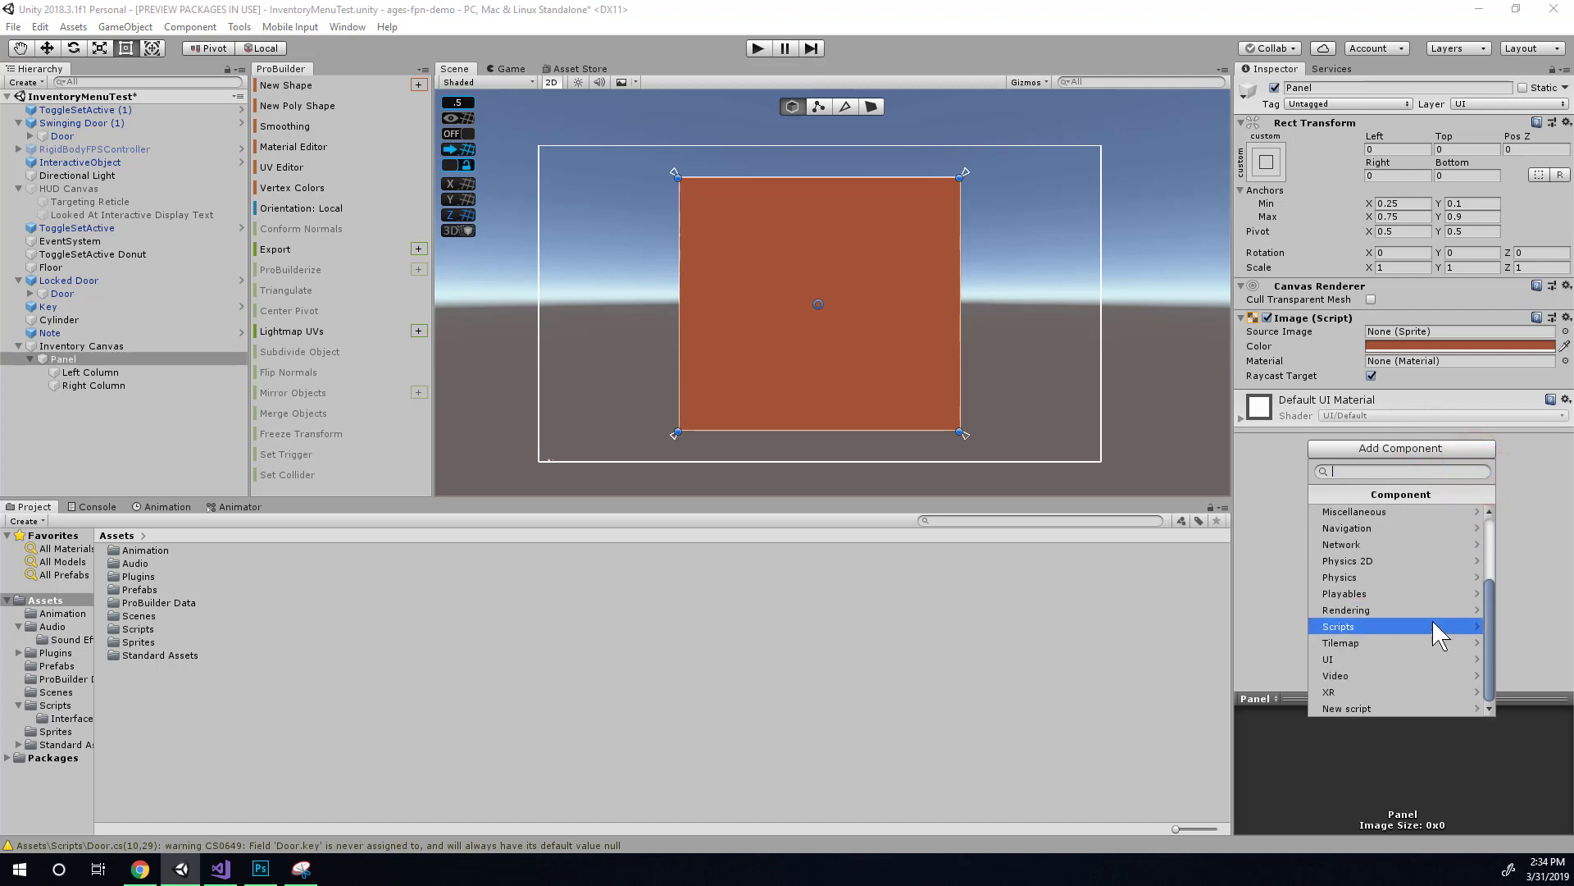
scroll(1423, 566, "up", 2)
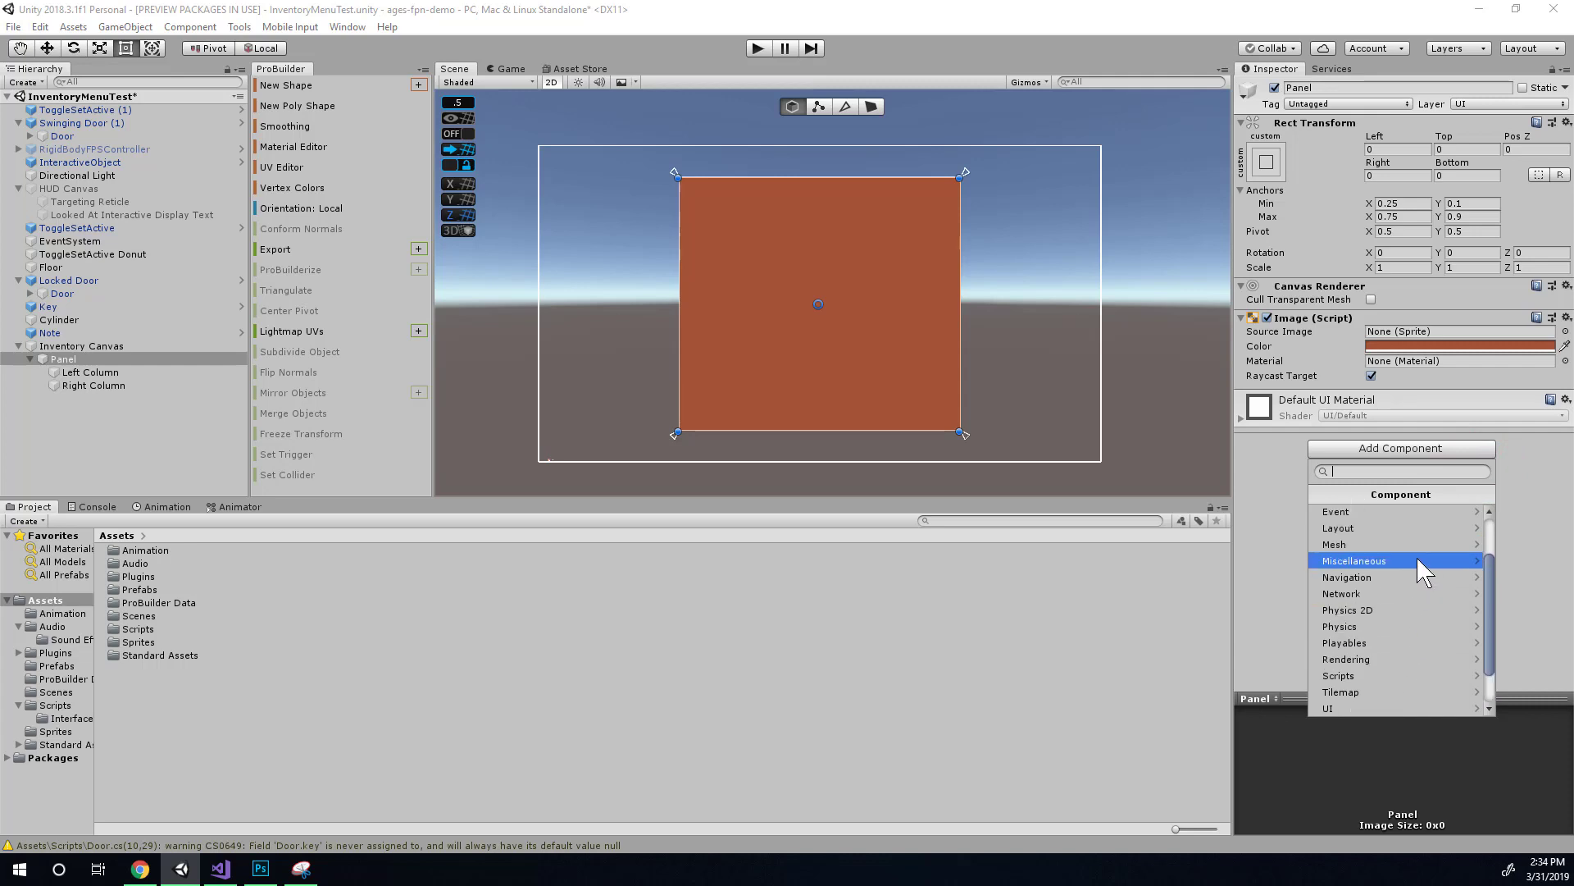
left_click(1356, 527)
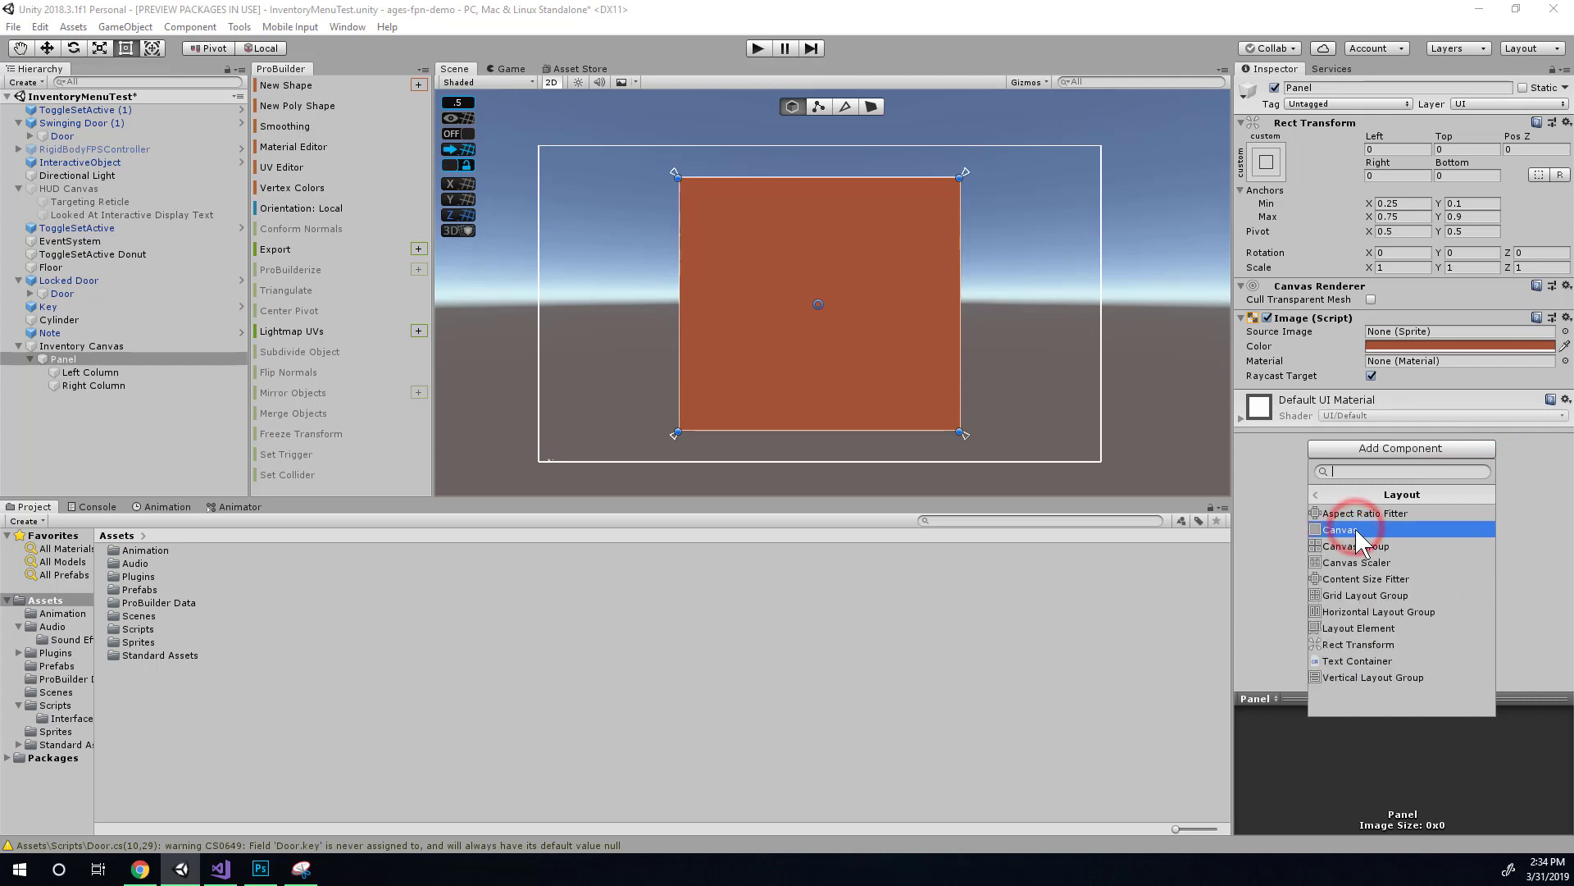
left_click(1336, 612)
Inspect the placement and size of Left Column and Right Column under the panel's layout group
left_click(122, 373)
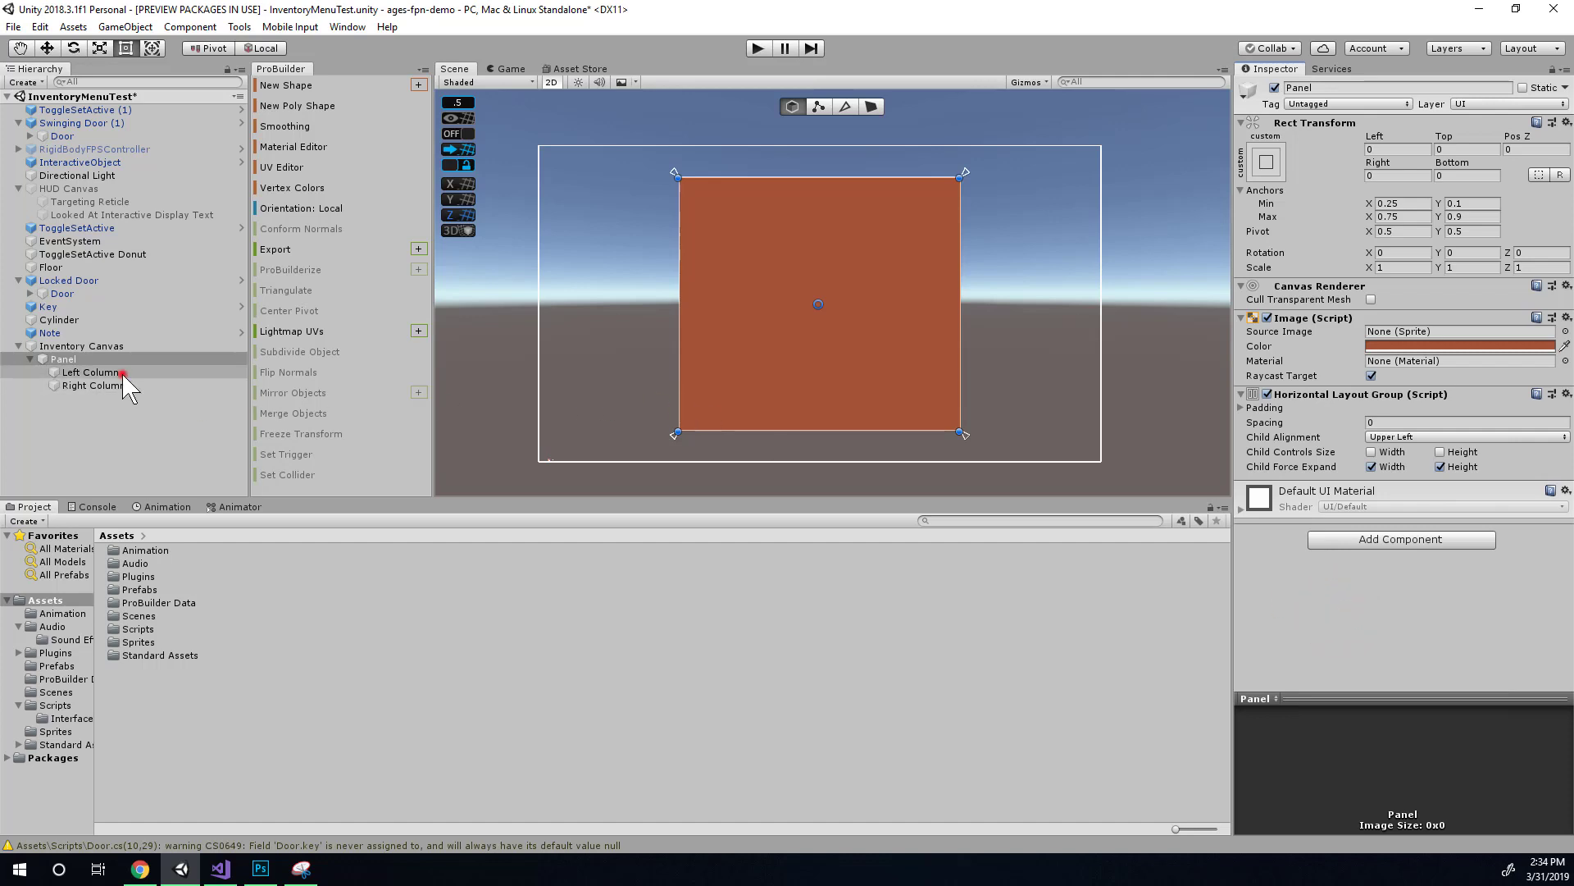
left_click(67, 359)
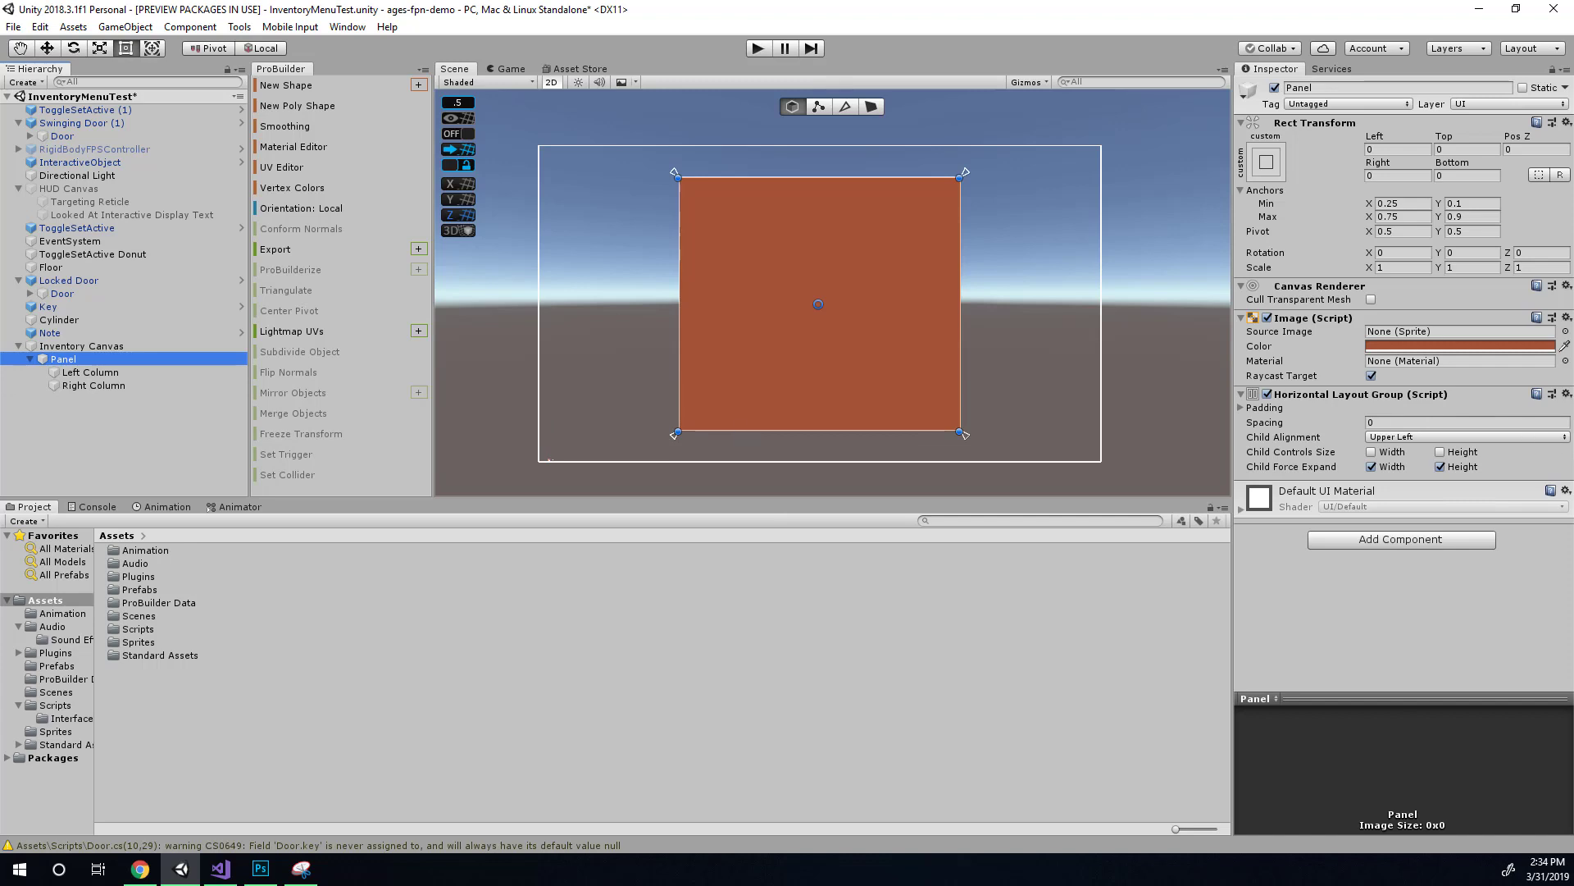
left_click(103, 383)
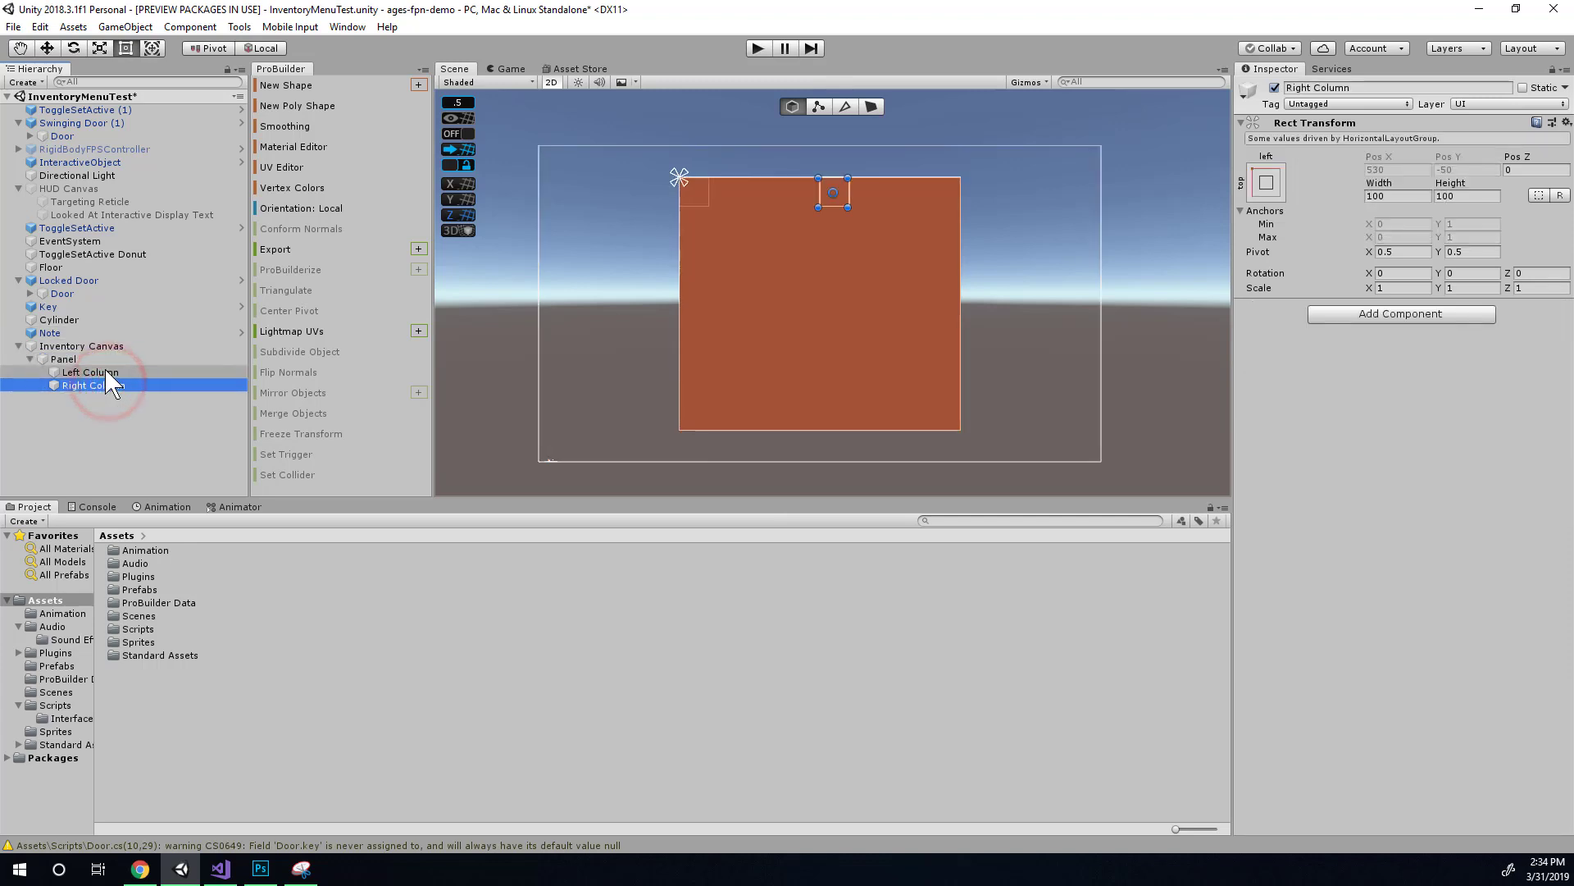
left_click(105, 371)
left_click(100, 387)
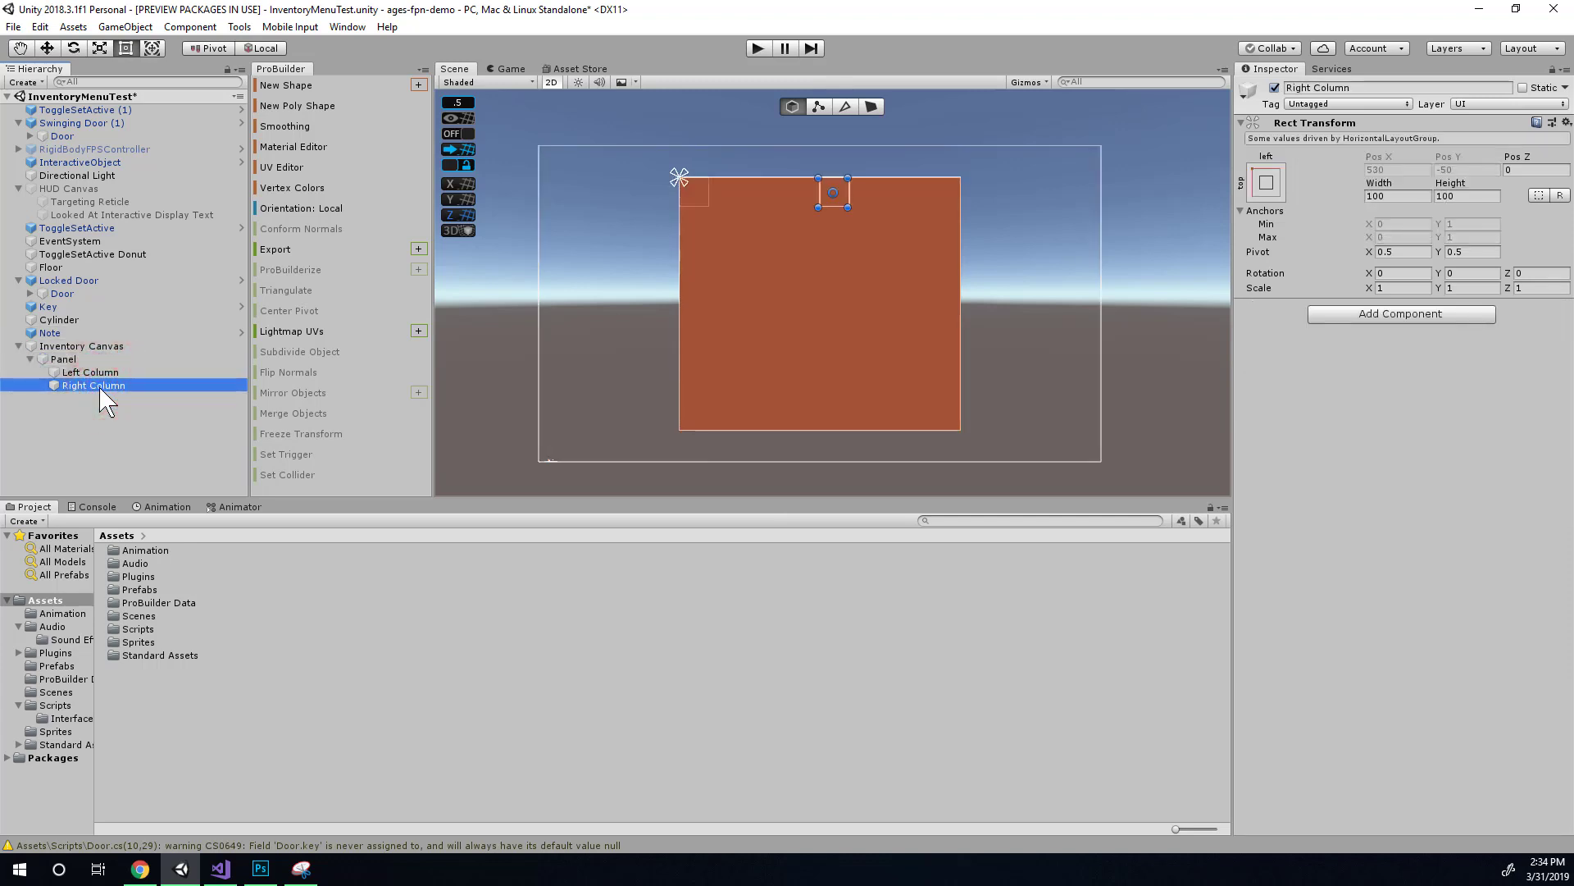
left_click(98, 372)
left_click(102, 384)
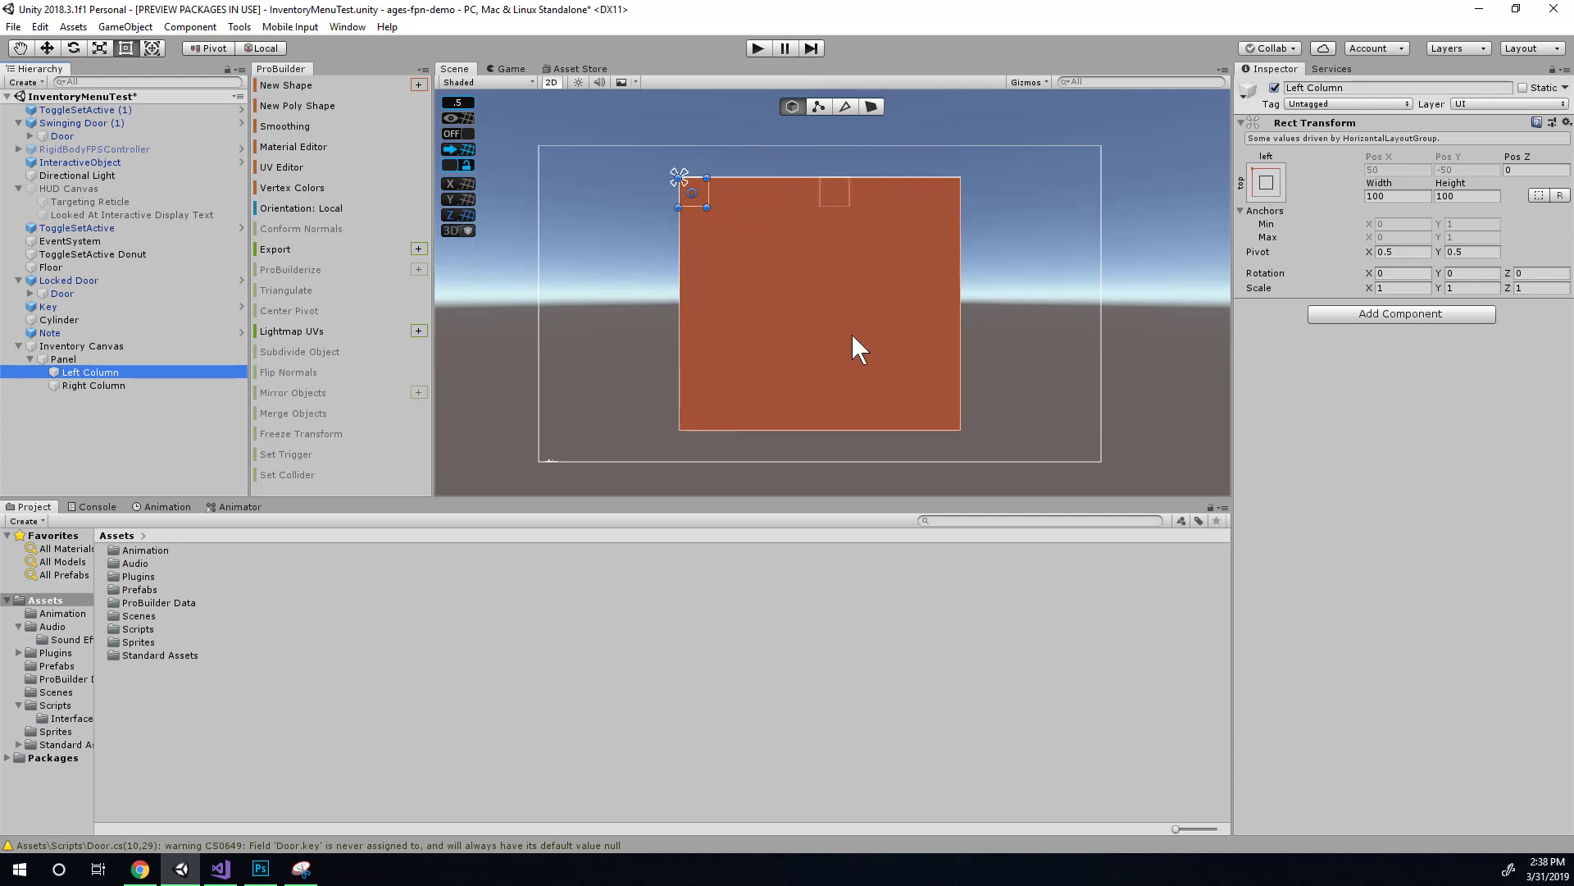
Enable Child Controls Size for both Width and Height in the Panel's Horizontal Layout Group
left_click(135, 363)
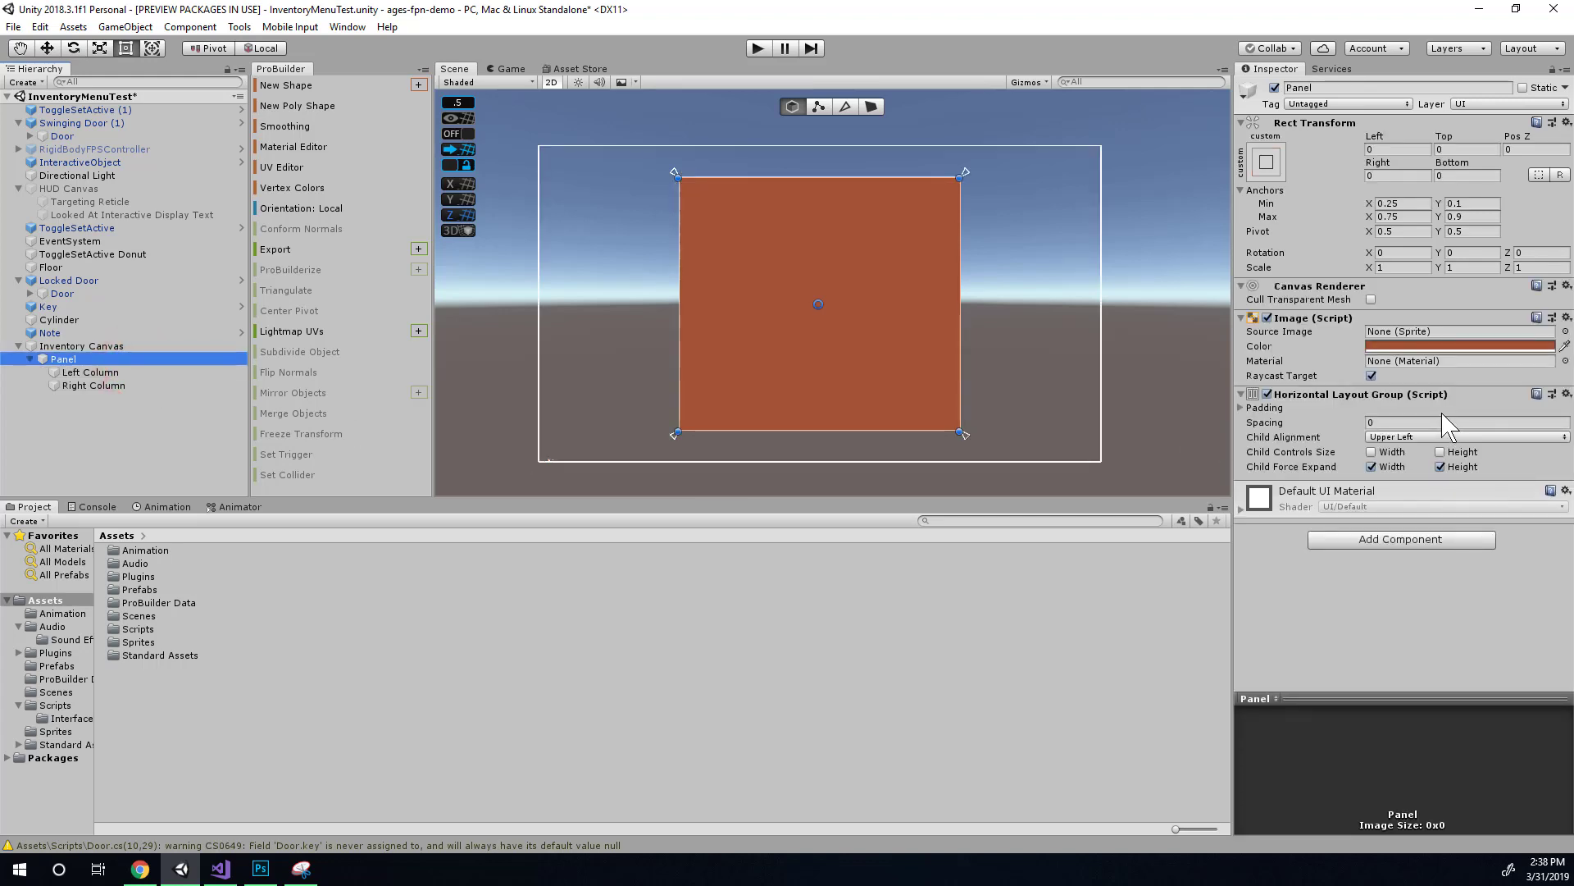
left_click(1371, 452)
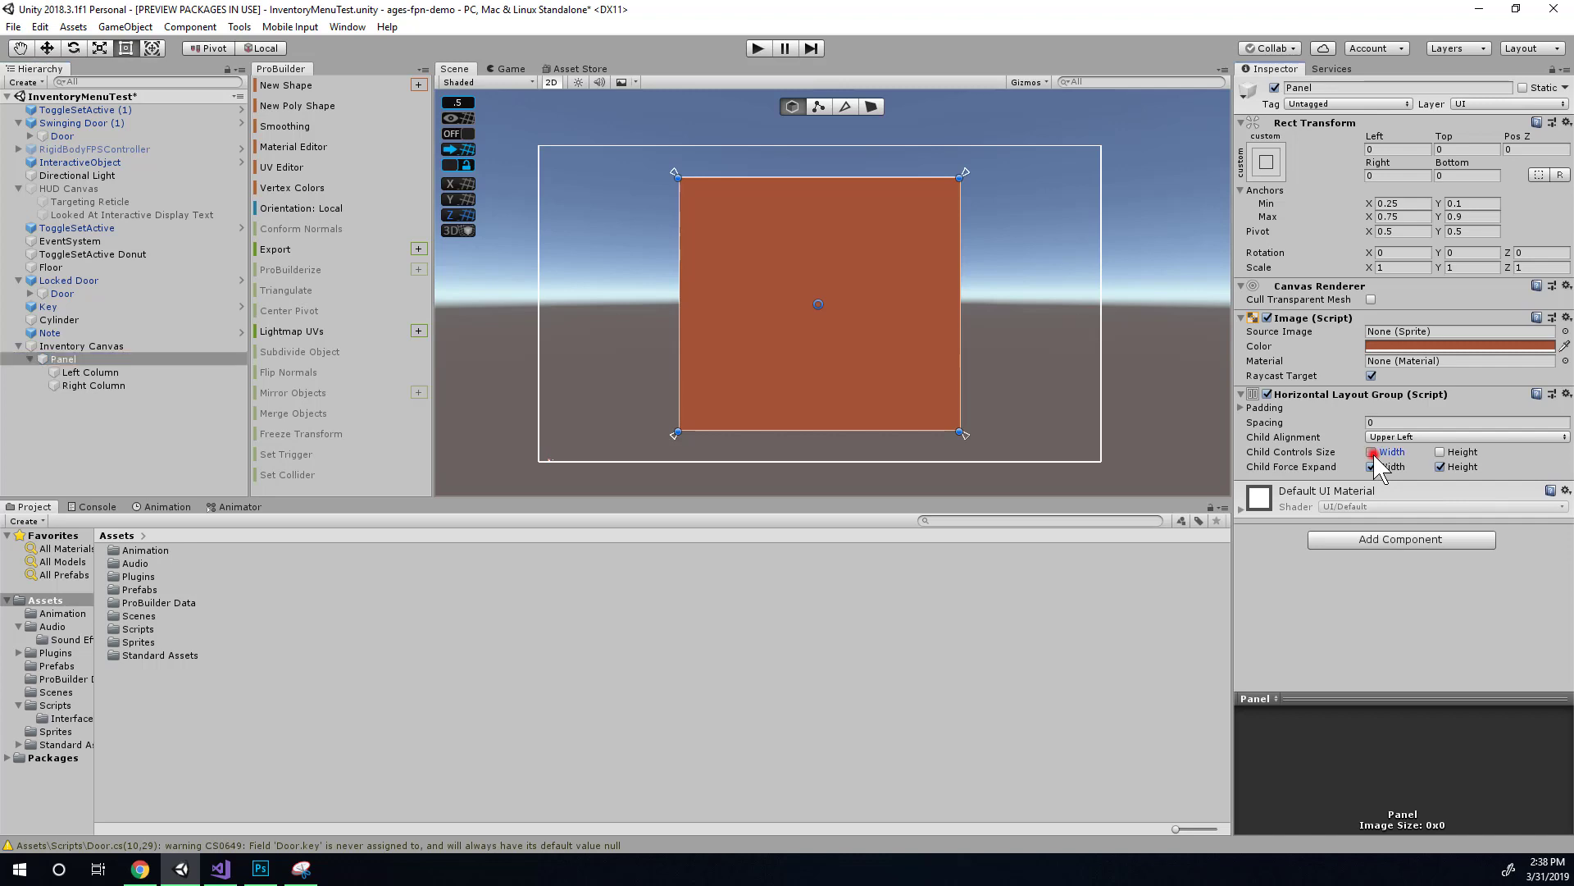
left_click(1461, 452)
Compare the areas that Left Column and Right Column each occupy within the panel
left_click(98, 373)
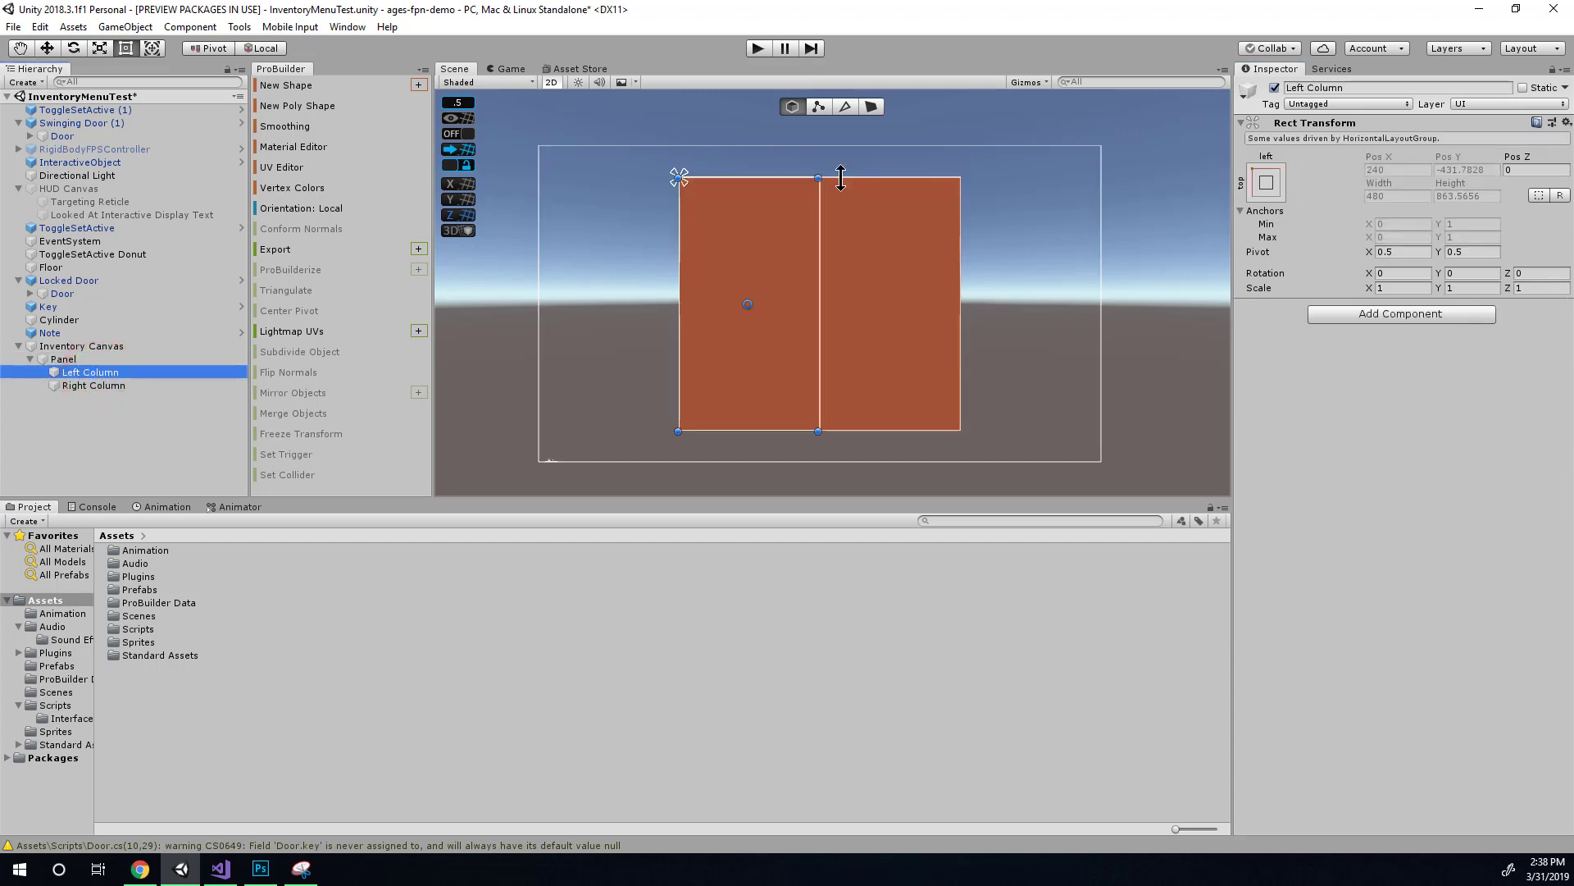
left_click(125, 385)
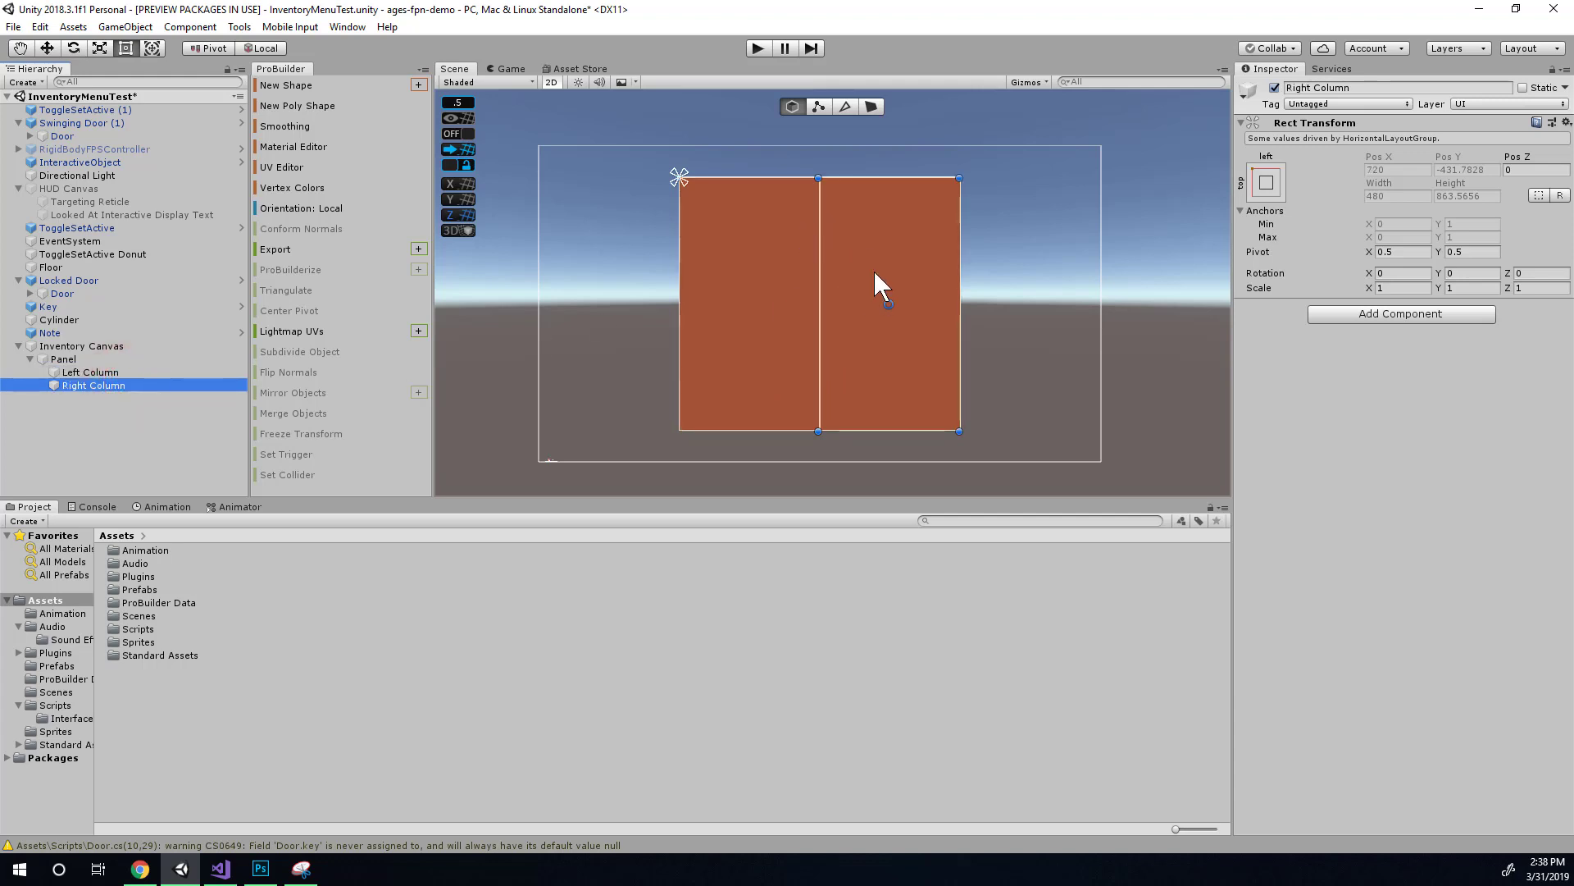
left_click(125, 379)
left_click(123, 373)
left_click(111, 387)
left_click(108, 376)
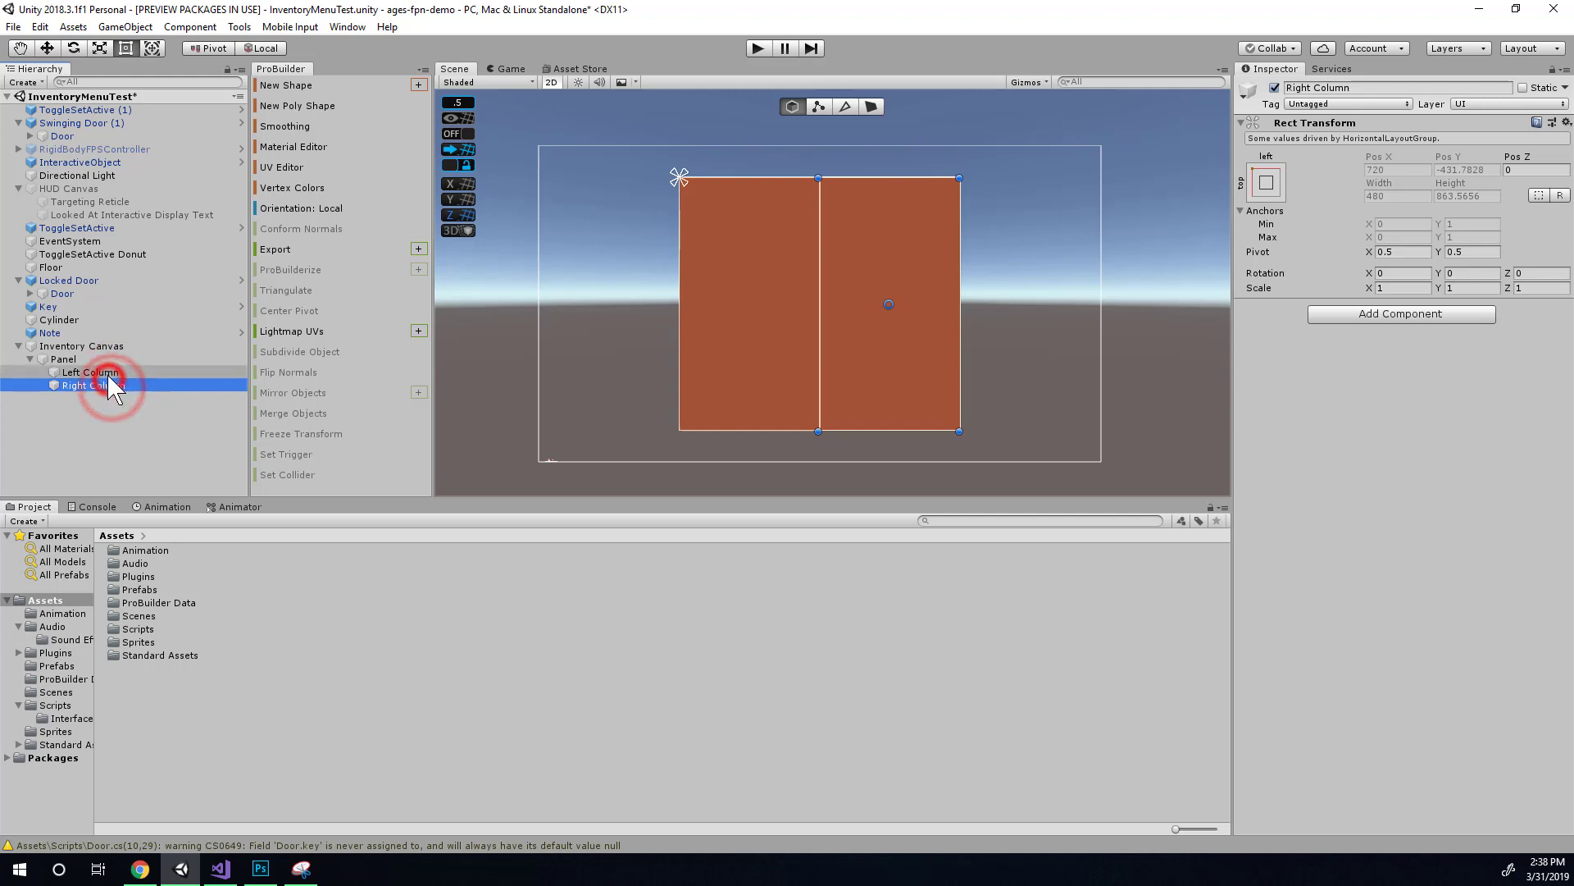
left_click(106, 374)
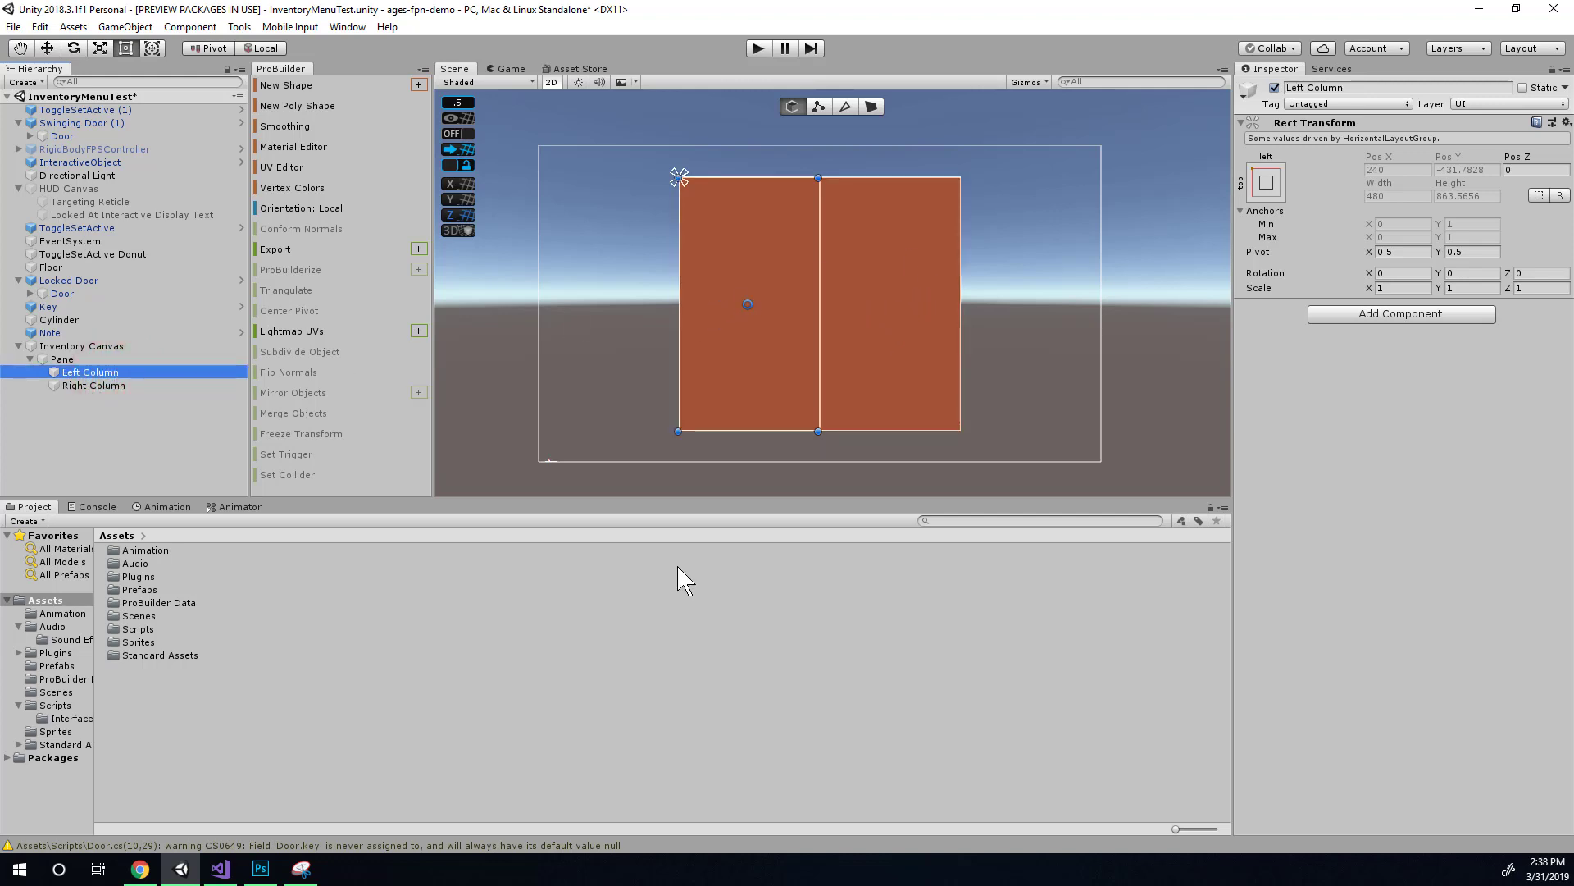
Switch to Photoshop, dismiss the foreground Color Picker without applying a color, and return to Unity
key("q")
key("alt+Tab")
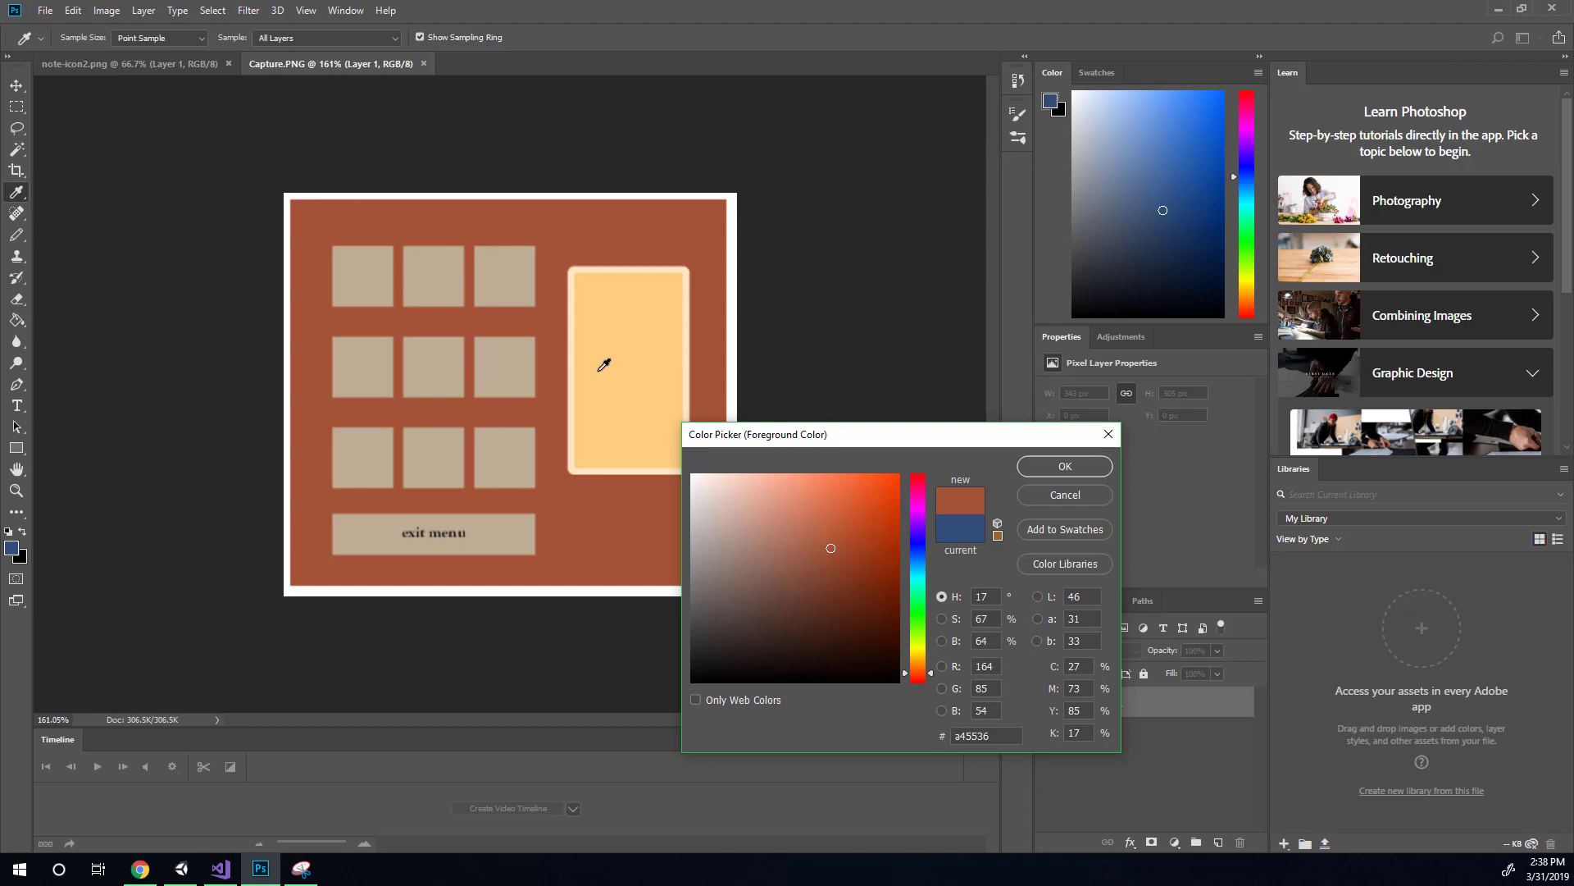
left_click(1109, 434)
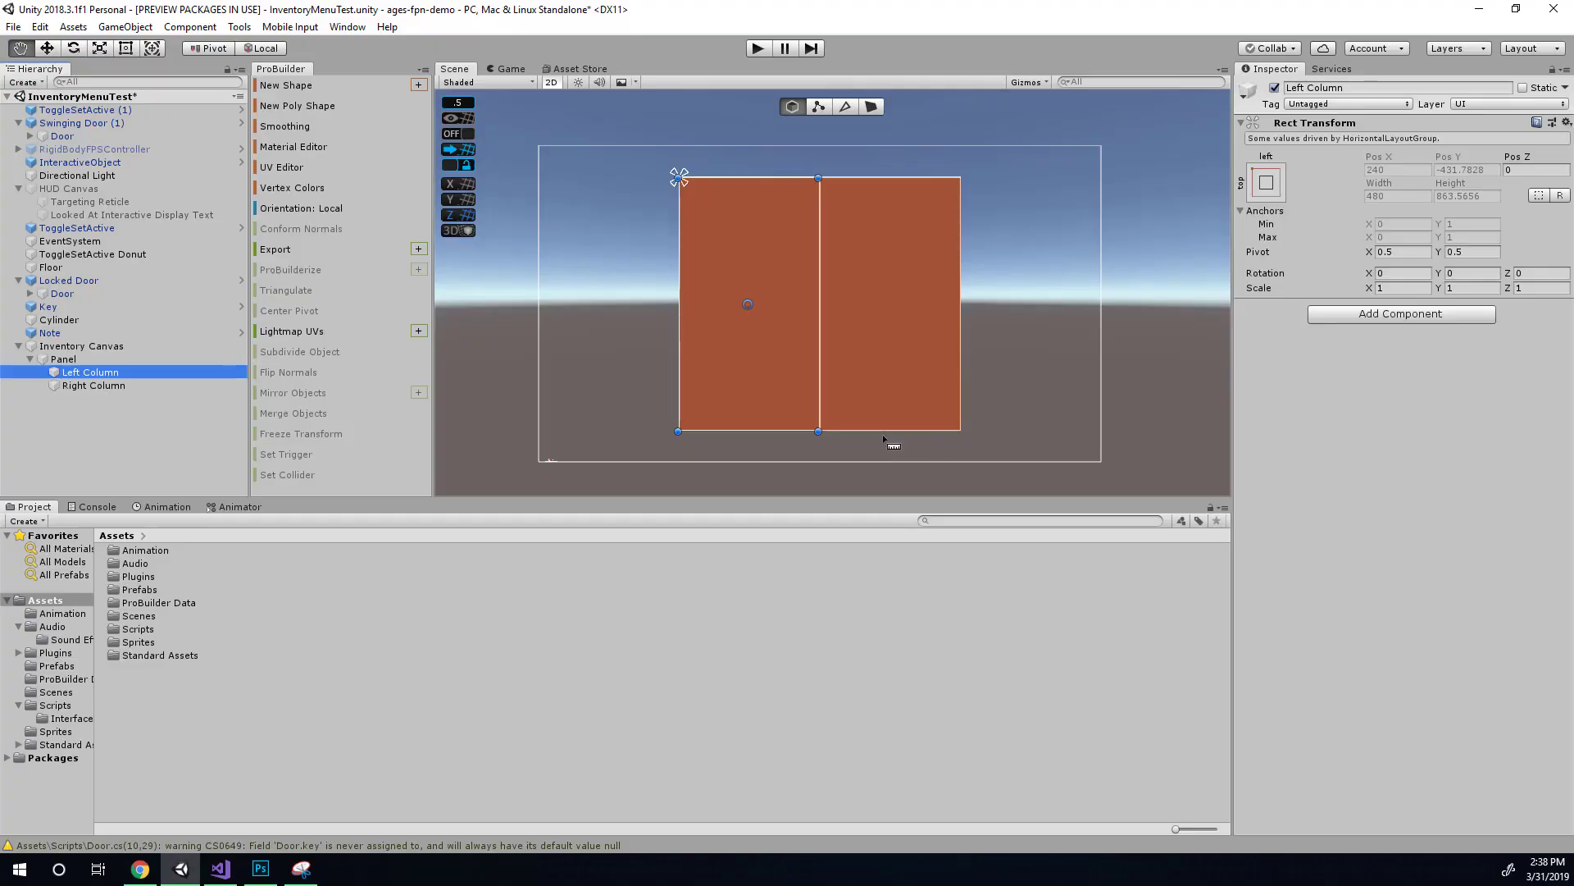
left_click(374, 553)
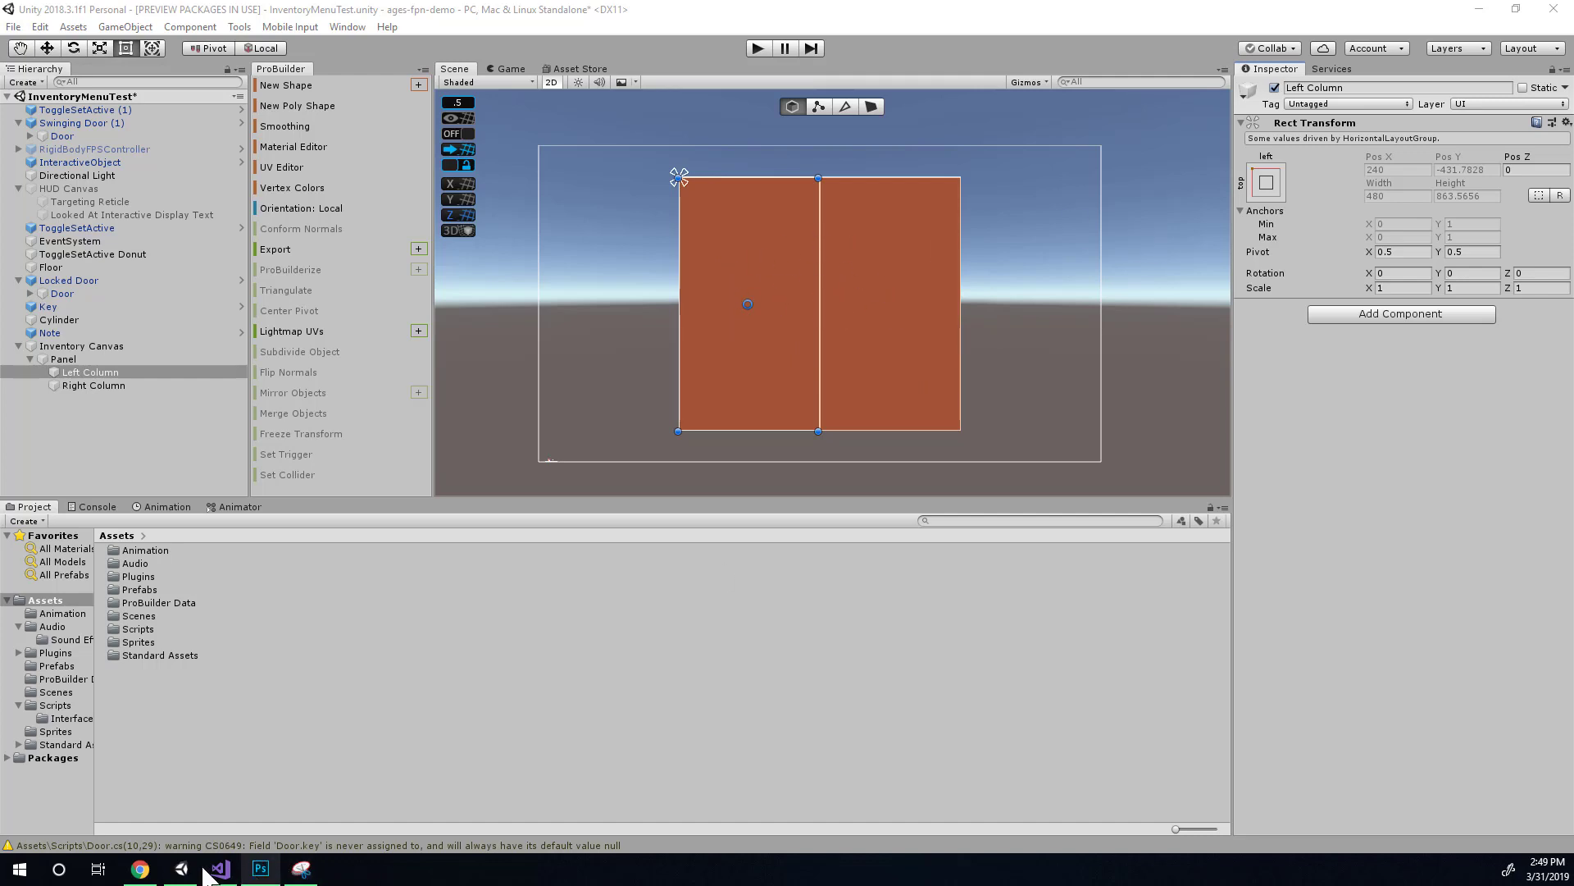
Check the Inventory Button Select mockup in the Chrome design document, and add a UI Scroll View under Left Column in Unity
left_click(140, 869)
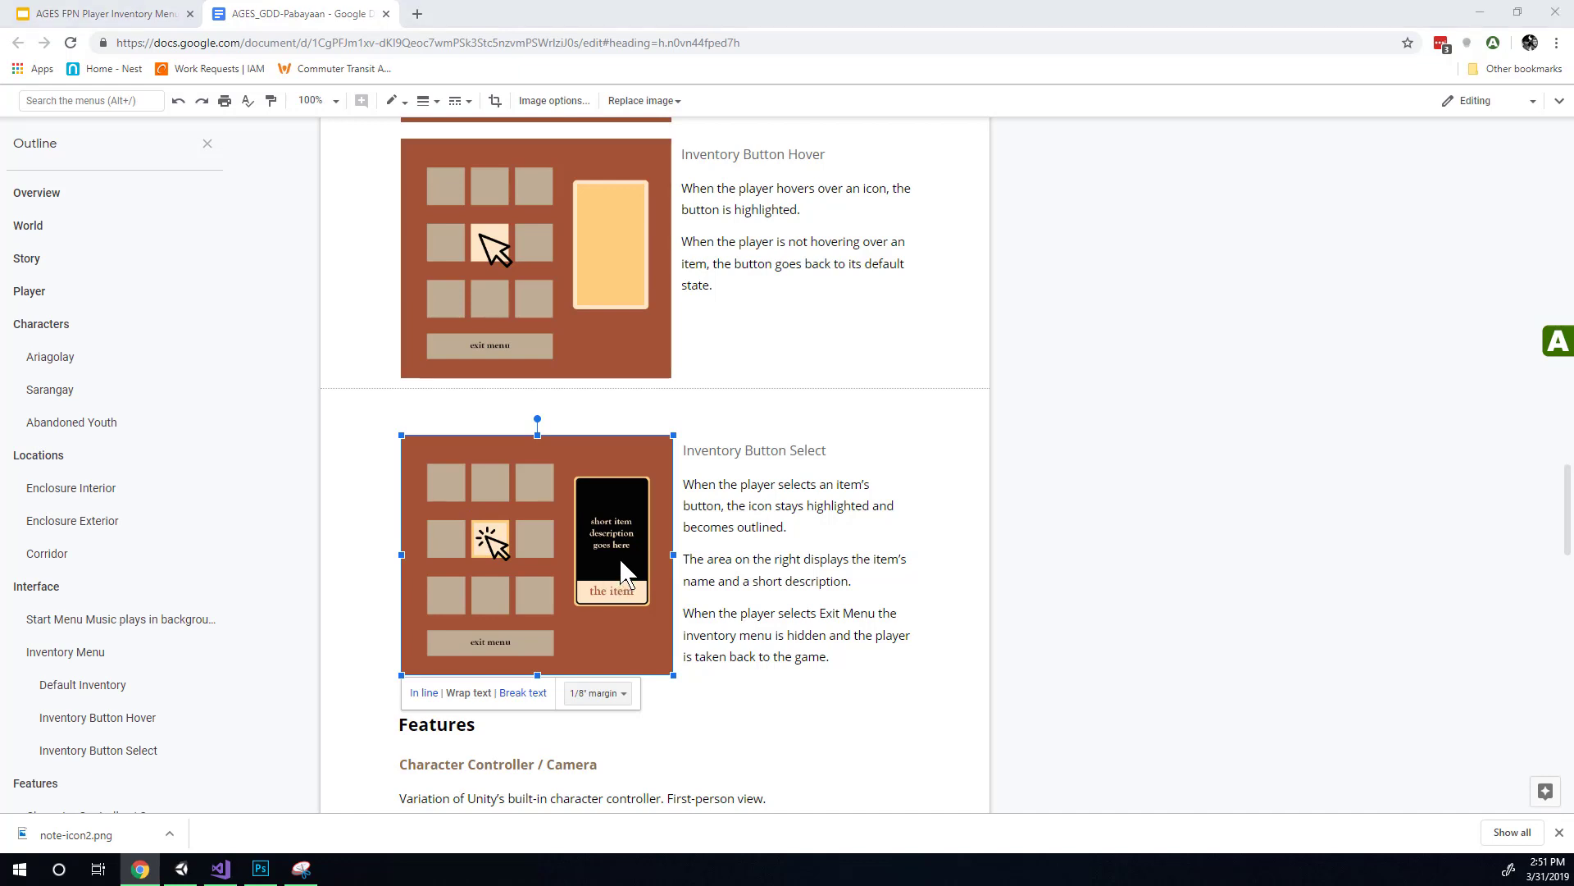
key("alt+Tab")
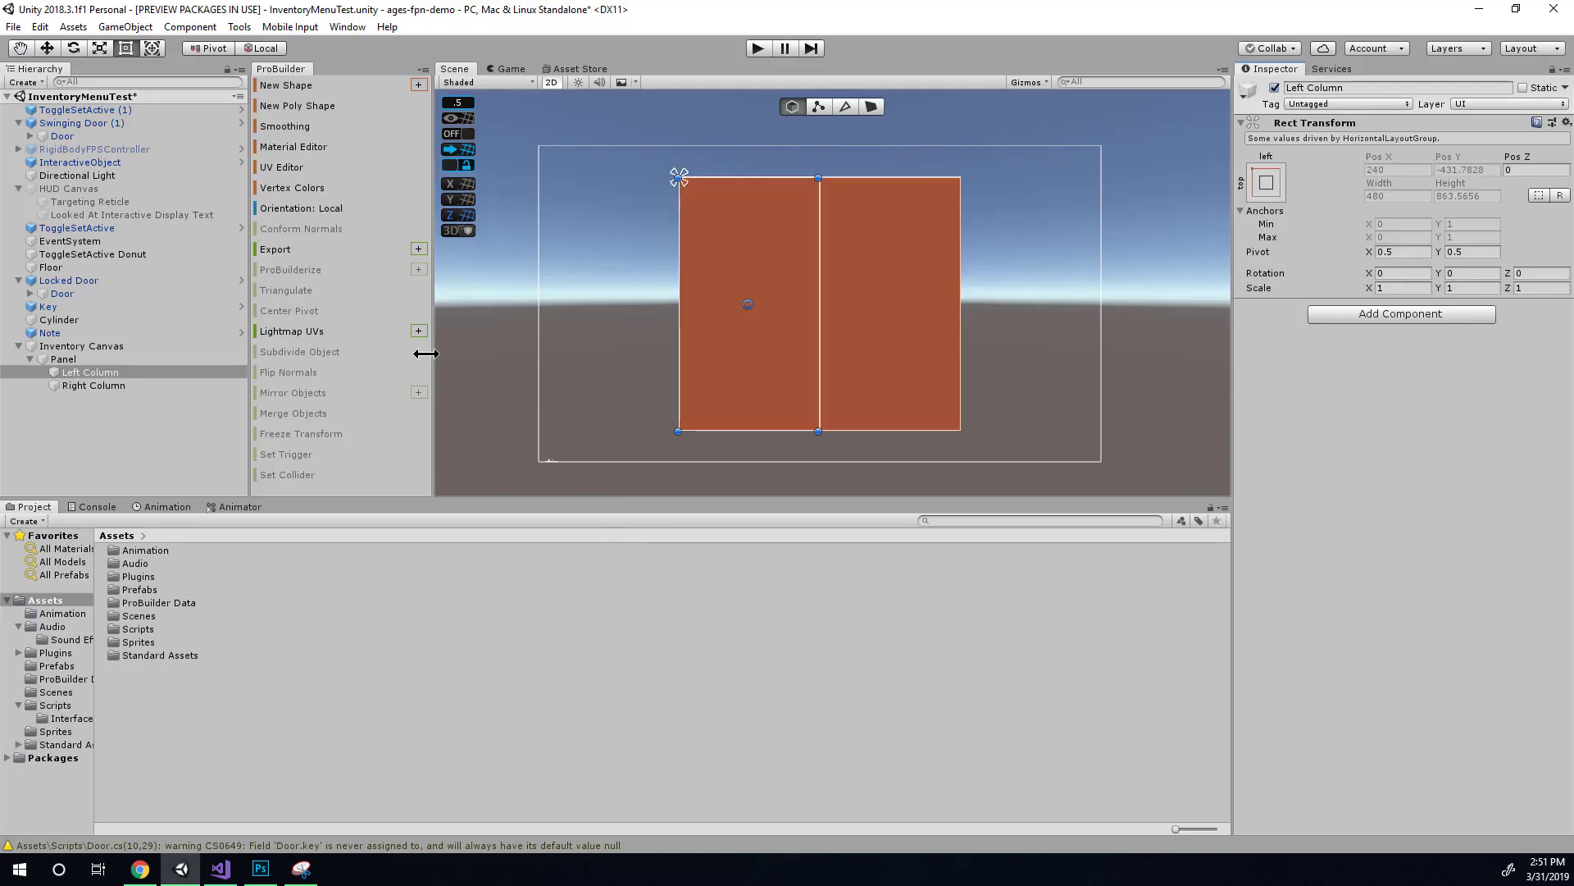
right_click(117, 371)
mouse_move(212, 615)
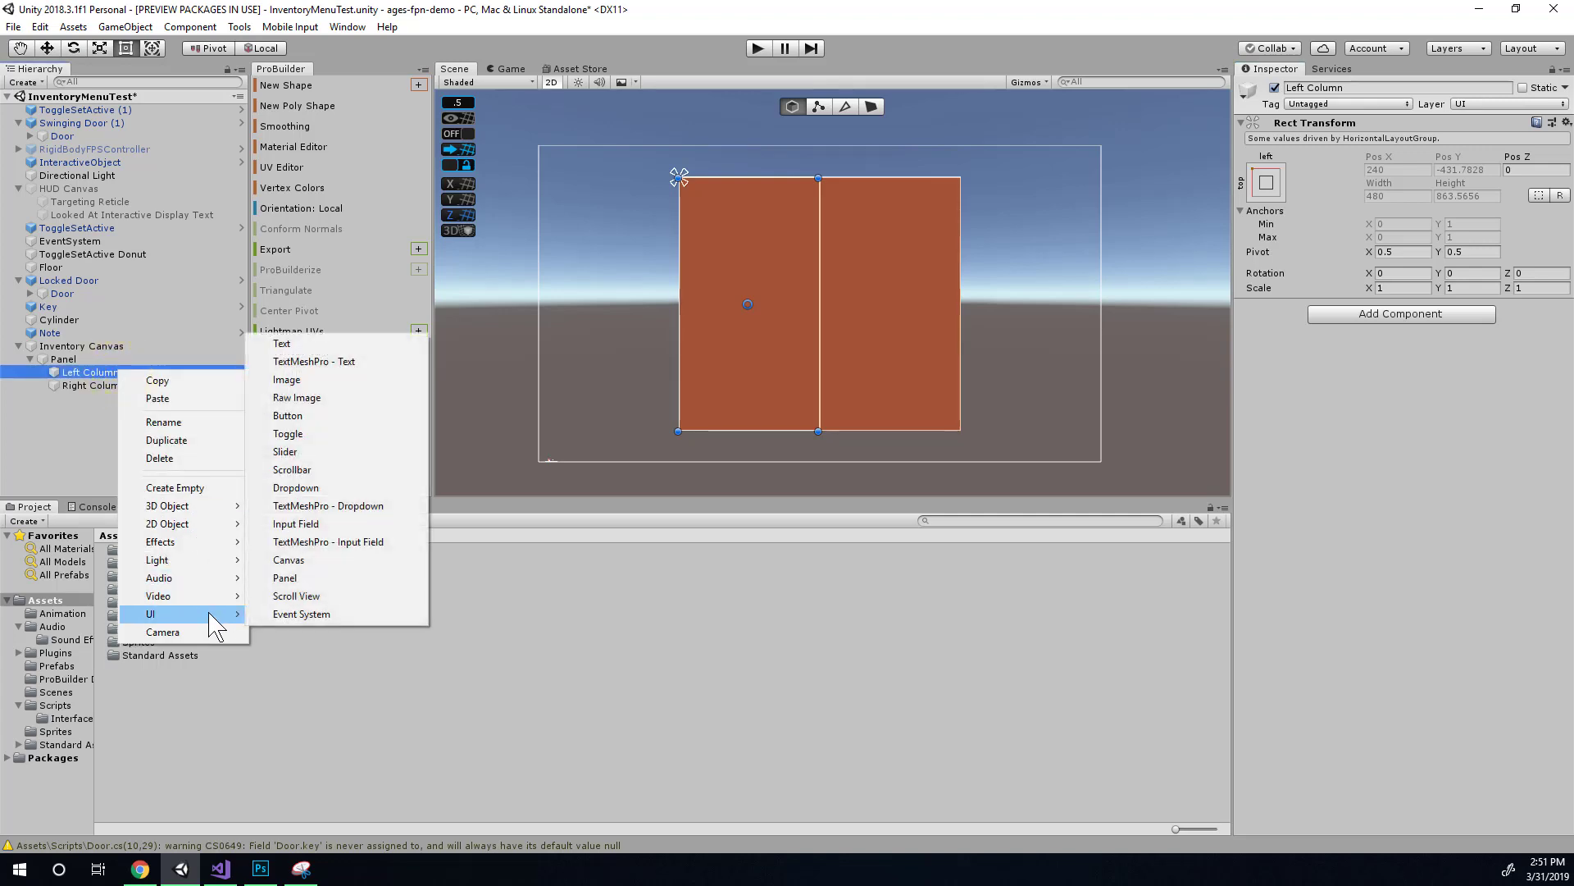
left_click(285, 597)
Add a UI Scroll View as a child of Right Column
left_click(80, 395)
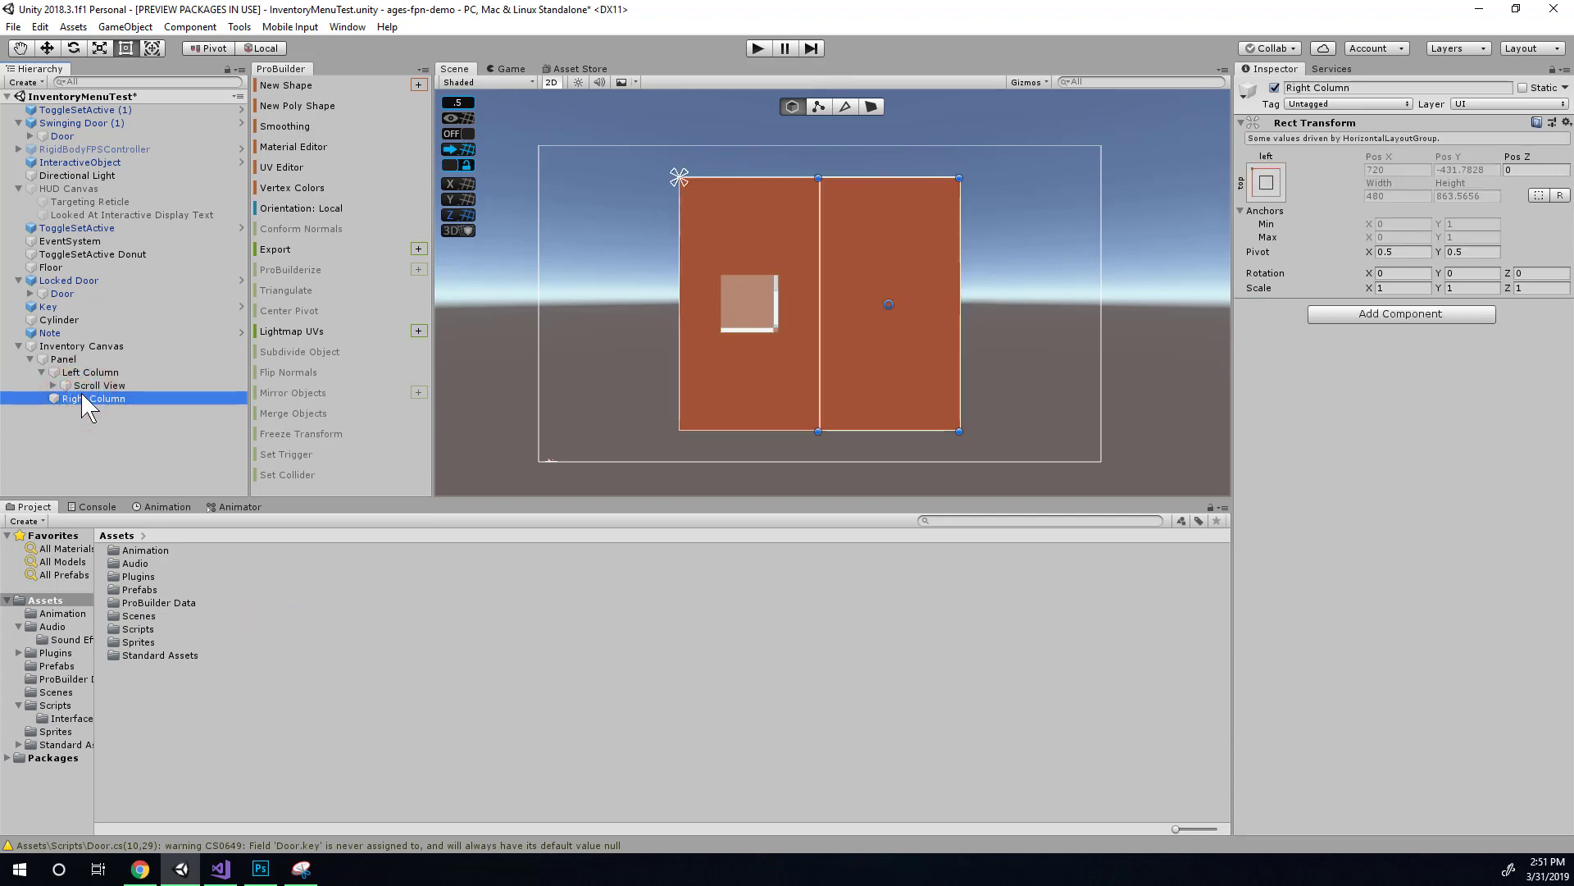
right_click(81, 397)
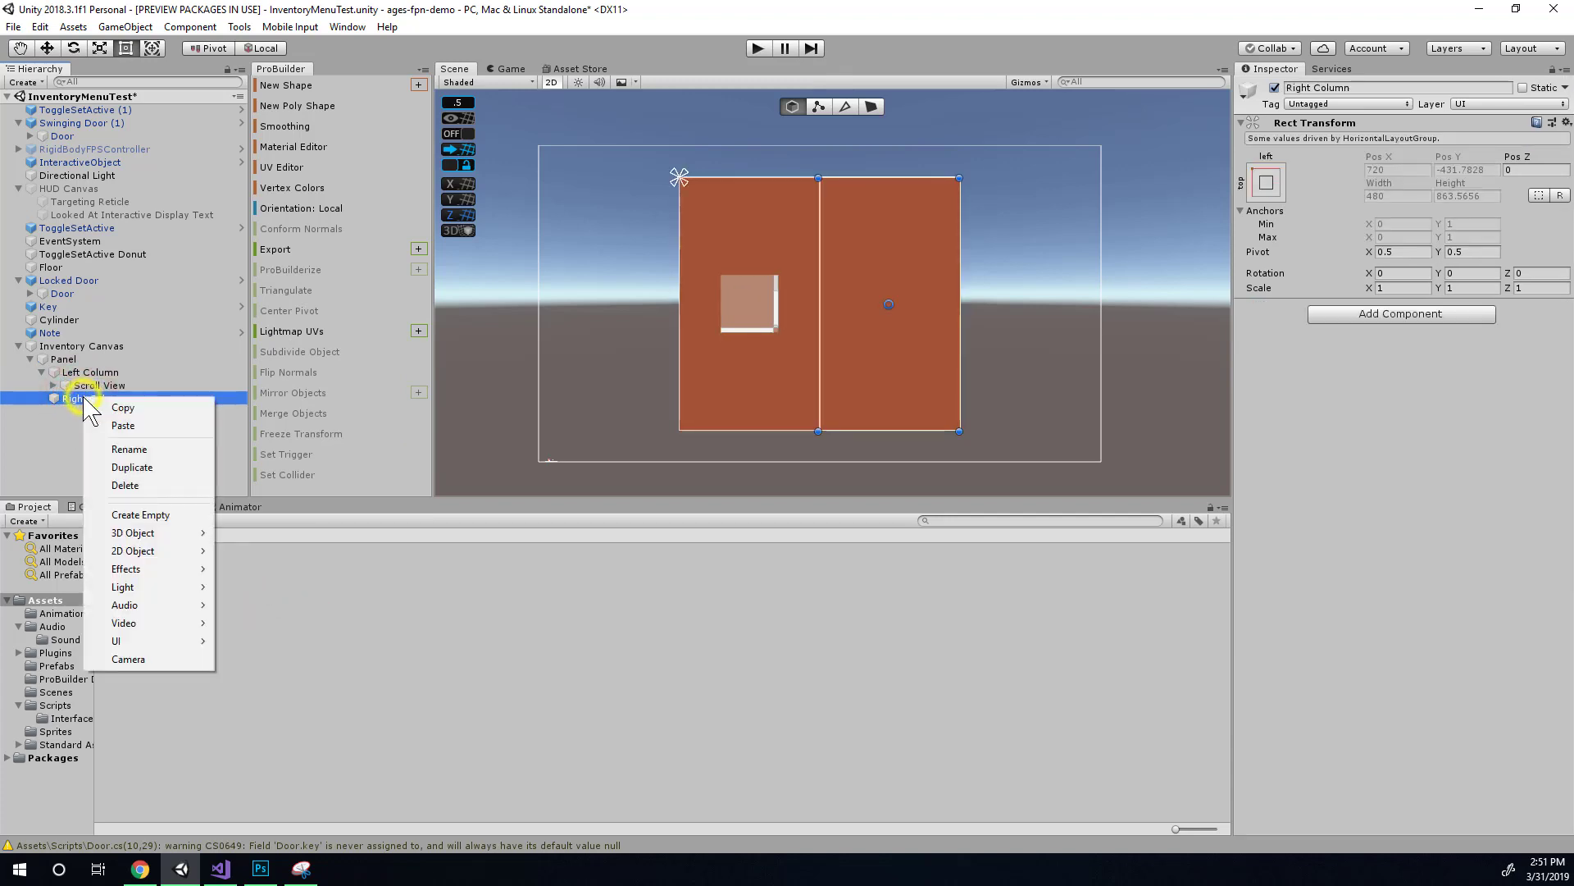
left_click(152, 641)
left_click(261, 624)
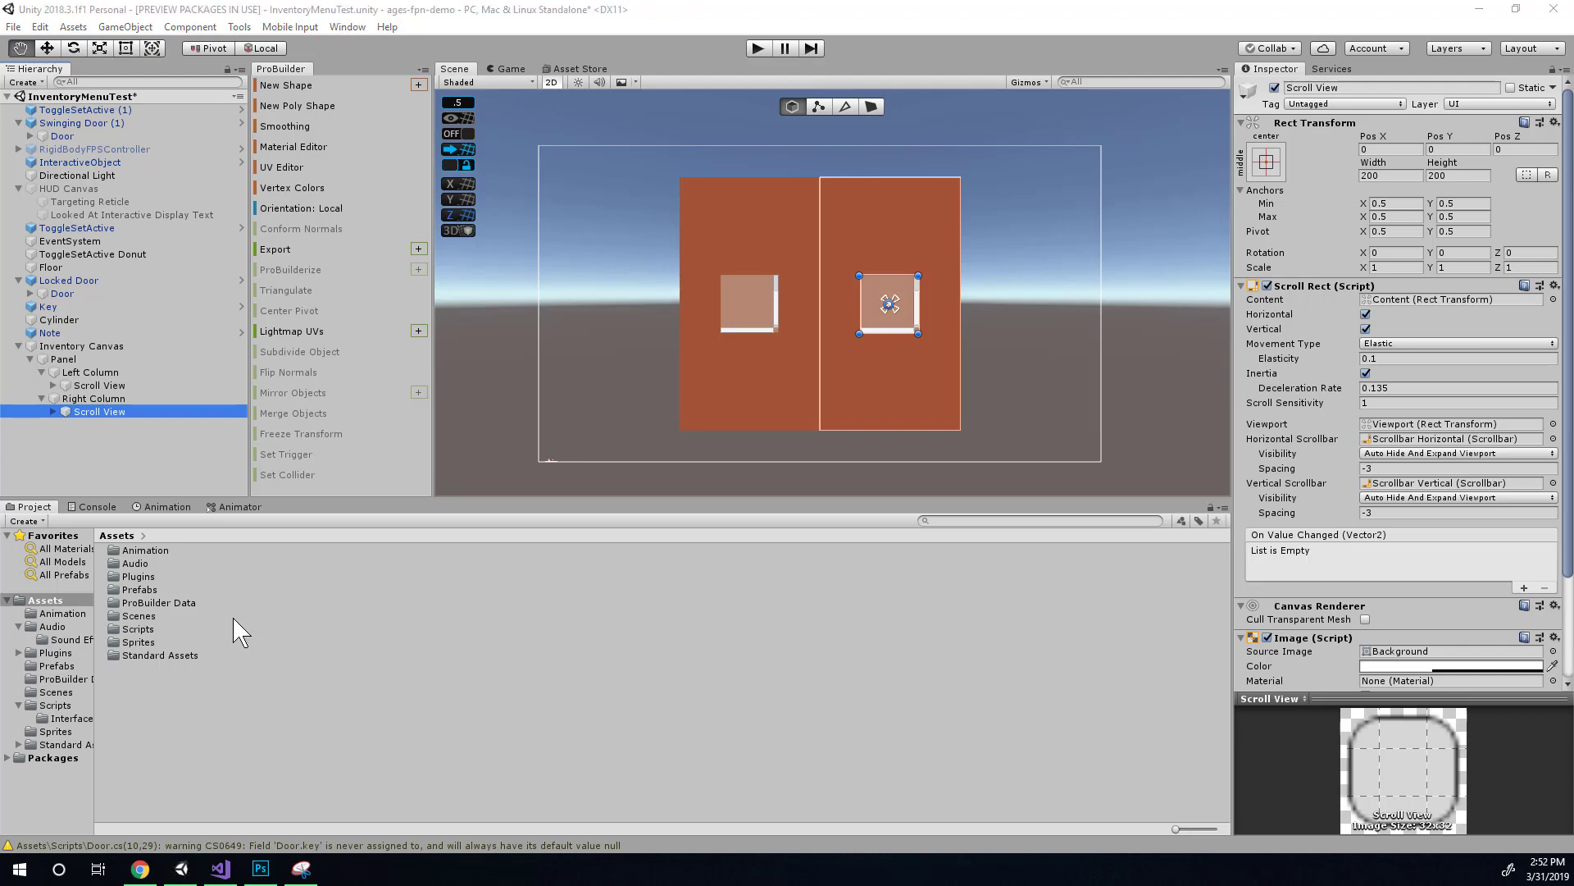
Check the exit menu button in the Chrome design document's mockup, and add a UI Button under Left Column in Unity
key("alt+Tab")
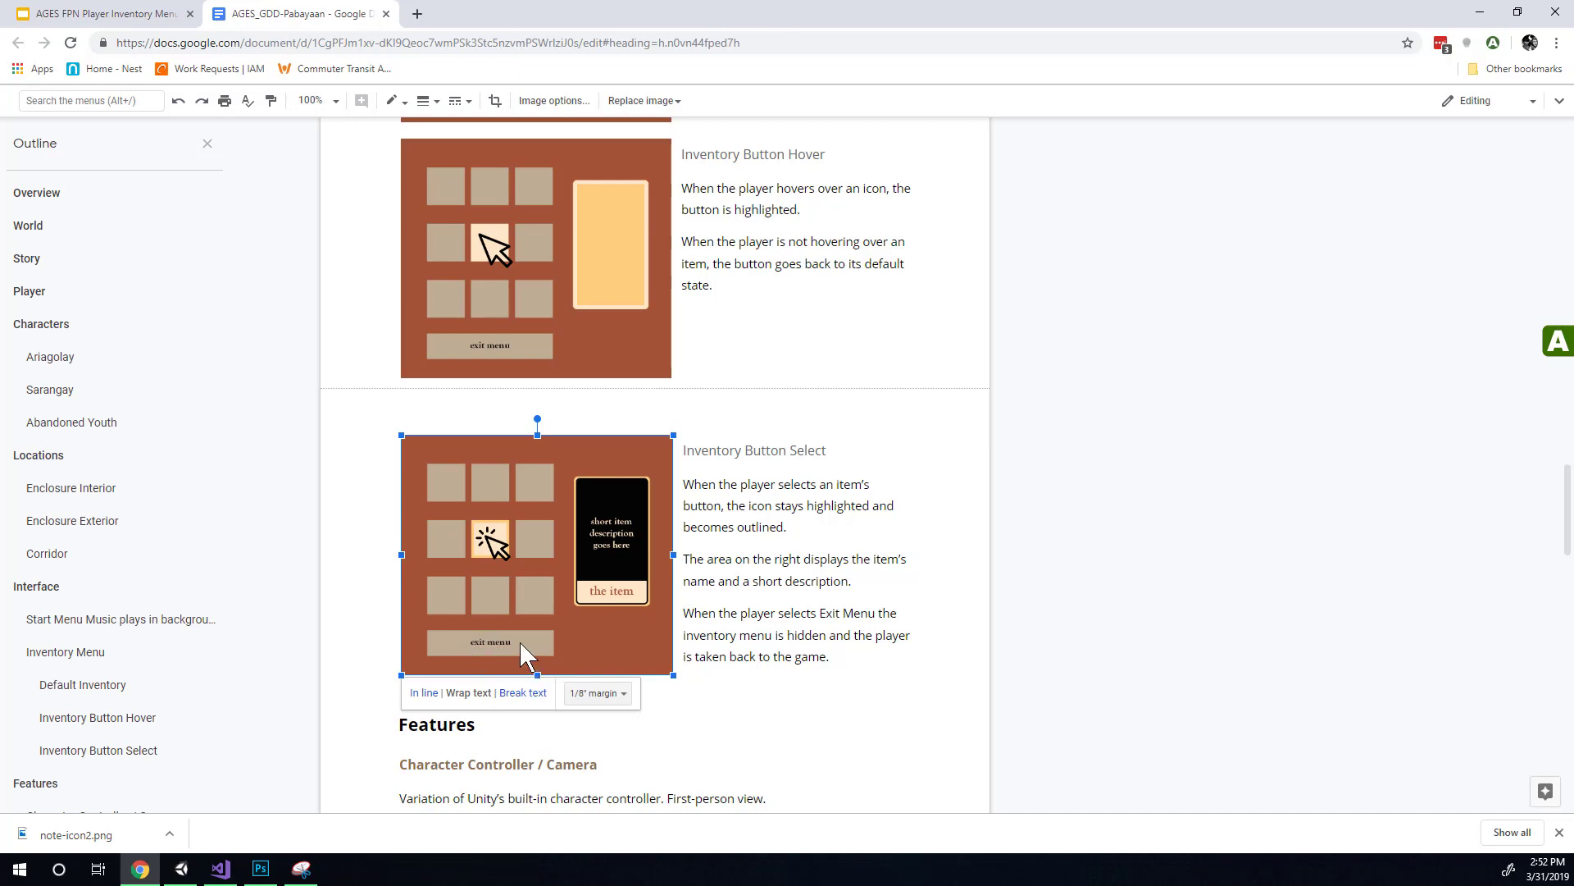
key("alt+Tab")
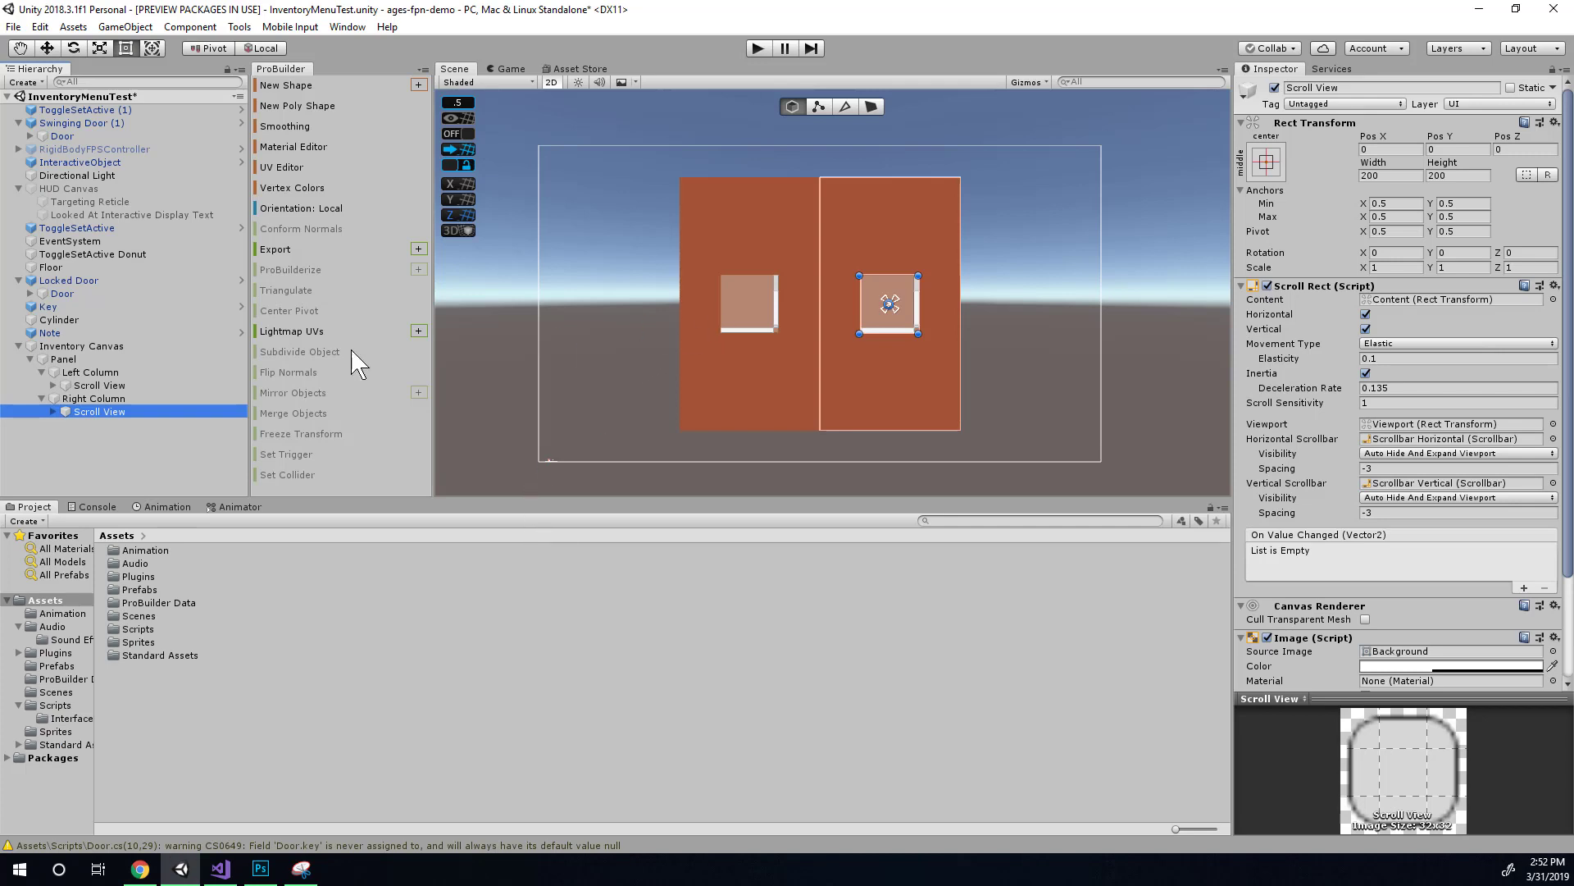
left_click_drag(93, 404, 86, 366)
left_click(86, 369)
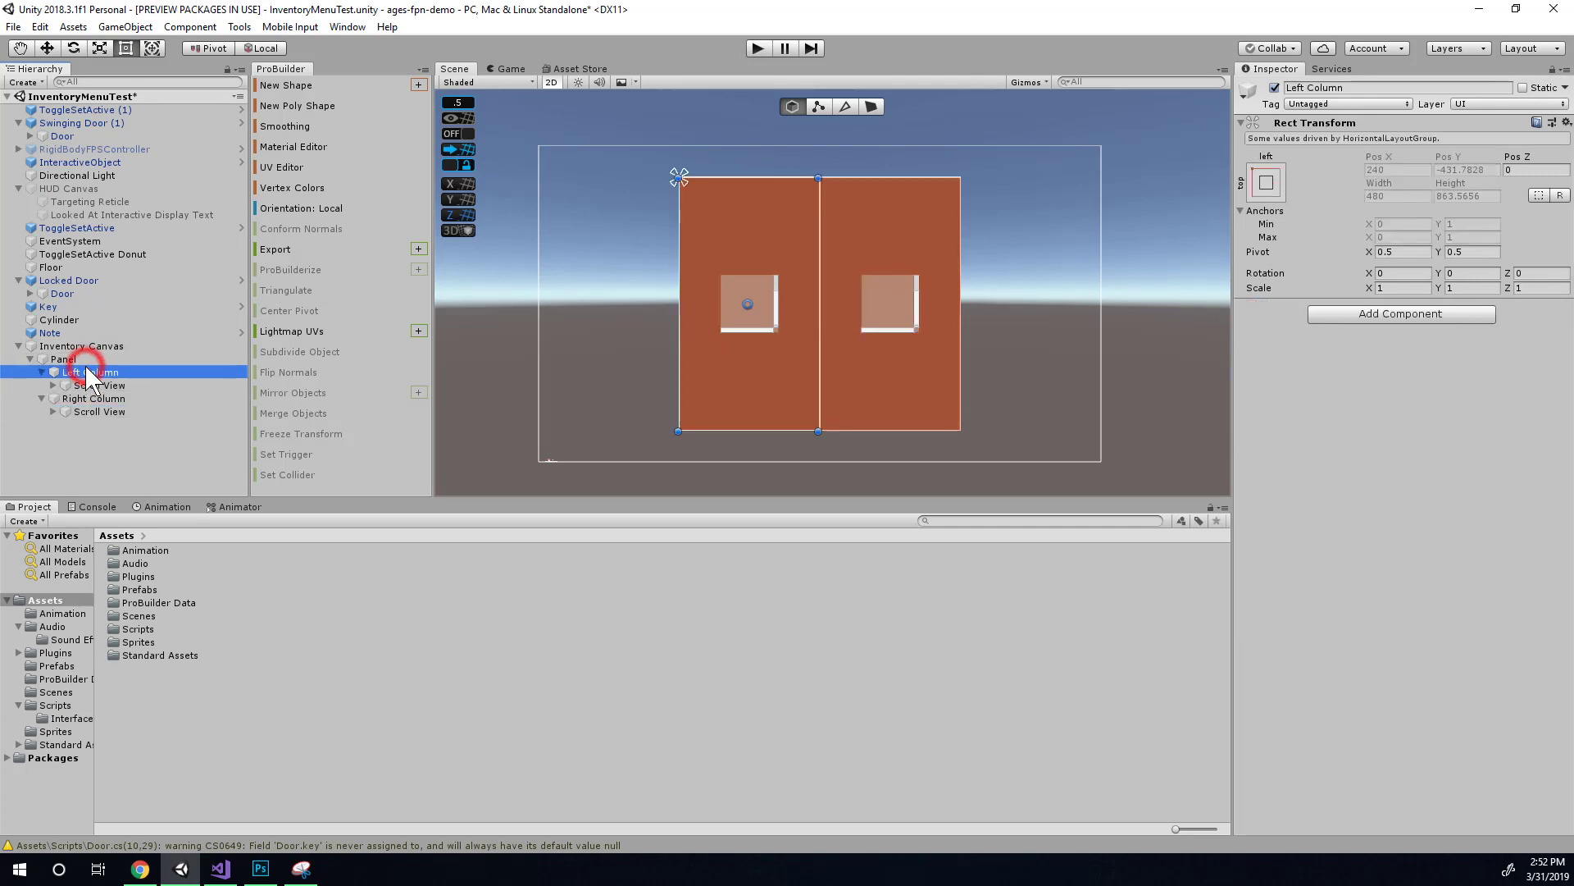
right_click(93, 375)
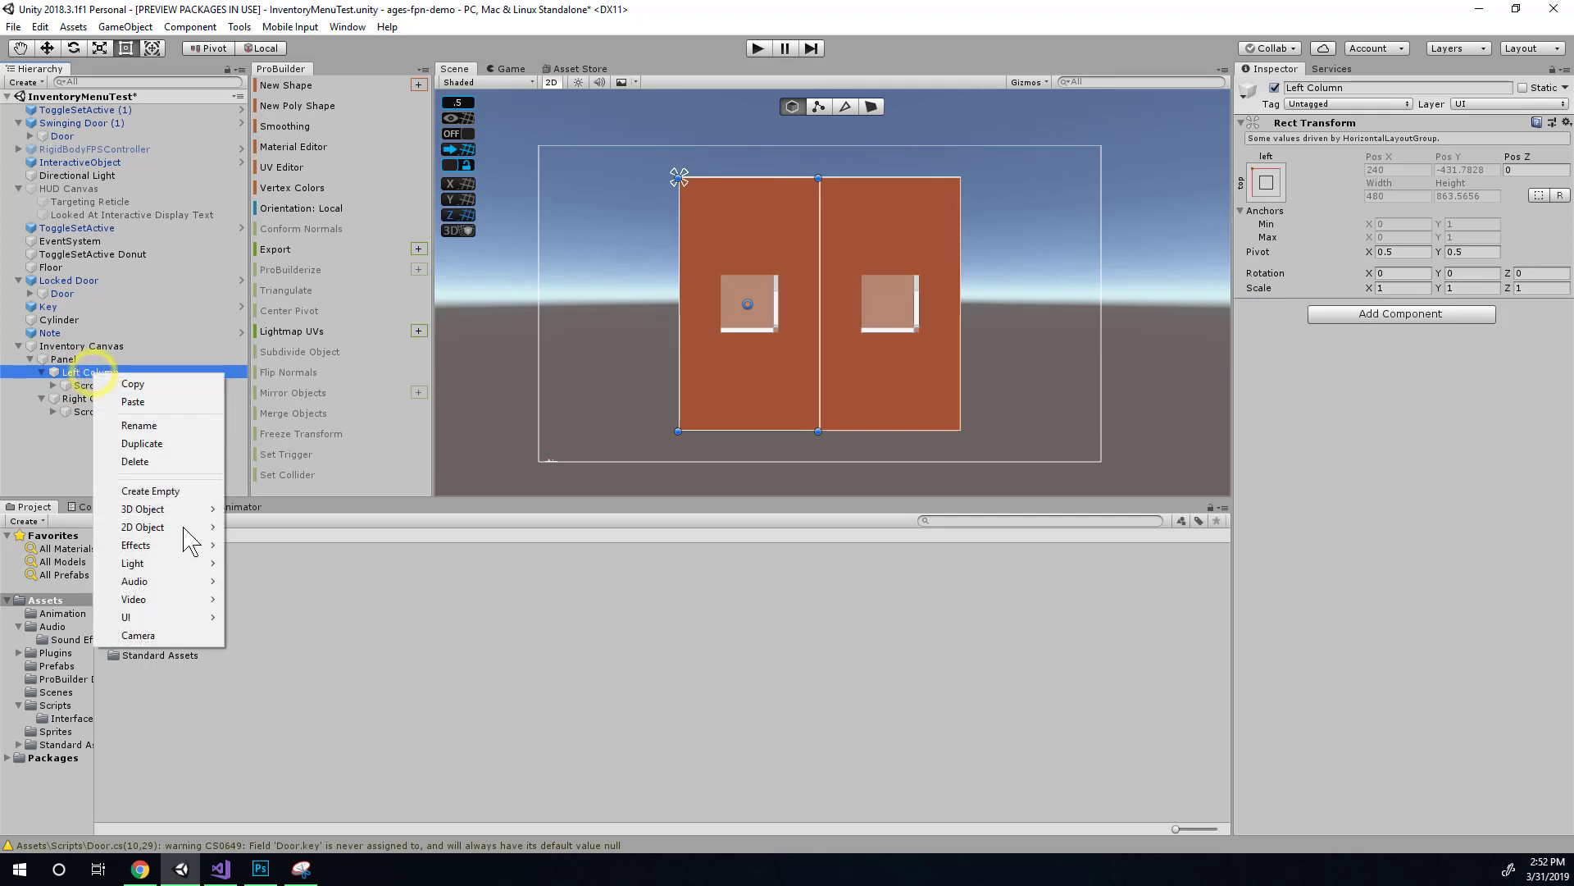
left_click(182, 615)
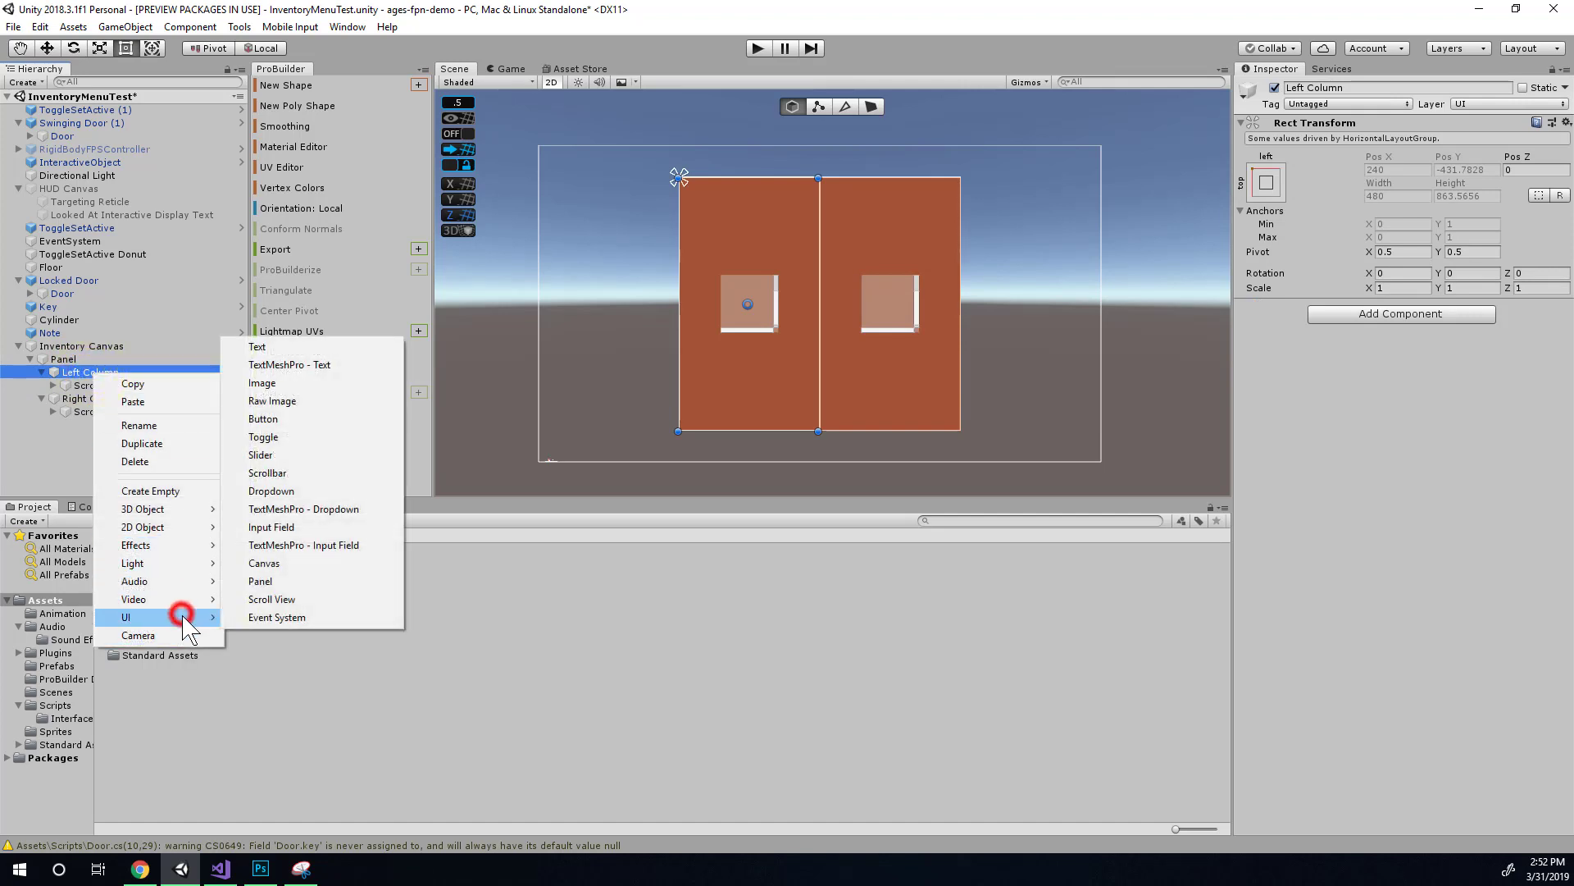
left_click(295, 418)
Rename the new button under Left Column to Exit Menu Button
left_click(128, 399)
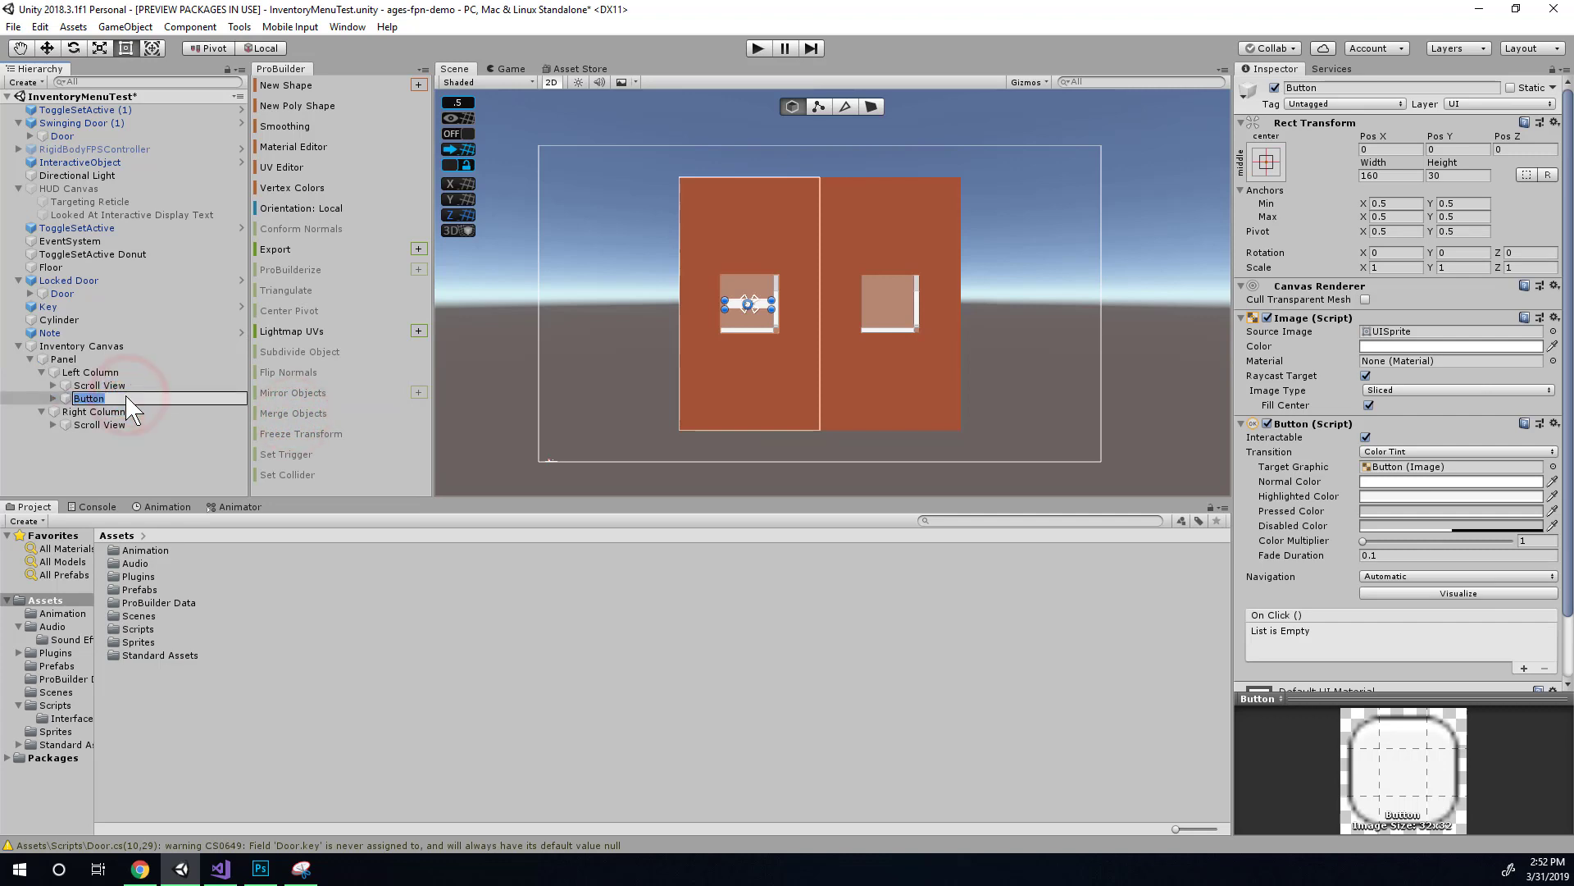
type("Exit Menu")
key("Return")
Rename the Scroll View under Left Column to Inventory List Scroll View
left_click(103, 385)
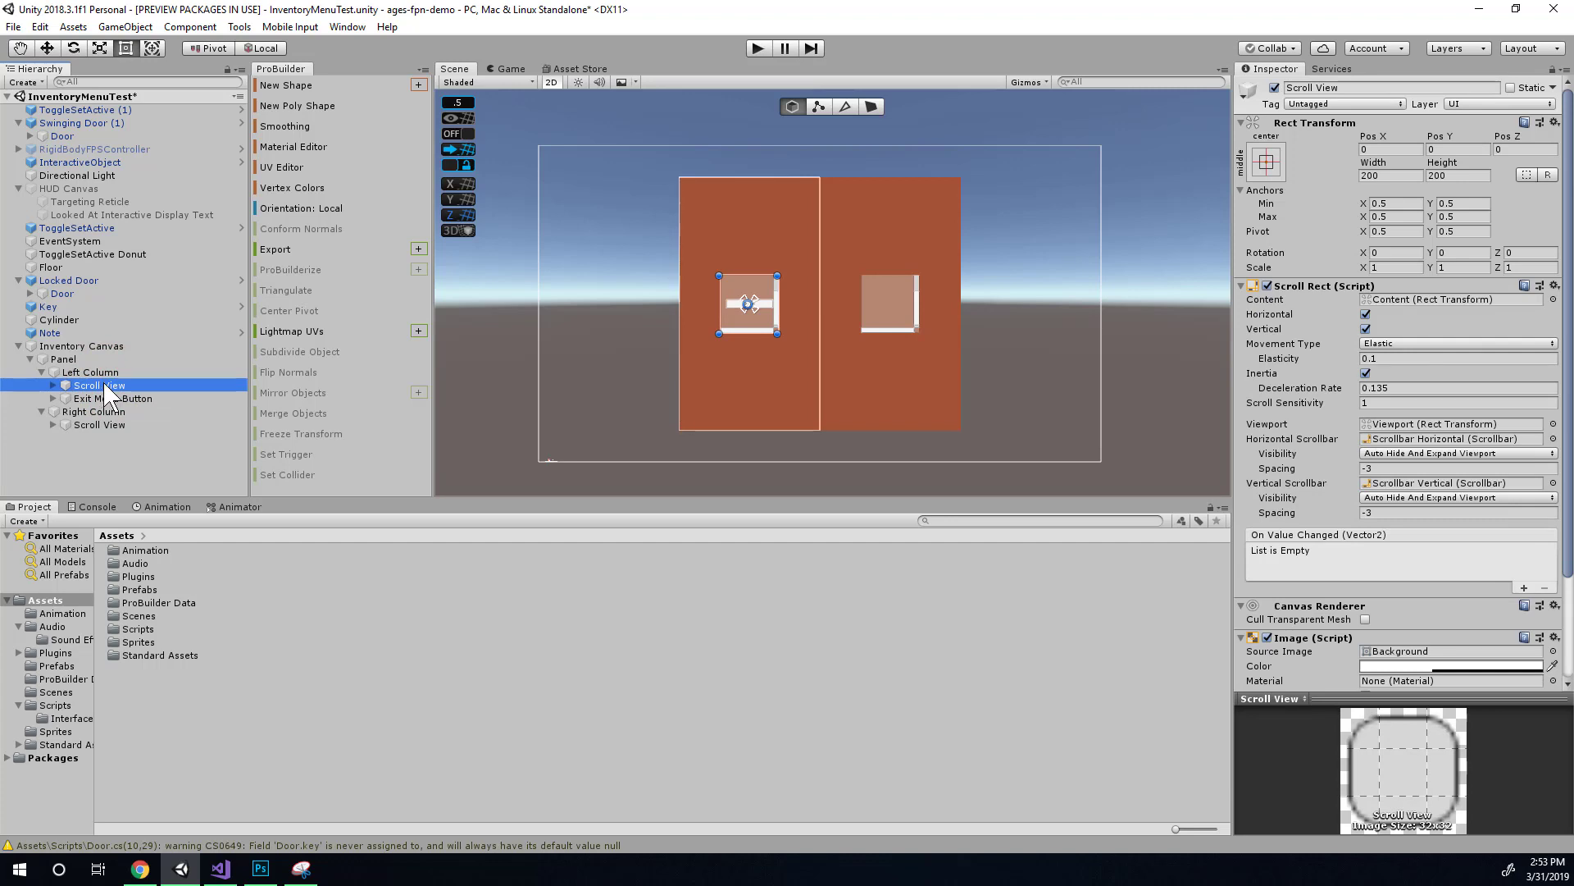
left_click(100, 384)
left_click(77, 386)
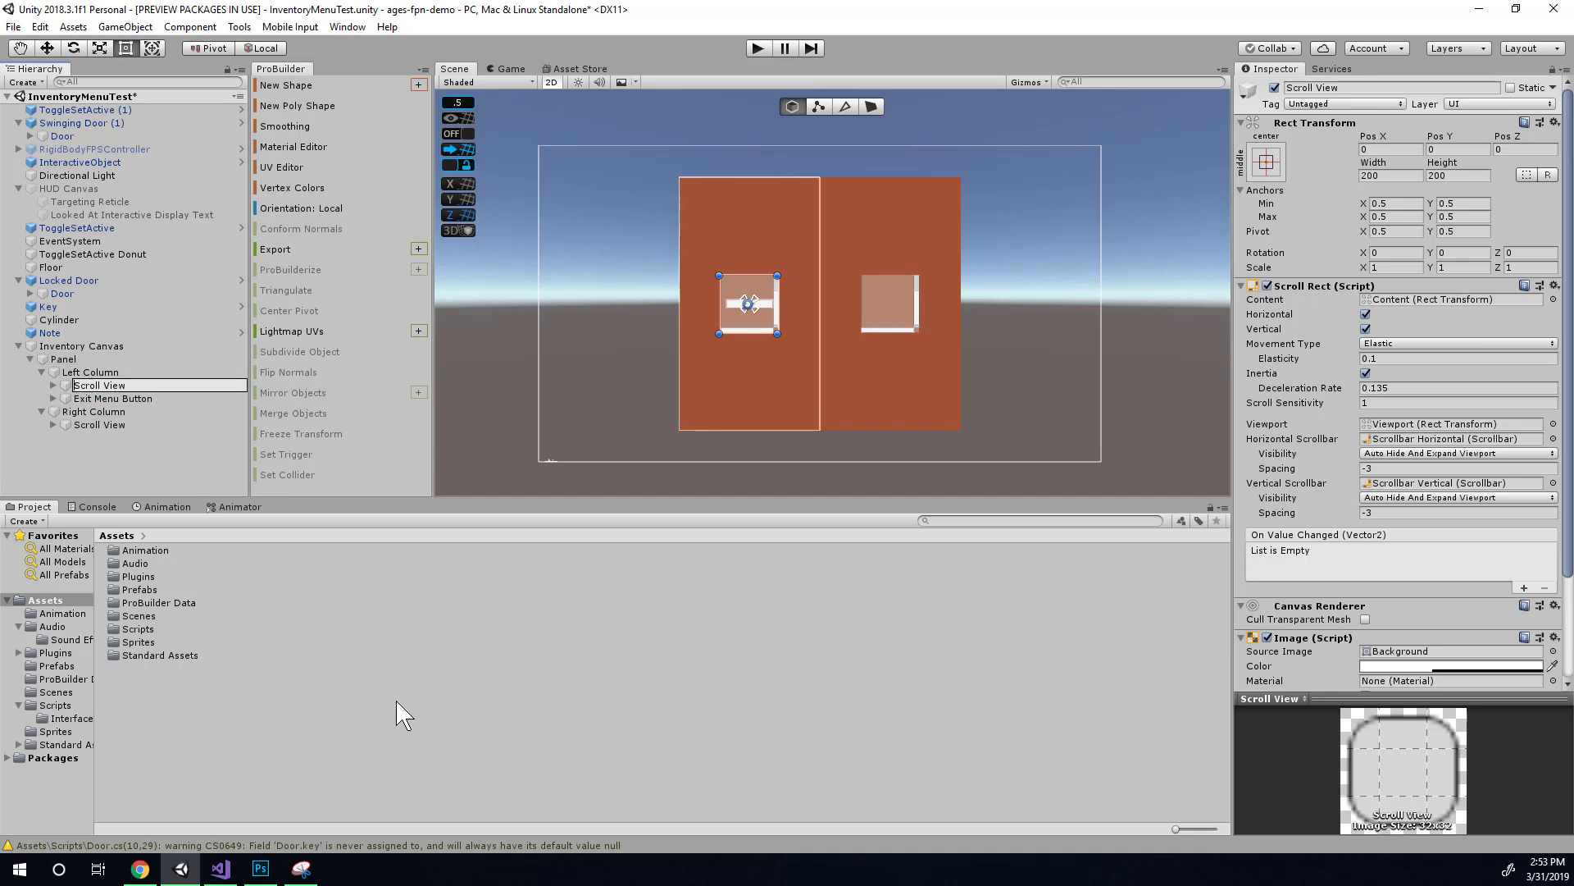
type("Inventory List")
key("Return")
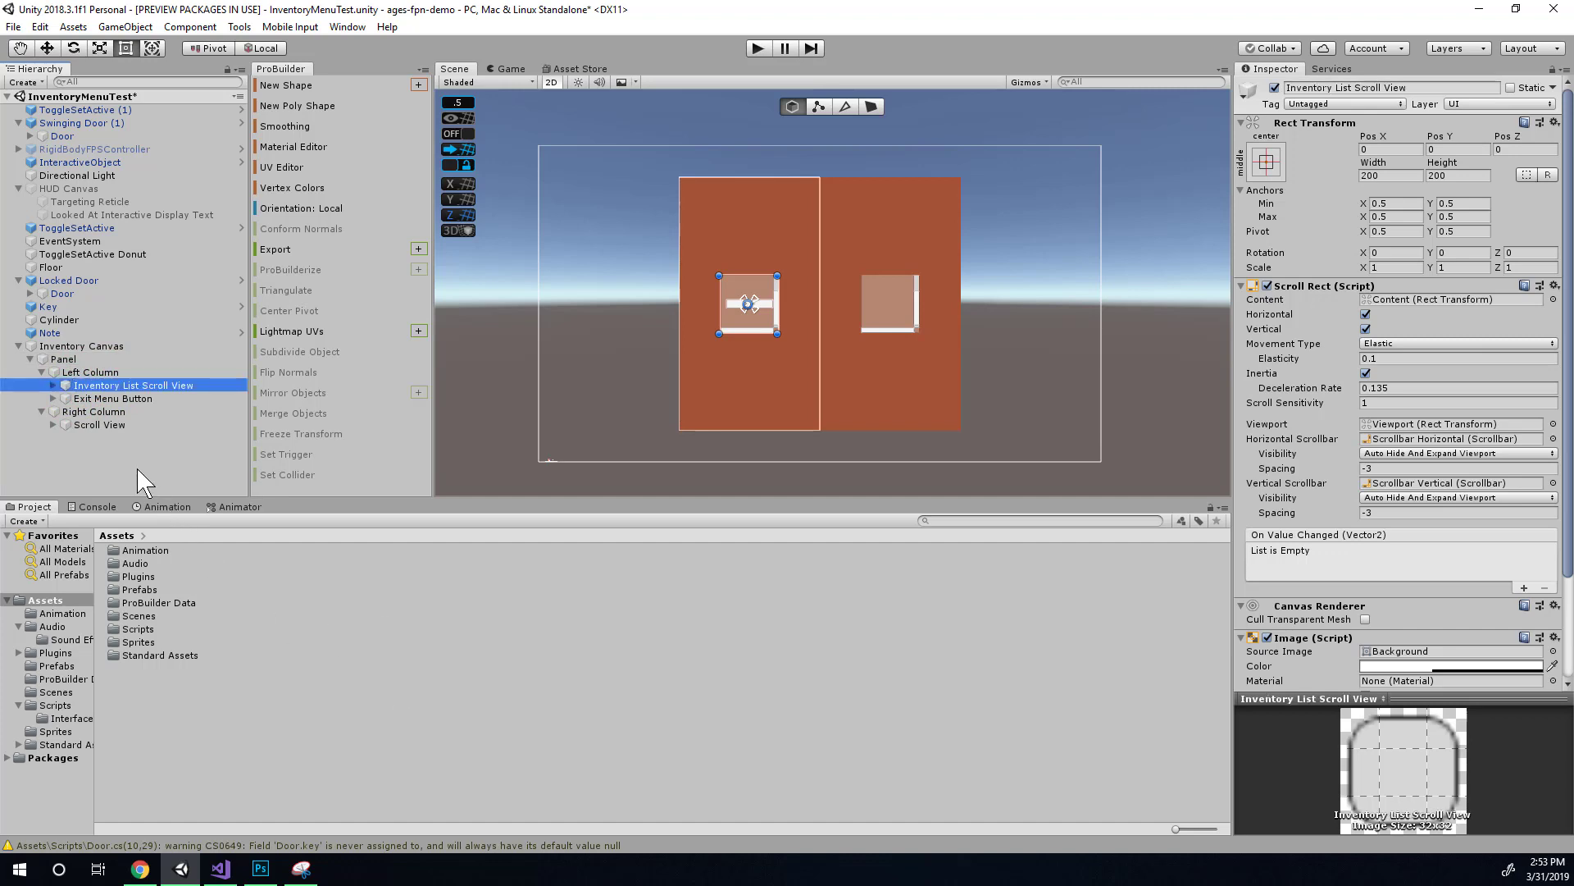
Rename the Scroll View under Right Column to Description Text Scroll View
left_click(98, 425)
left_click(96, 425)
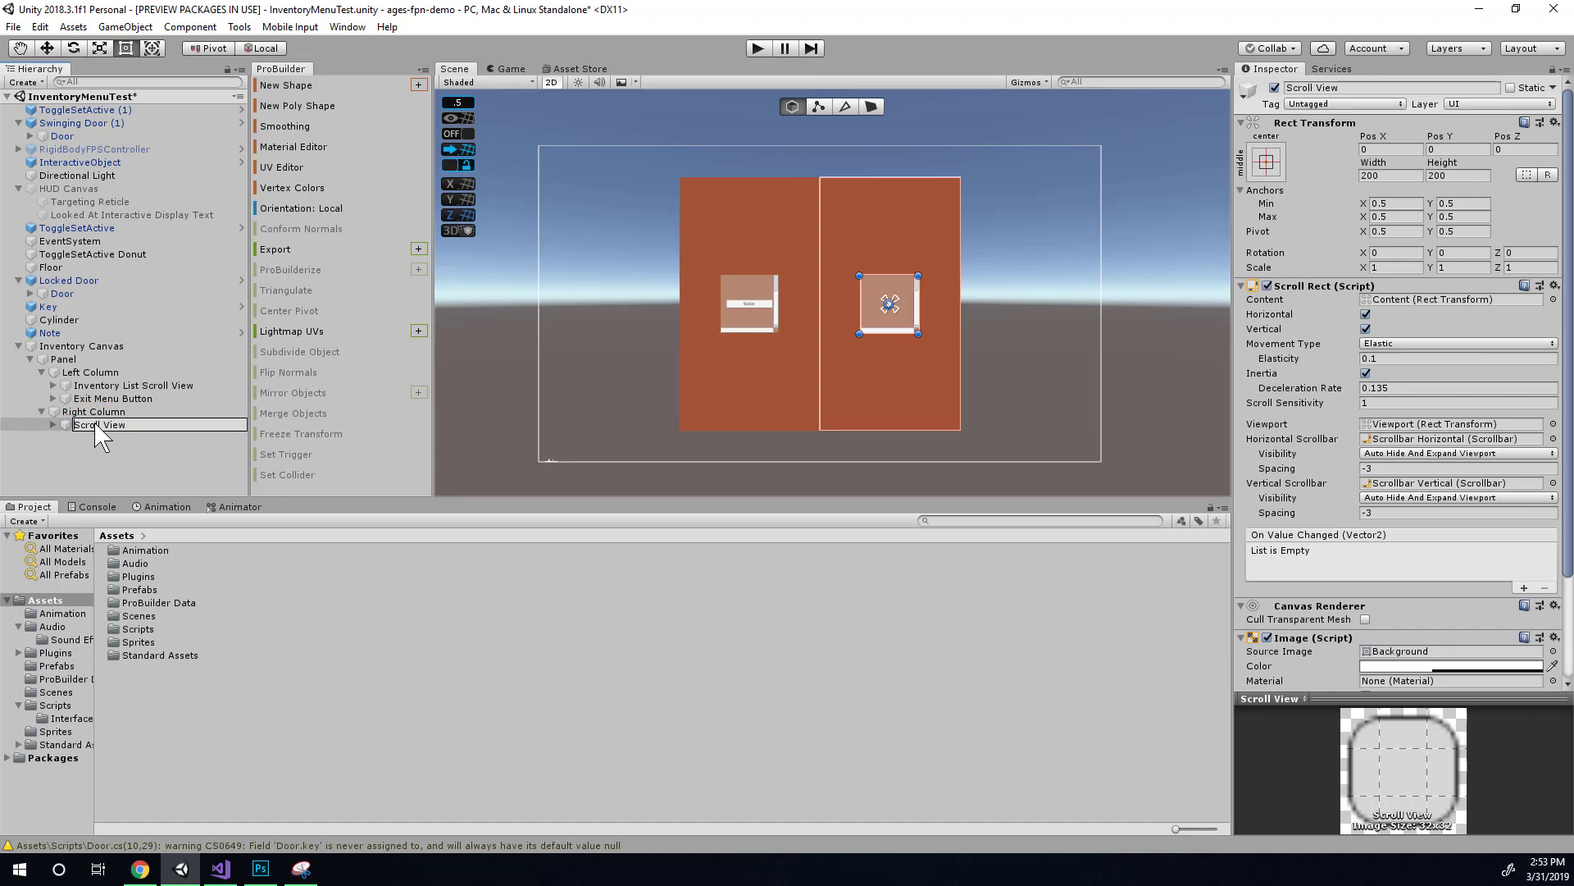
type("Description Text")
key("Return")
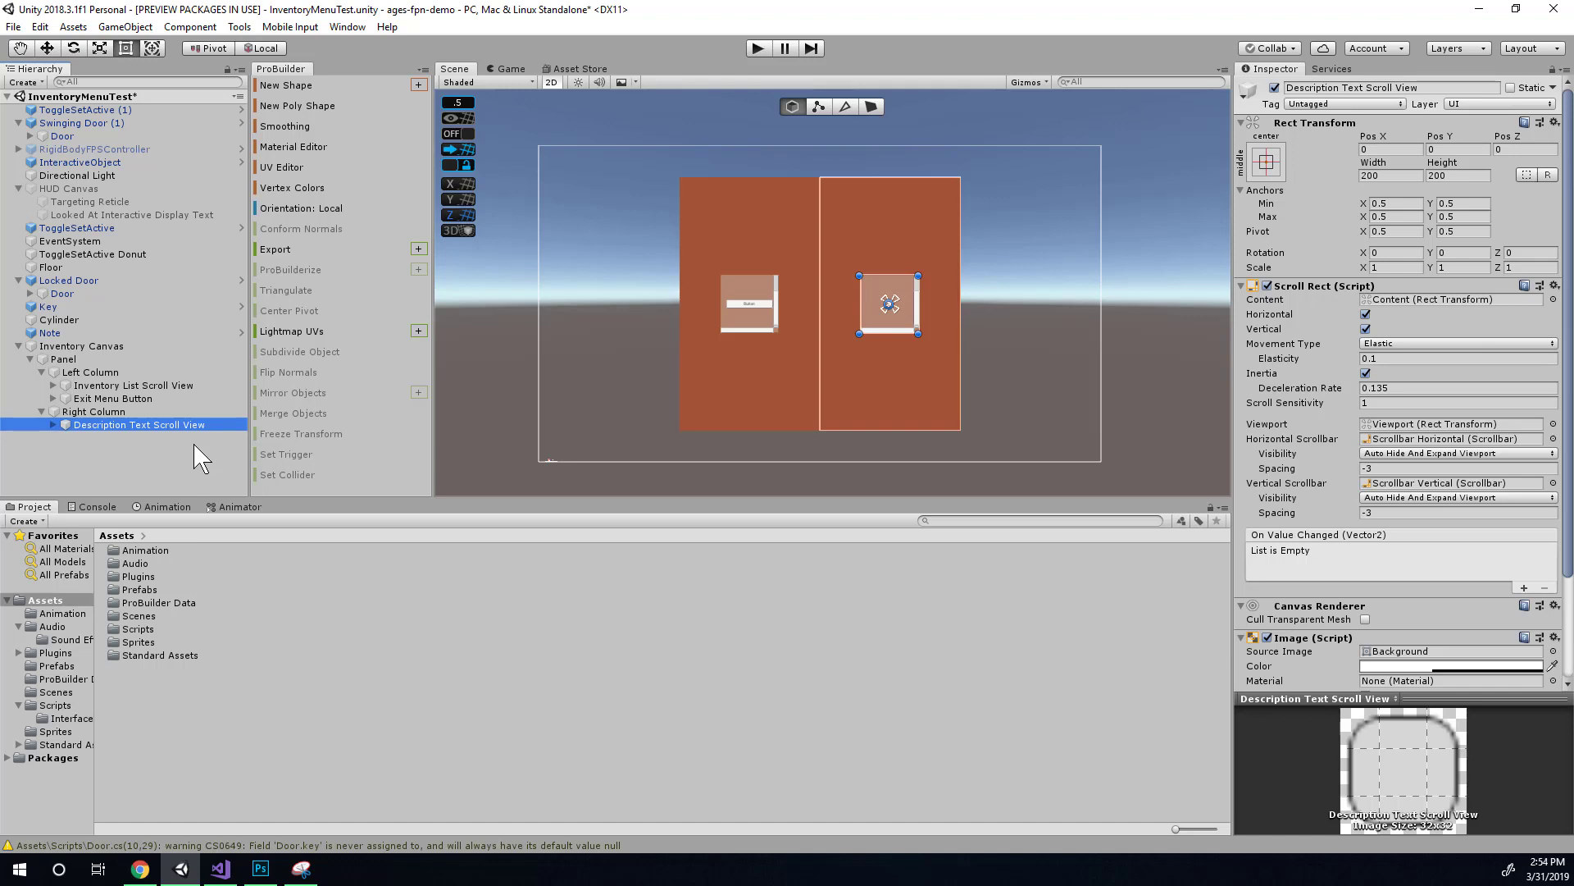
Add a Vertical Layout Group component to Left Column to arrange its scroll view and exit button
left_click(753, 306)
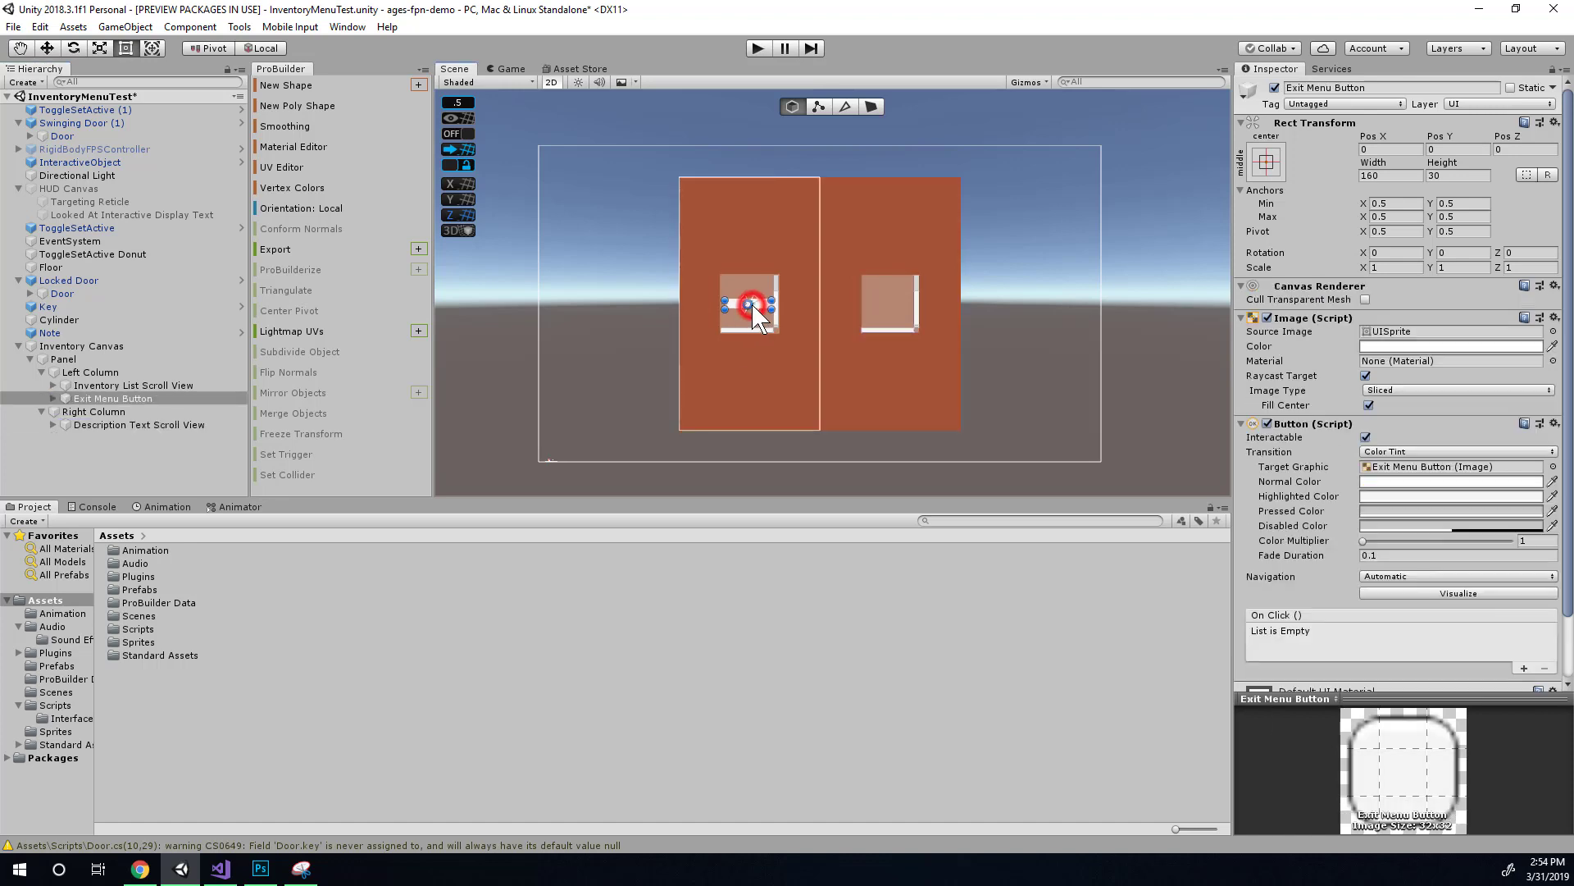
scroll(770, 321, "up", 3)
scroll(738, 283, "down", 3)
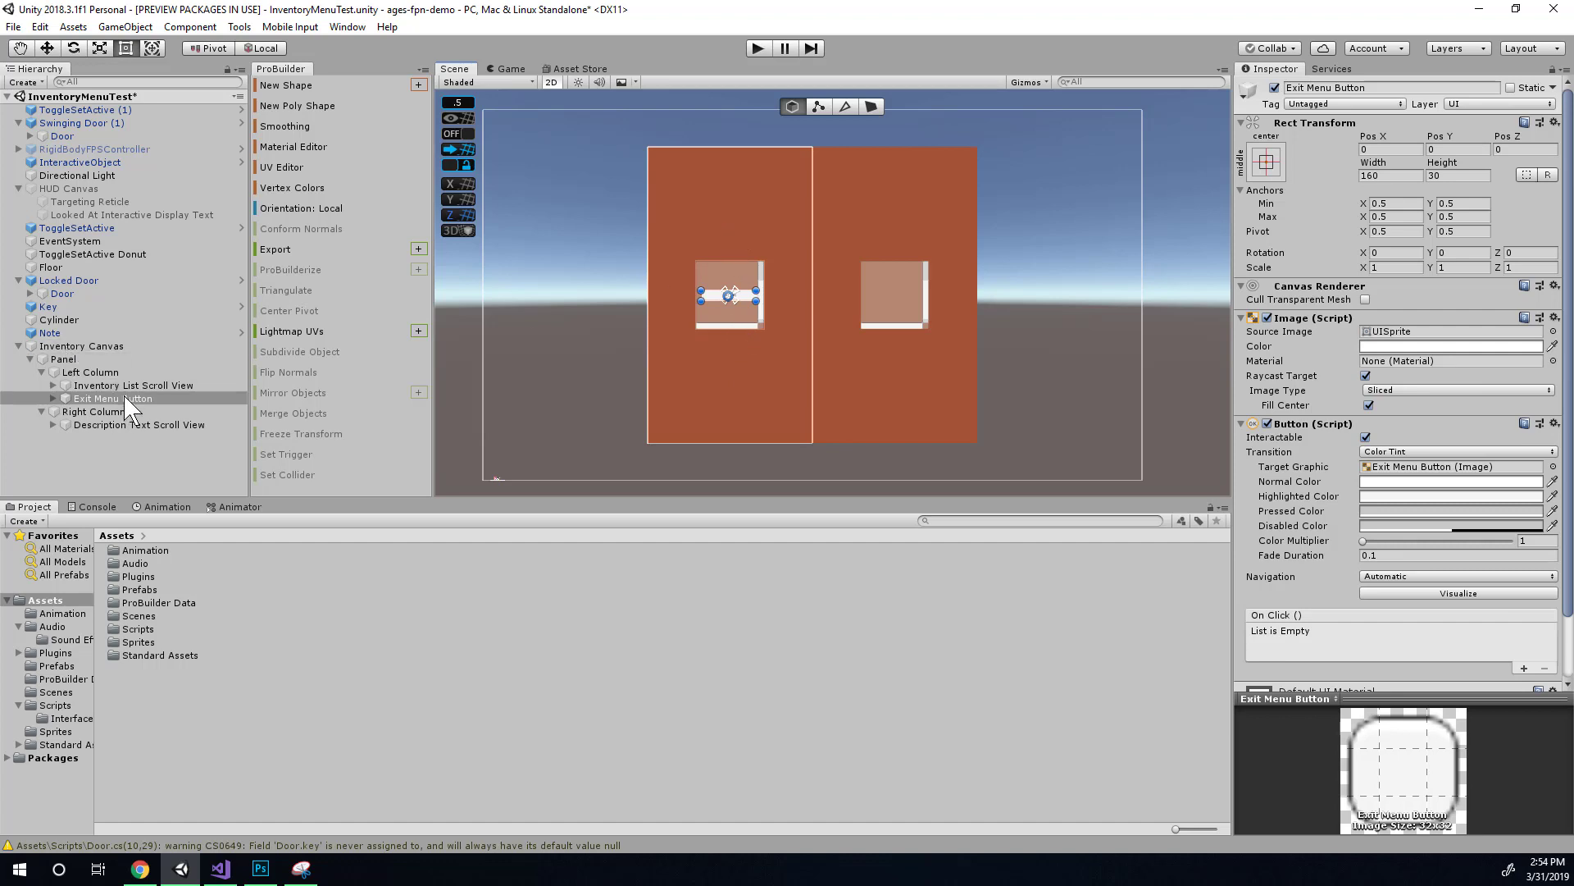
left_click(105, 372)
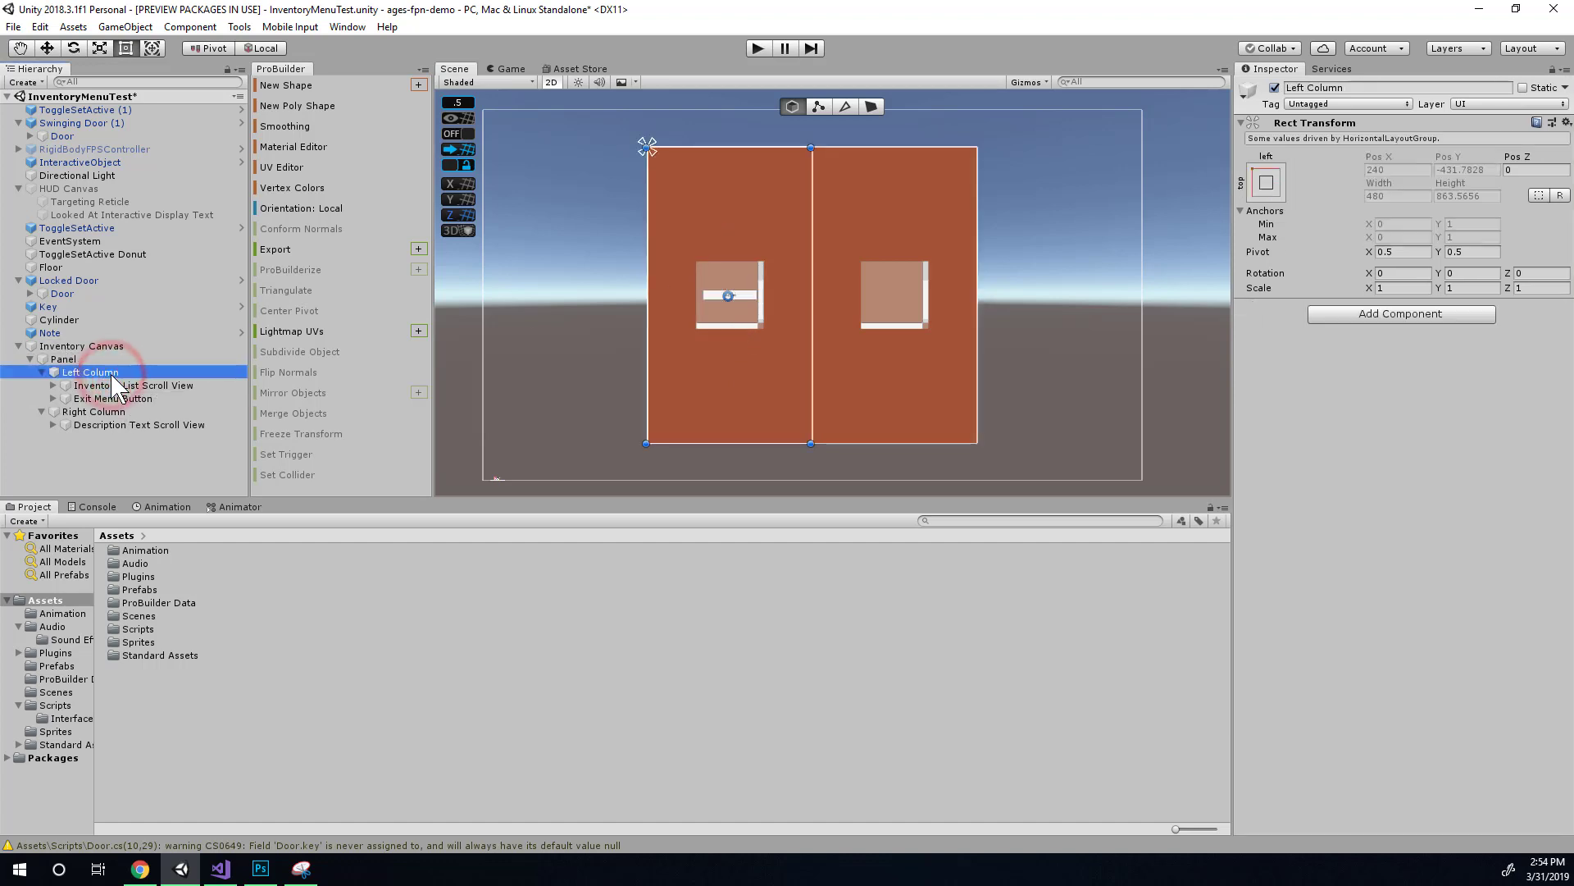
left_click(1428, 320)
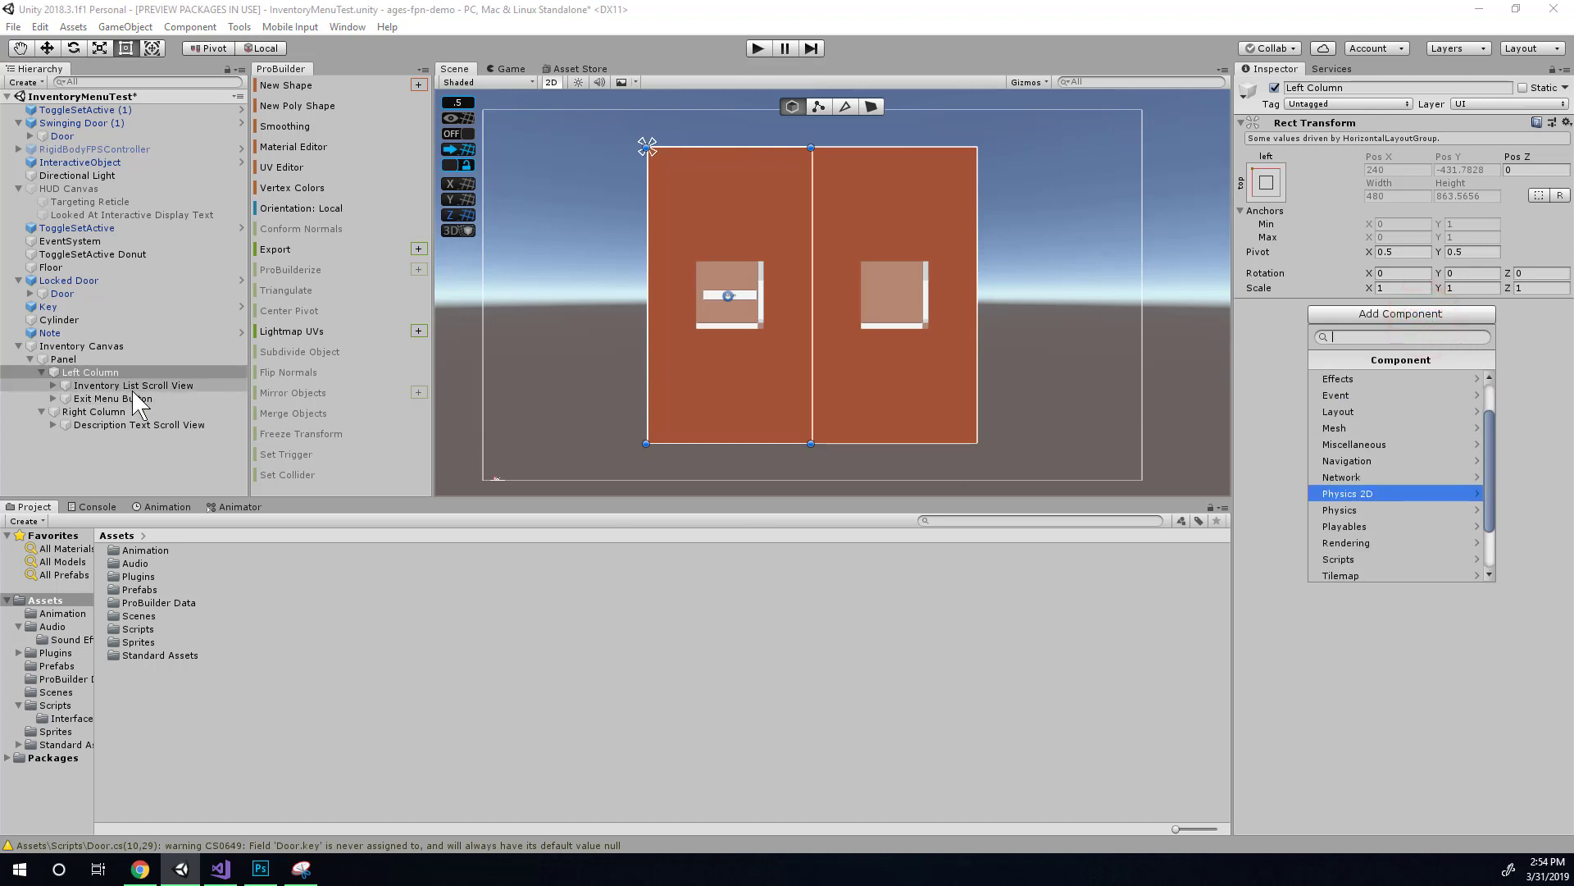
left_click(128, 371)
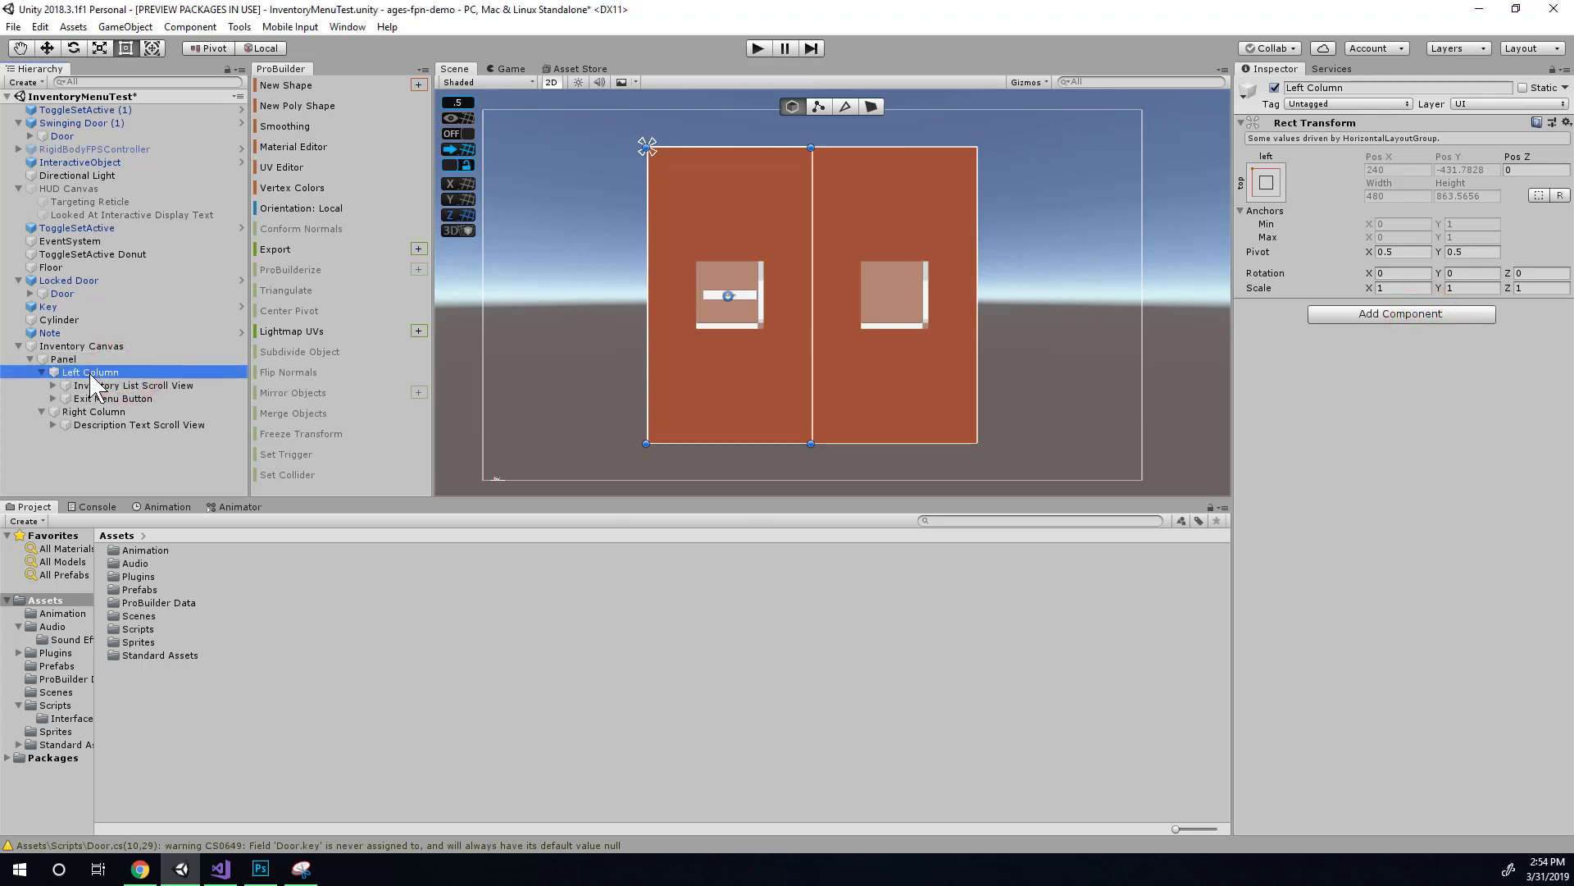
left_click(1414, 314)
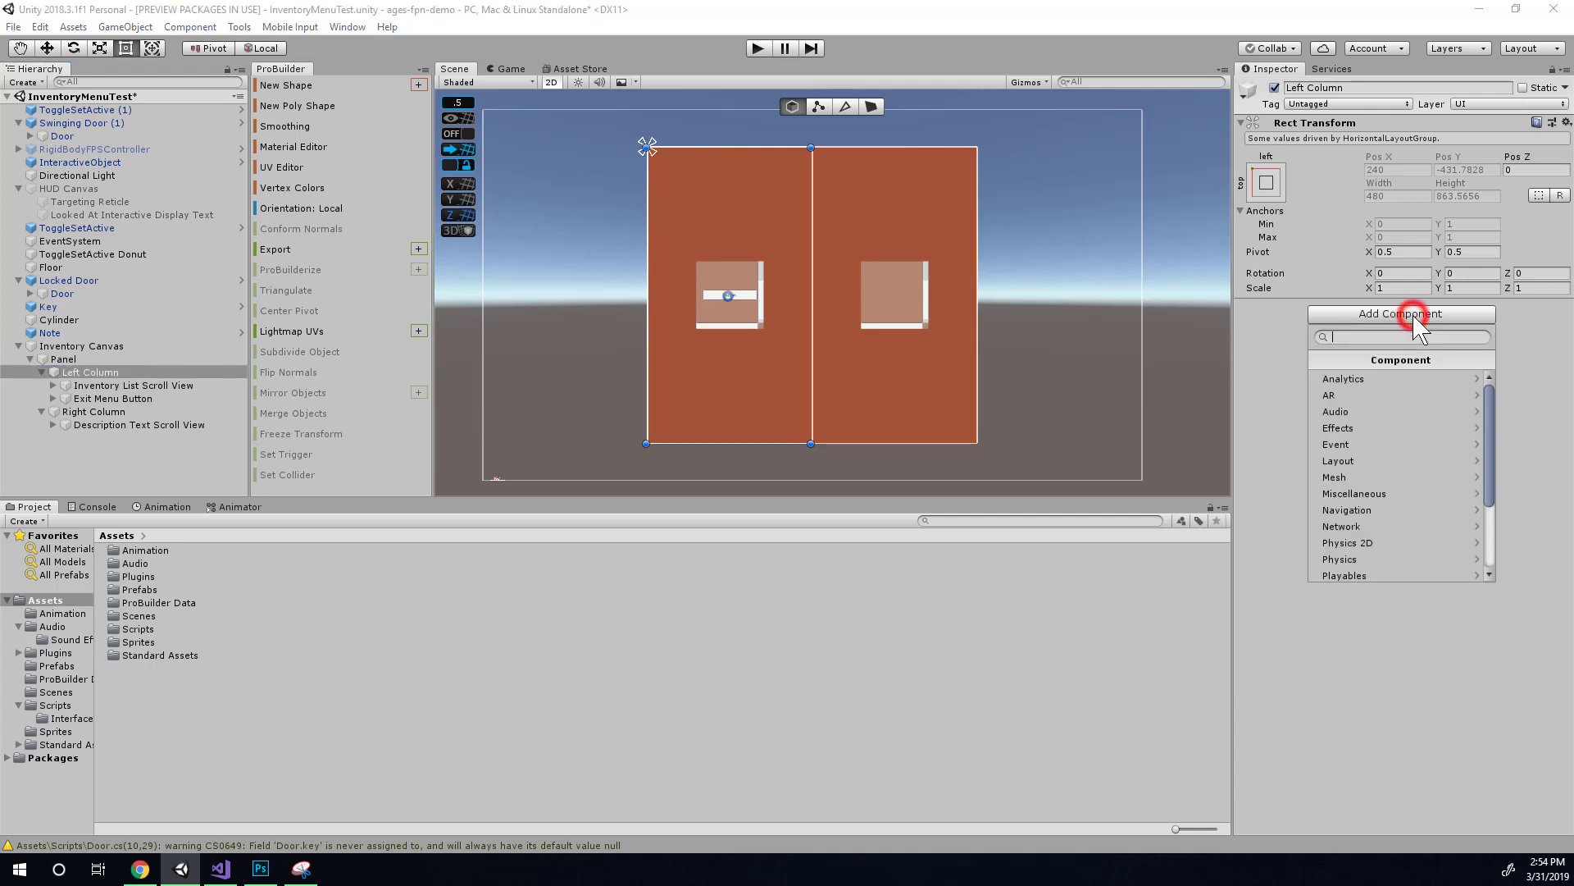
left_click(1403, 459)
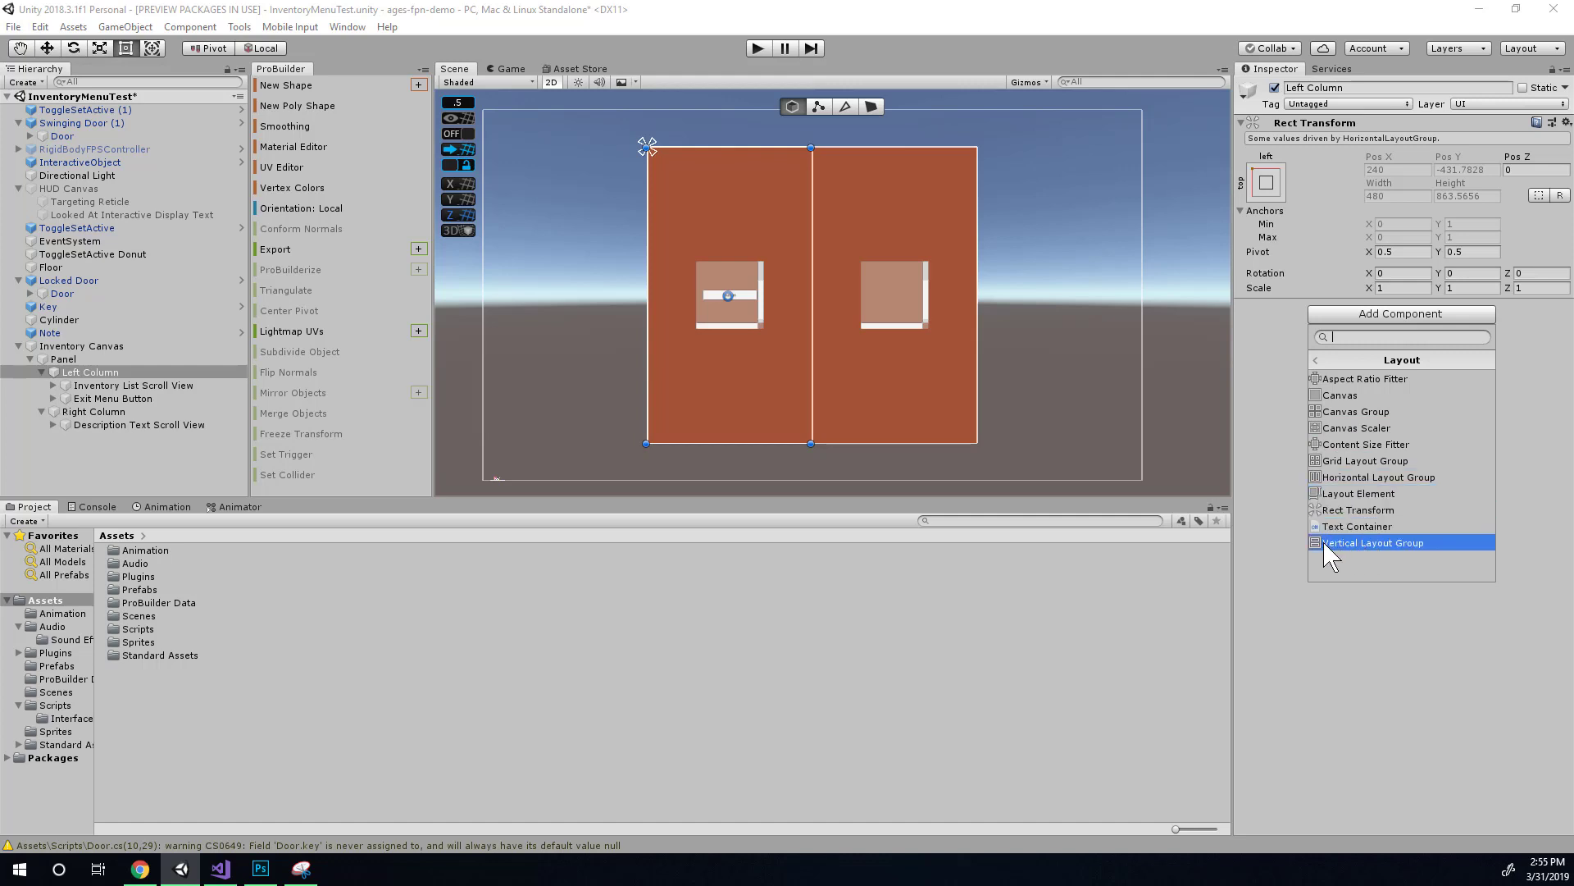
left_click(1345, 548)
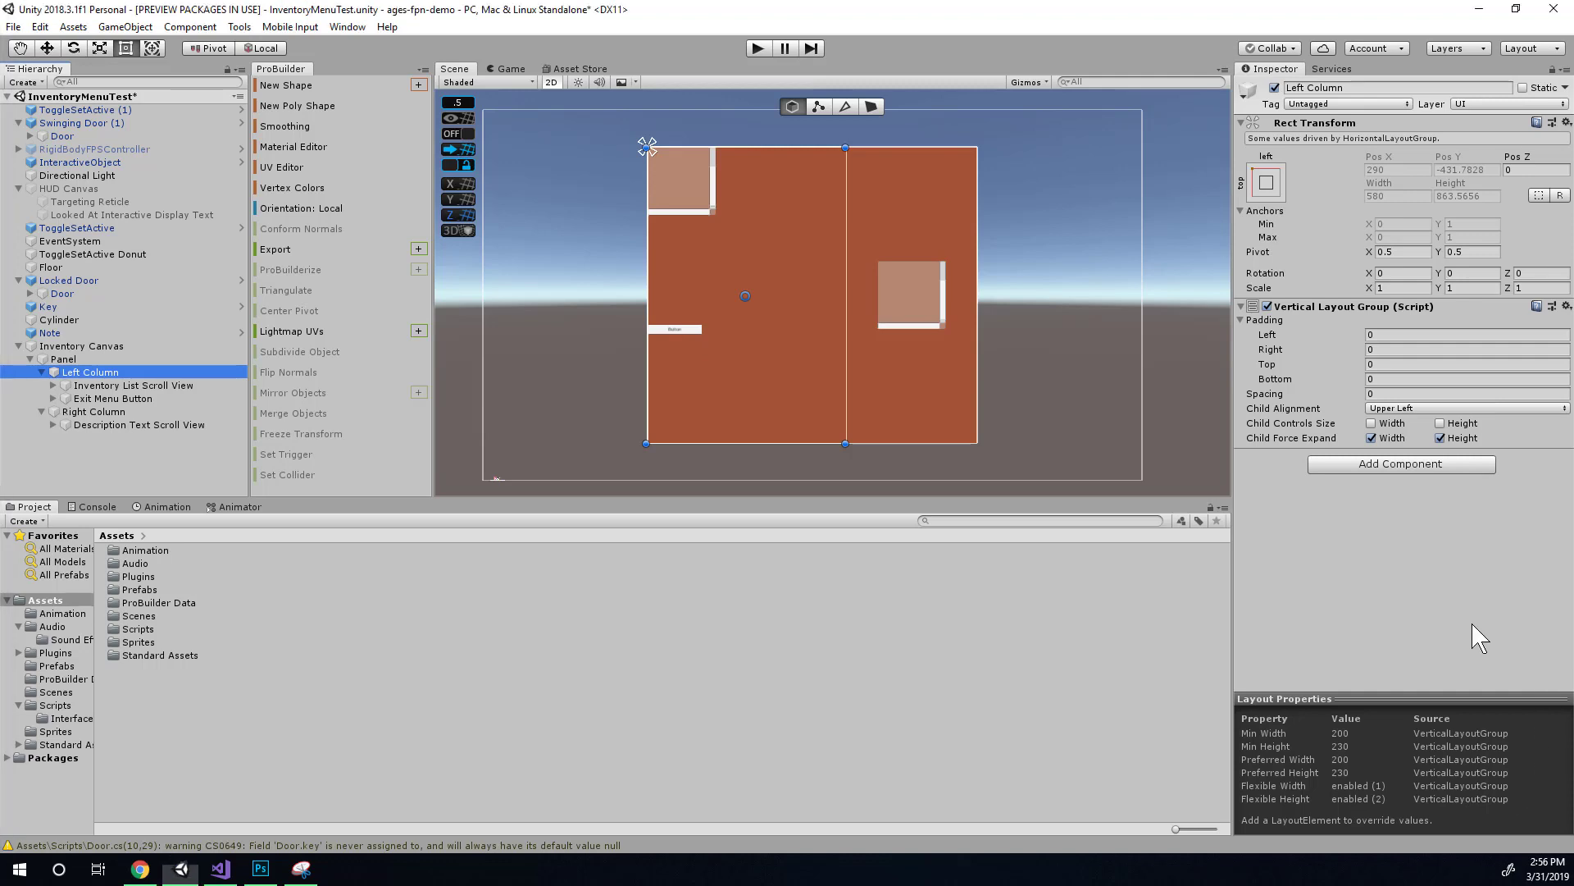
Consult the Chrome design document's mockup, and set both Top and Bottom padding of Left Column's Vertical Layout Group to 10
key("alt+Tab")
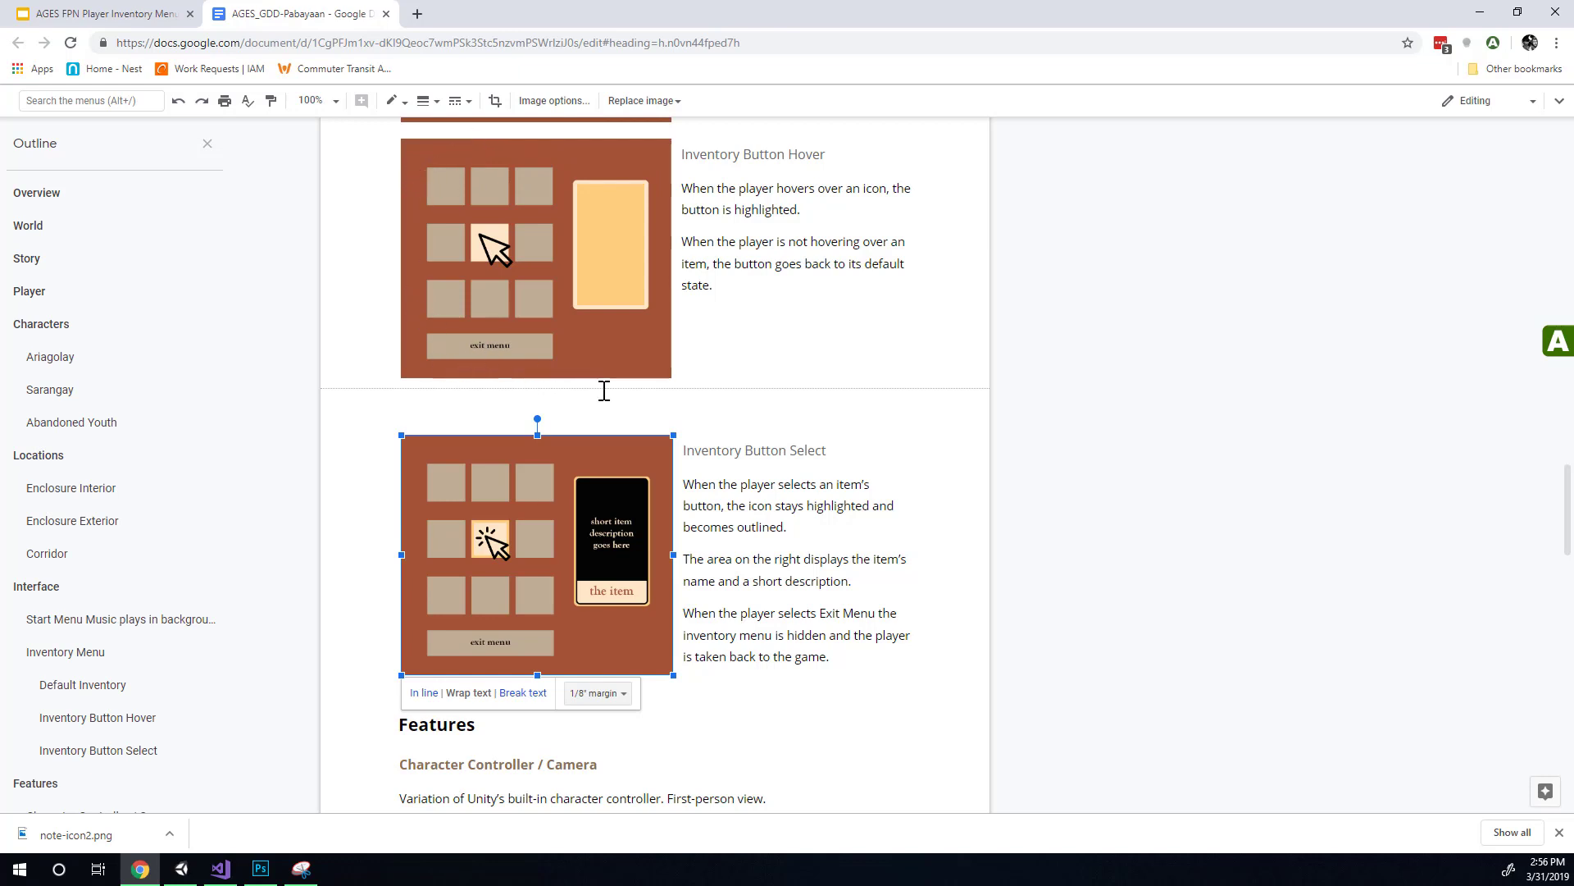
key("alt+Tab")
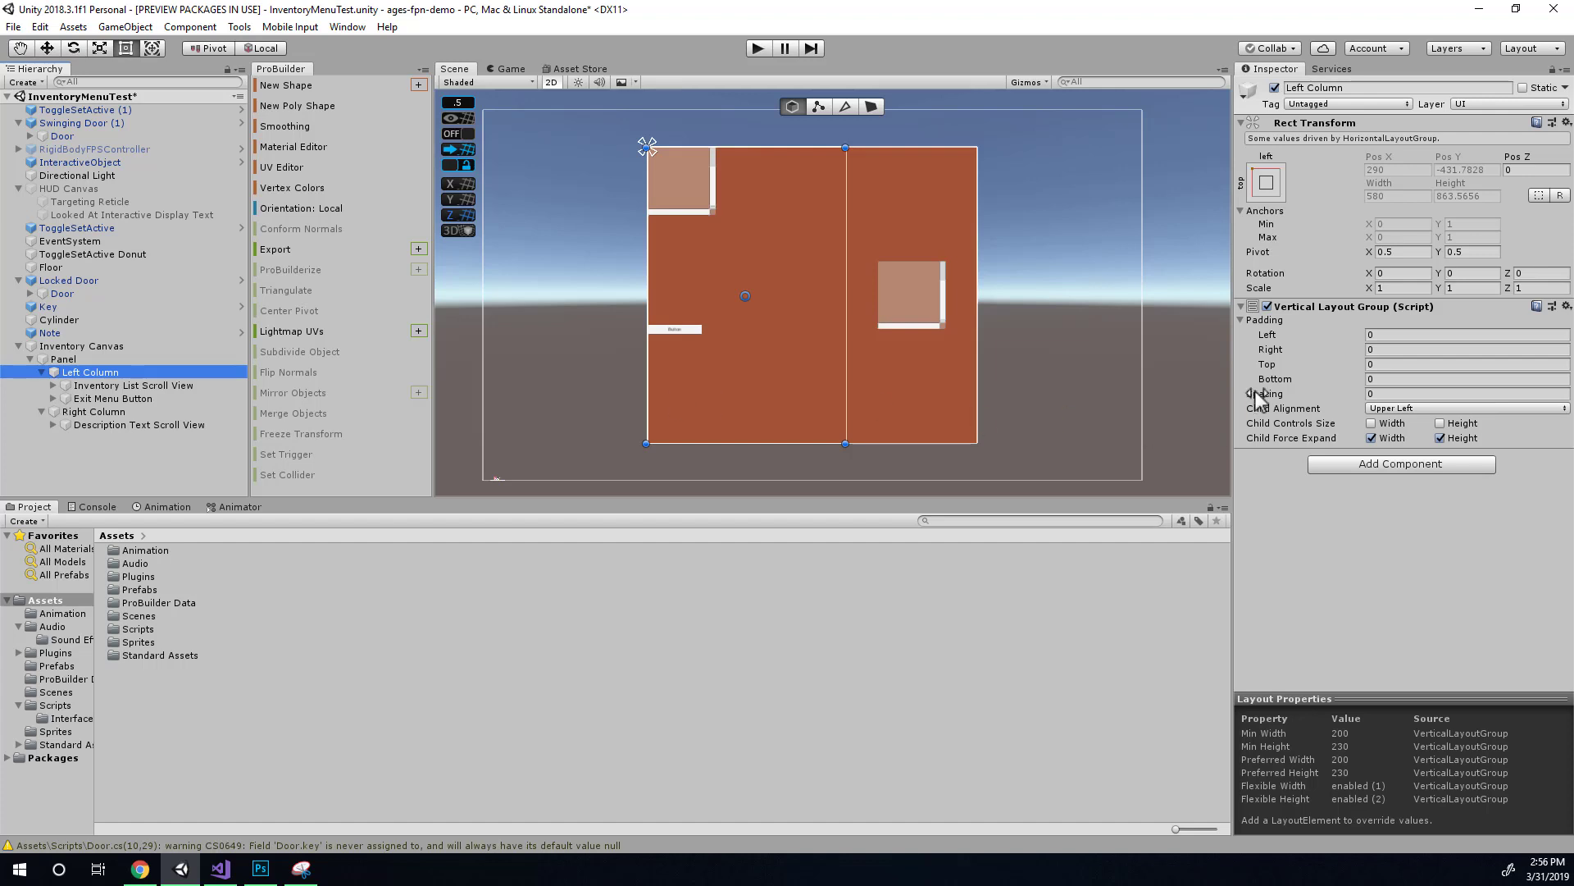
left_click(1275, 319)
left_click(1276, 320)
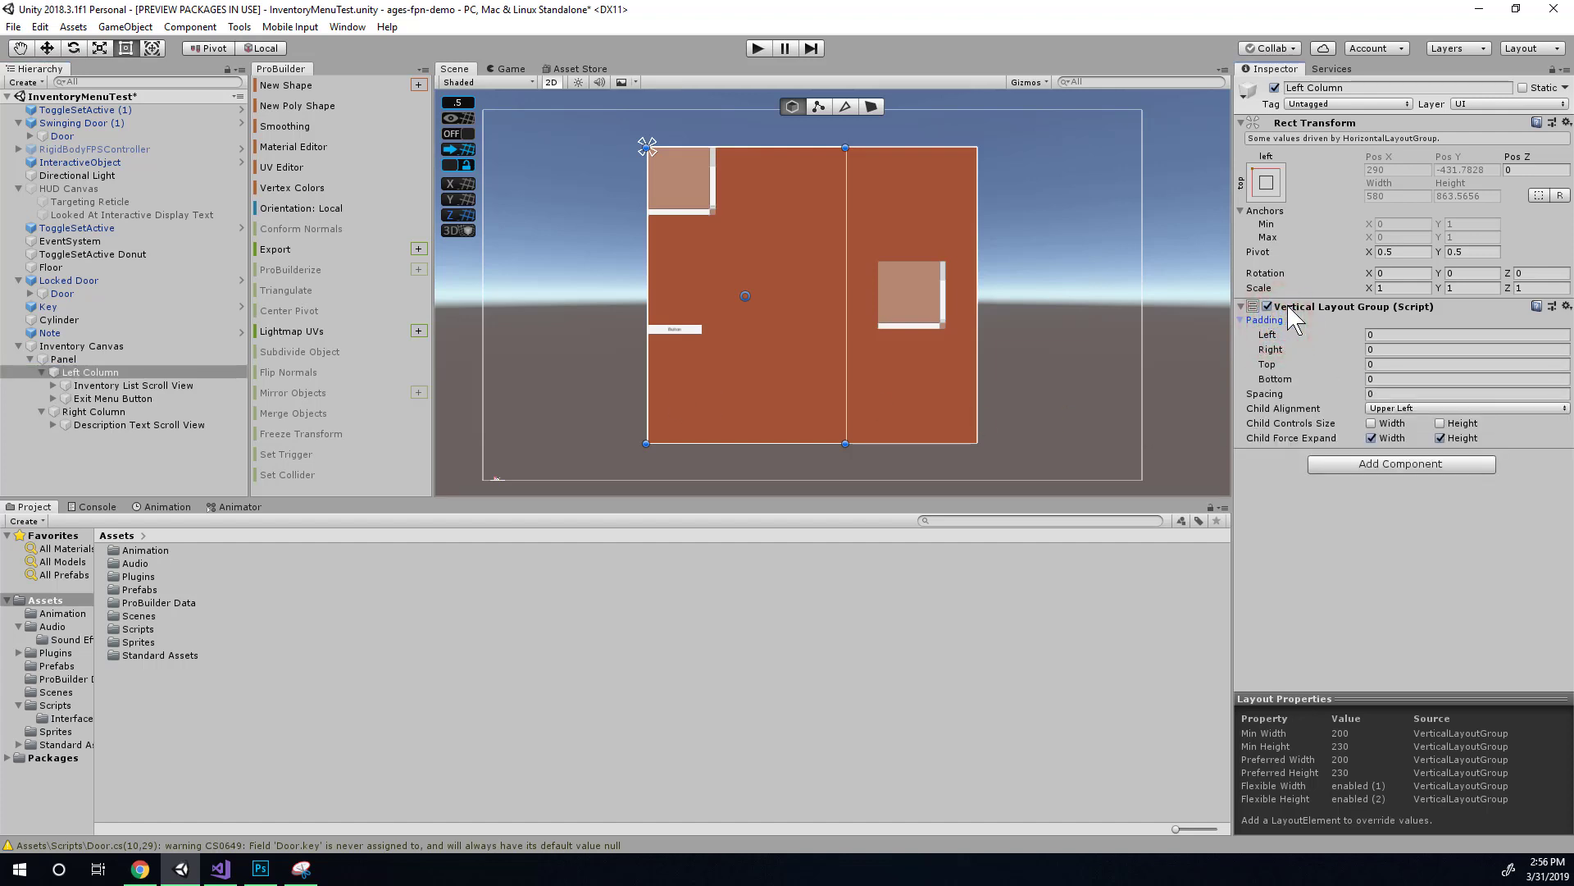
left_click(1412, 360)
type("10")
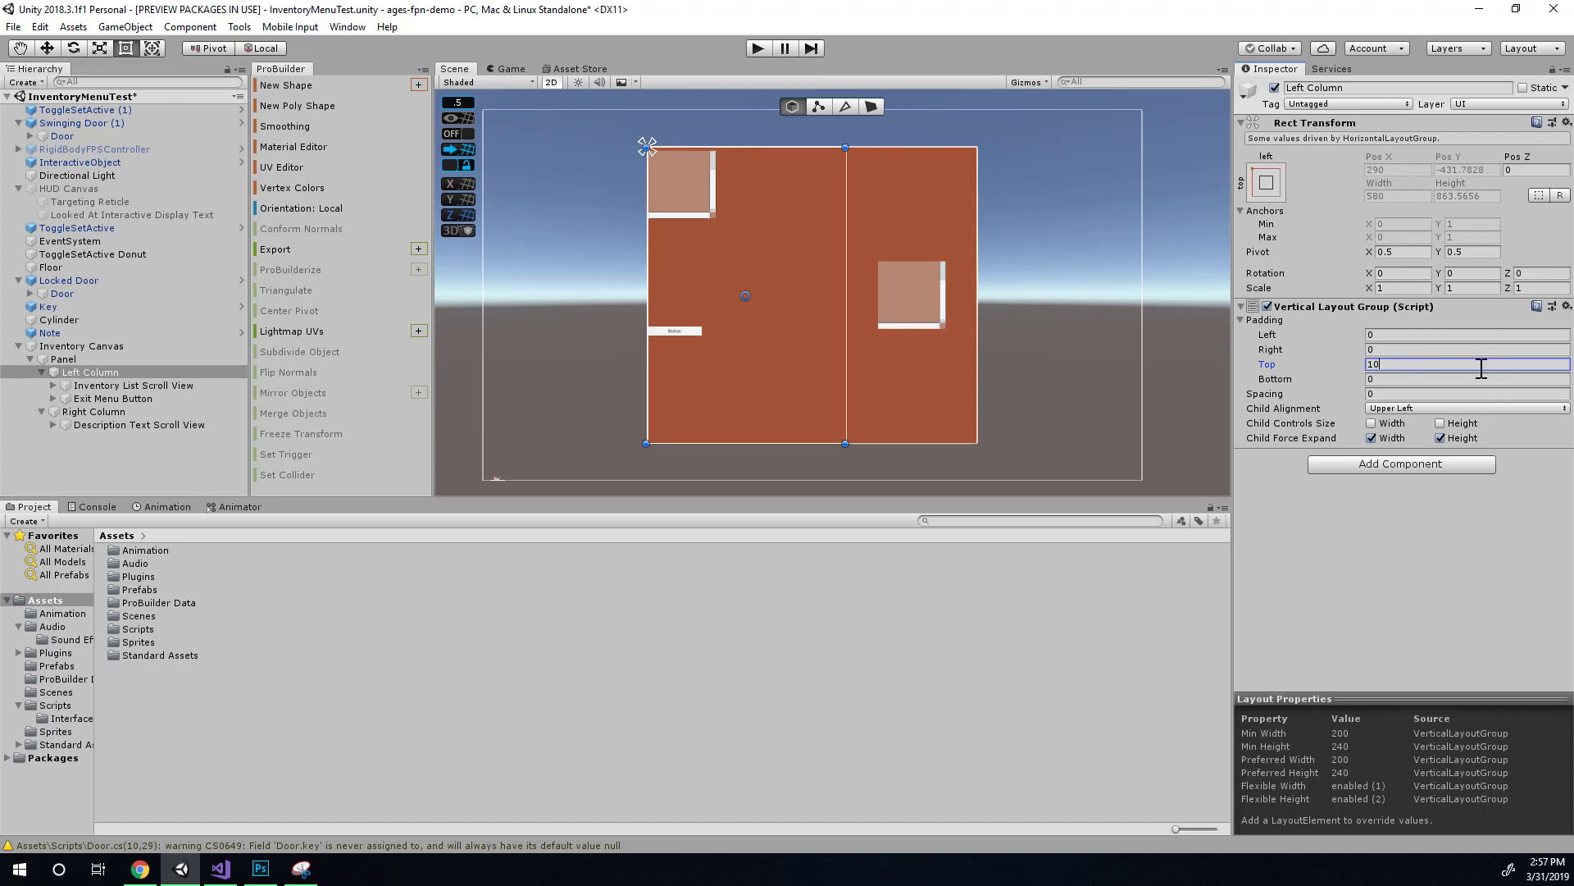
left_click(1447, 379)
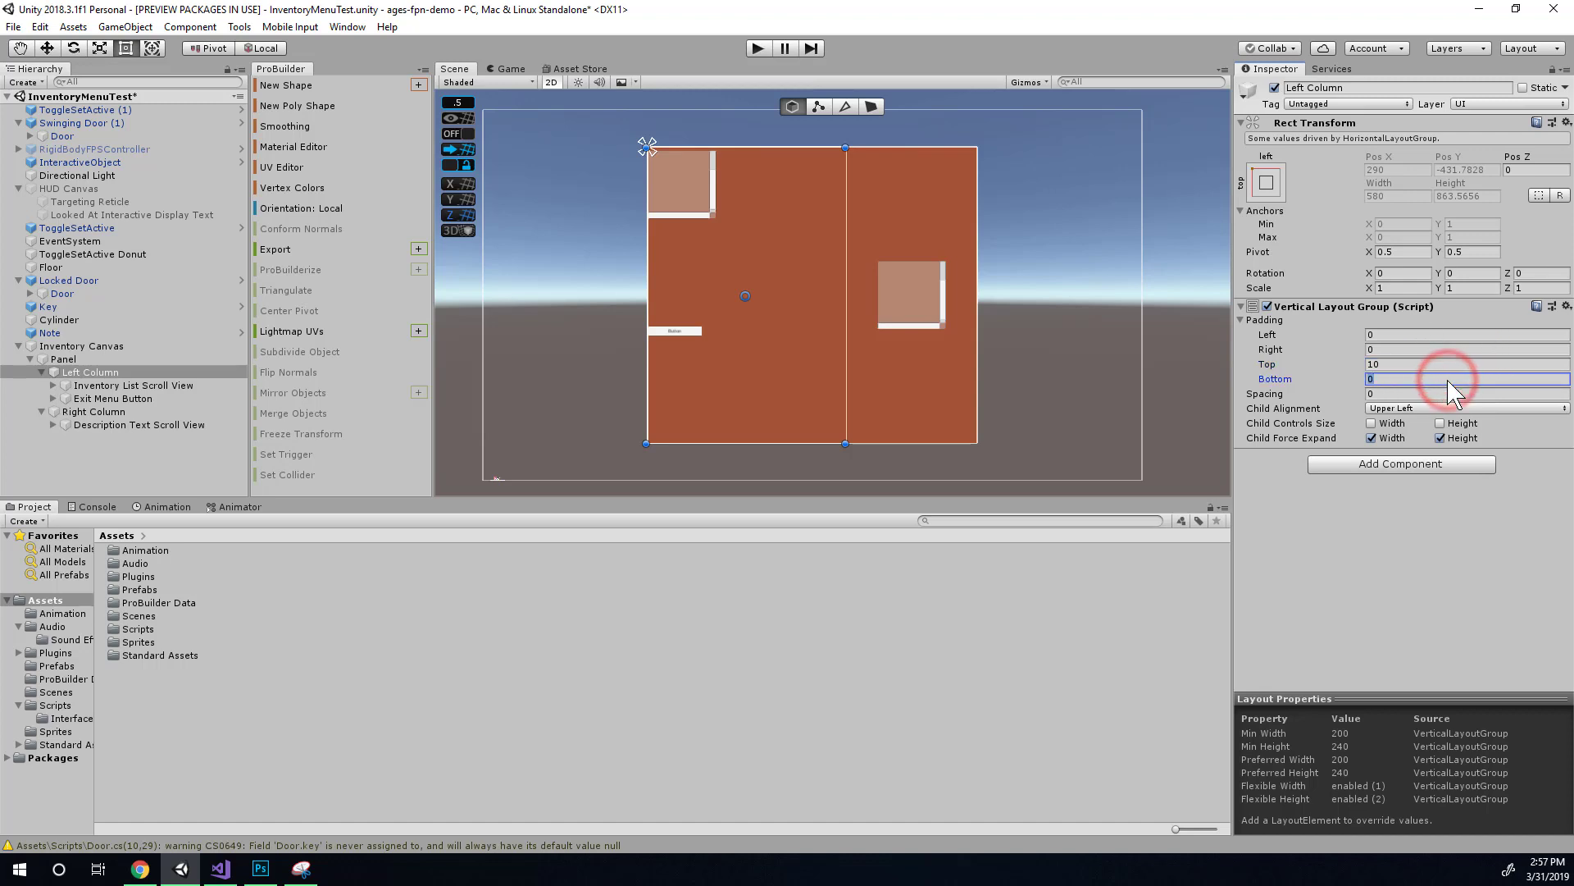
type("10")
key("Tab")
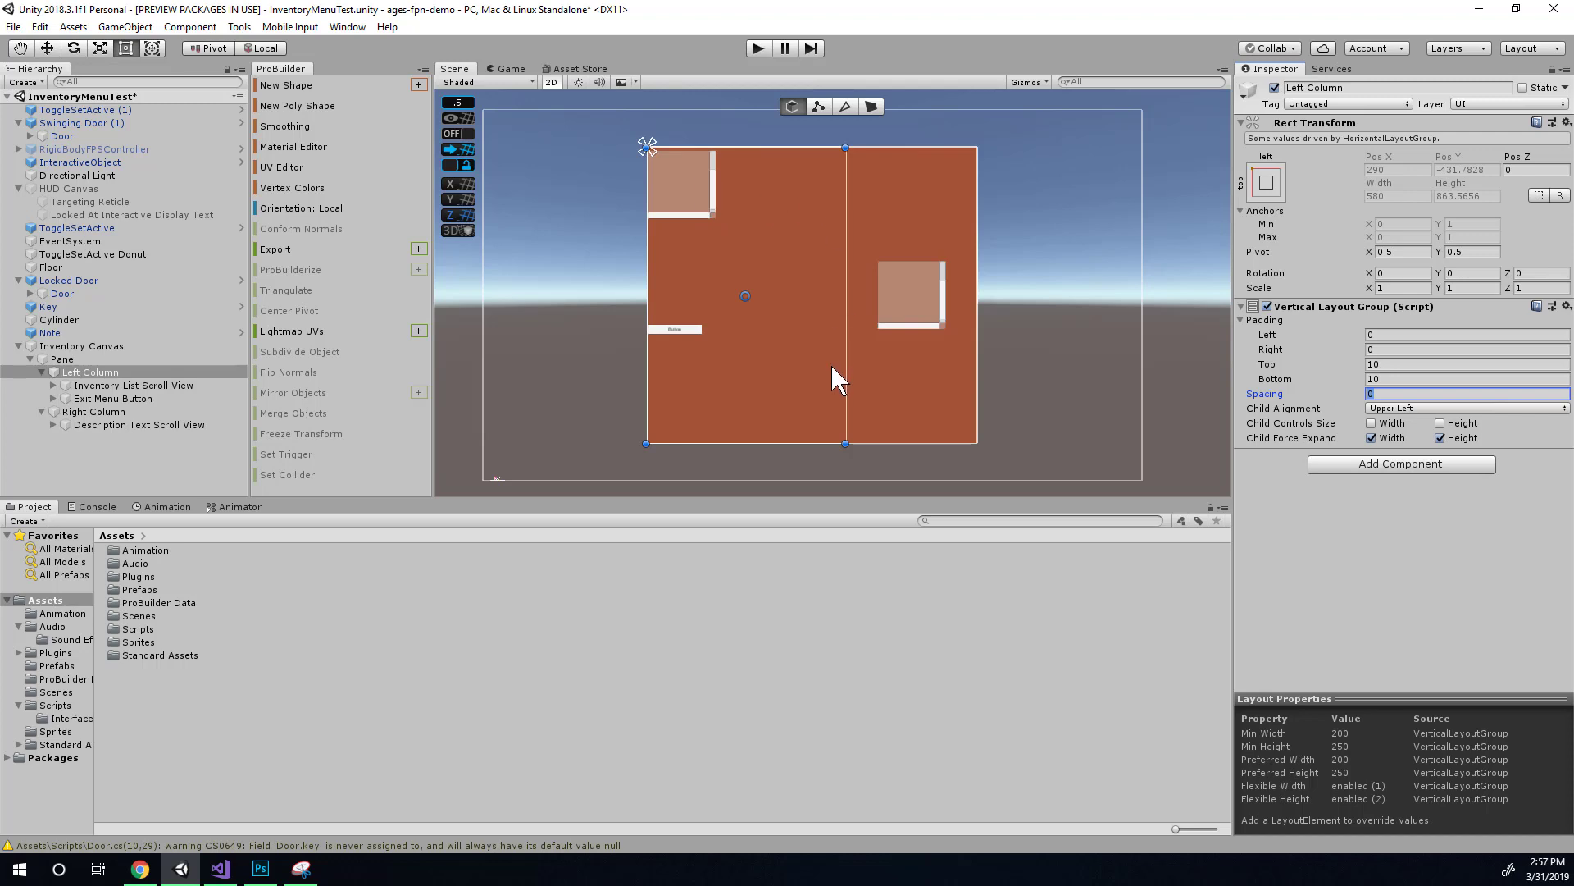
Resize Inventory List Scroll View to a width of 475 and a height of 600, and compare it with the Chrome design document's mockup
left_click(144, 385)
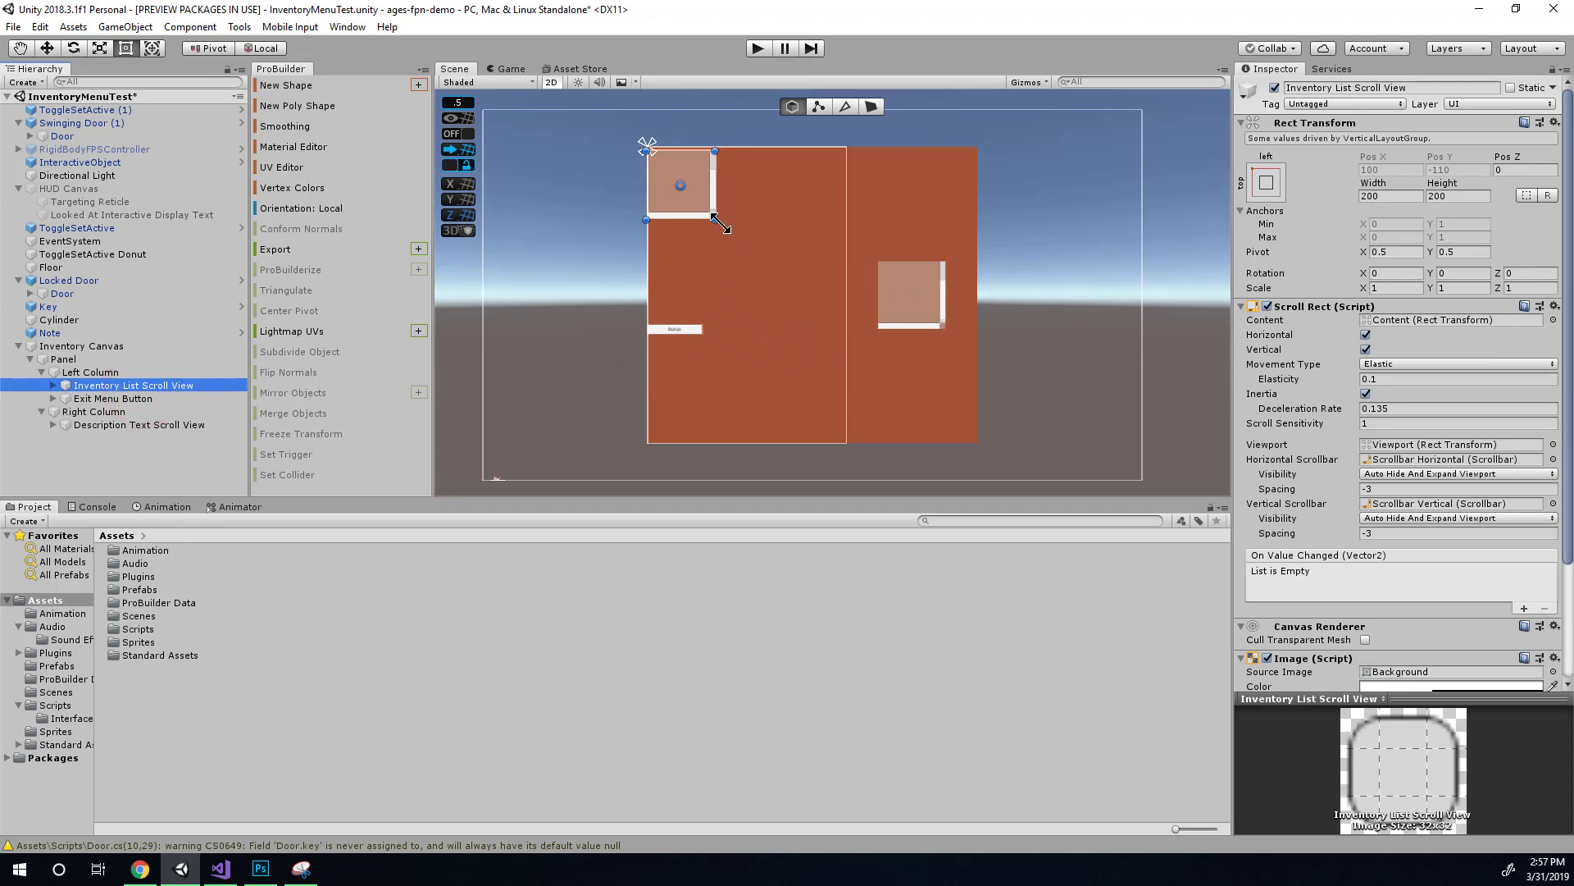
left_click_drag(718, 222, 835, 351)
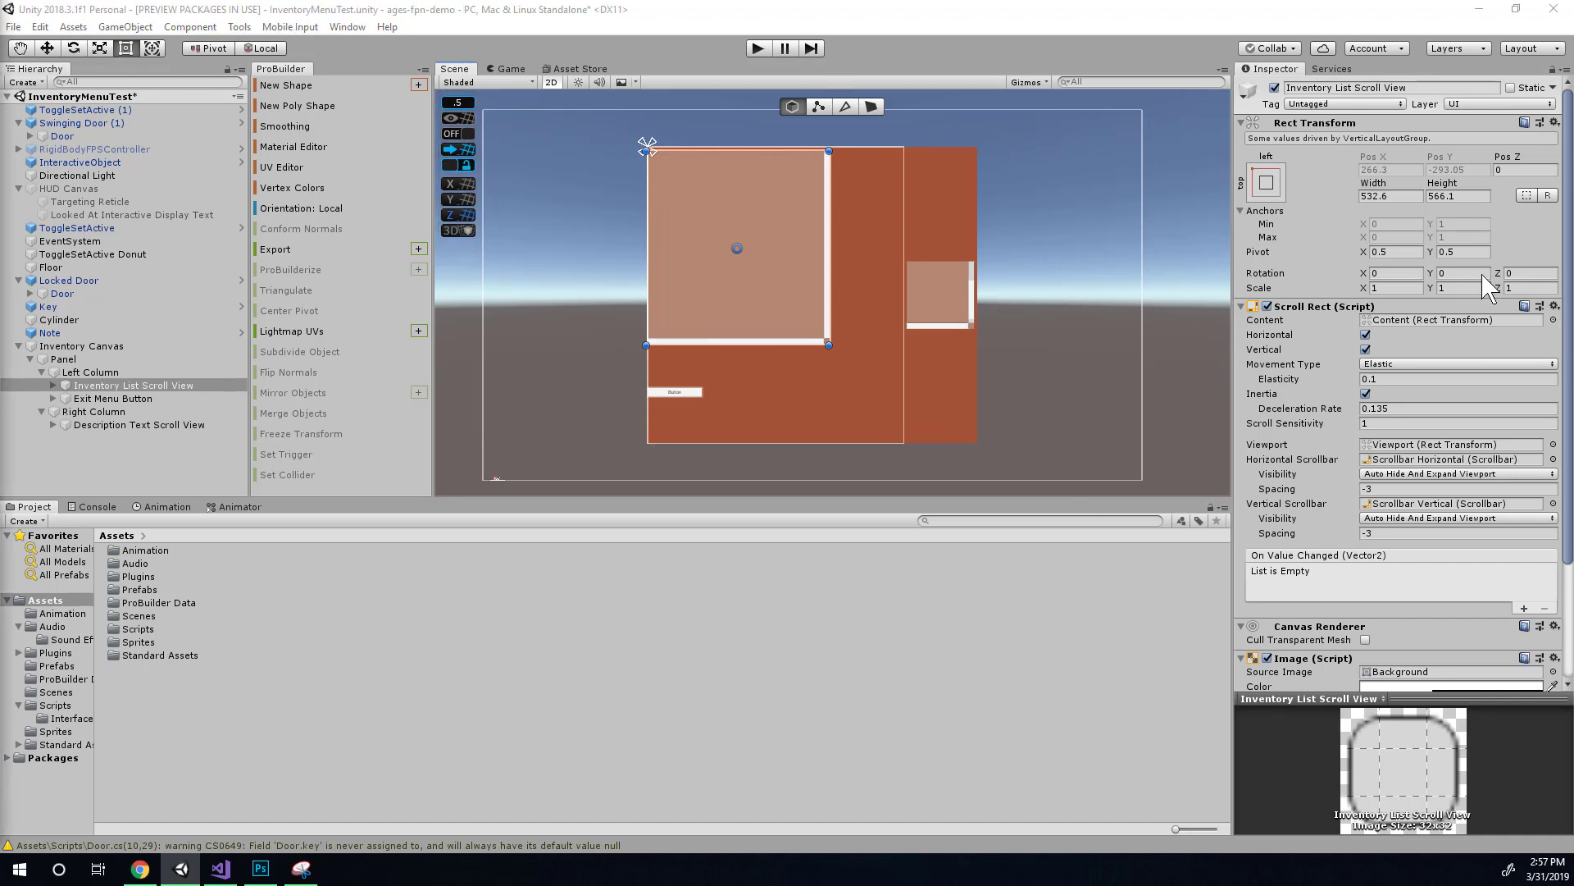
left_click(1372, 195)
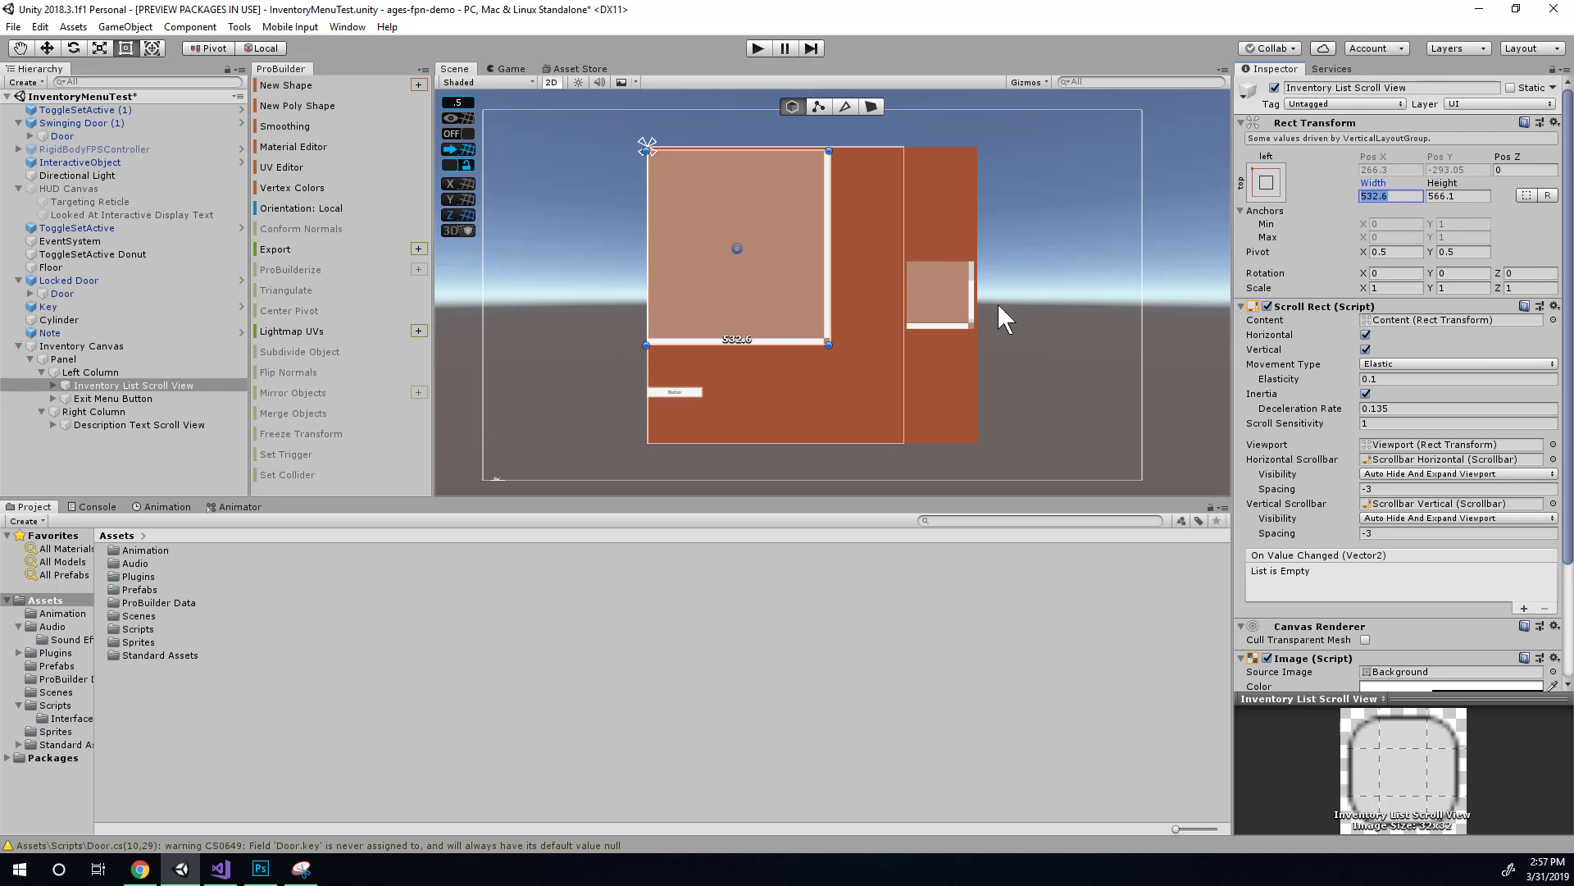
type("475")
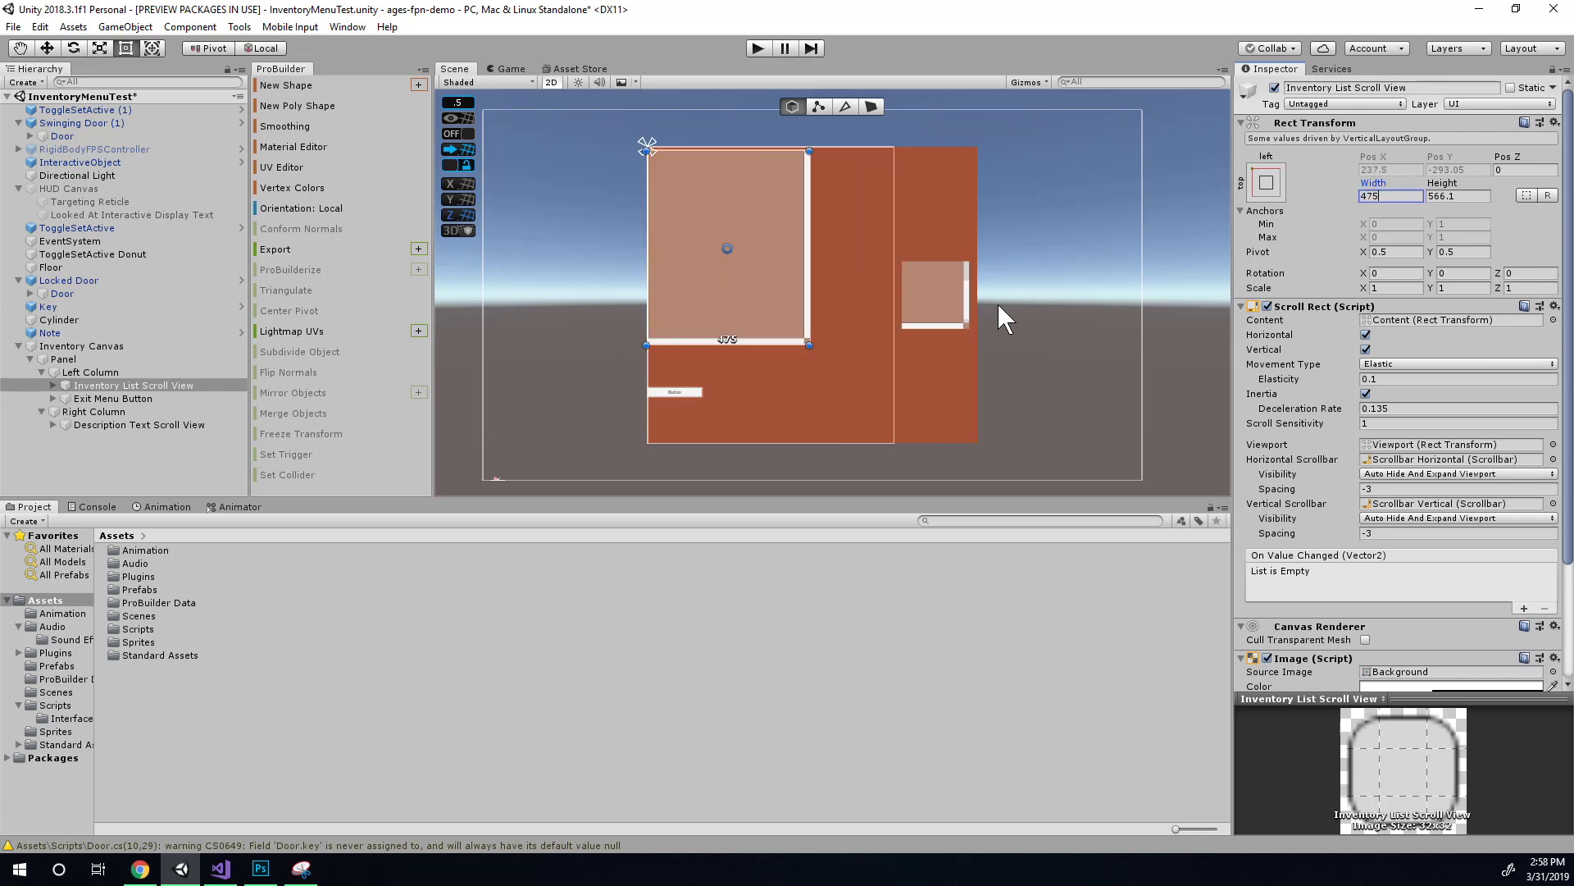
key("Tab")
type("600")
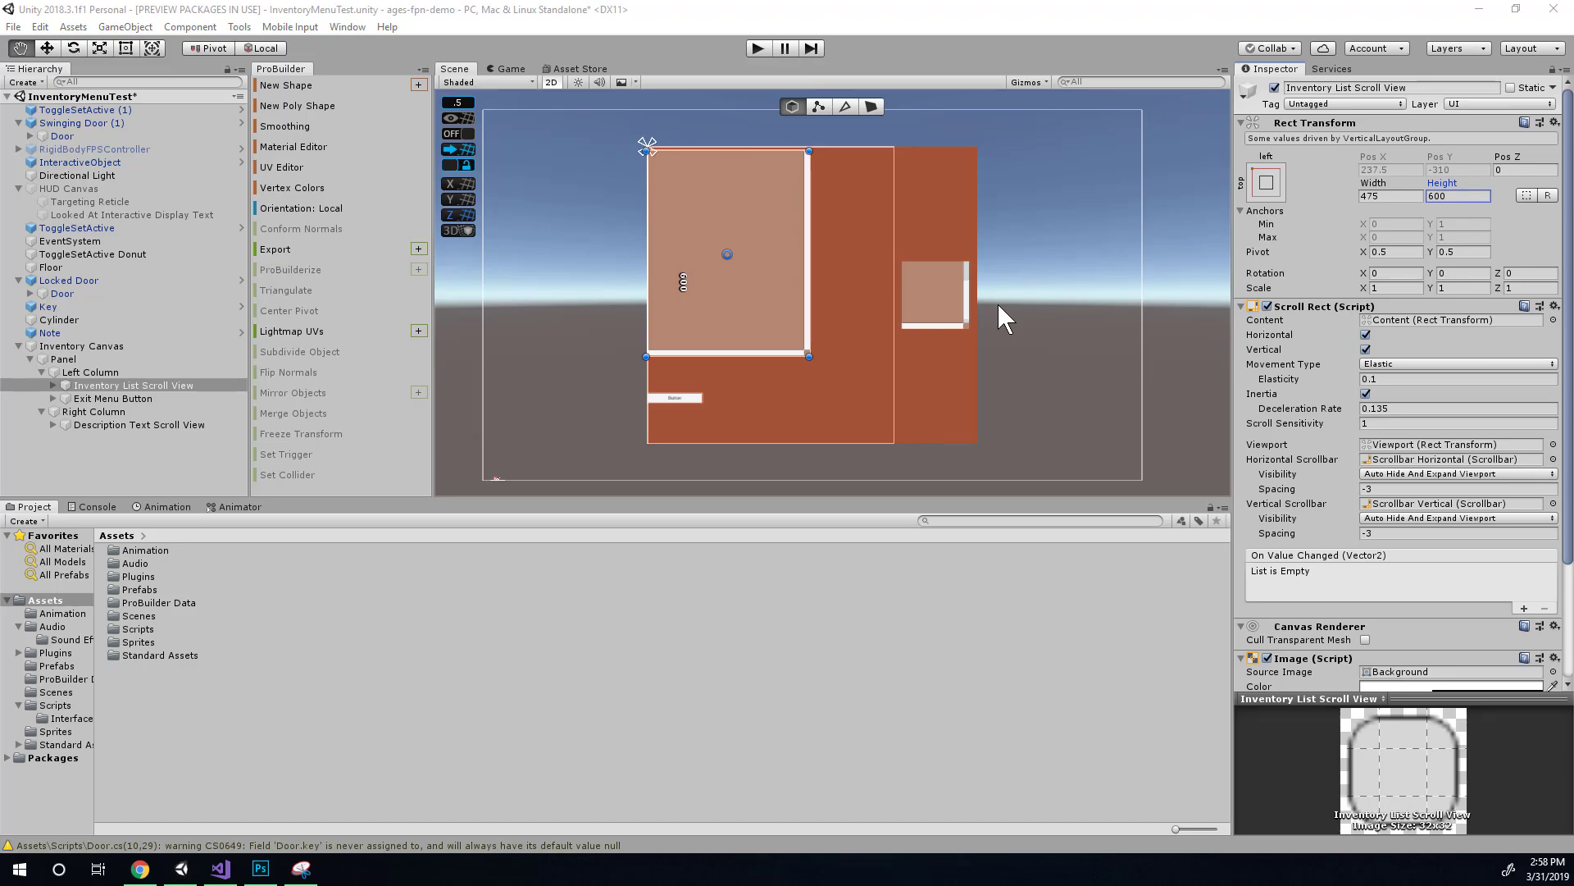
key("alt+Tab")
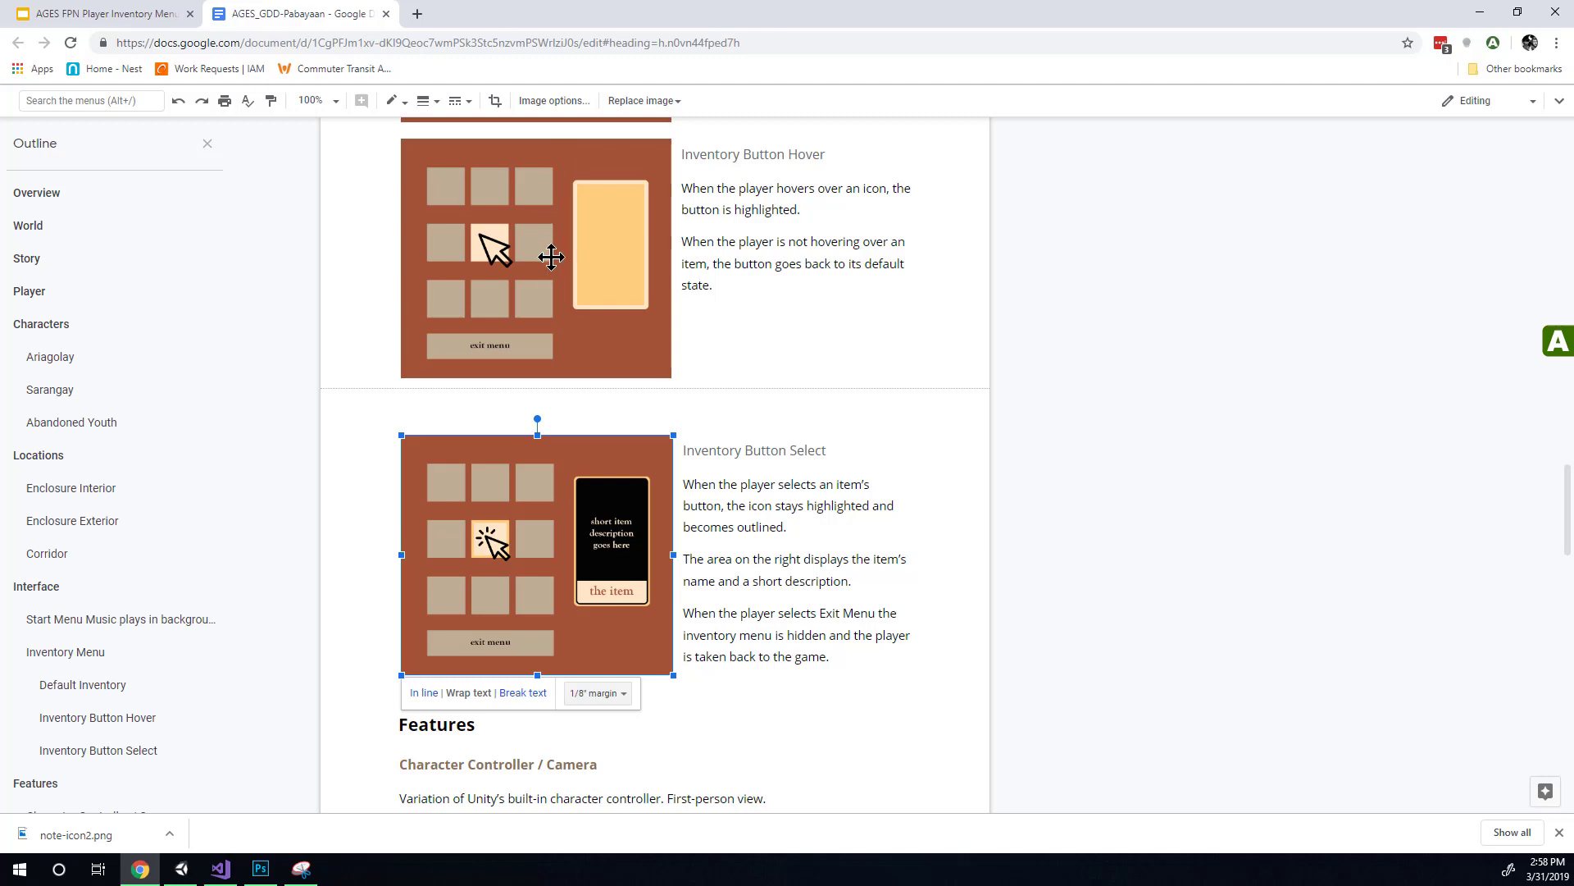
key("alt+Tab")
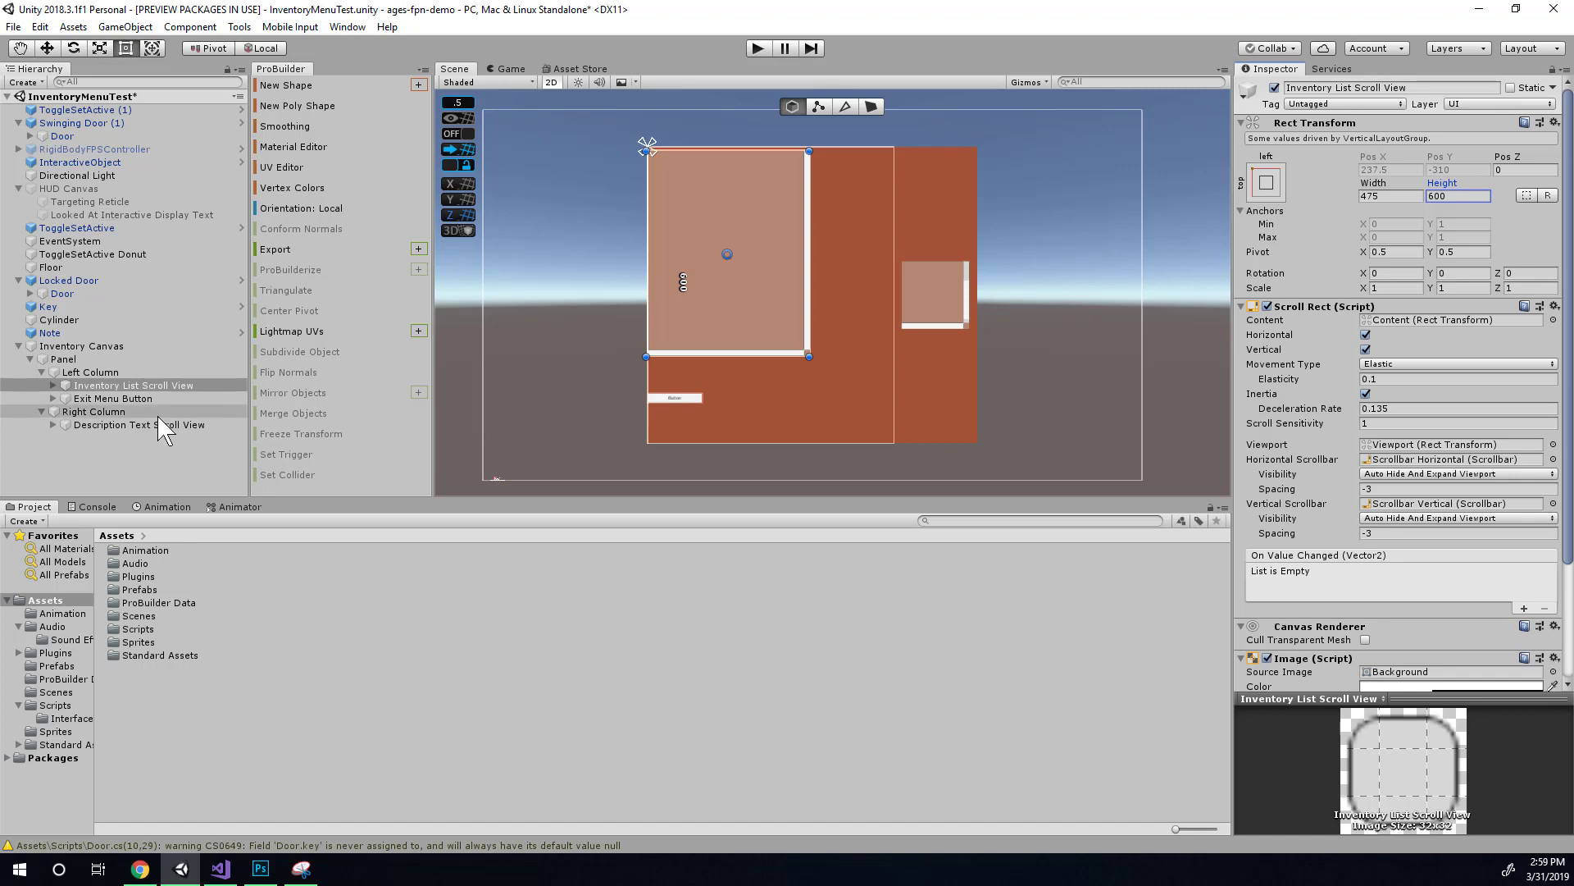
Set the Exit Menu Button's width to 475 to match Inventory List Scroll View
left_click(141, 400)
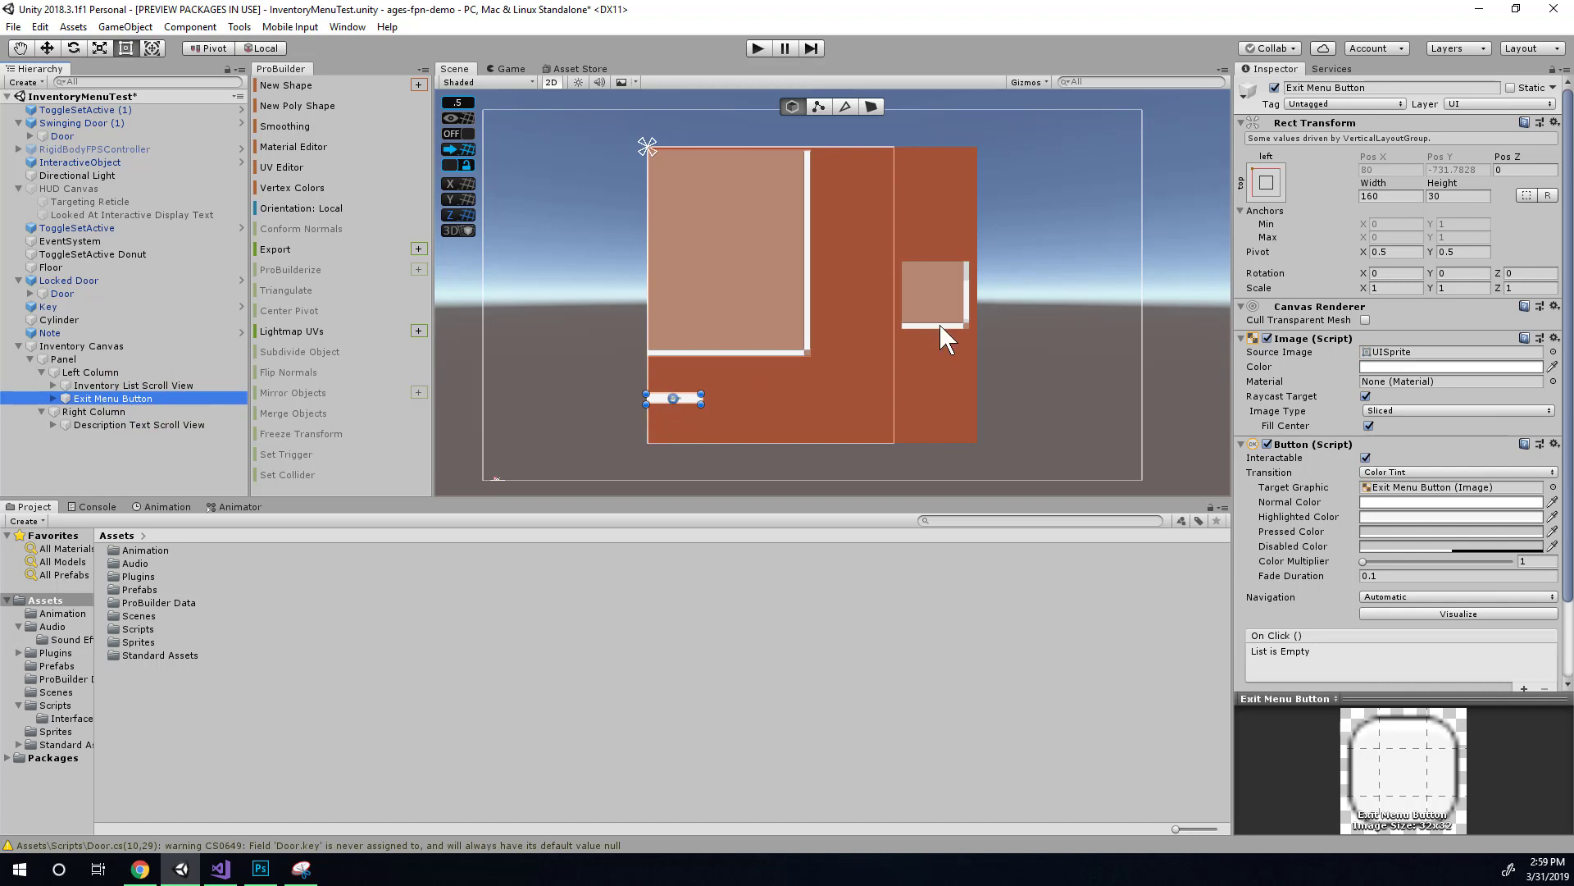
left_click(1410, 197)
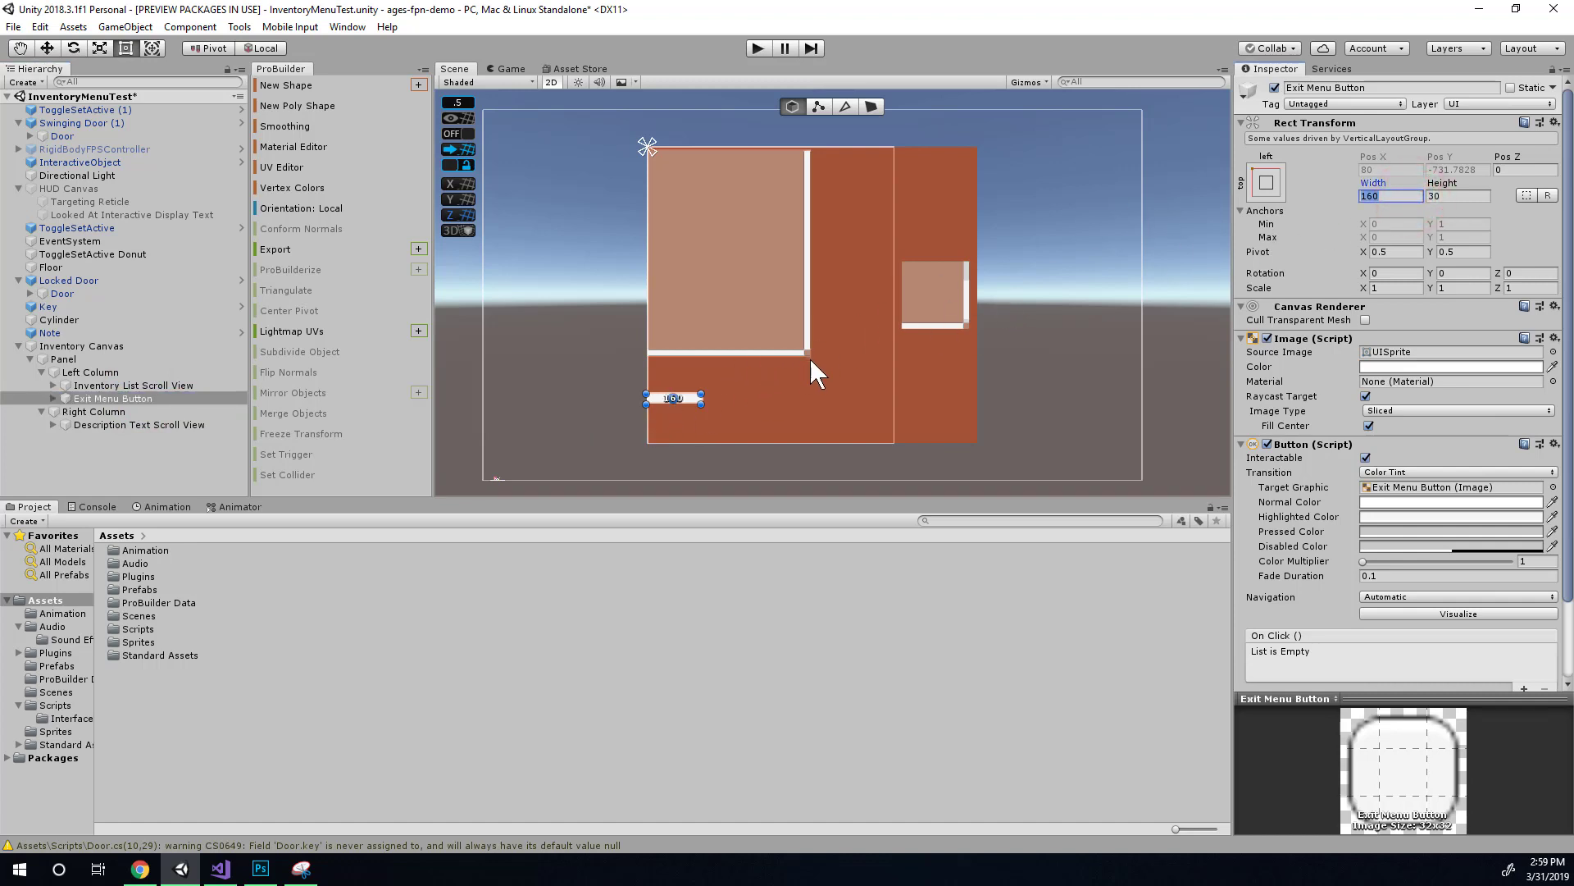
left_click(150, 383)
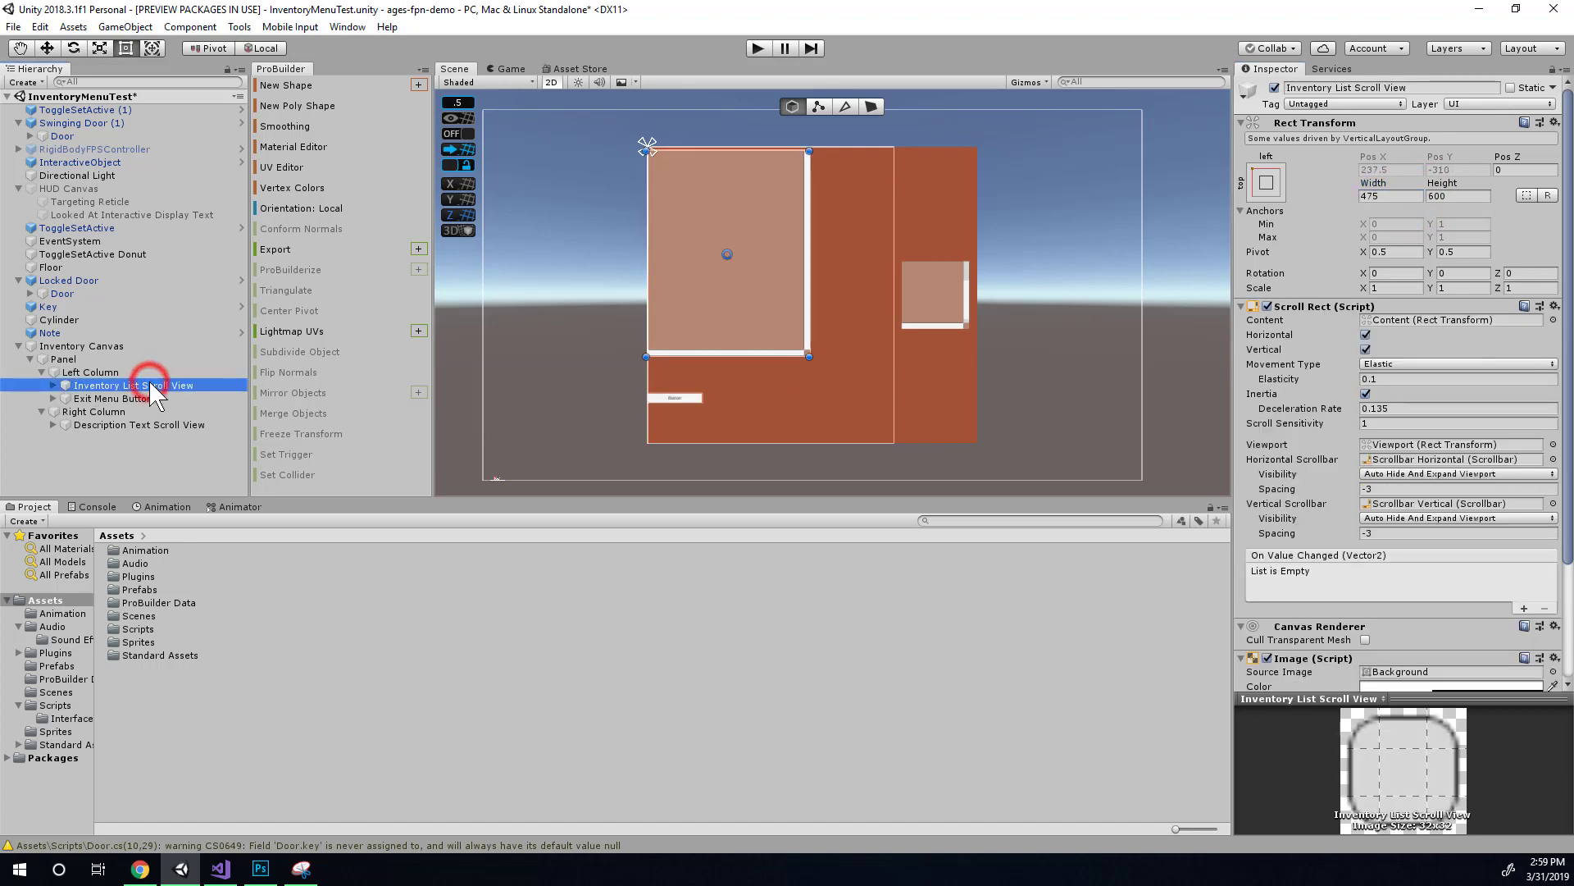
left_click(138, 399)
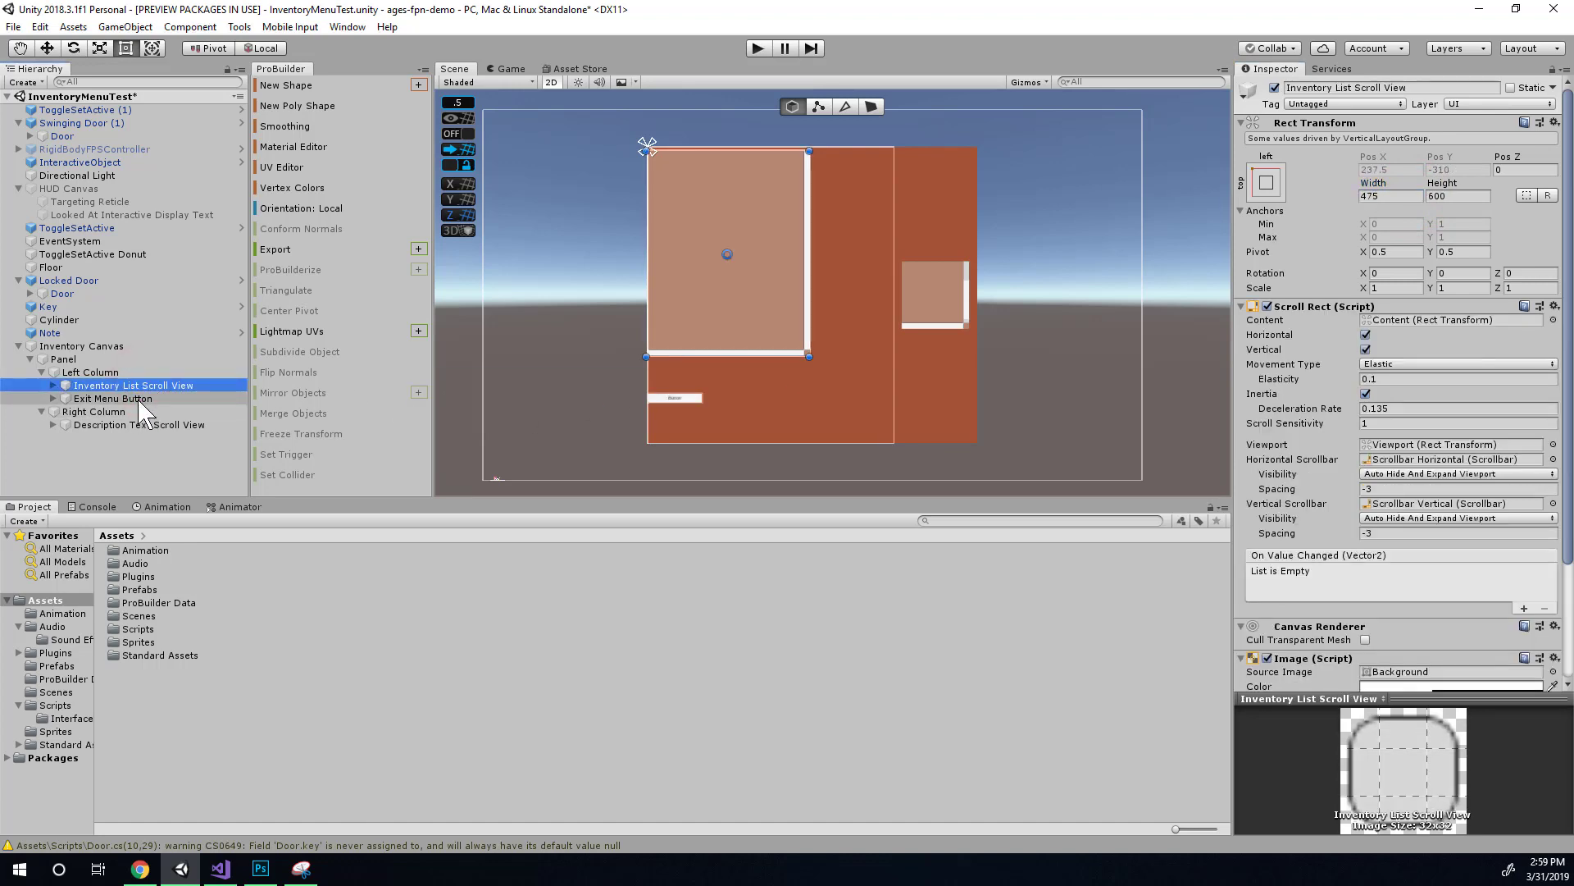
left_click(1392, 196)
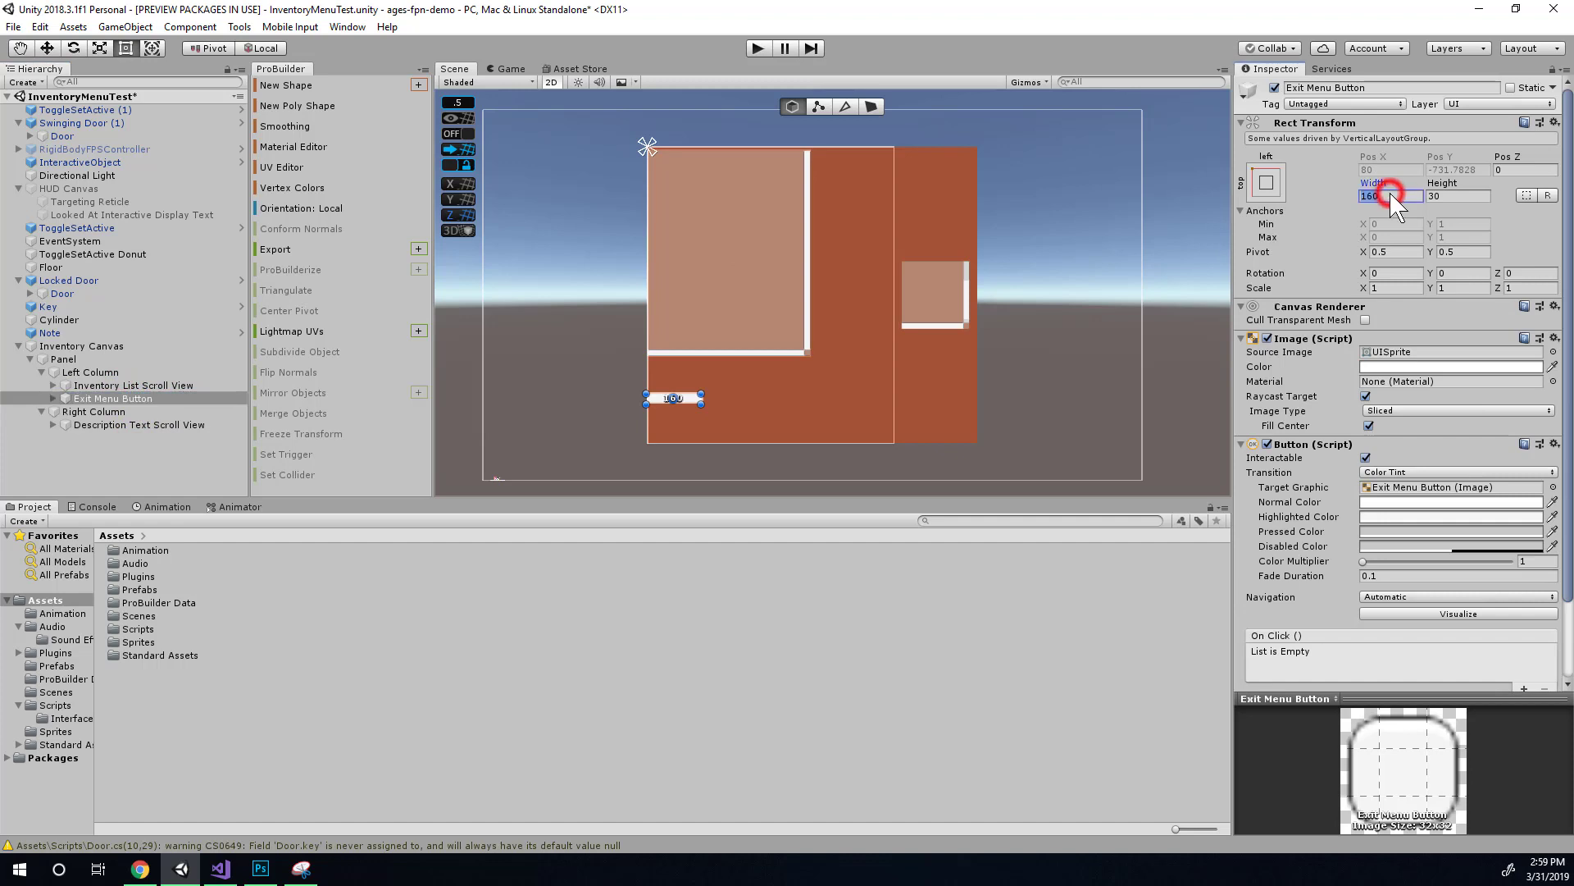
type("475")
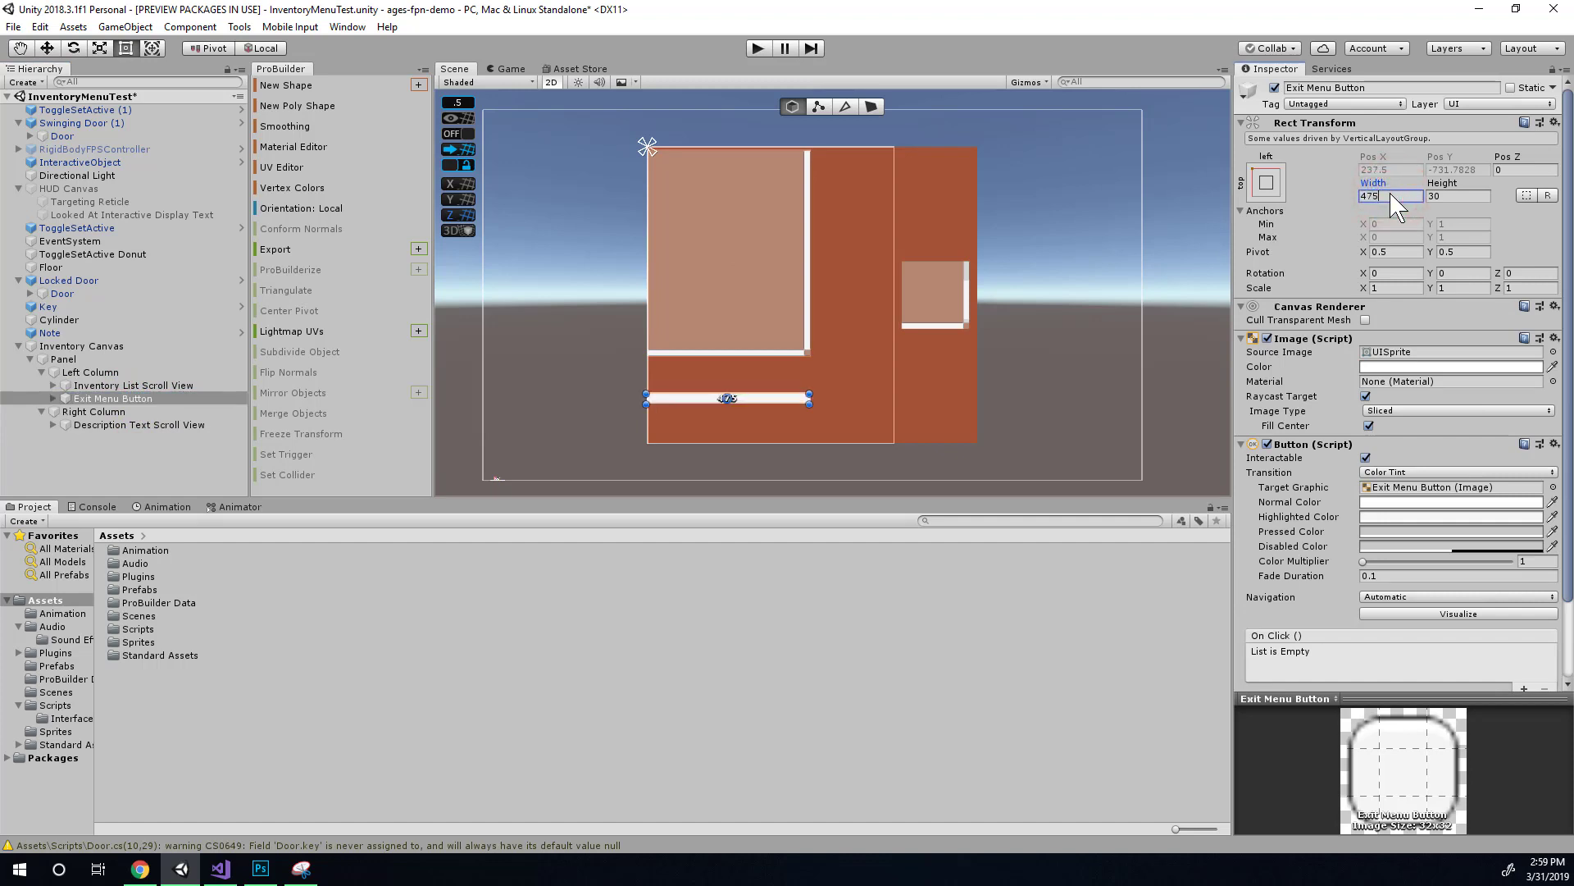
Try a height of 50 for the Exit Menu Button, checking its proportions in the Game view
left_click(1445, 194)
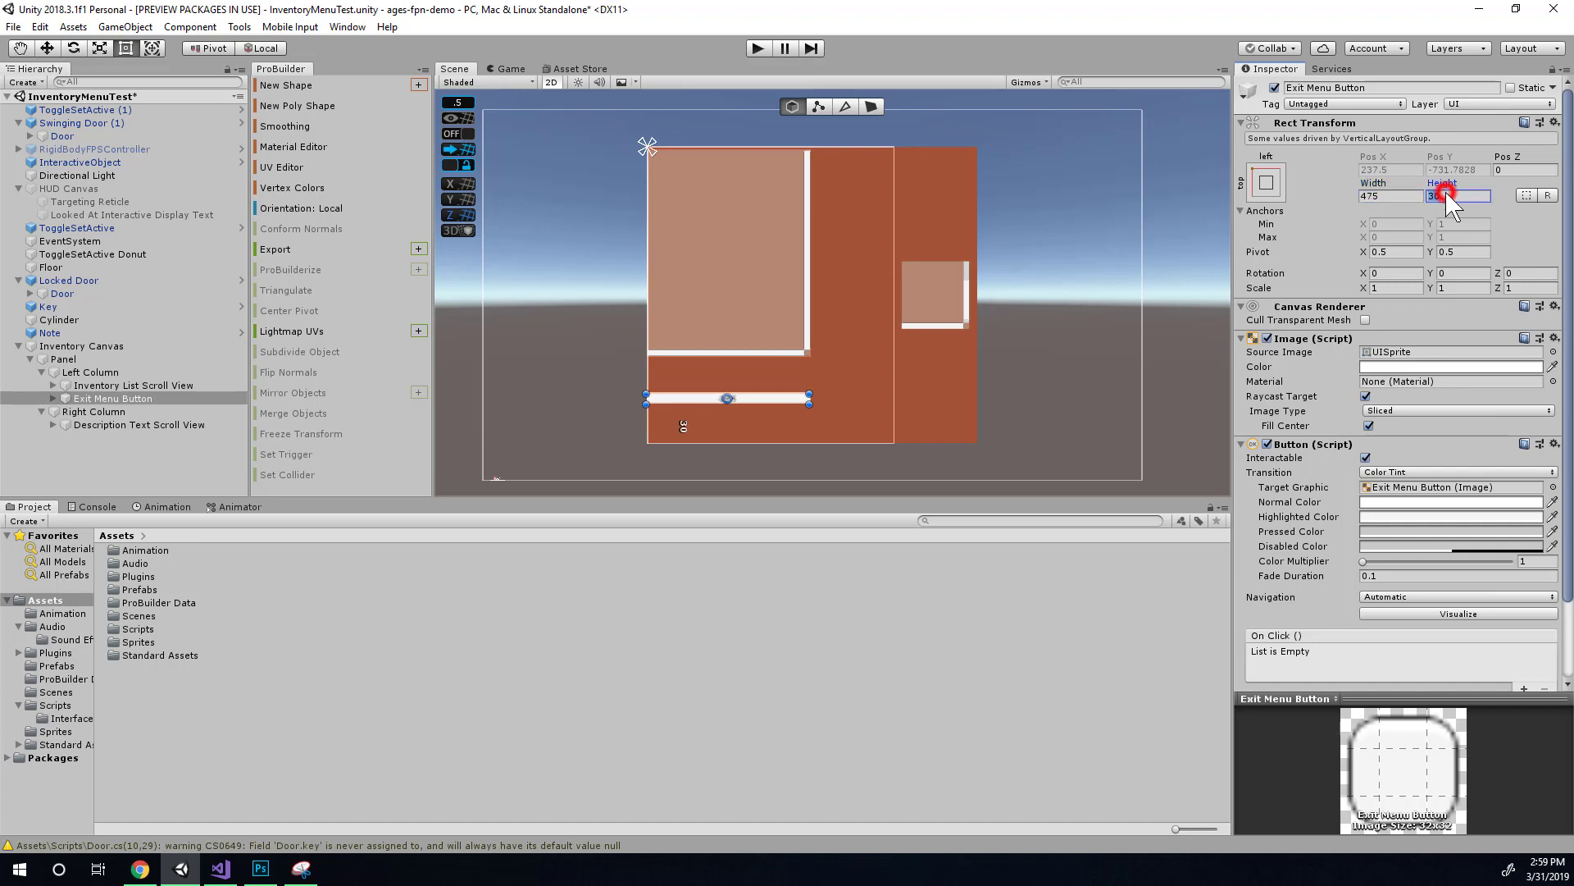
left_click_drag(1436, 182, 240, 179)
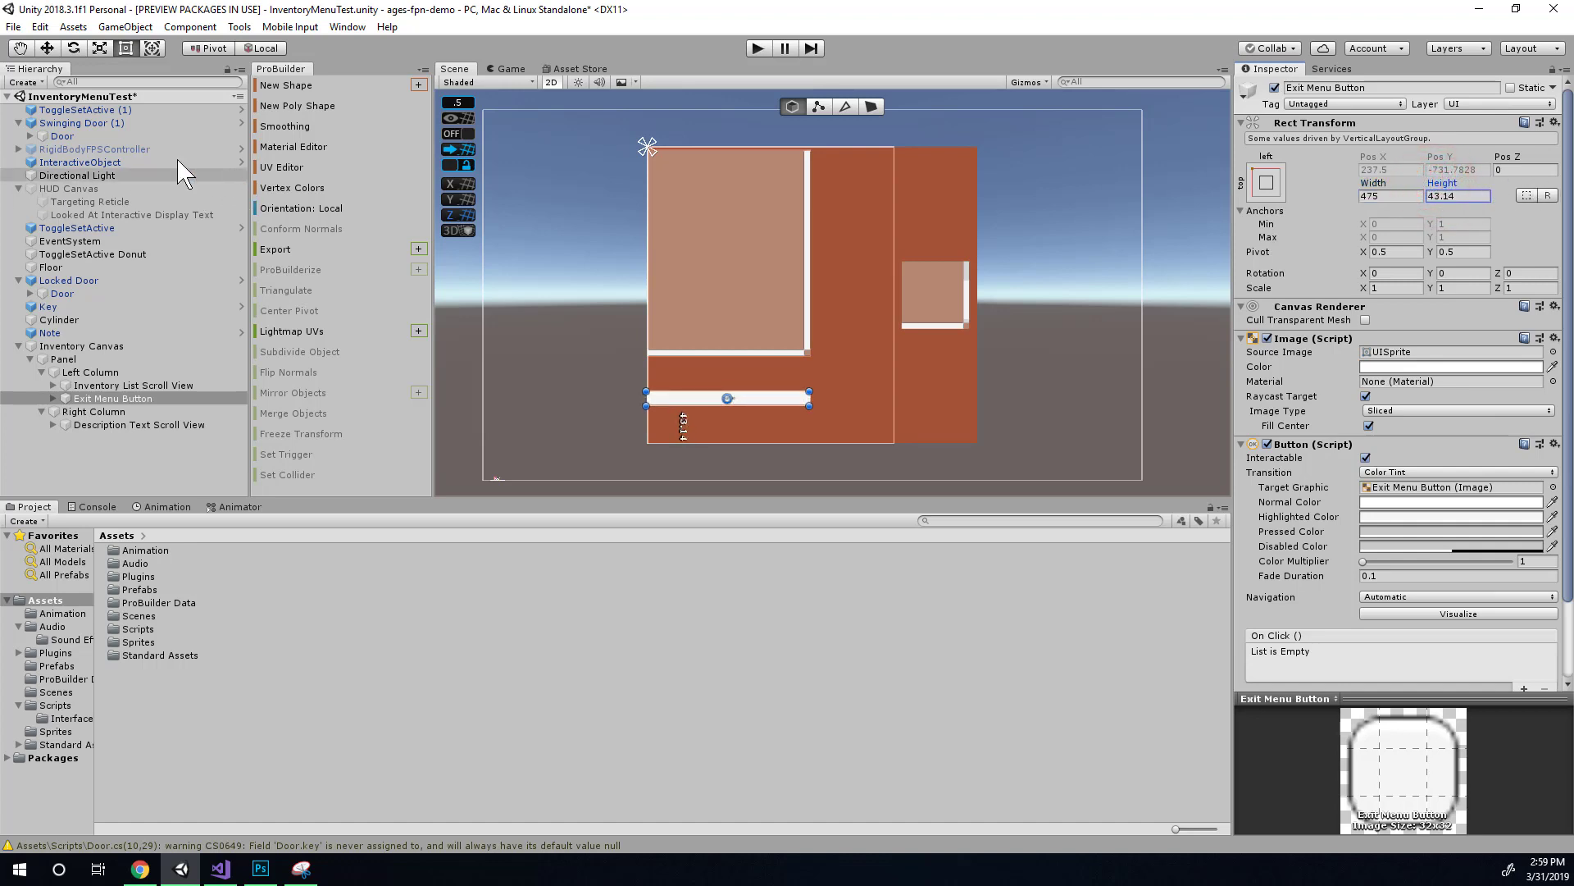
left_click(512, 69)
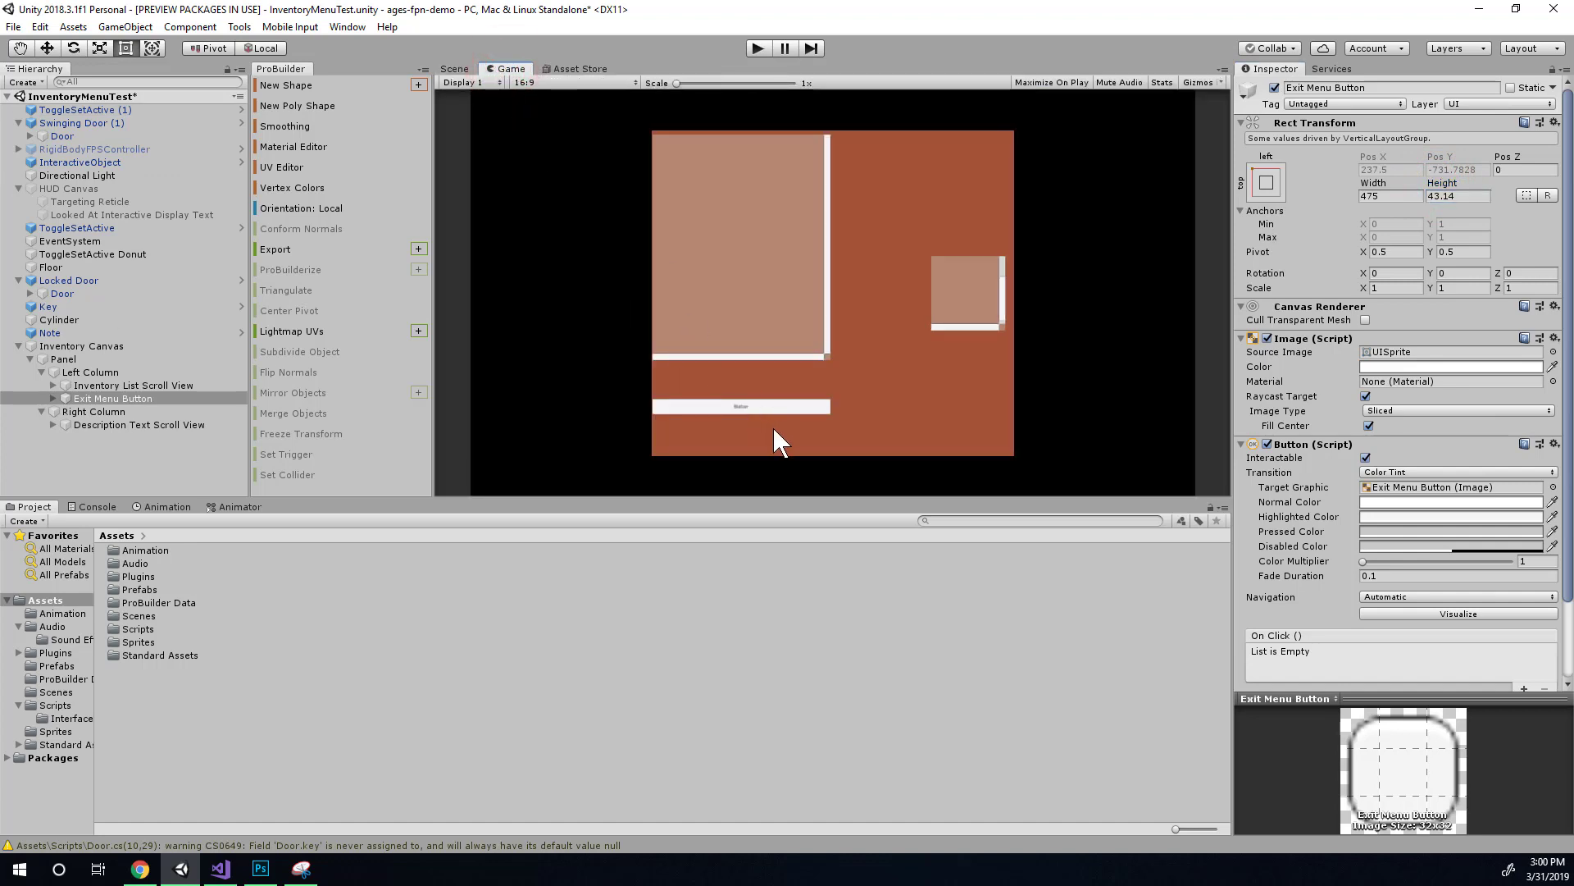
left_click(547, 71)
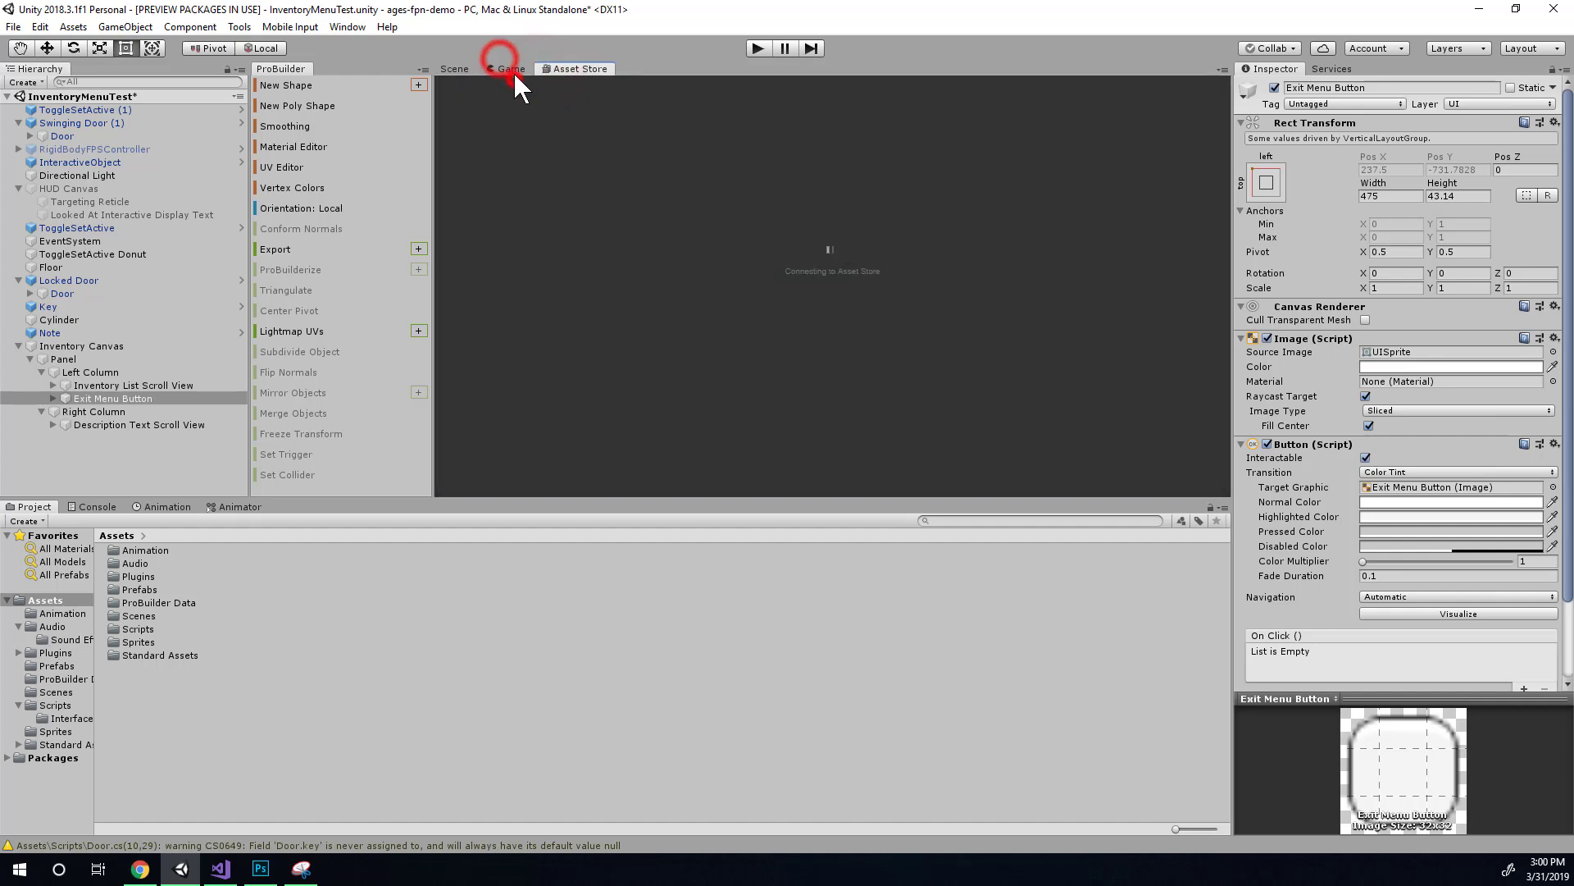
left_click(512, 70)
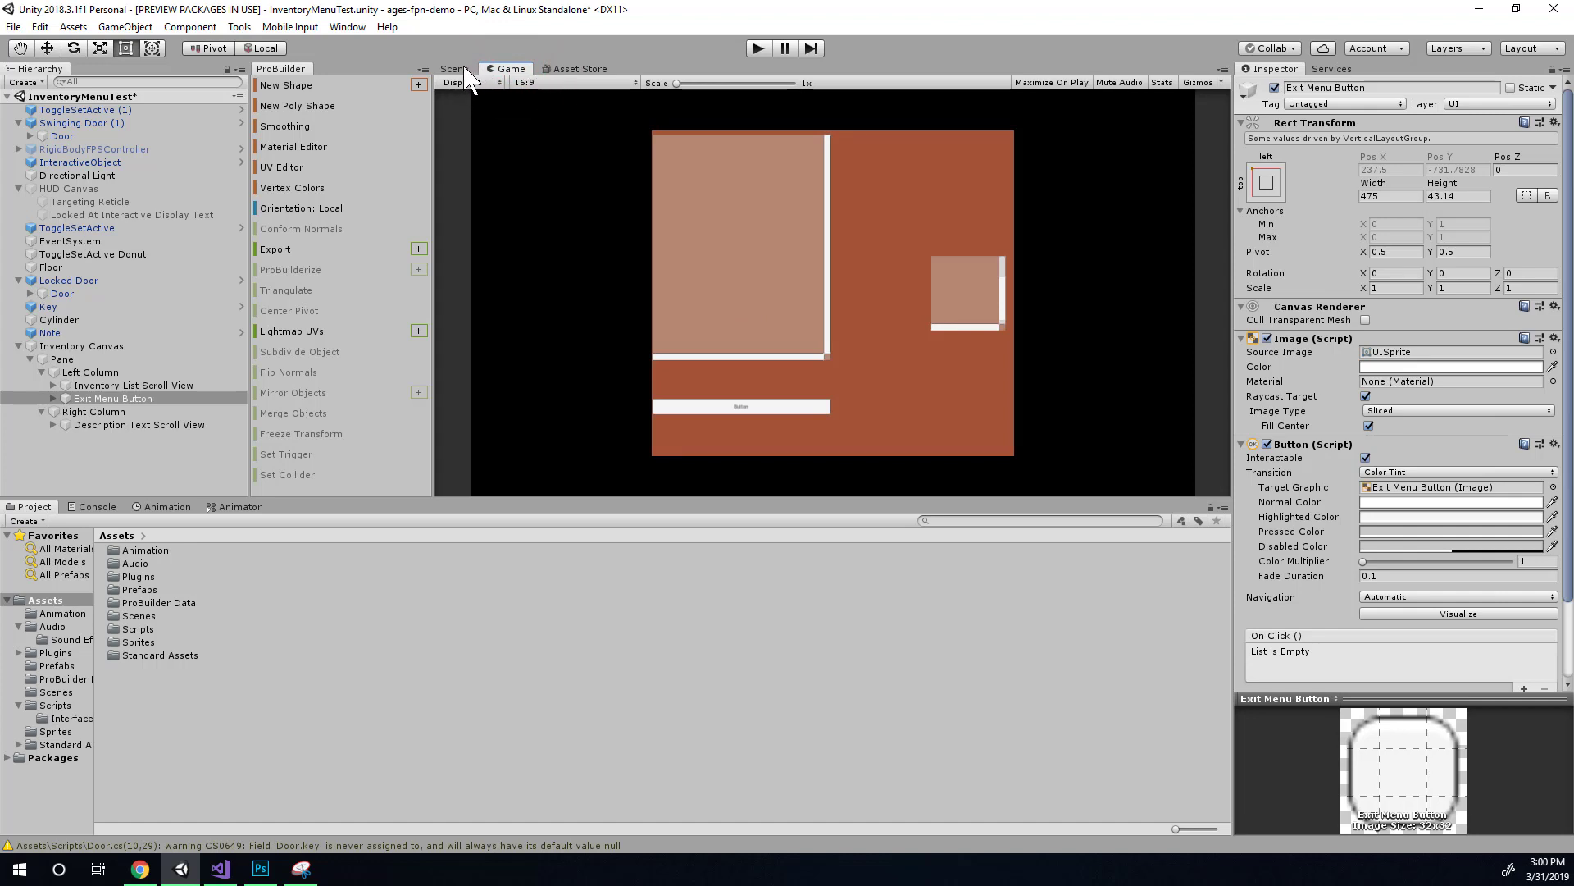
left_click_drag(1443, 182, 1479, 185)
left_click(1459, 195)
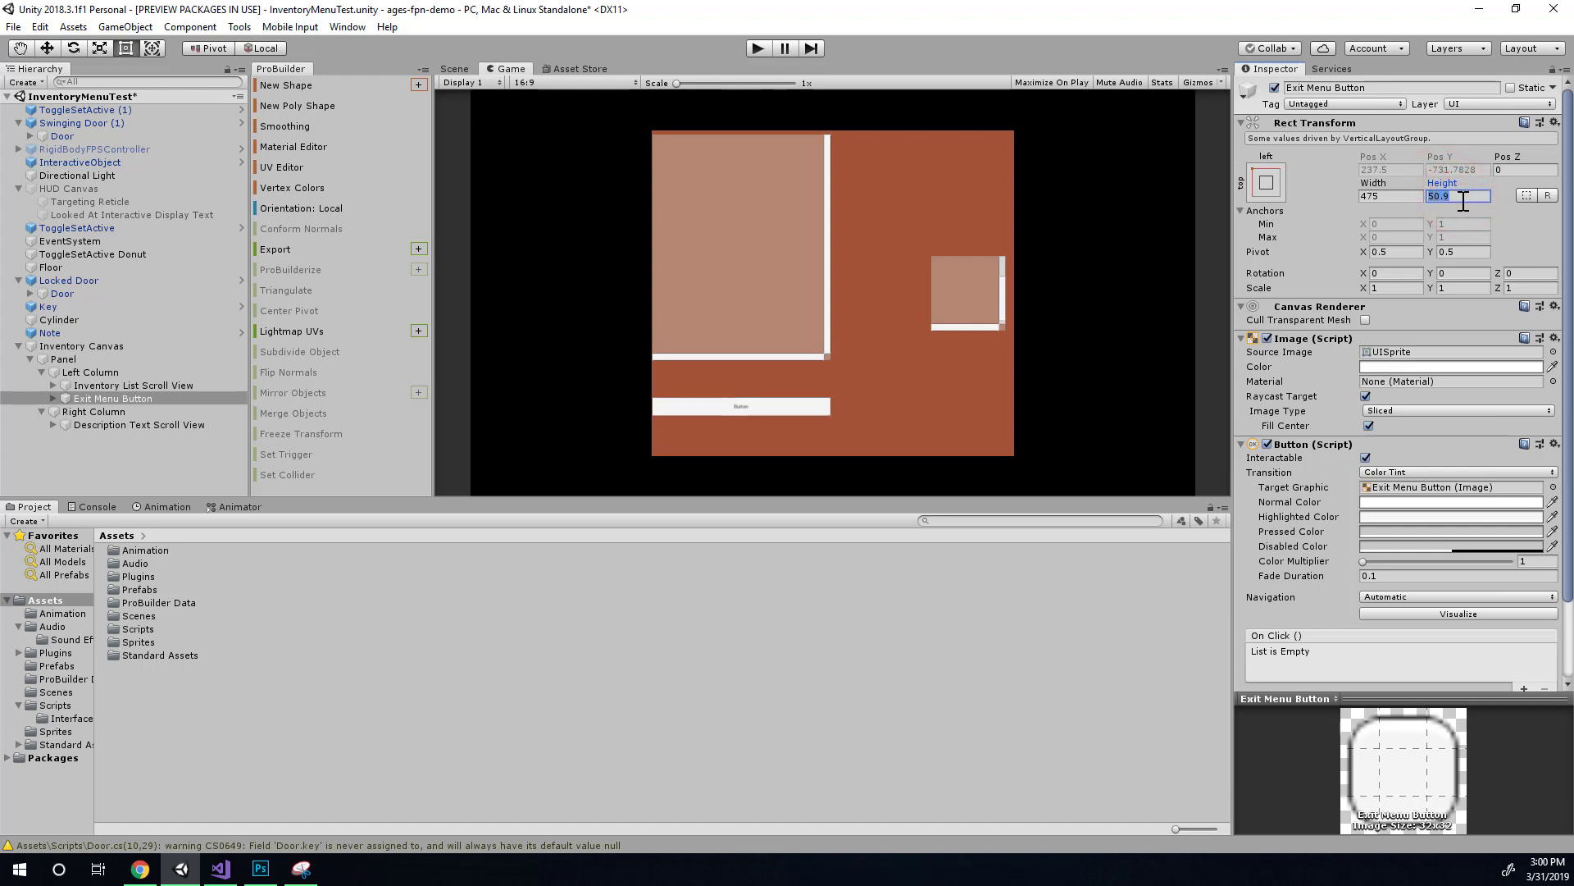
type("50")
left_click(455, 69)
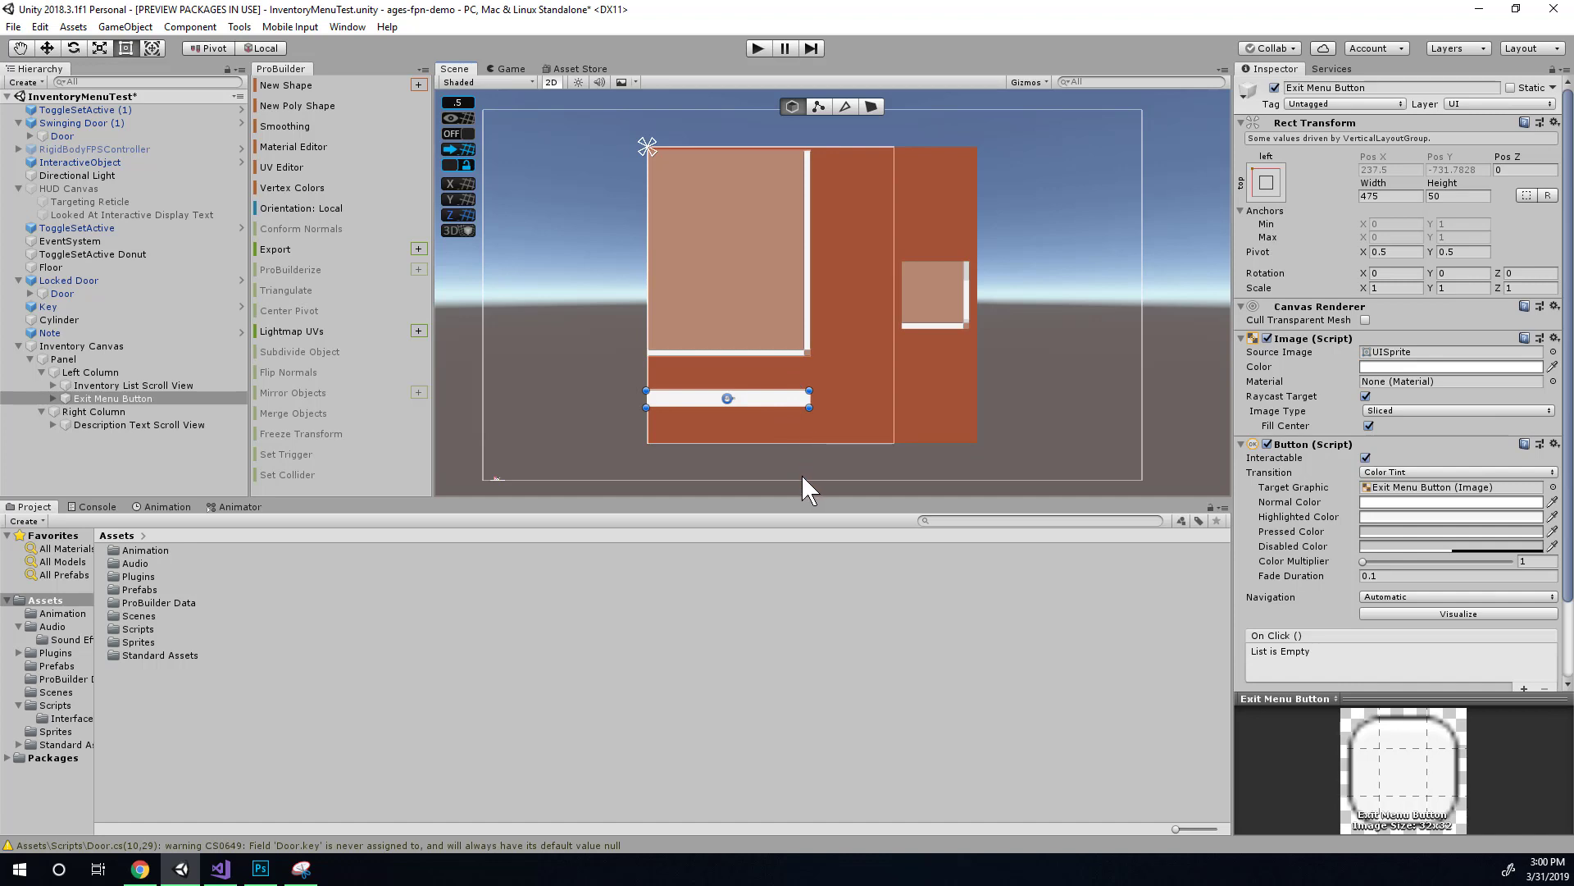
Set the Exit Menu Button's height to 100, comparing its proportions with the mockup in the Chrome design document
key("q")
key("alt+Tab")
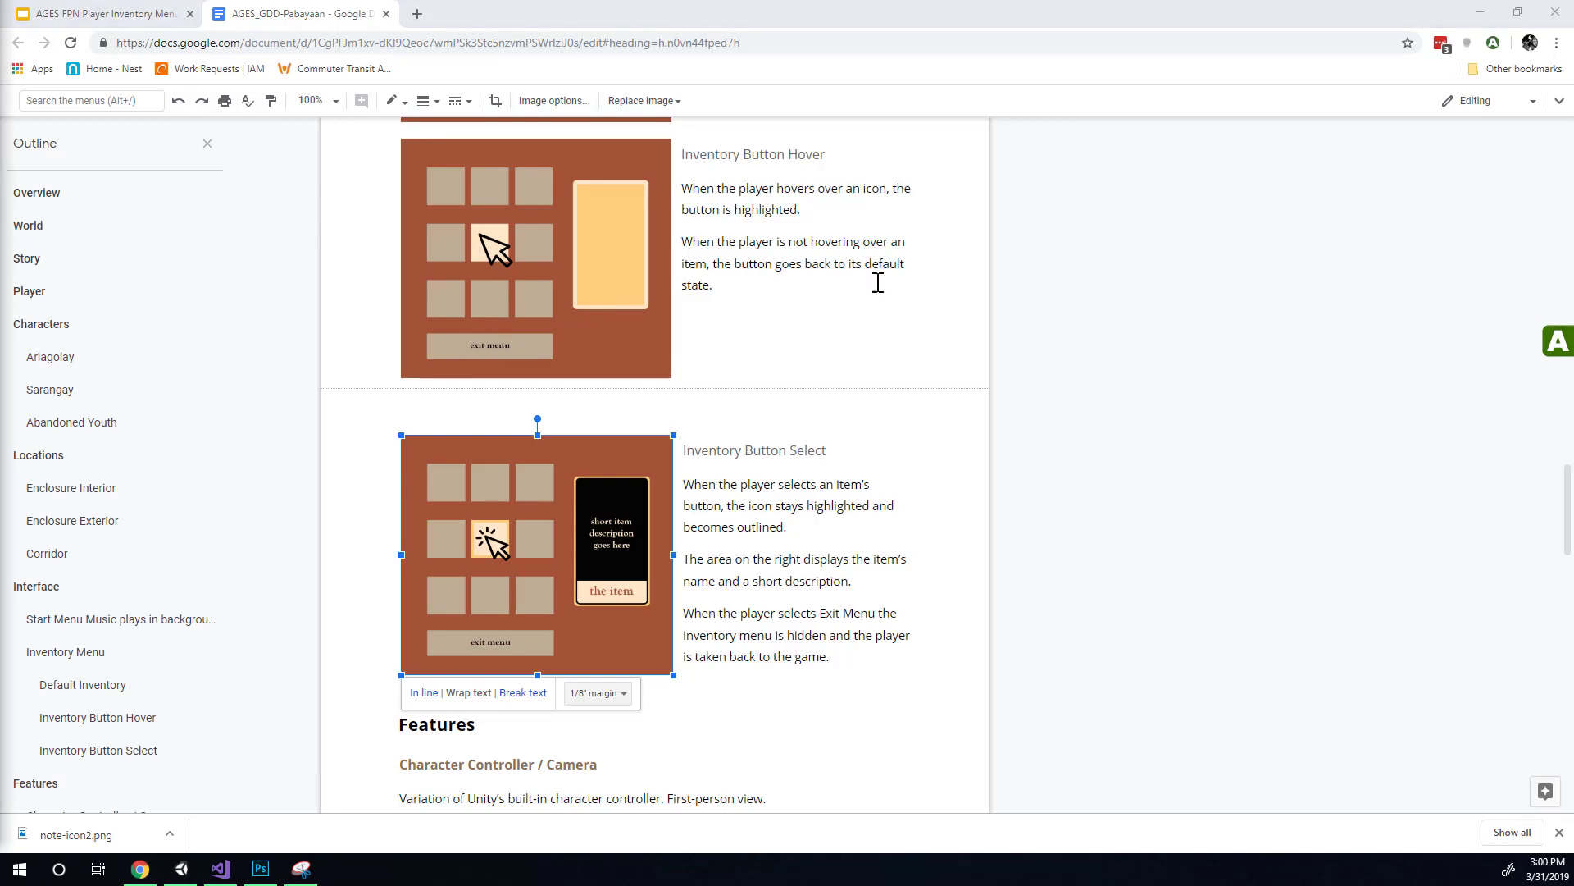
key("alt+Tab")
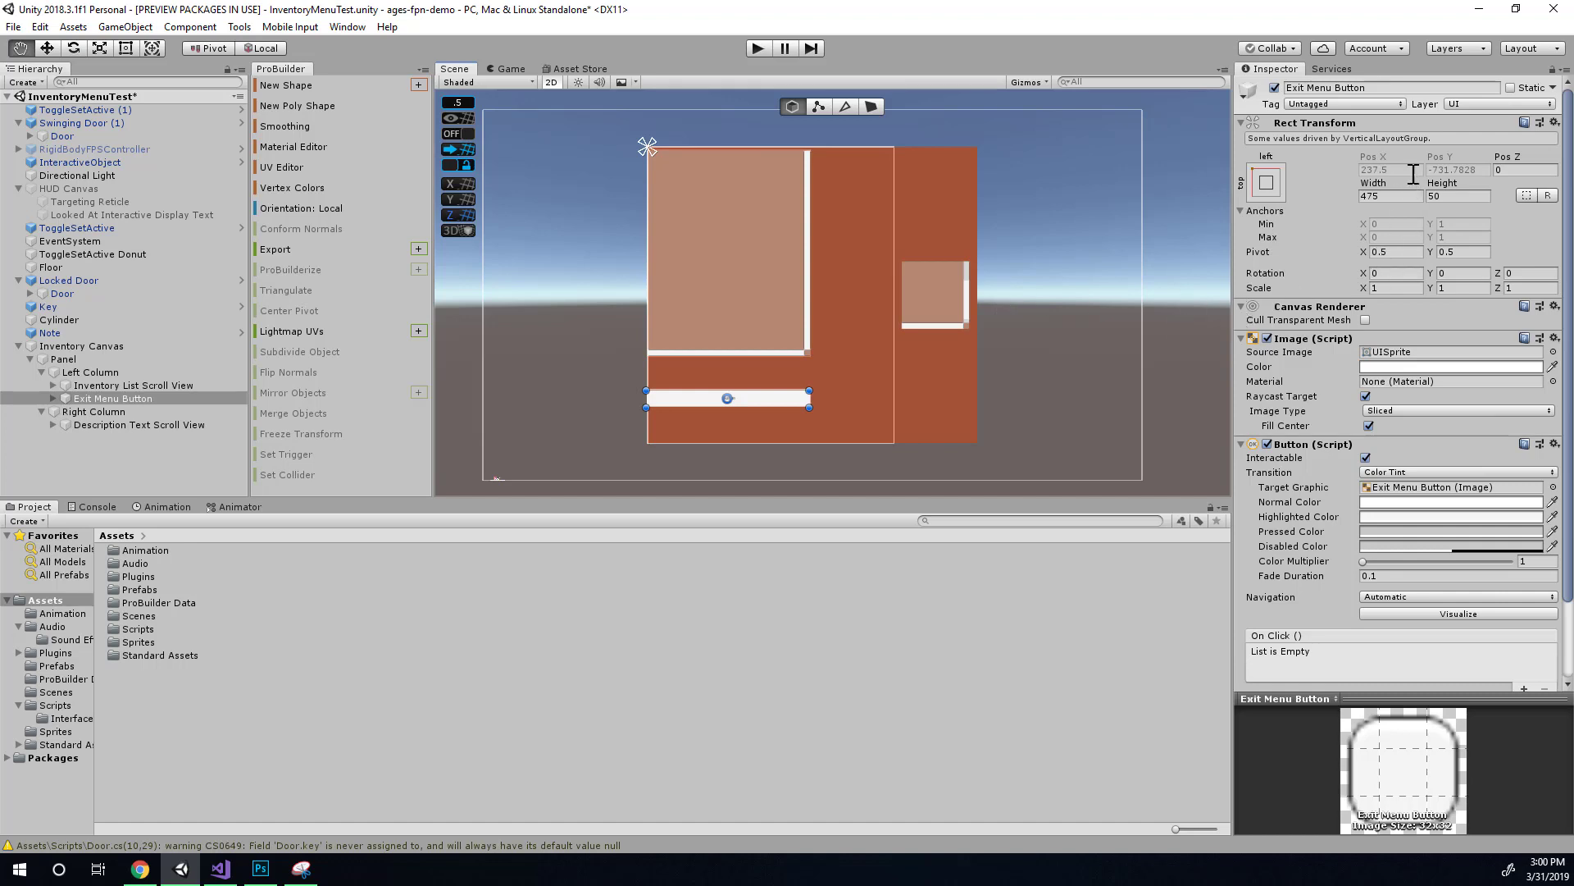
left_click_drag(1443, 187, 36, 187)
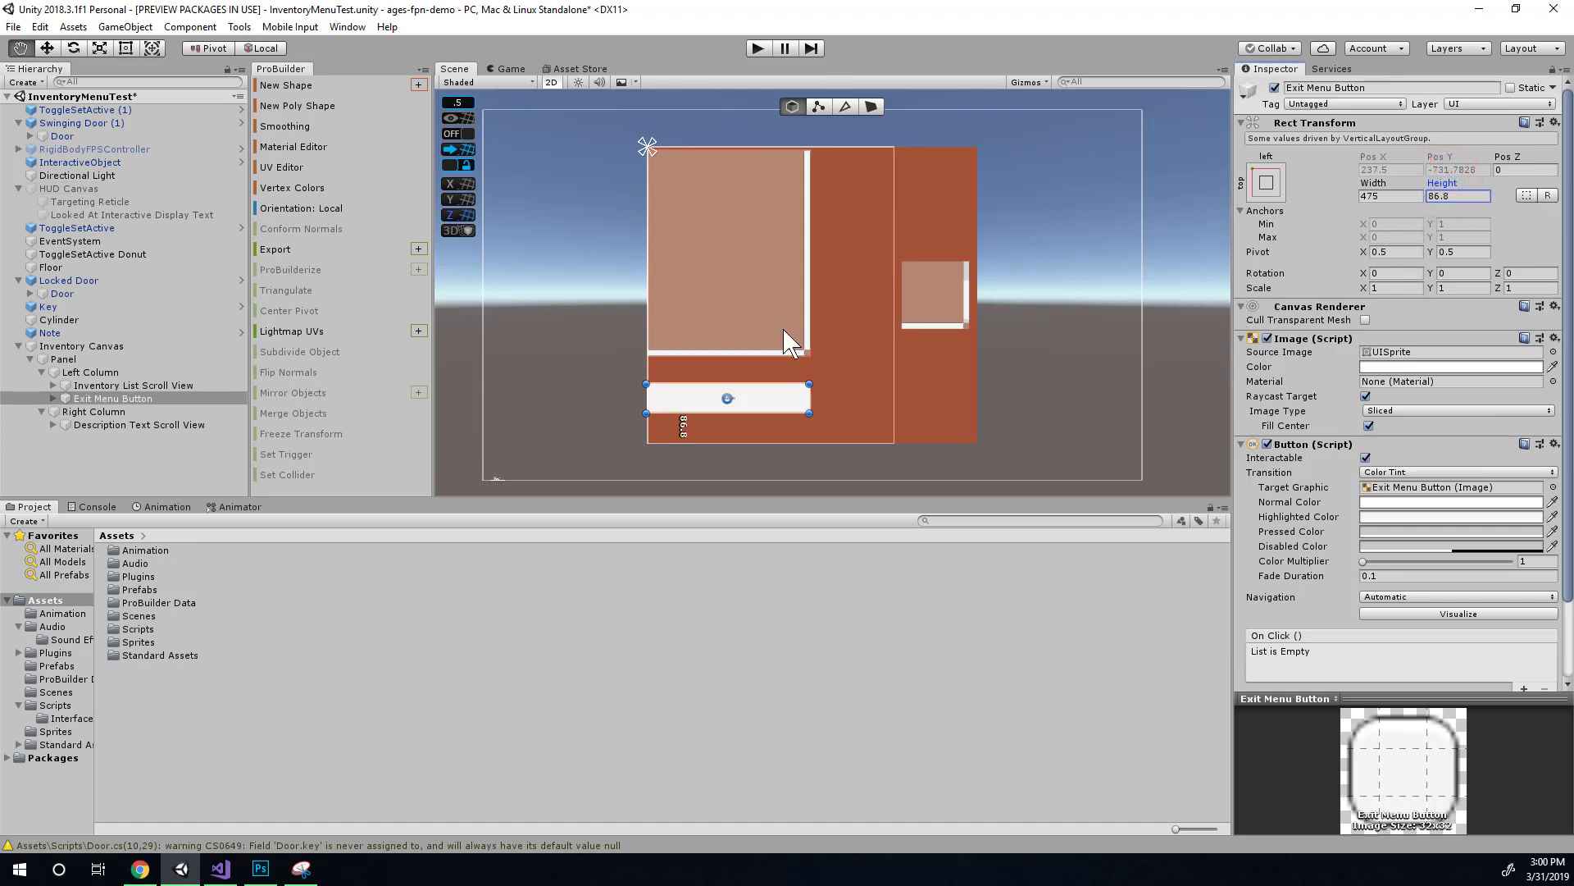
left_click(1456, 197)
type("100")
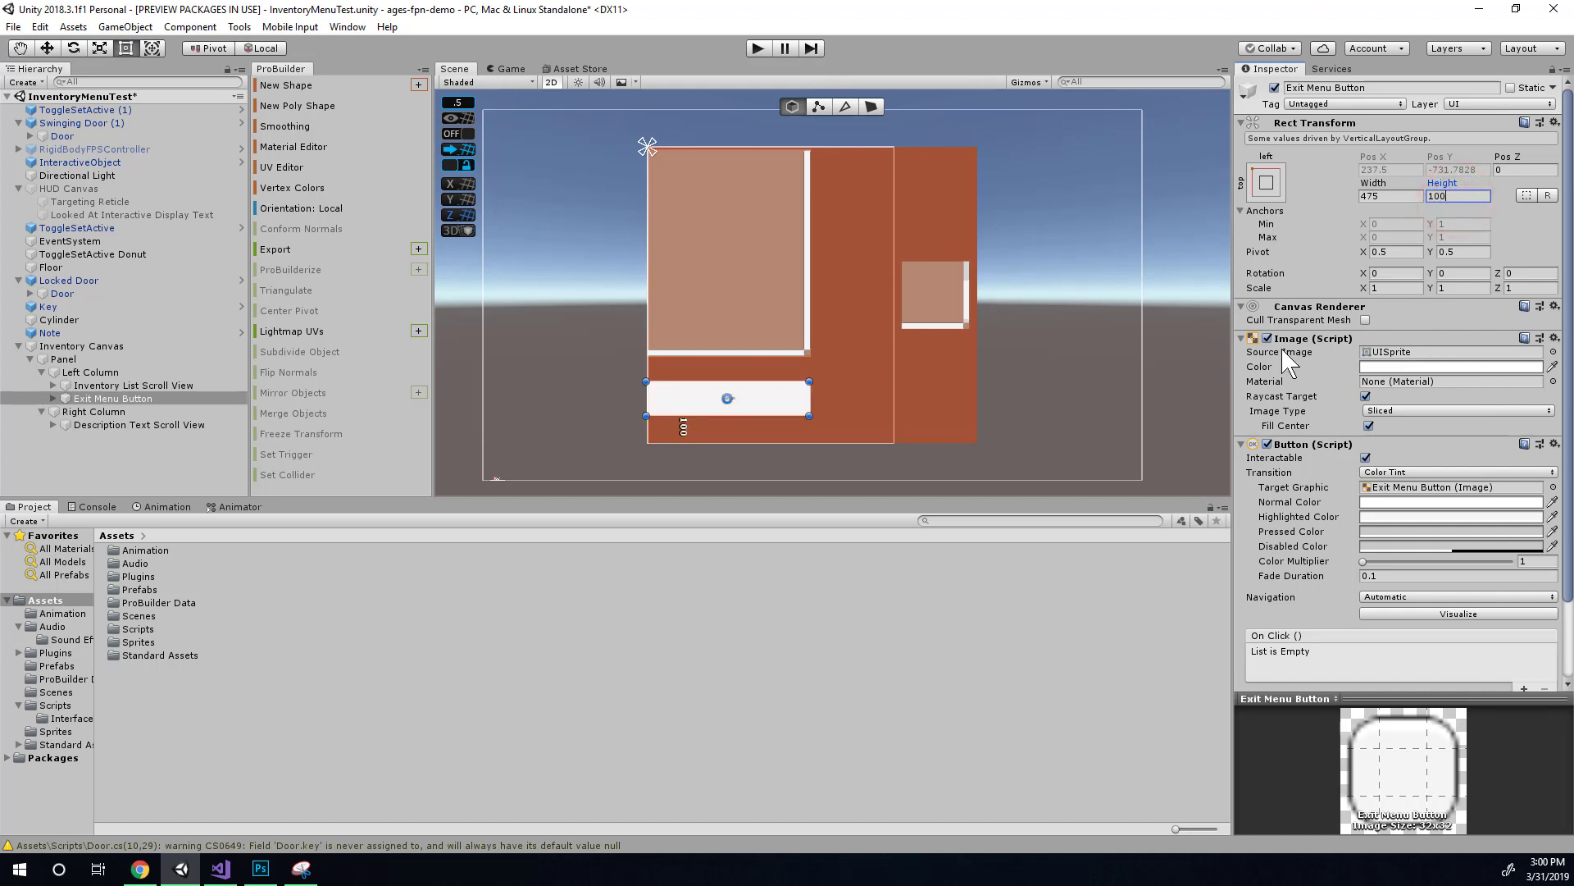
key("alt+Tab")
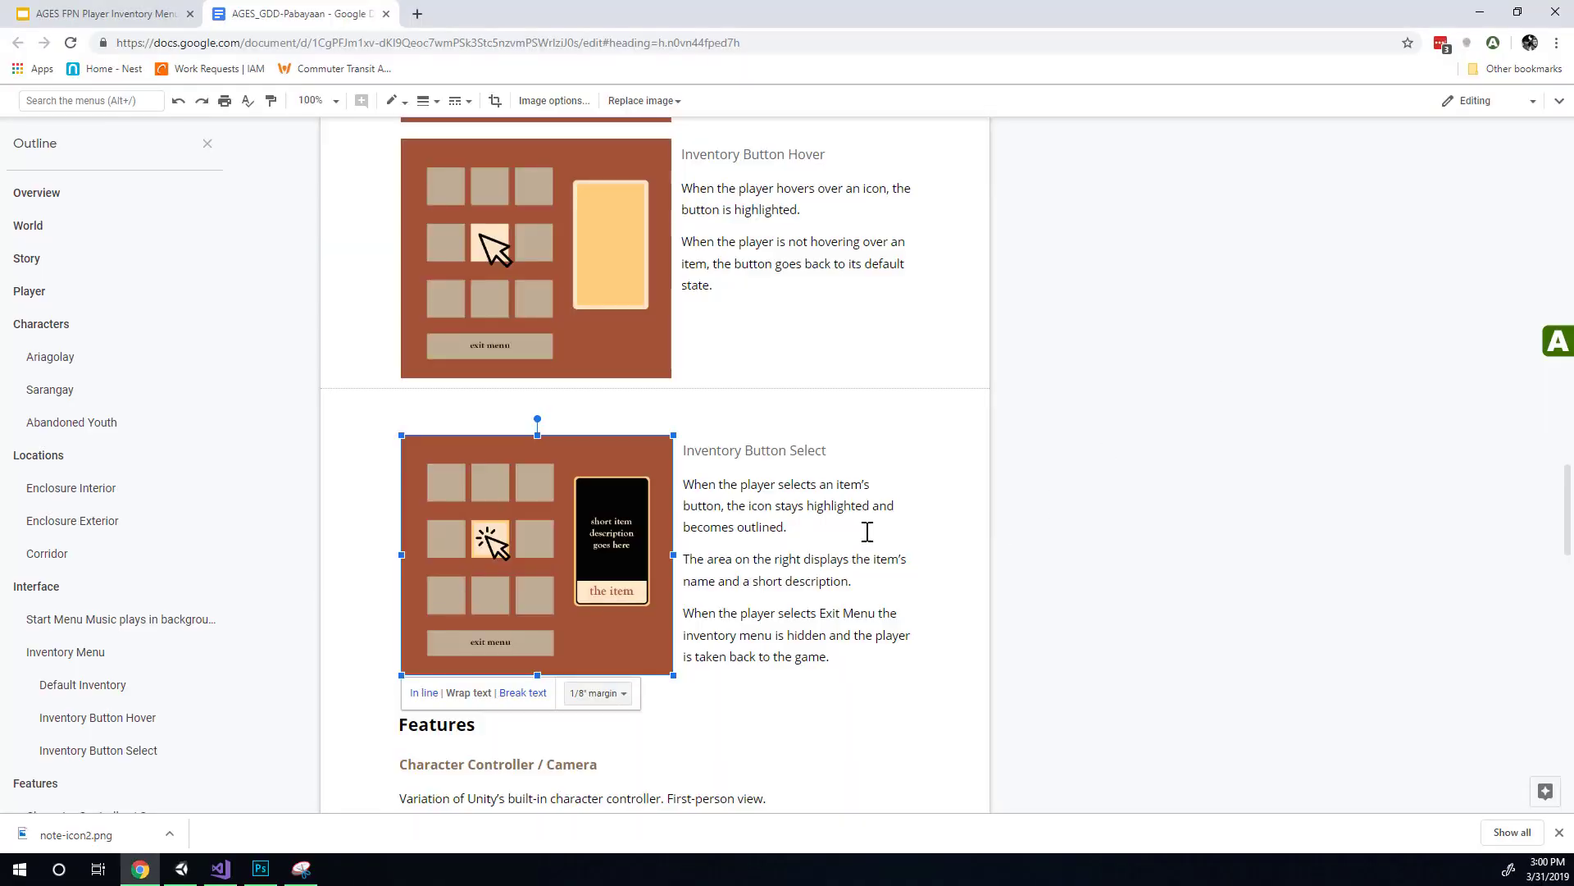
key("alt+Tab")
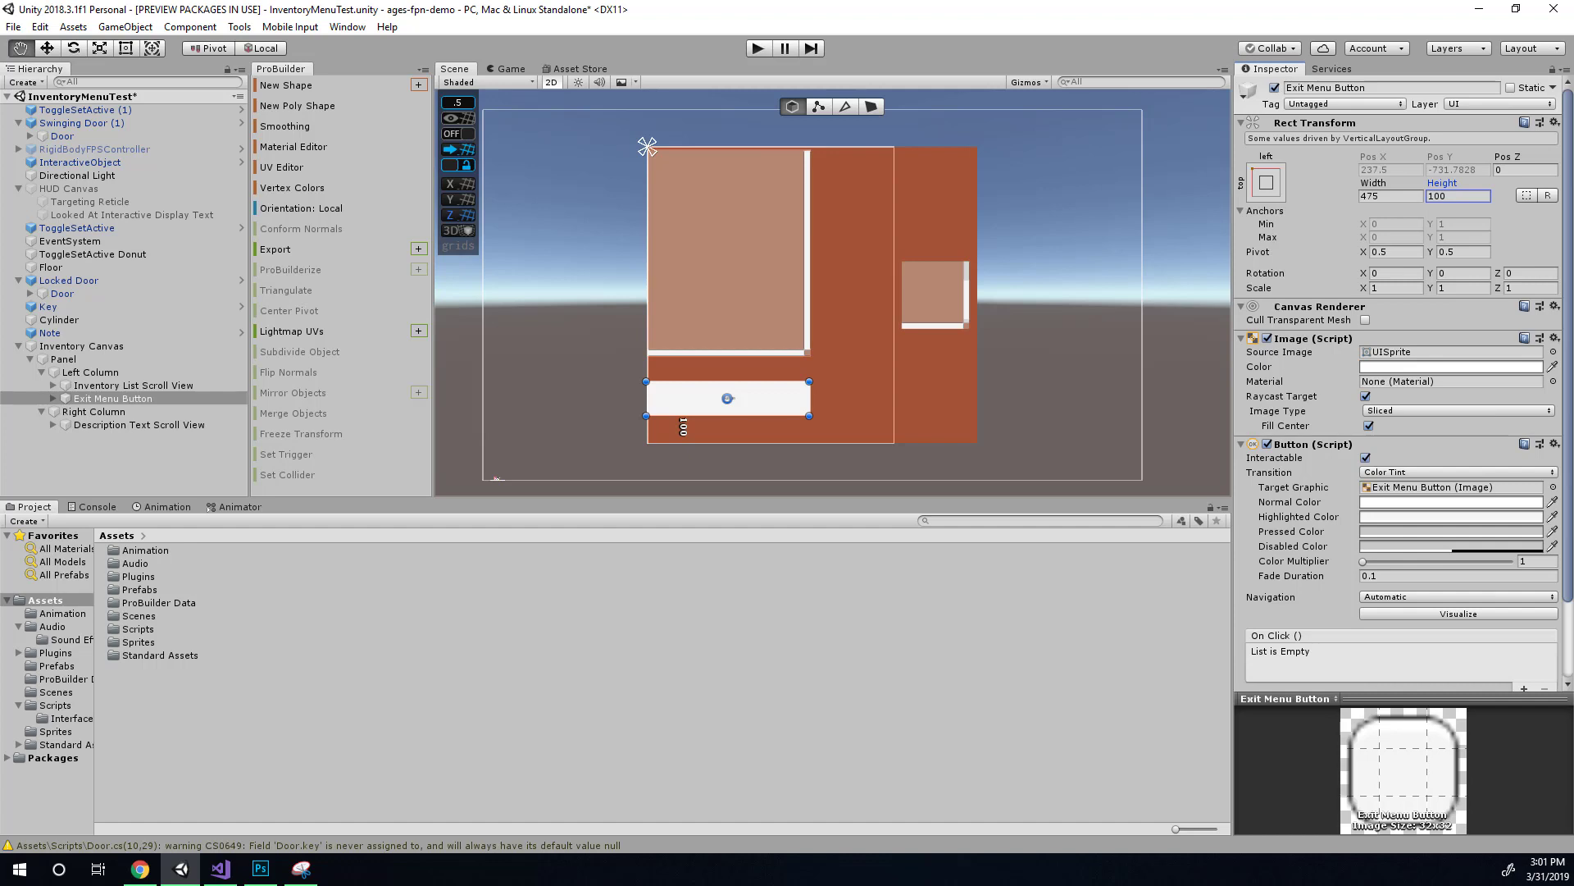
Set the Child Alignment of Left Column's Vertical Layout Group to Middle Center, consulting the mockup in the Chrome design document
key("t")
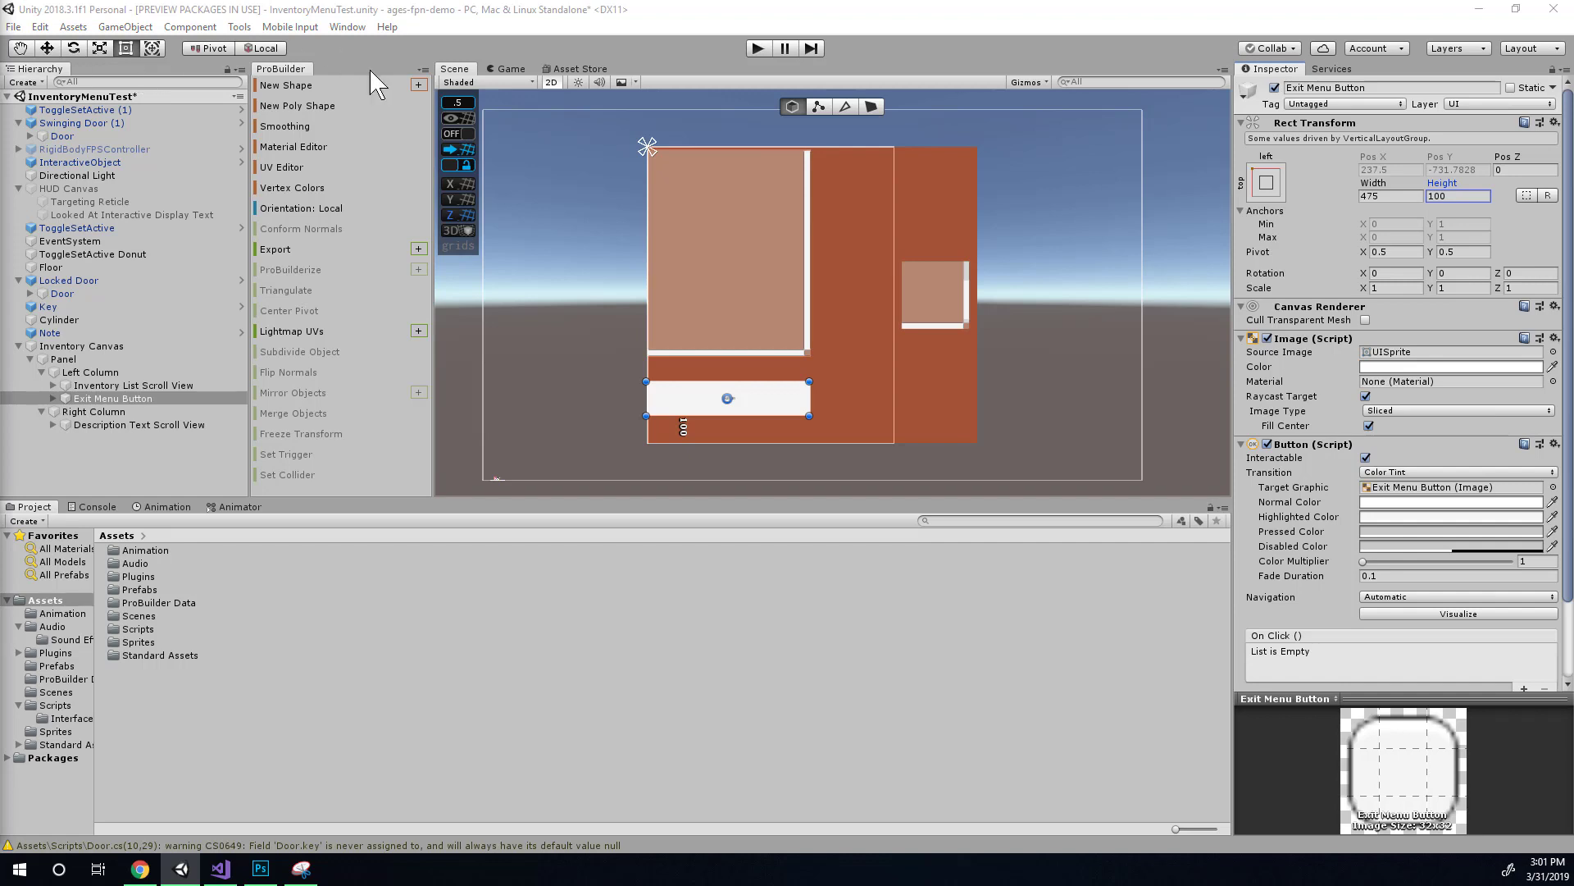
left_click(105, 373)
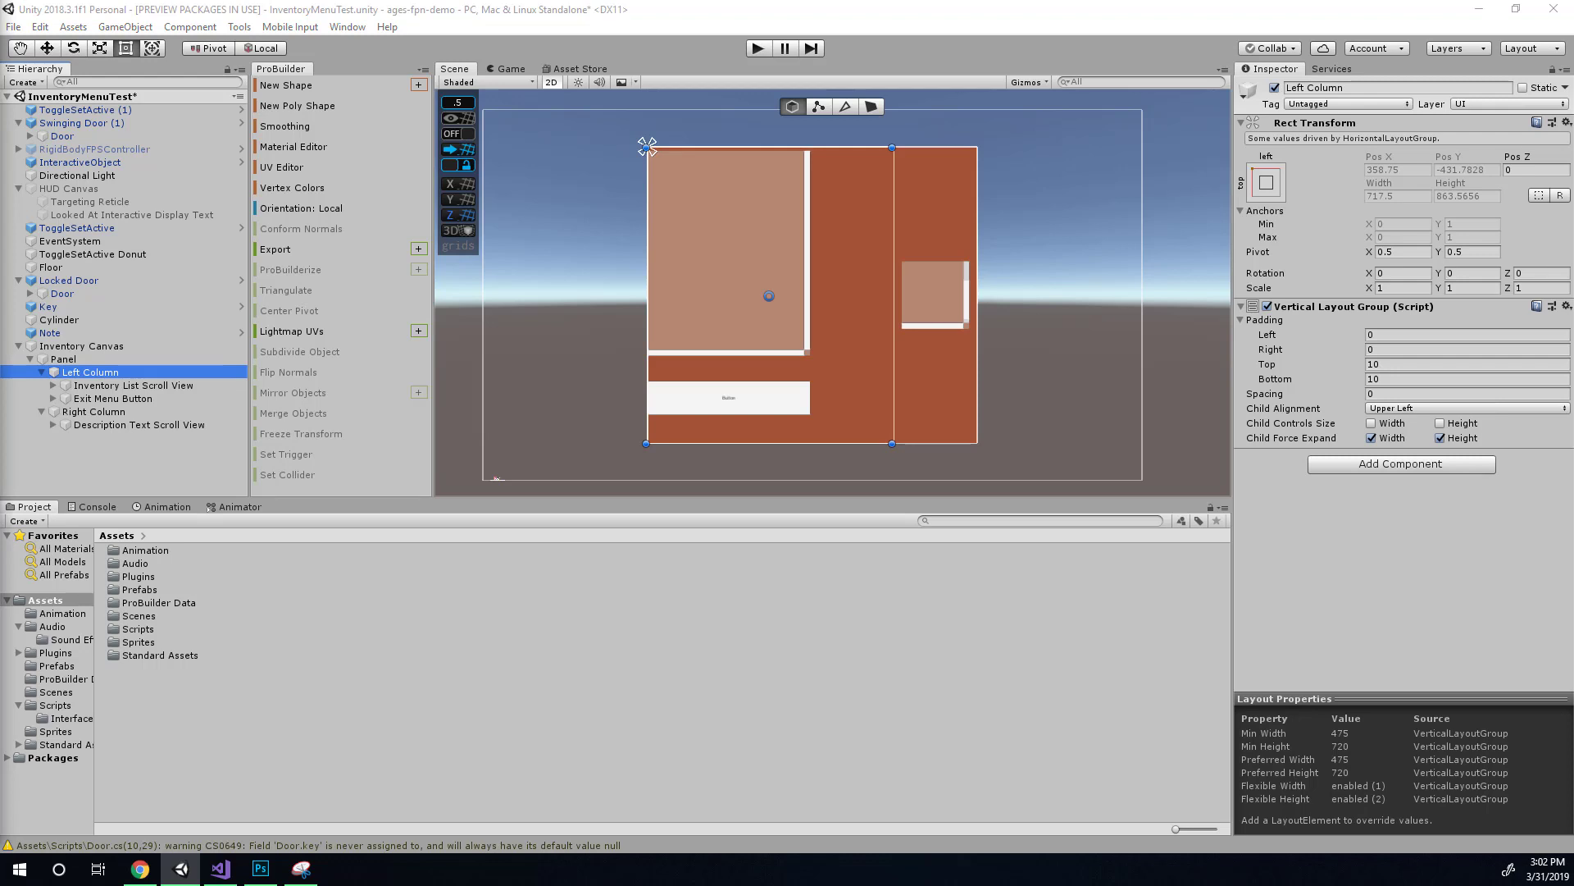
left_click(158, 385)
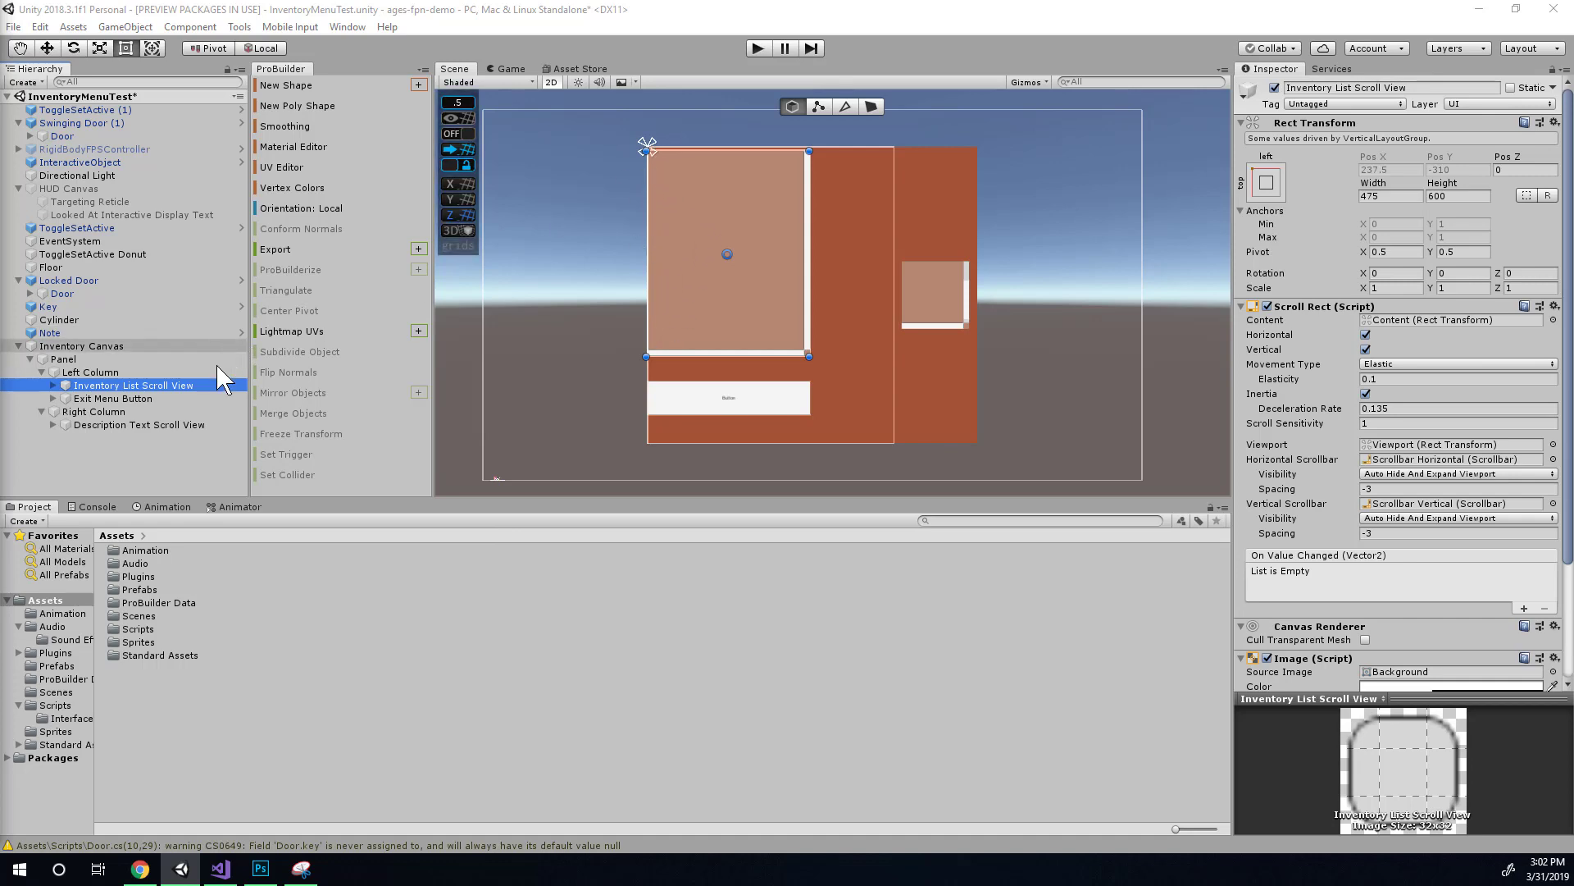
left_click(209, 385)
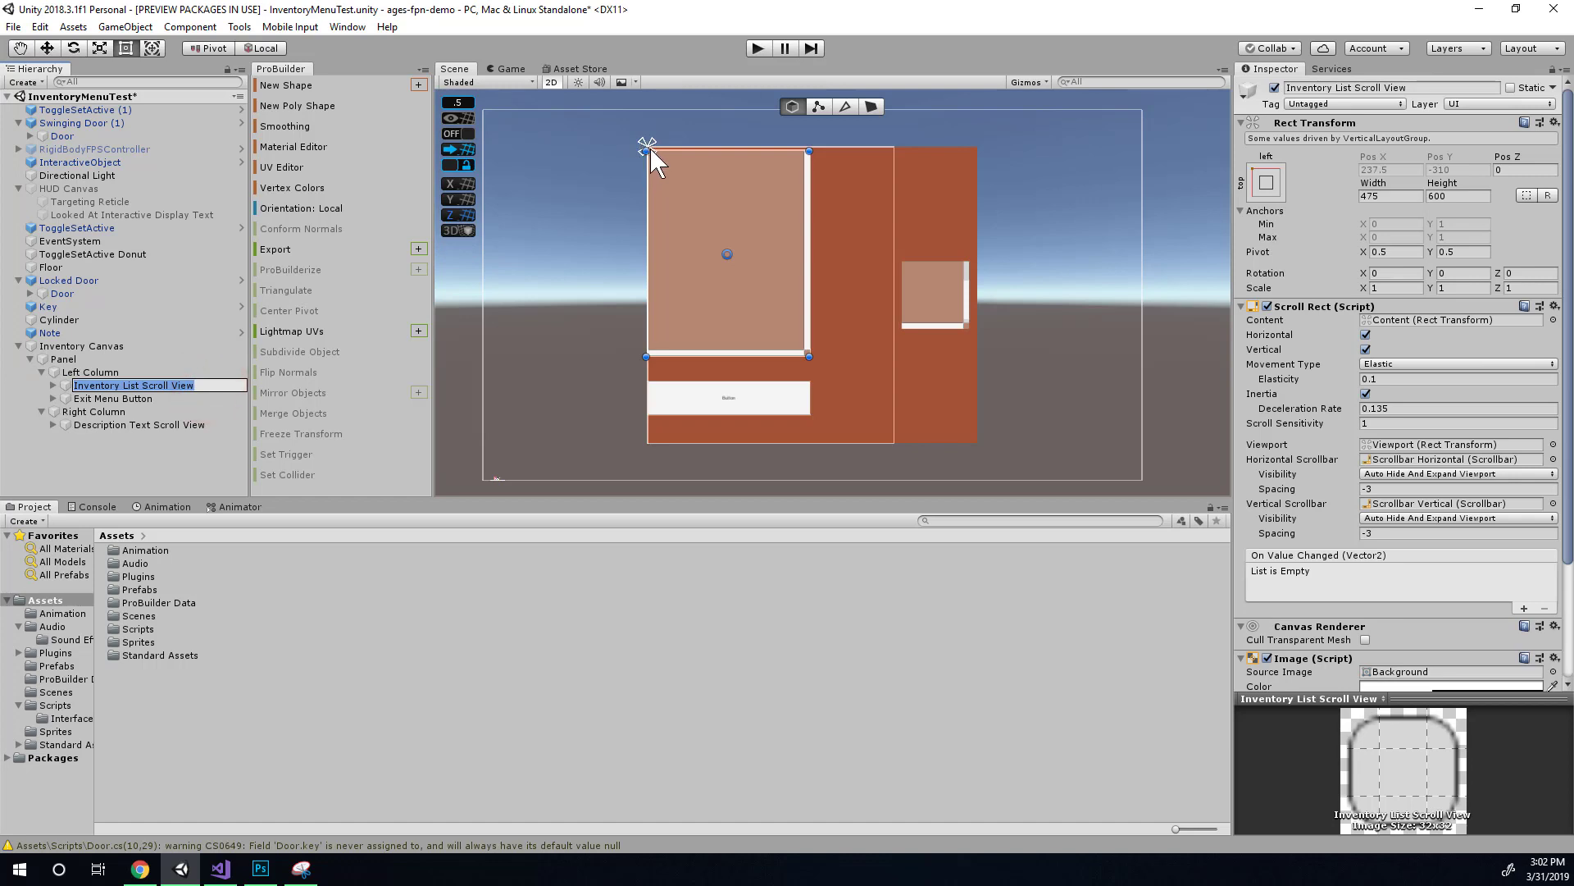
left_click(150, 876)
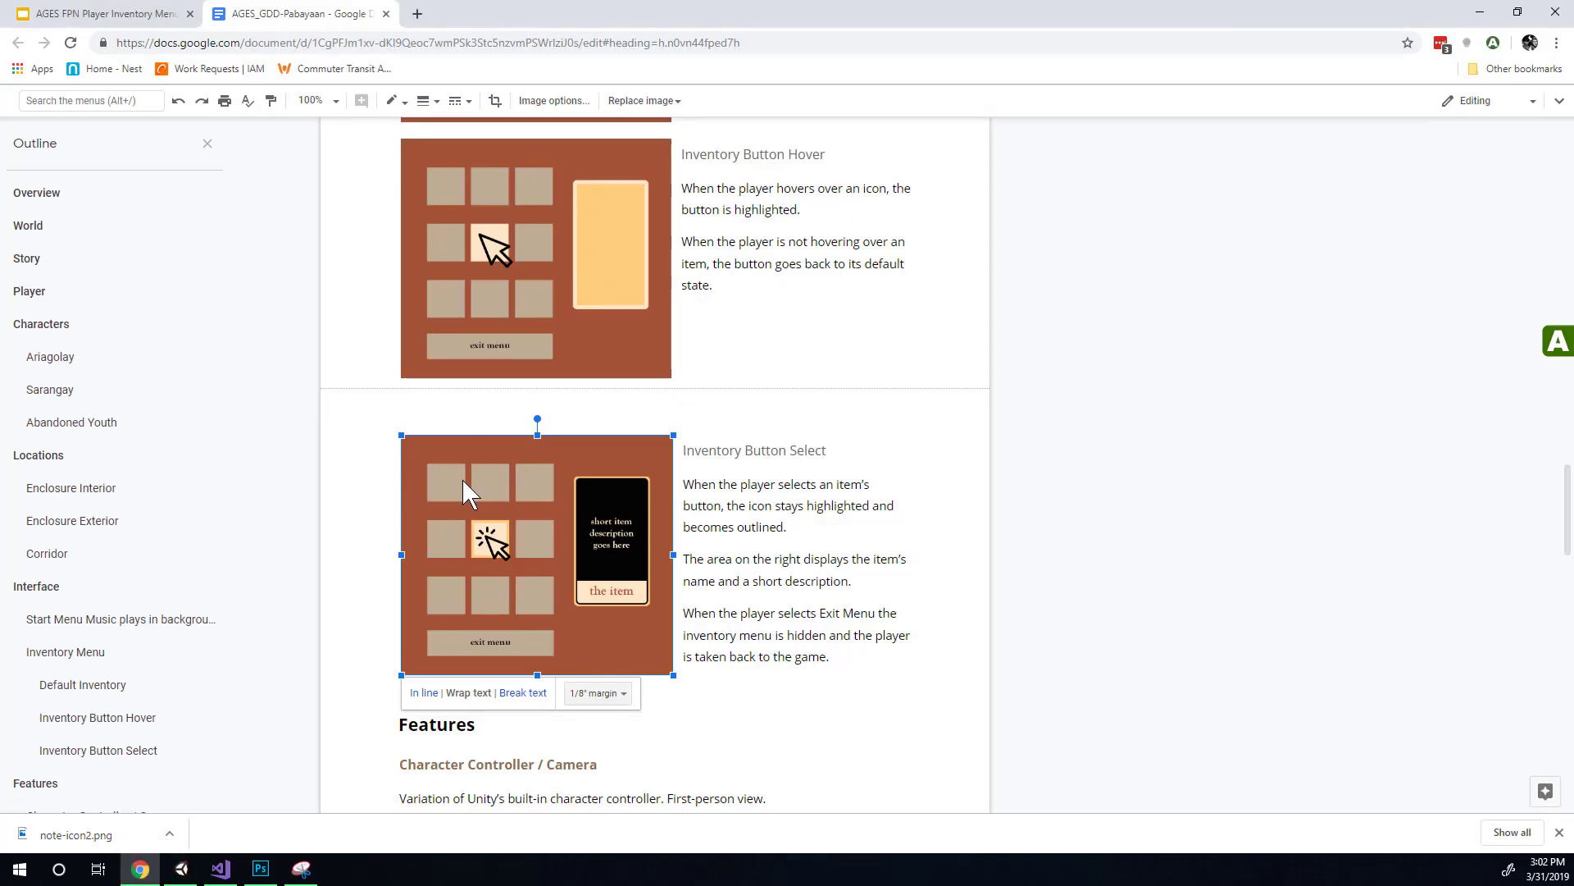
key("alt+Tab")
left_click(107, 372)
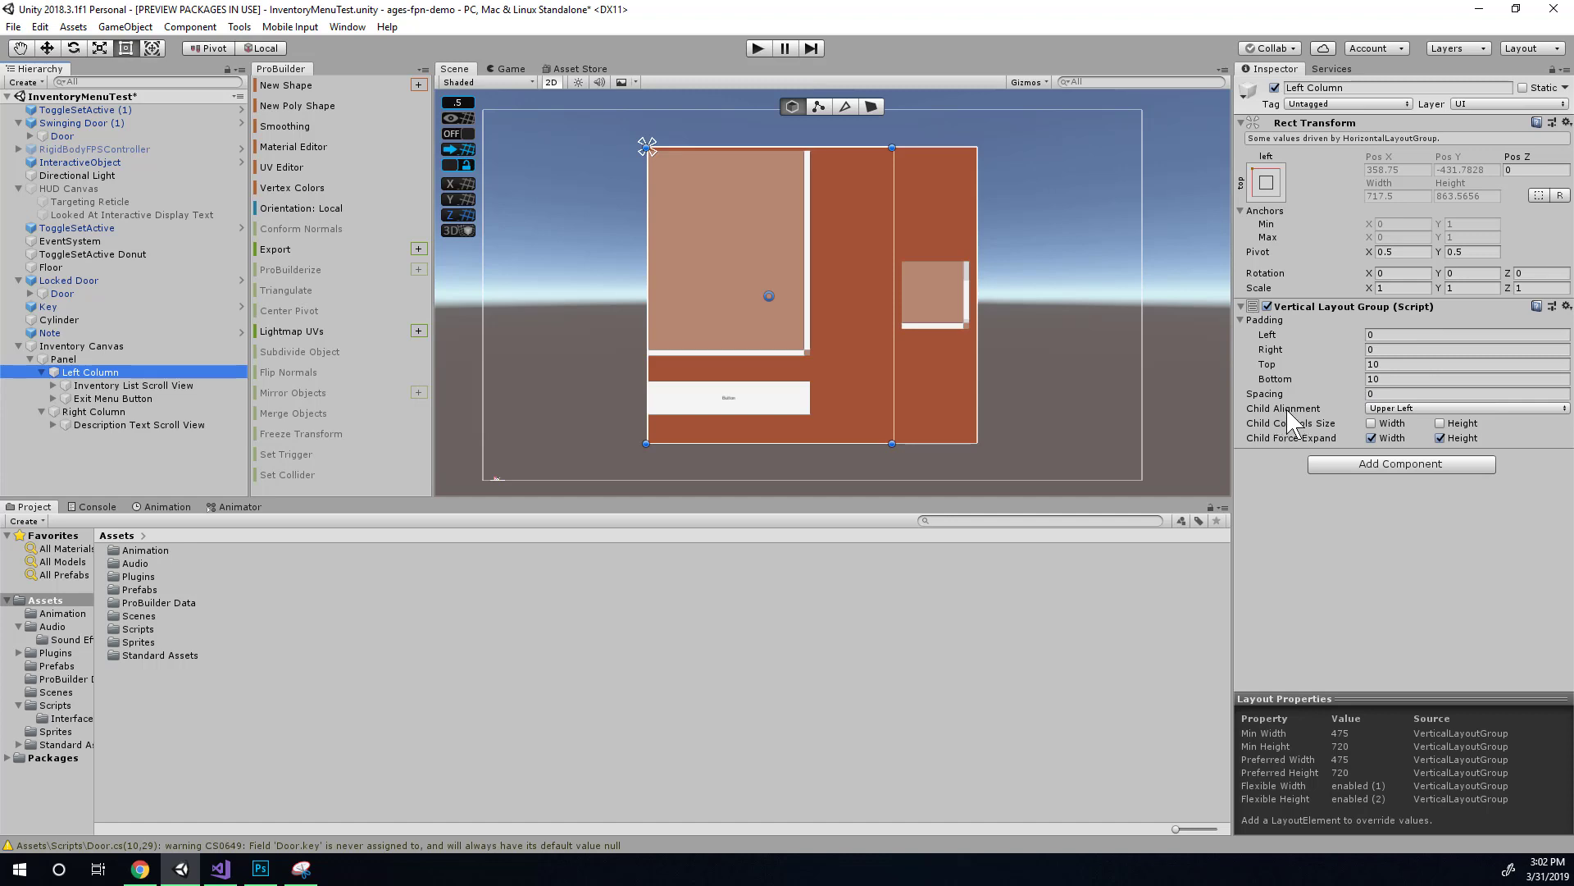
left_click(1407, 407)
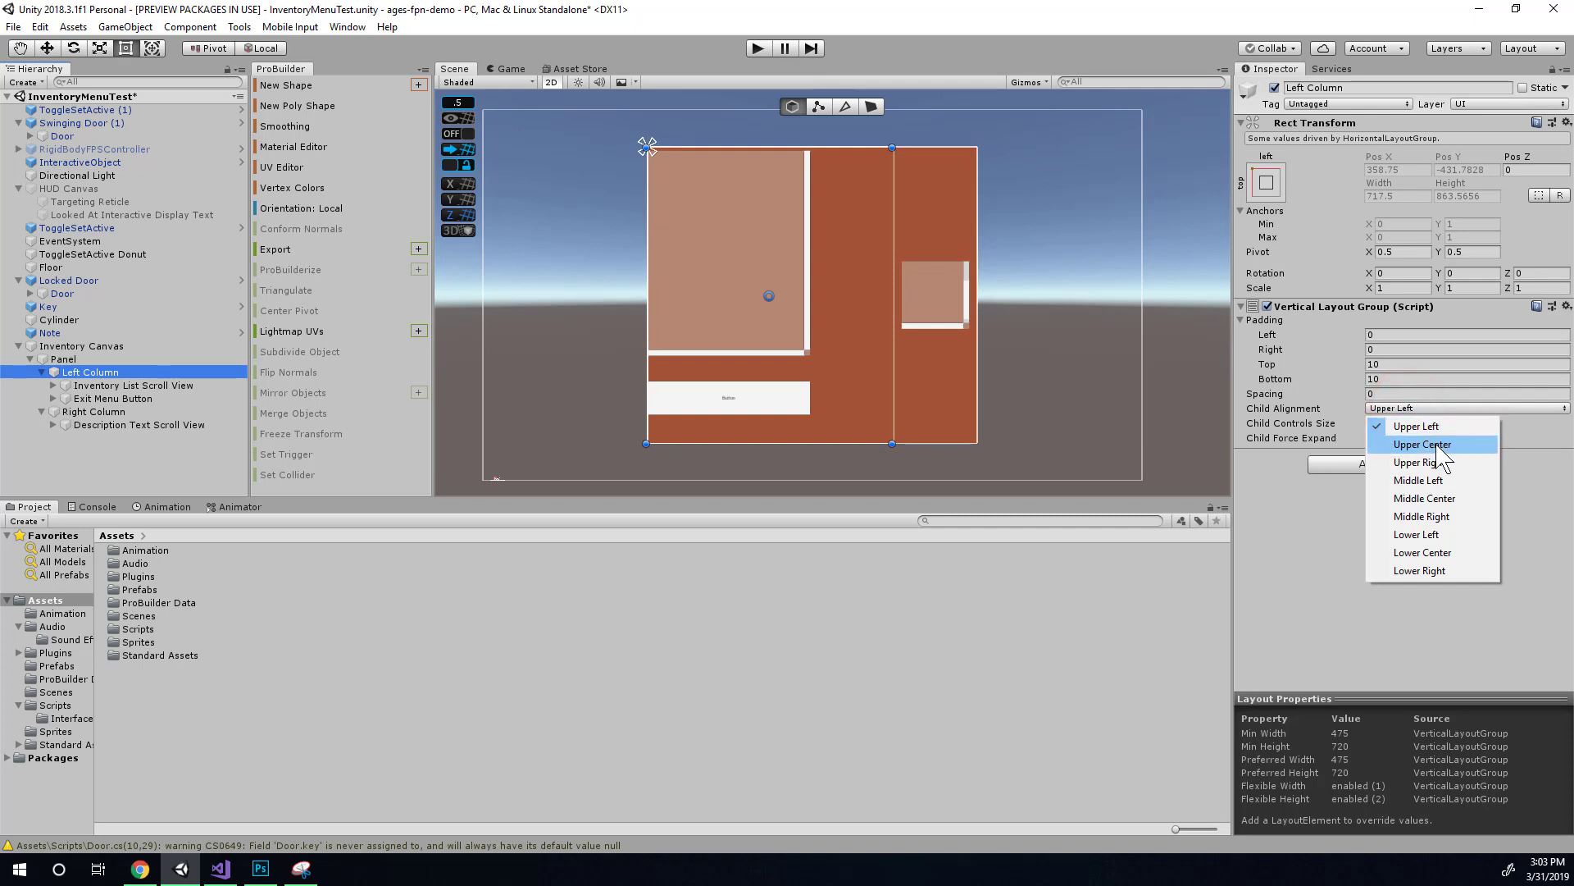
left_click(1425, 498)
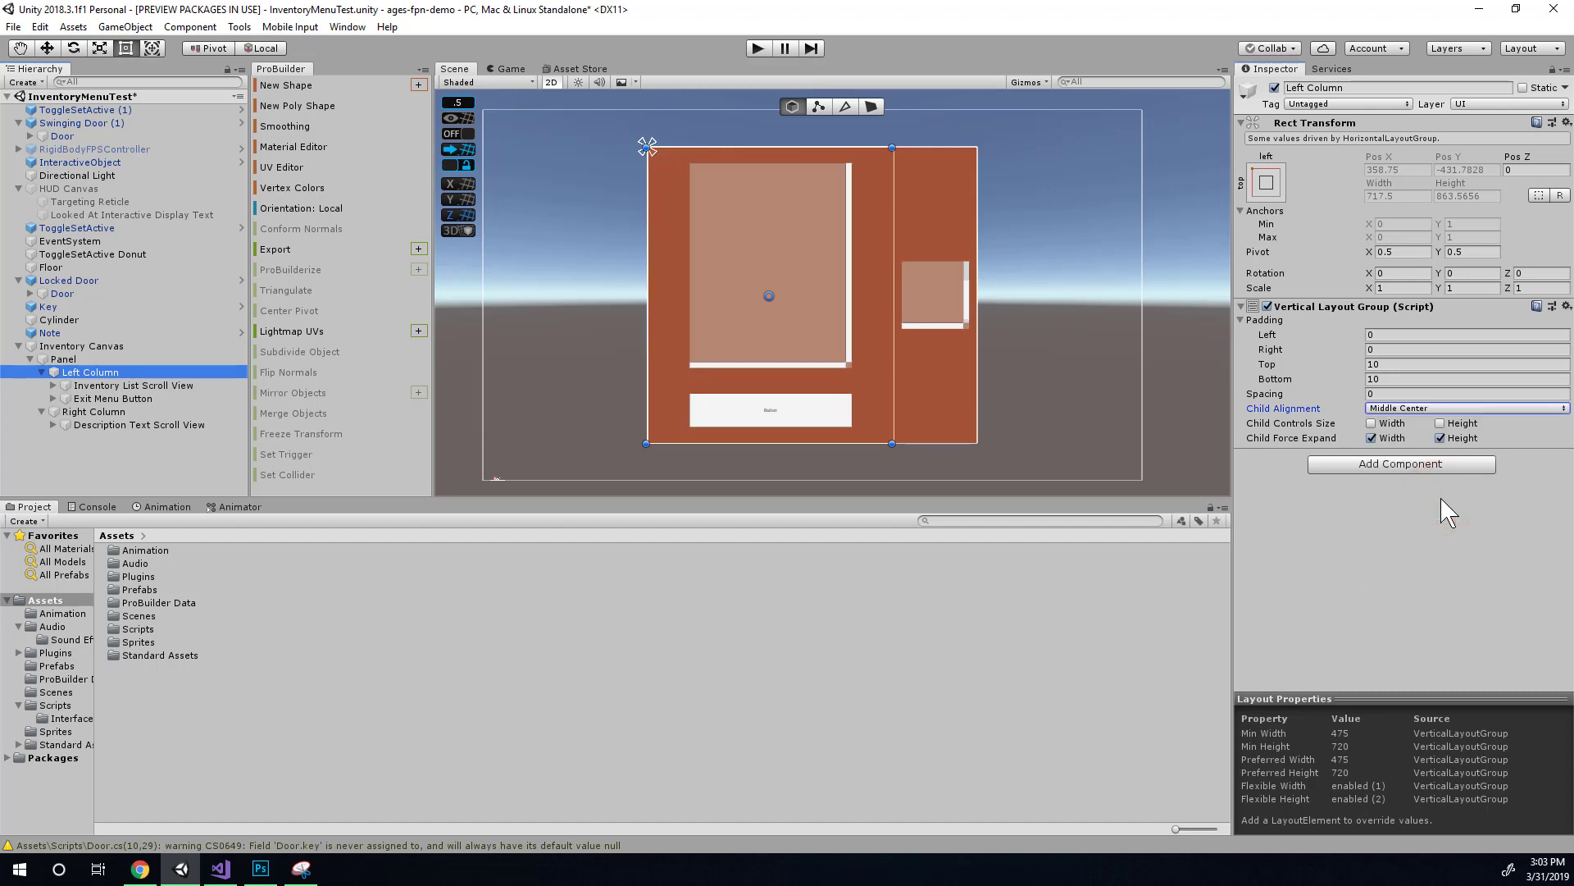
key("alt+Tab")
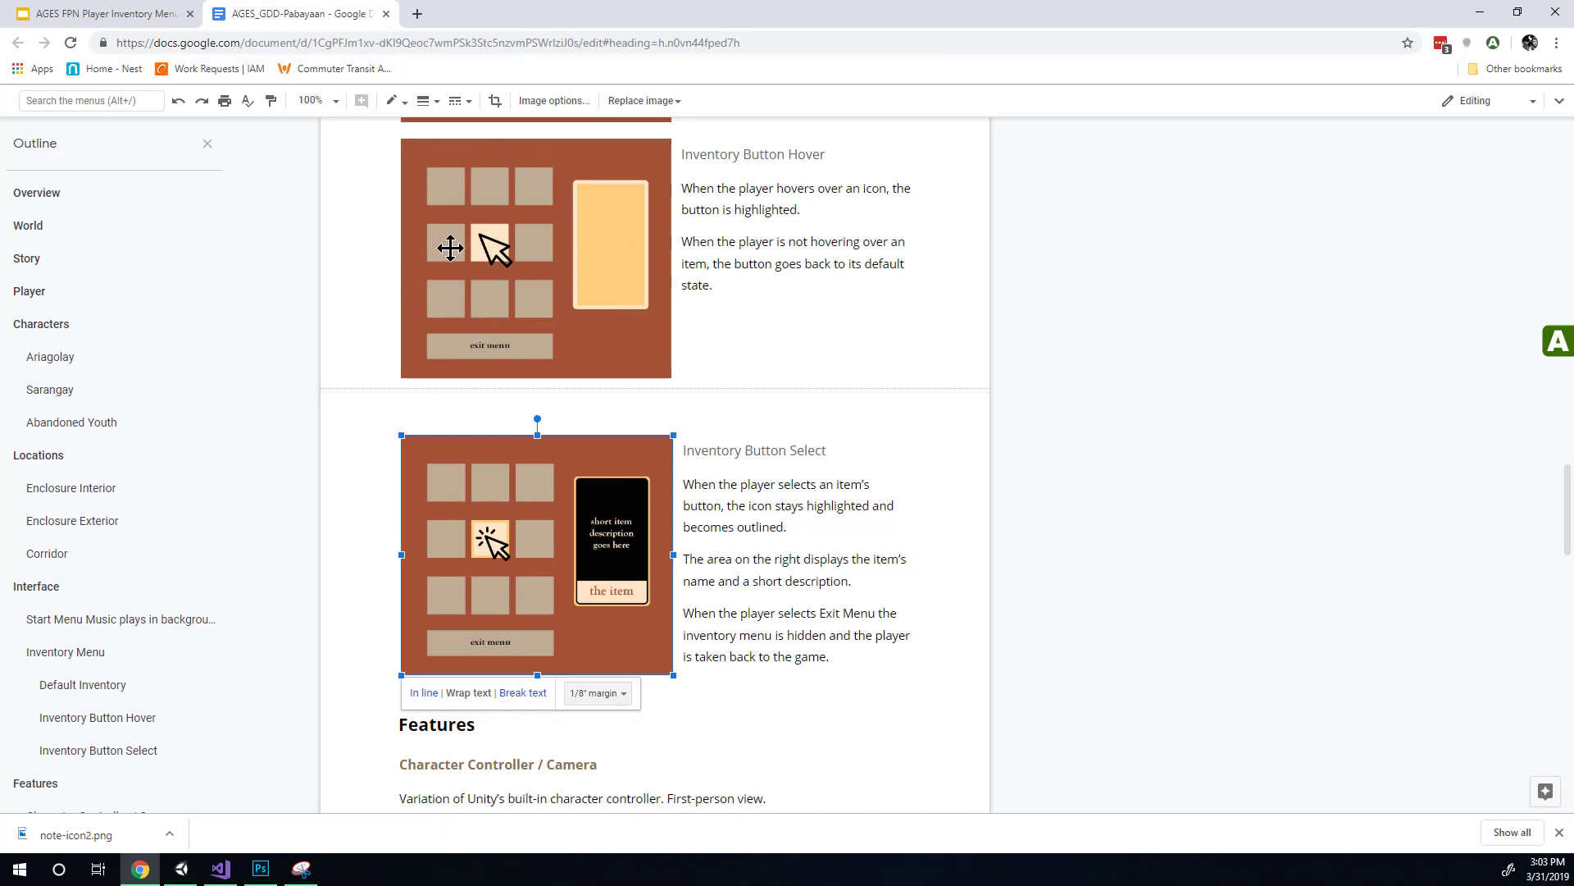
Review the Inventory Button Select mockup and its text on the item name and description area in the Chrome design document
key("alt+Tab")
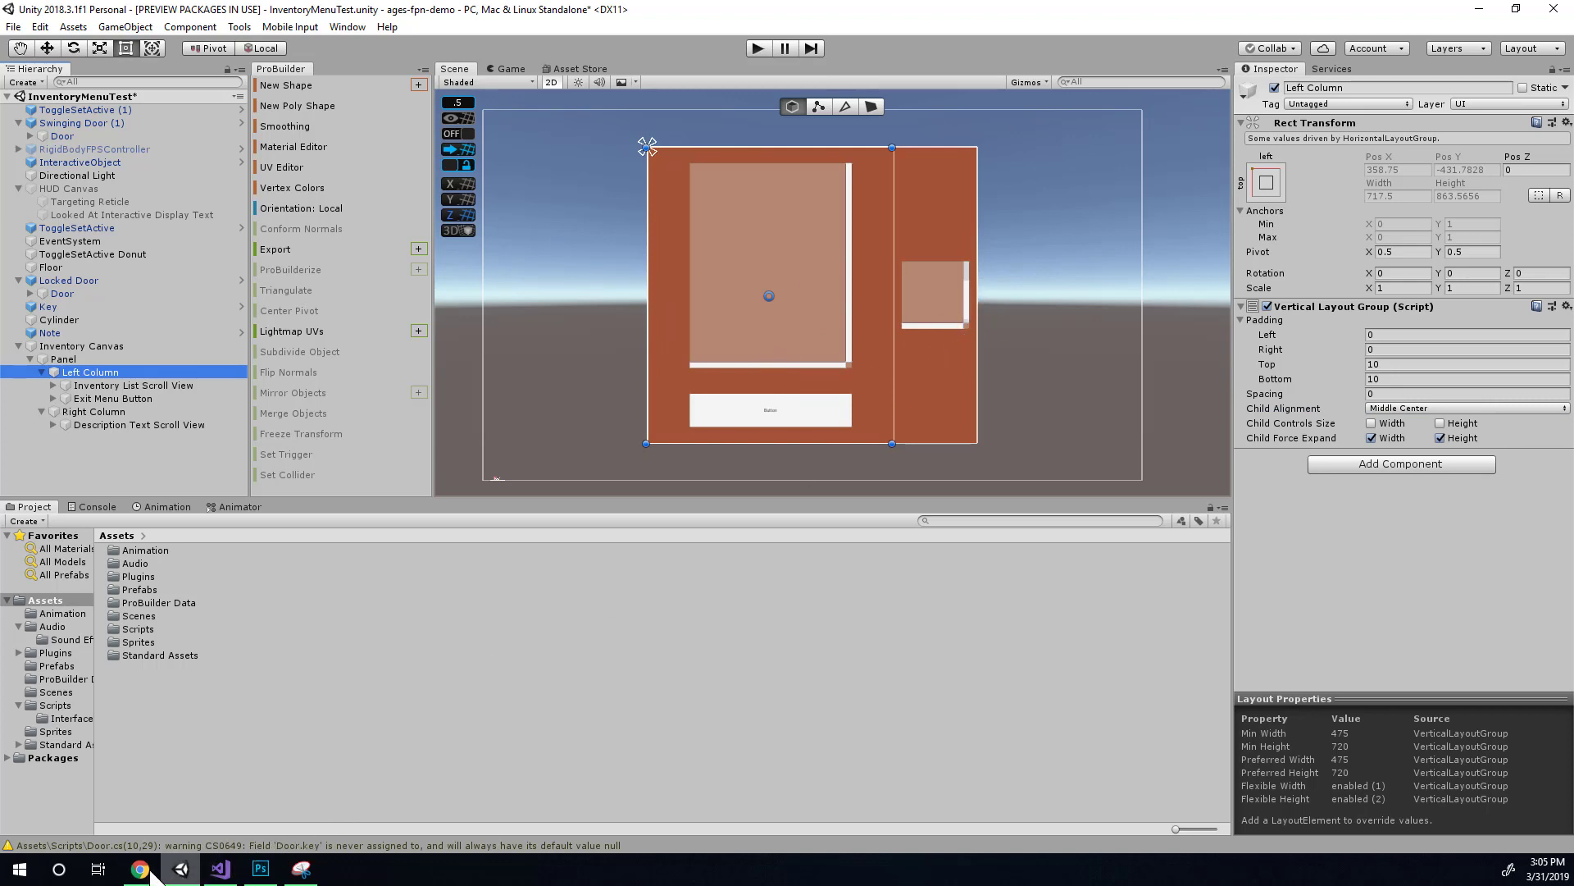
left_click(140, 868)
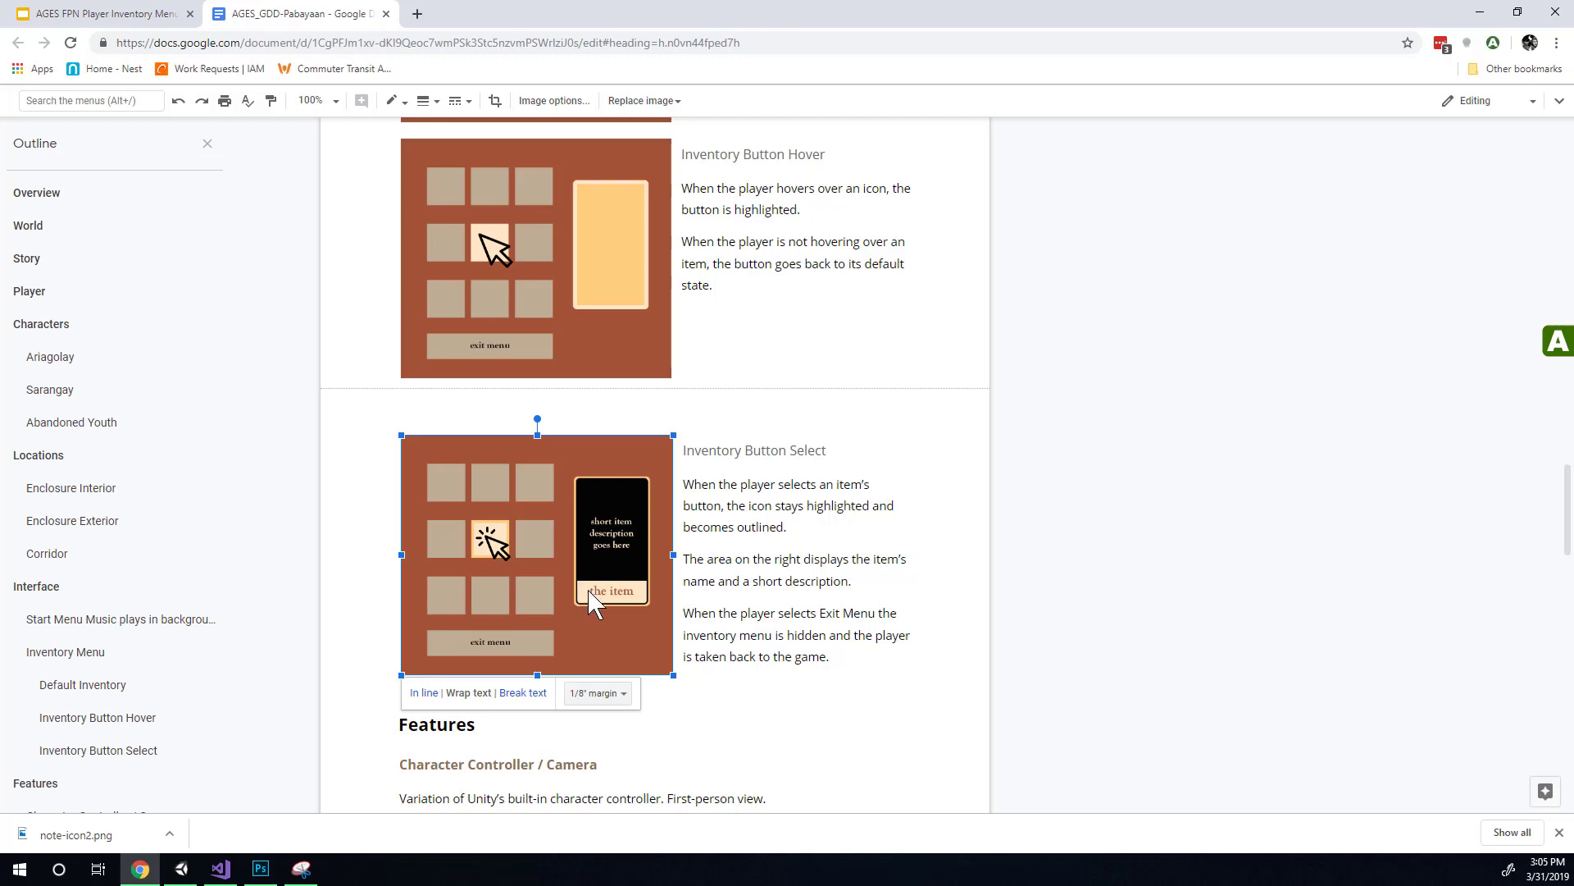
left_click_drag(730, 559, 844, 582)
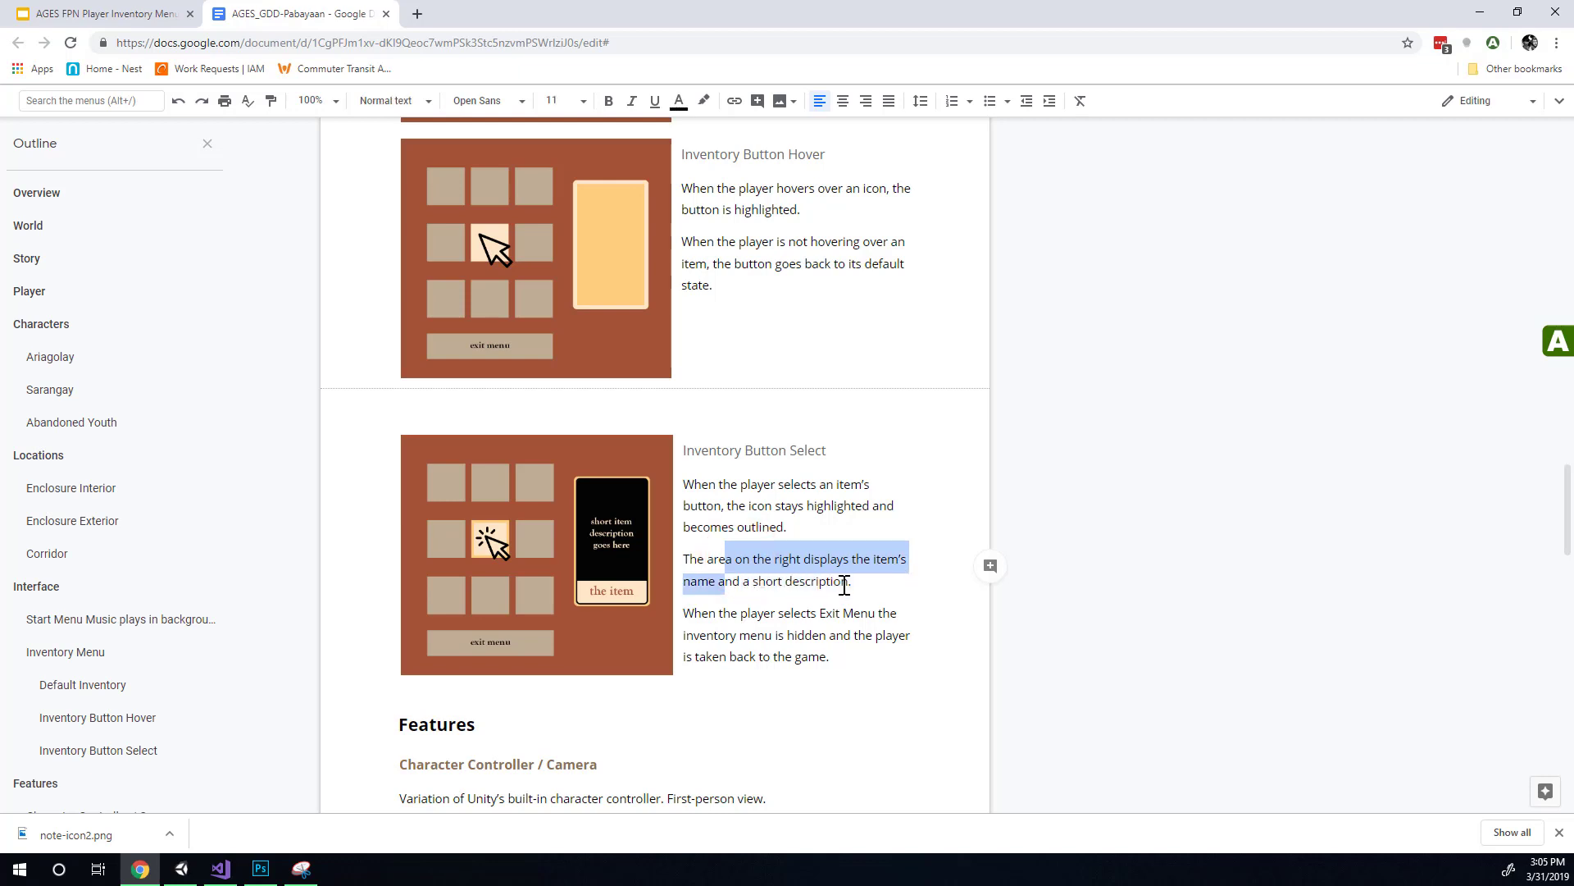
left_click(615, 596)
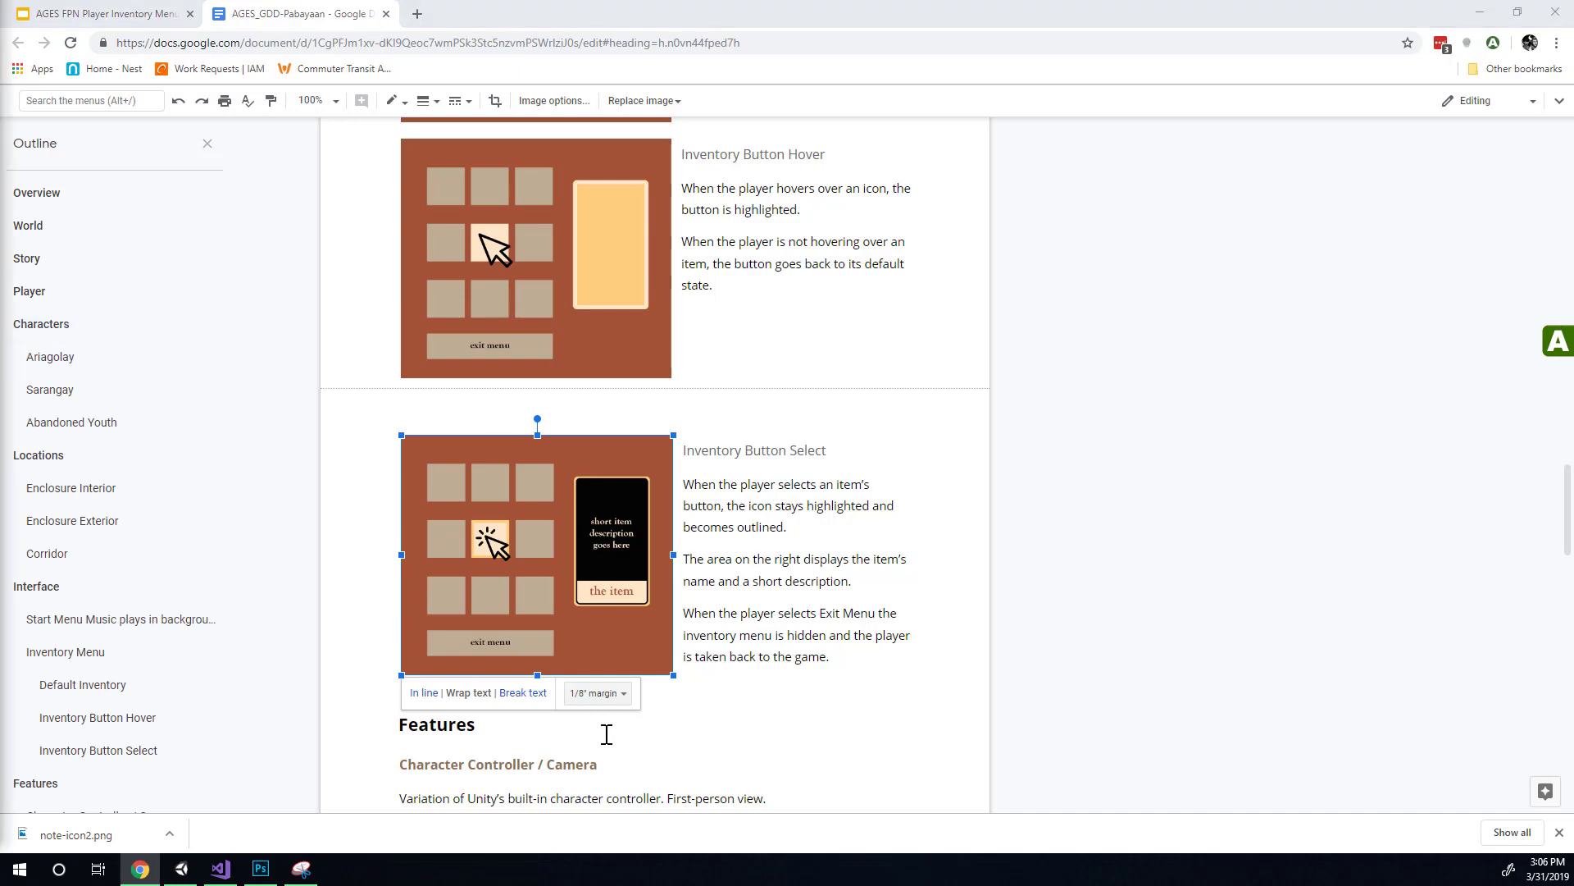
key("alt+Tab")
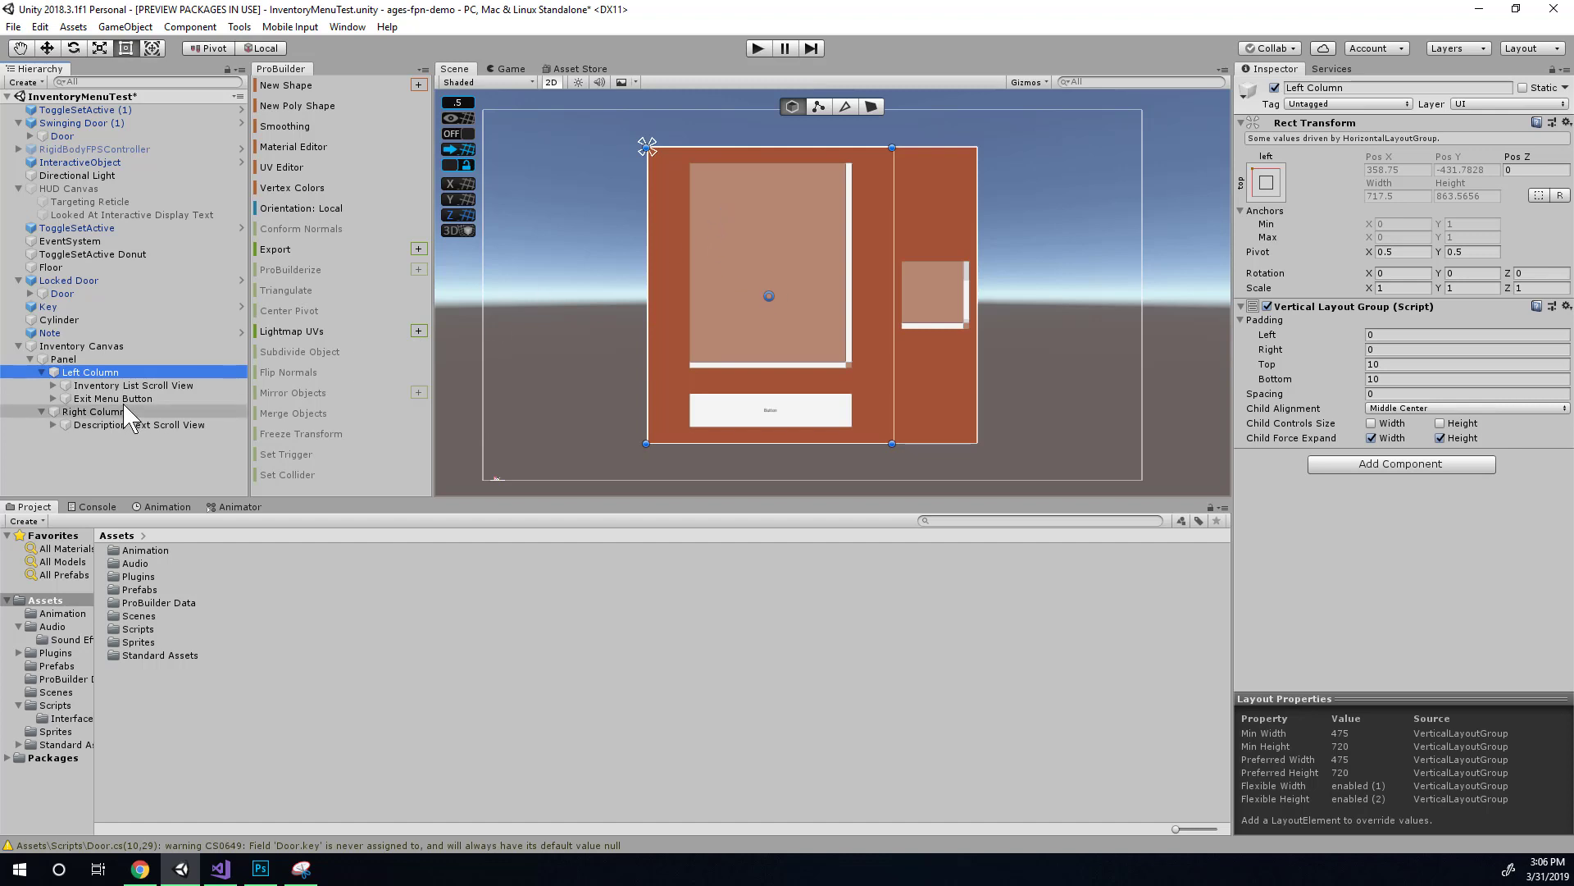
Add a UI Image as a child of Right Column
left_click(92, 412)
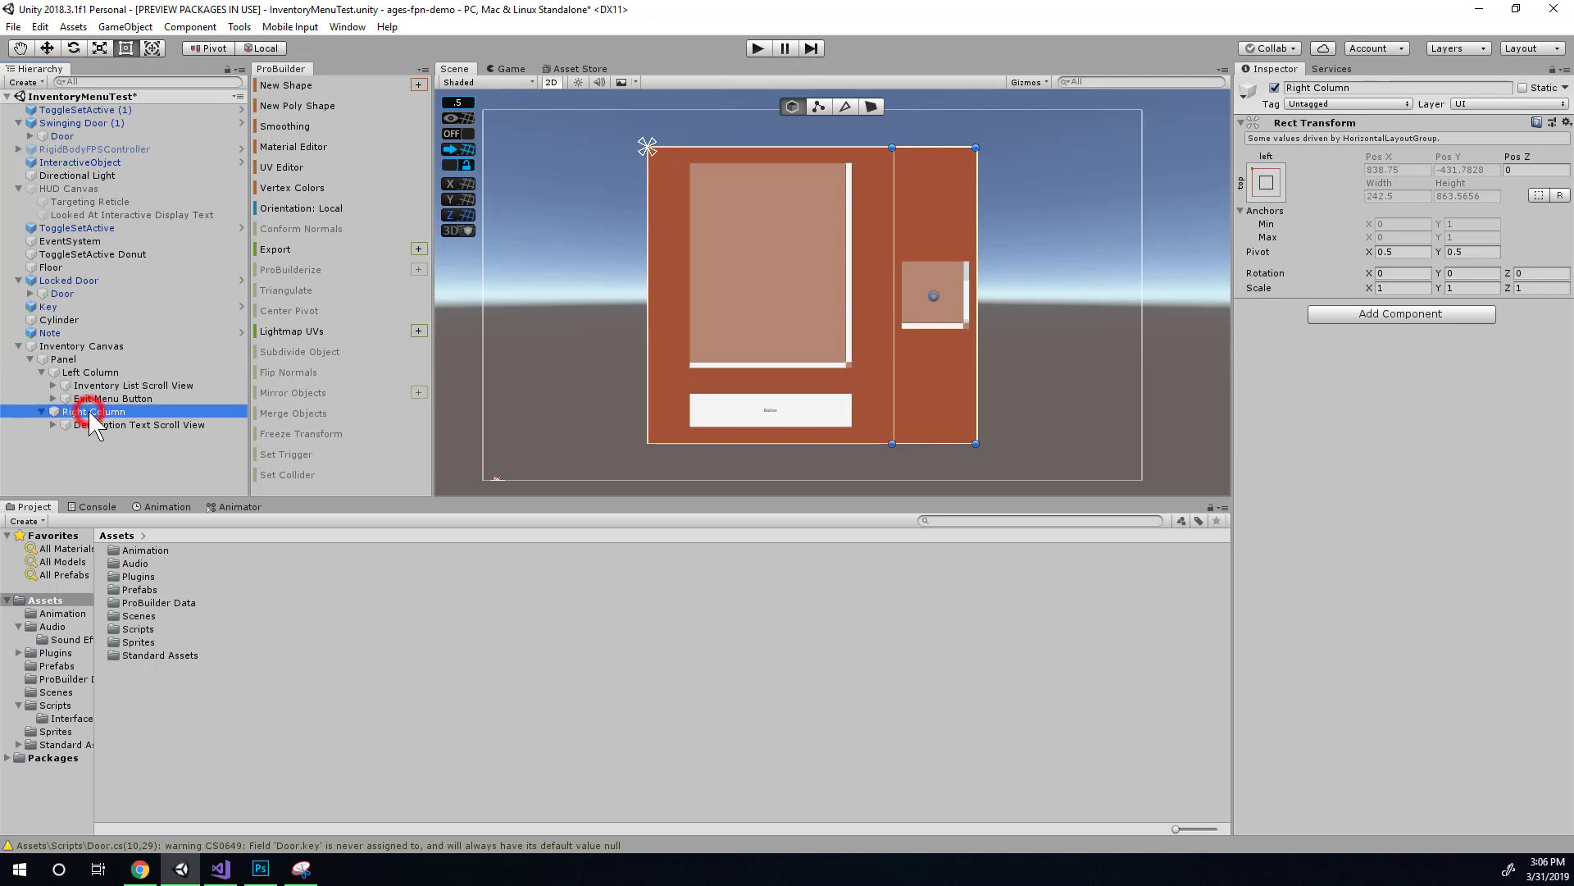
left_click(72, 358)
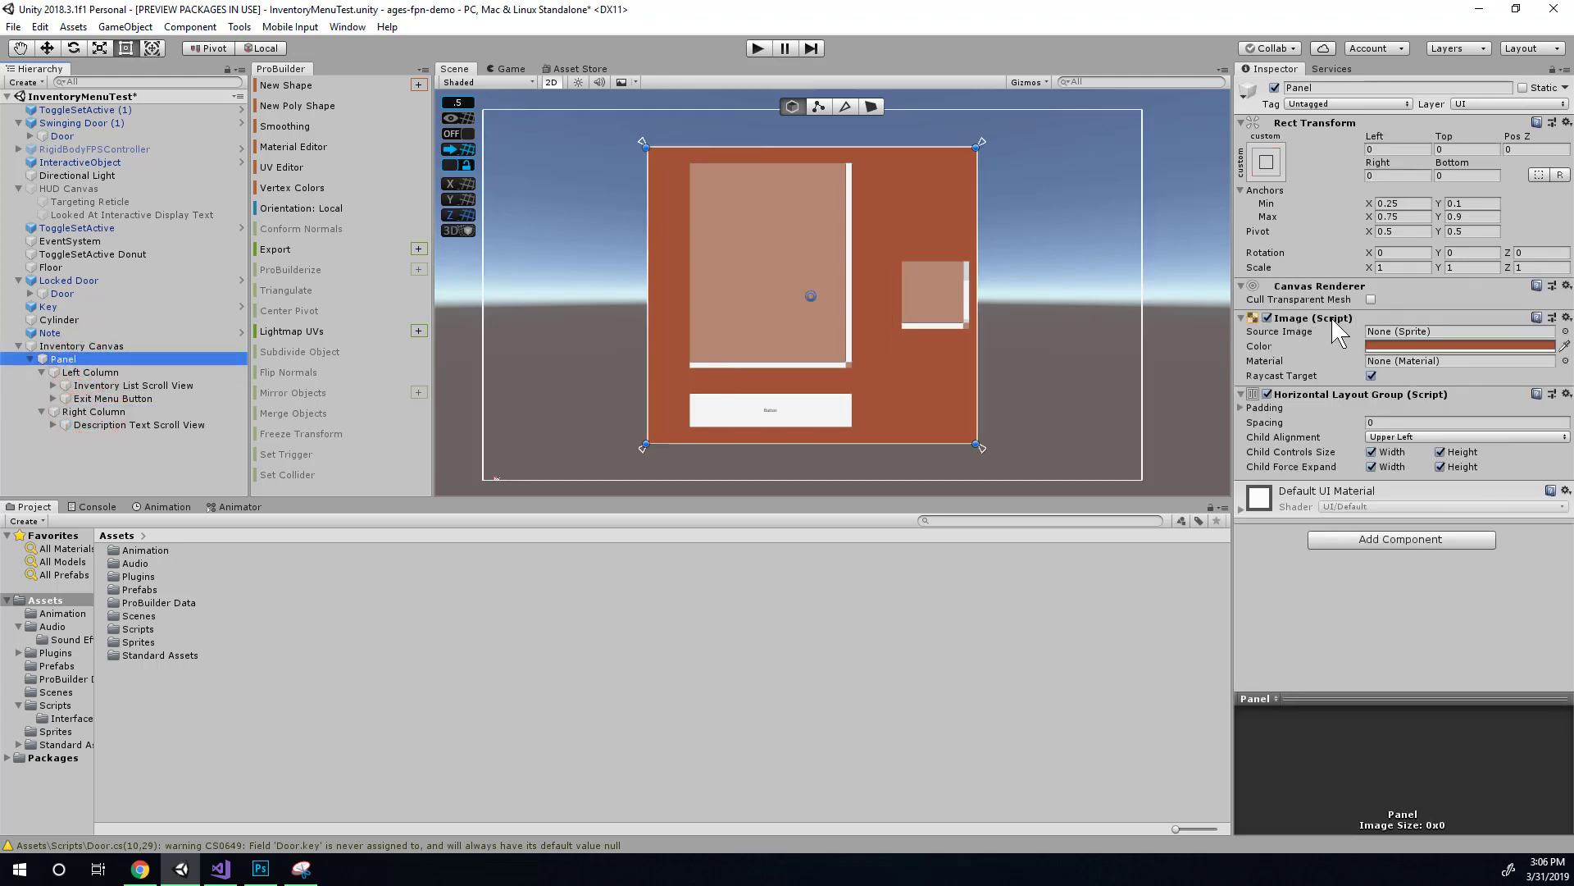
left_click(82, 411)
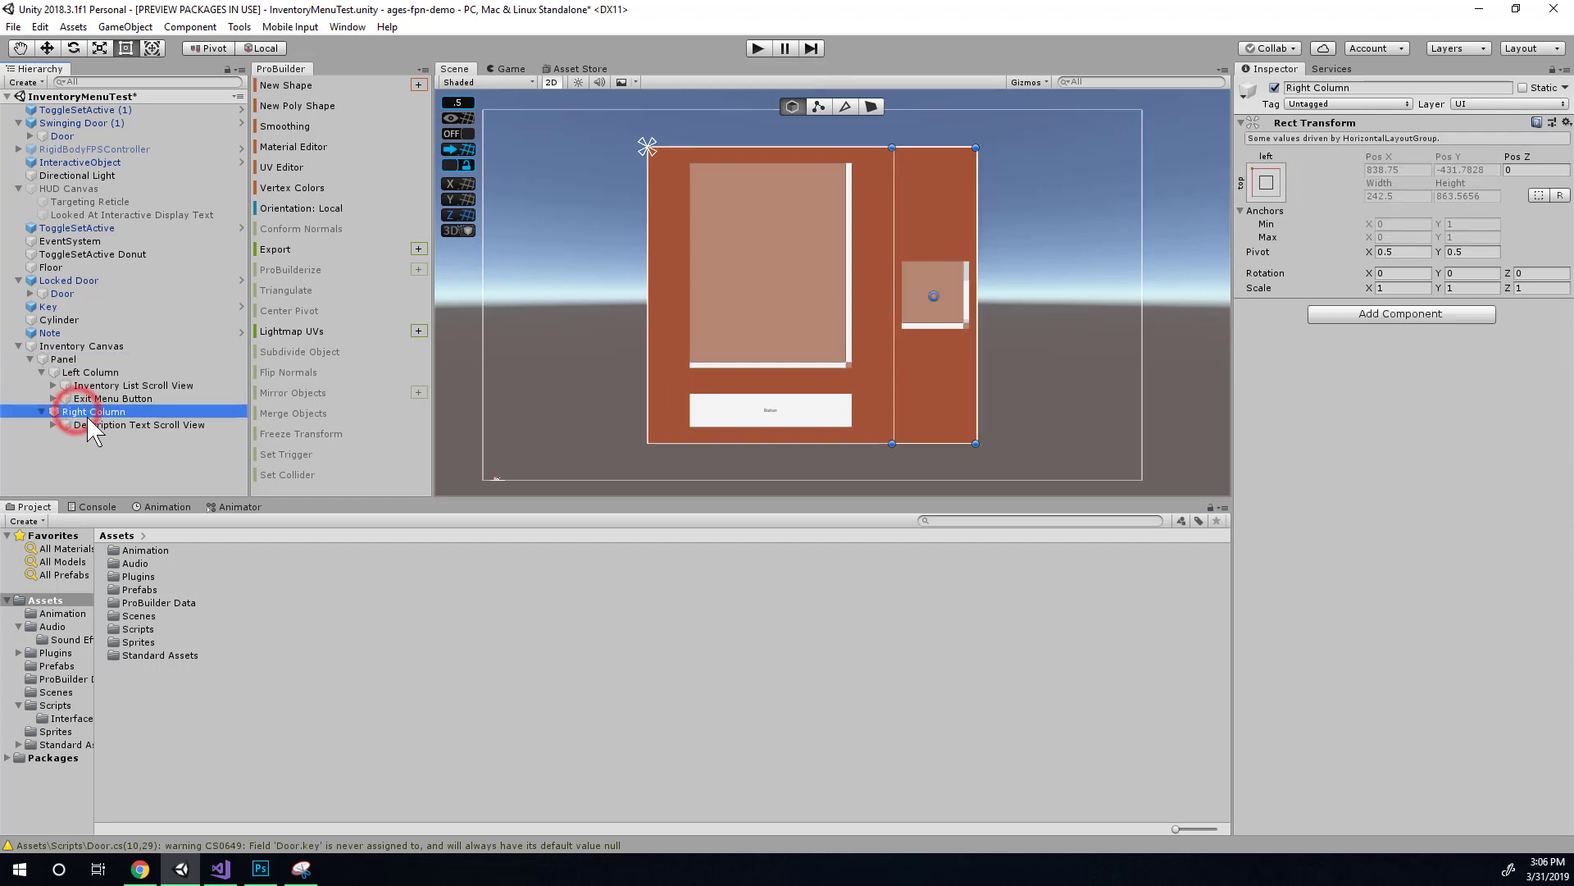
right_click(90, 416)
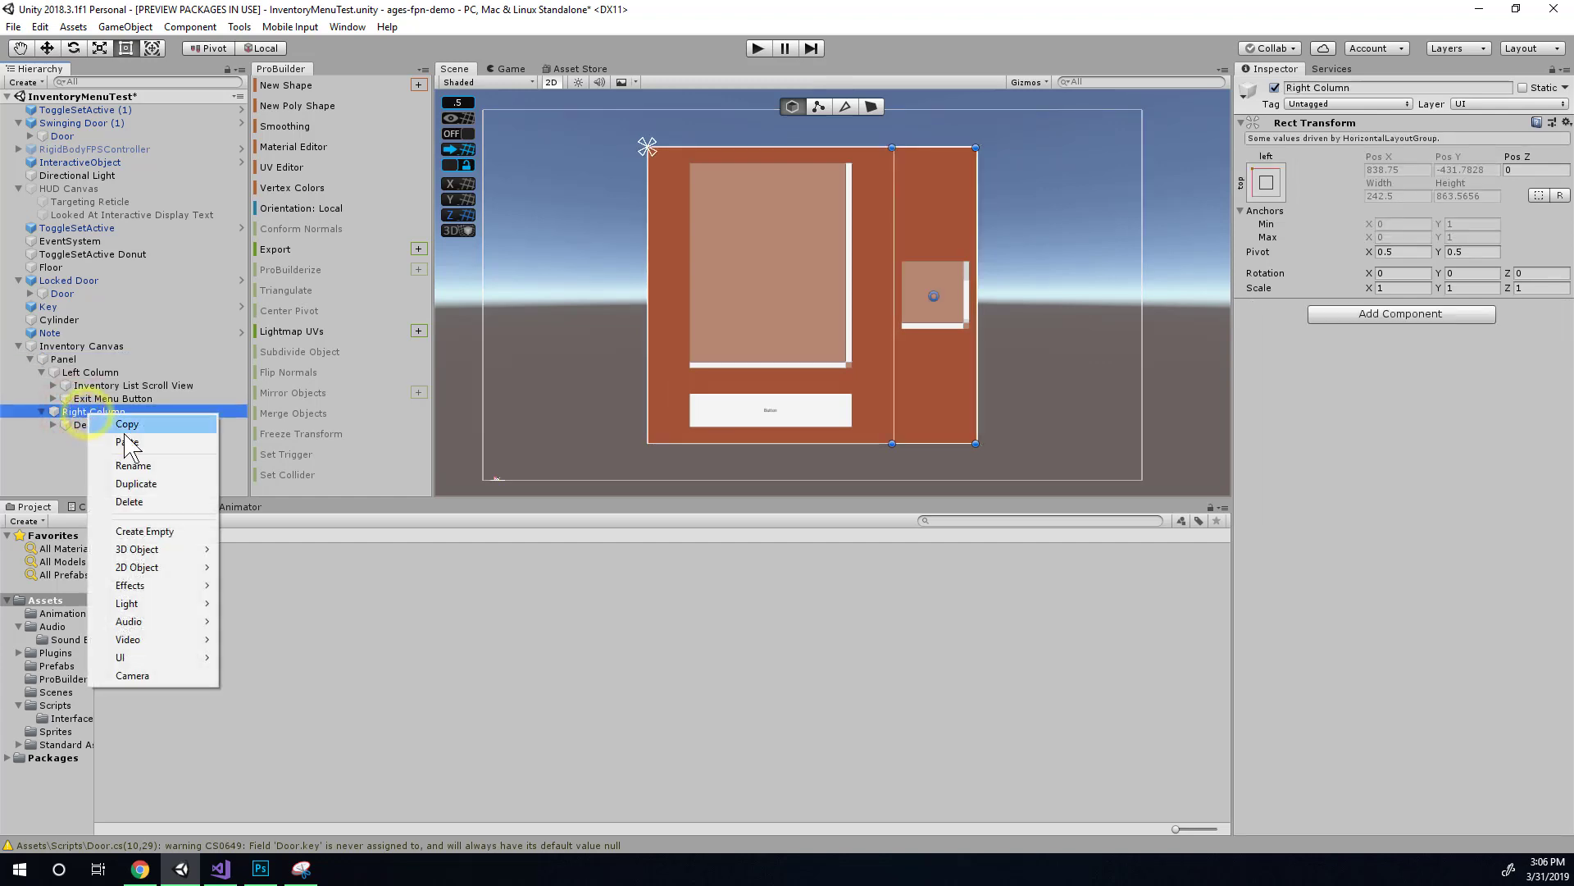
left_click(148, 658)
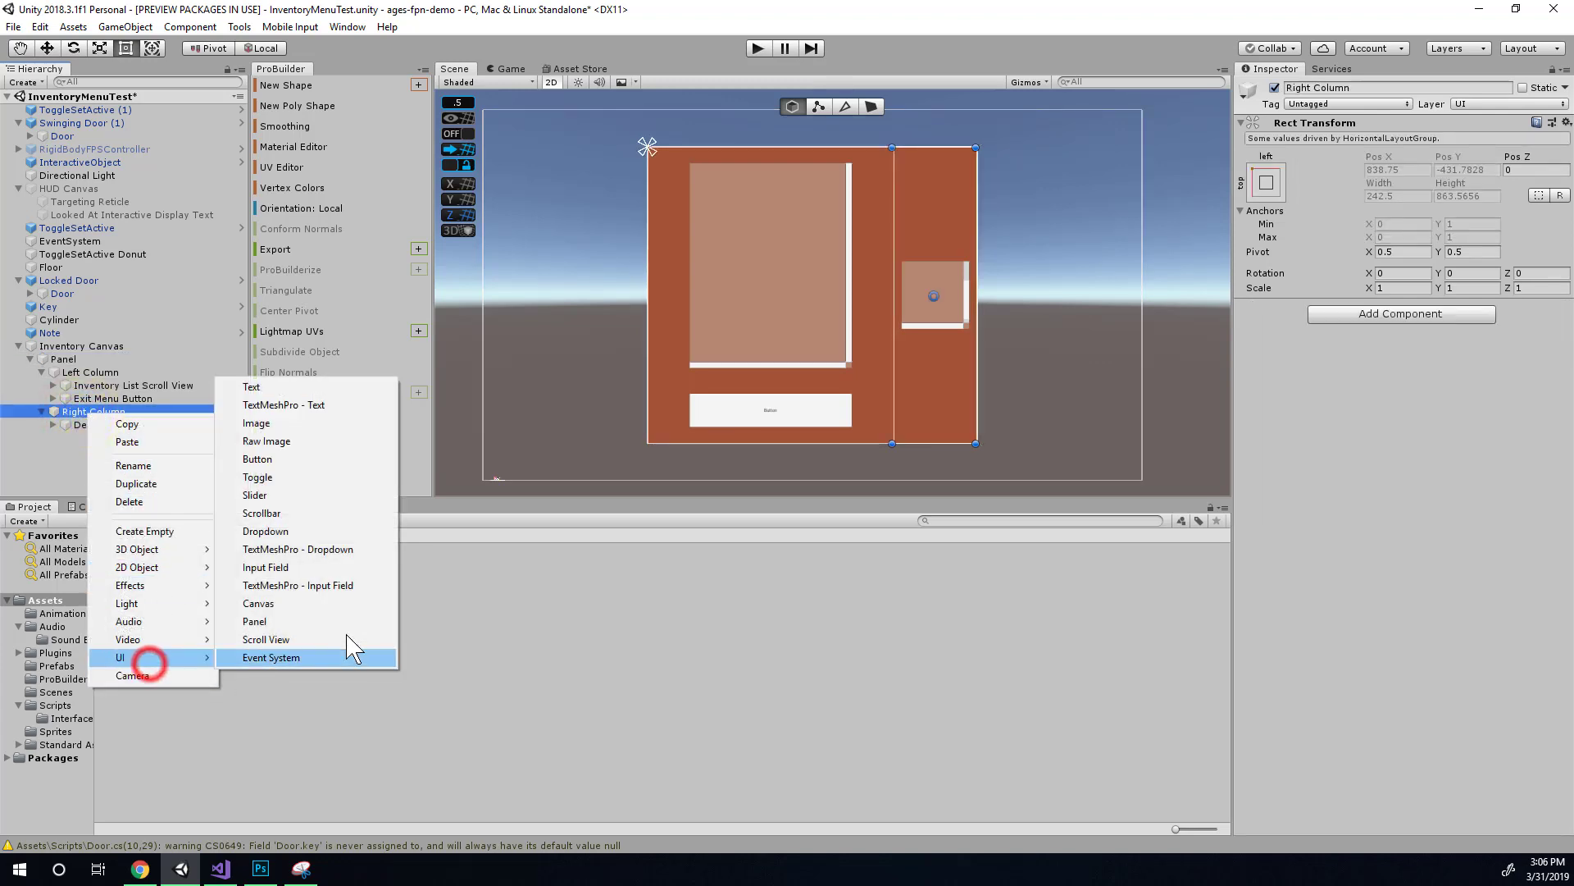
left_click(320, 425)
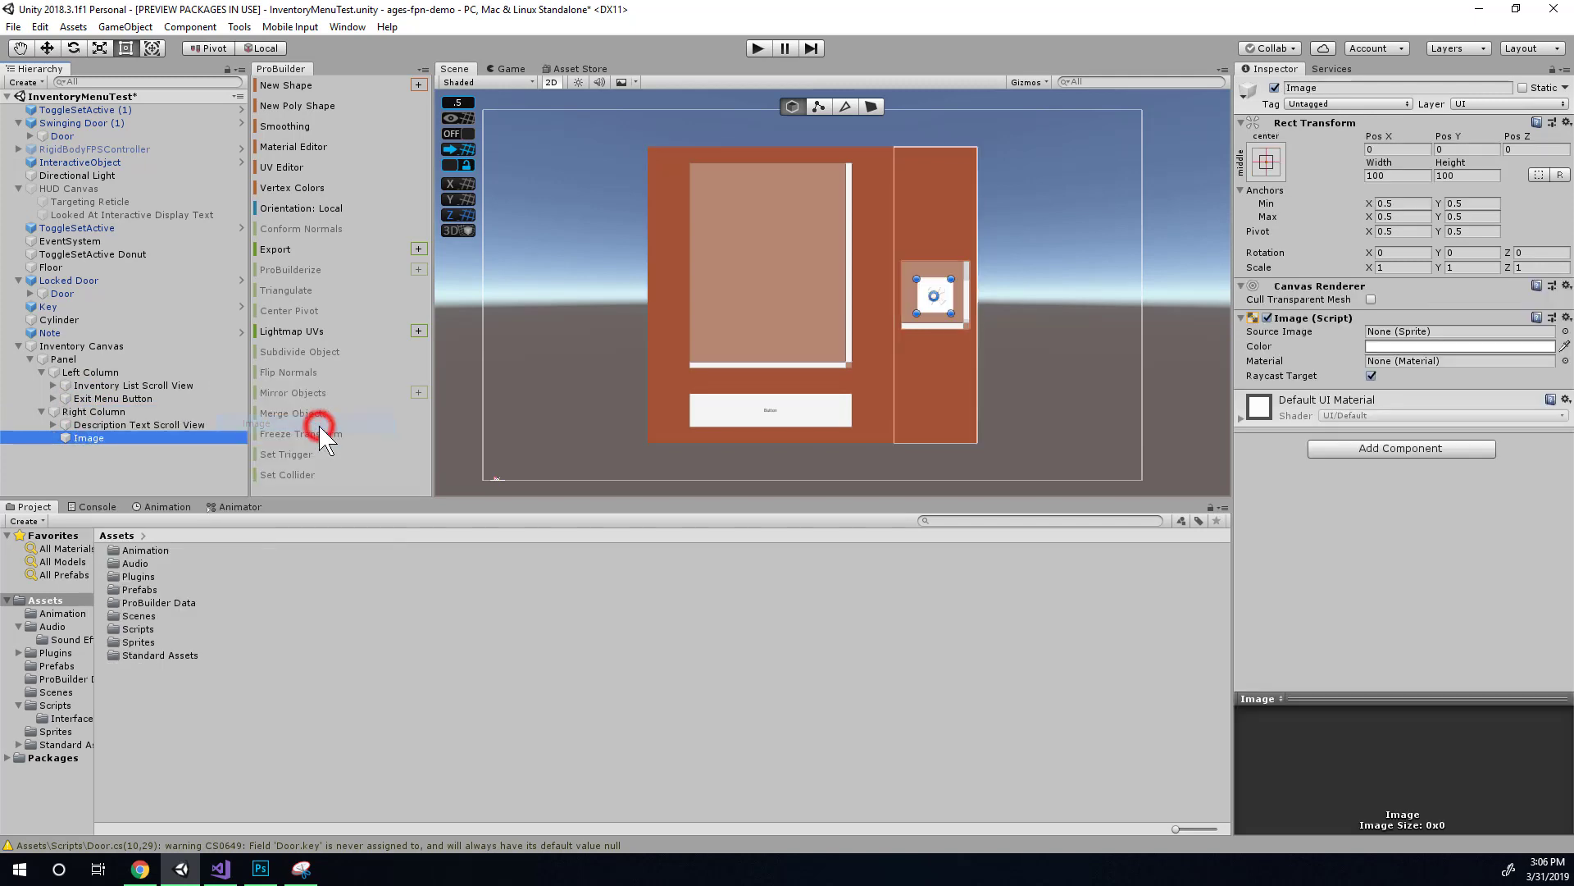
scroll(951, 312, "up", 5)
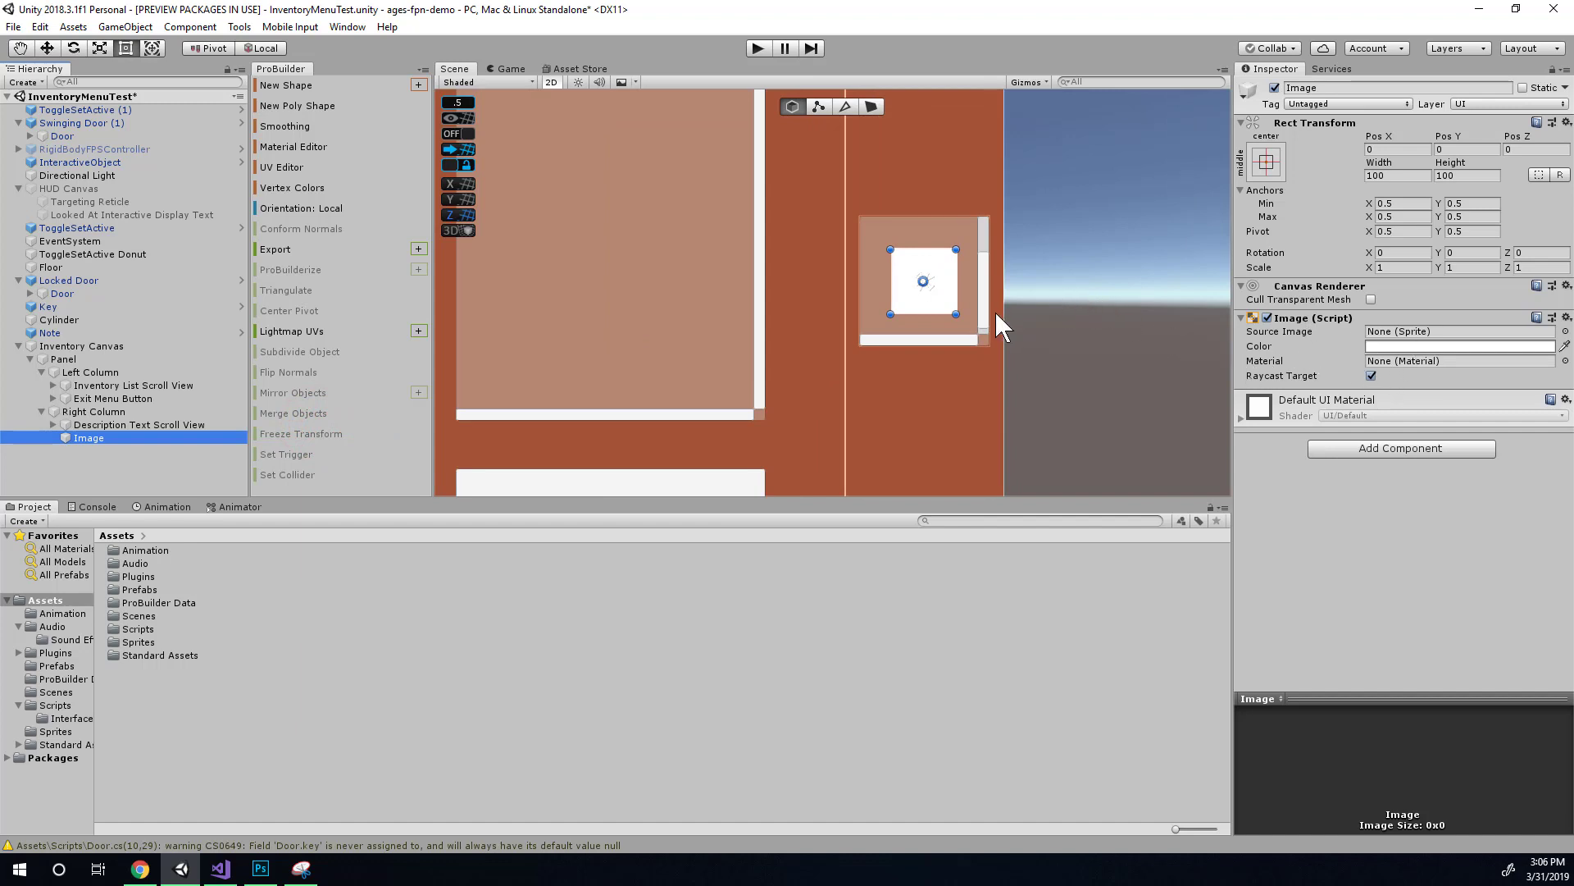
Add a UI Text object as a child of Right Column's Image, consulting the mockup in the Chrome design document
key("alt+Tab")
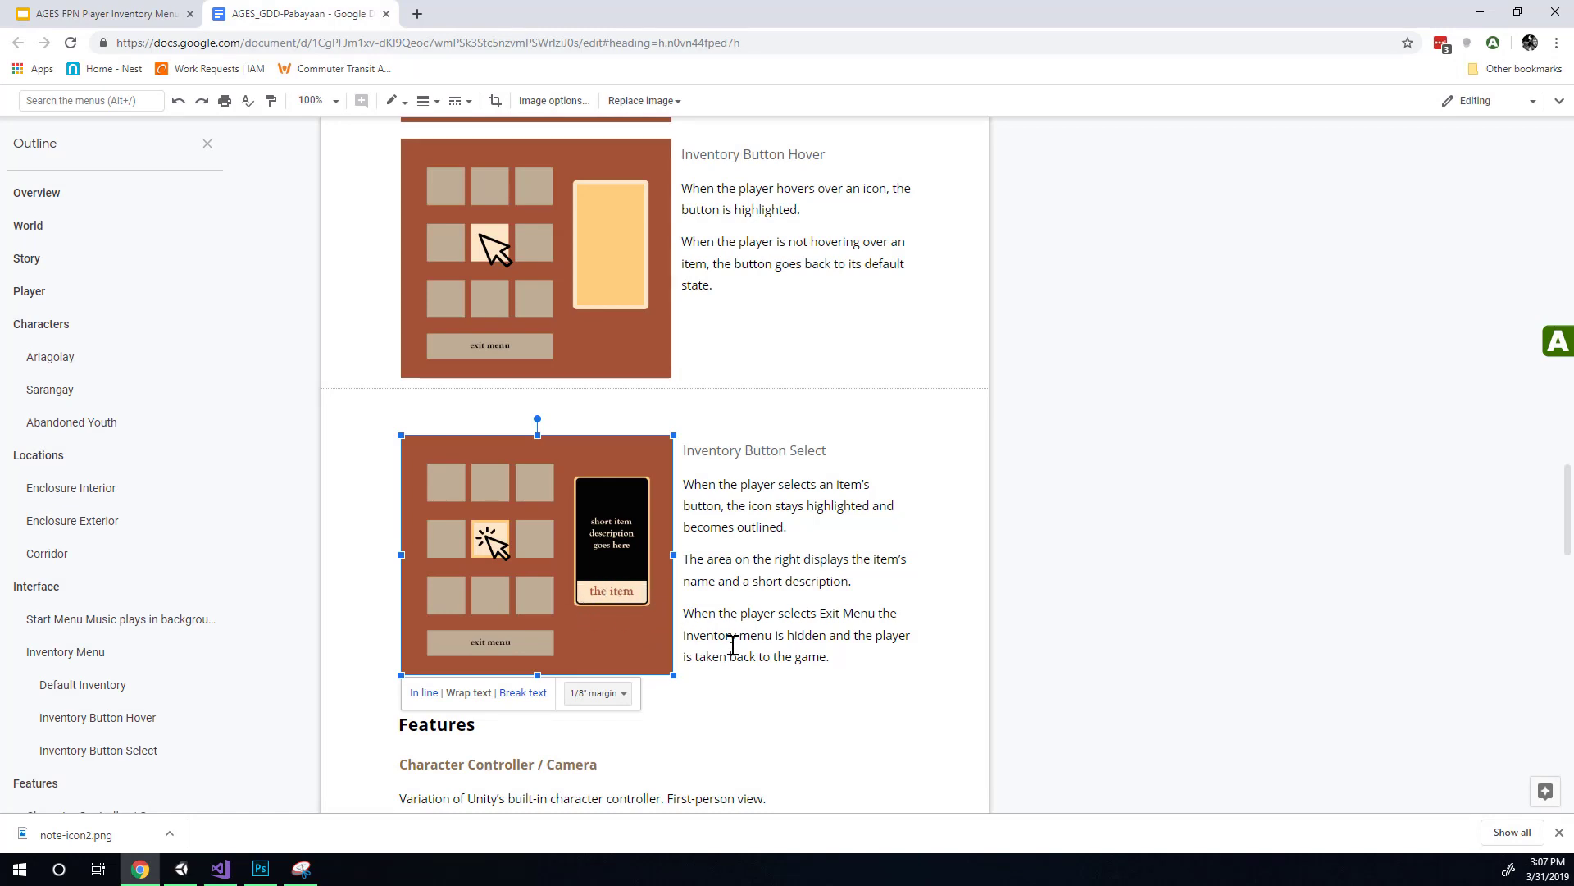
key("alt+Tab")
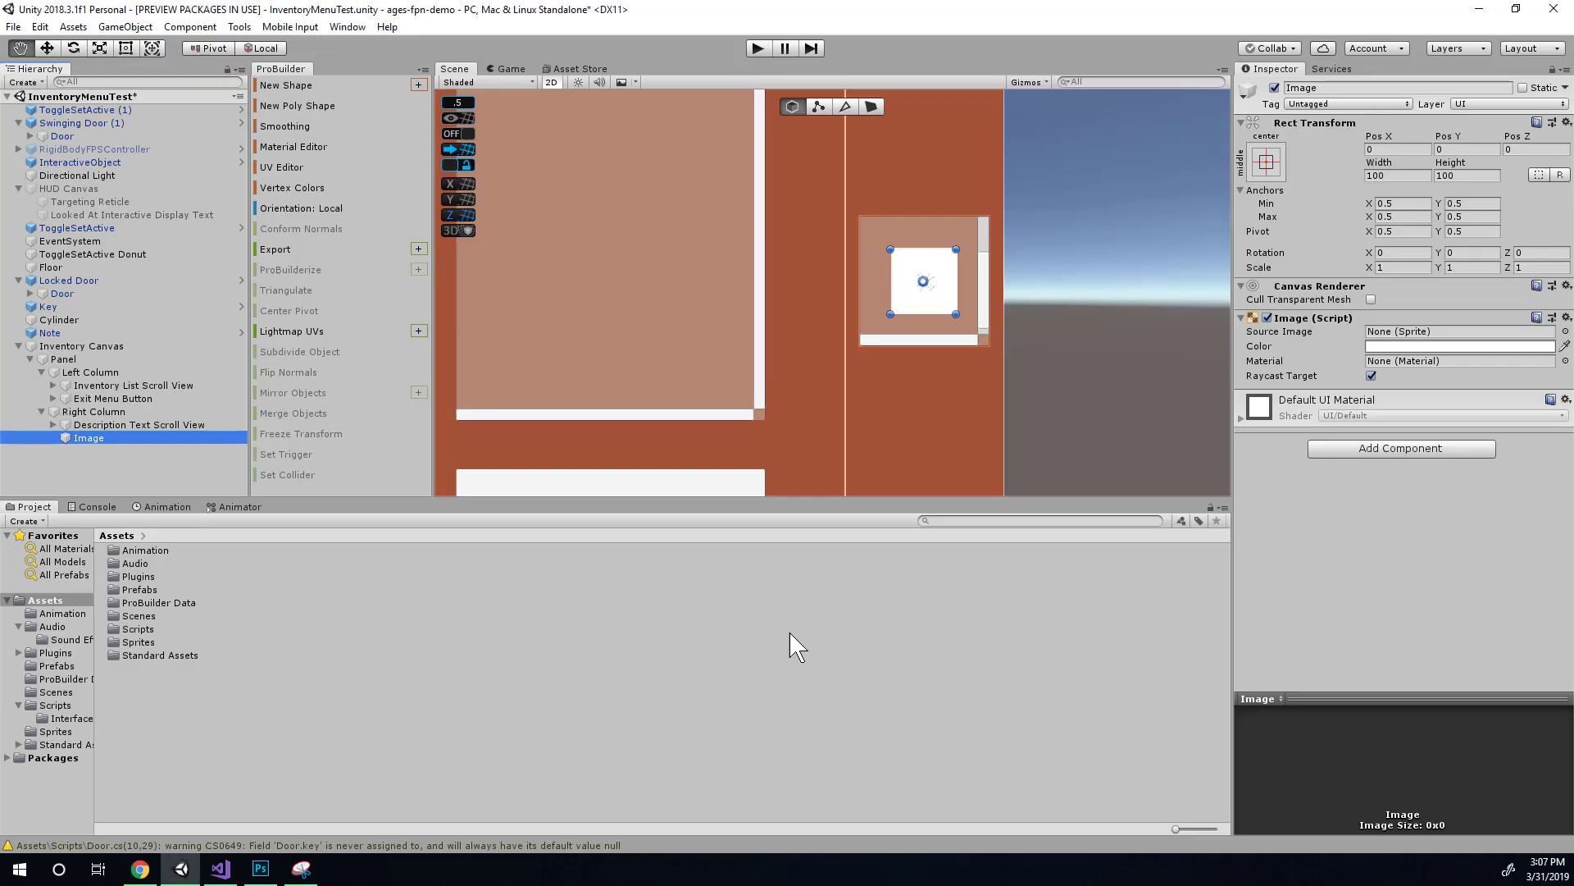
right_click(91, 440)
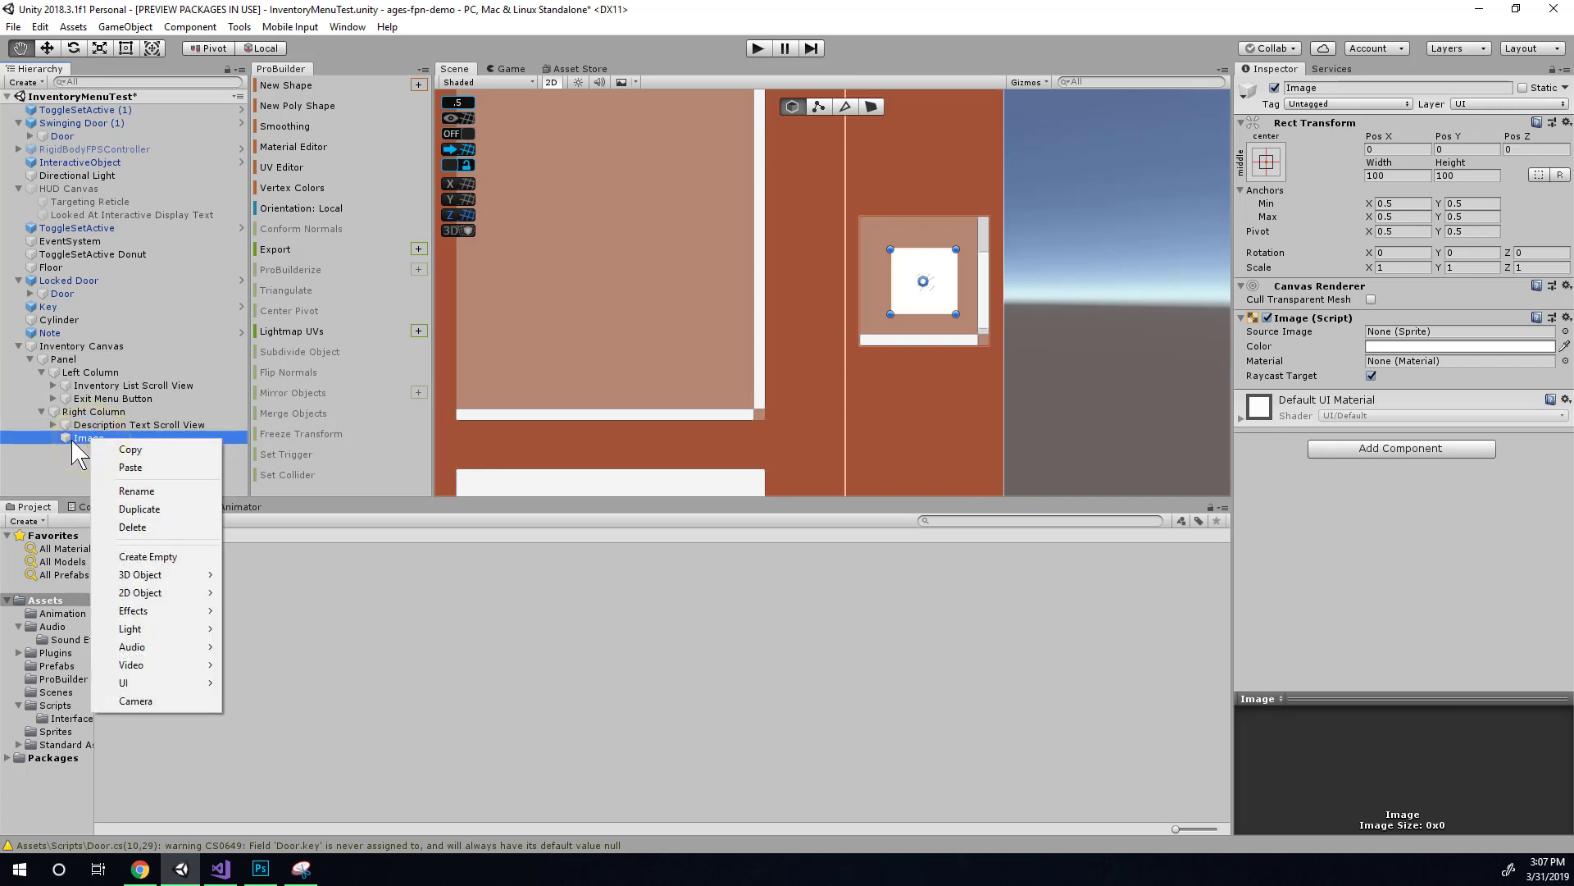
left_click(61, 461)
left_click(85, 439)
right_click(86, 440)
left_click(60, 458)
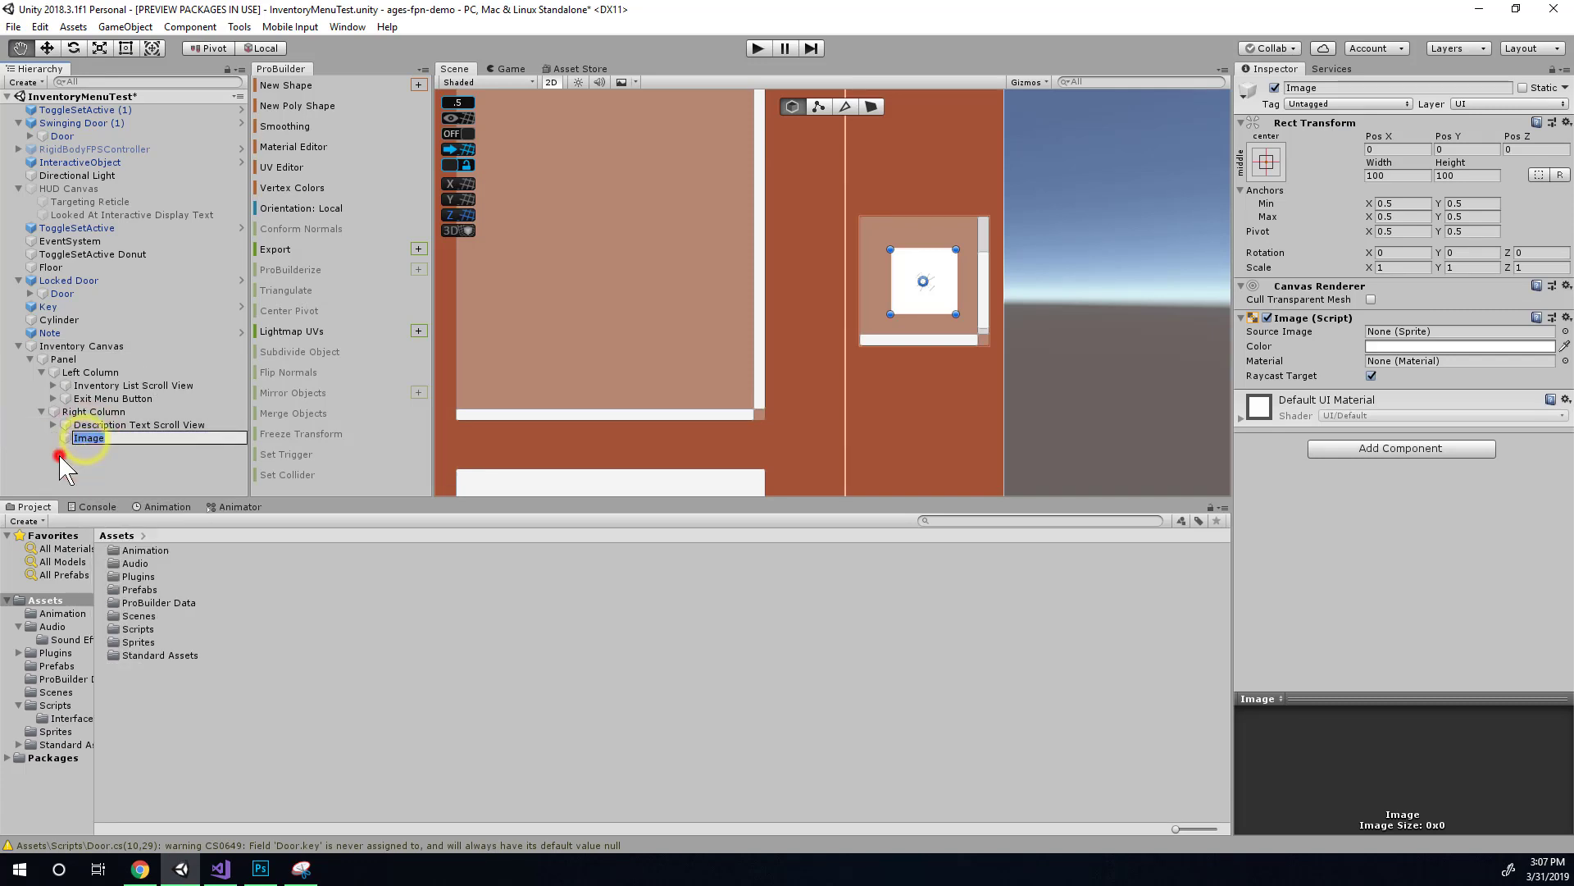
left_click(73, 477)
left_click(100, 442)
right_click(101, 441)
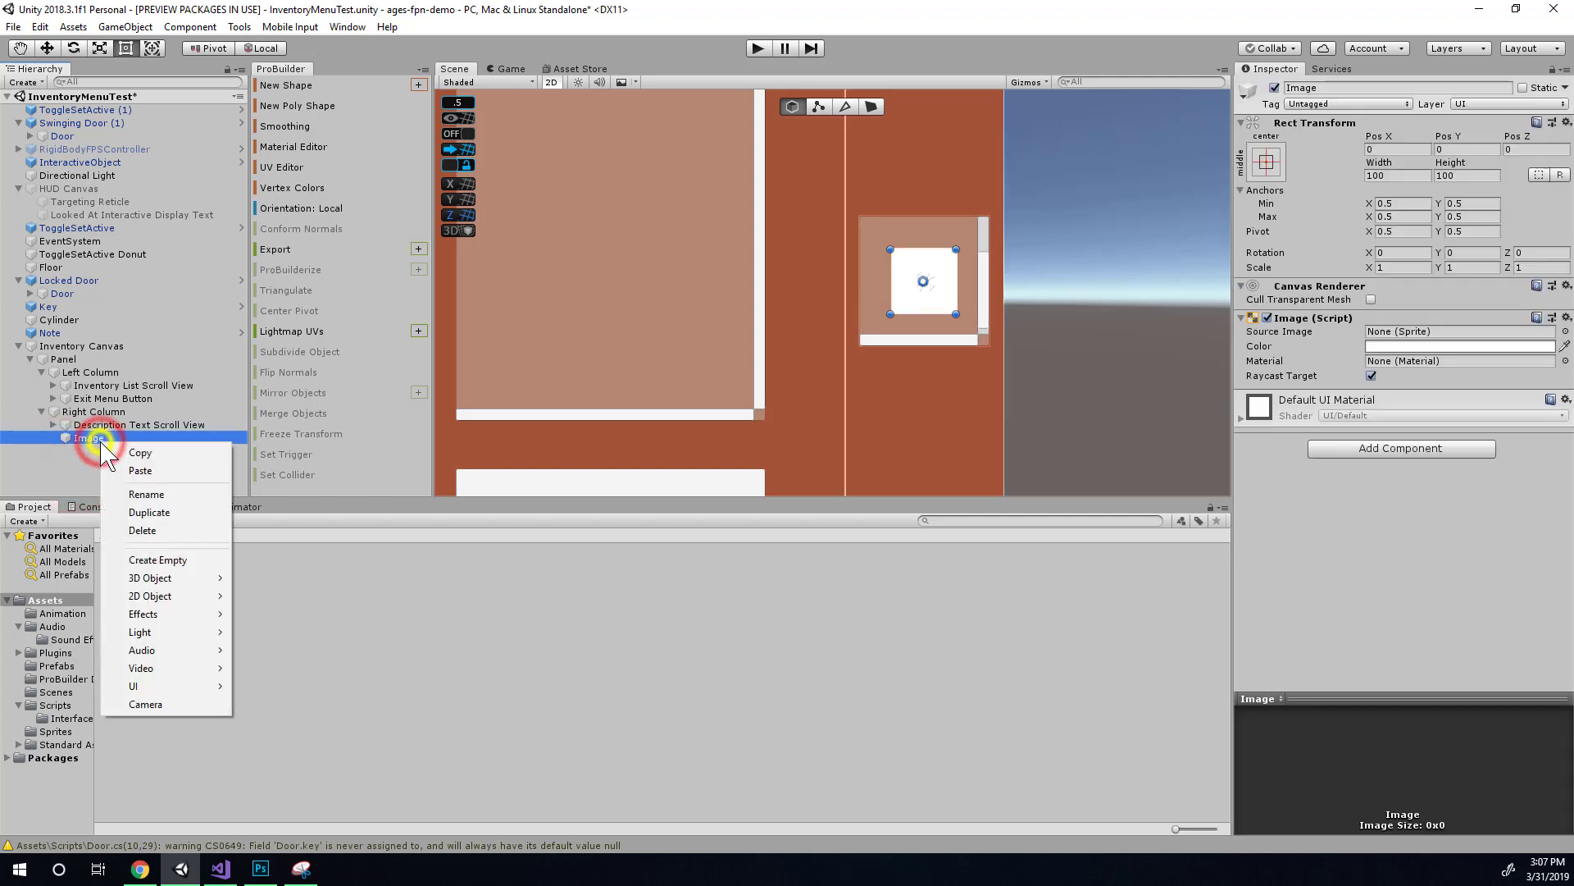
left_click(156, 685)
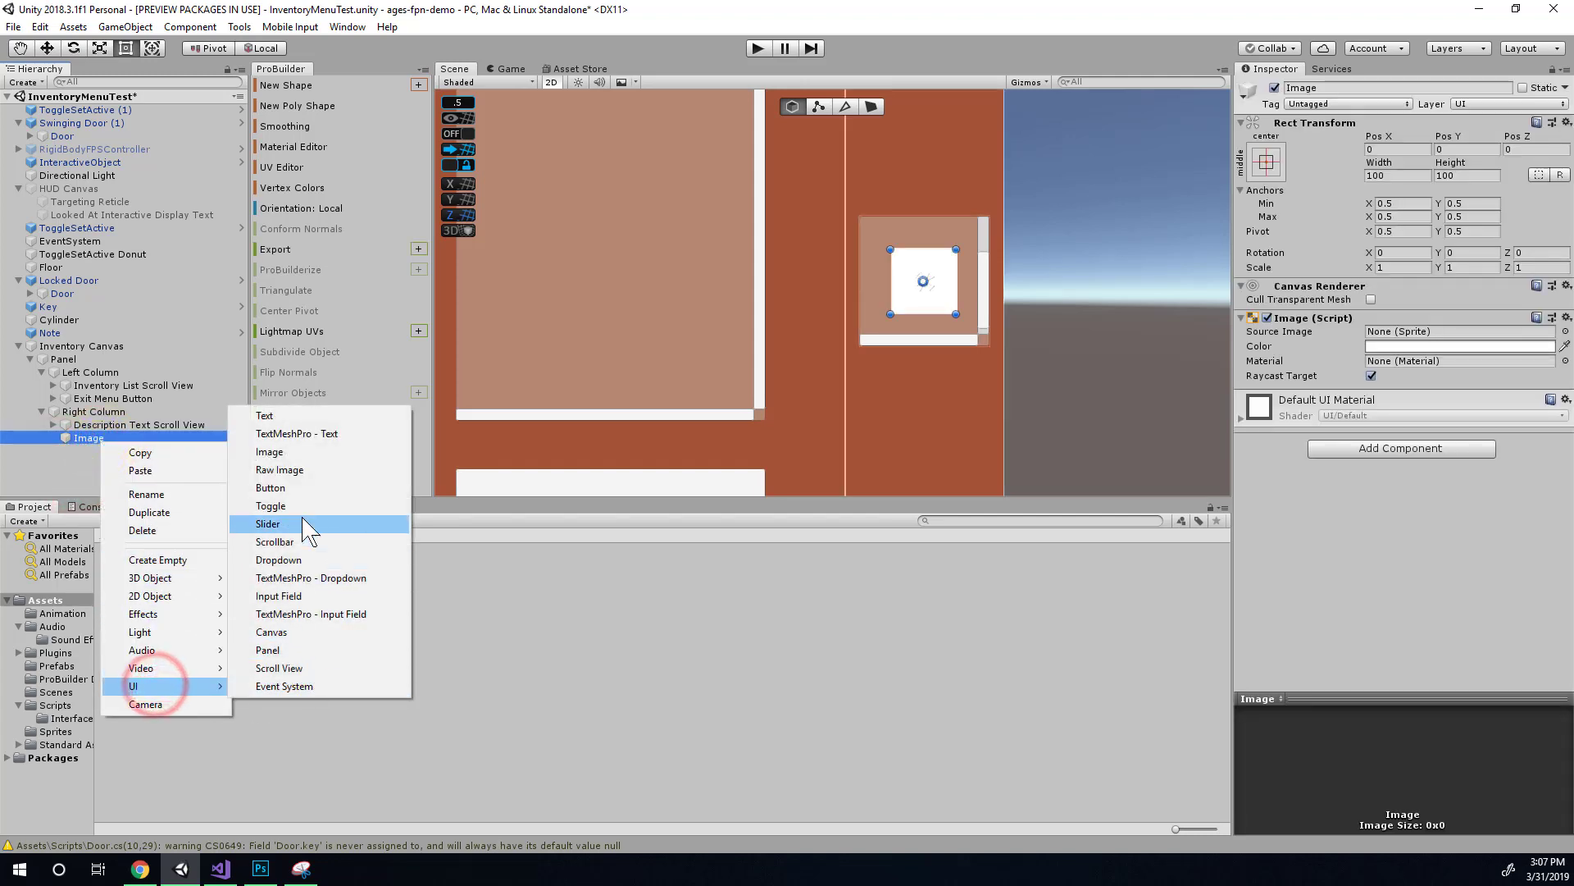
left_click(298, 417)
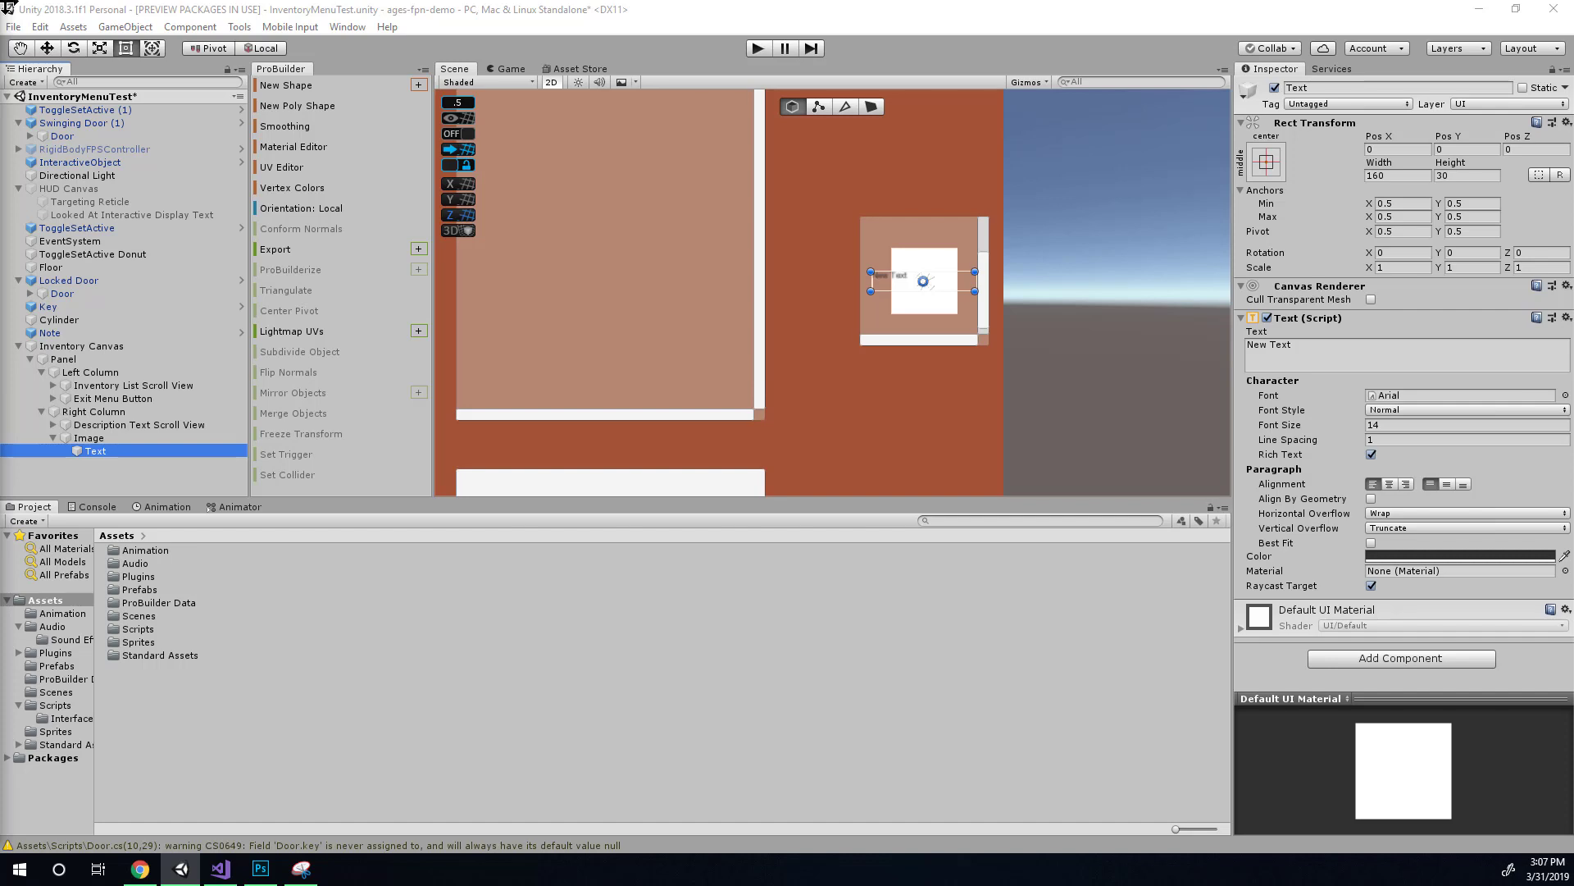
Set the new Text object's content to "the item", comparing it with the mockup in the Chrome design document
left_click(1376, 343)
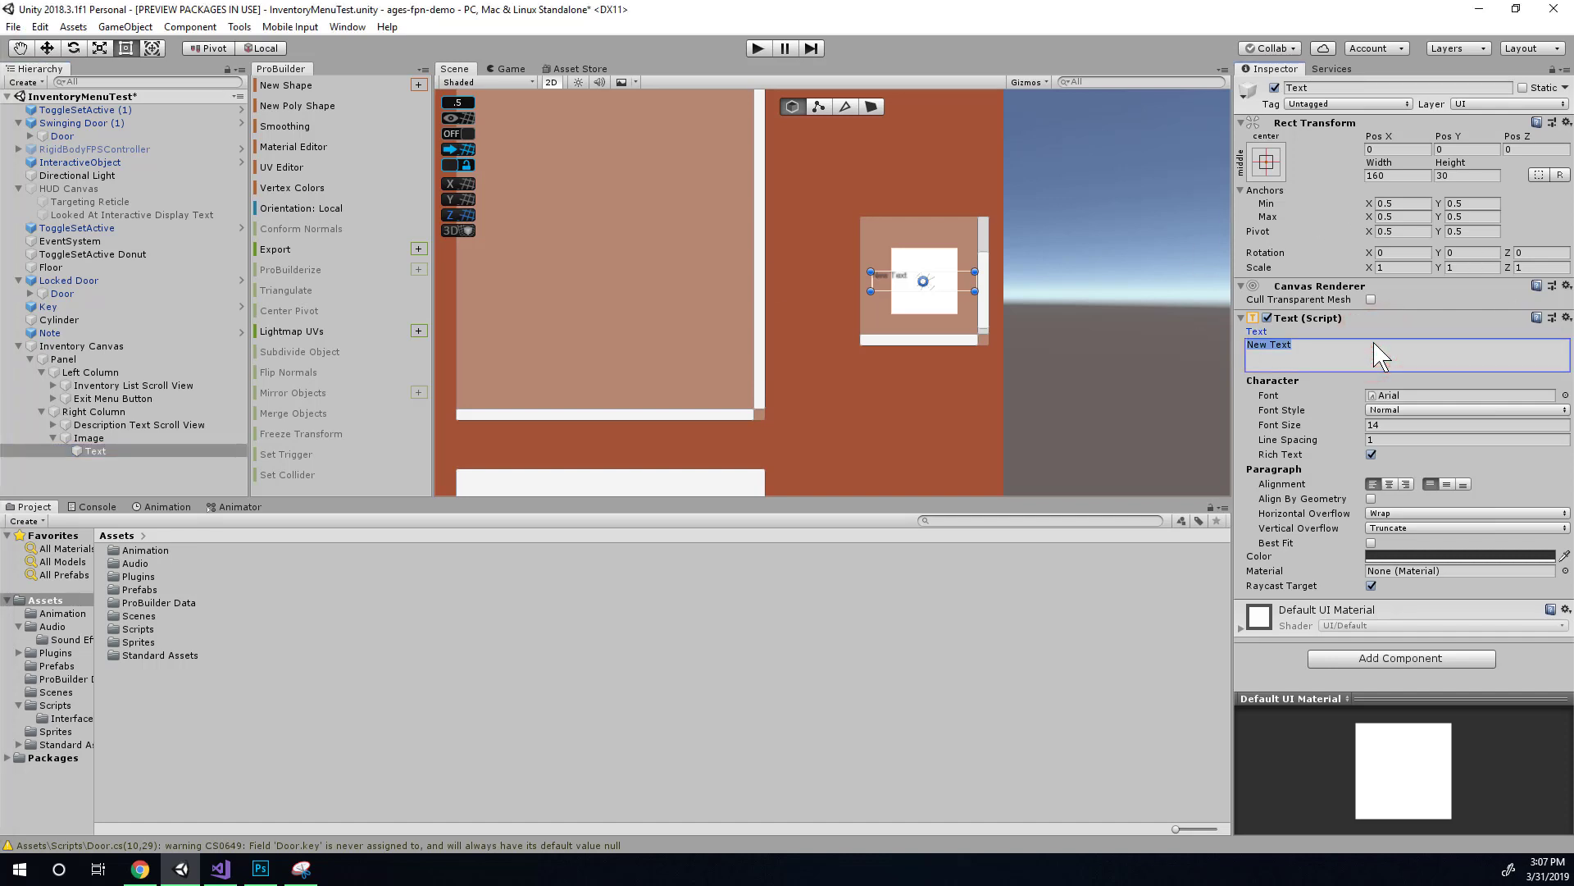
type("The")
left_click(1021, 615)
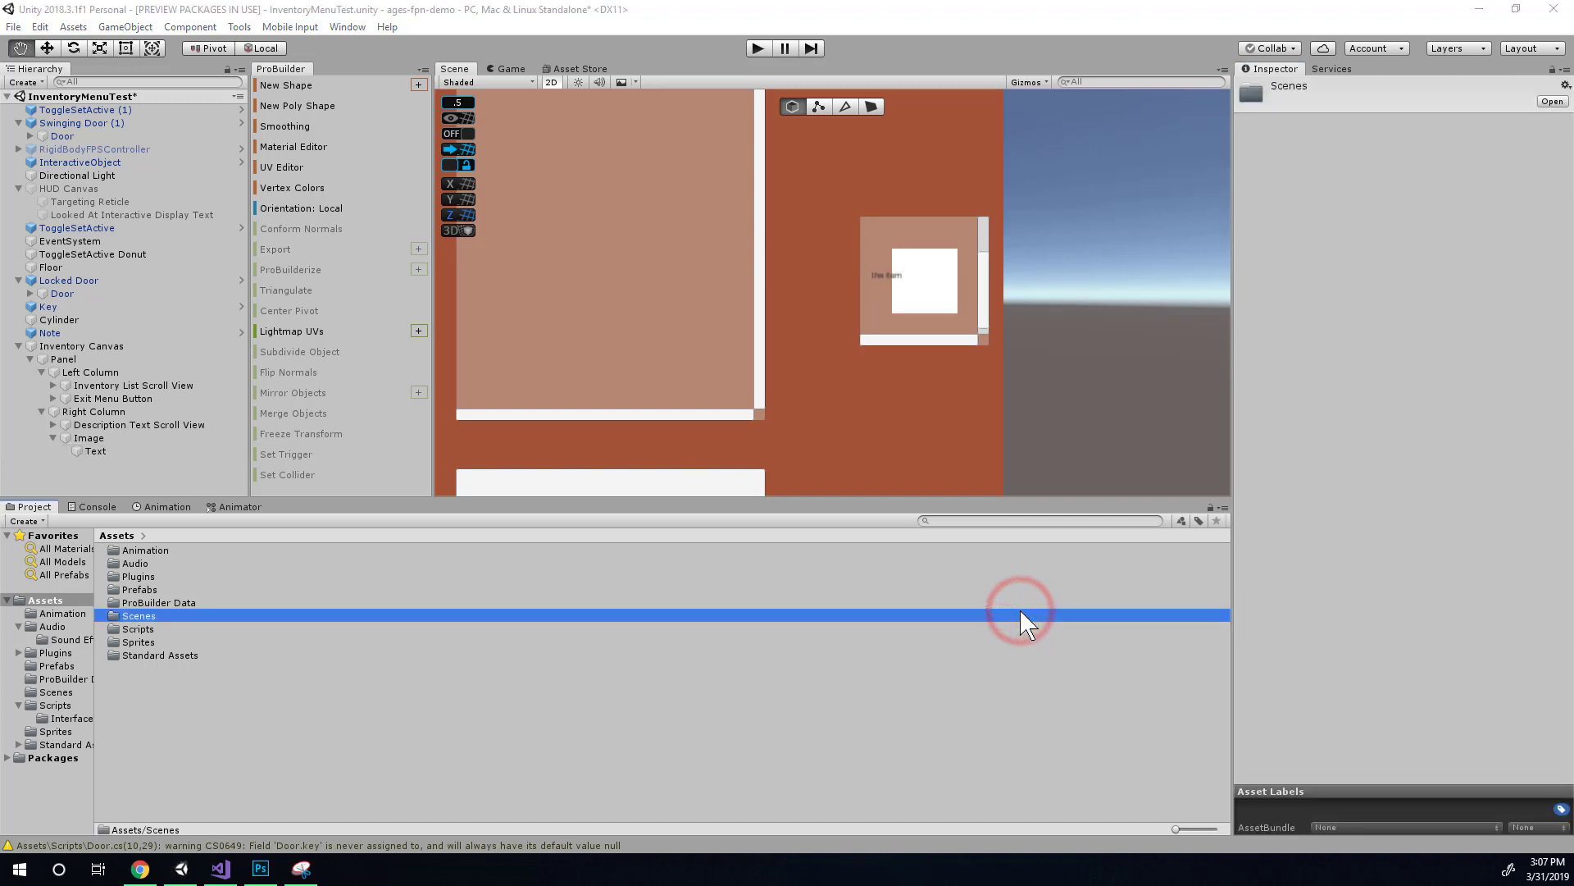
key("alt+Tab")
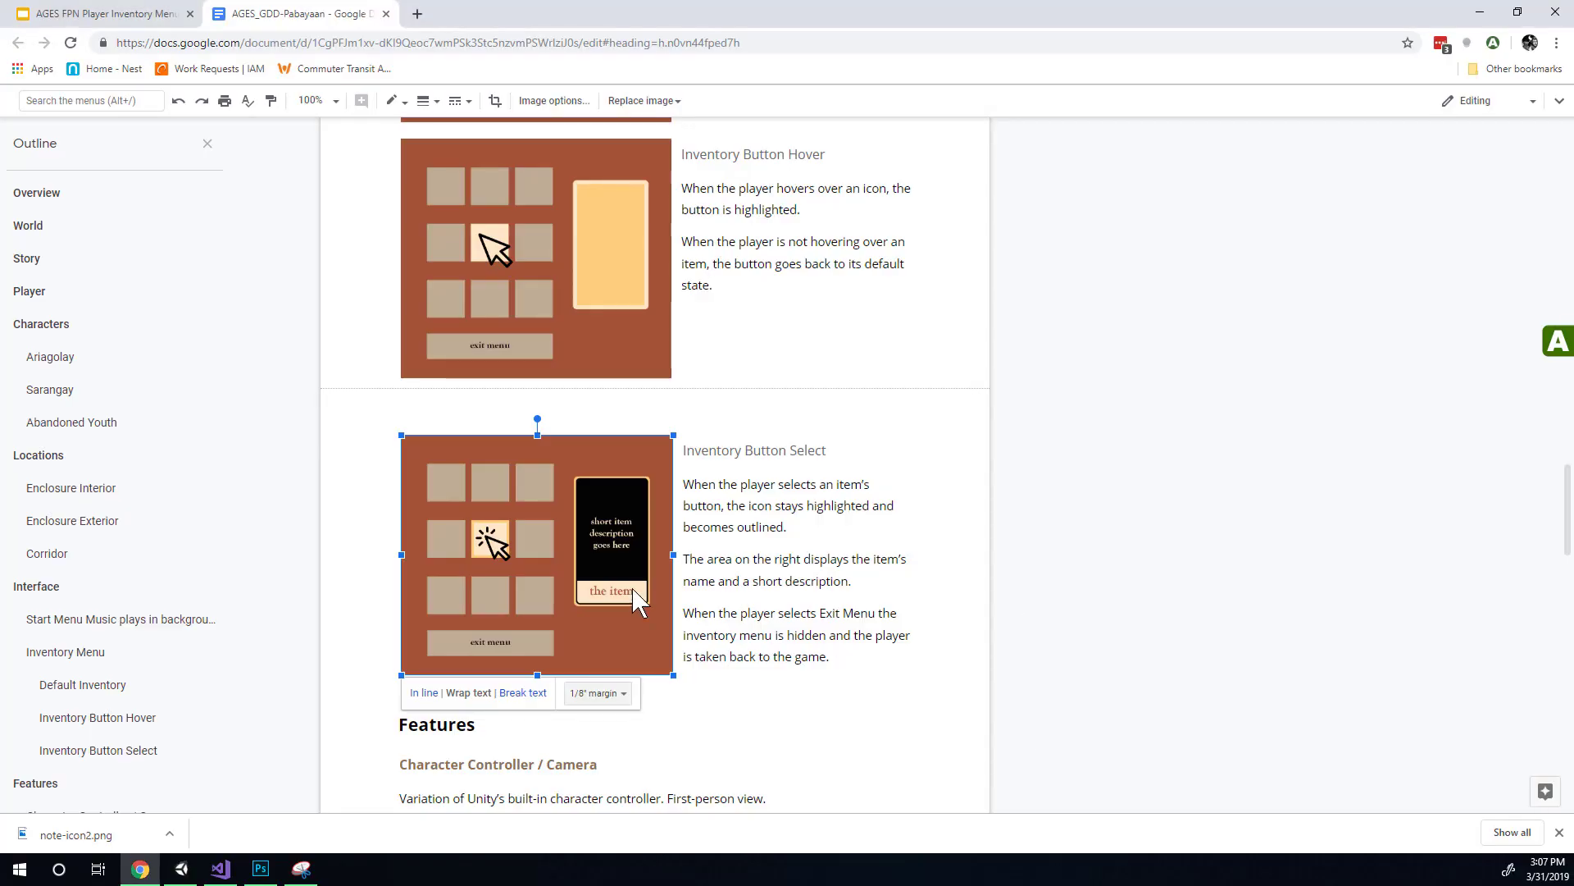
key("alt+Tab")
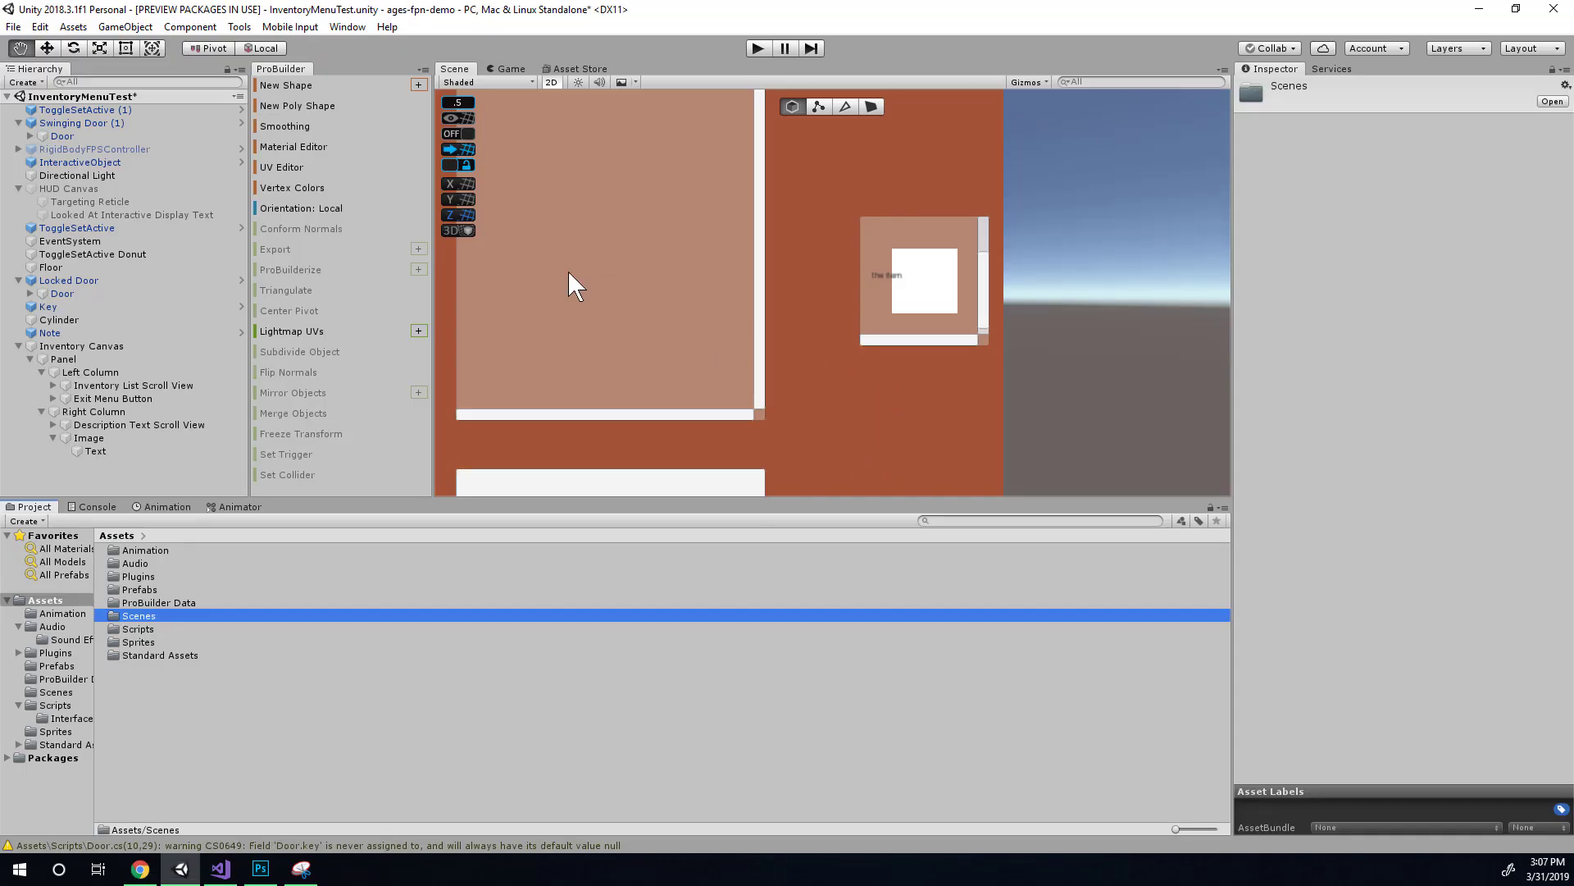
left_click(168, 438)
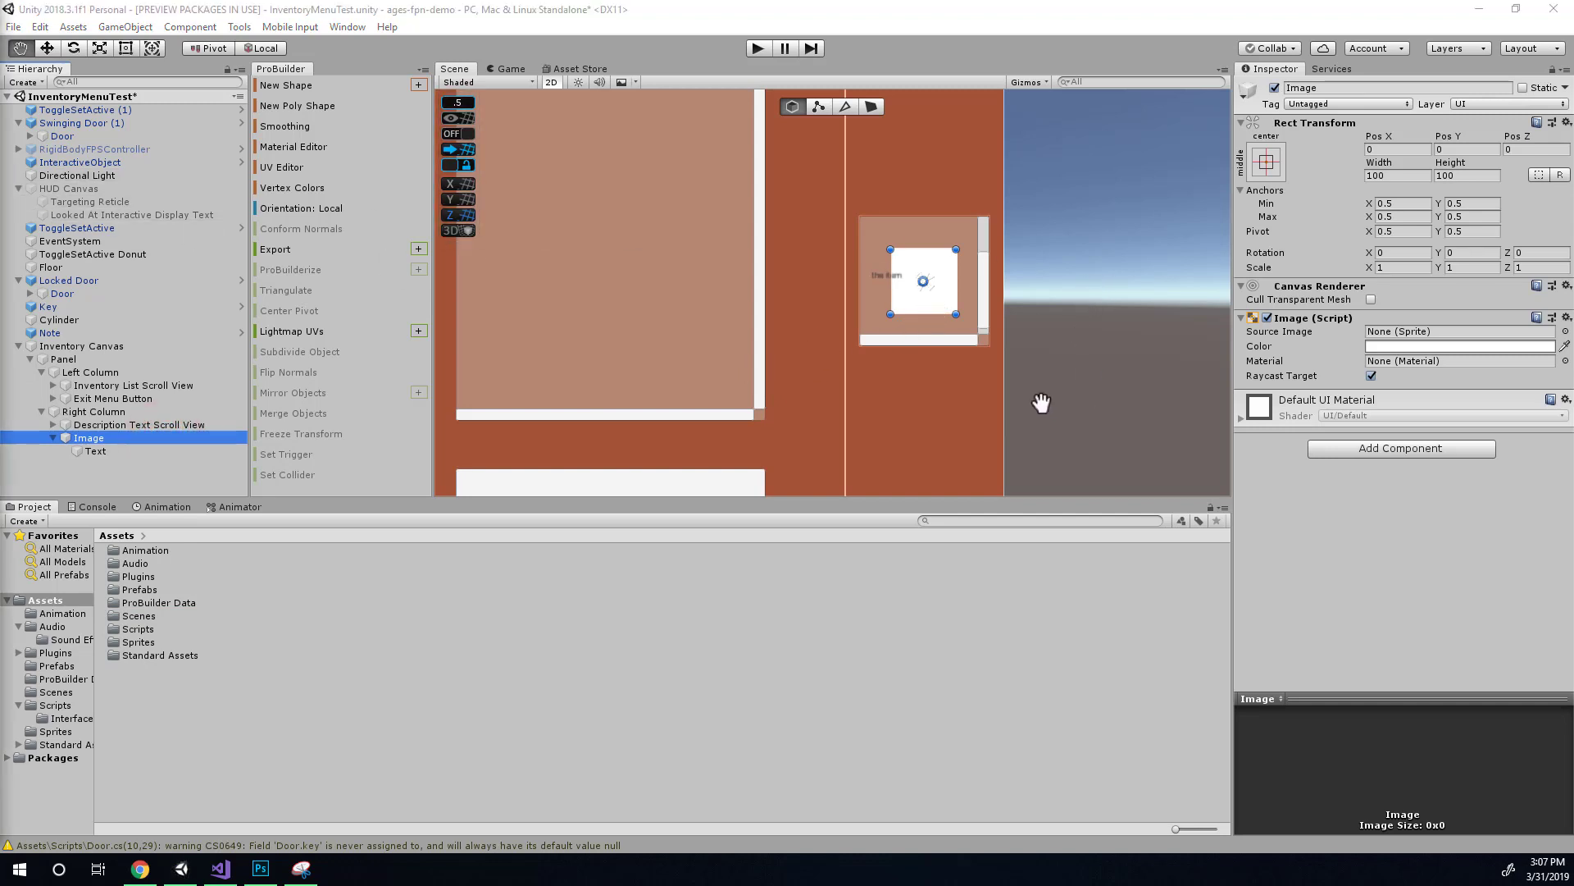
key("alt+Tab")
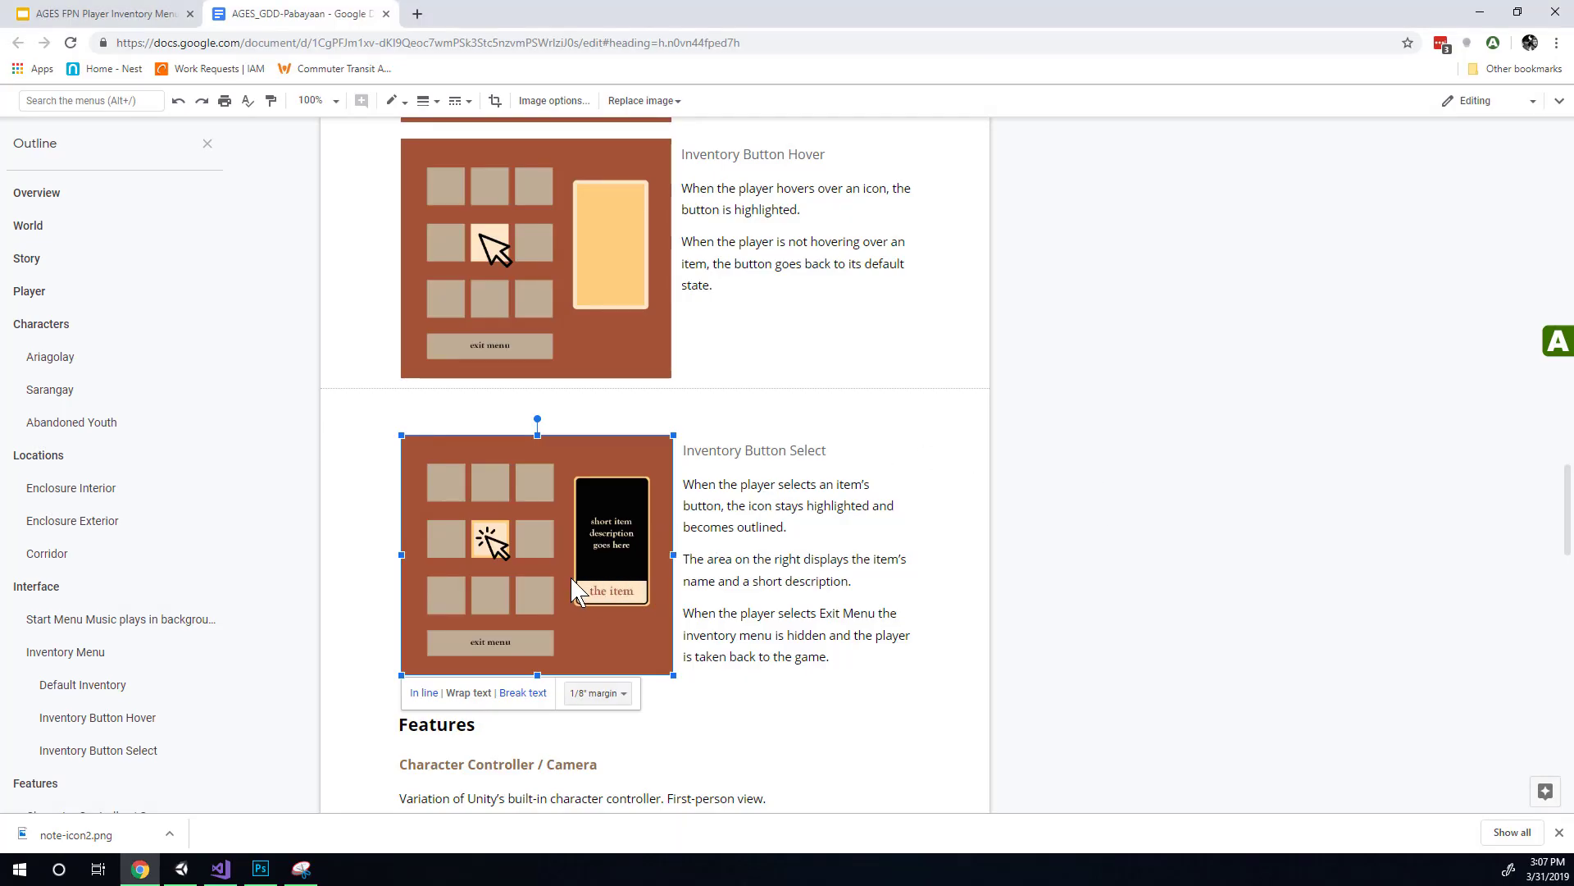
key("alt+Tab")
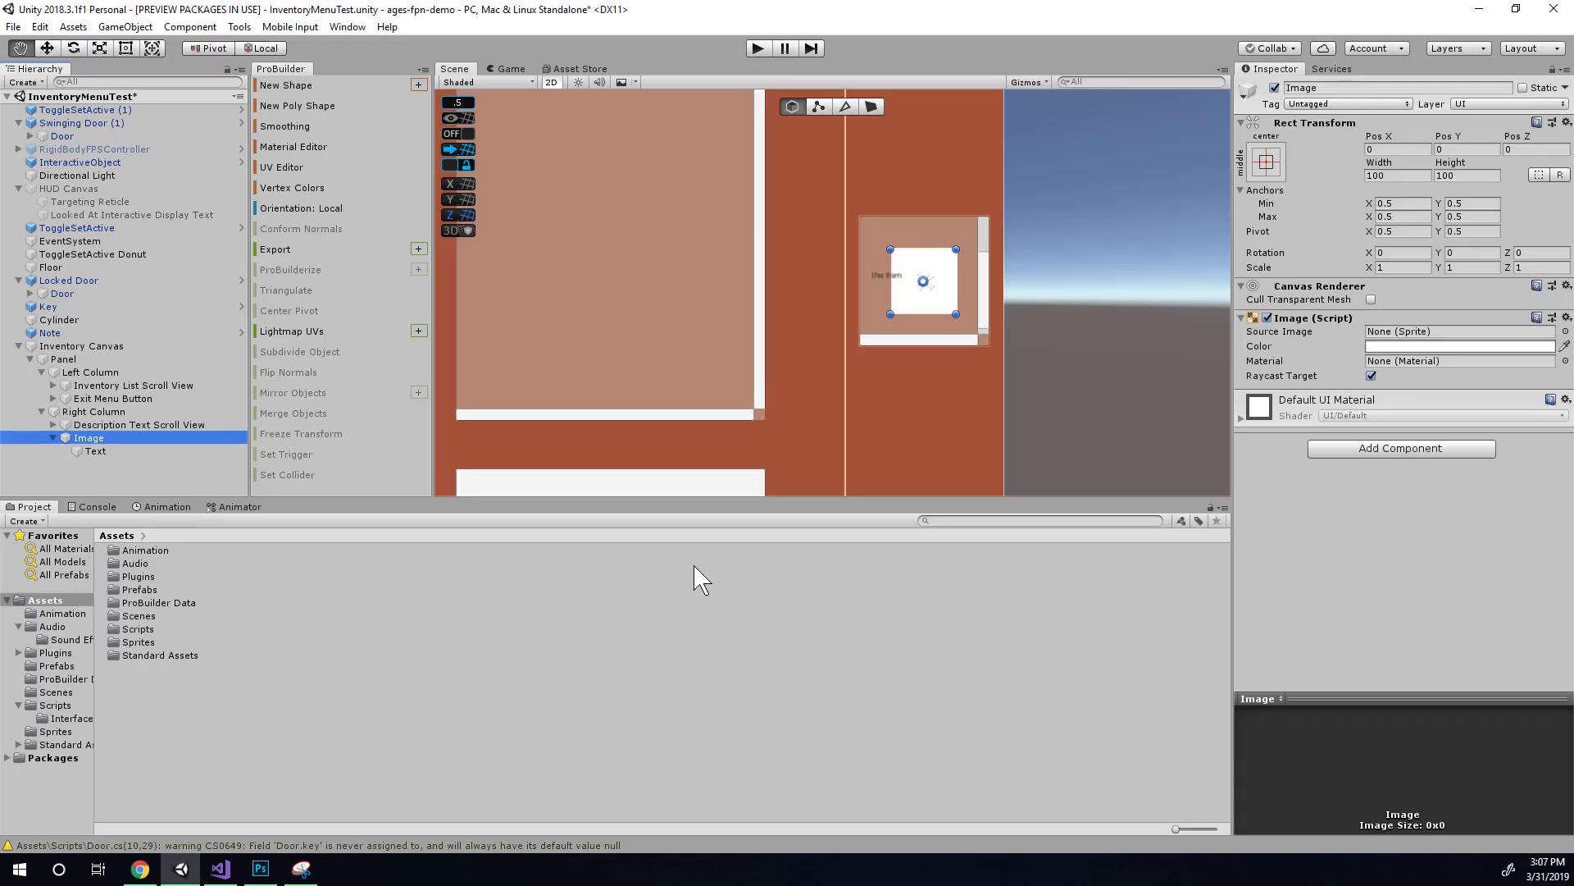
Try a width of about 302 for Description Text Scroll View, and undo the change
left_click(934, 340)
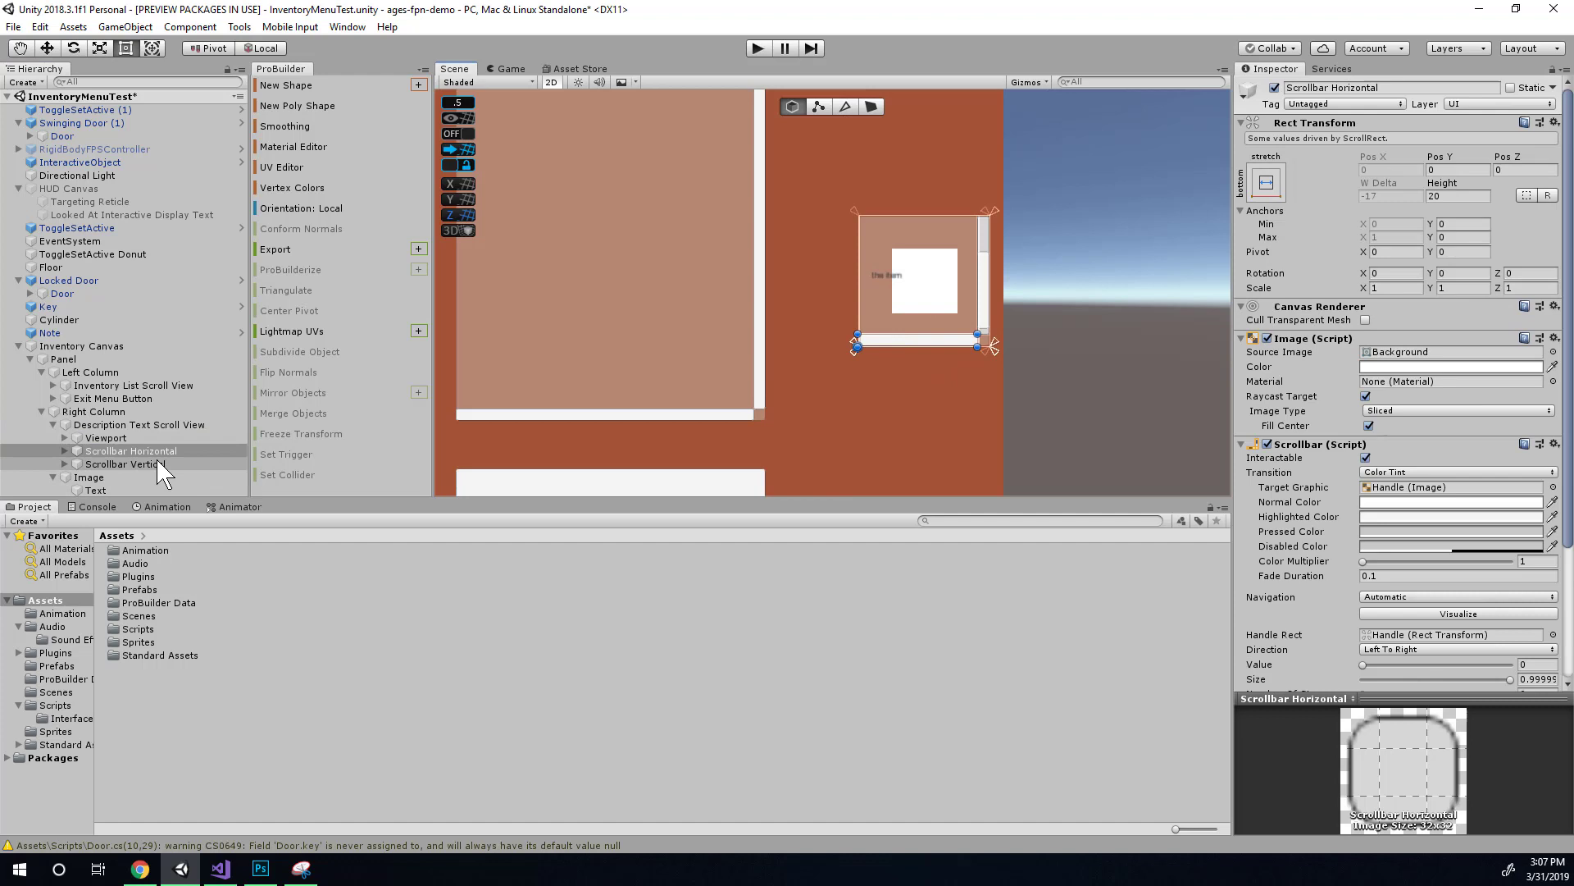
key("Left")
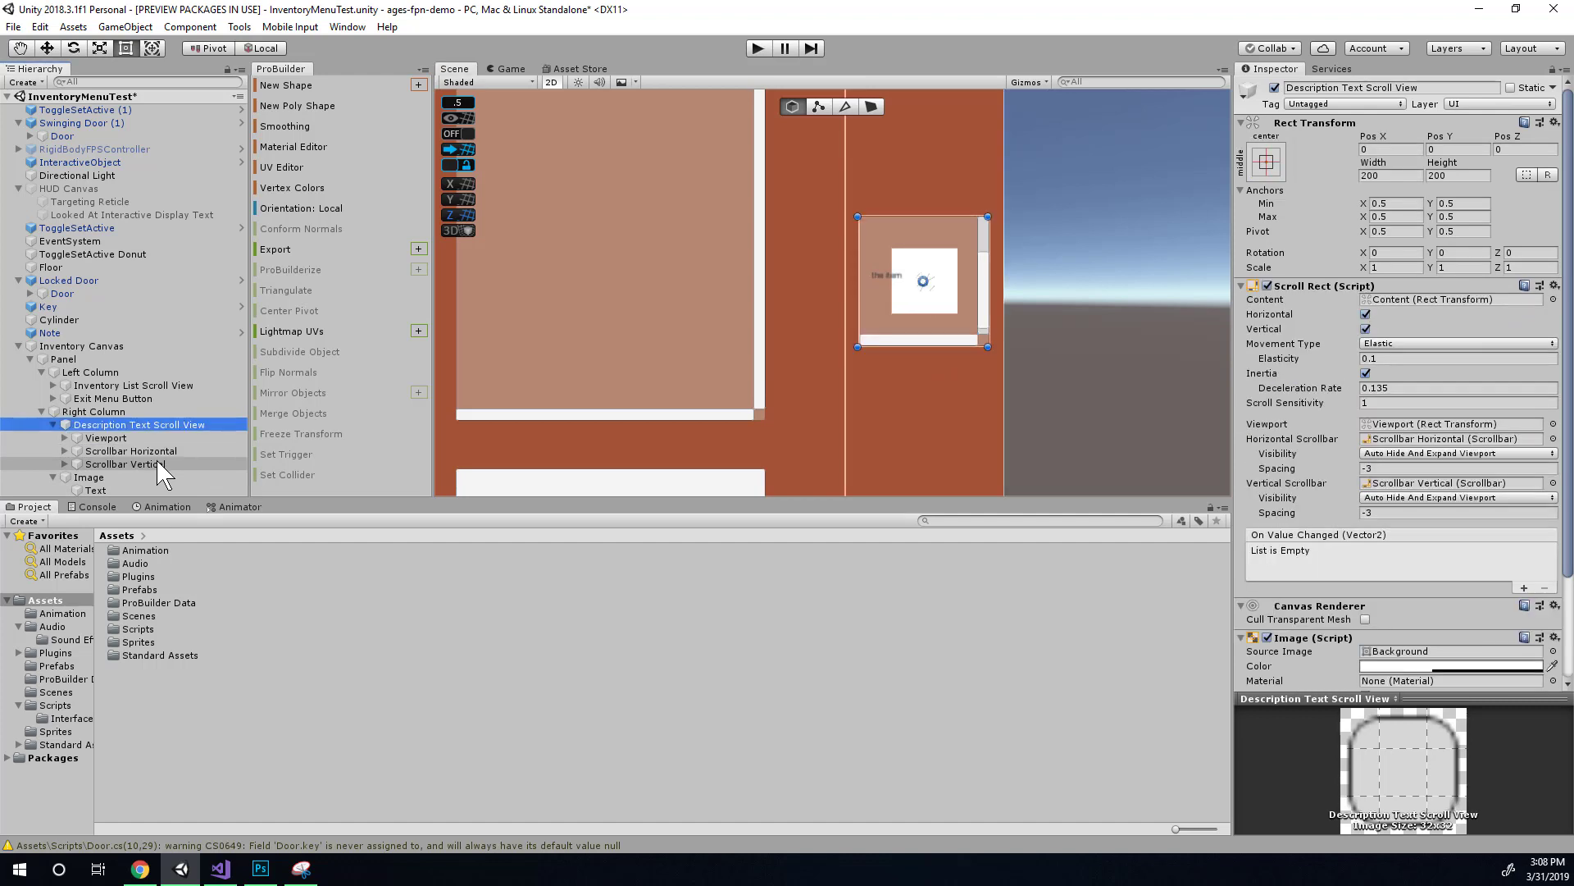
left_click(96, 428)
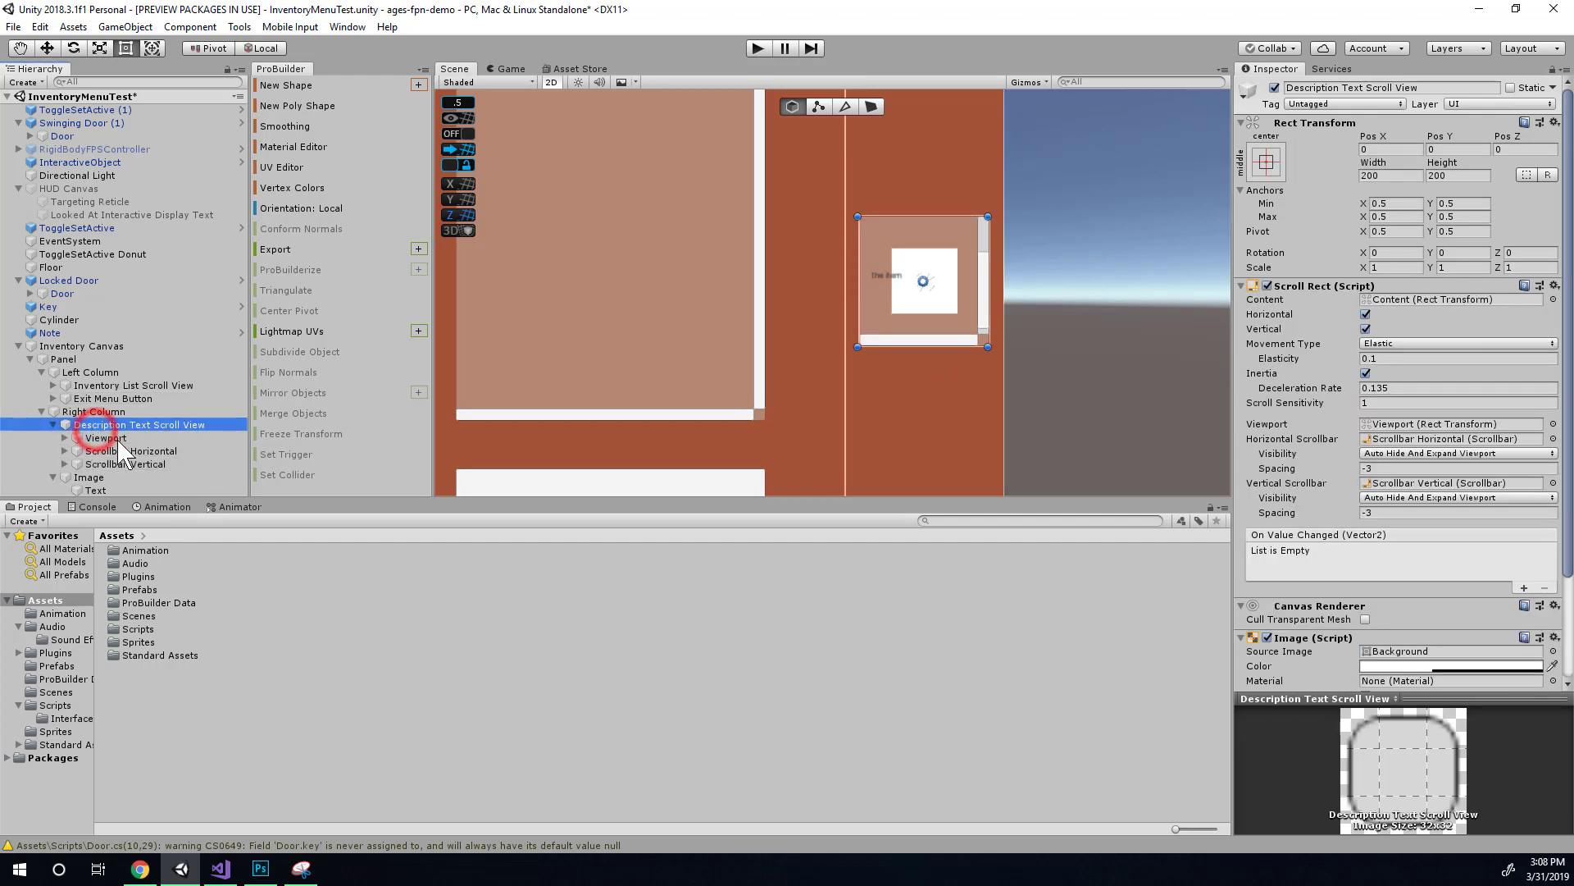
left_click(113, 439)
left_click(104, 426)
left_click_drag(1377, 171, 1410, 170)
left_click_drag(13, 185, 225, 180)
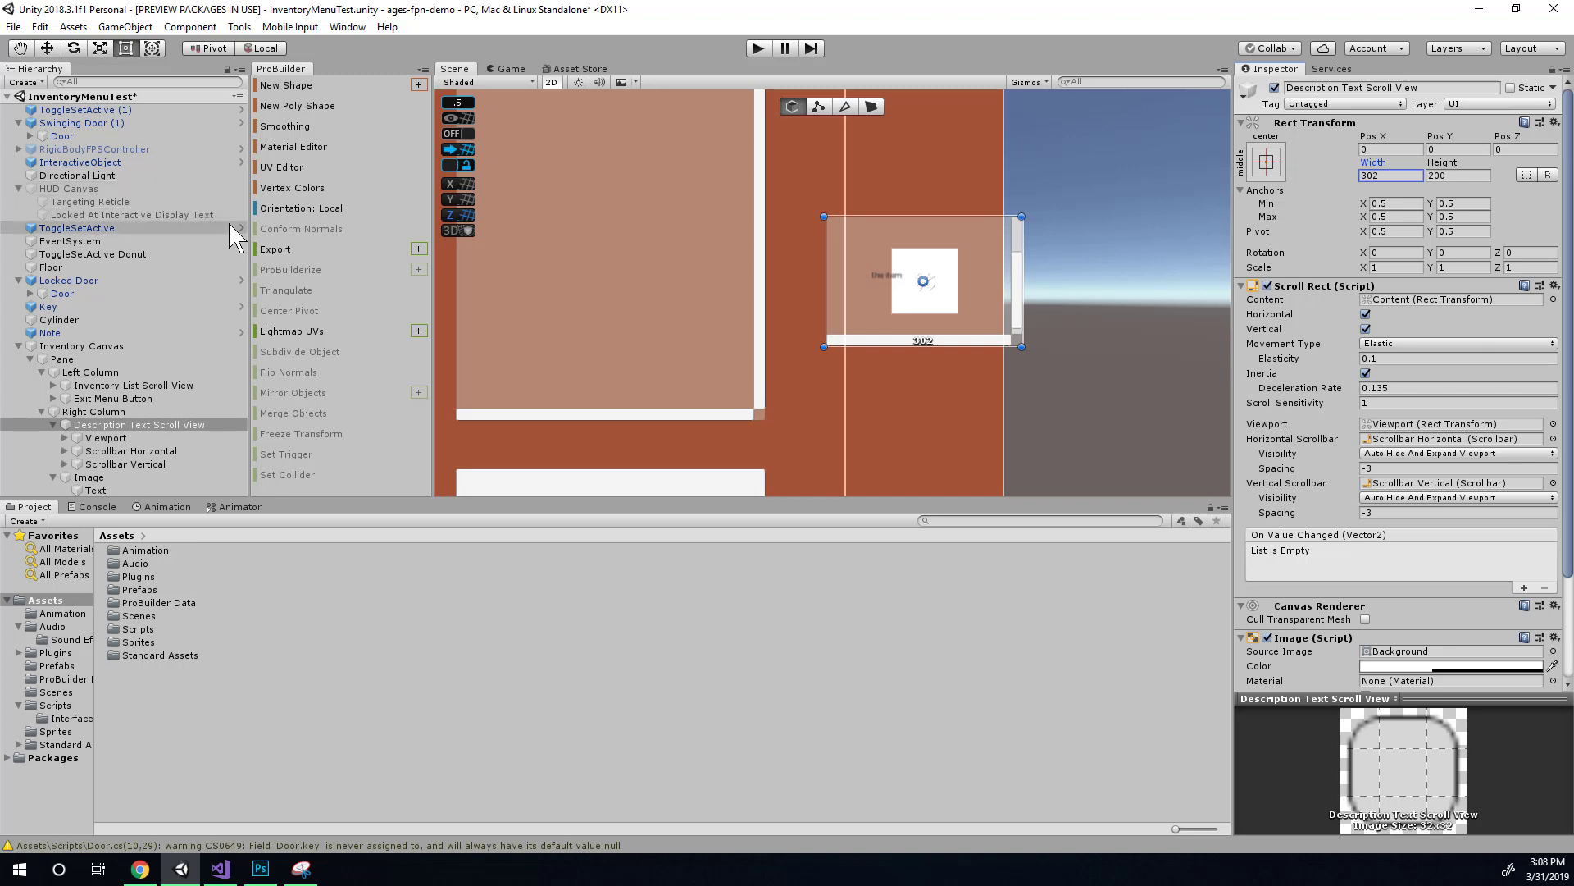
key("ctrl+z")
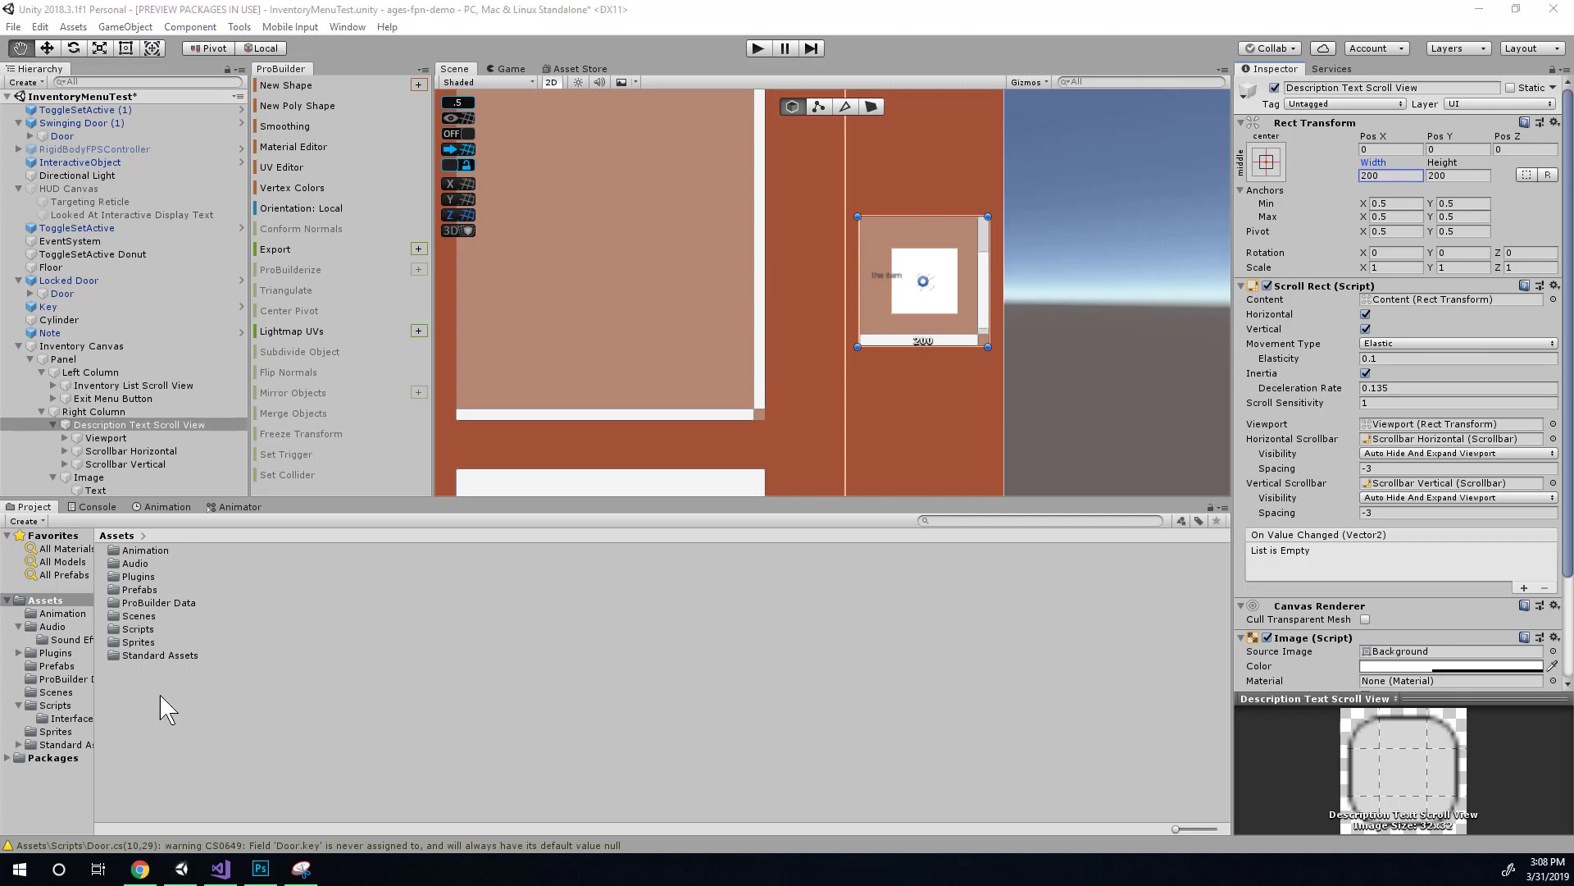
Collapse Description Text Scroll View's children under Right Column and select the scroll view
left_click(108, 413)
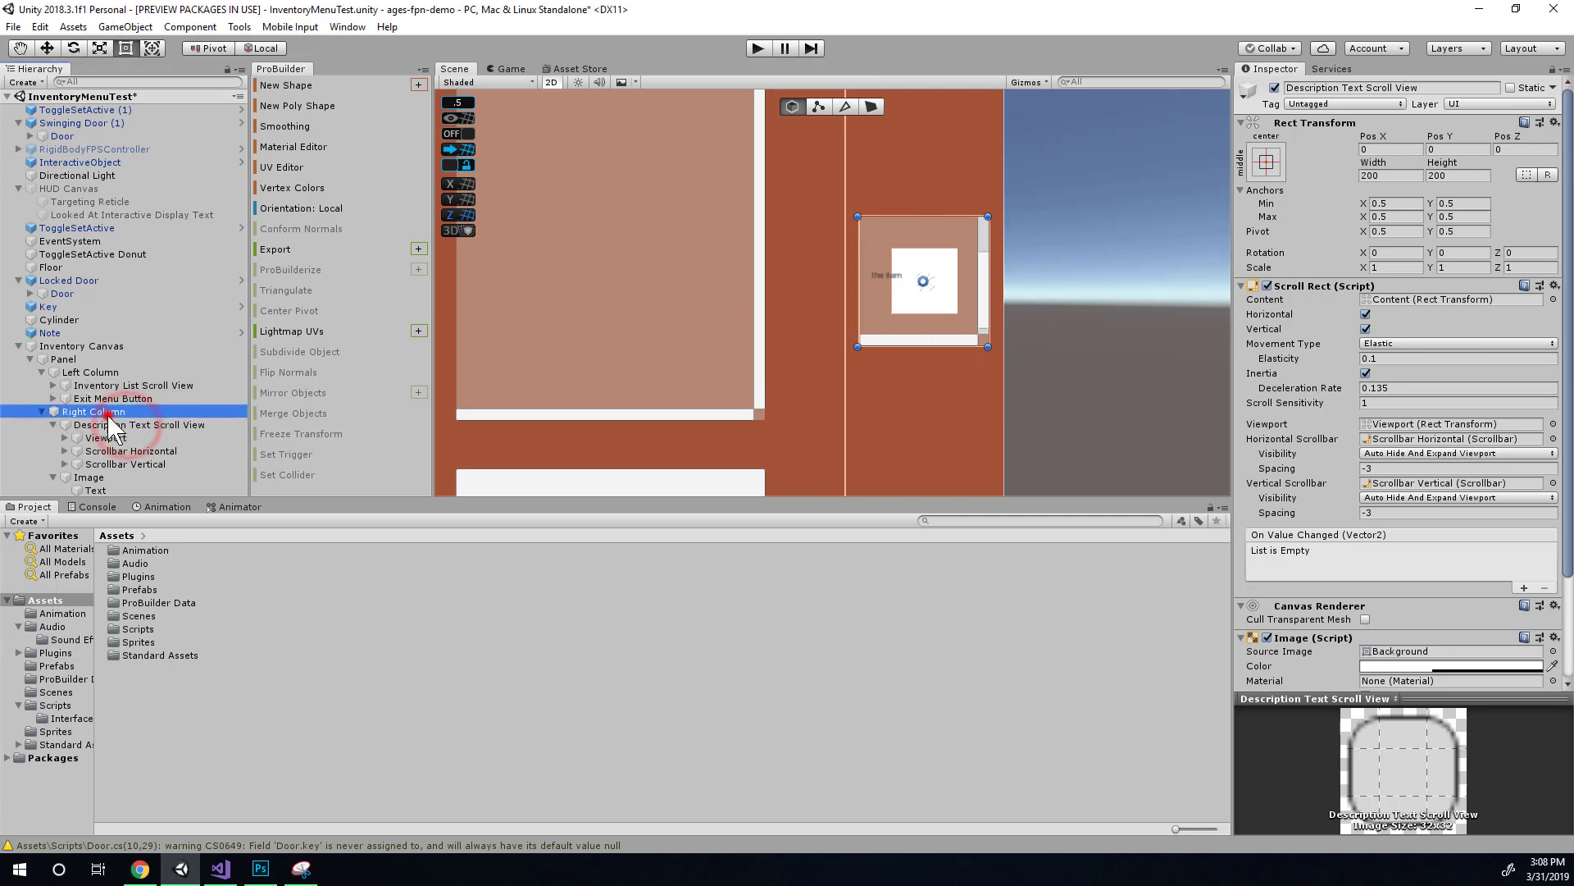
left_click(54, 426)
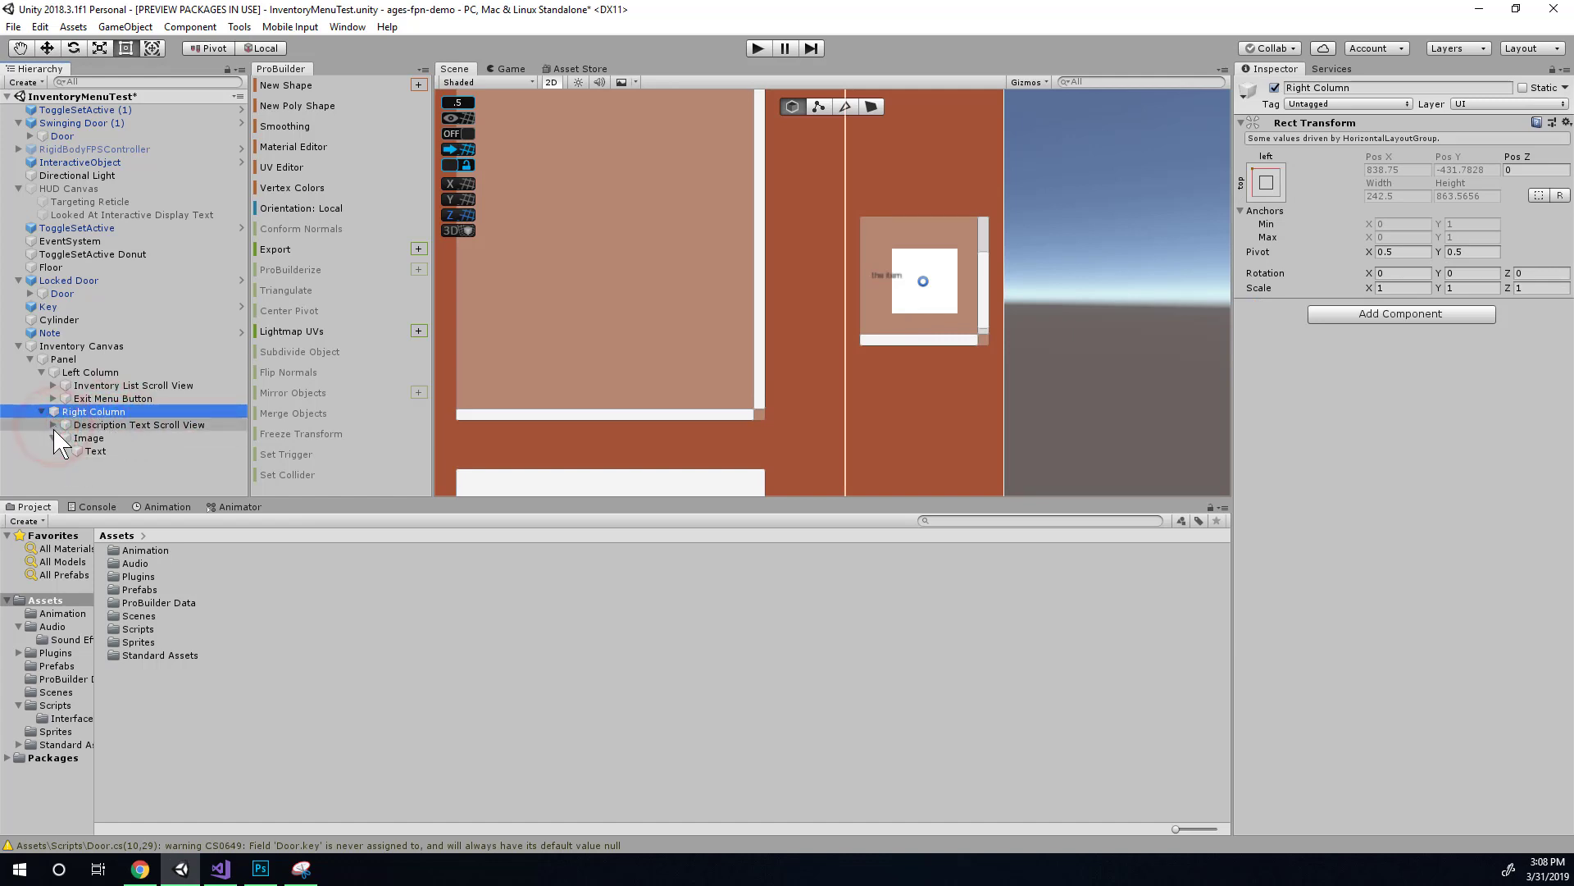
left_click(72, 426)
left_click(85, 438)
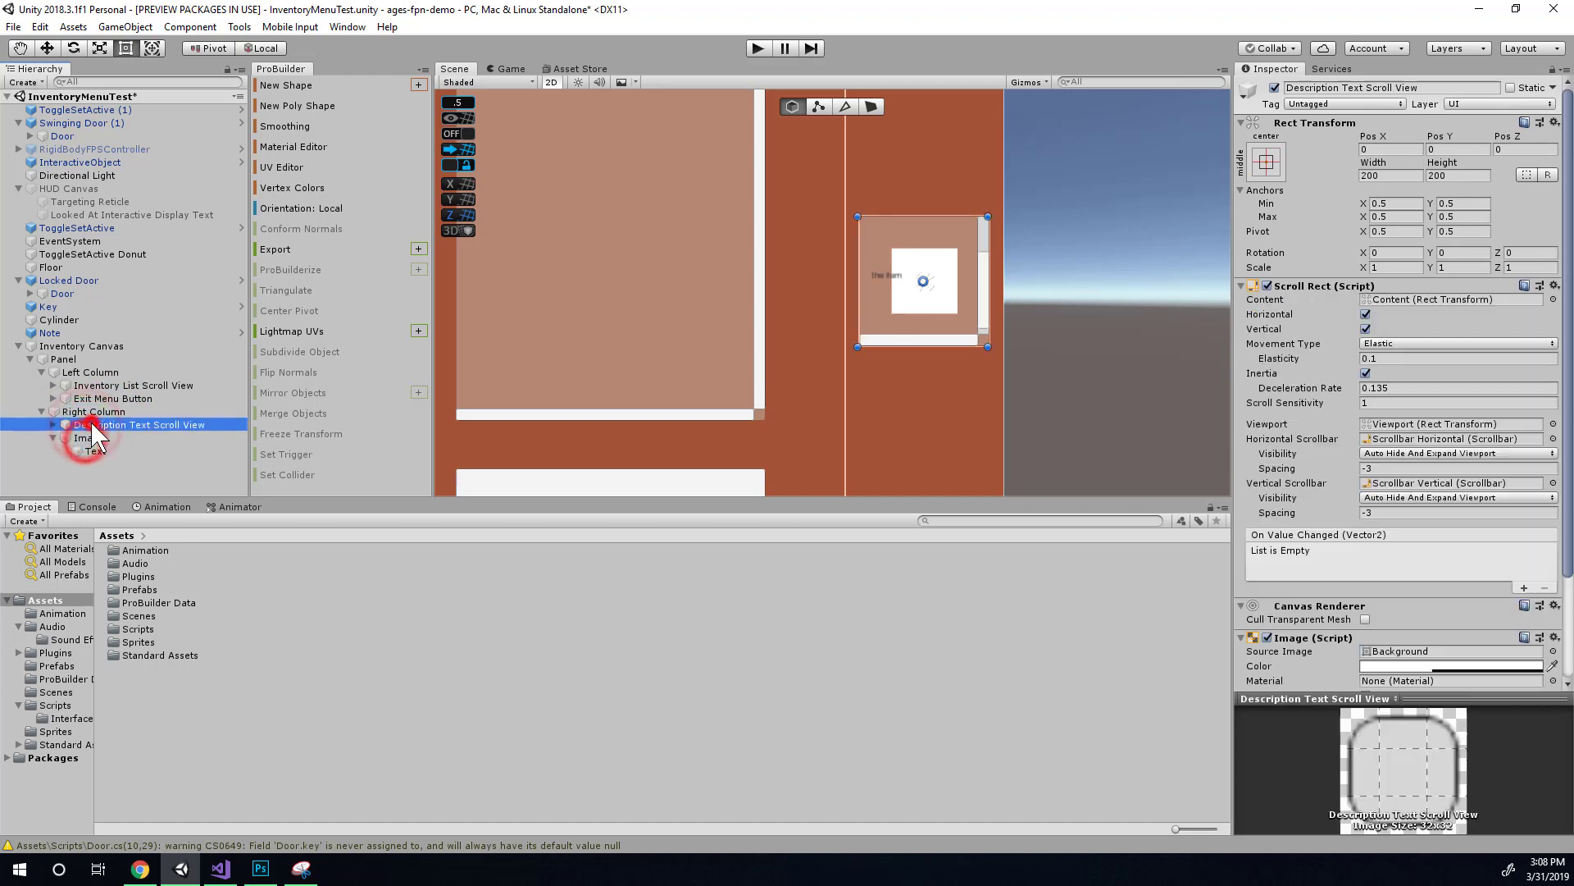
left_click_drag(89, 440, 96, 426)
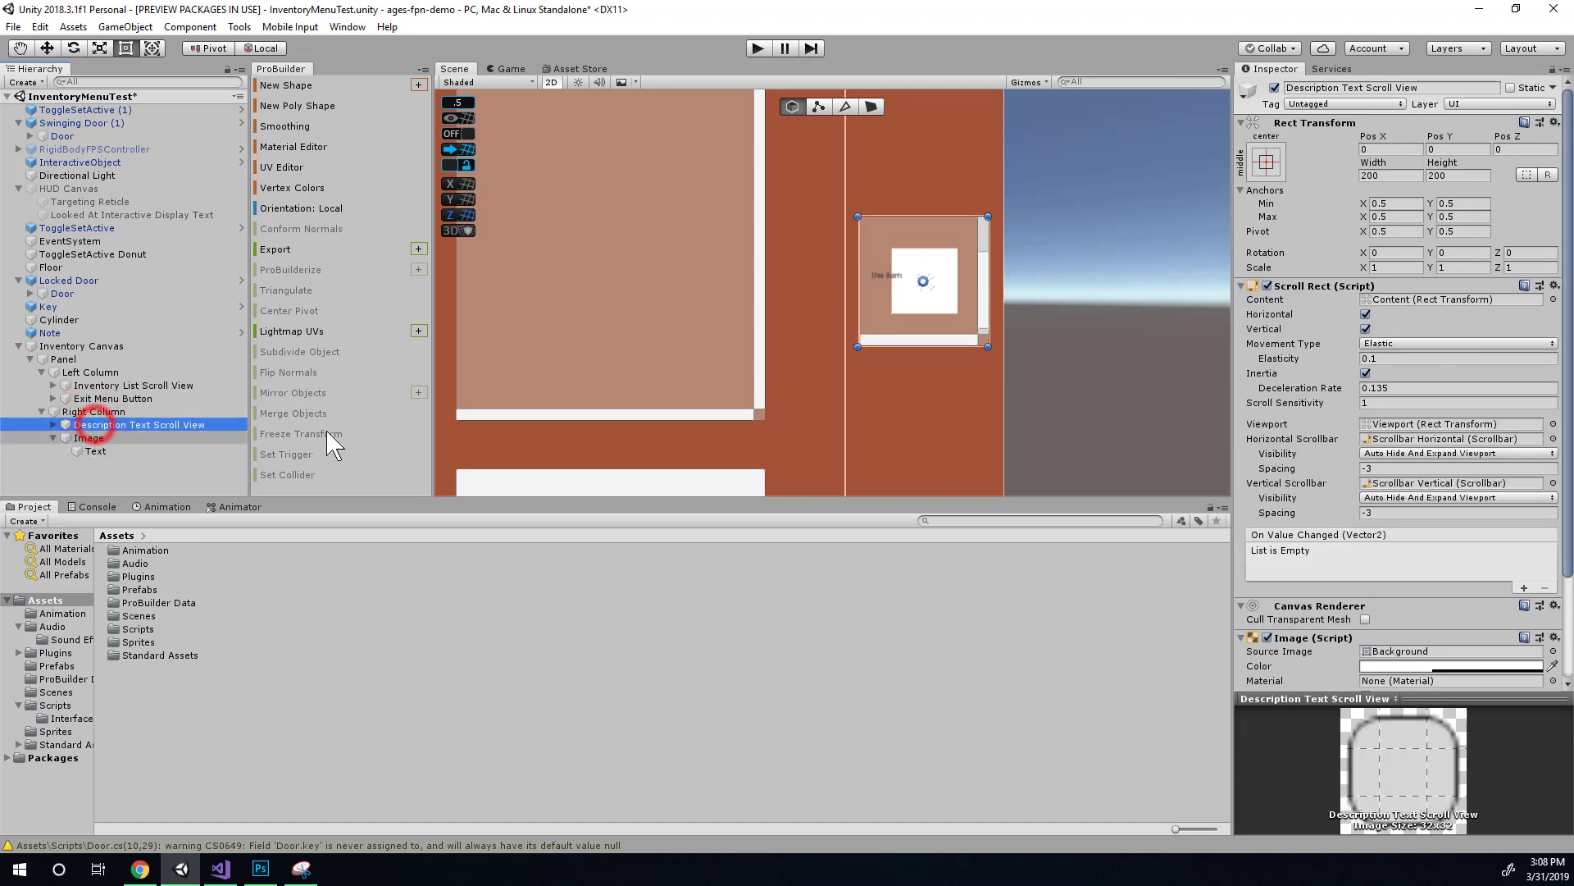
Add a Vertical Layout Group component to Right Column after consulting the inventory mockup in the Chrome design document
key("alt+Tab")
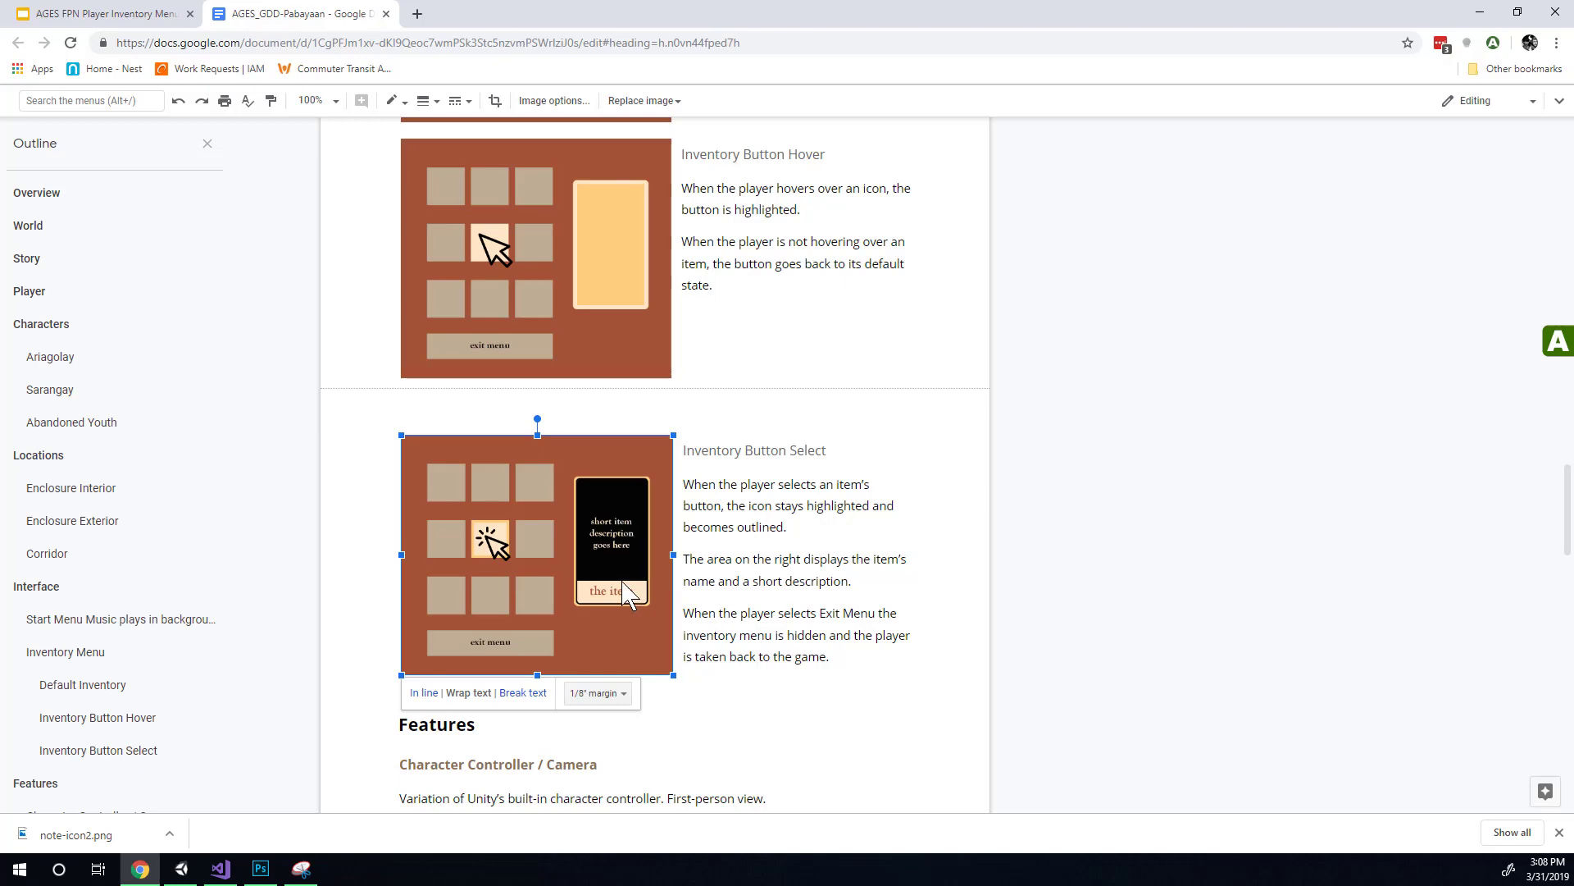
key("alt+Tab")
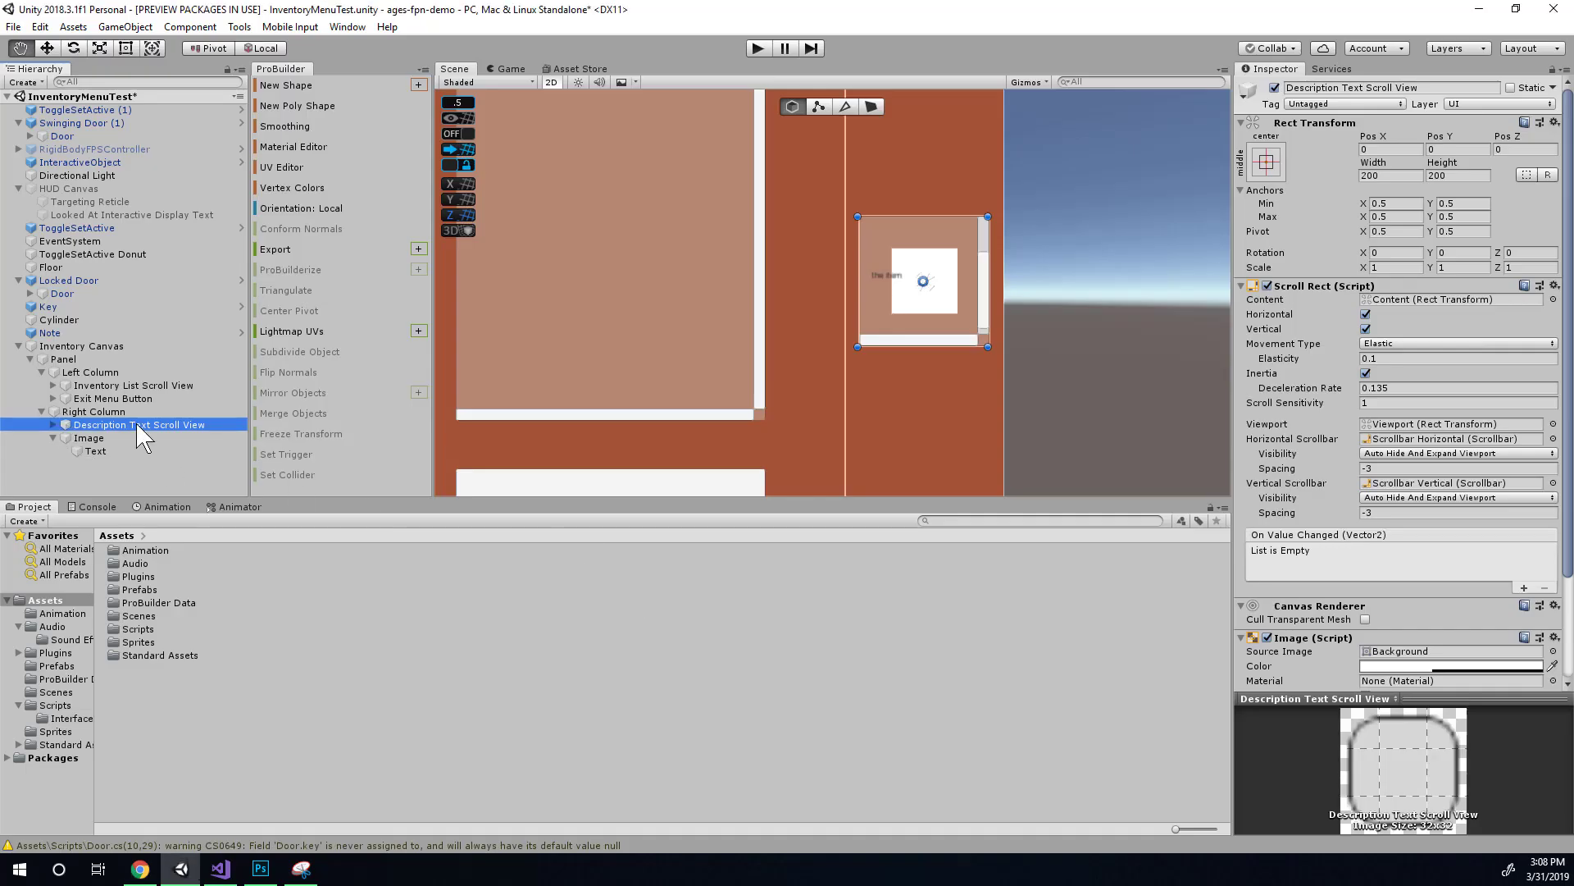
left_click(105, 411)
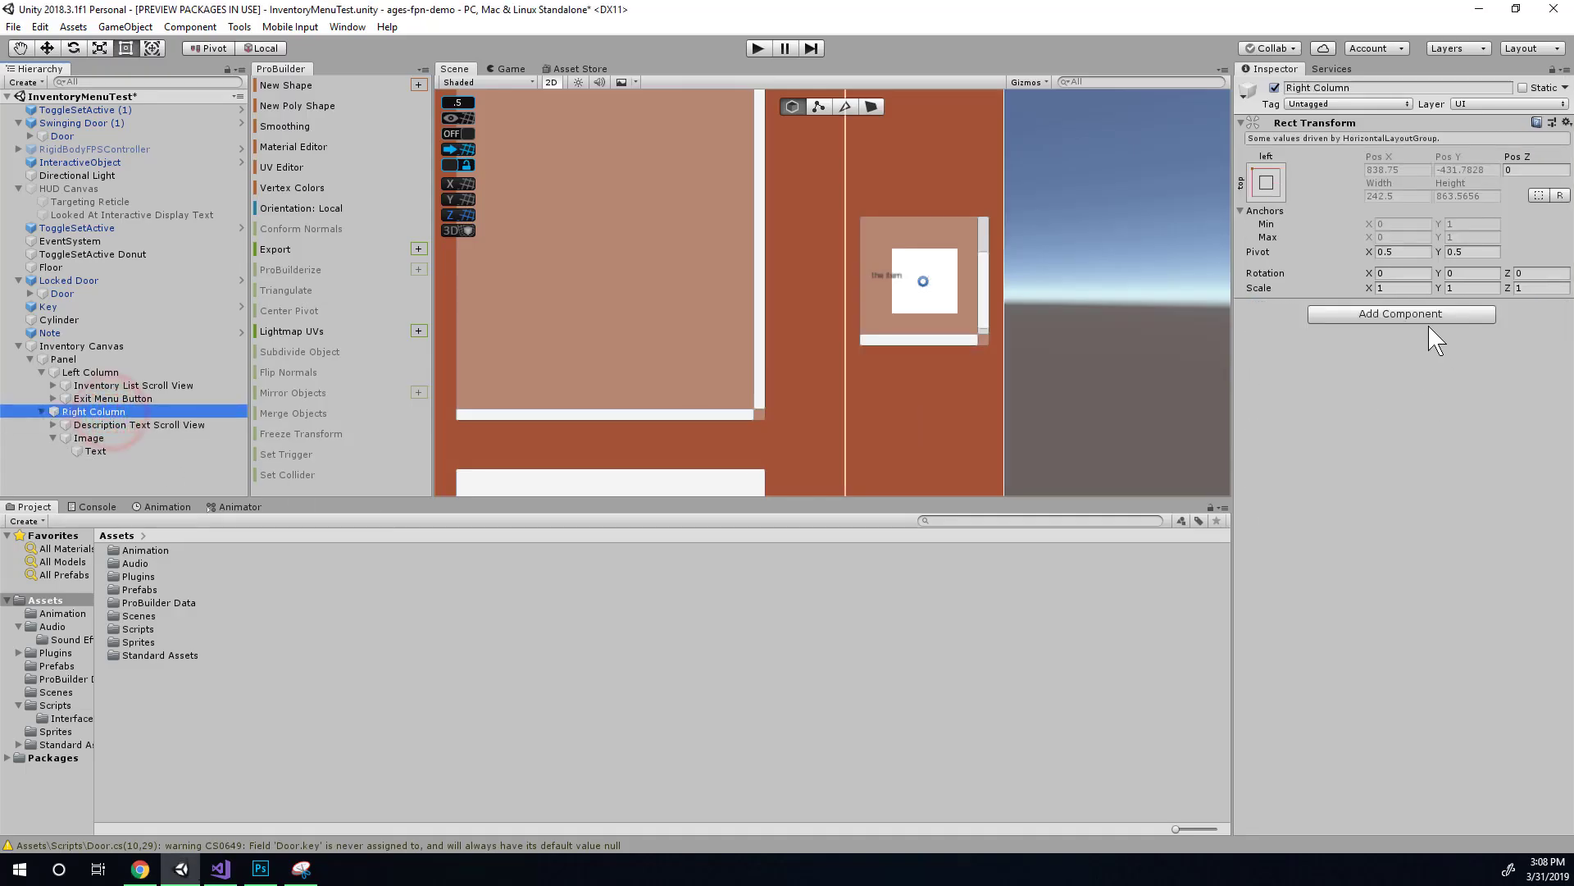
left_click(1426, 315)
scroll(1394, 541, "down", 3)
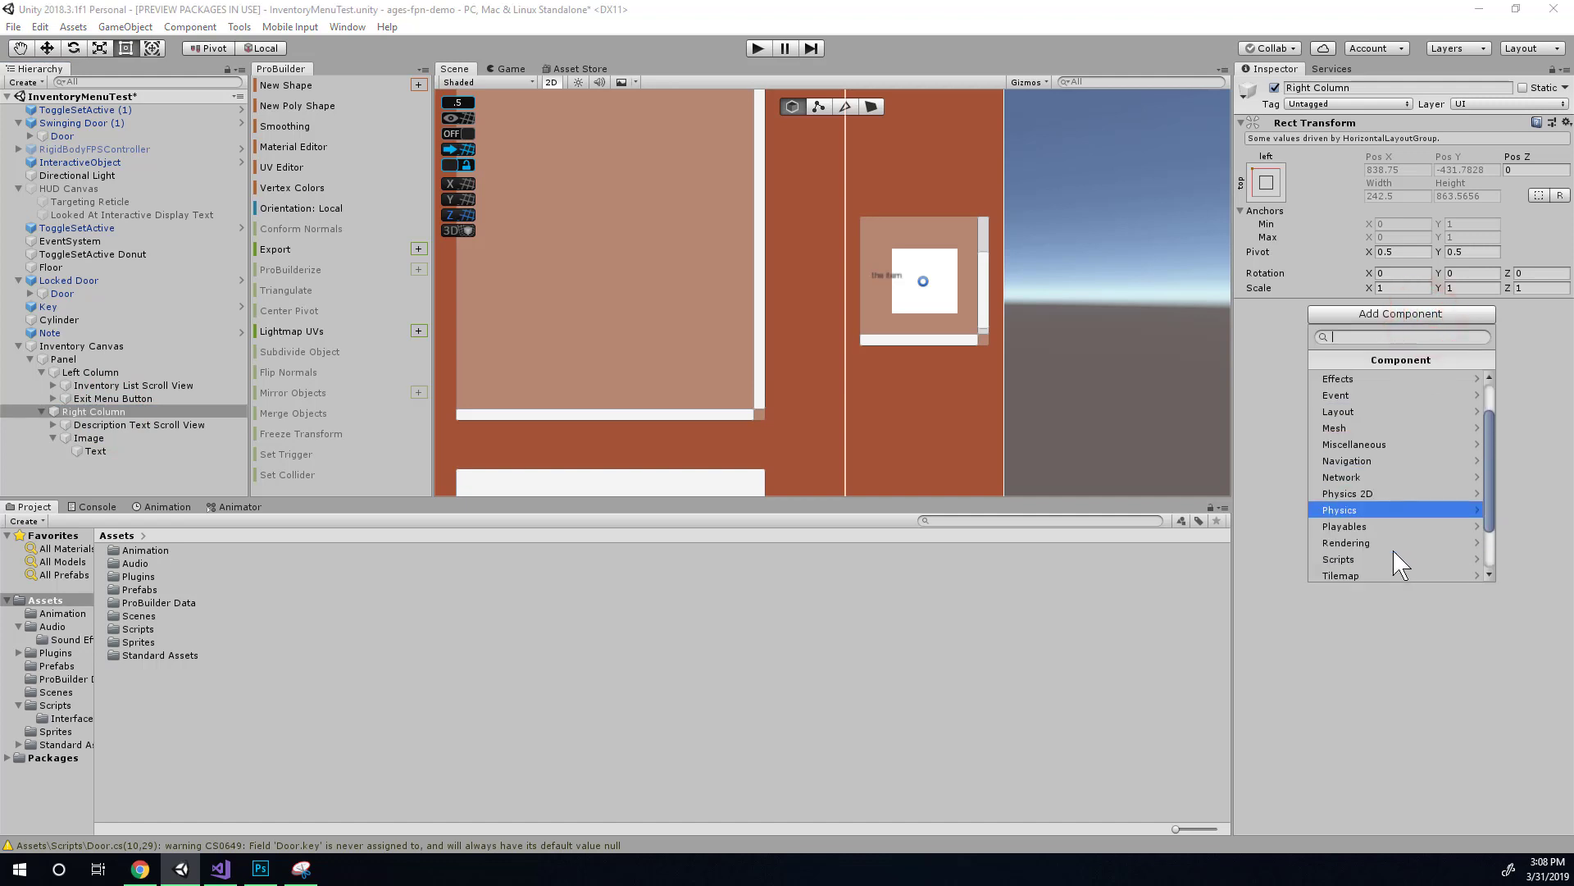
scroll(1364, 557, "down", 1)
left_click(1344, 520)
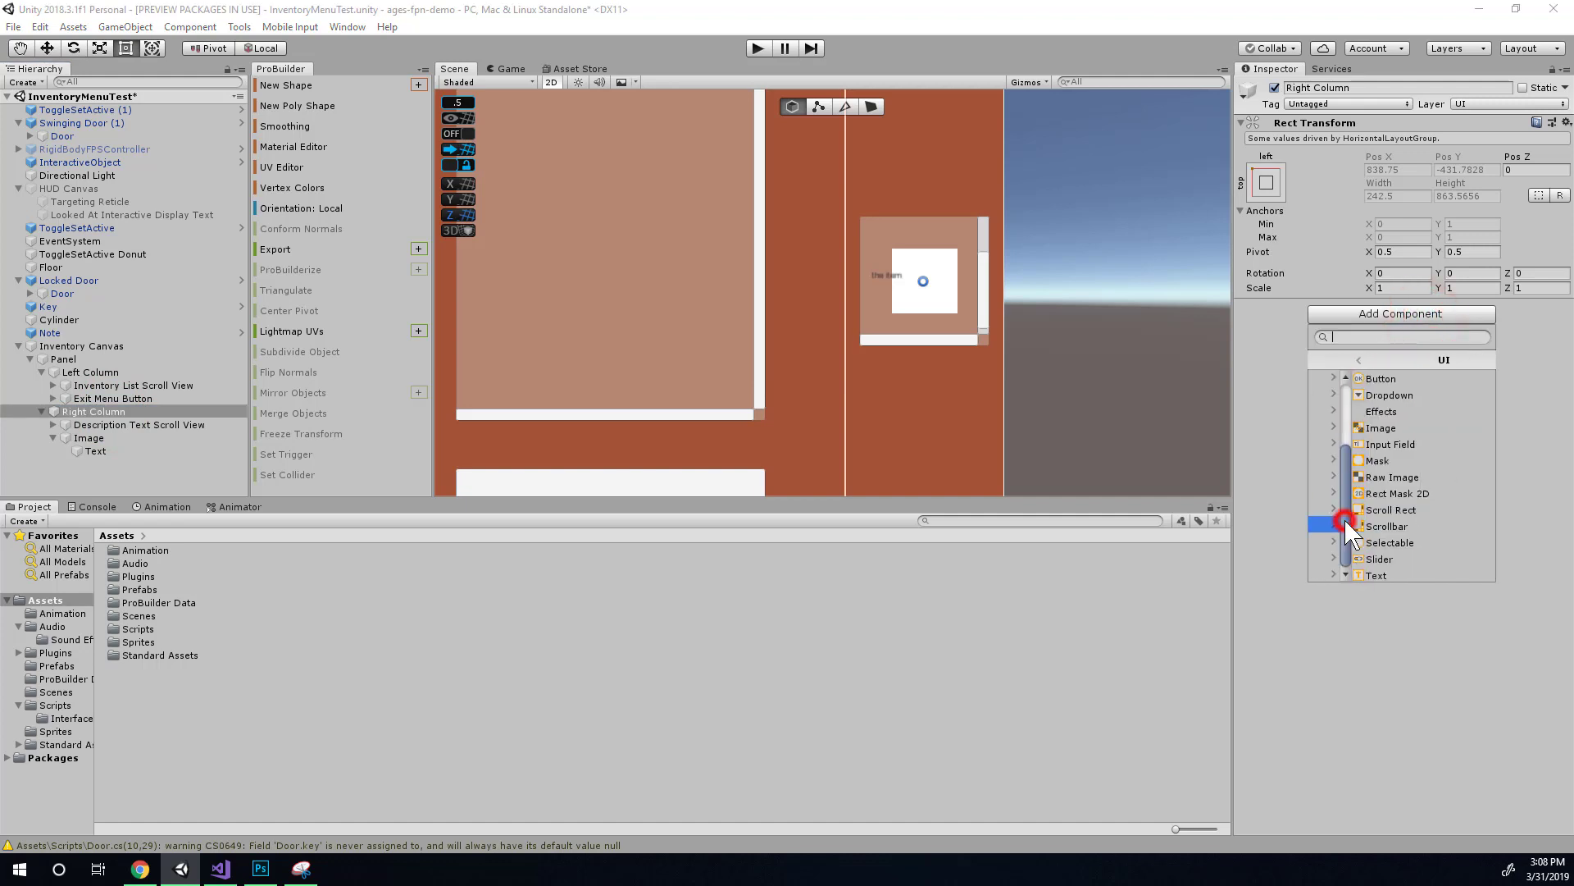
scroll(1353, 492, "down", 3)
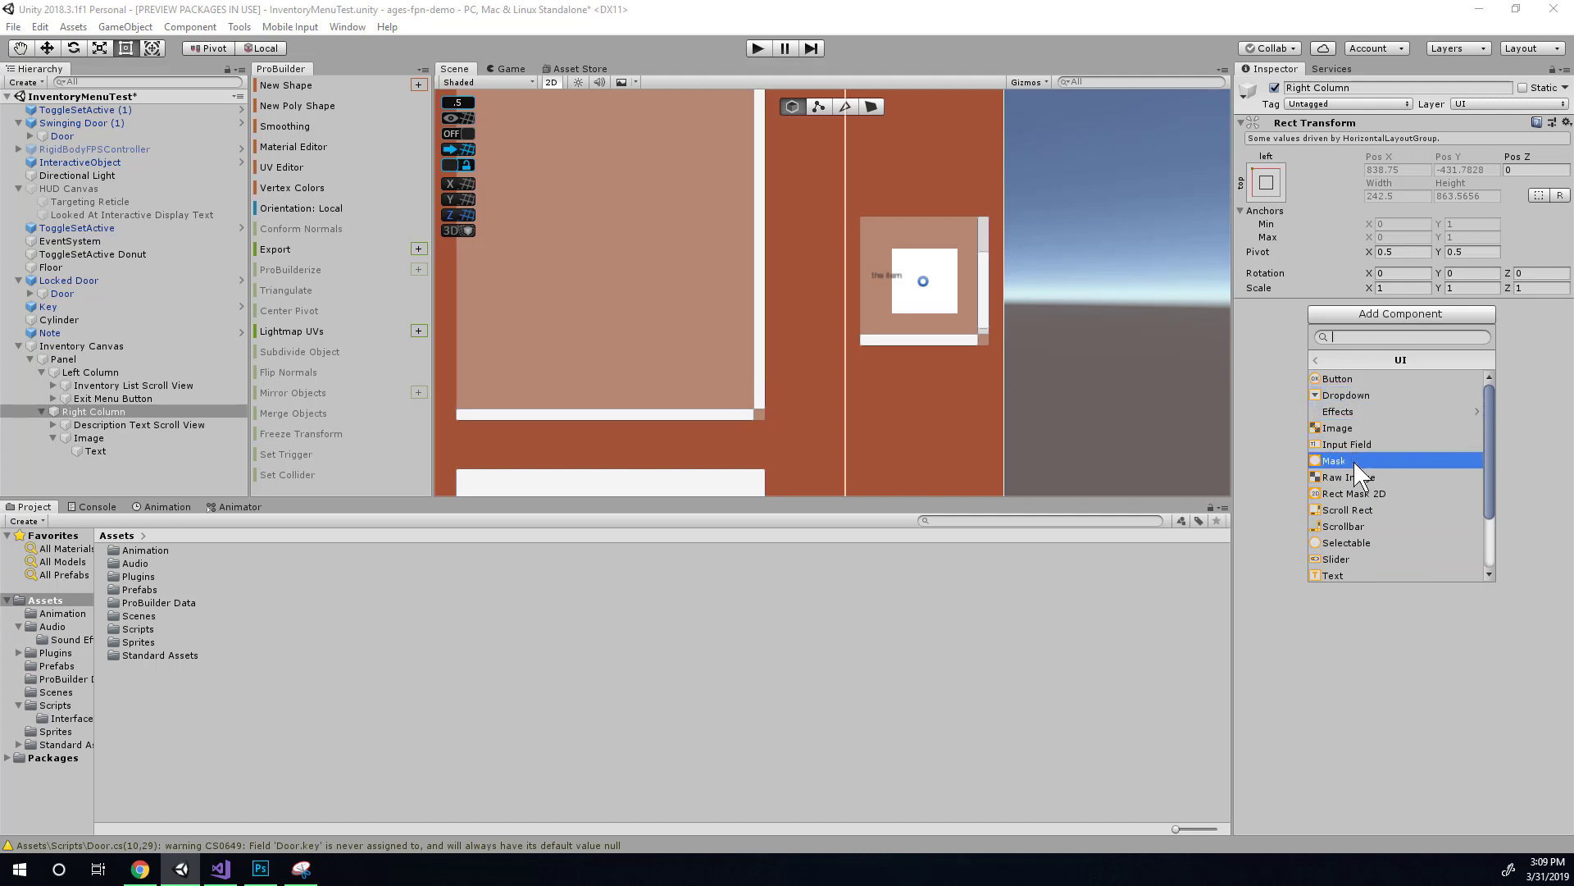
scroll(1363, 504, "down", 2)
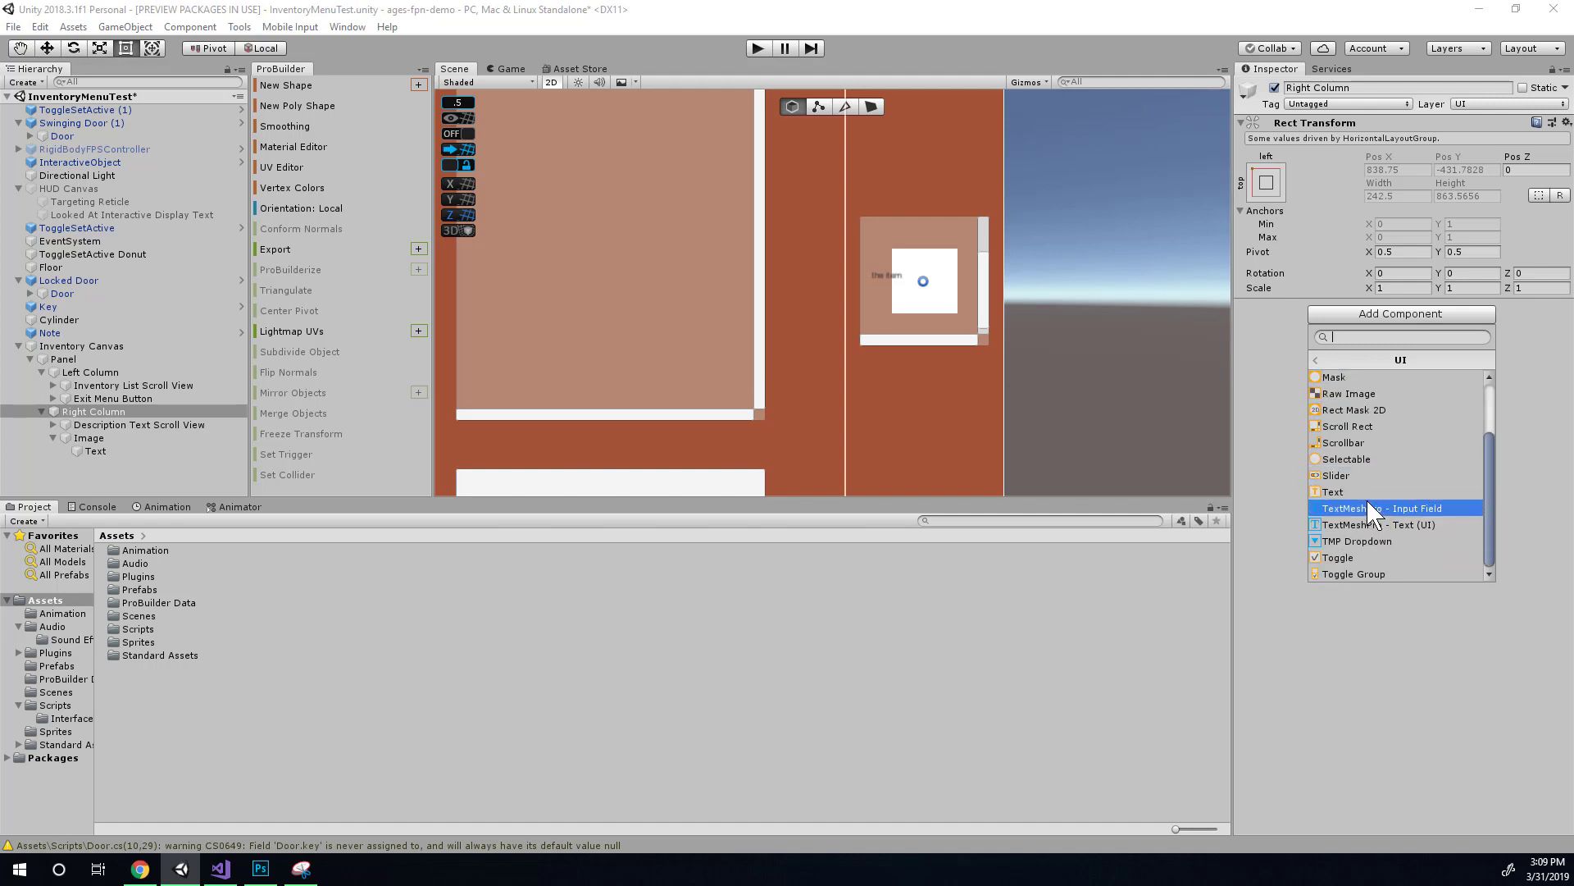
left_click(1315, 359)
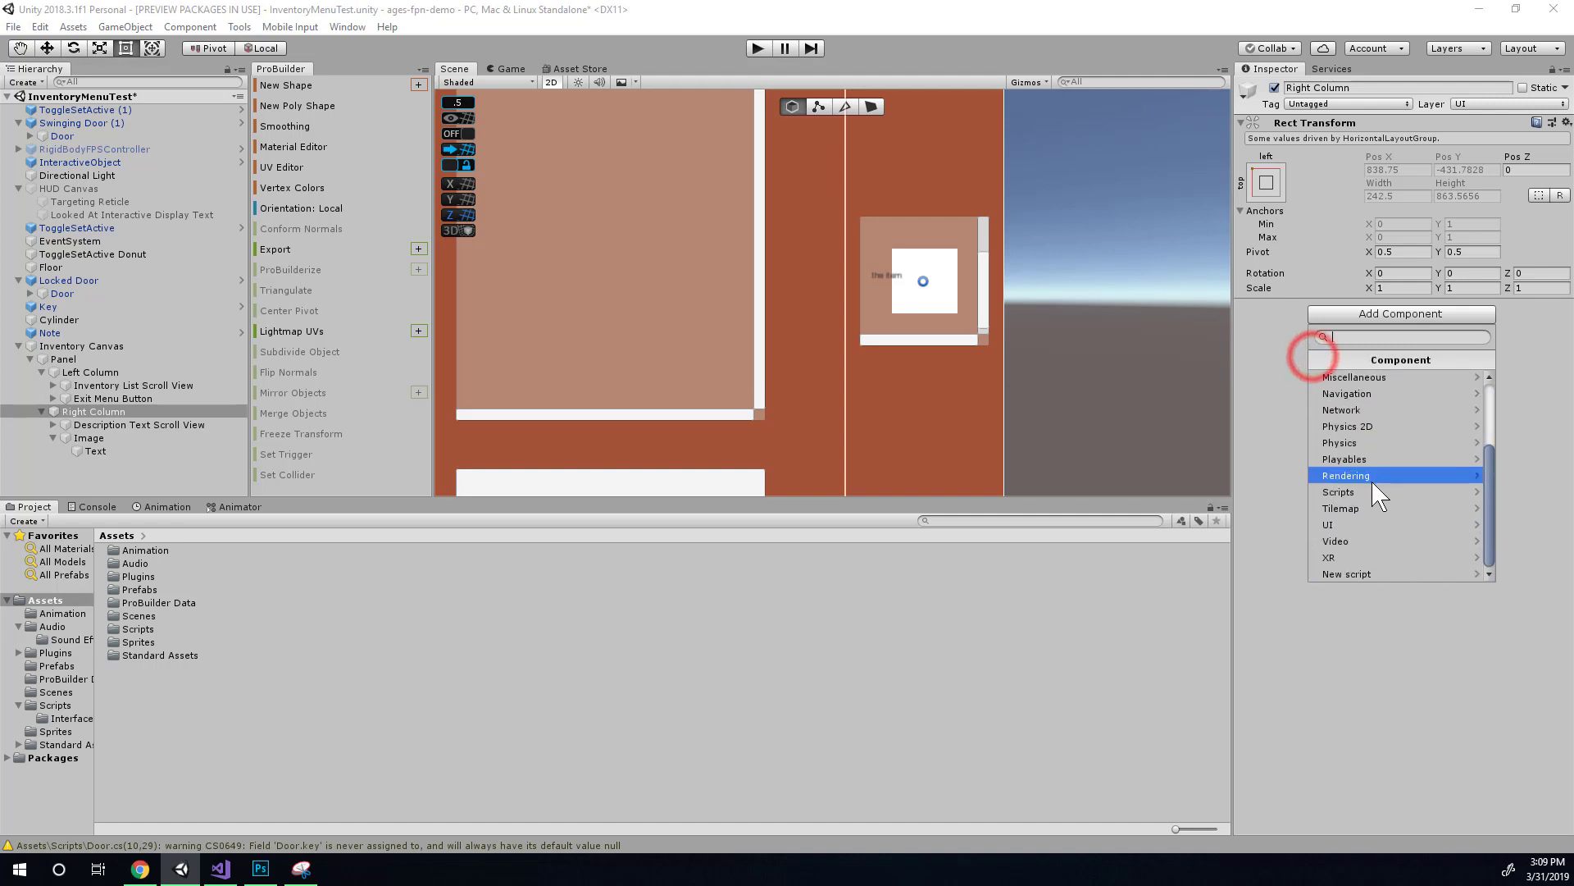
scroll(1362, 450, "up", 6)
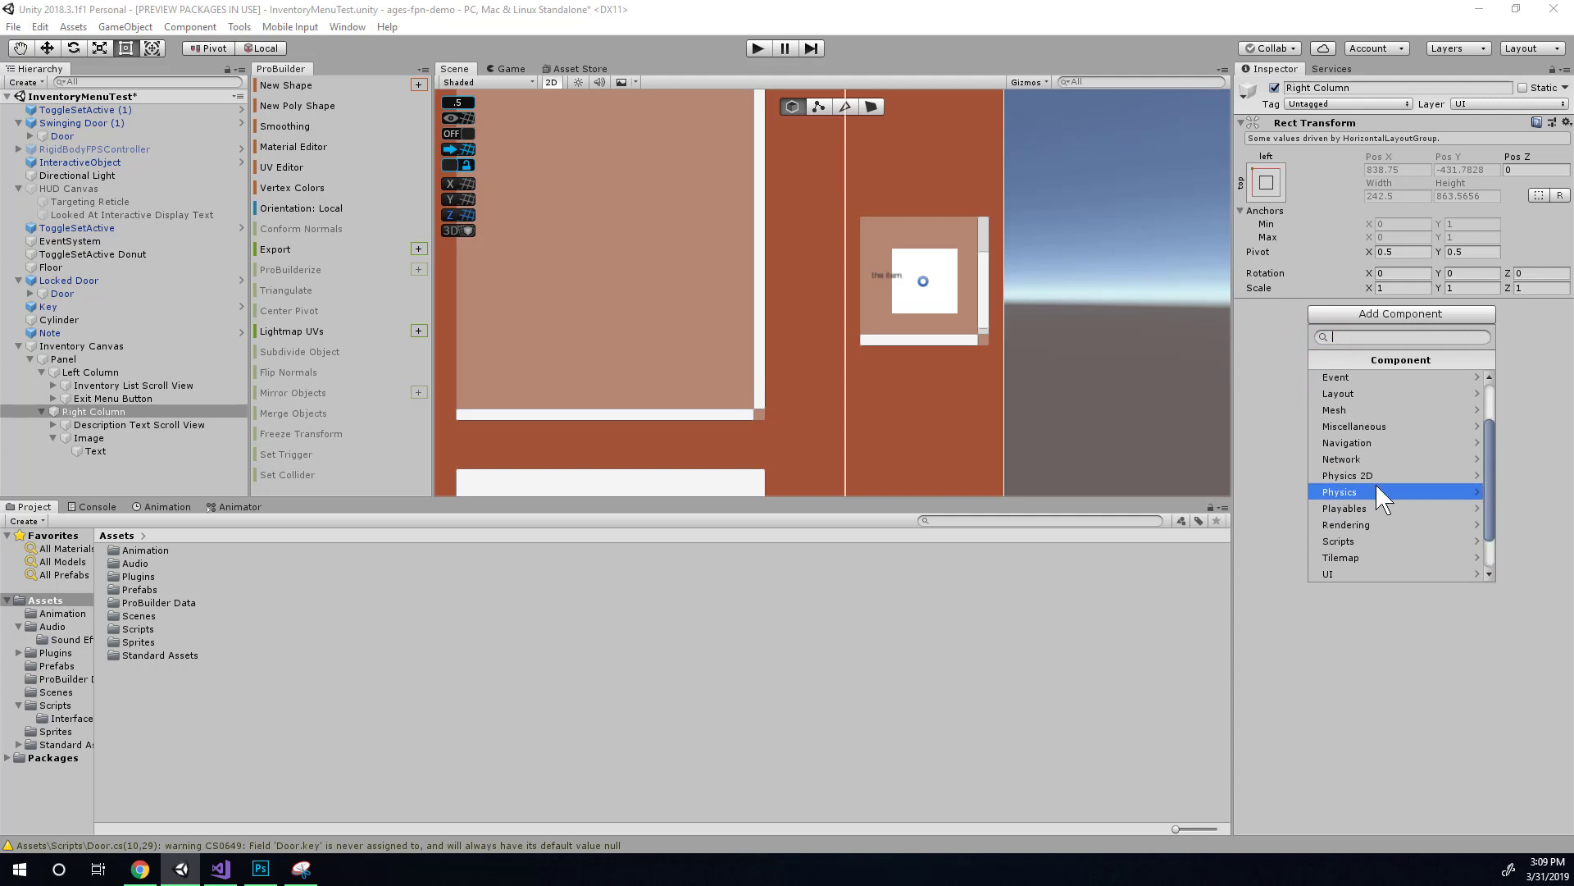
left_click(1364, 441)
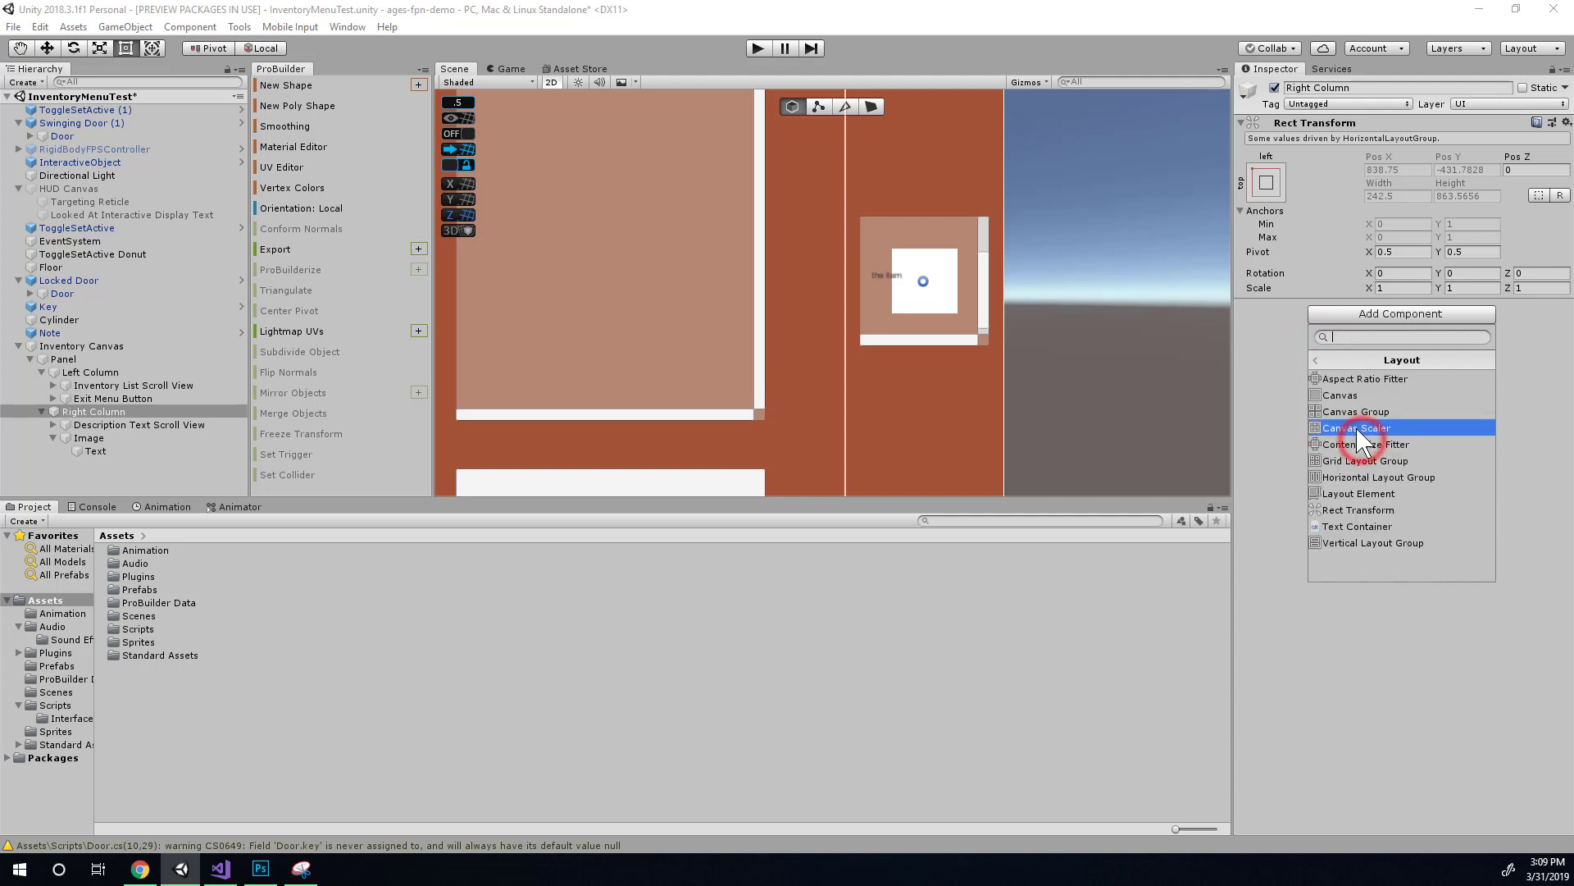
left_click(1363, 541)
Set the child alignment of Right Column's Vertical Layout Group to Upper Center
middle_click_drag(1025, 360, 966, 380)
scroll(972, 349, "down", 4)
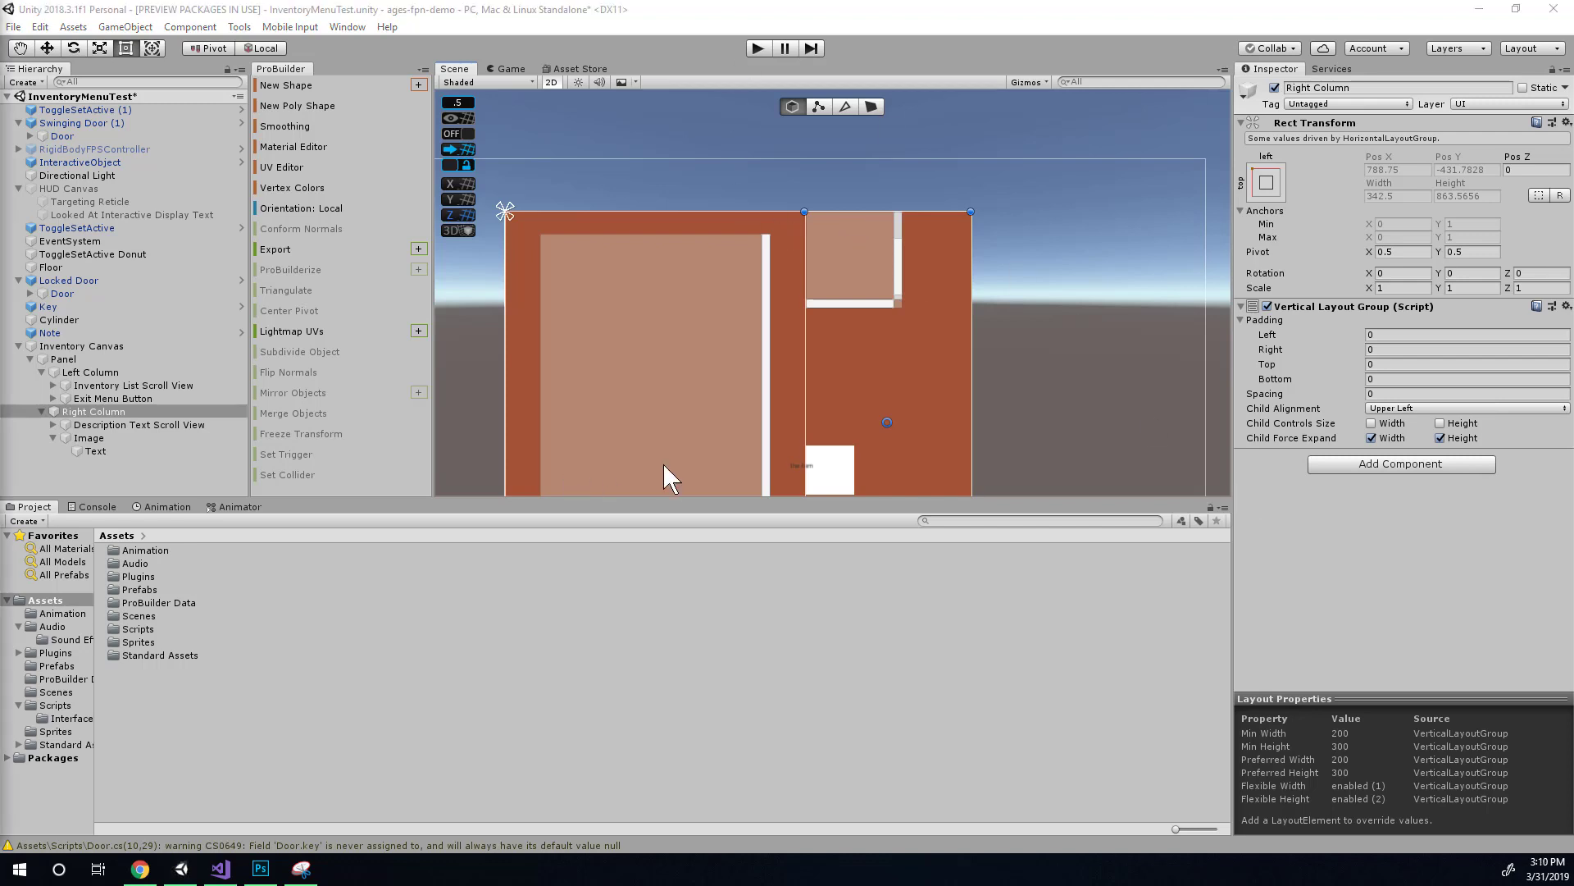
left_click(1419, 408)
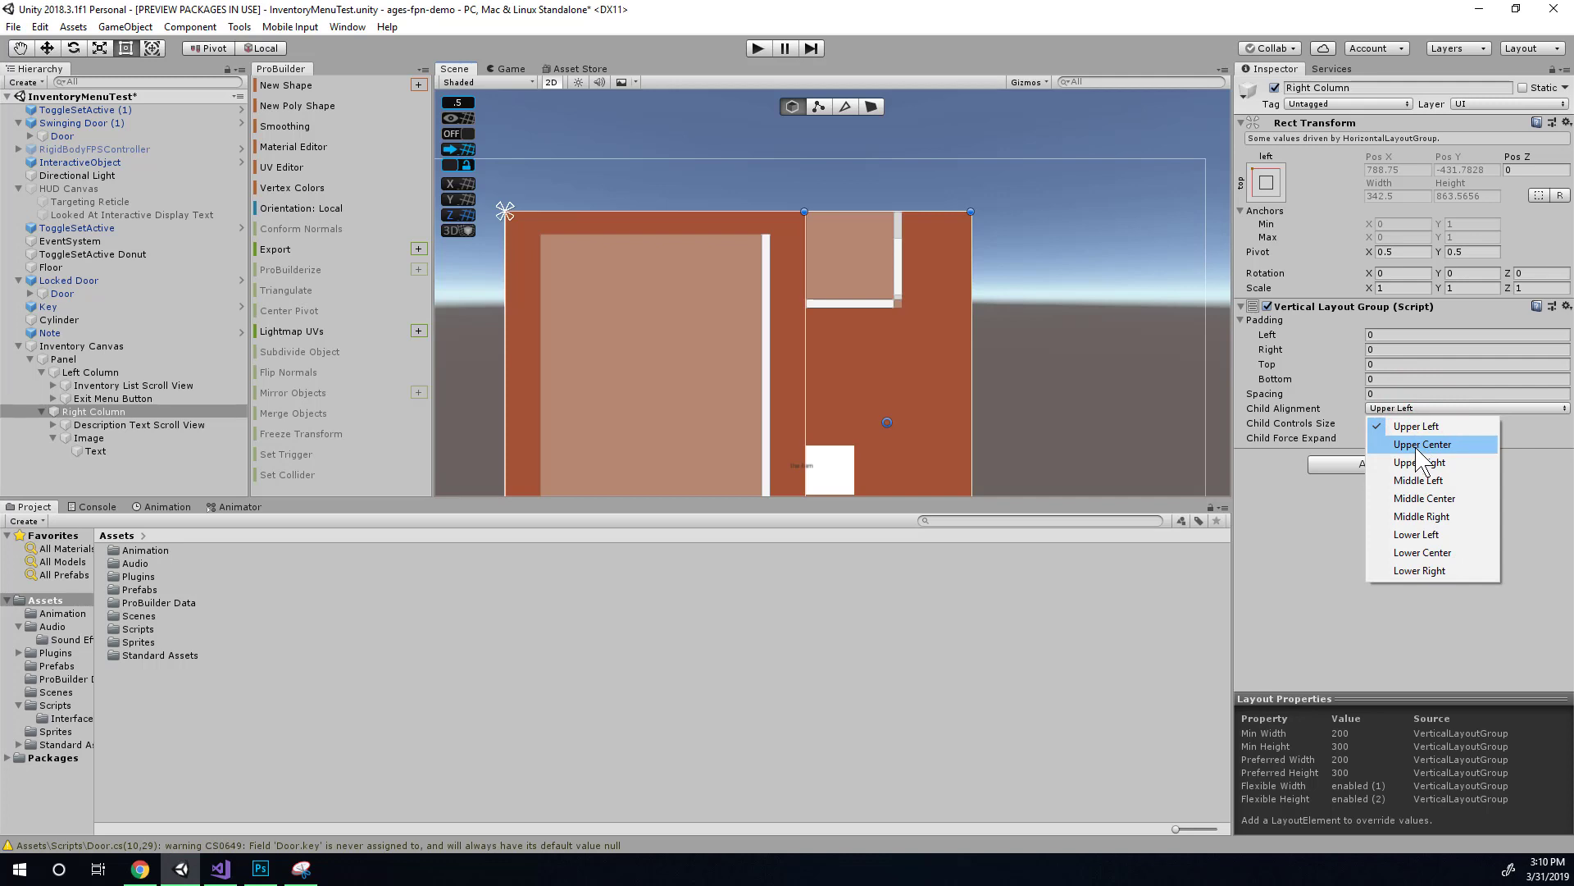
left_click(1418, 447)
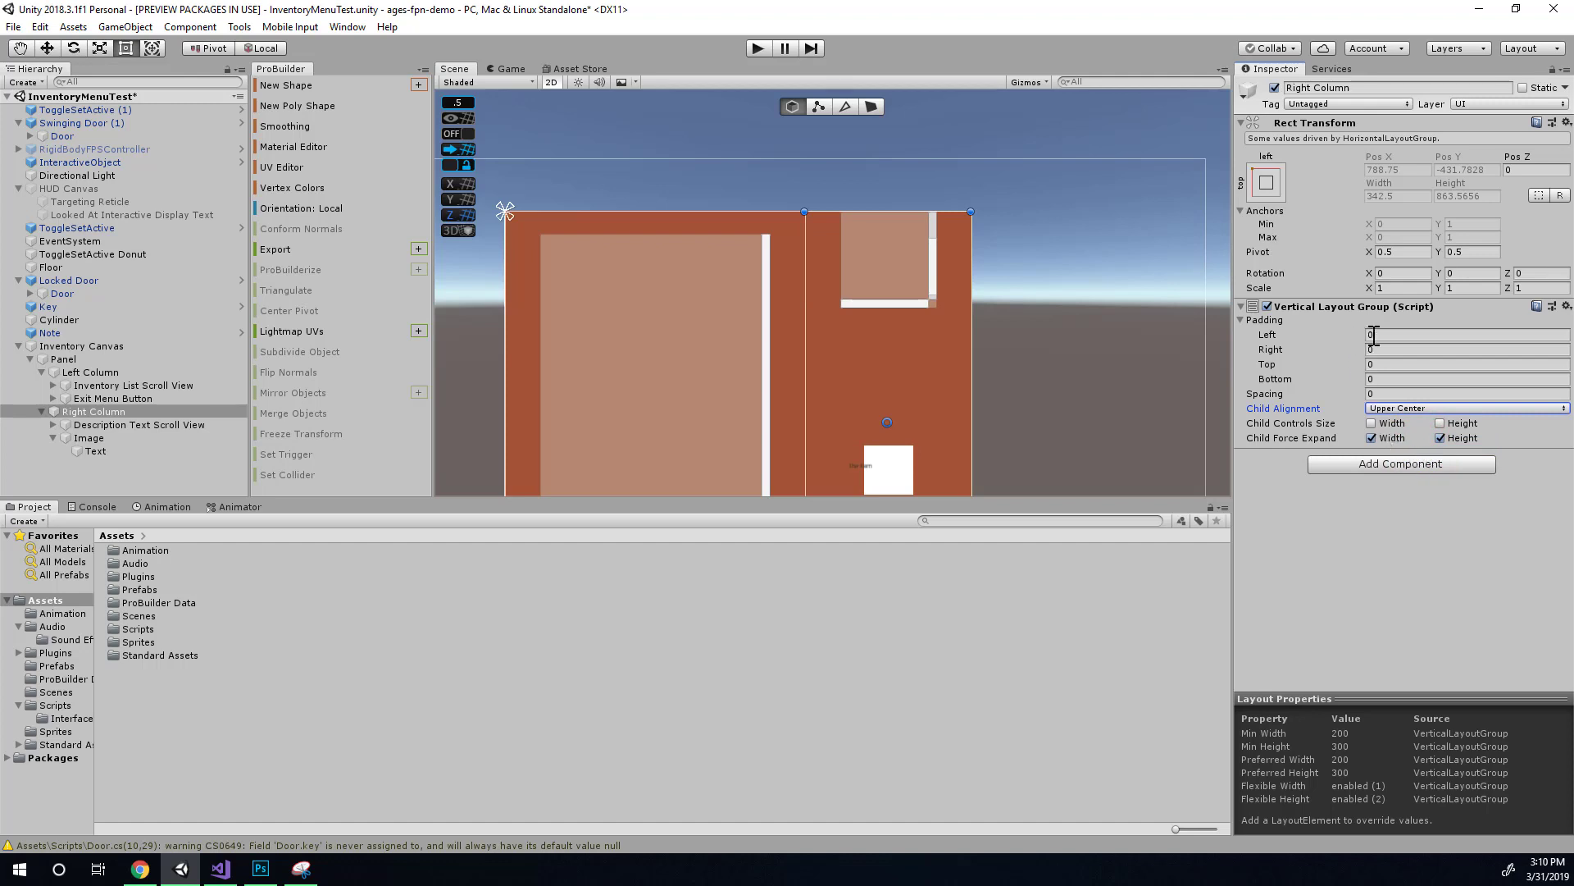
Set the top padding of Right Column's Vertical Layout Group to 75, comparing the spacing with the mockup in the Chrome design document
key("alt+Tab")
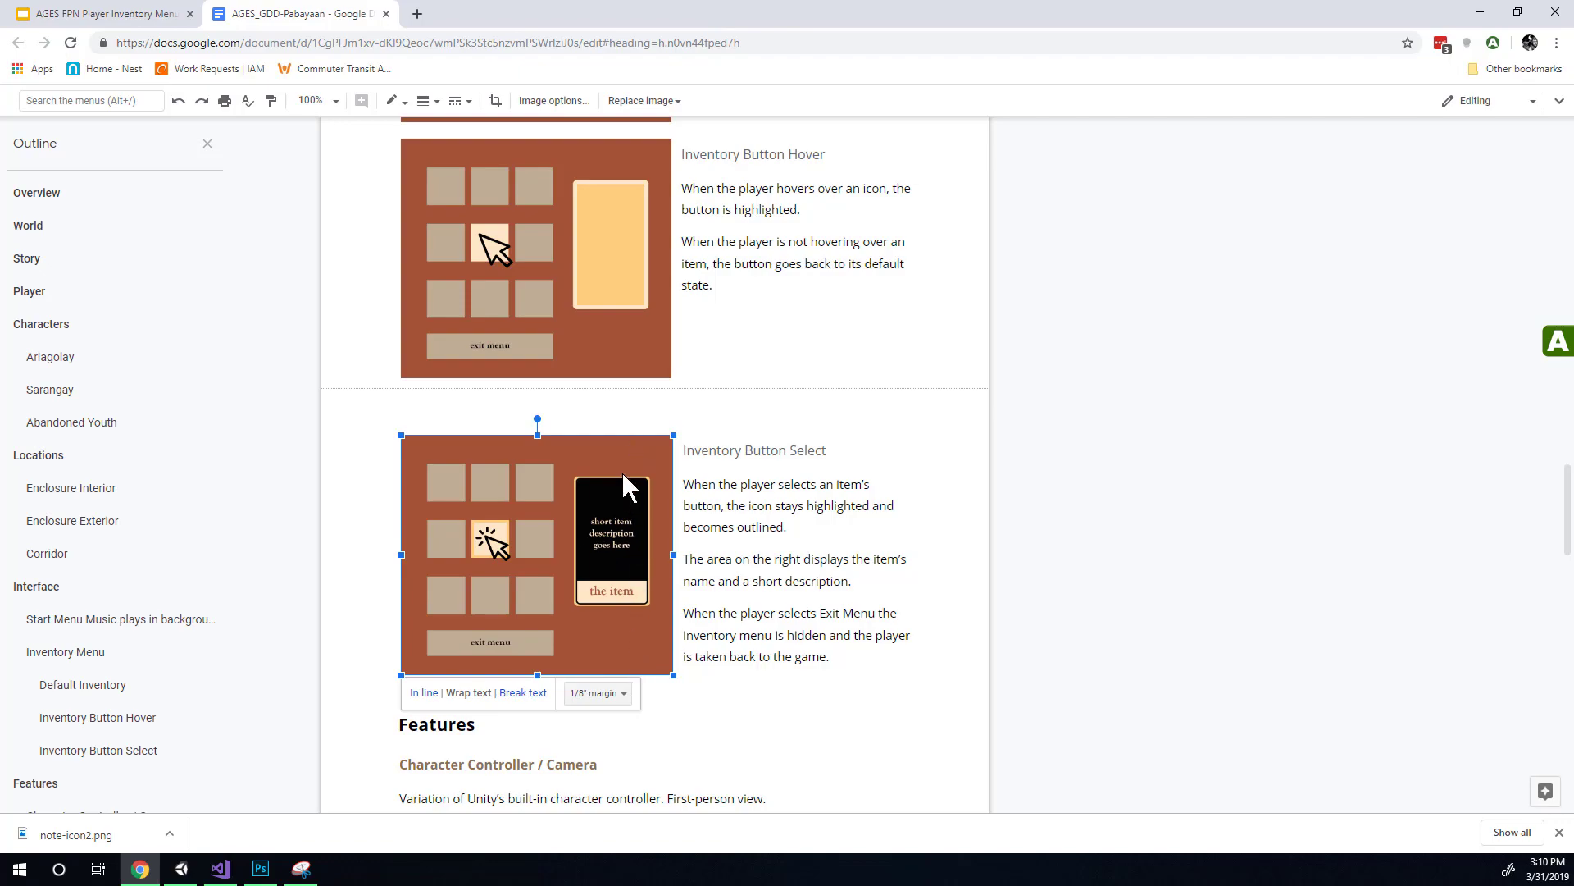
key("alt+Tab")
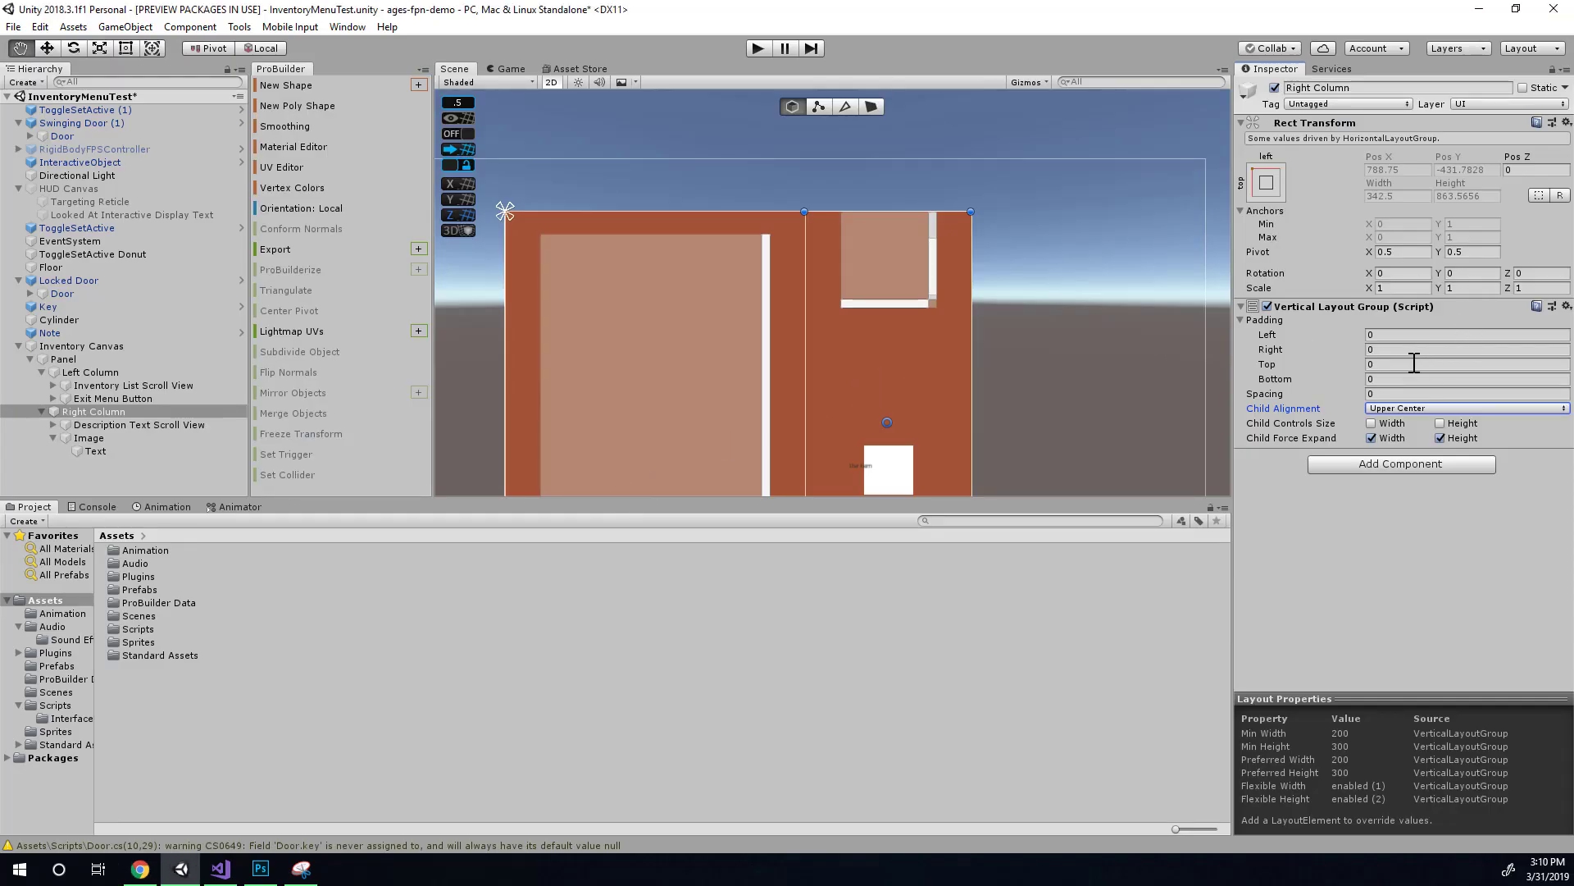
left_click(1406, 333)
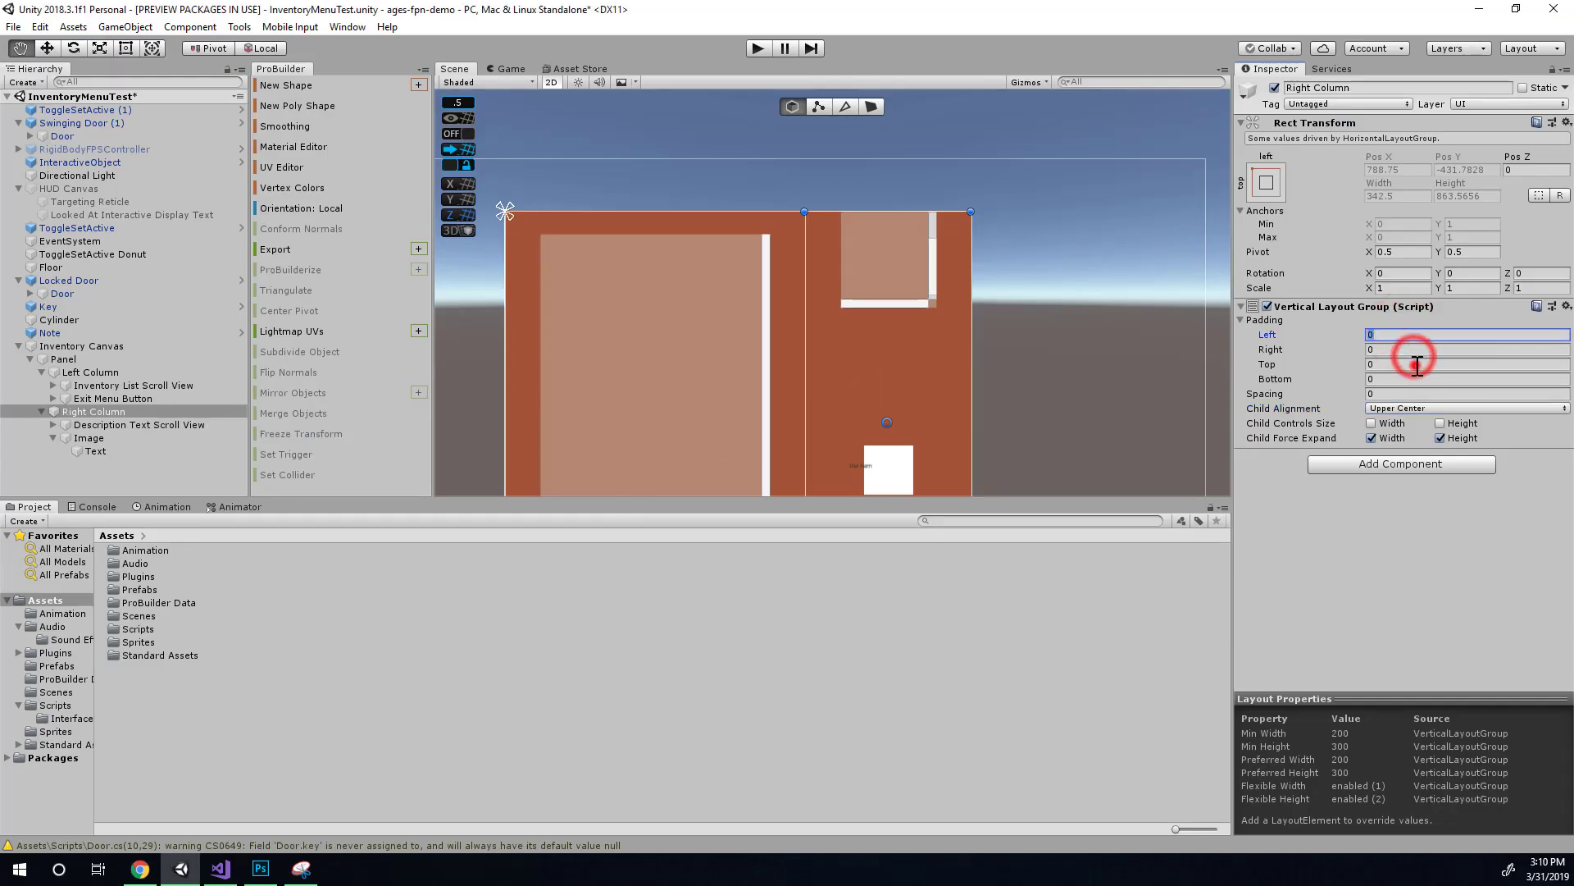
left_click(1417, 364)
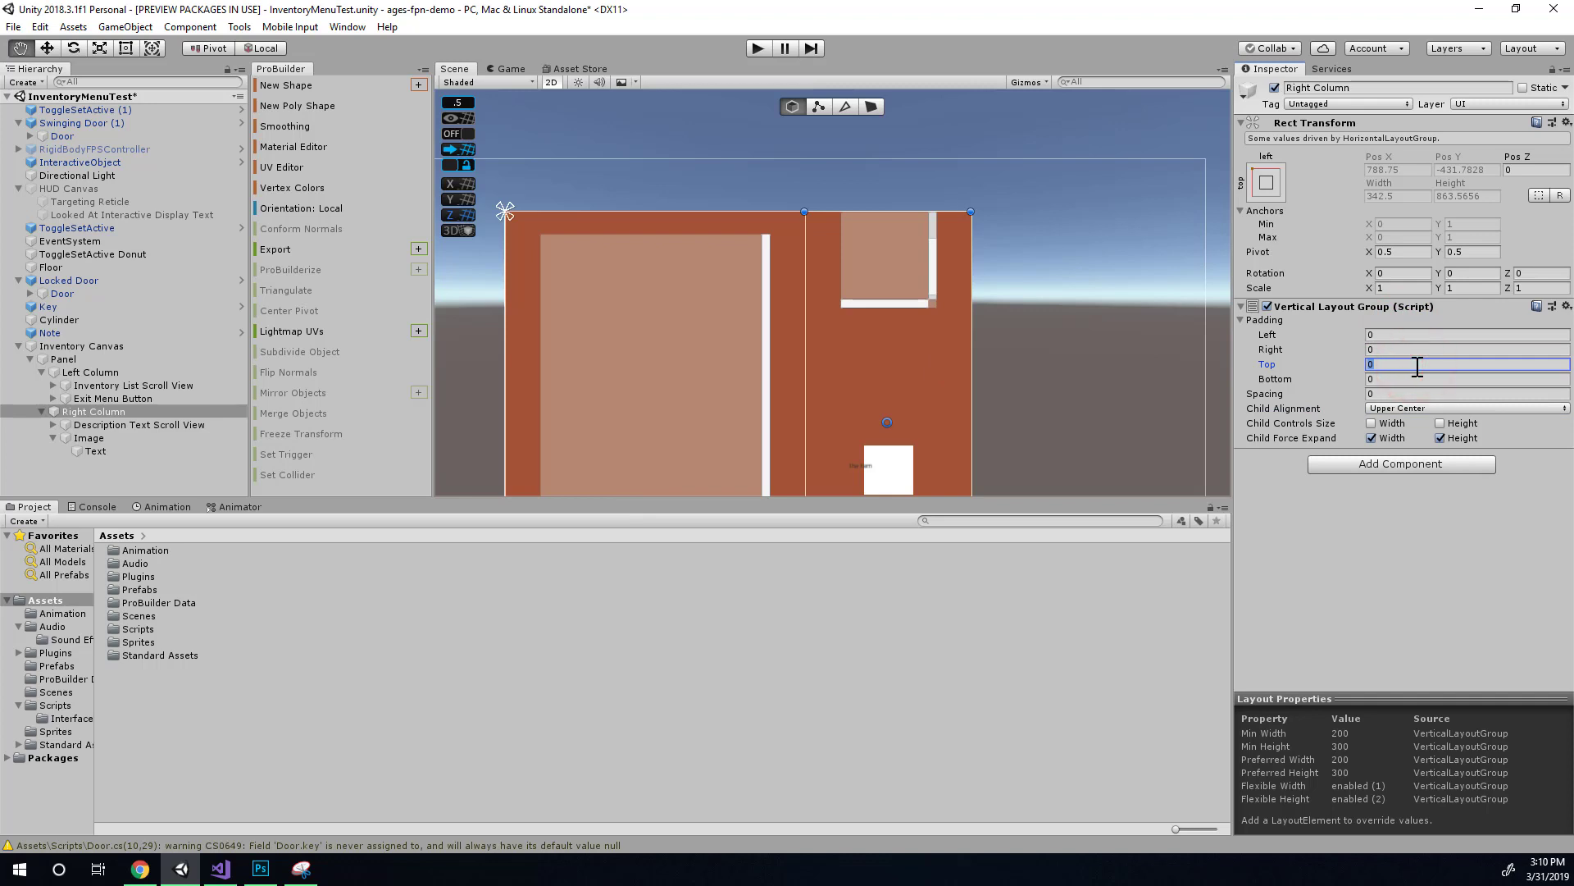
type("75")
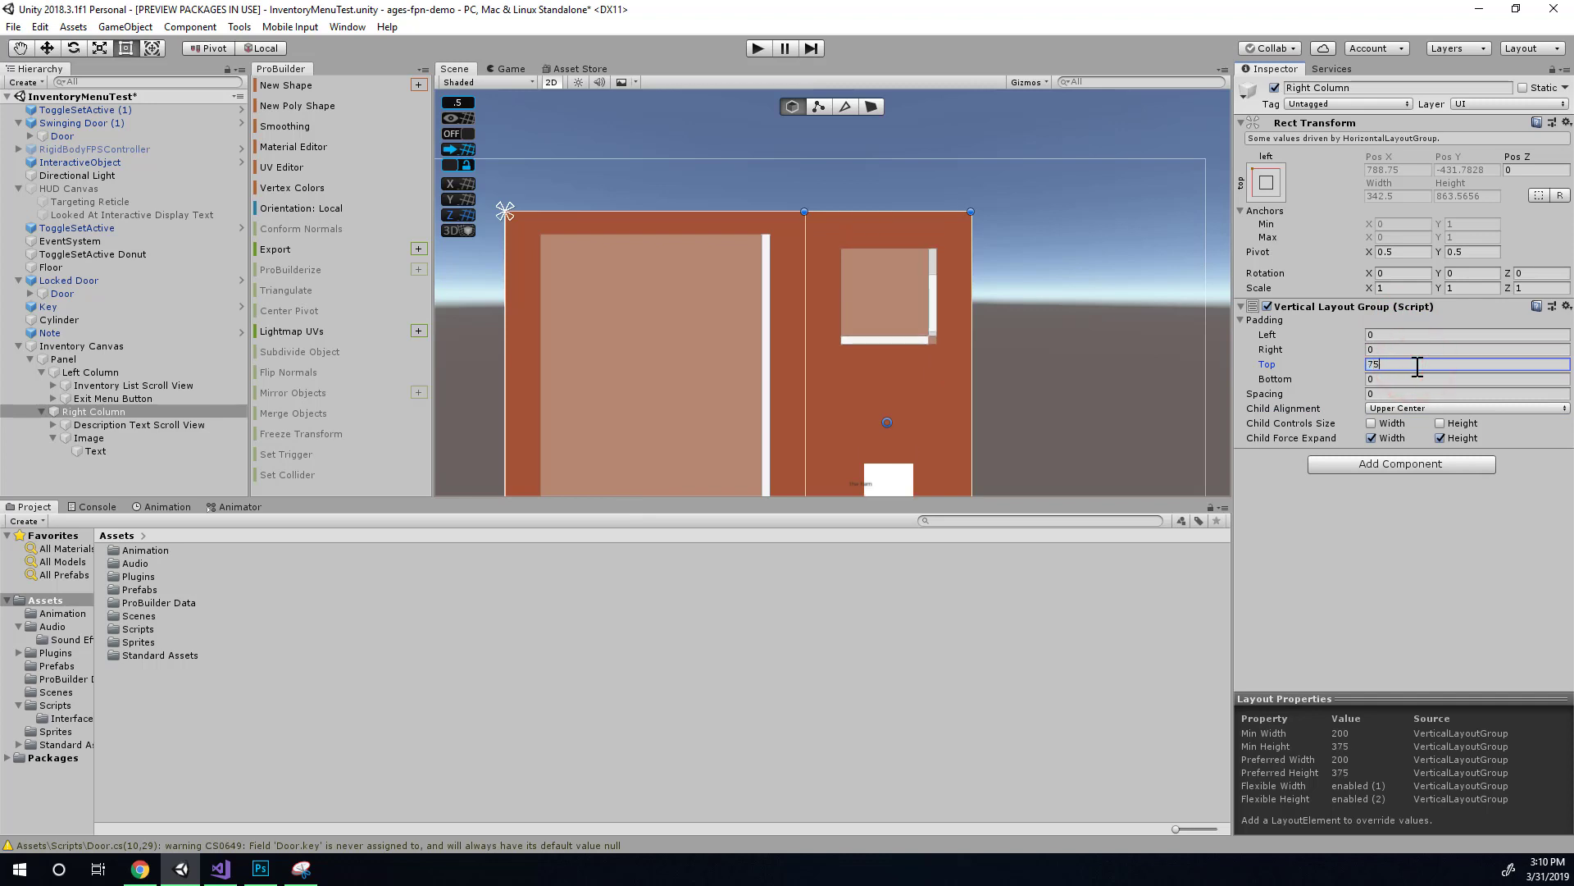
key("alt+Tab")
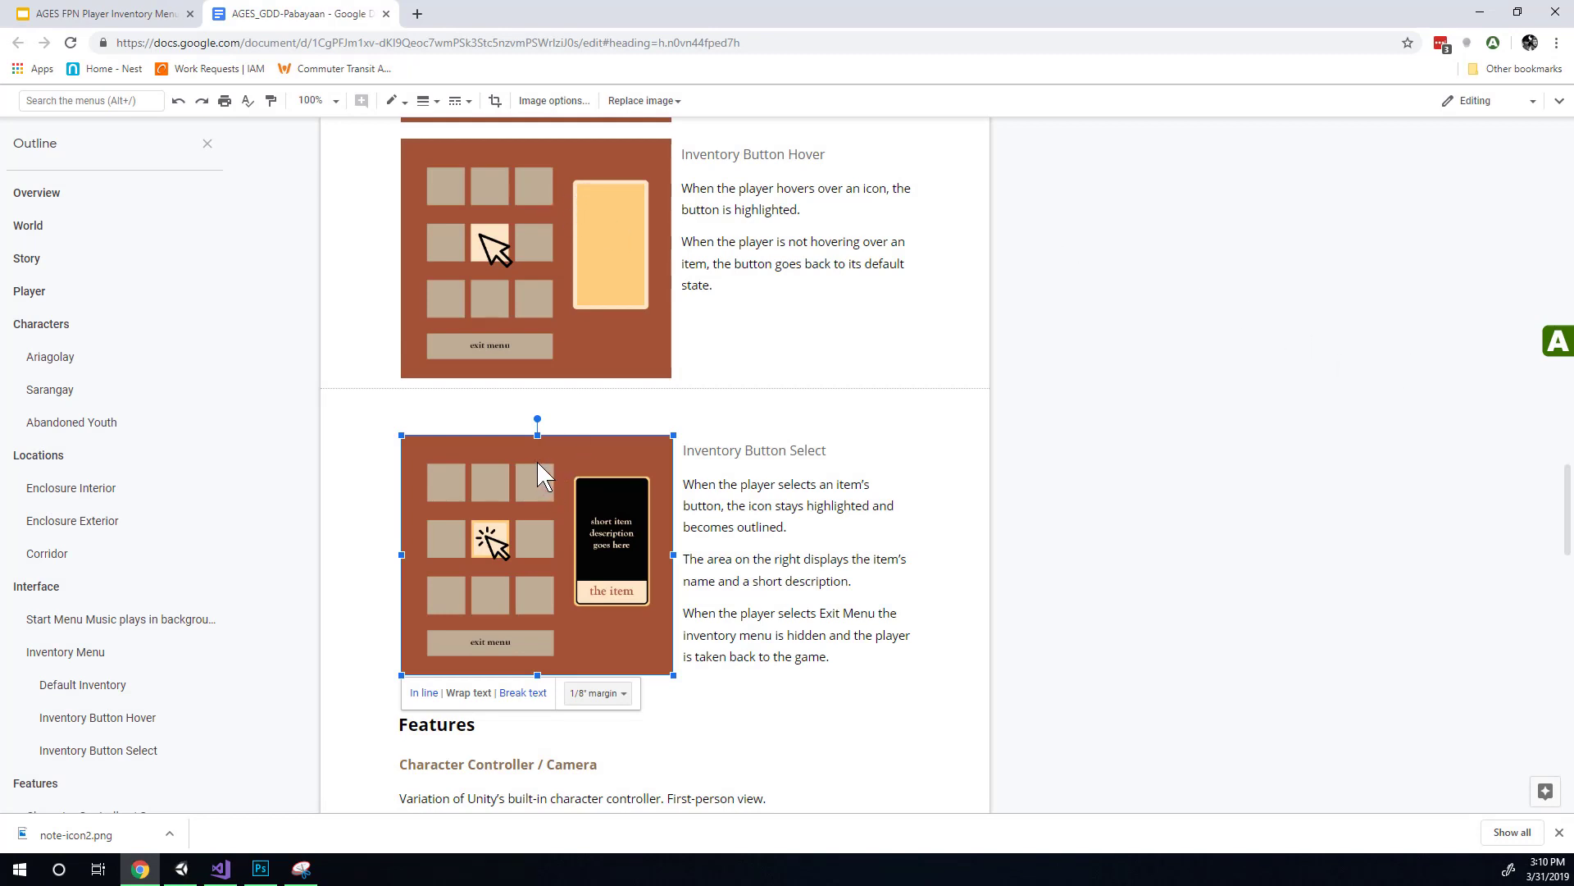
key("alt+Tab")
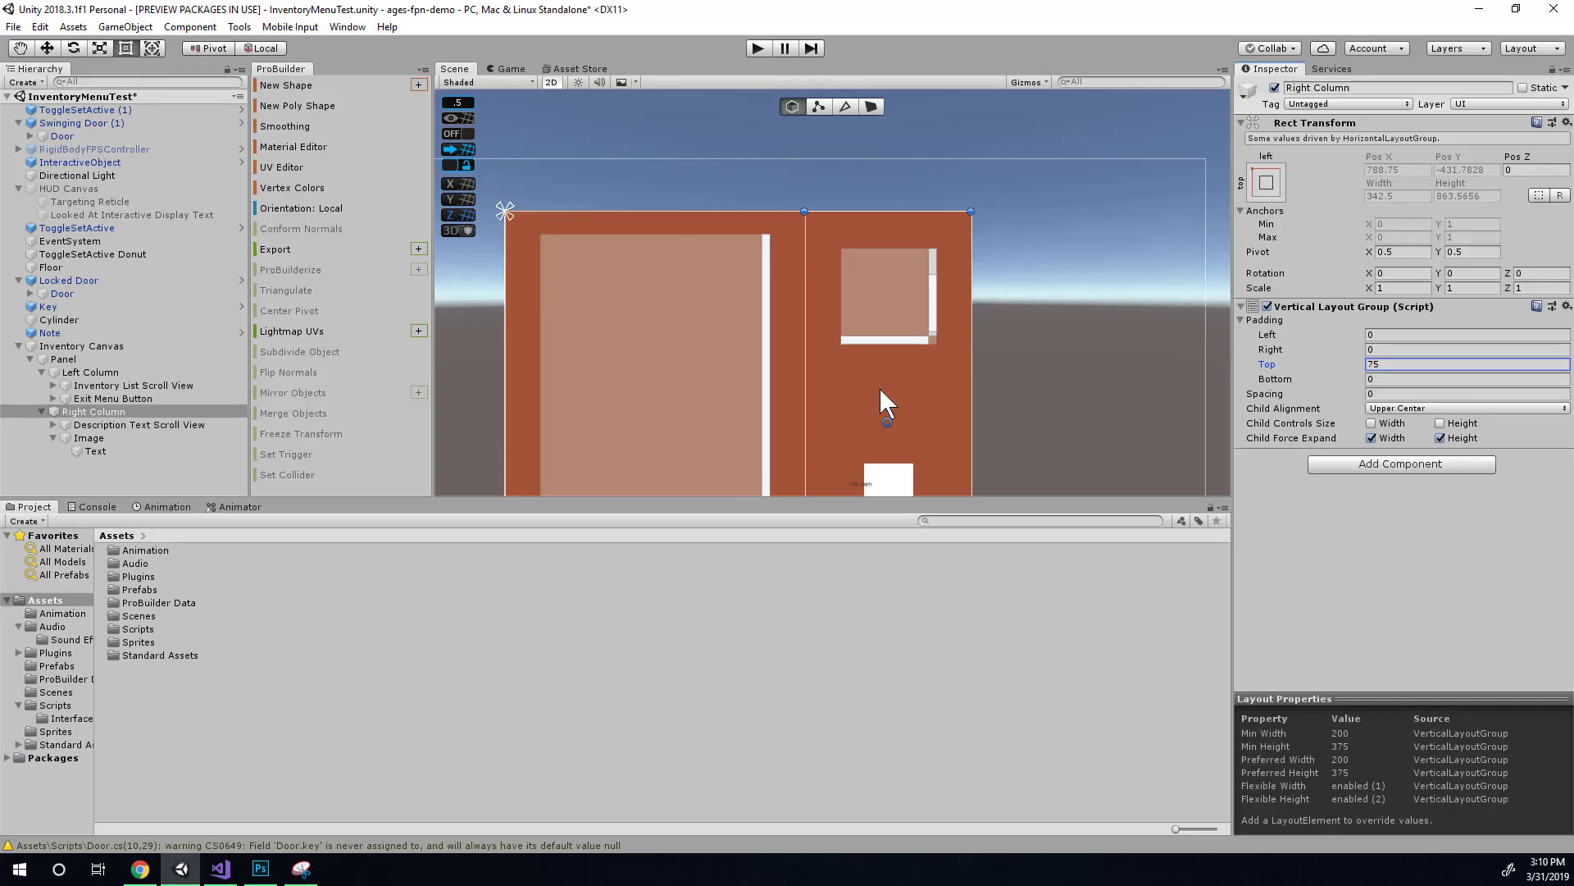
left_click(1385, 359)
scroll(815, 352, "down", 3)
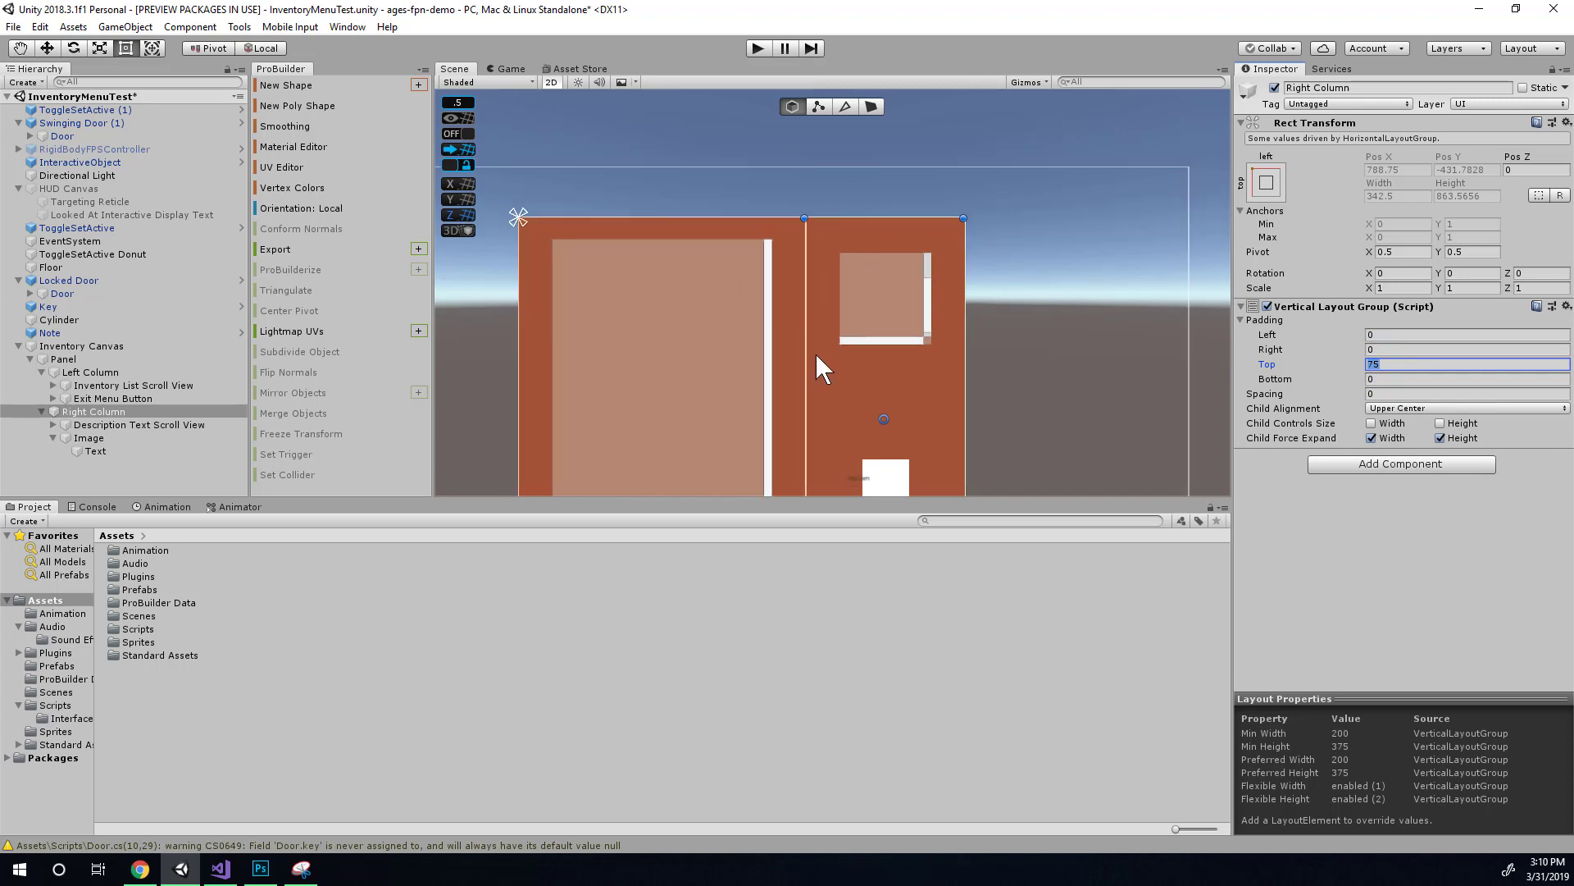
middle_click_drag(847, 385, 849, 350)
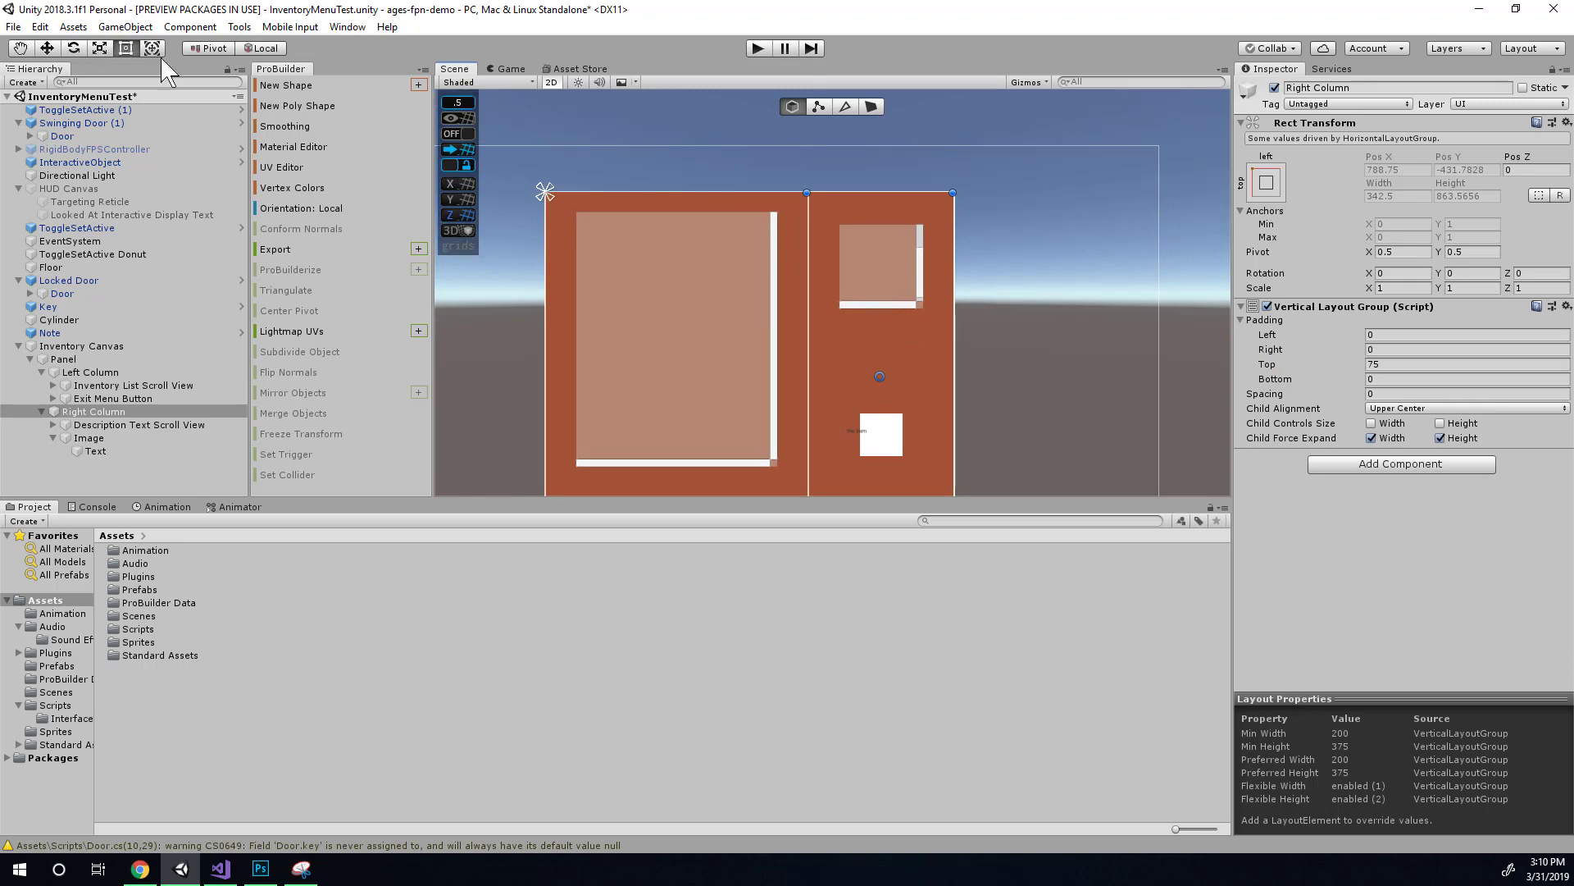
Widen Description Text Scroll View under Right Column to a width of 350
left_click(115, 422)
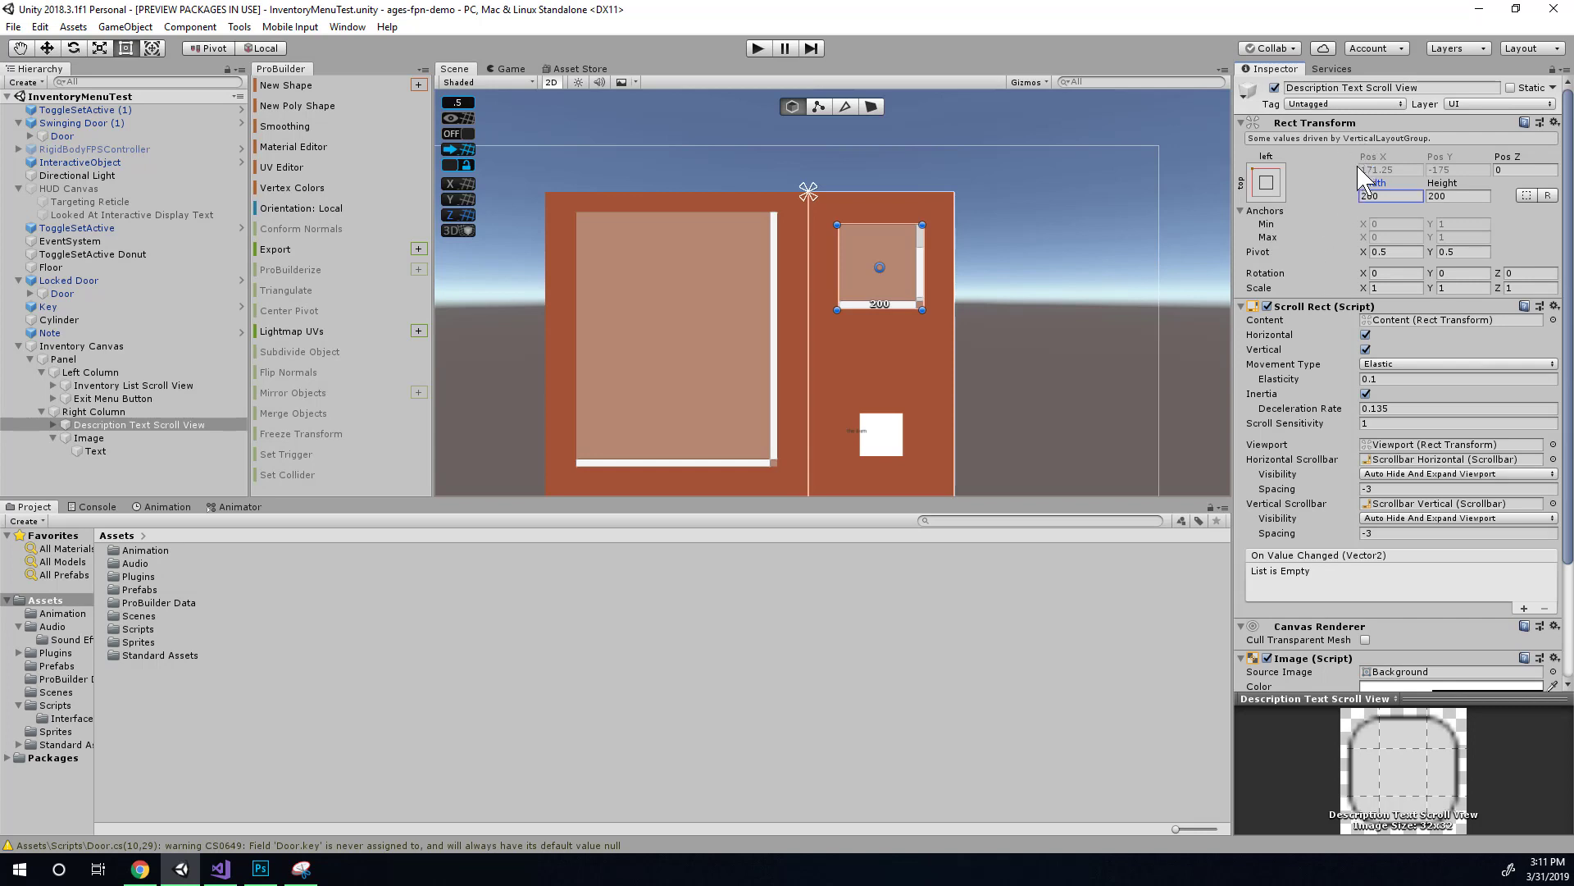
left_click_drag(1371, 182, 35, 179)
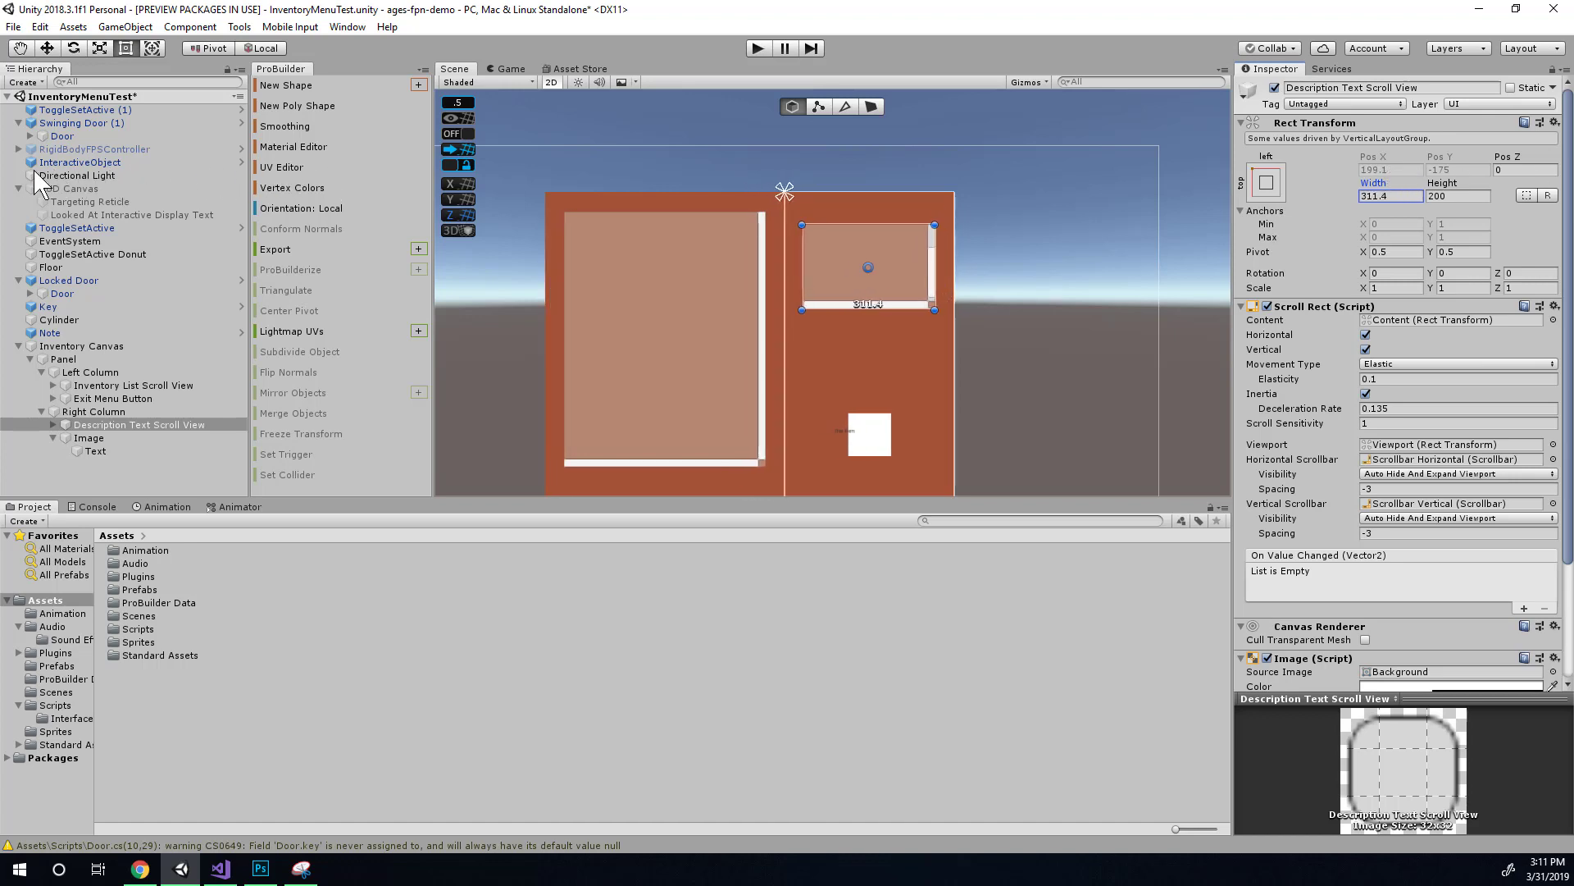
left_click(111, 410)
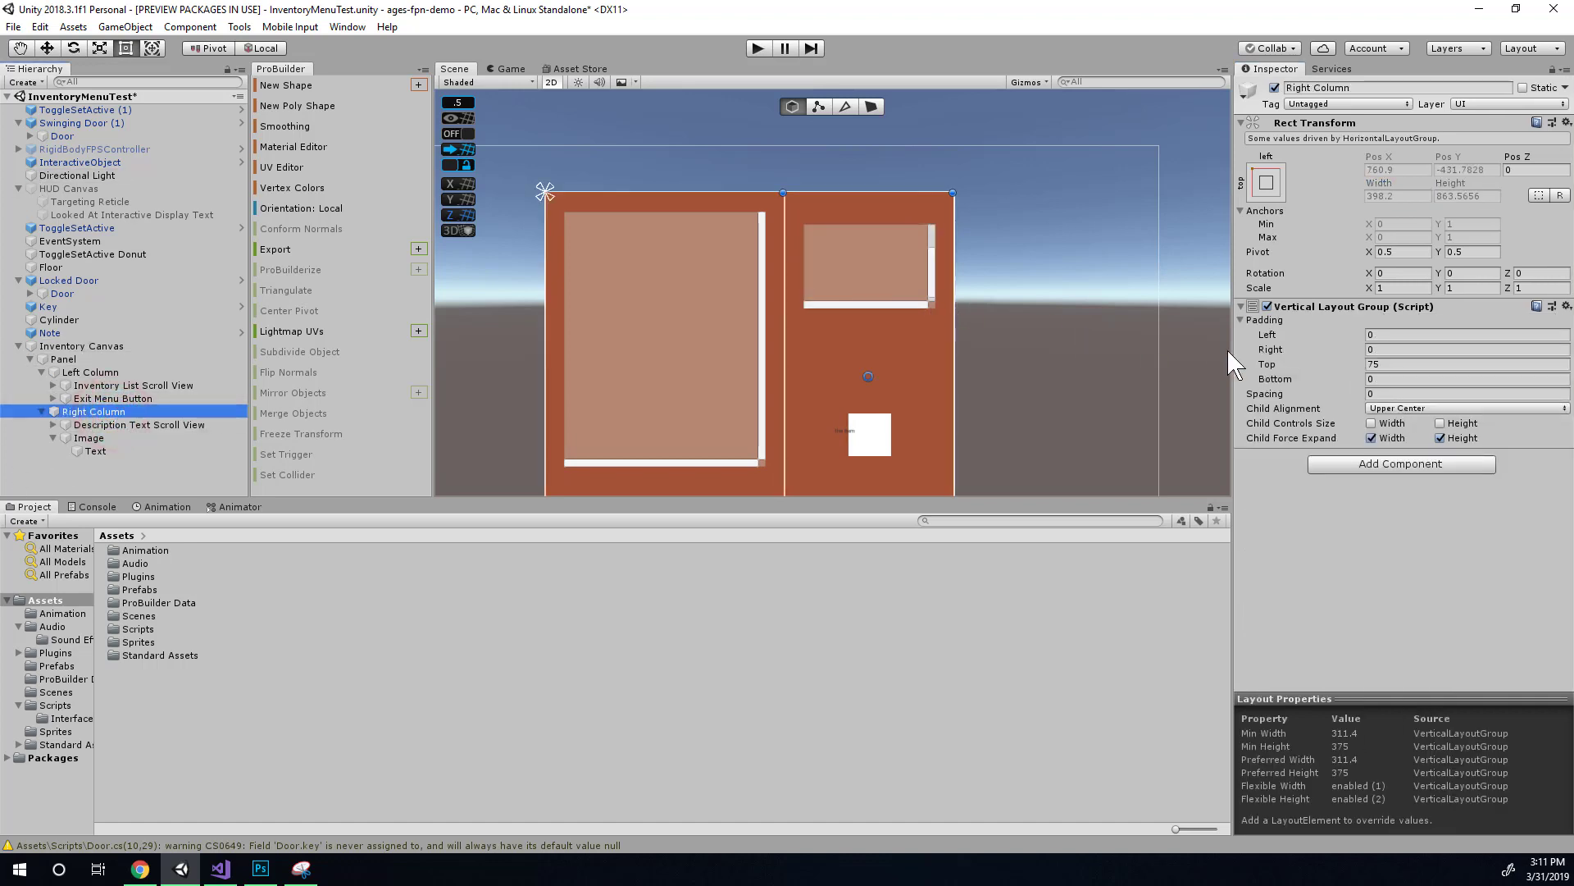
left_click(111, 410)
left_click(107, 424)
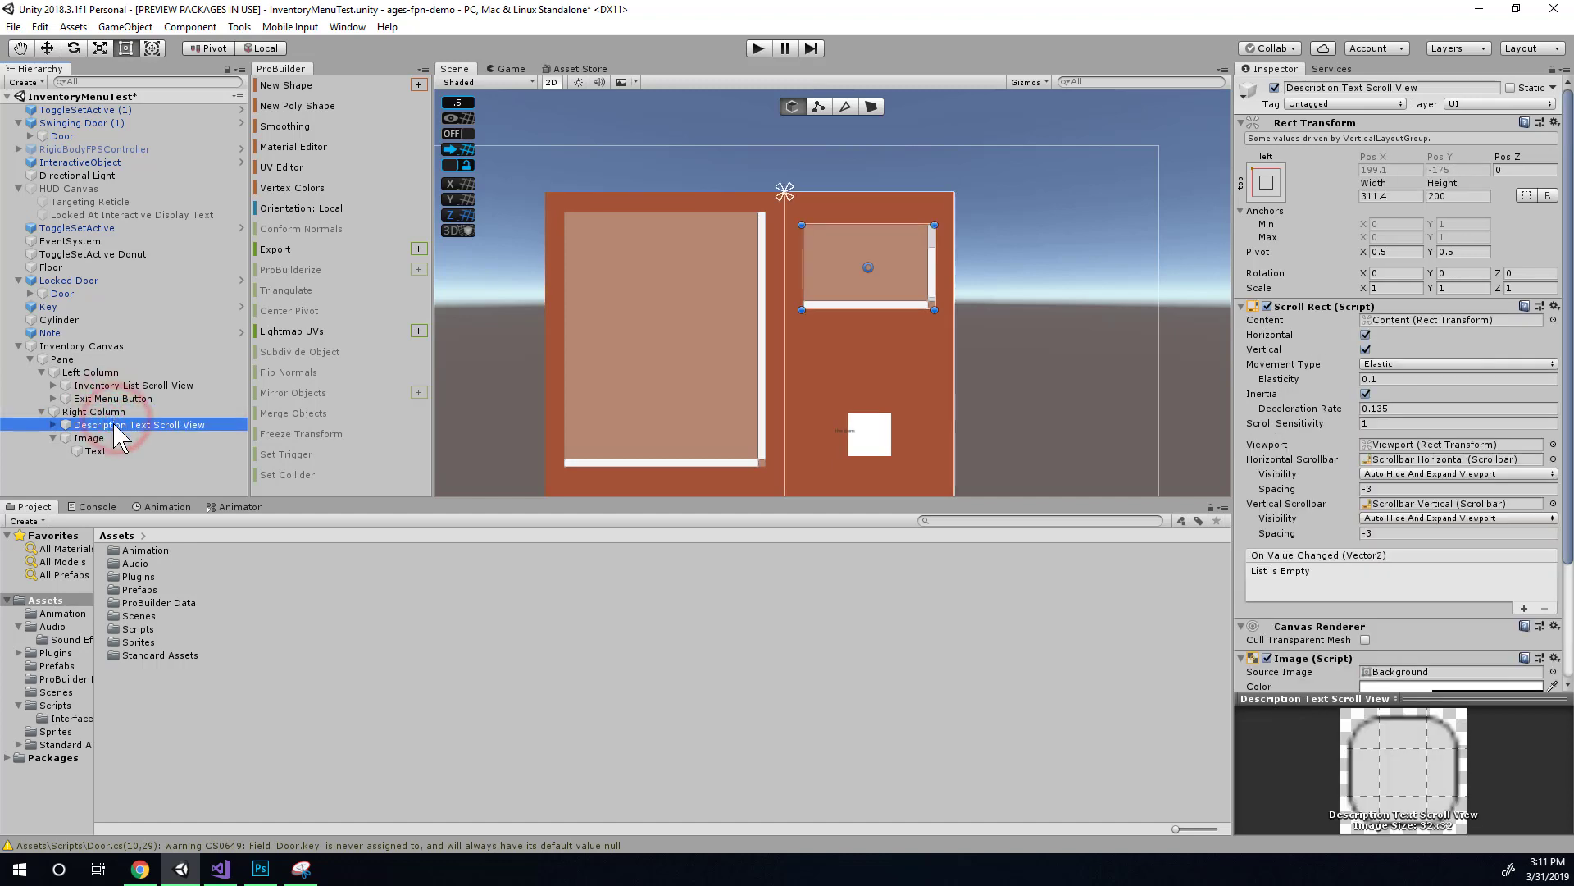
left_click_drag(1375, 181, 1464, 198)
left_click(1391, 197)
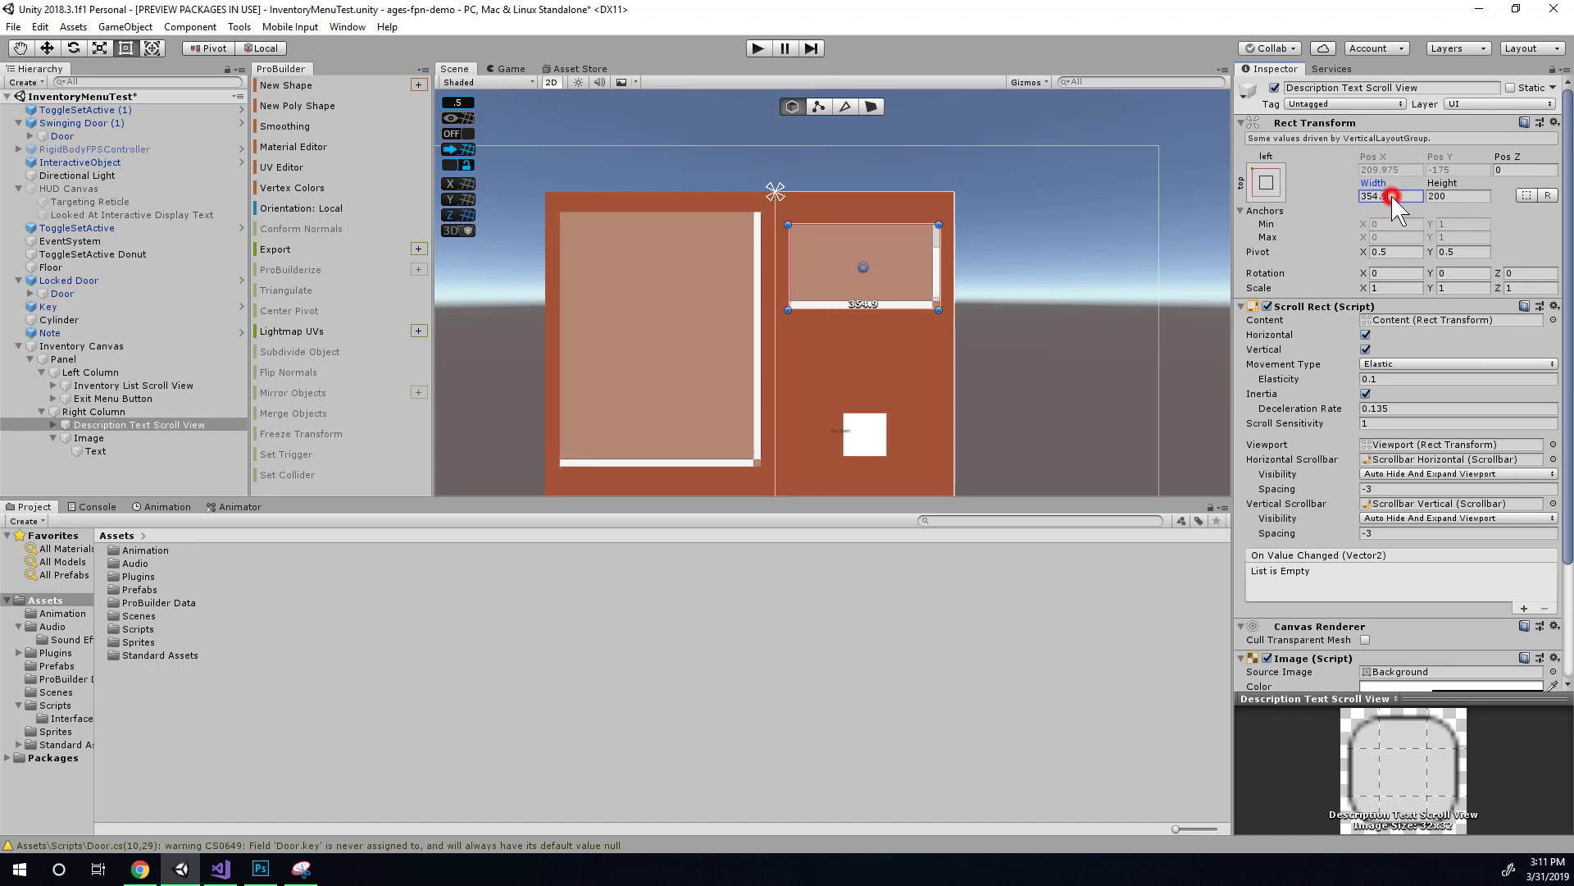
type("350")
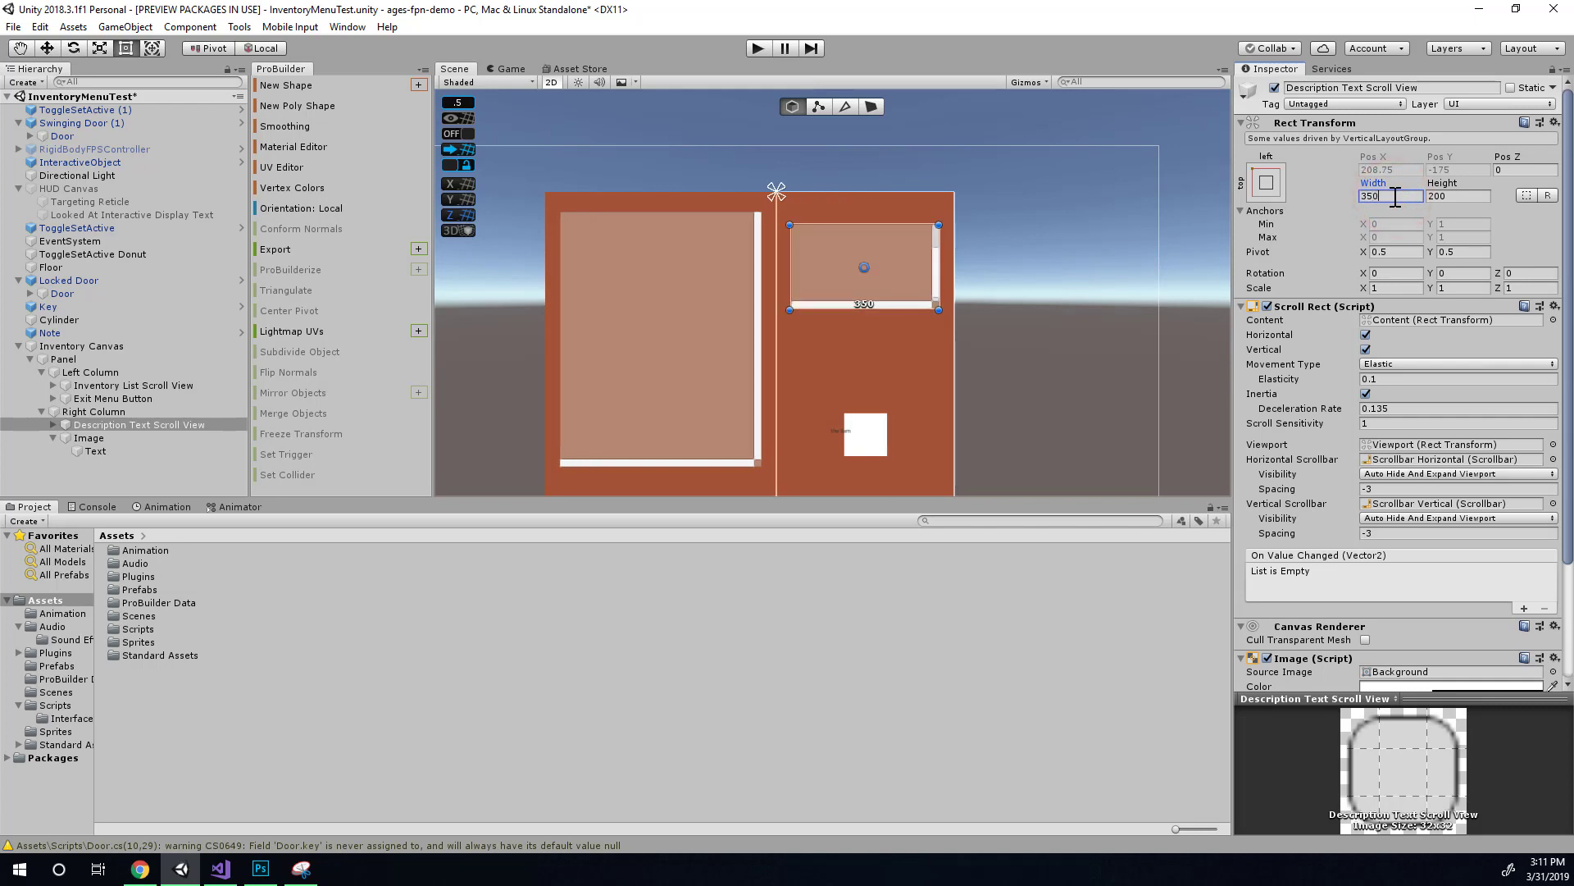
Set Description Text Scroll View's height to 500
left_click_drag(1442, 183, 1463, 180)
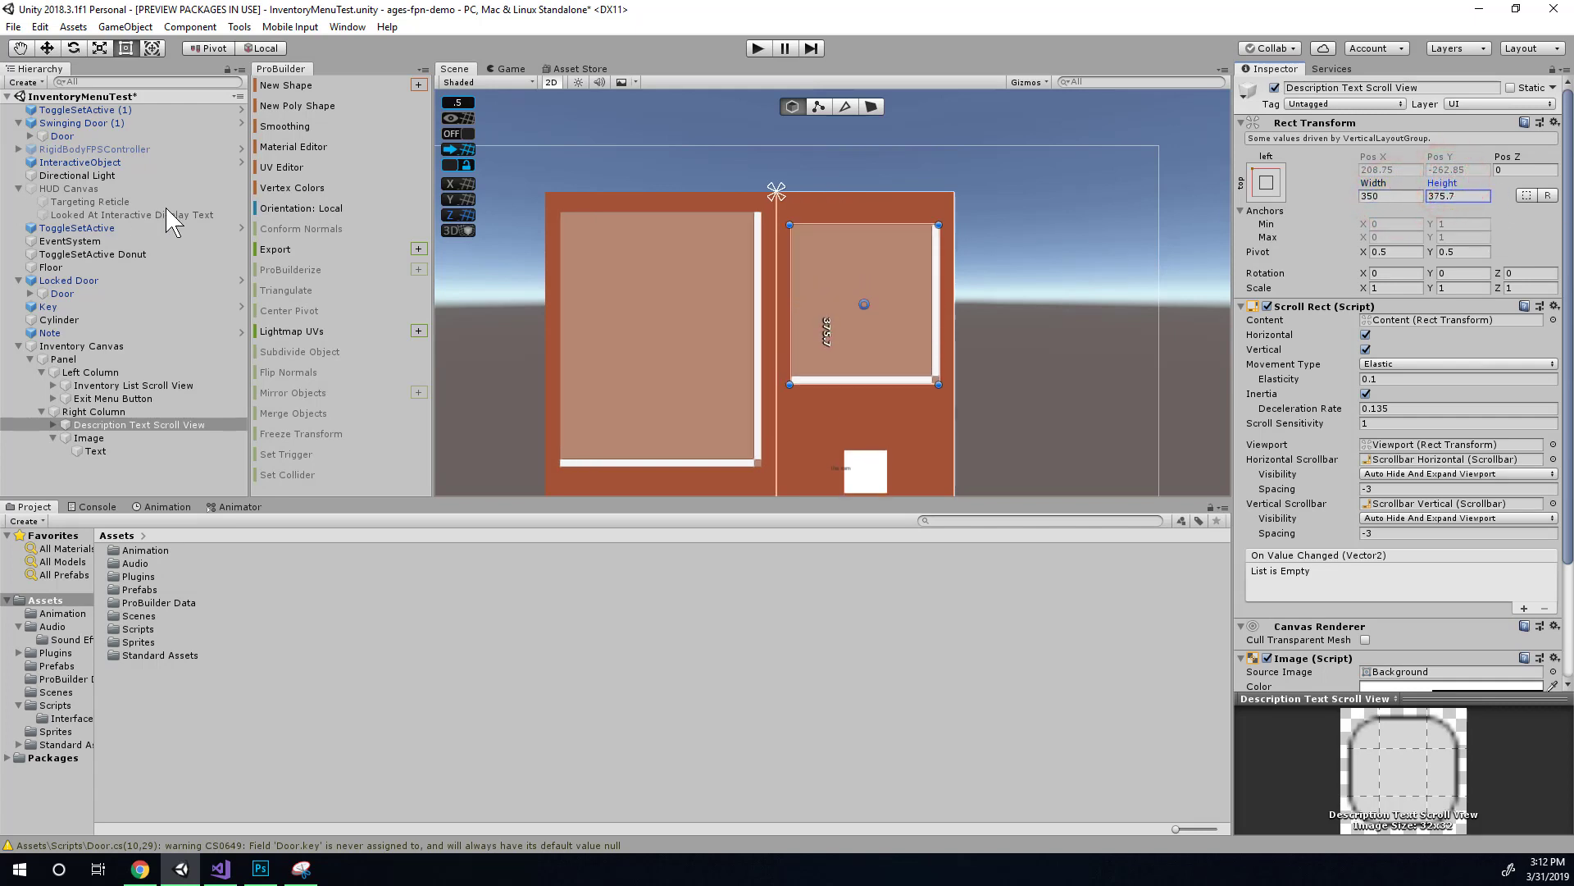
left_click_drag(167, 210, 238, 246)
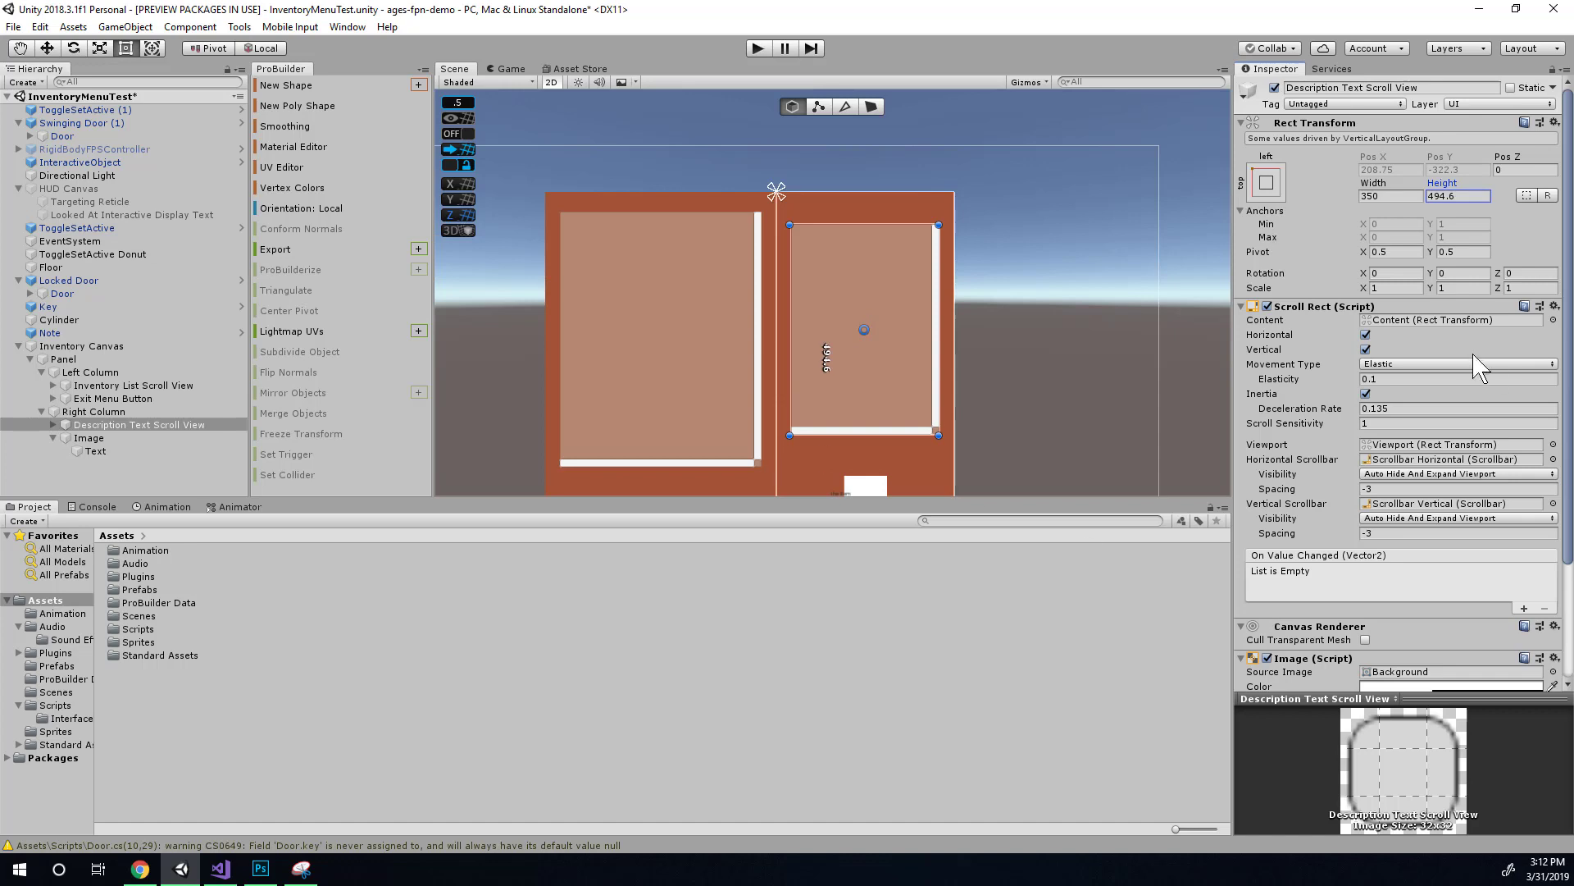
left_click(1467, 196)
type("5")
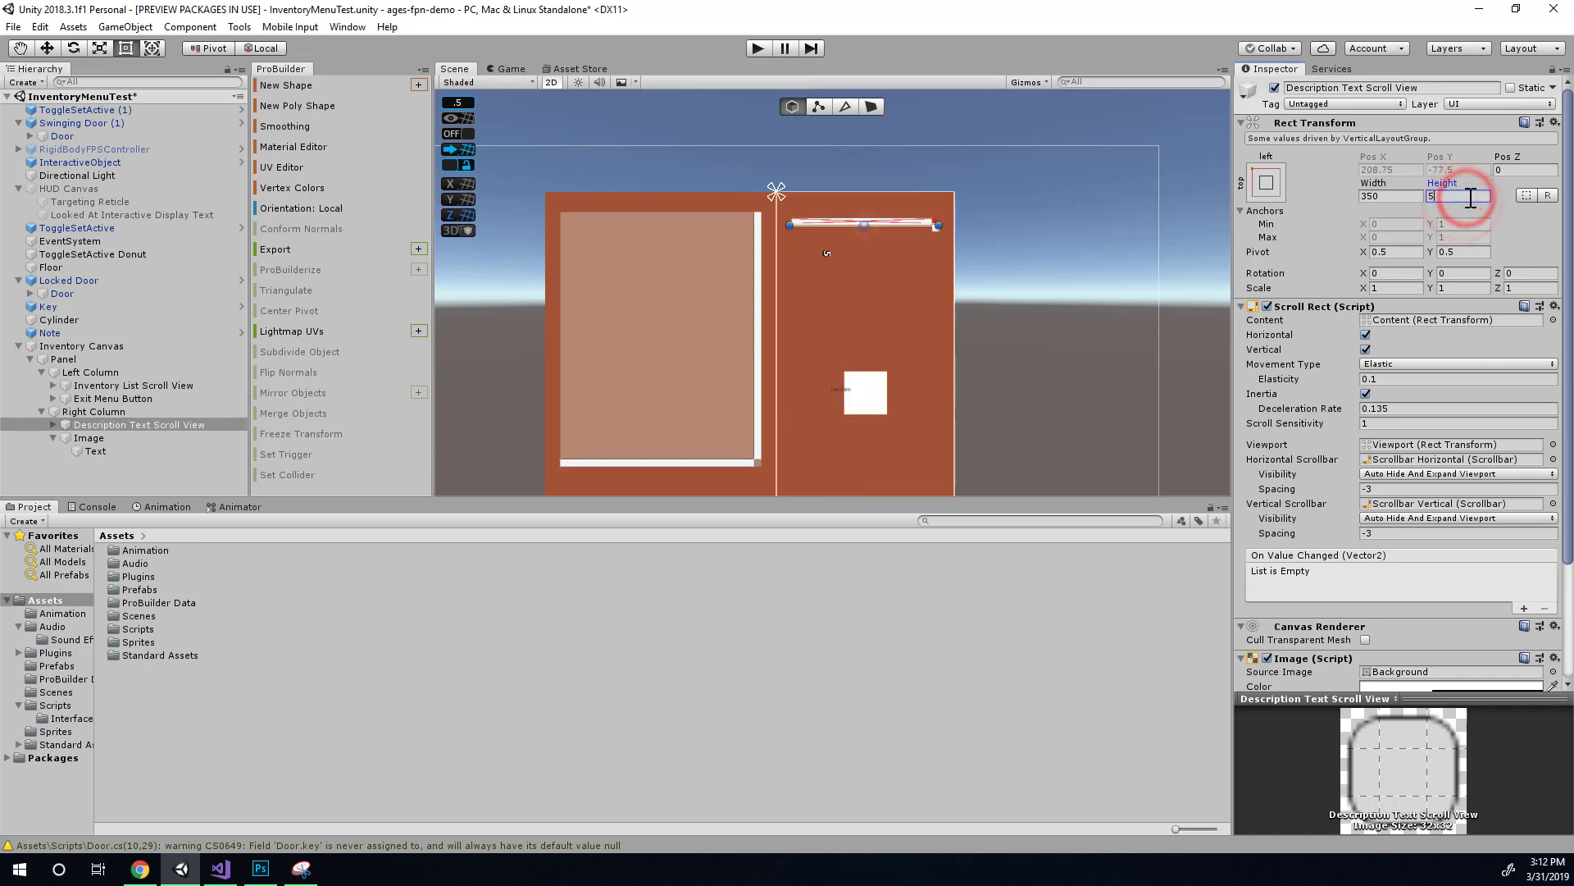
type("00")
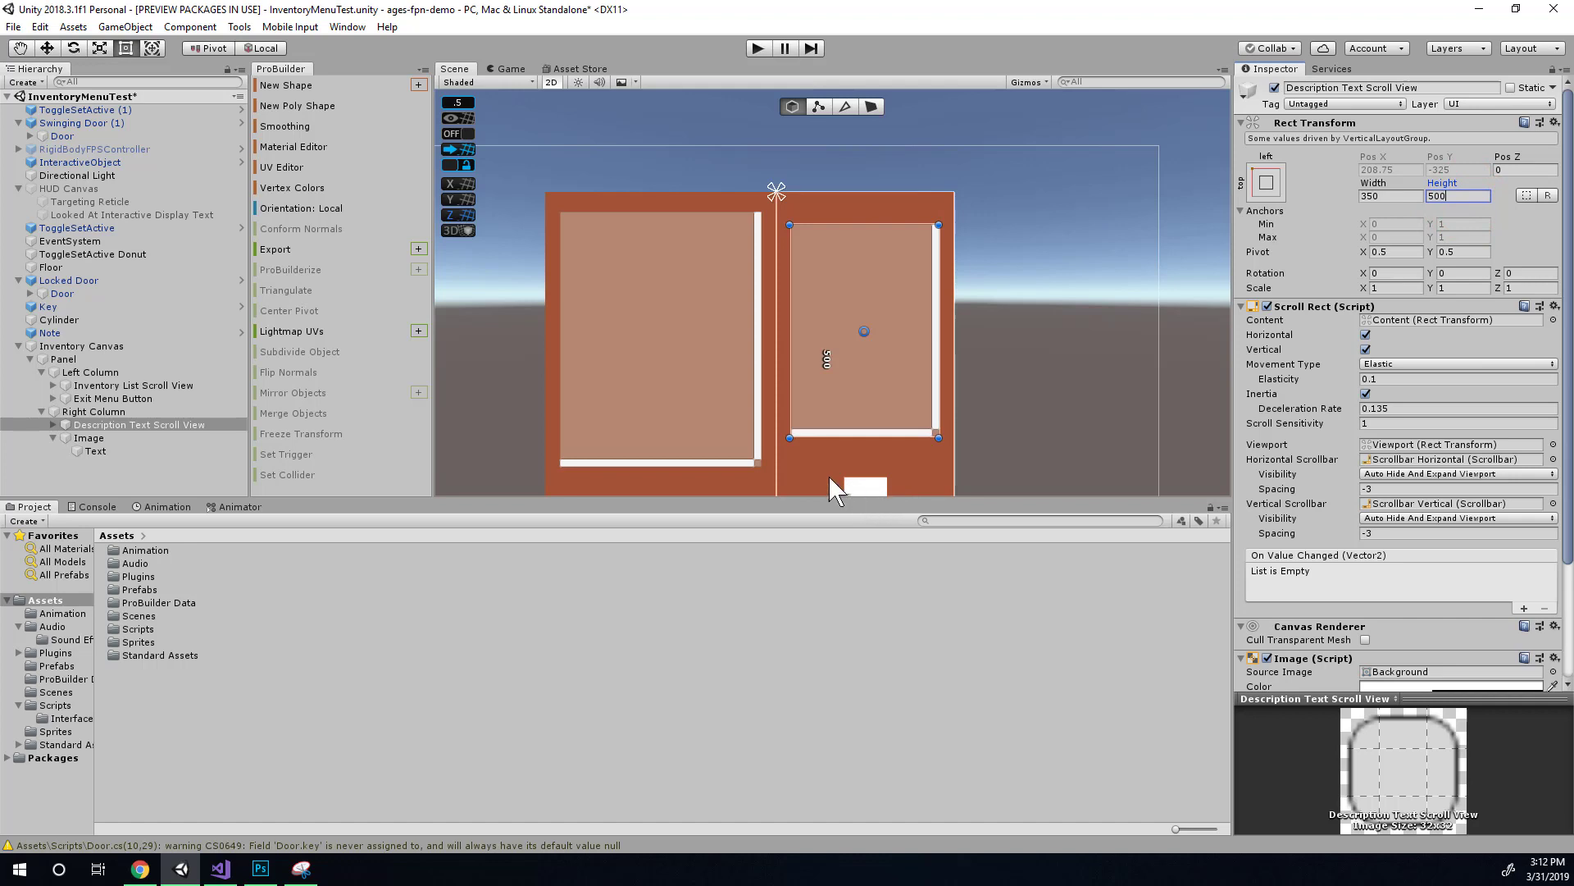
Set the width of the Image under Right Column to 350 and compare it with the Exit Menu Button
left_click(182, 439)
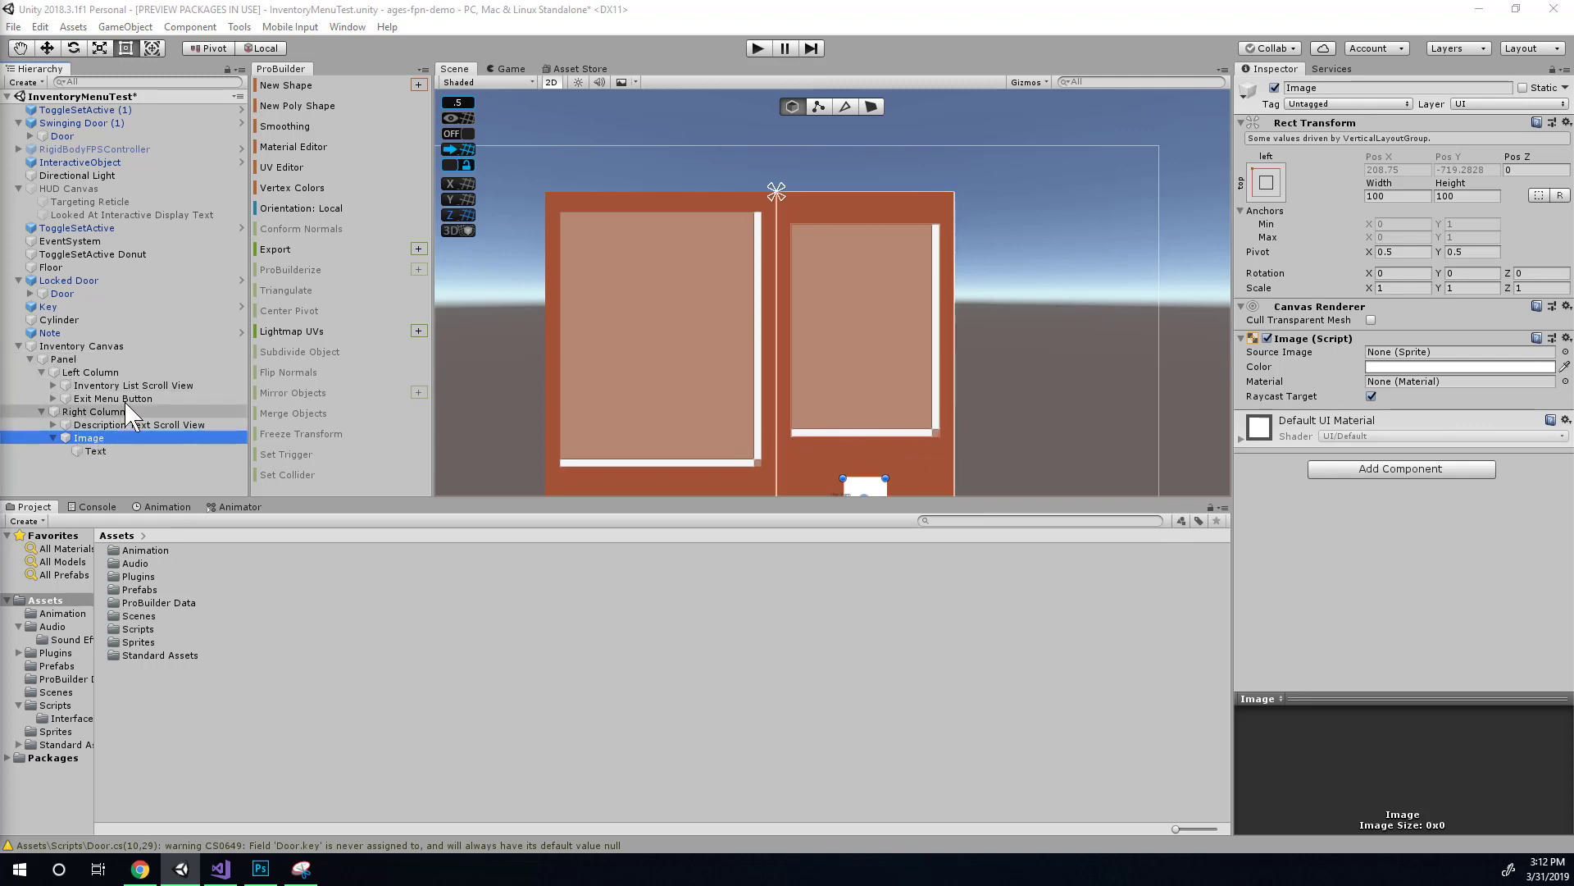
left_click(123, 425)
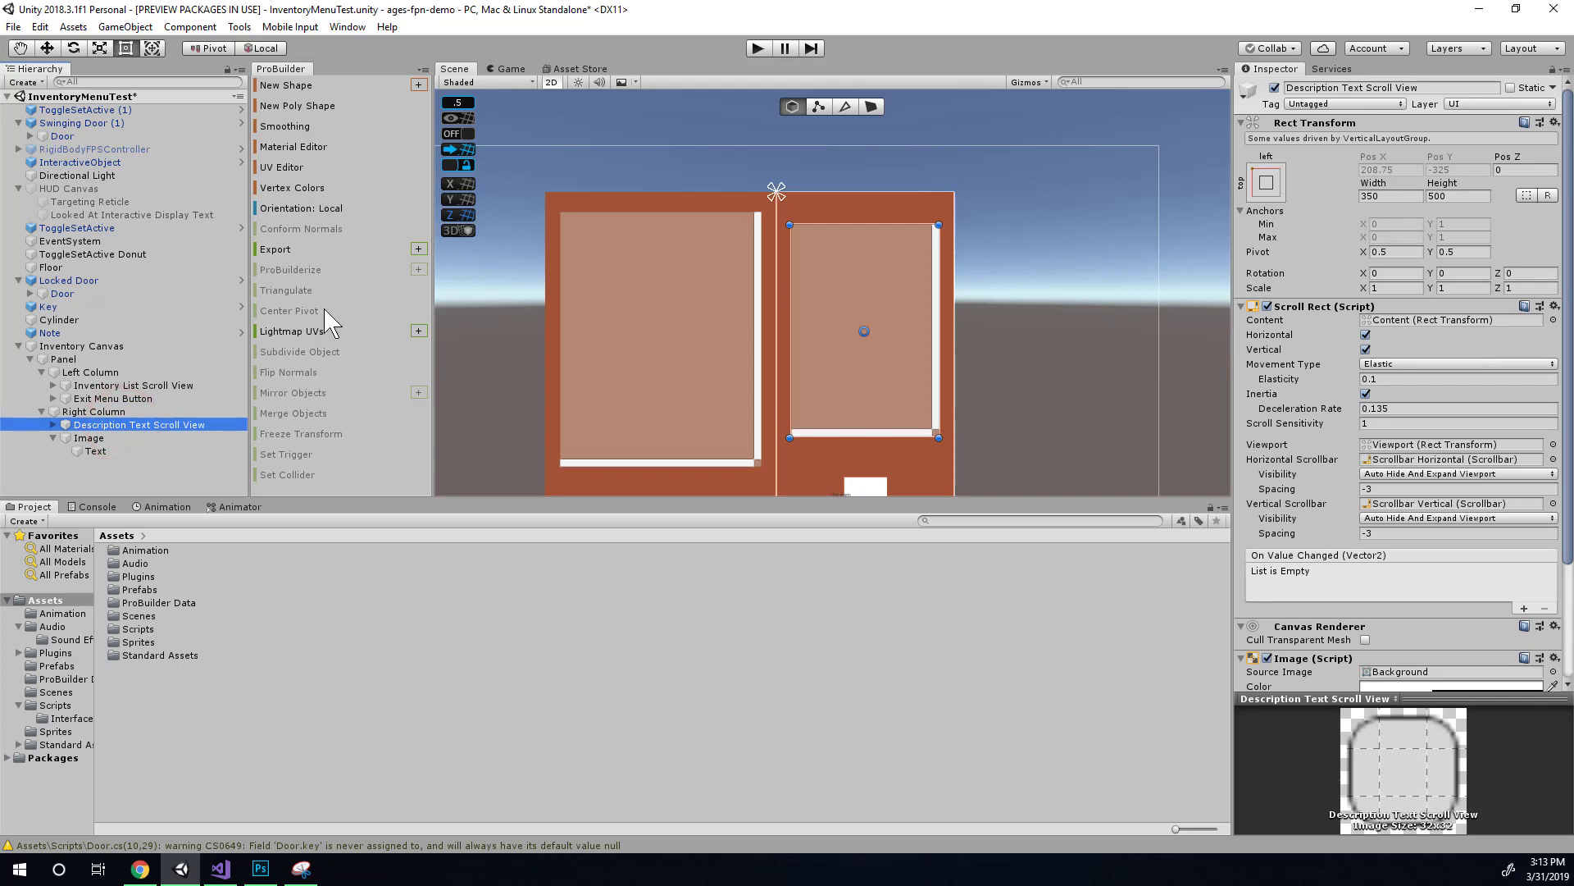
left_click(128, 439)
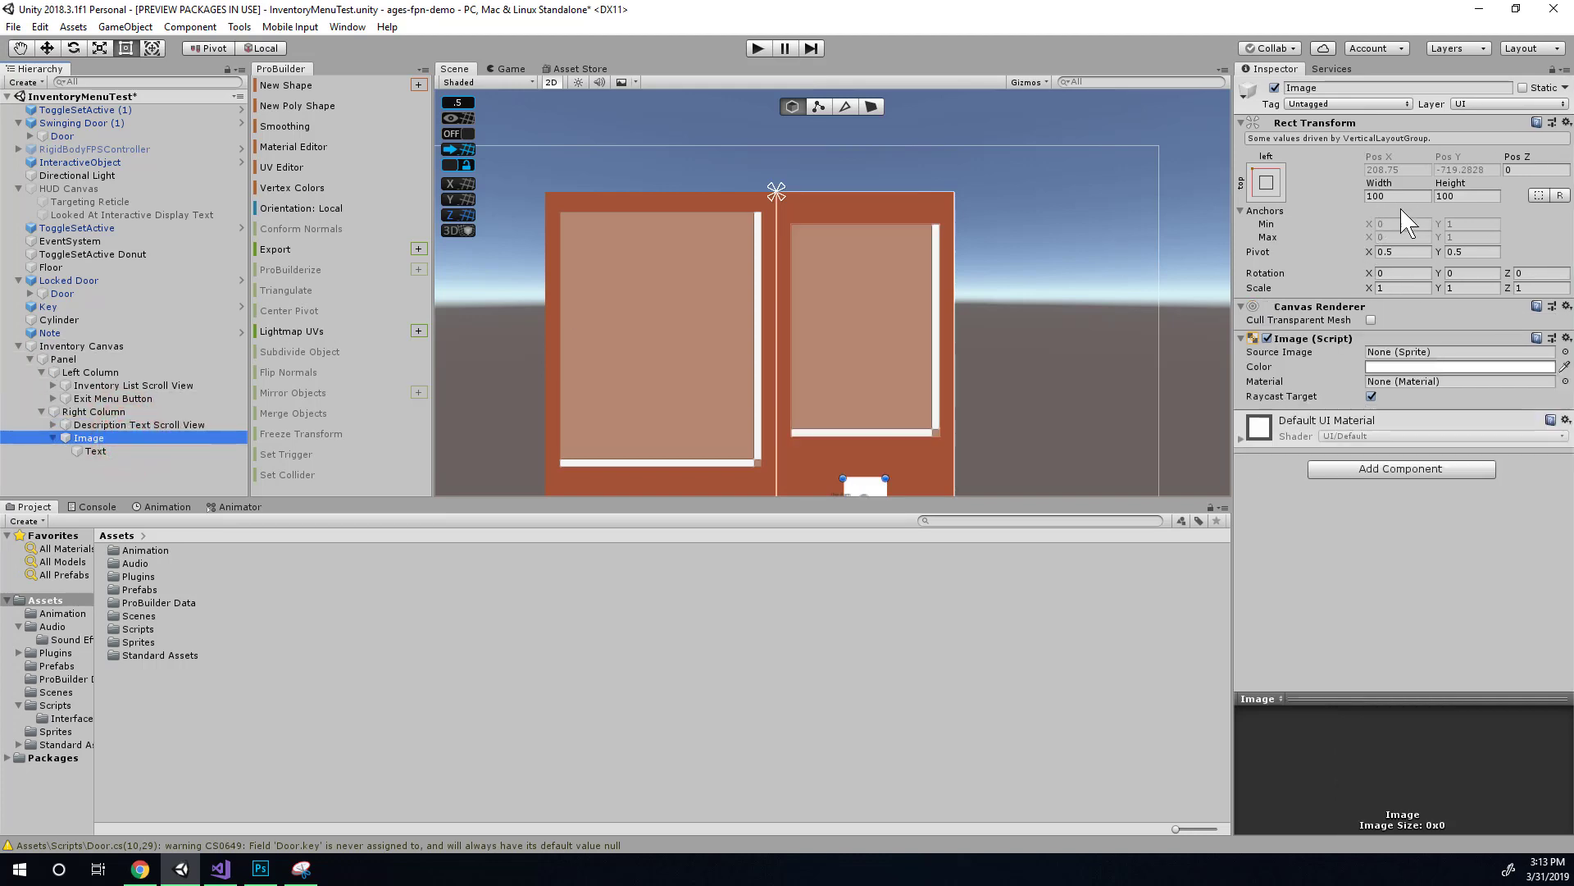
left_click(1407, 195)
type("350")
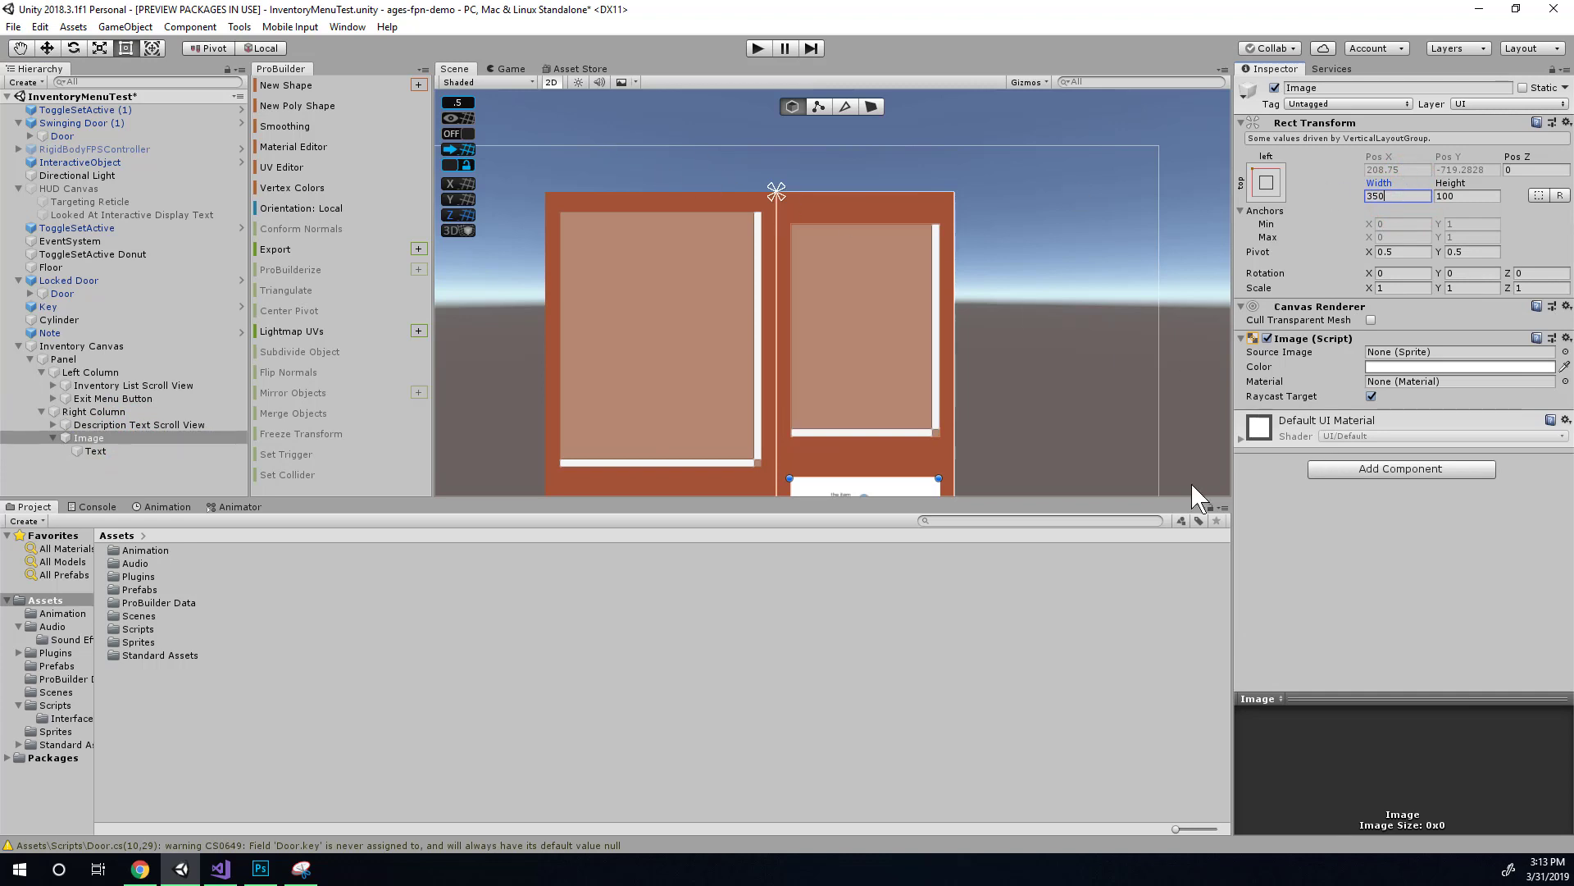
scroll(1070, 438, "down", 5)
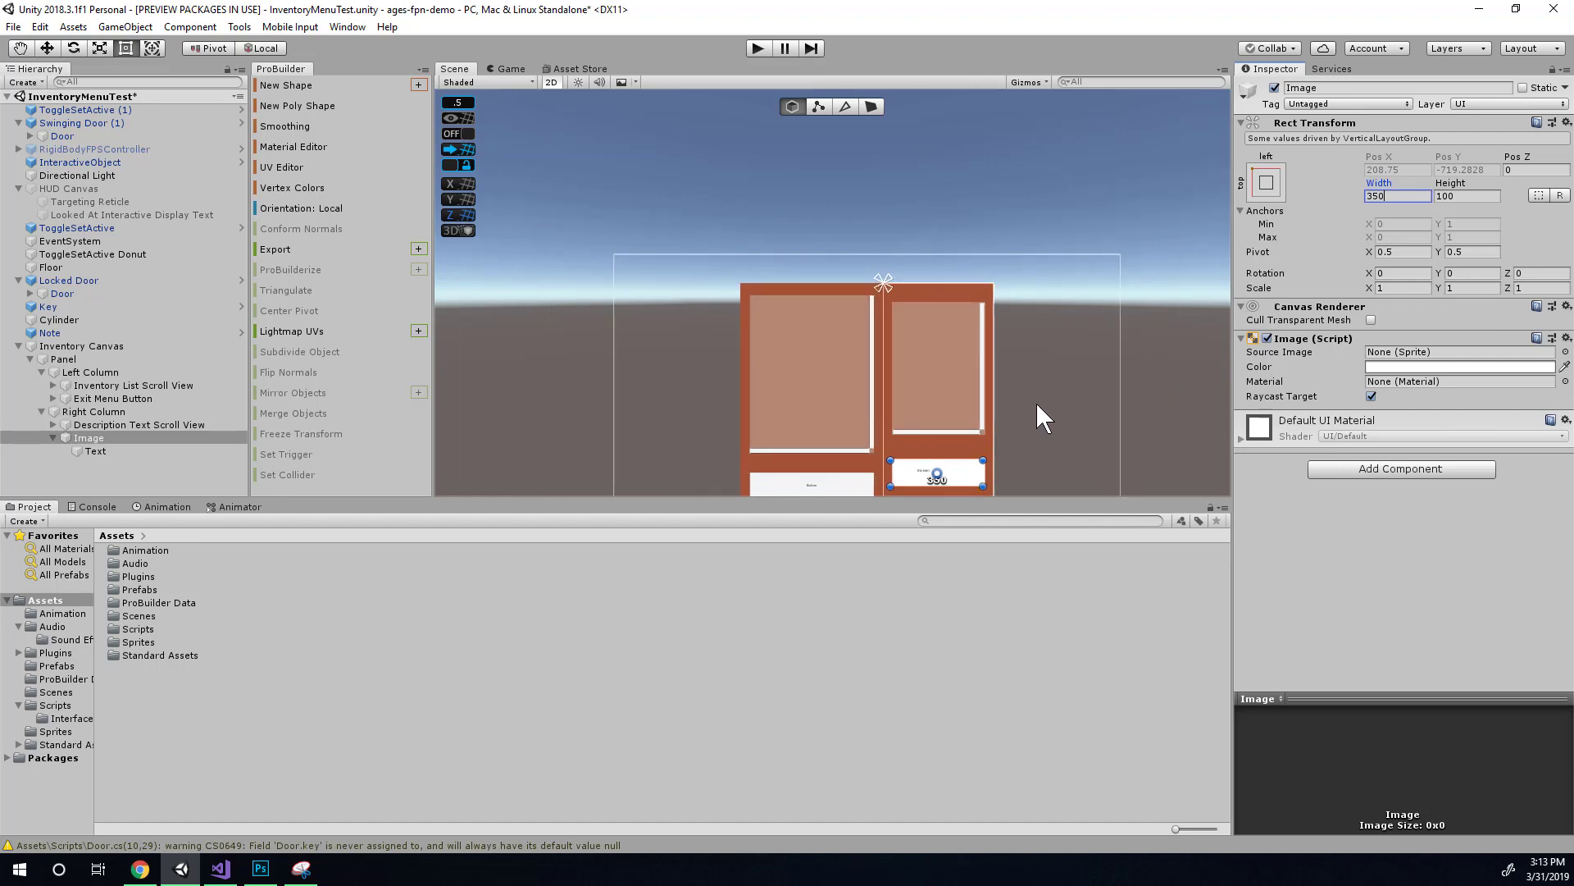
scroll(869, 332, "up", 4)
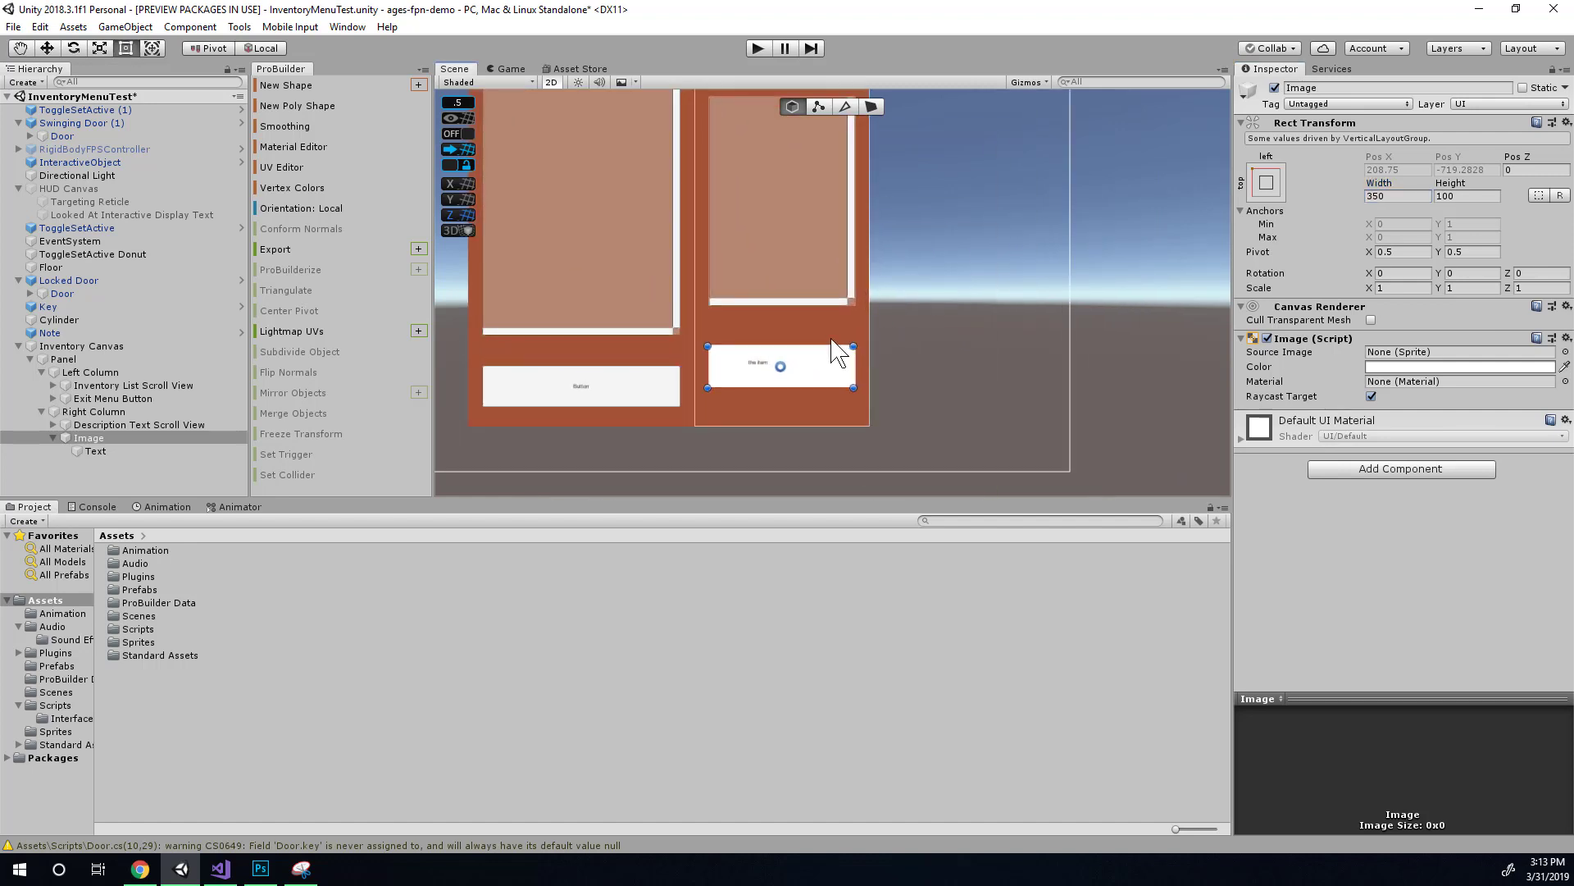
left_click(626, 388)
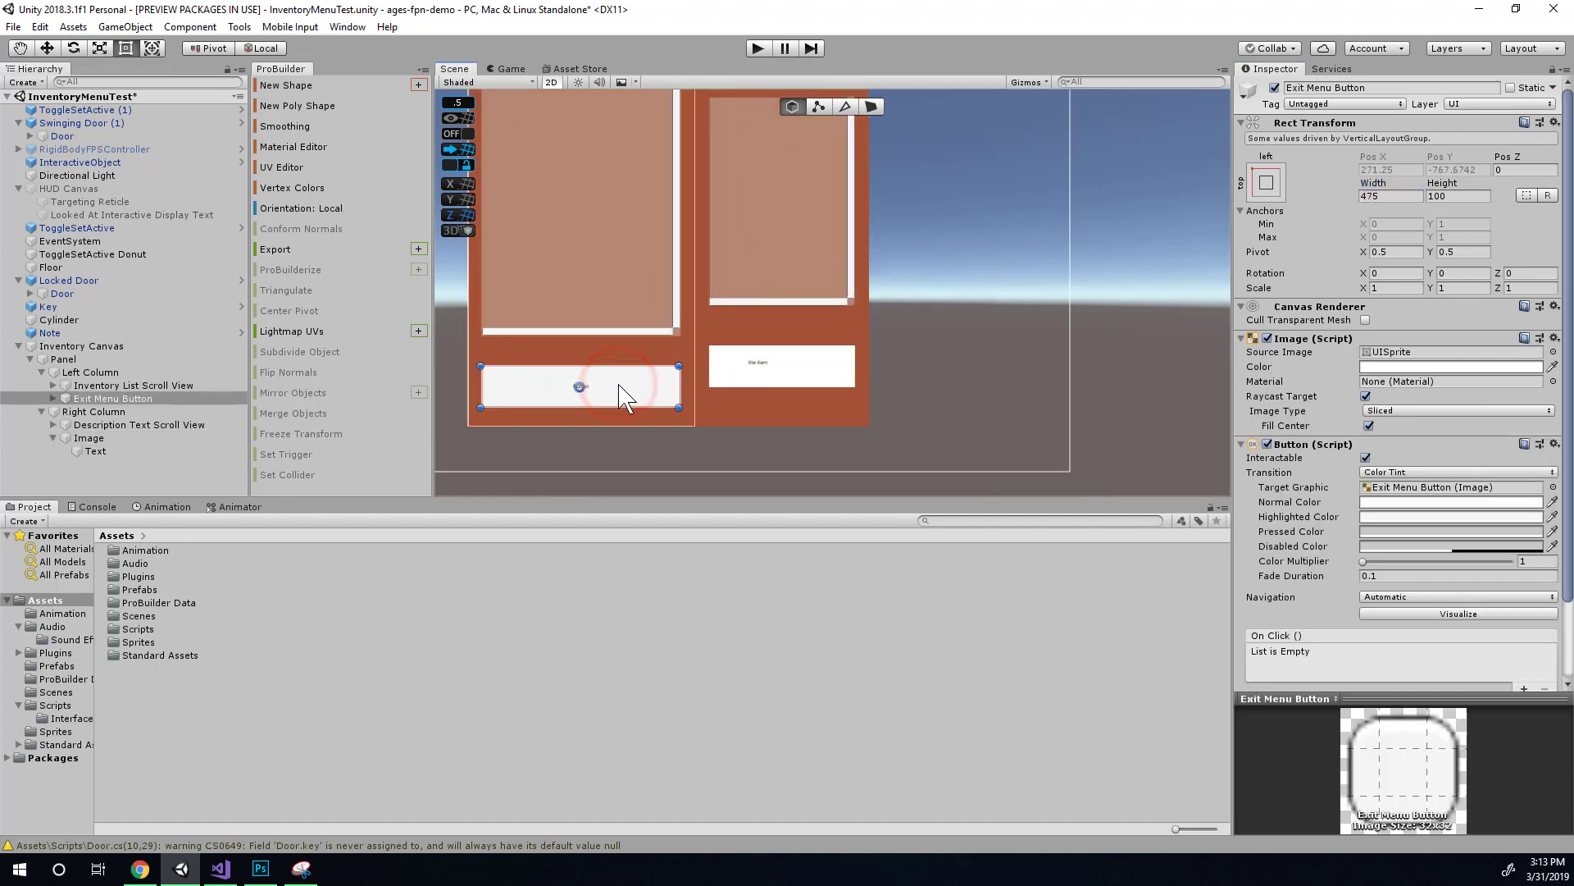
left_click(759, 378)
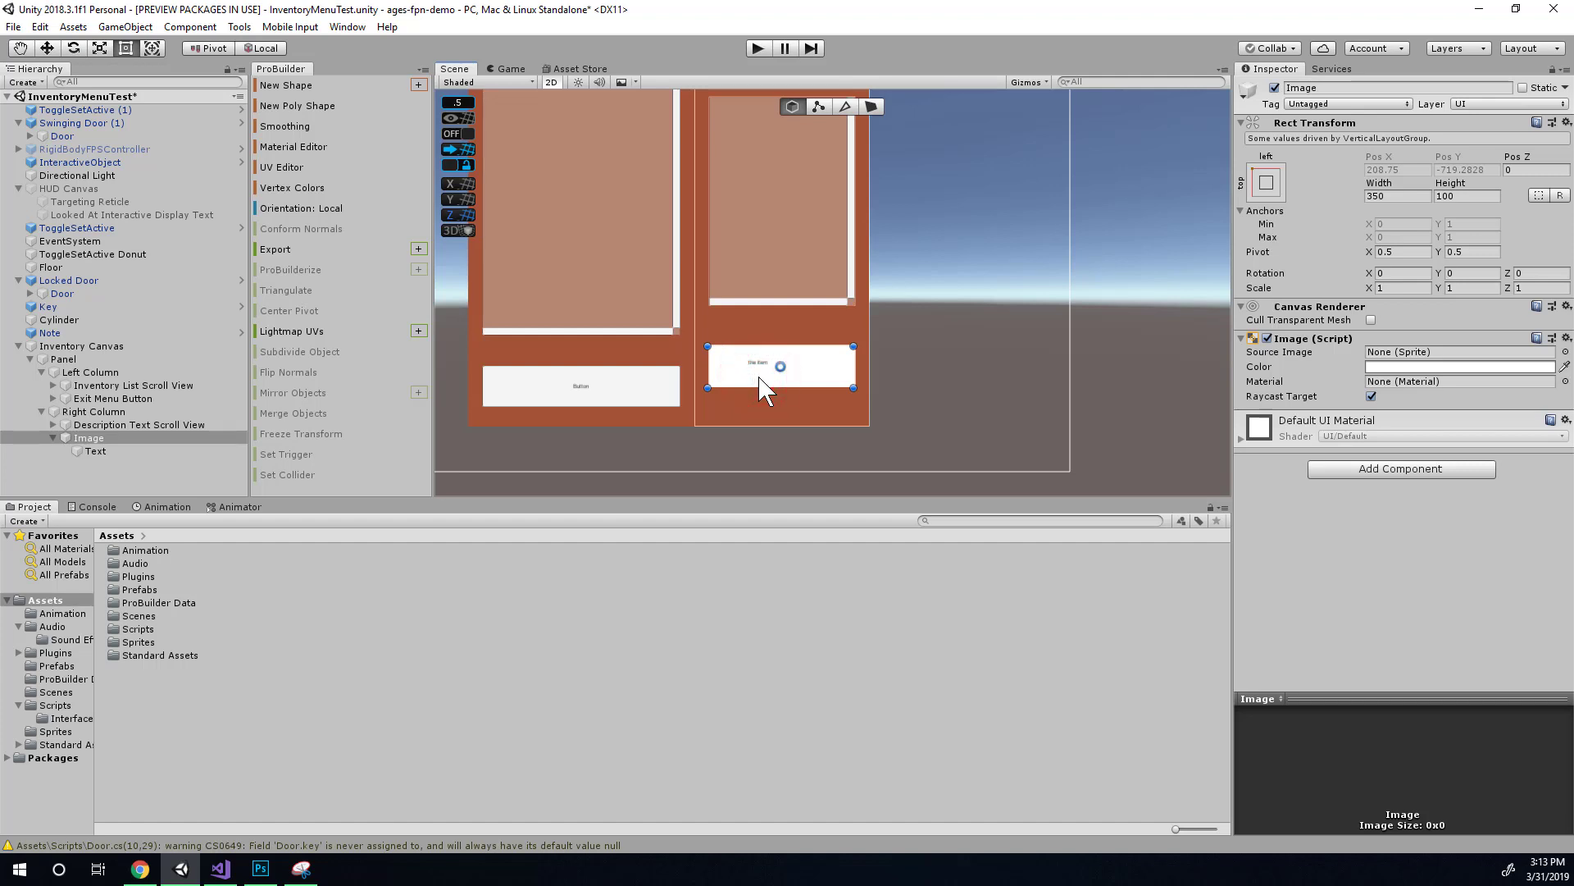
middle_click_drag(815, 345, 805, 391)
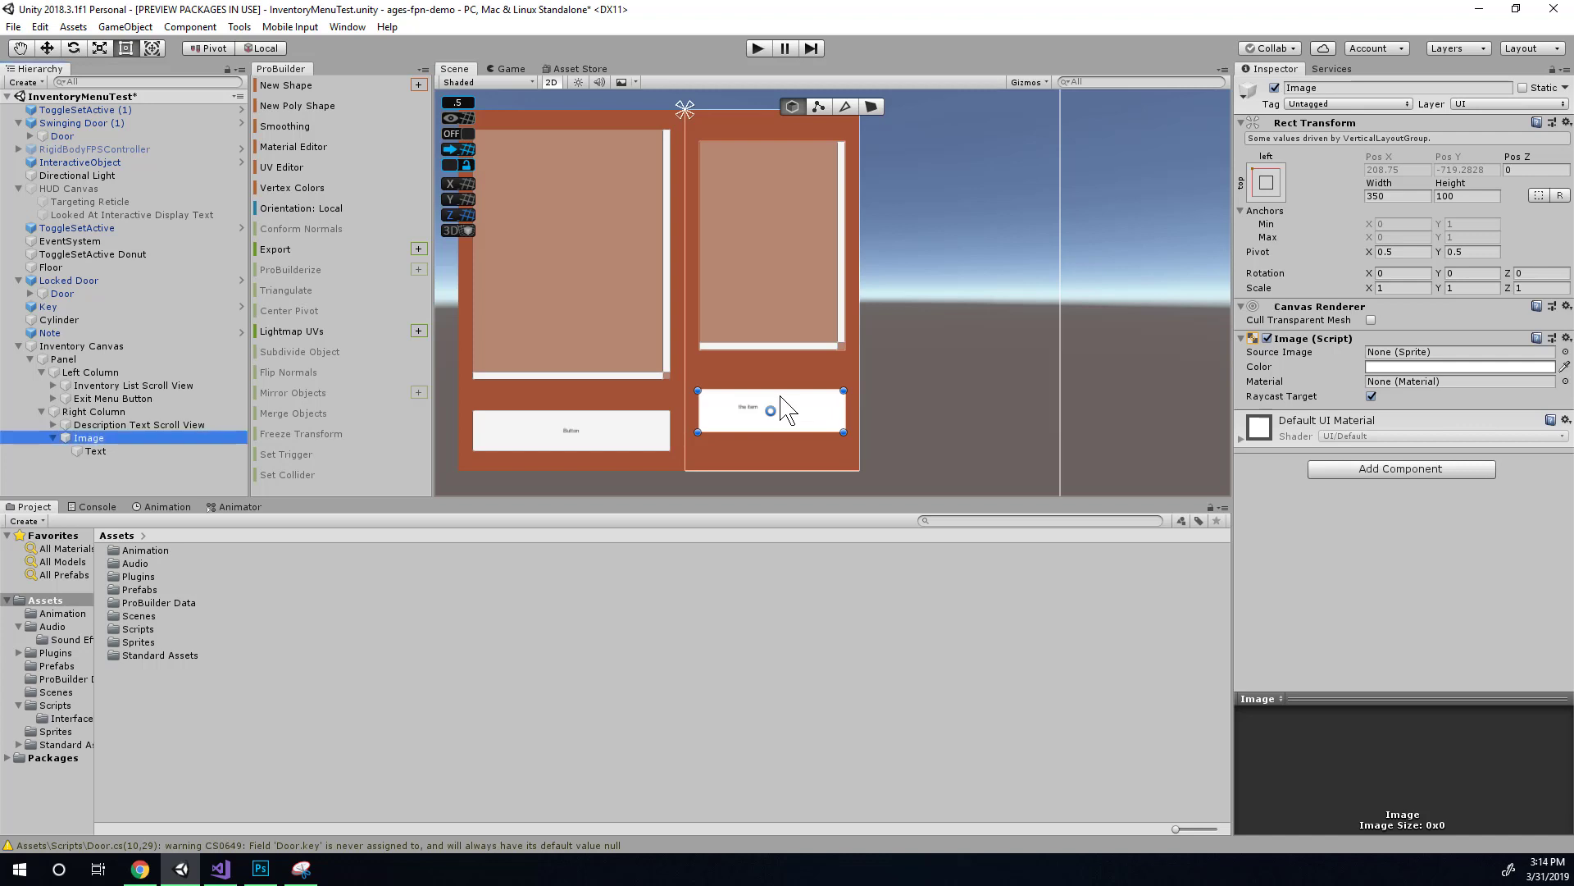
Set the spacing of Right Column's Vertical Layout Group to -190 to bring the Image up against the description scroll view
left_click(110, 425)
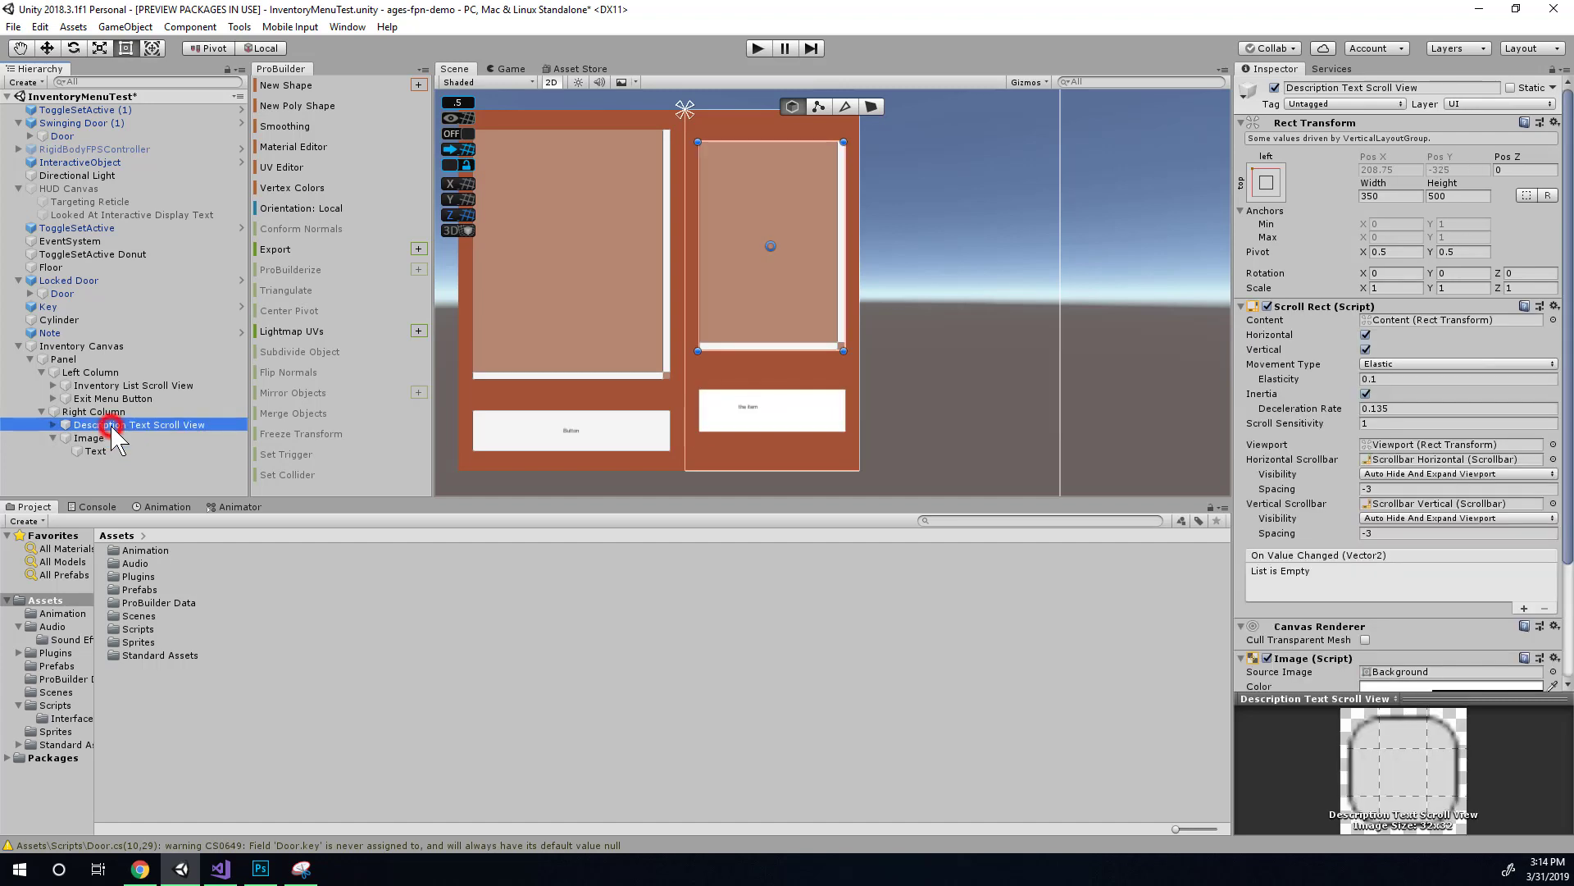
left_click(109, 412)
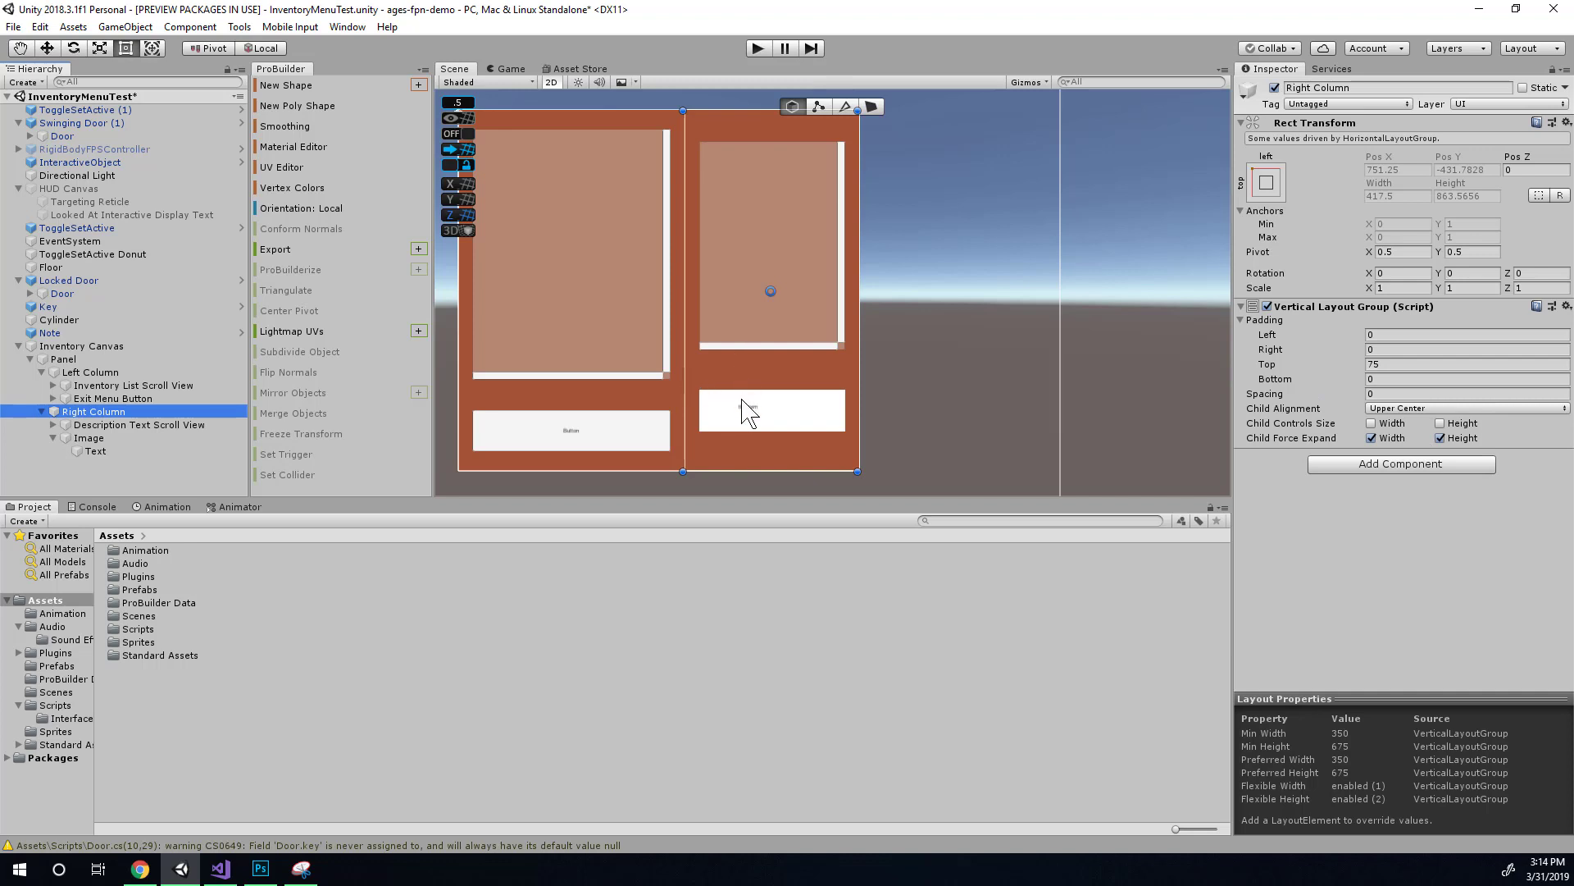
left_click(1294, 396)
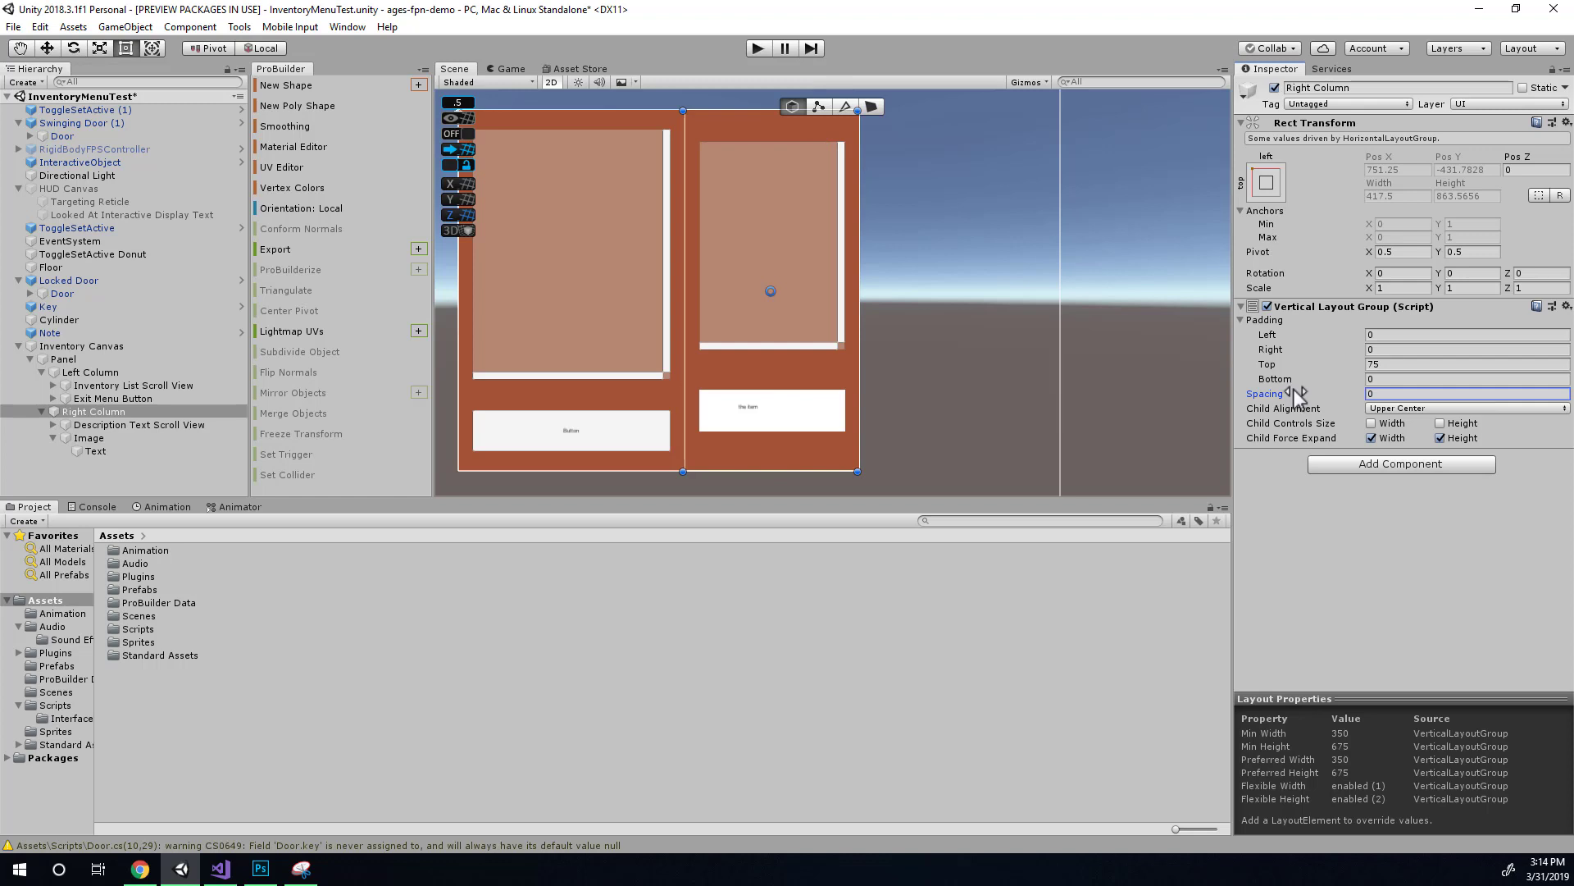
left_click_drag(1294, 391, 719, 253)
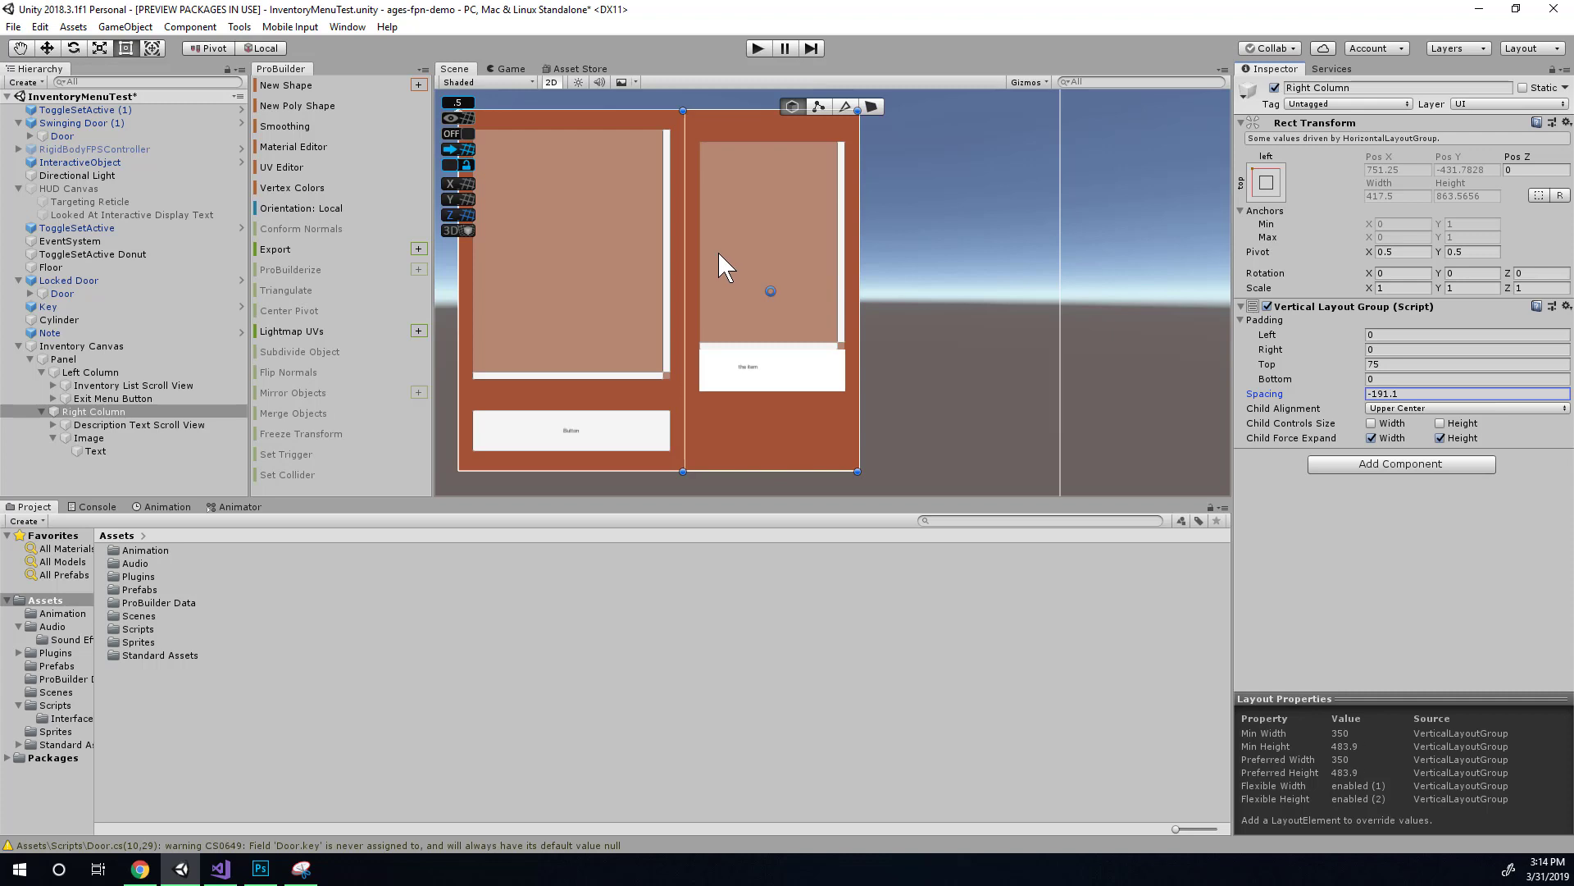
left_click(1471, 395)
type("-190")
left_click(1424, 580)
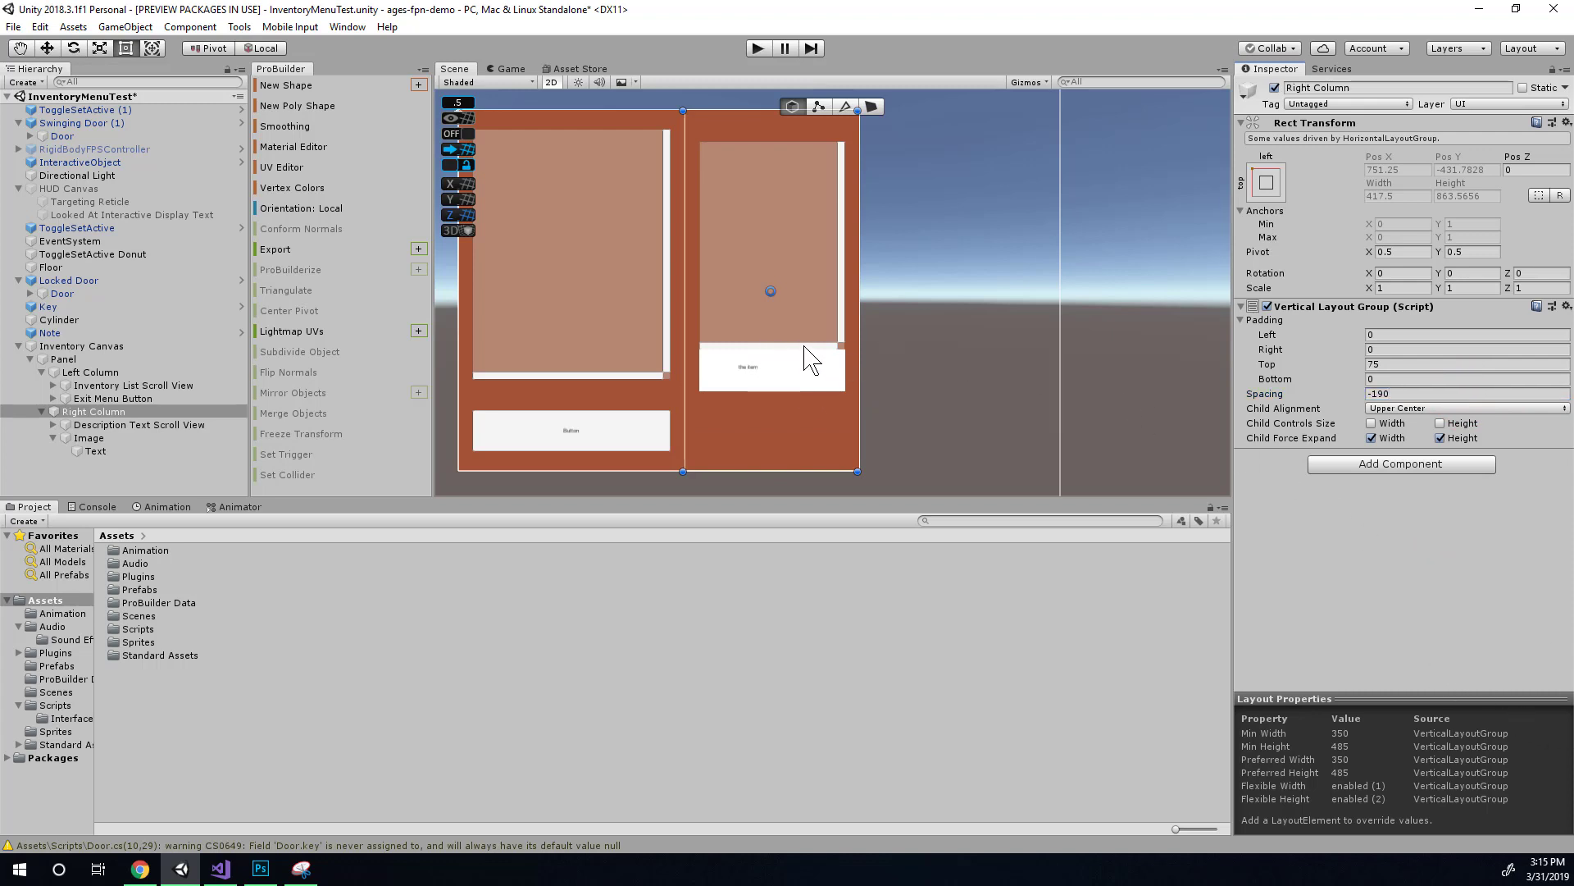
Check the description scroll view and item name text against the Inventory Button Select mockup in the Chrome design document
left_click(776, 183)
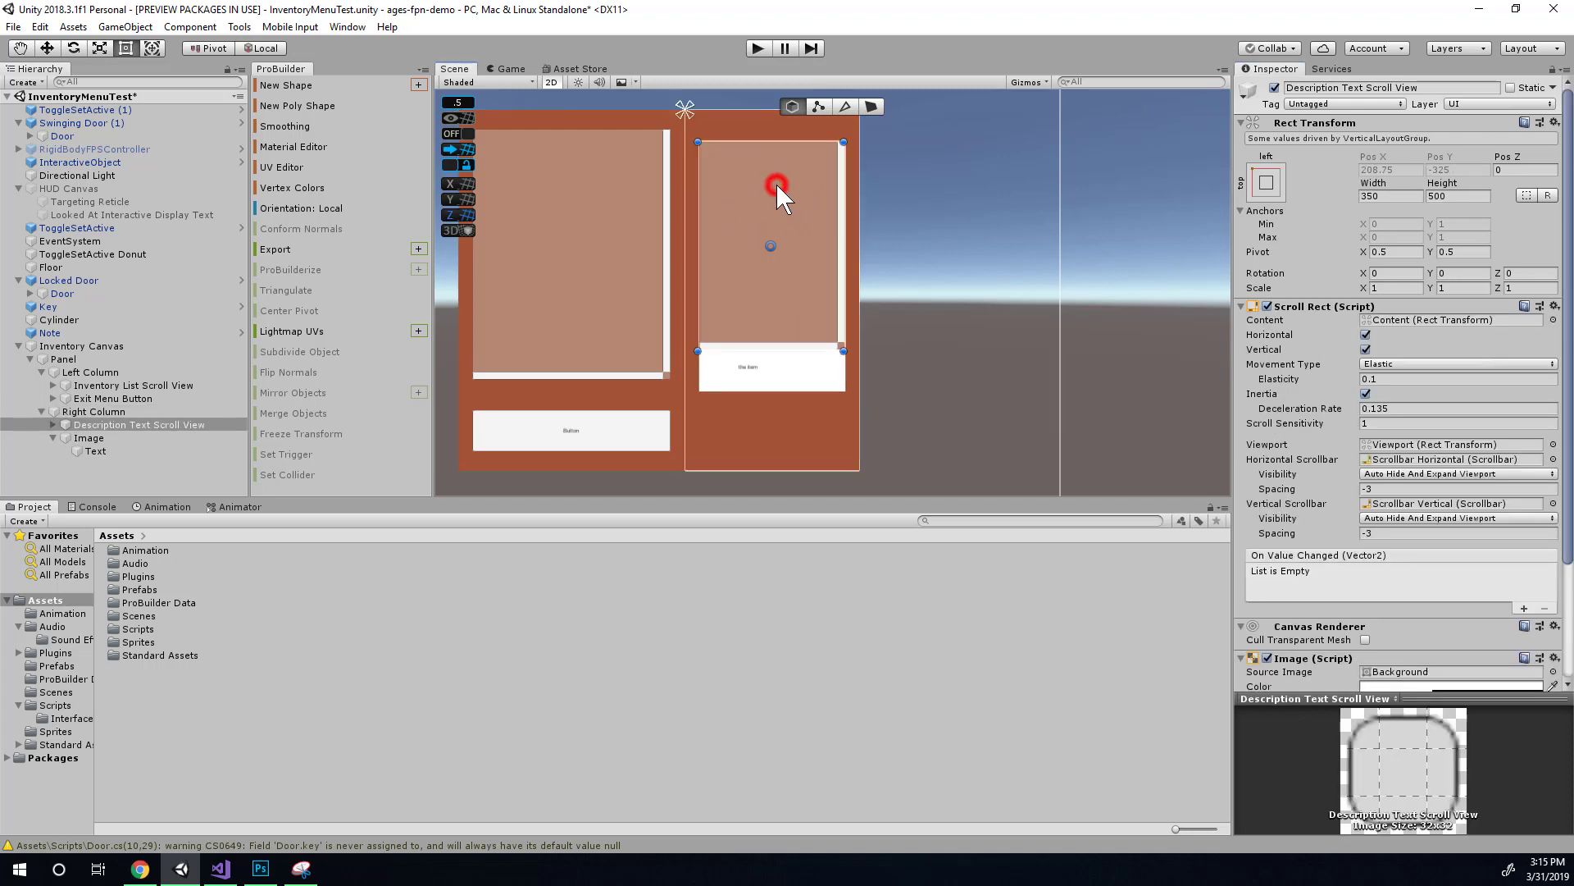
left_click(754, 373)
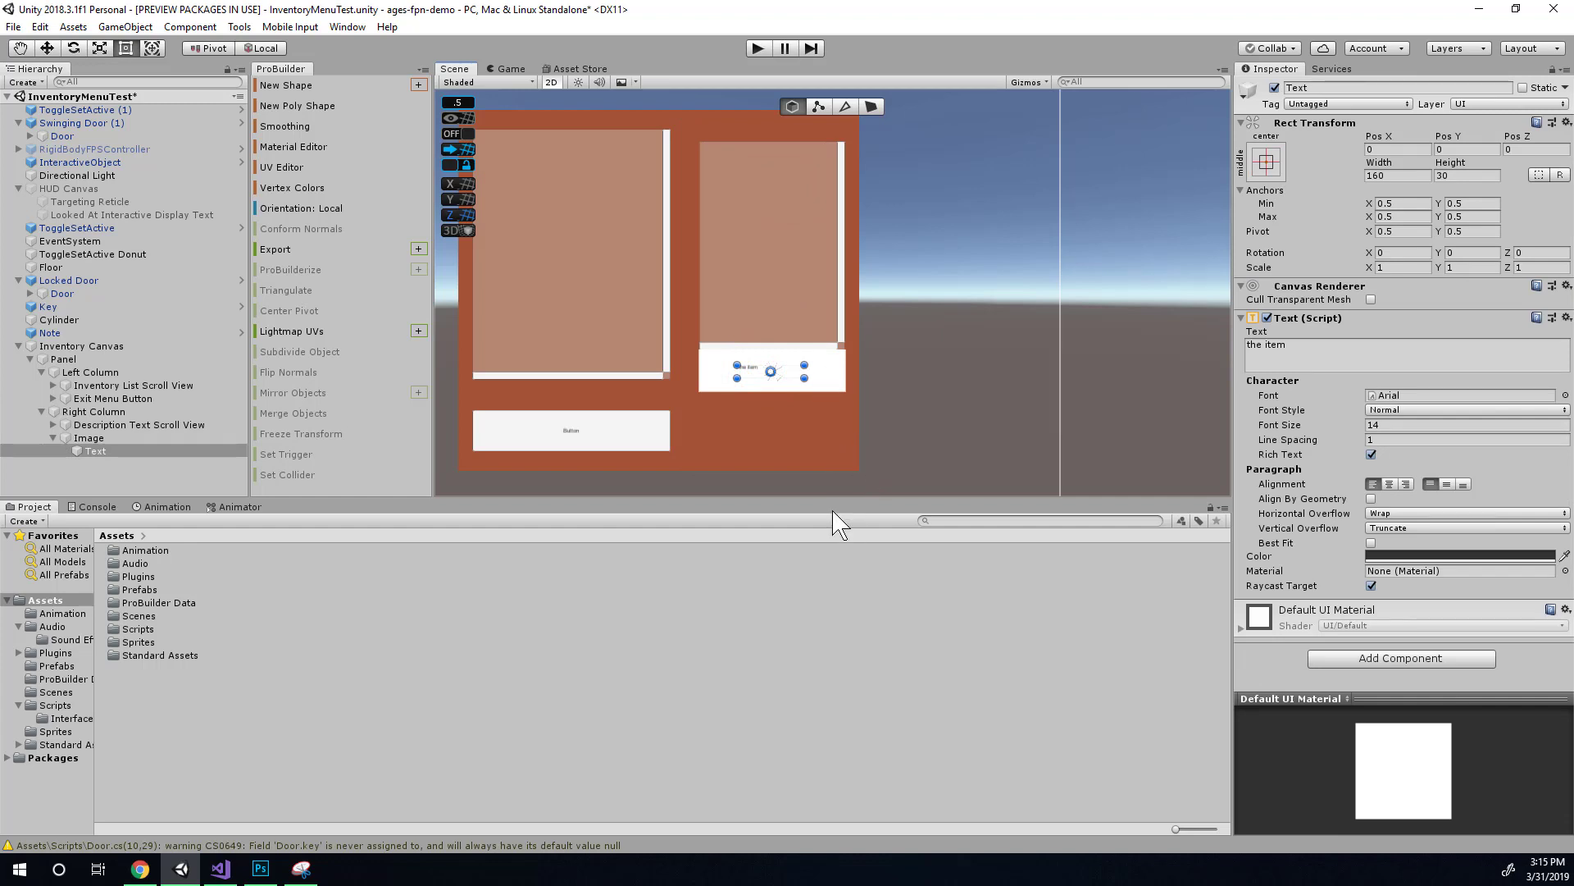
key("q")
middle_click_drag(820, 412, 864, 419)
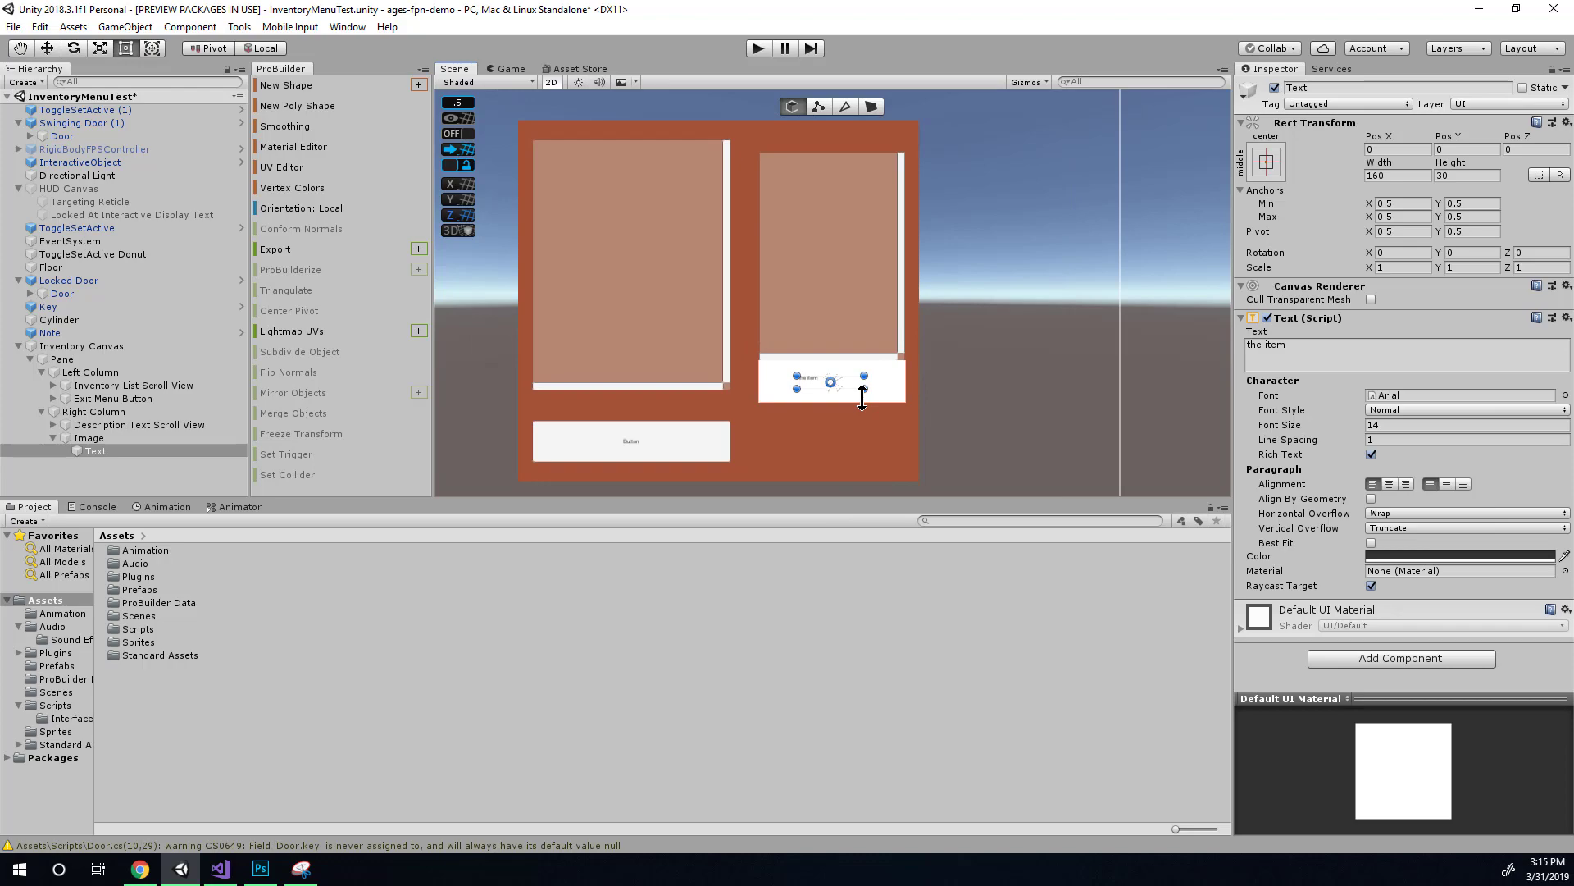
key("q")
key("alt+Tab")
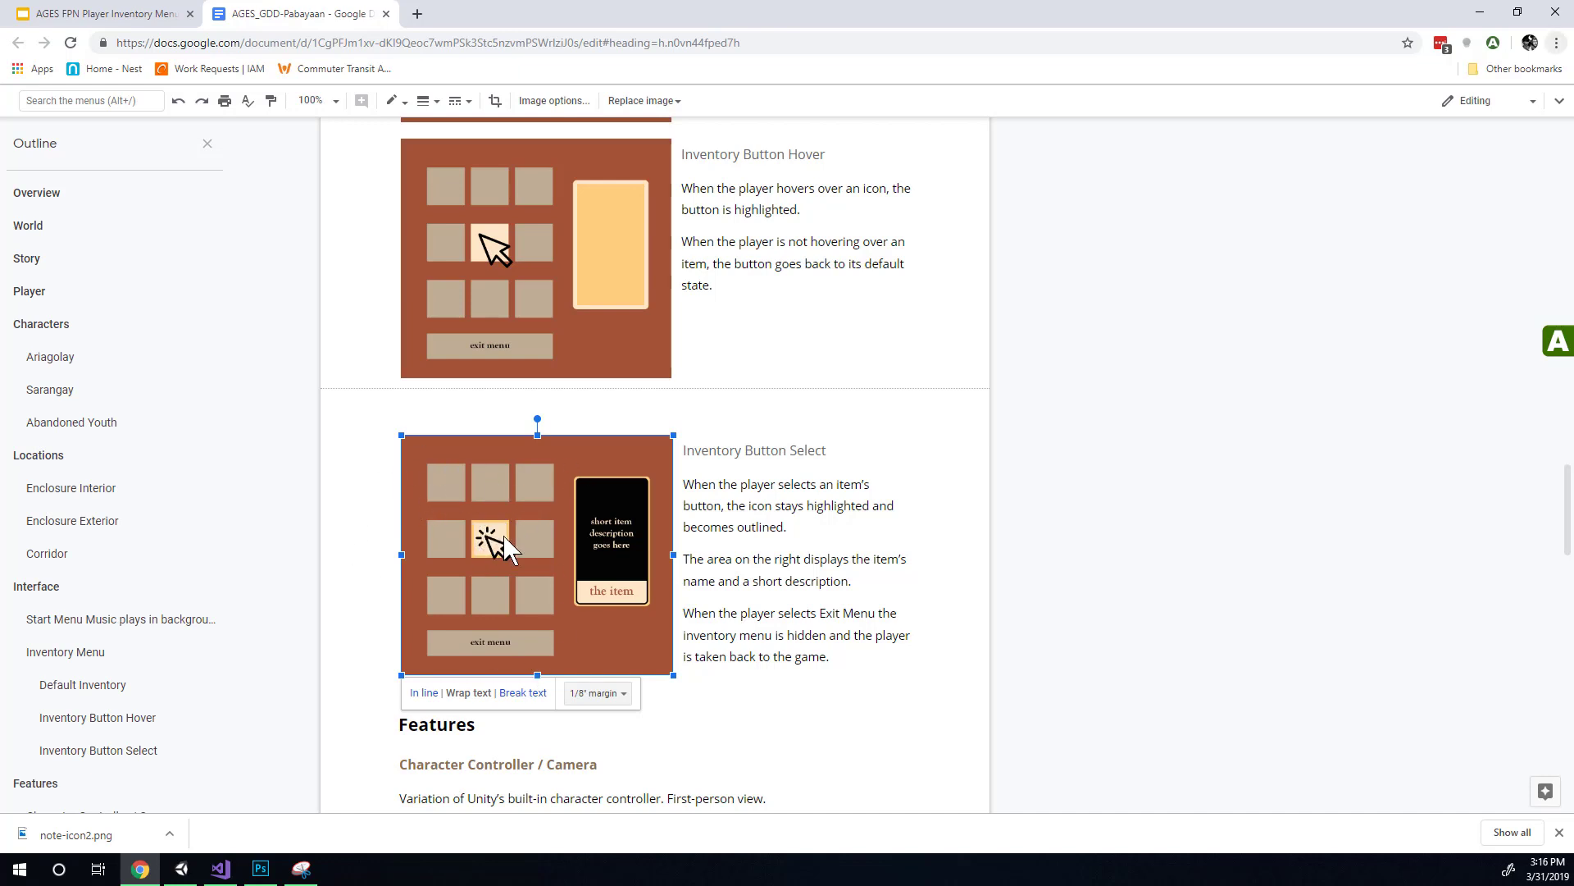
key("alt+Tab")
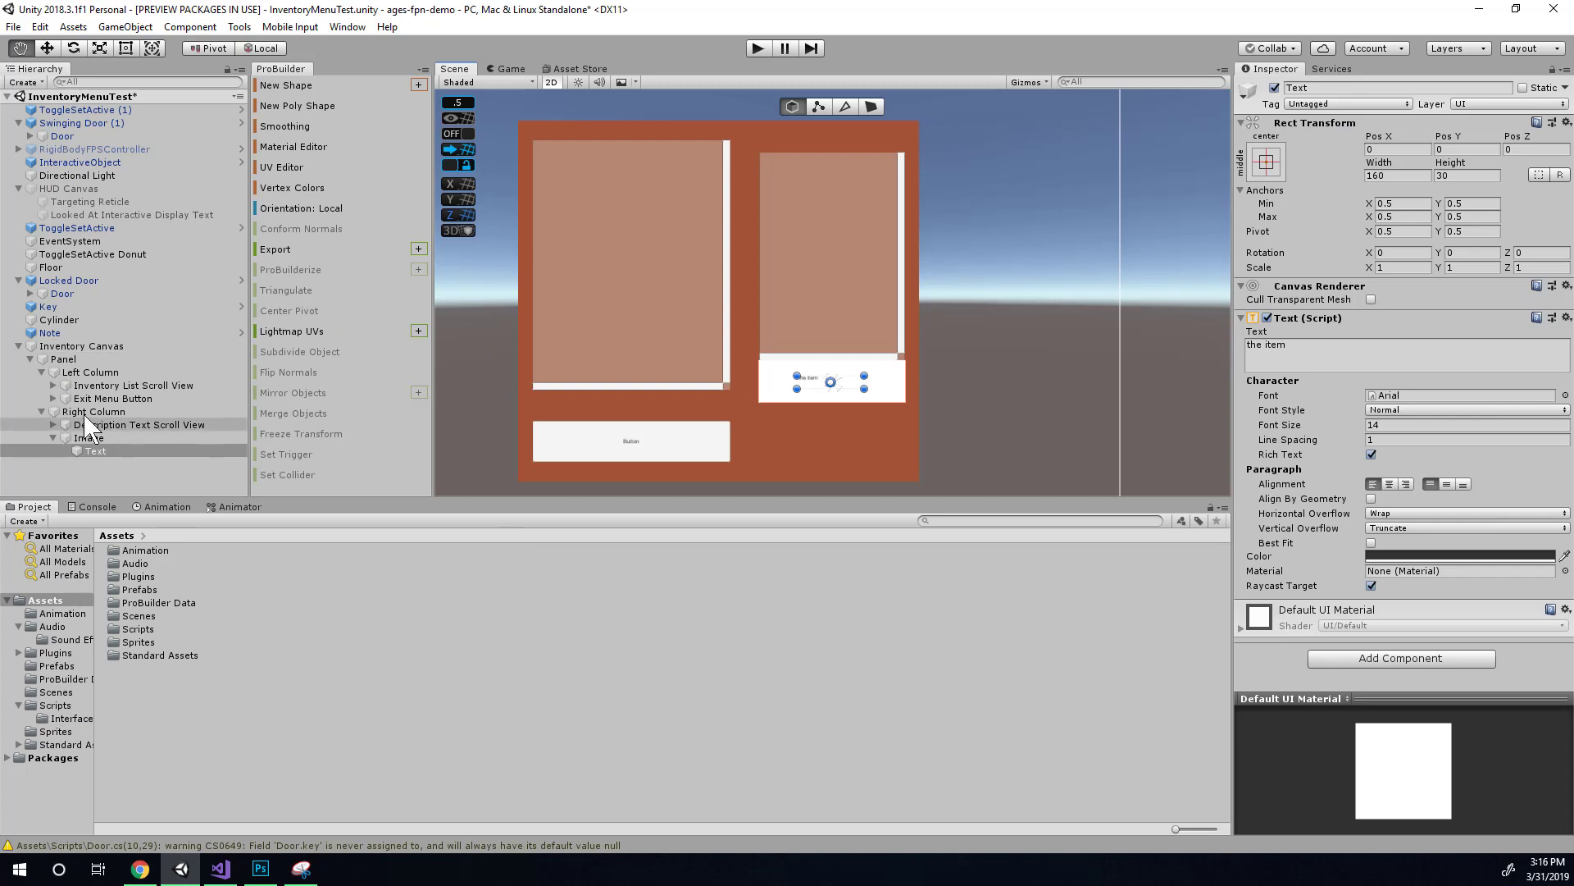
Collapse Right Column, expand Left Column's Inventory List Scroll View down to Content, and inspect its Viewport, Content and scrollbars
left_click(41, 412)
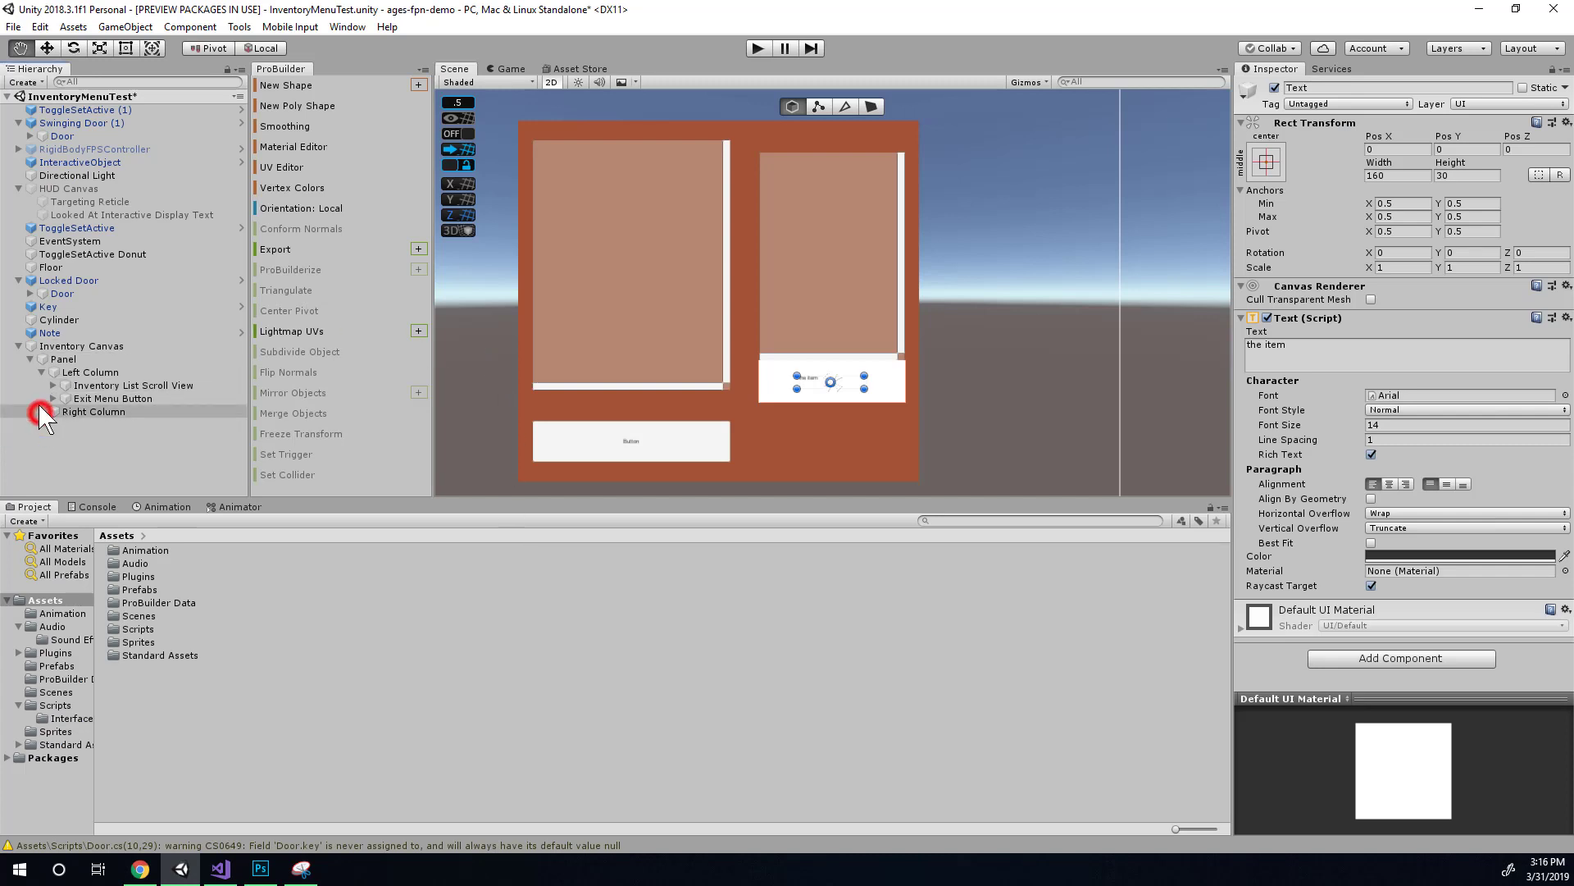
left_click(68, 372)
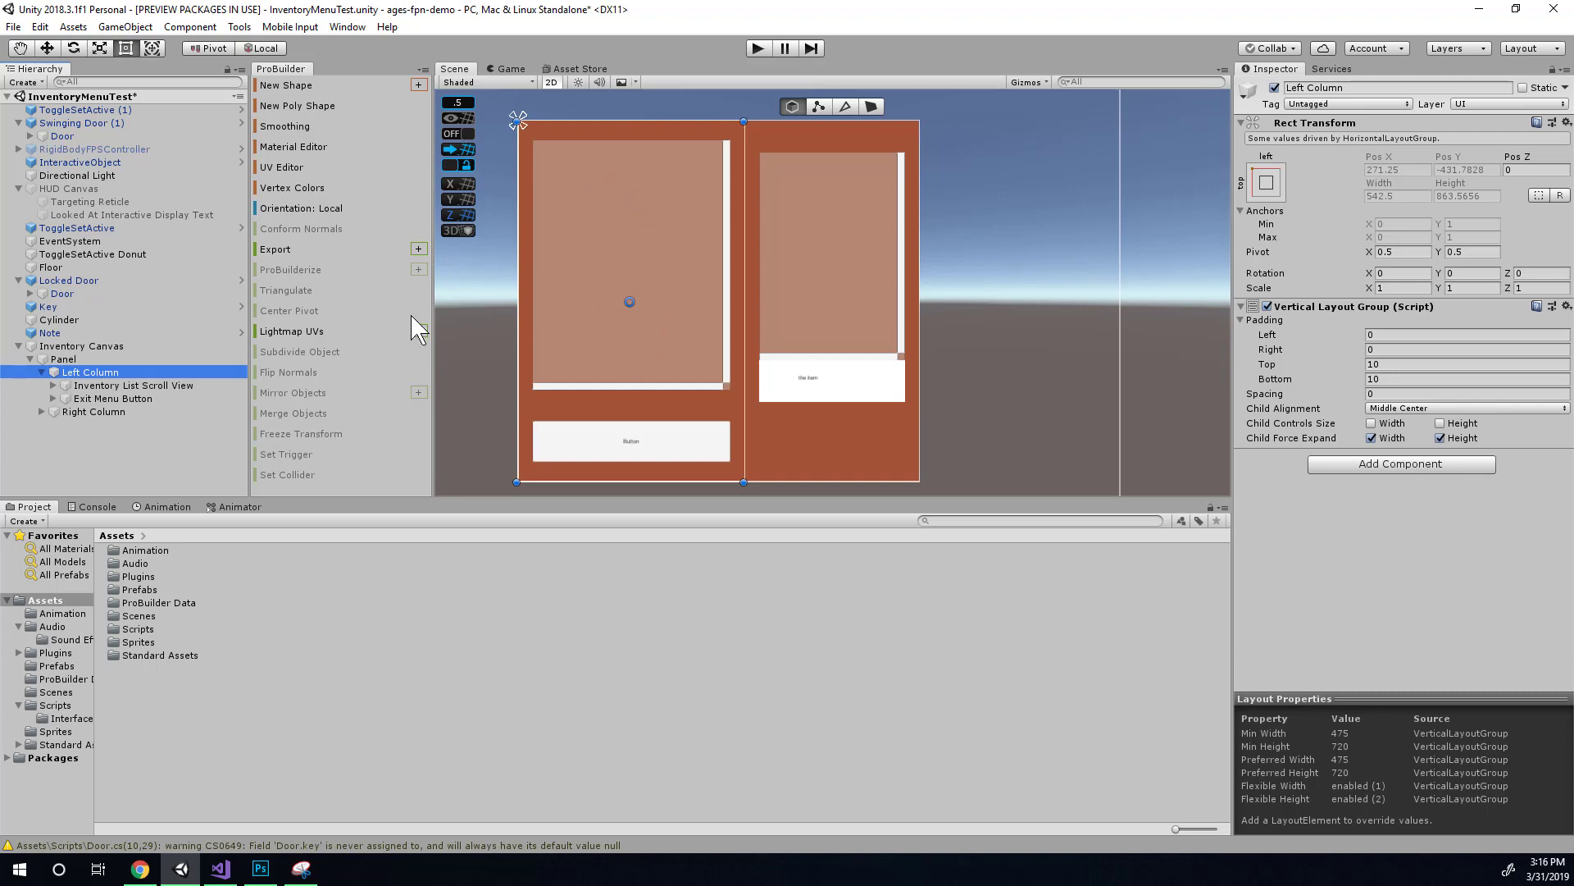
left_click(52, 385)
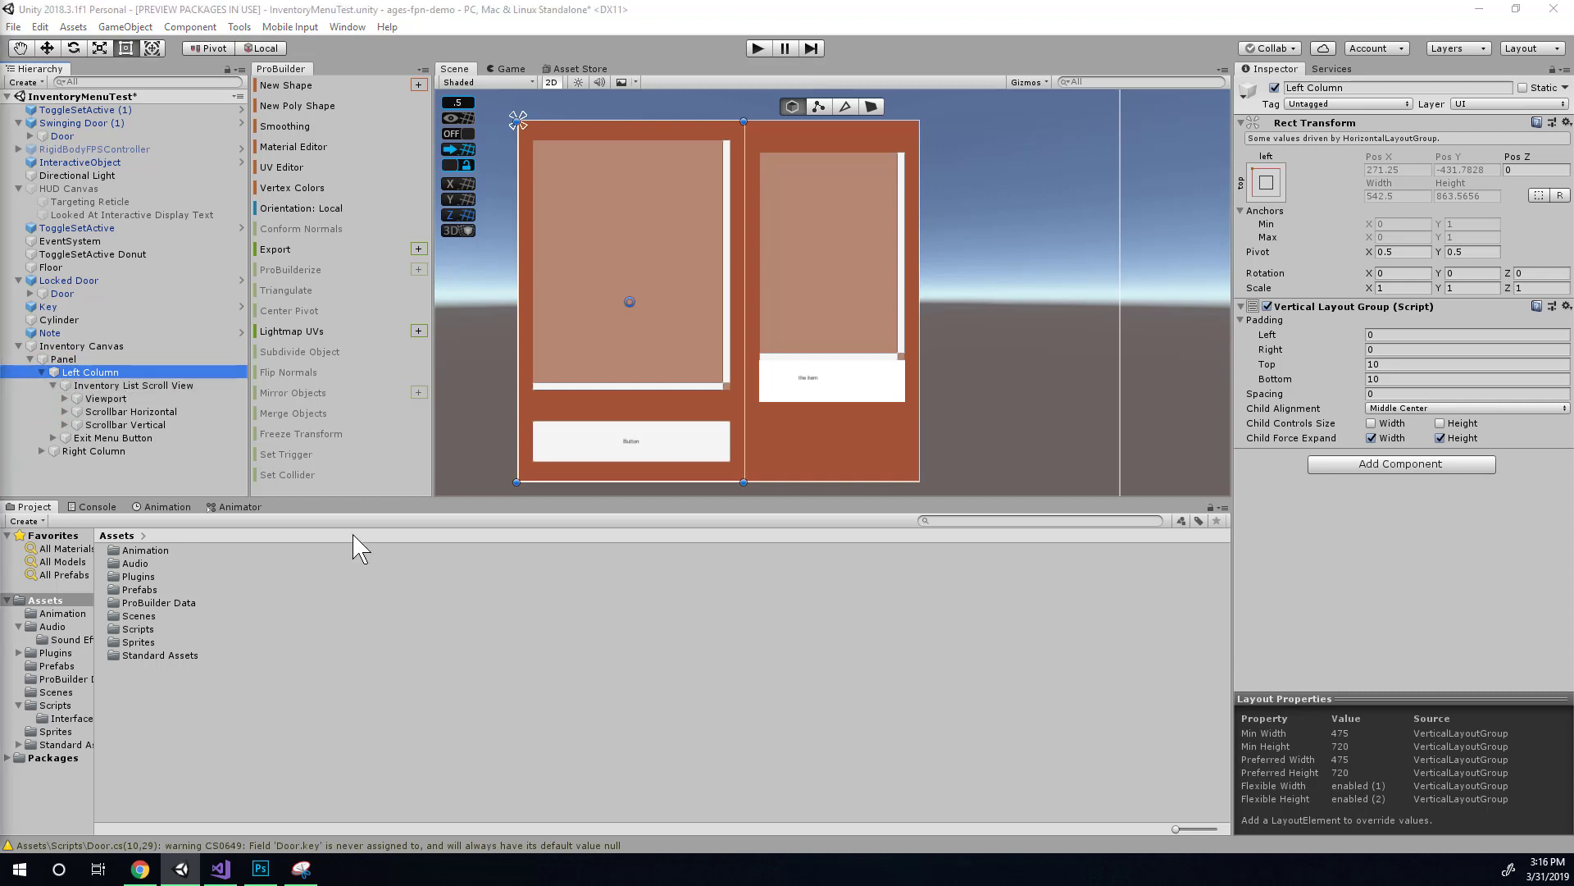
left_click(141, 385)
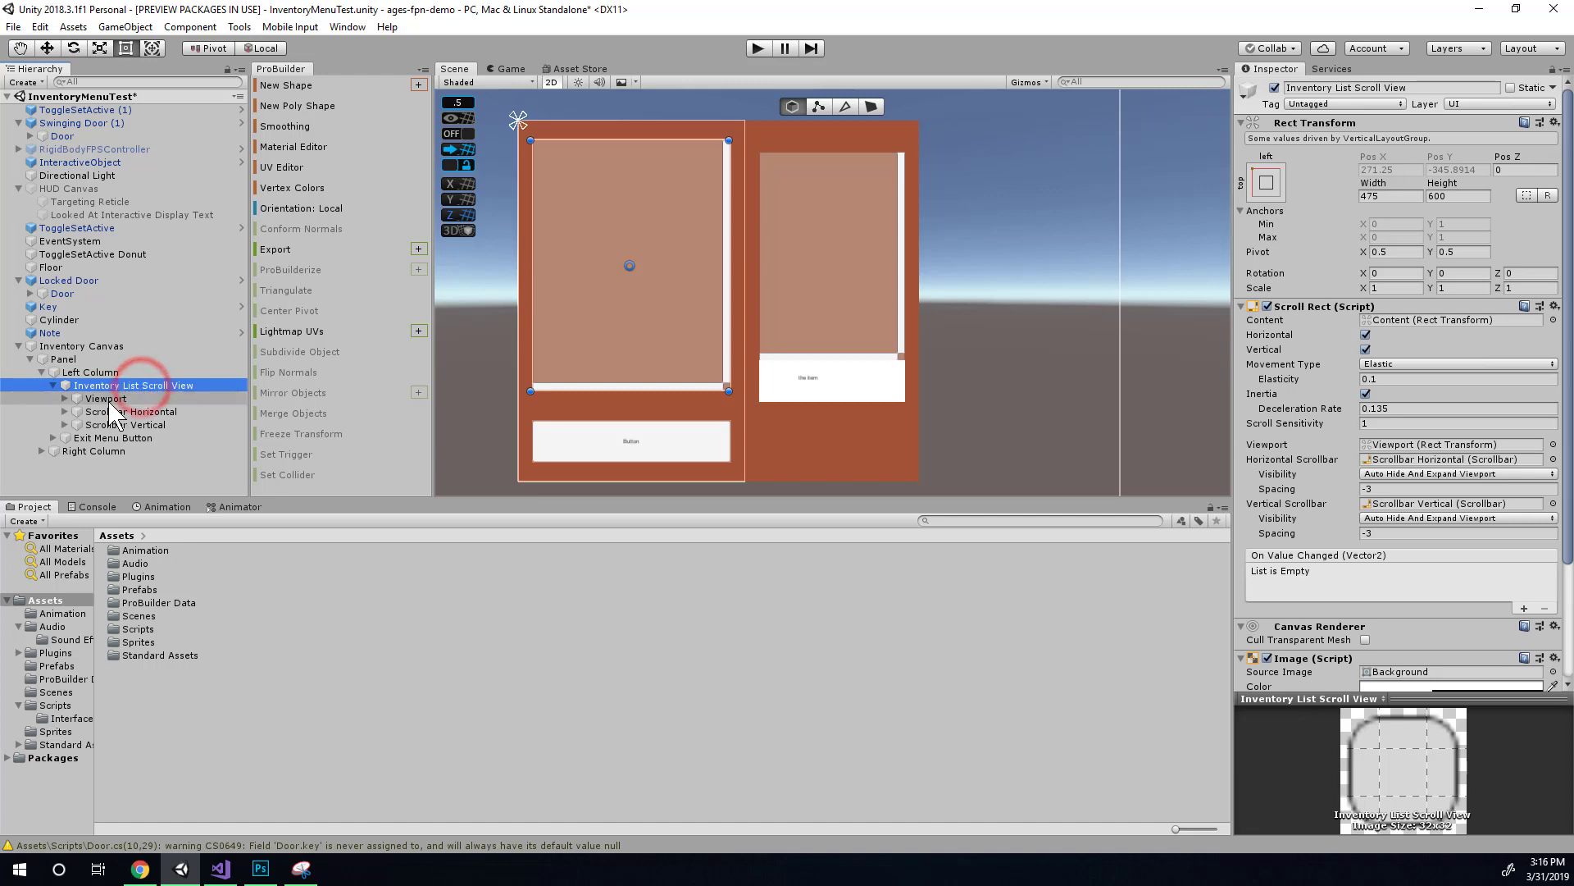
left_click(105, 399)
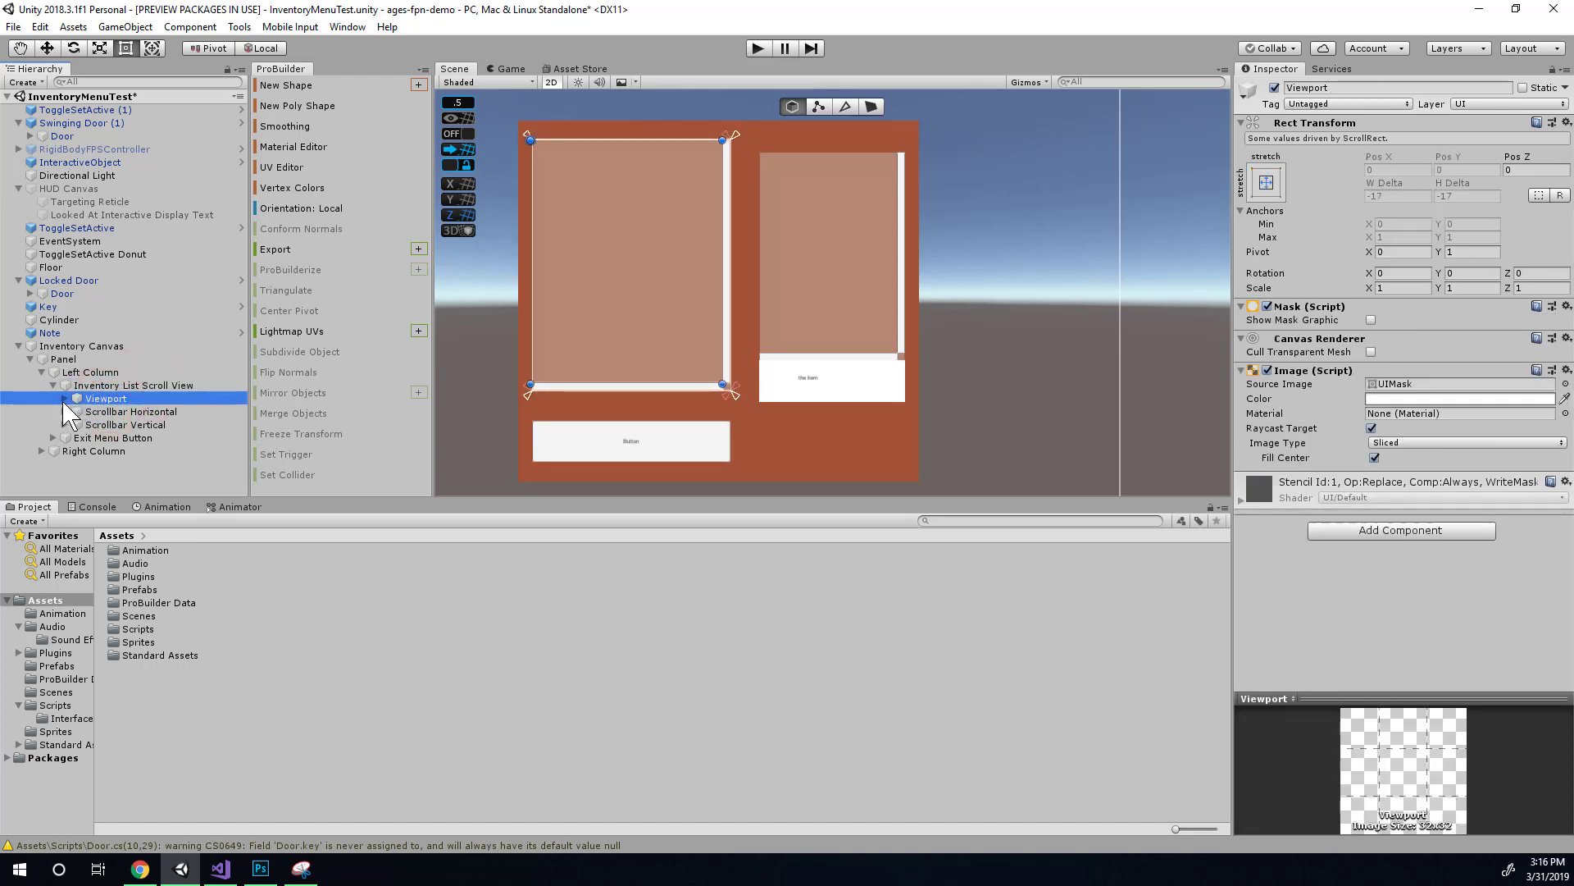
left_click(66, 400)
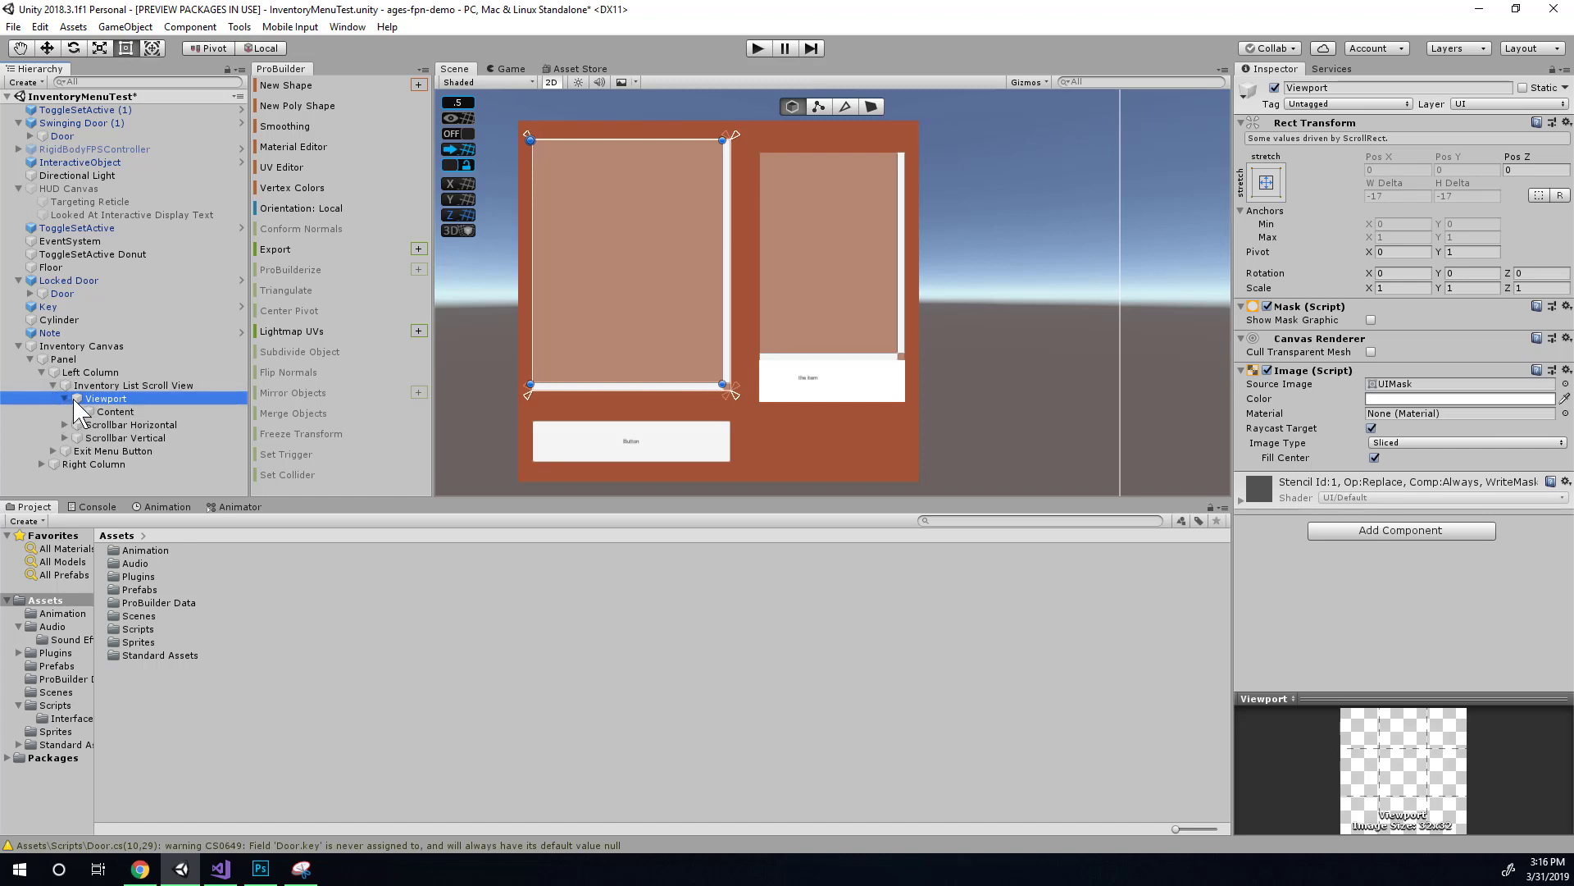
left_click(102, 411)
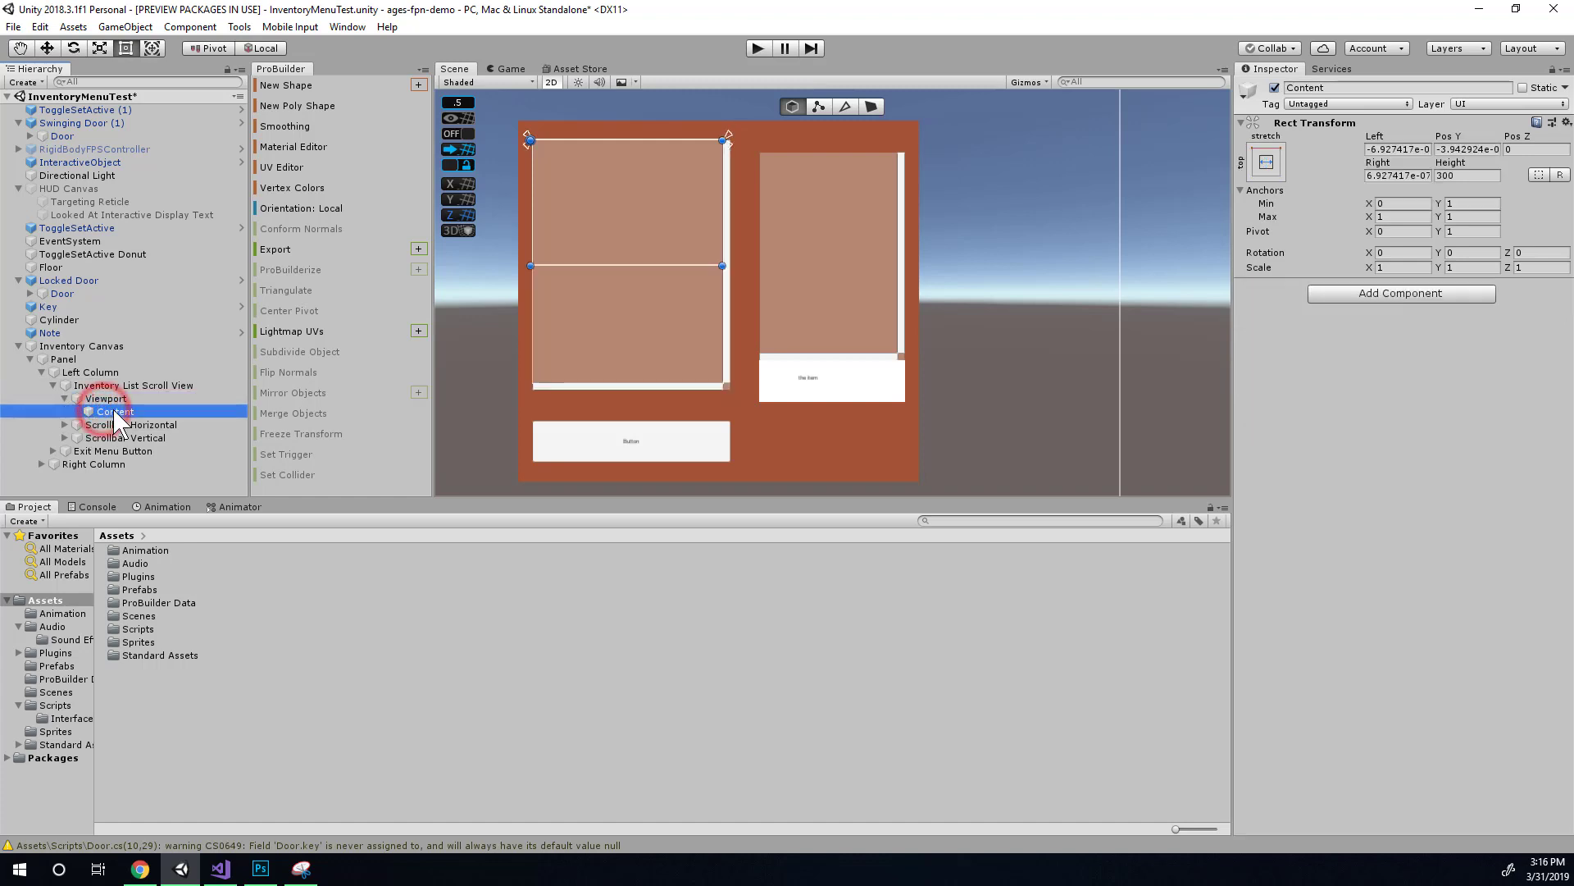
left_click(127, 425)
left_click(126, 434)
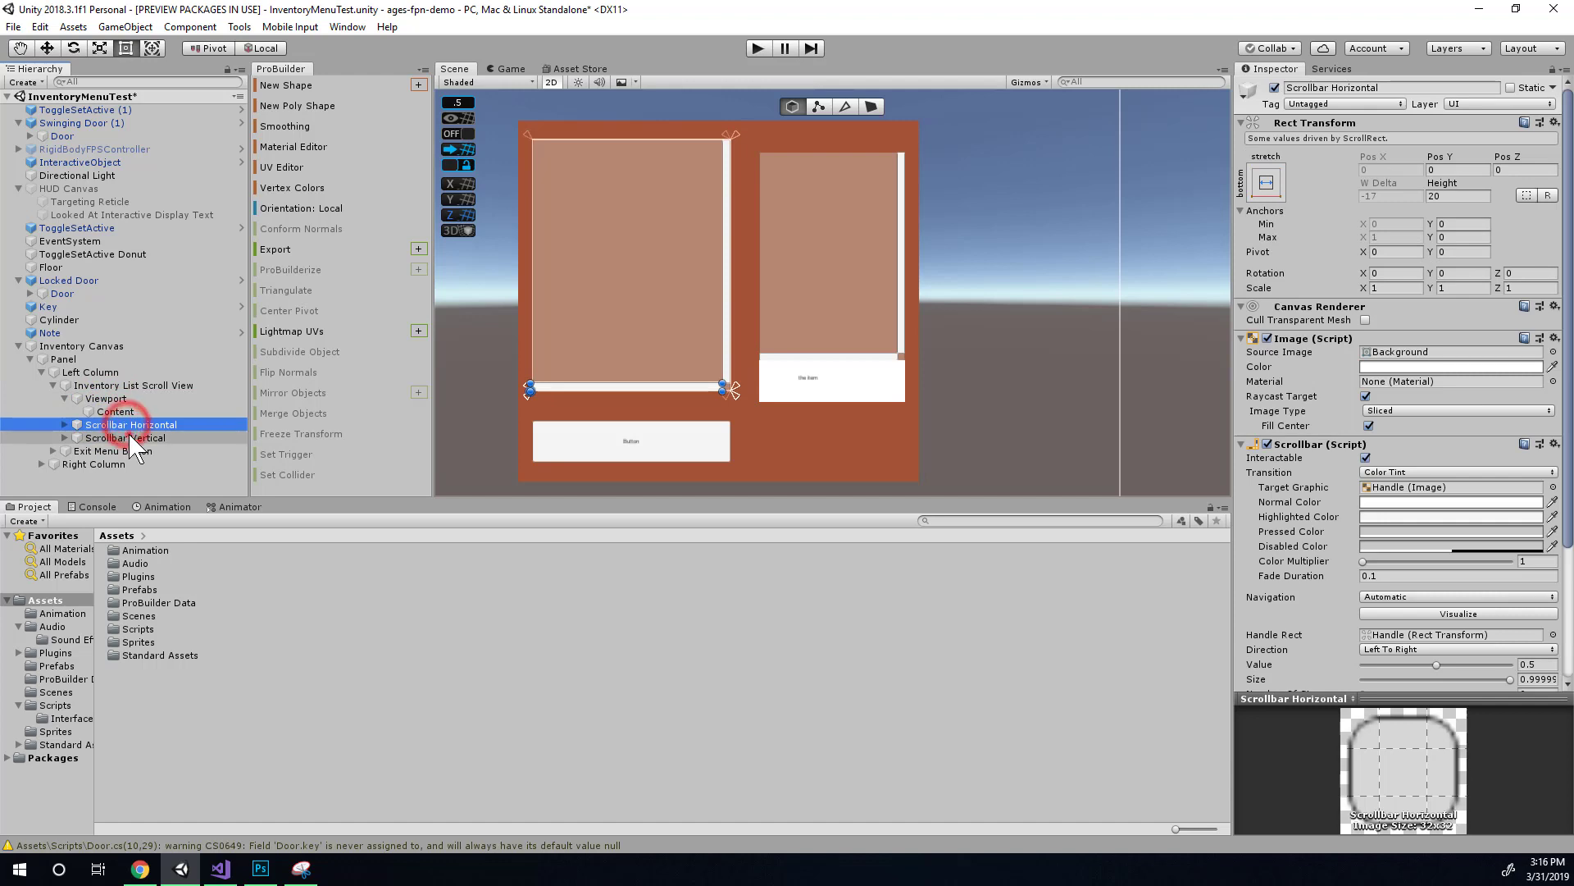
left_click(130, 426)
left_click(136, 436)
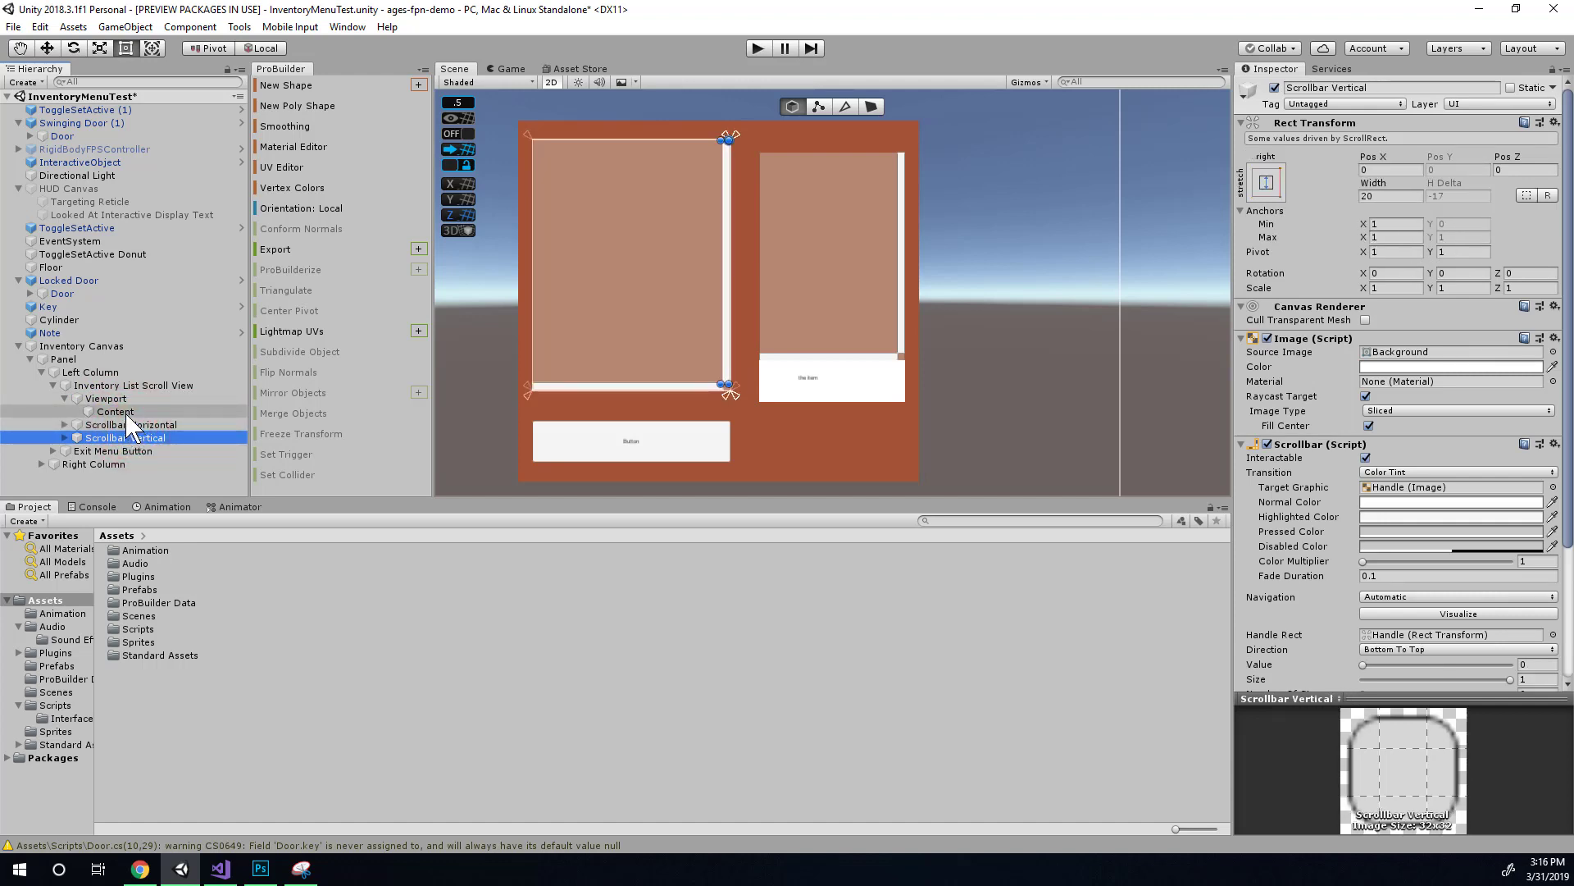
Add a UI Button as a child of Content in the Inventory List Scroll View's Viewport
left_click(127, 414)
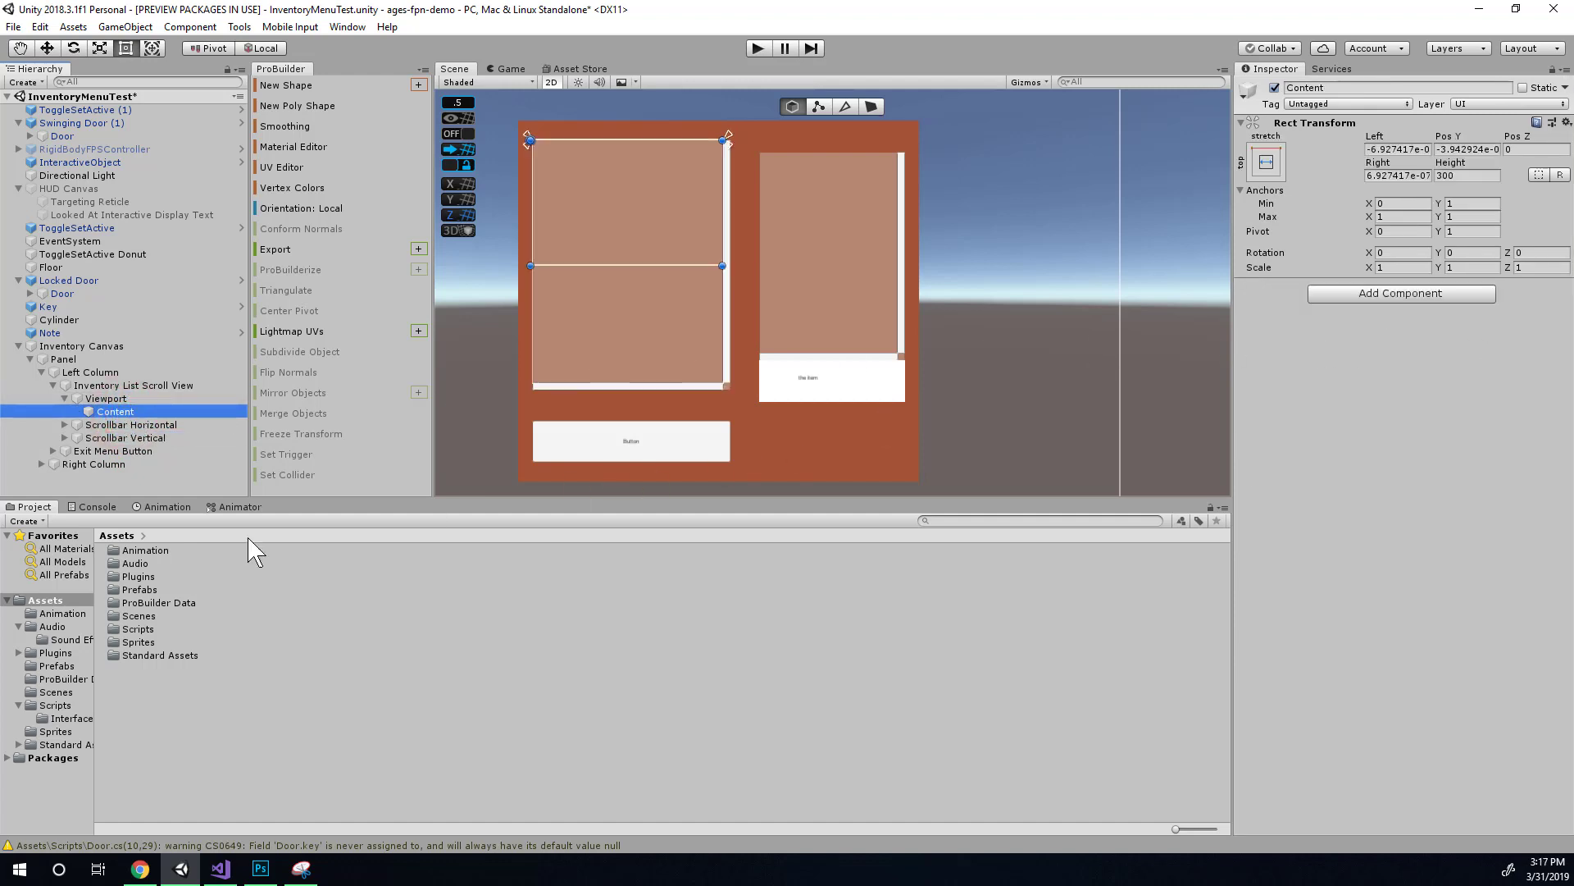
right_click(103, 416)
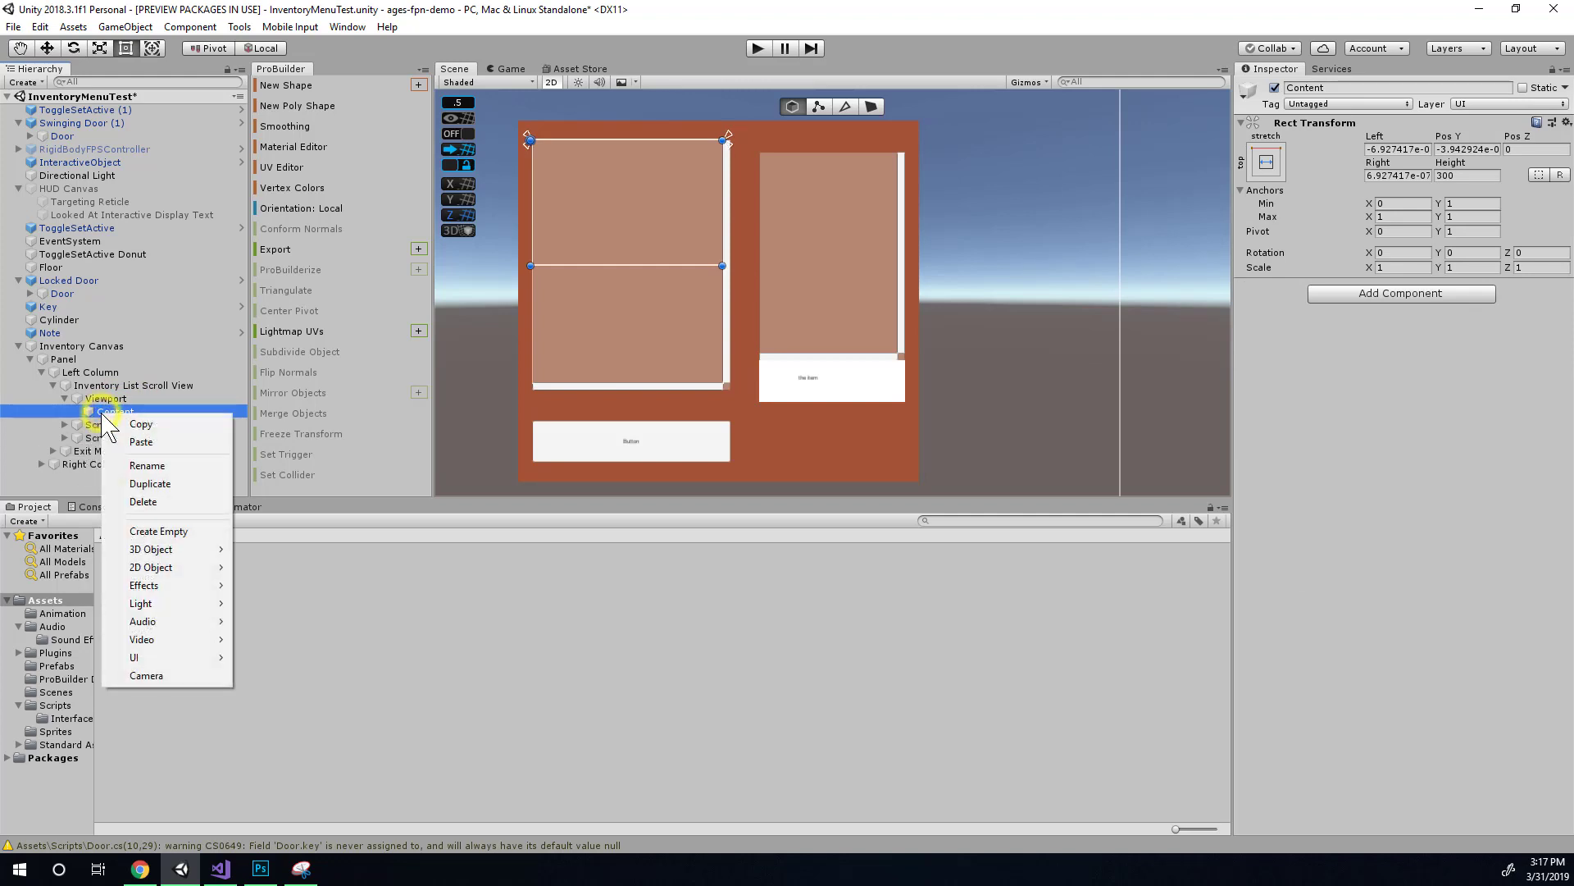
left_click(137, 656)
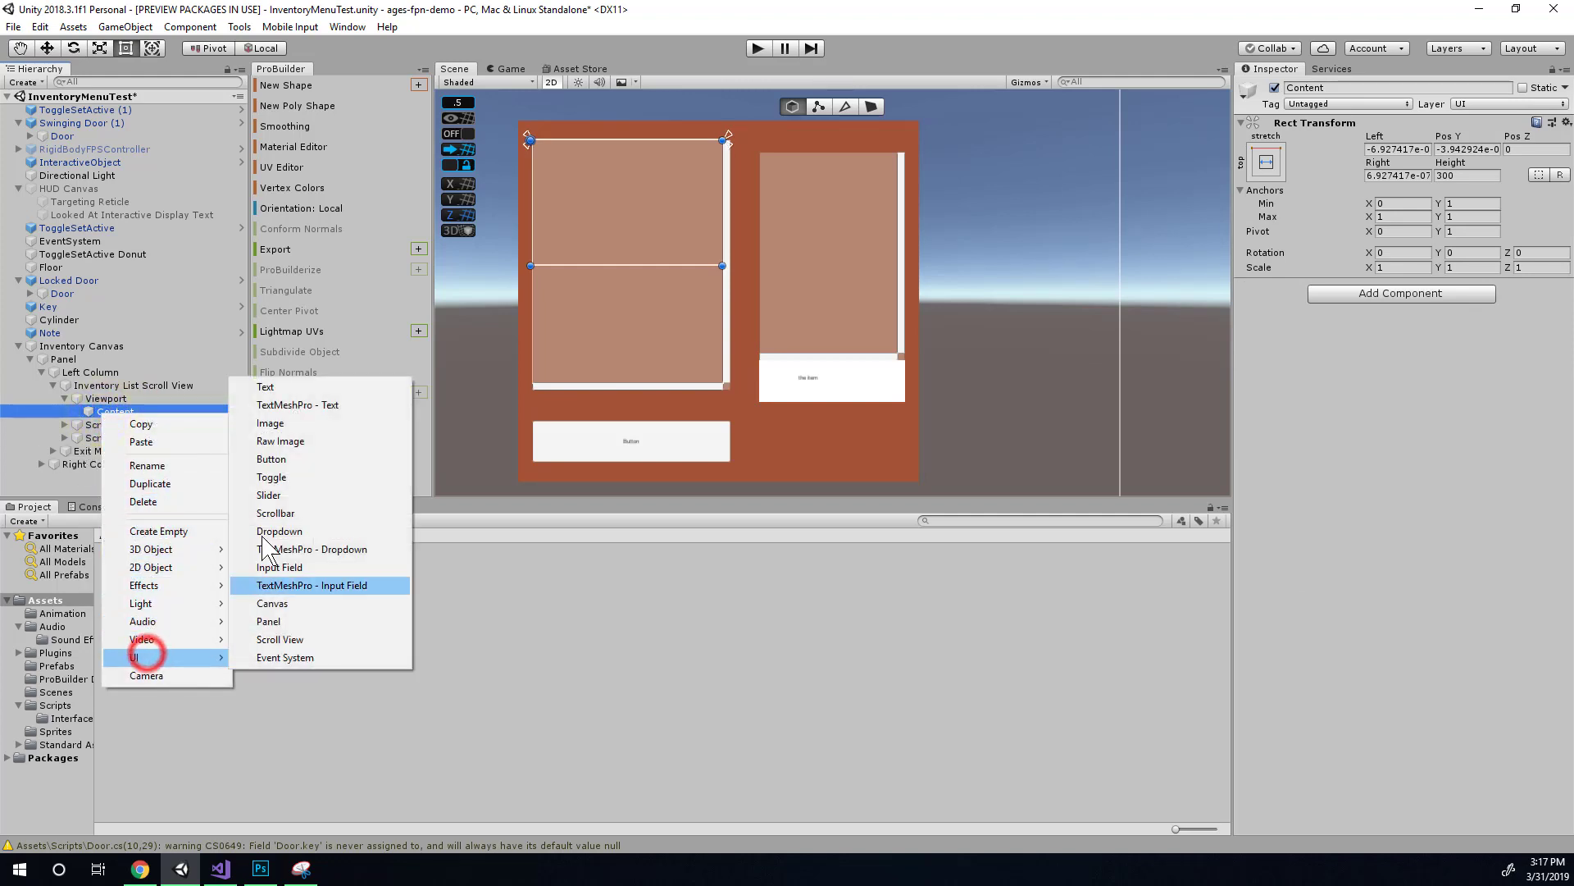
left_click(287, 462)
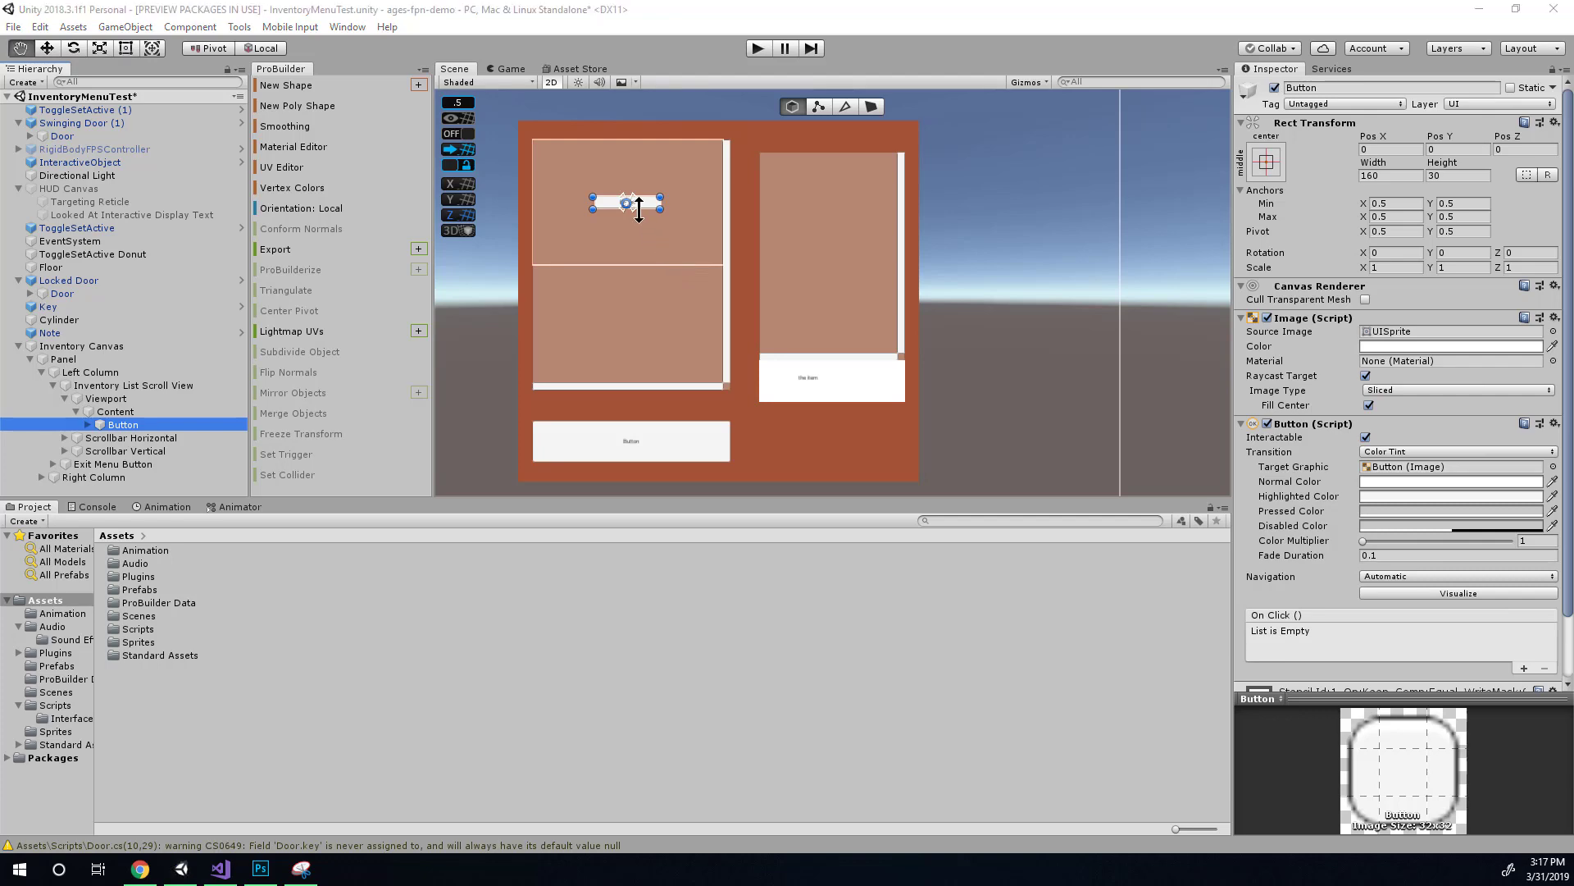
Check the item grid in the Chrome design document and duplicate the Button under Content three times
key("alt+Tab")
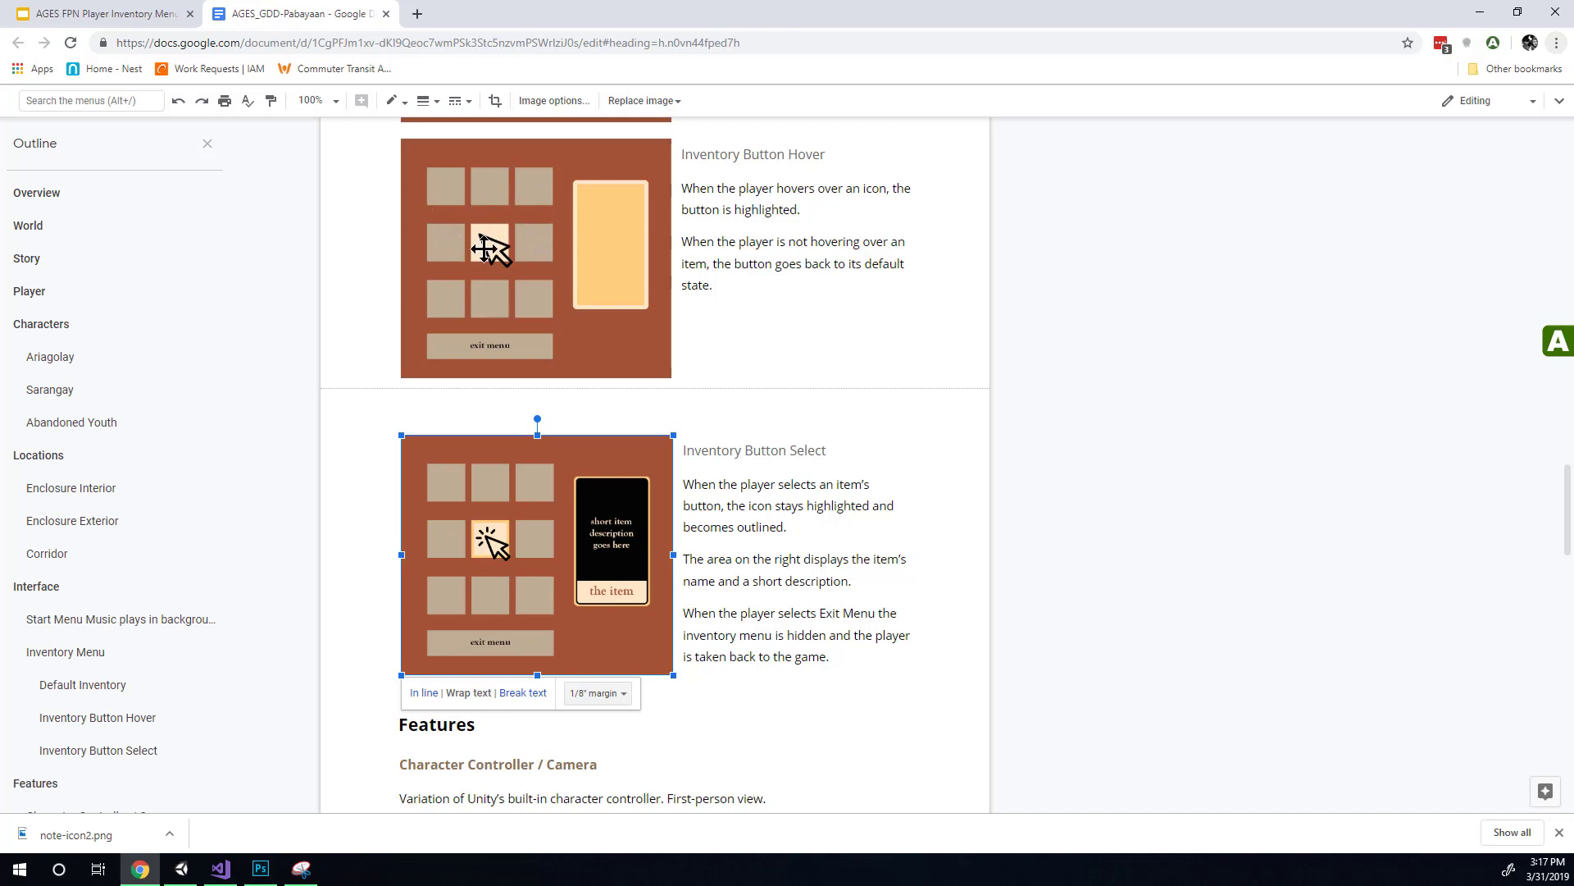
key("alt+Tab")
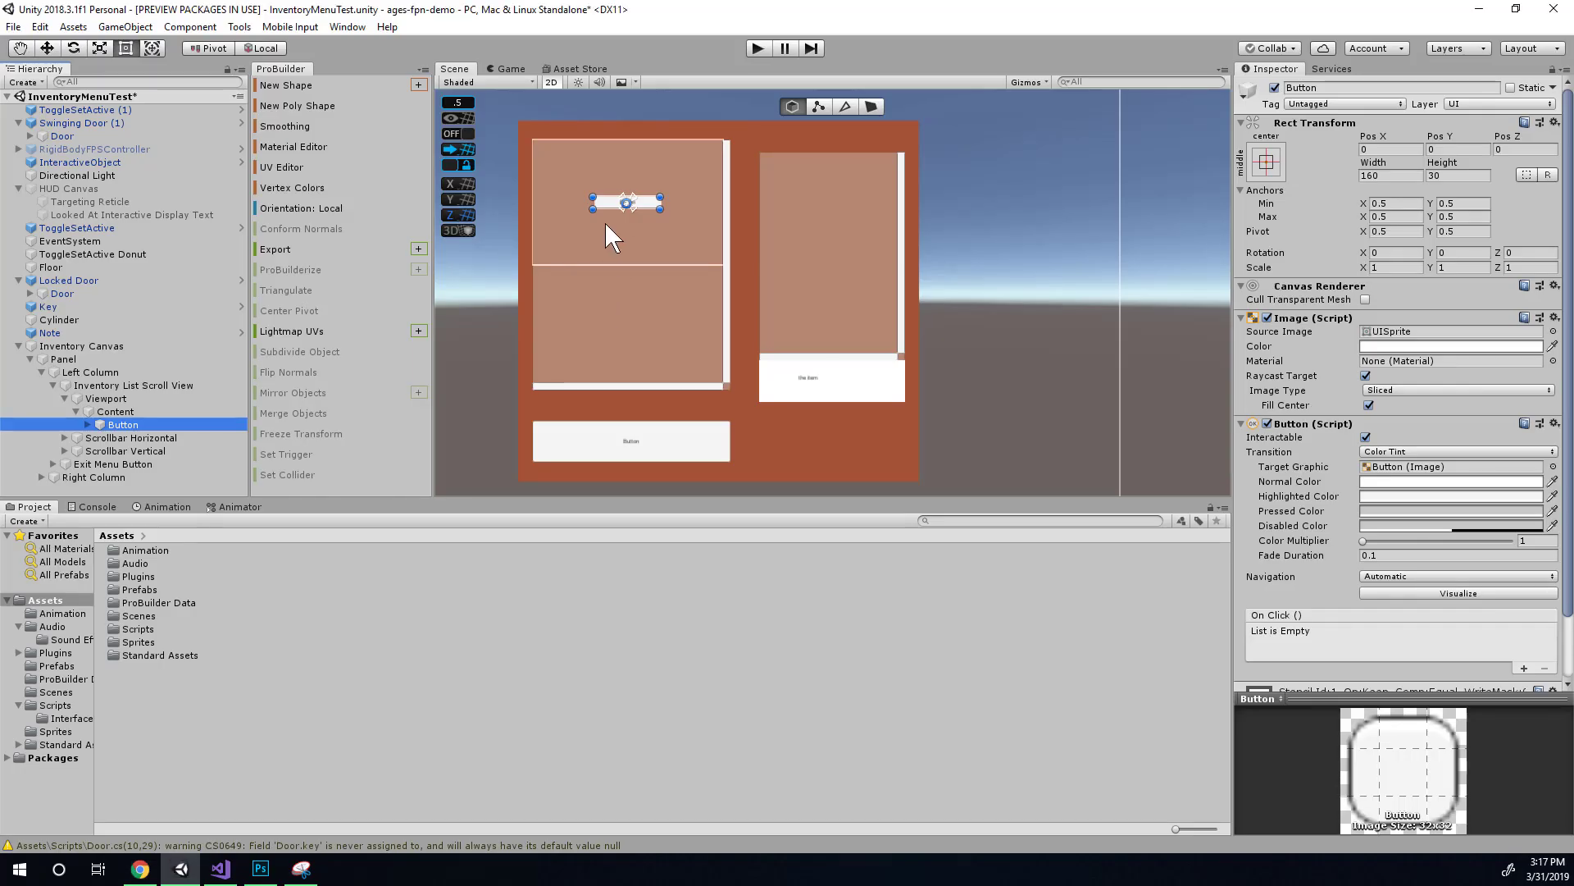
left_click(138, 423)
key("ctrl+d")
key("ctrl+d")
key("ctrl+d")
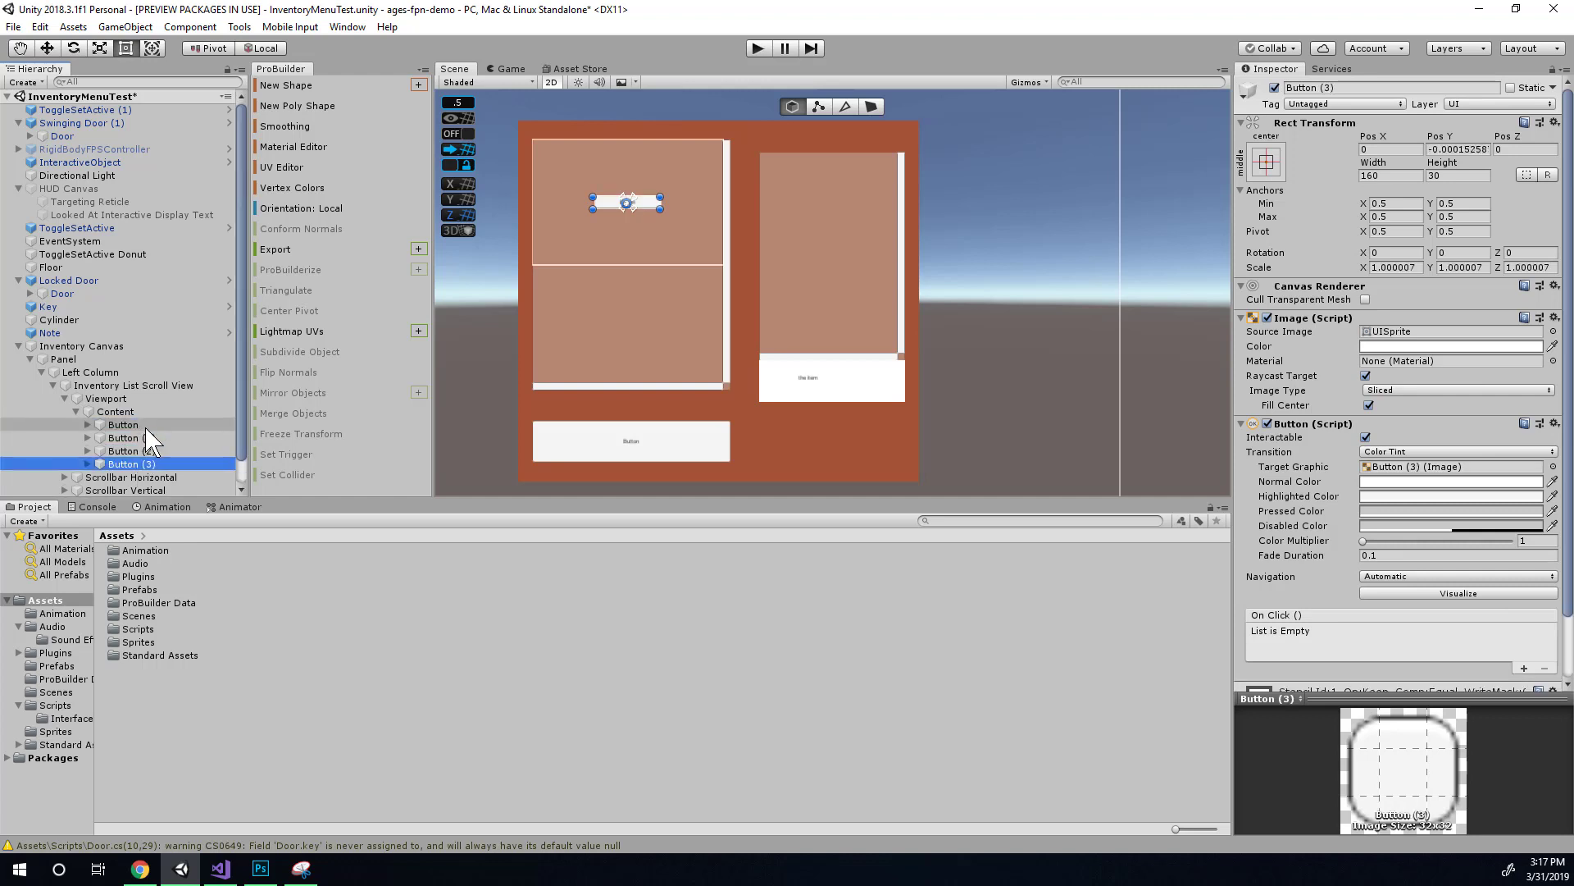
Try to move all four stacked buttons under Content together in the Scene view
left_click(146, 426)
left_click(151, 461, "shift")
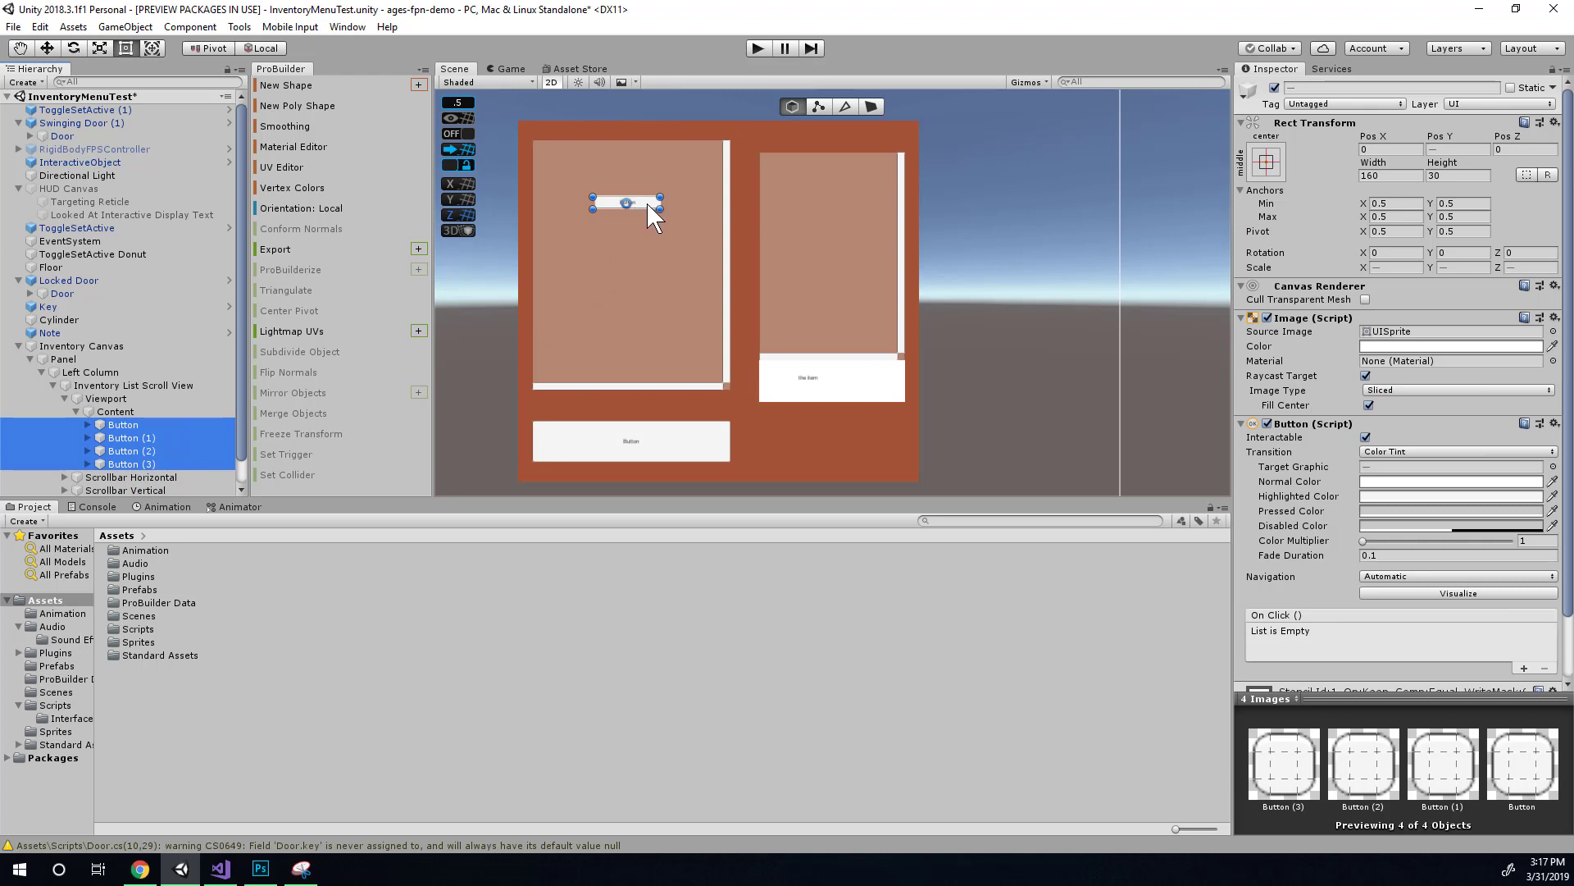
mouse_move(647, 205)
left_mouse_down()
mouse_move(704, 207)
mouse_move(663, 212)
left_mouse_up()
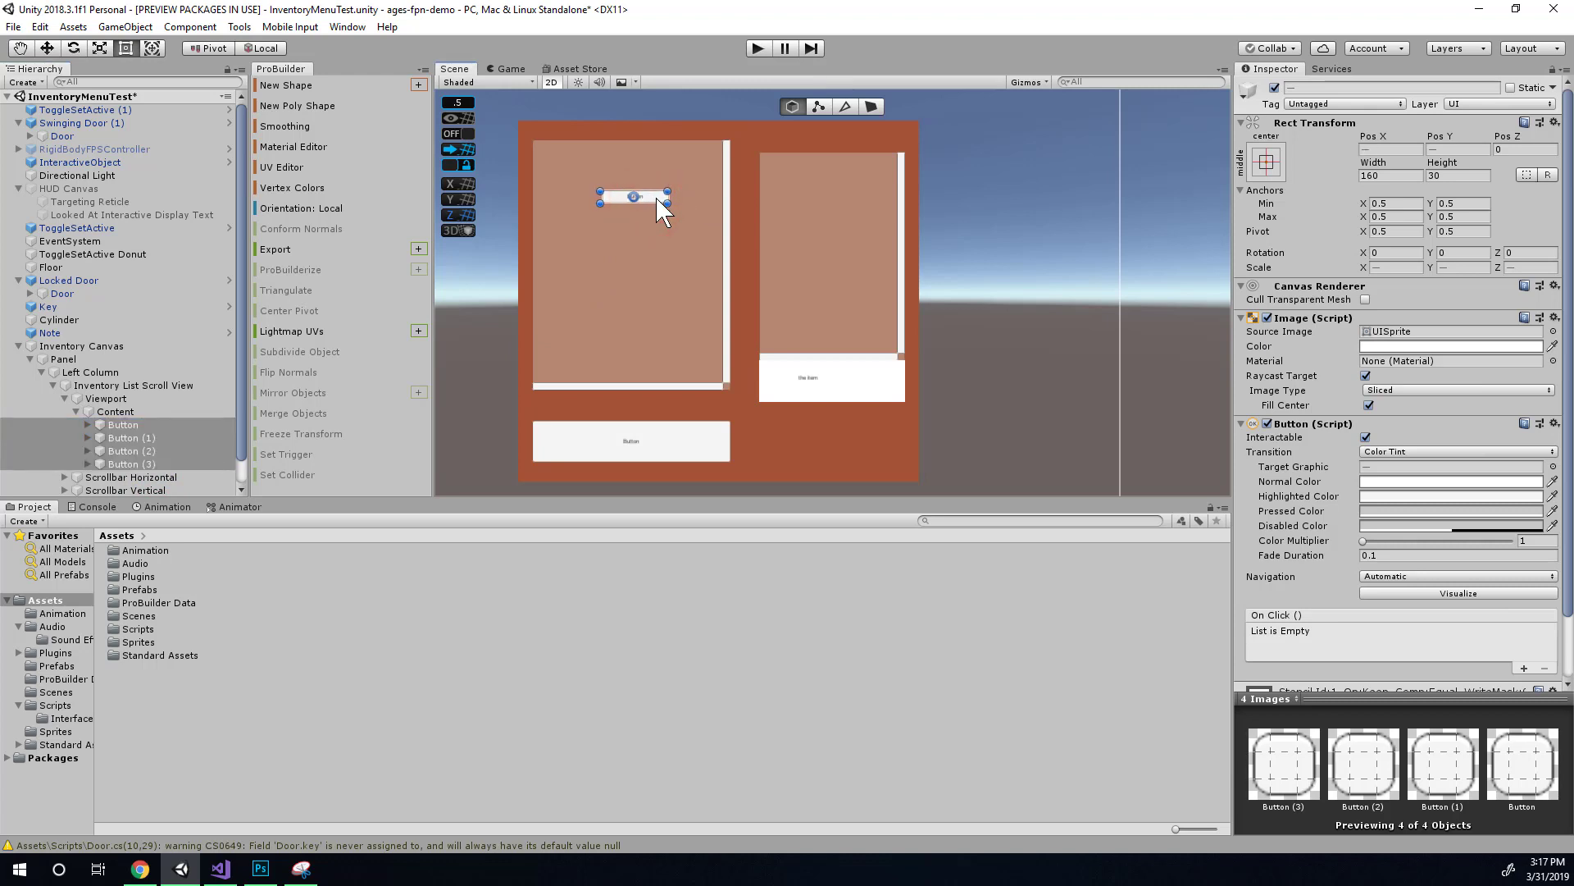
left_click(105, 427)
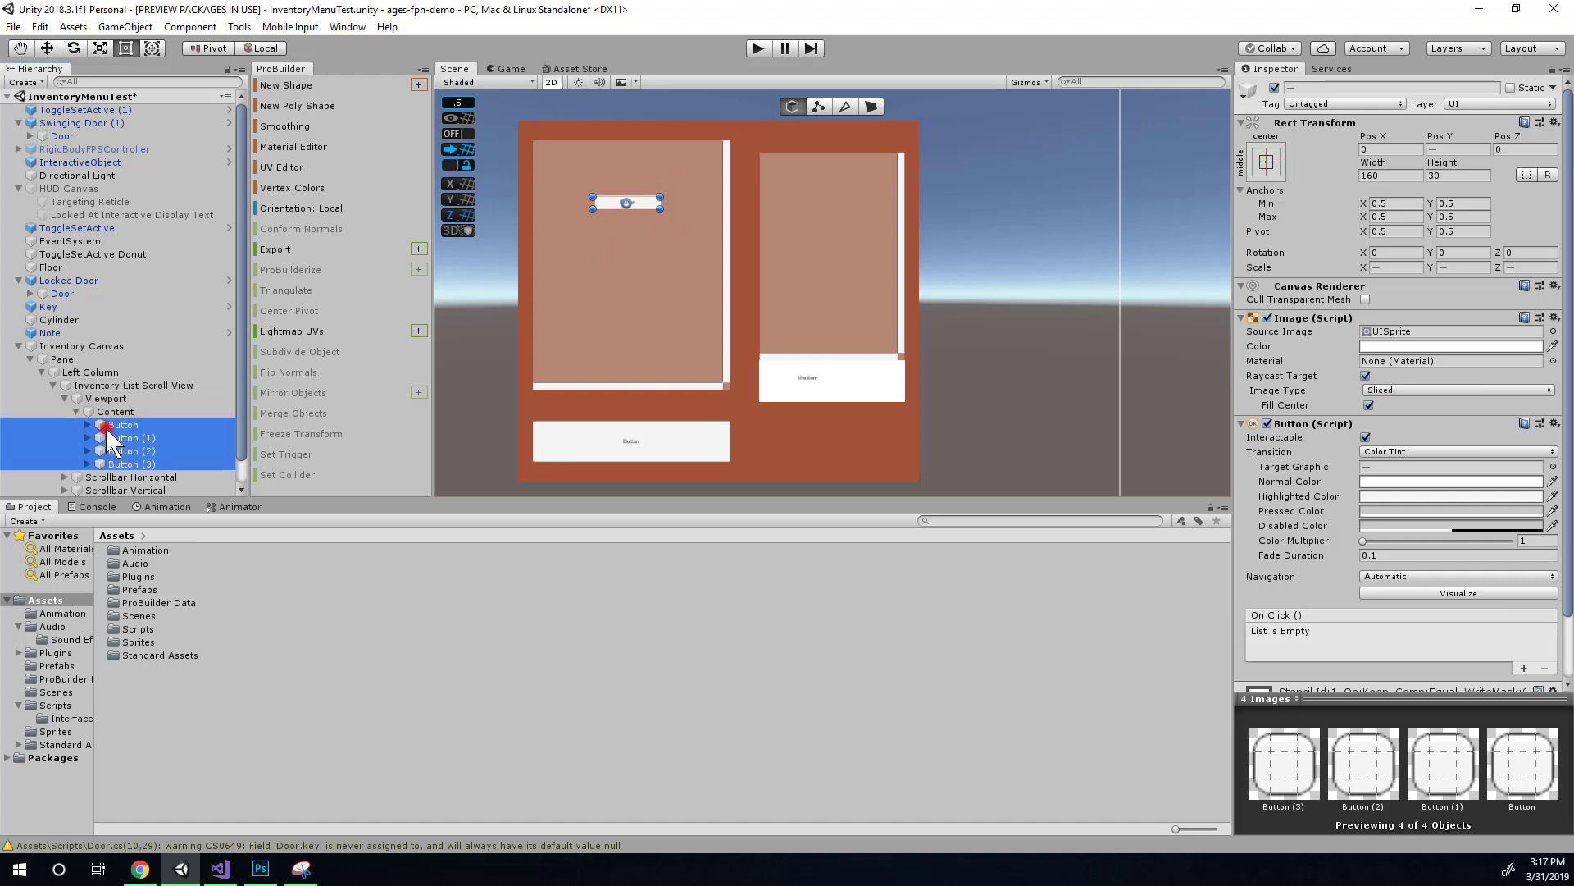
Pull the stacked buttons apart by hand within the upper part of the inventory list area
left_click_drag(644, 197, 669, 231)
key("ctrl+z")
left_click(656, 198)
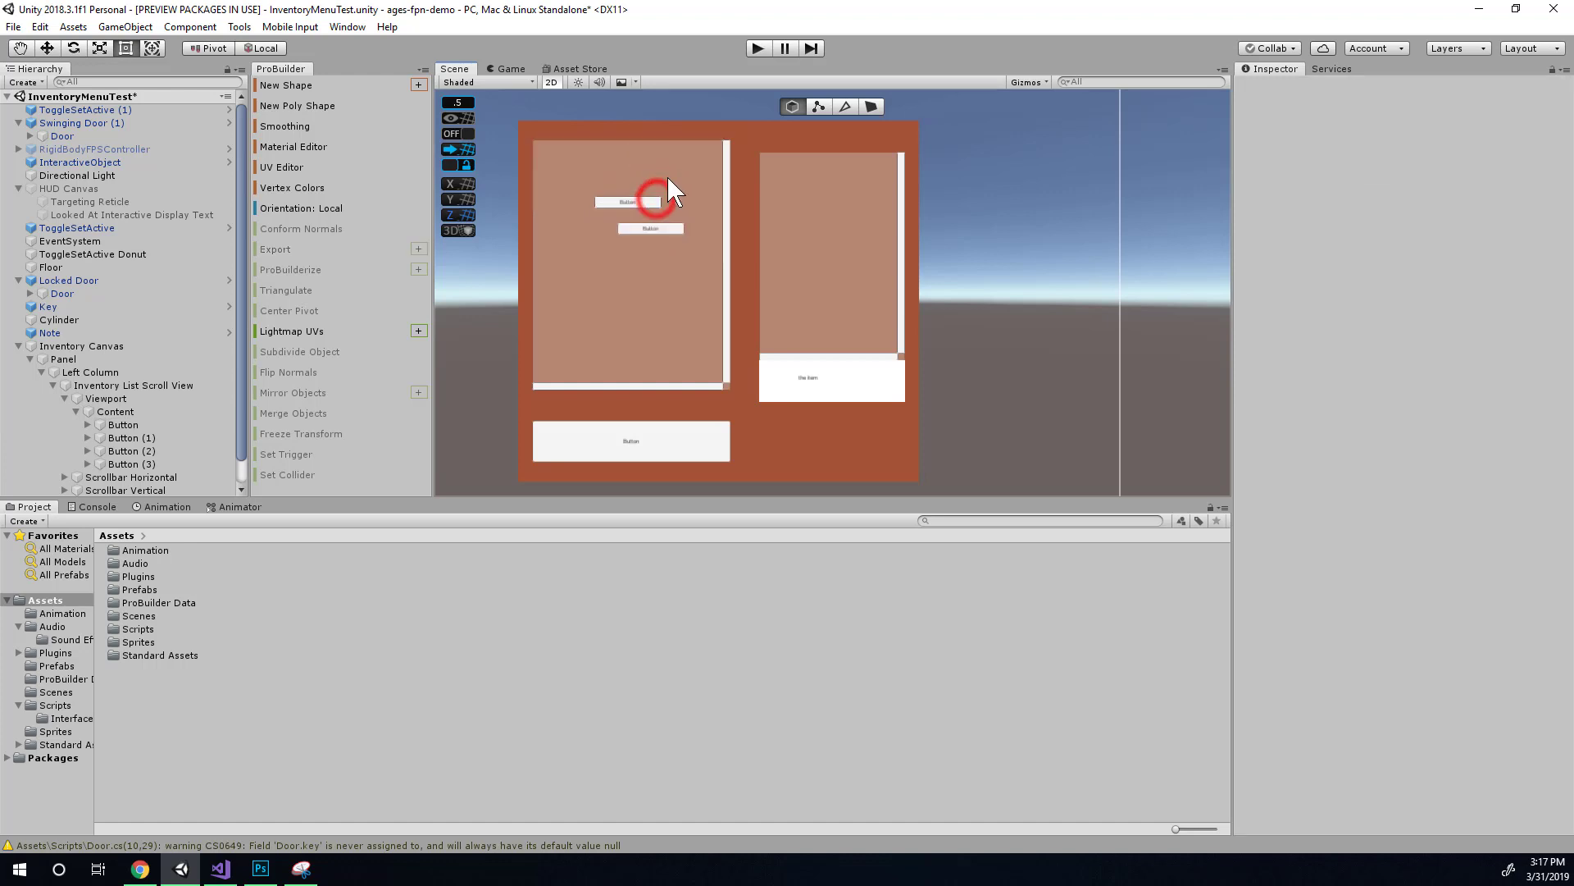
left_click(651, 195)
left_click(649, 200)
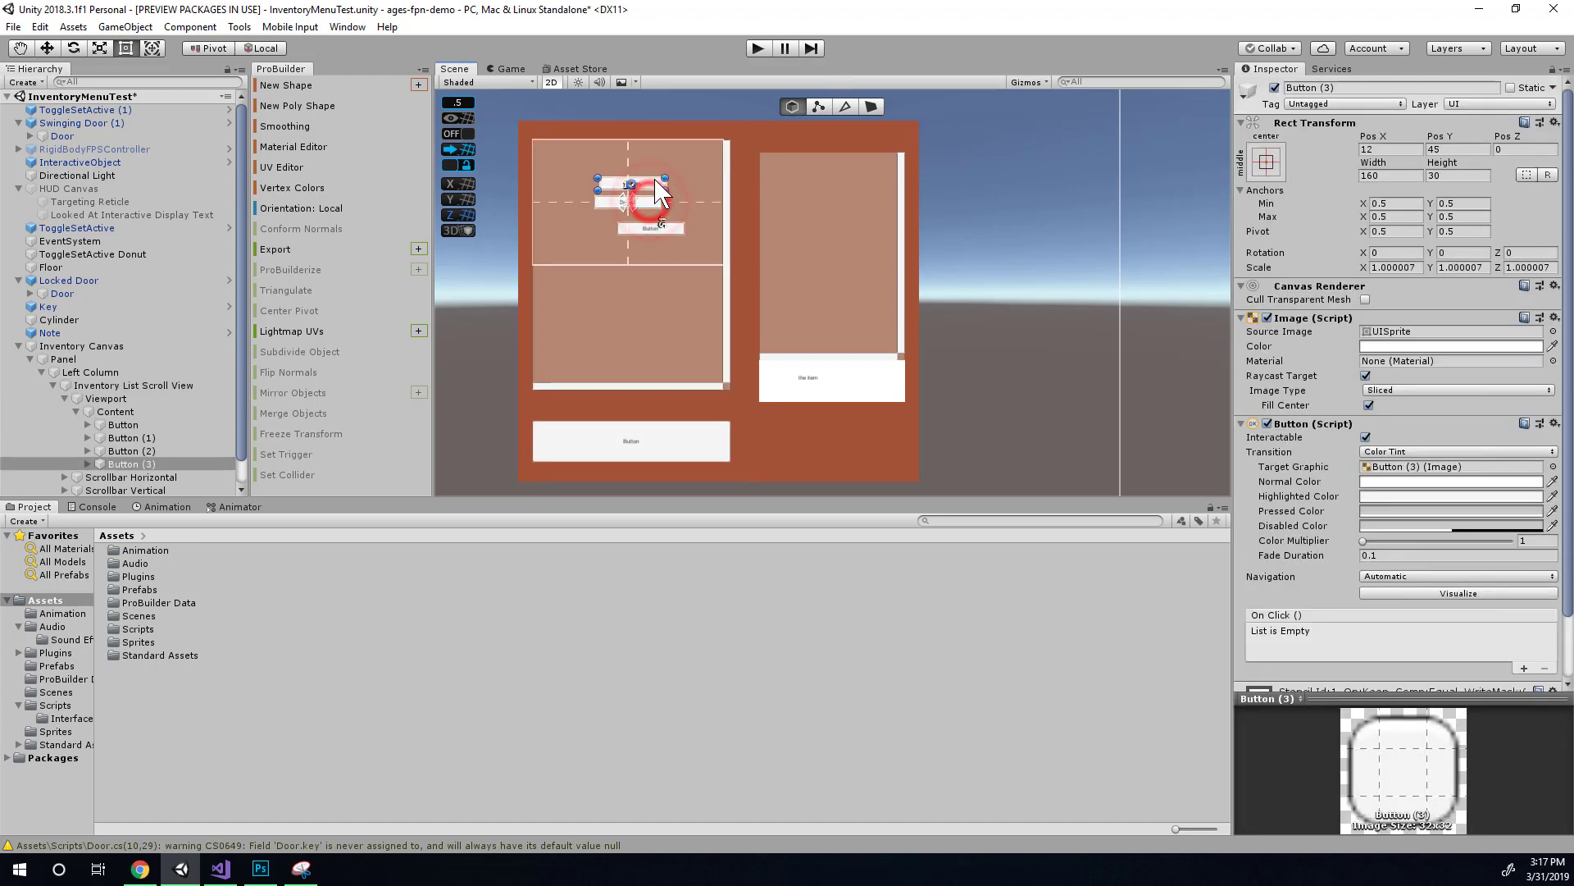
left_click_drag(652, 200, 627, 232)
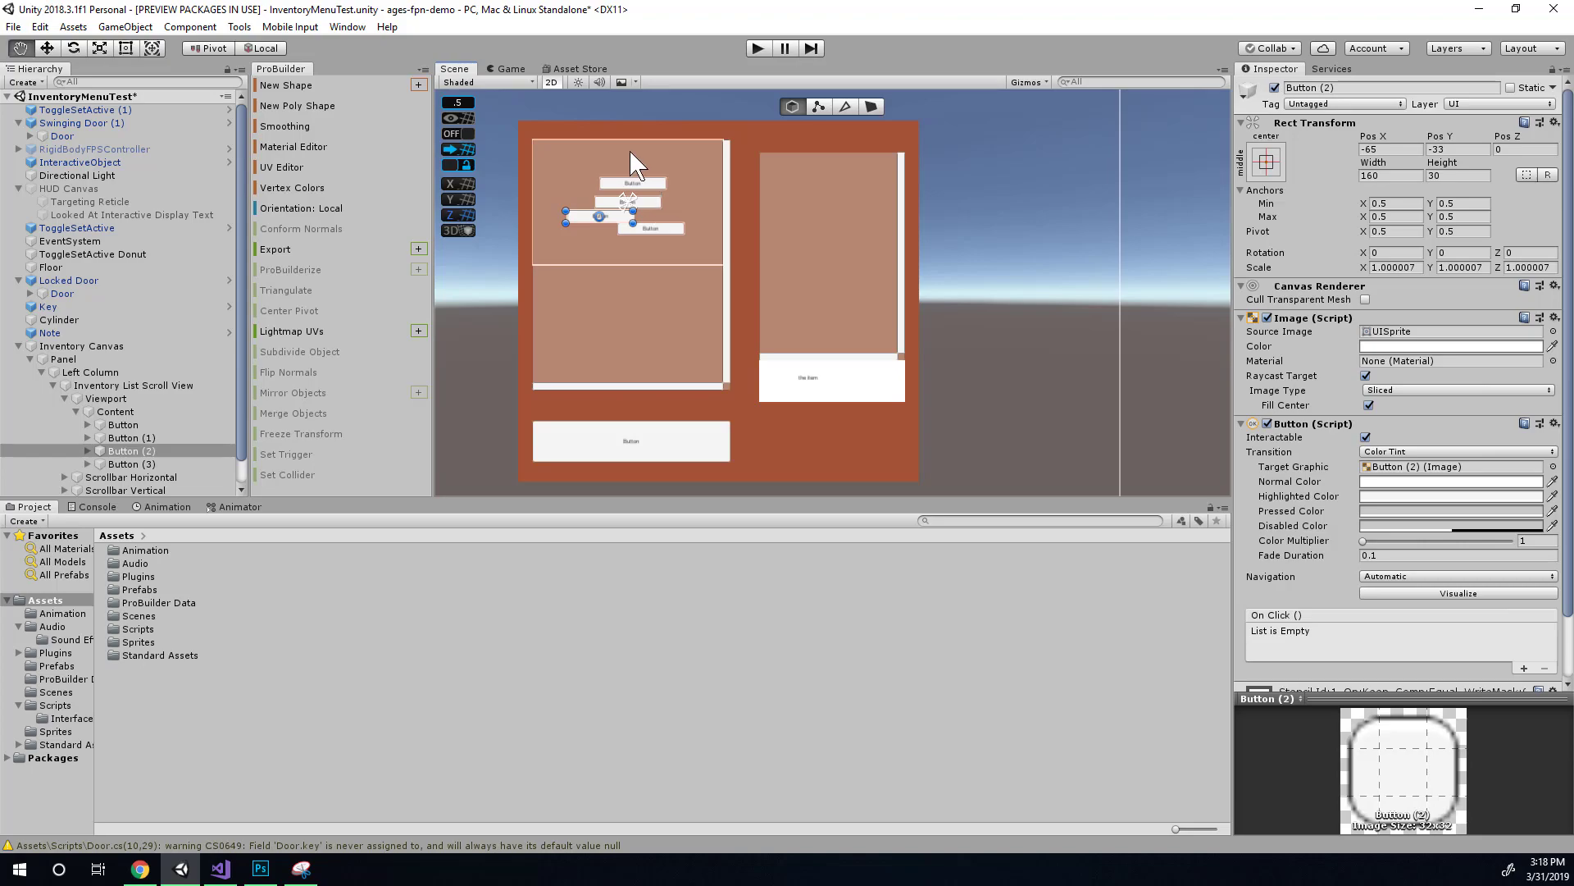
Check the item grid in the Chrome design document and add a Grid Layout Group component to Content in Unity
key("alt+Tab")
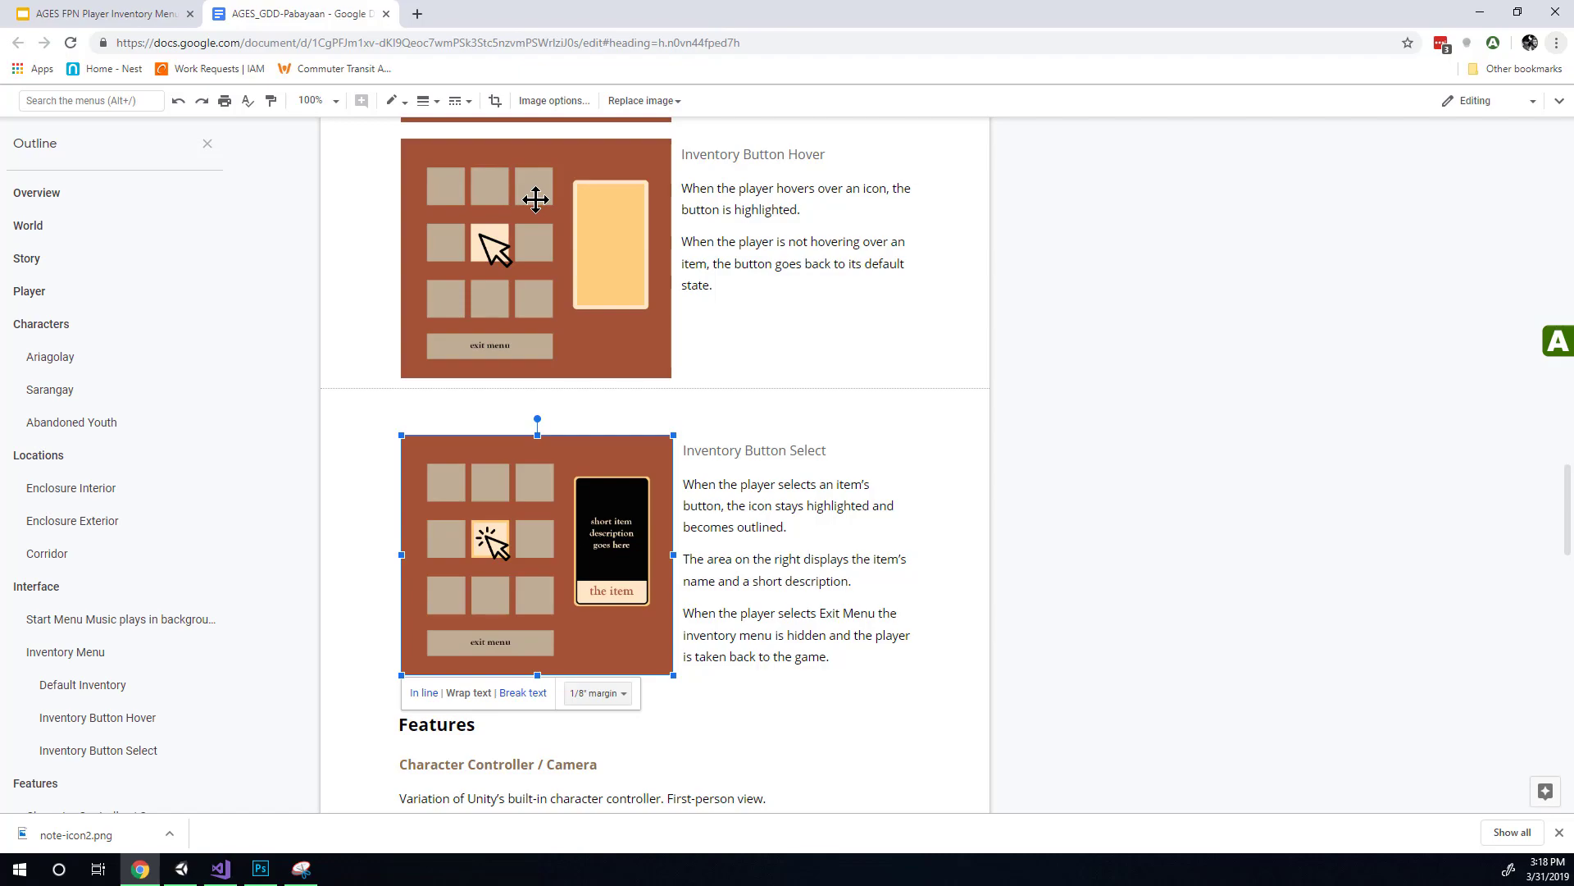
key("alt+Tab")
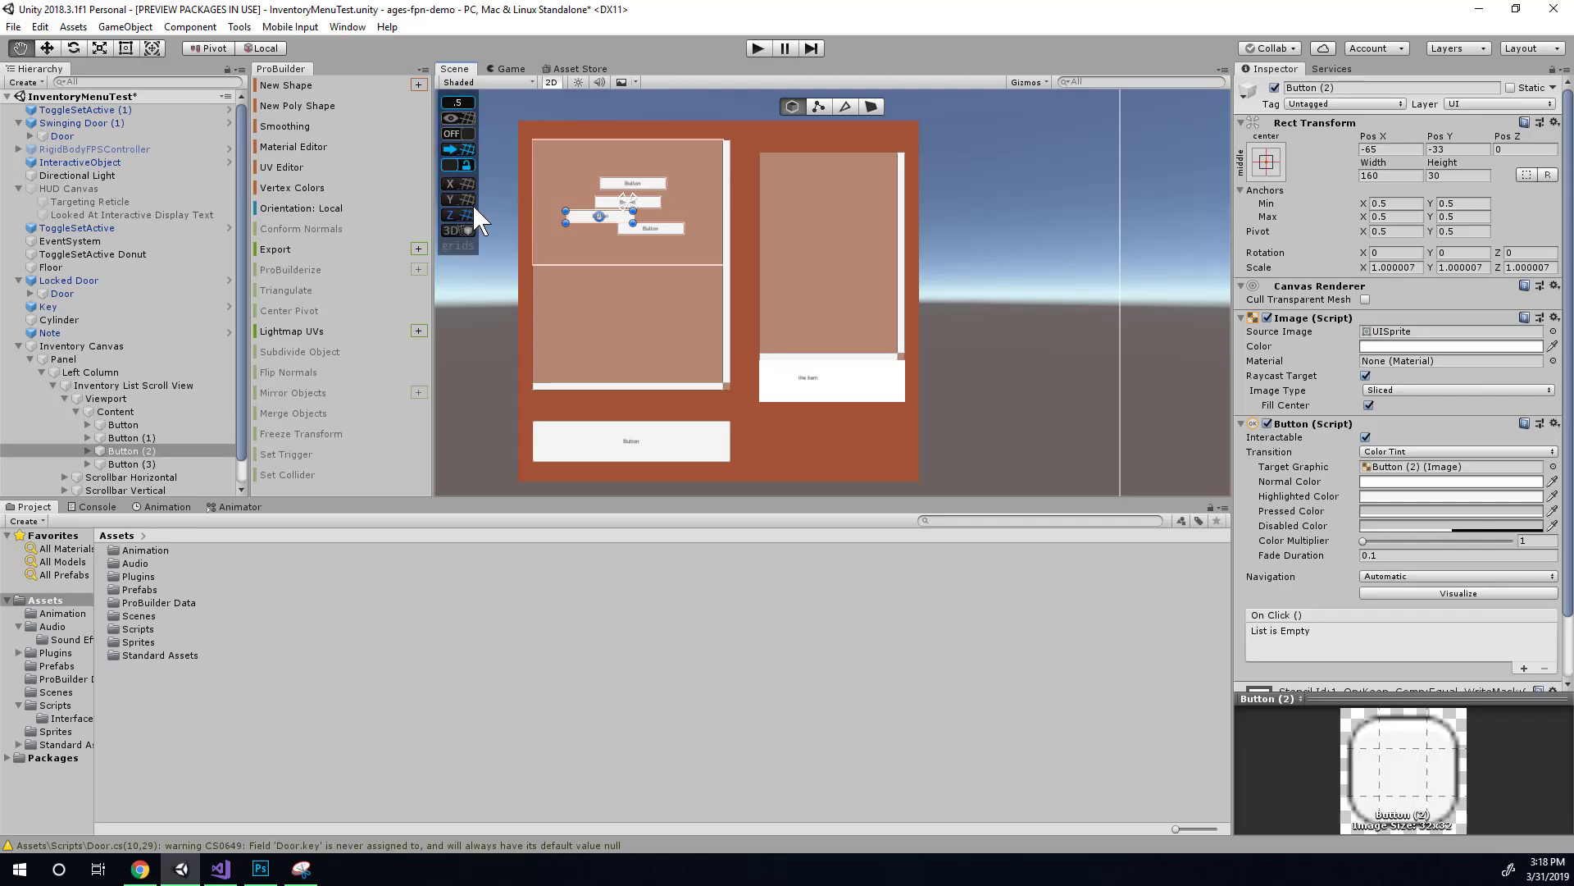
left_click(114, 411)
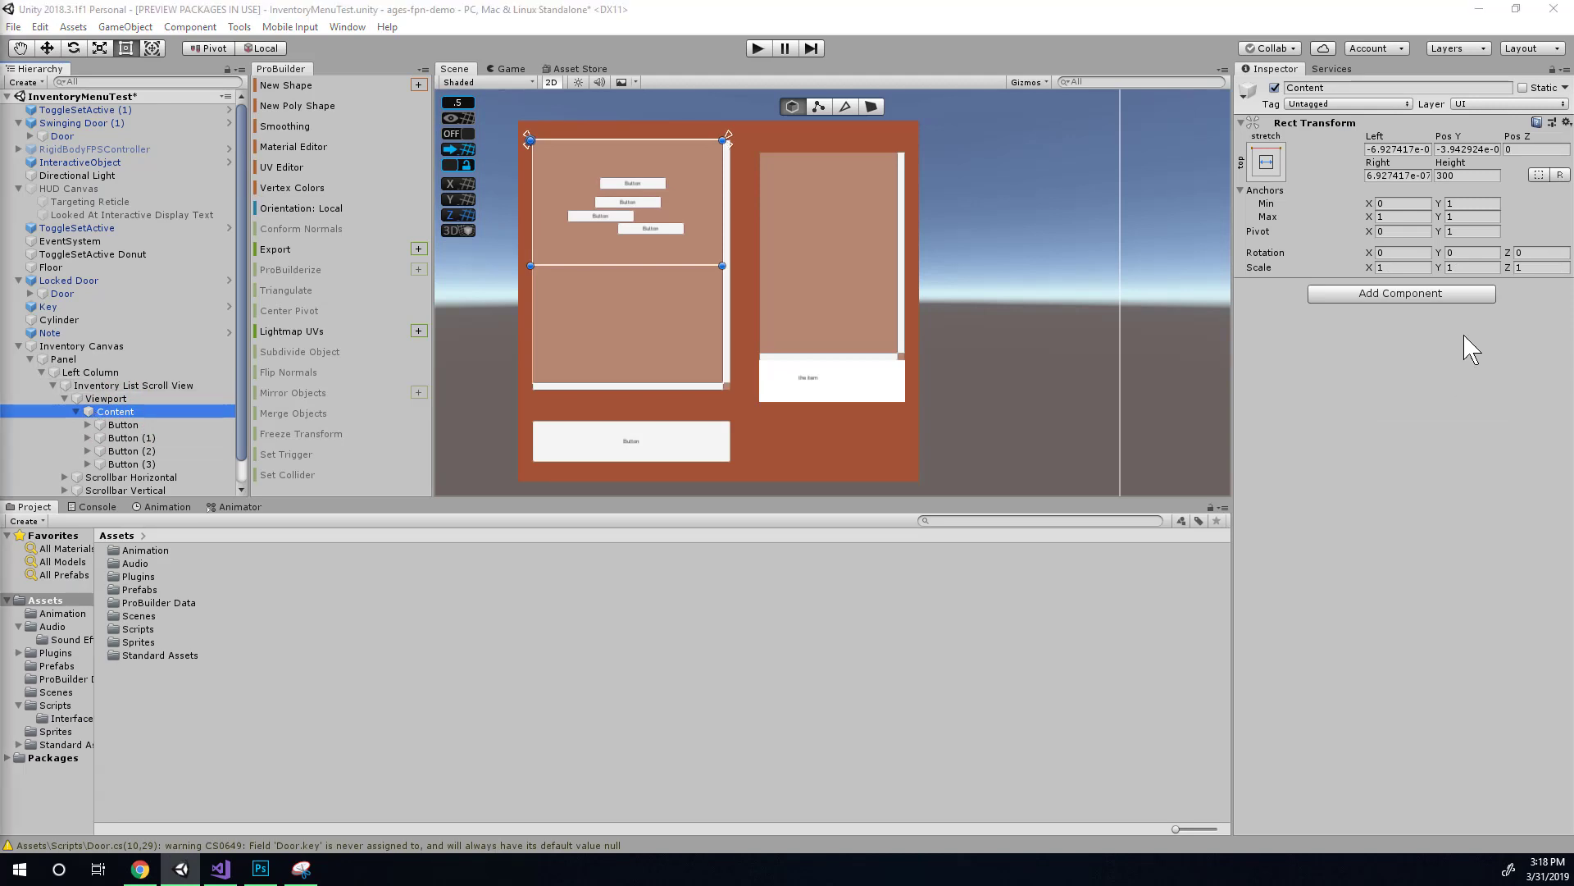
left_click(1427, 293)
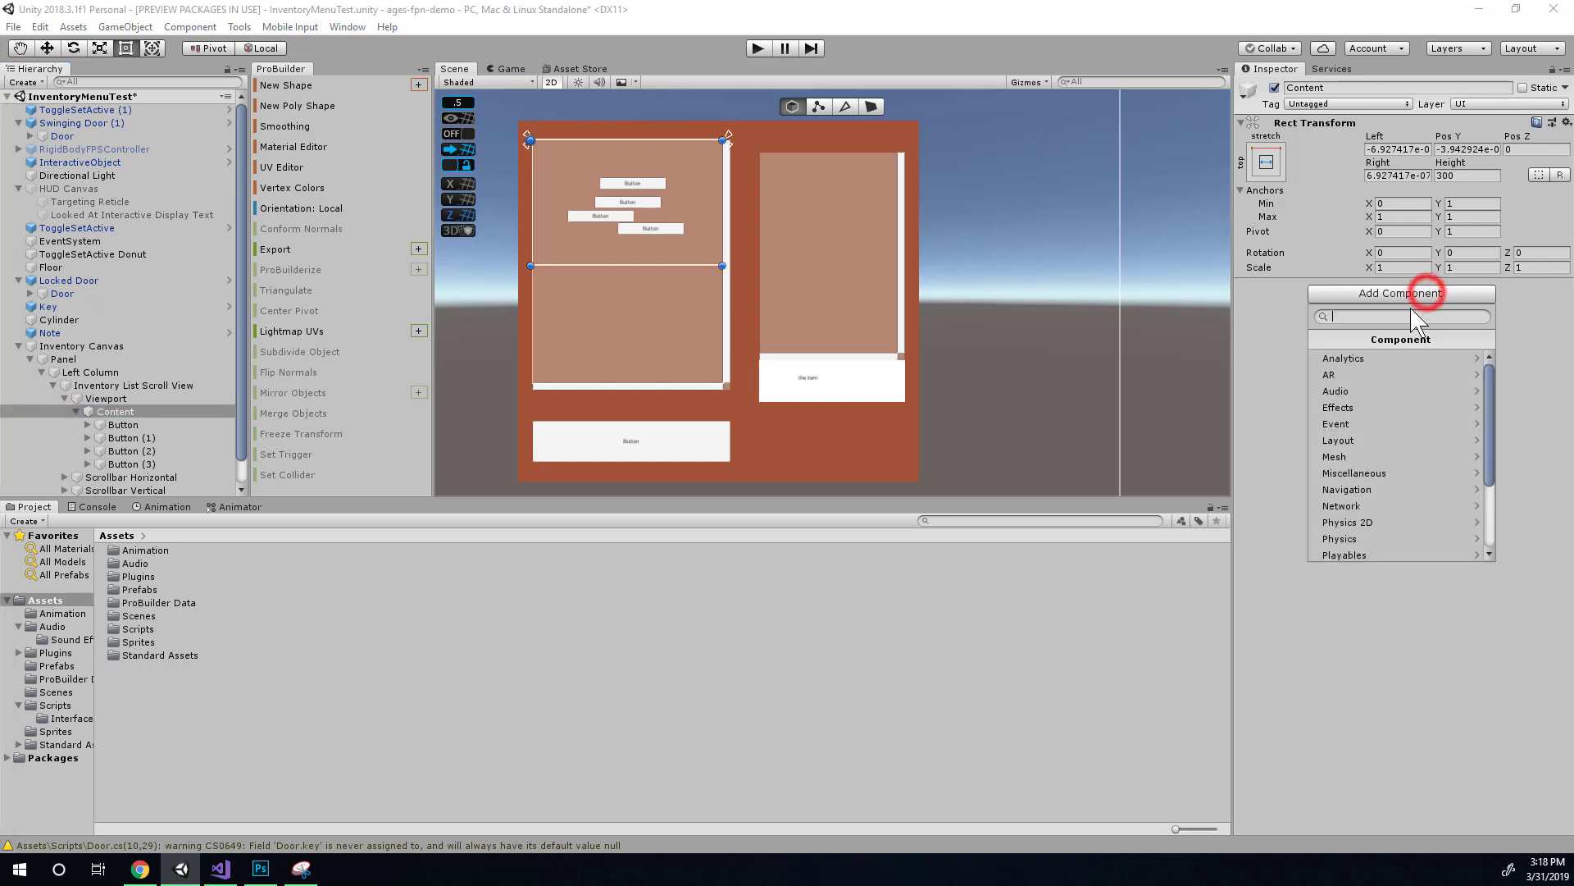
scroll(1364, 511, "down", 5)
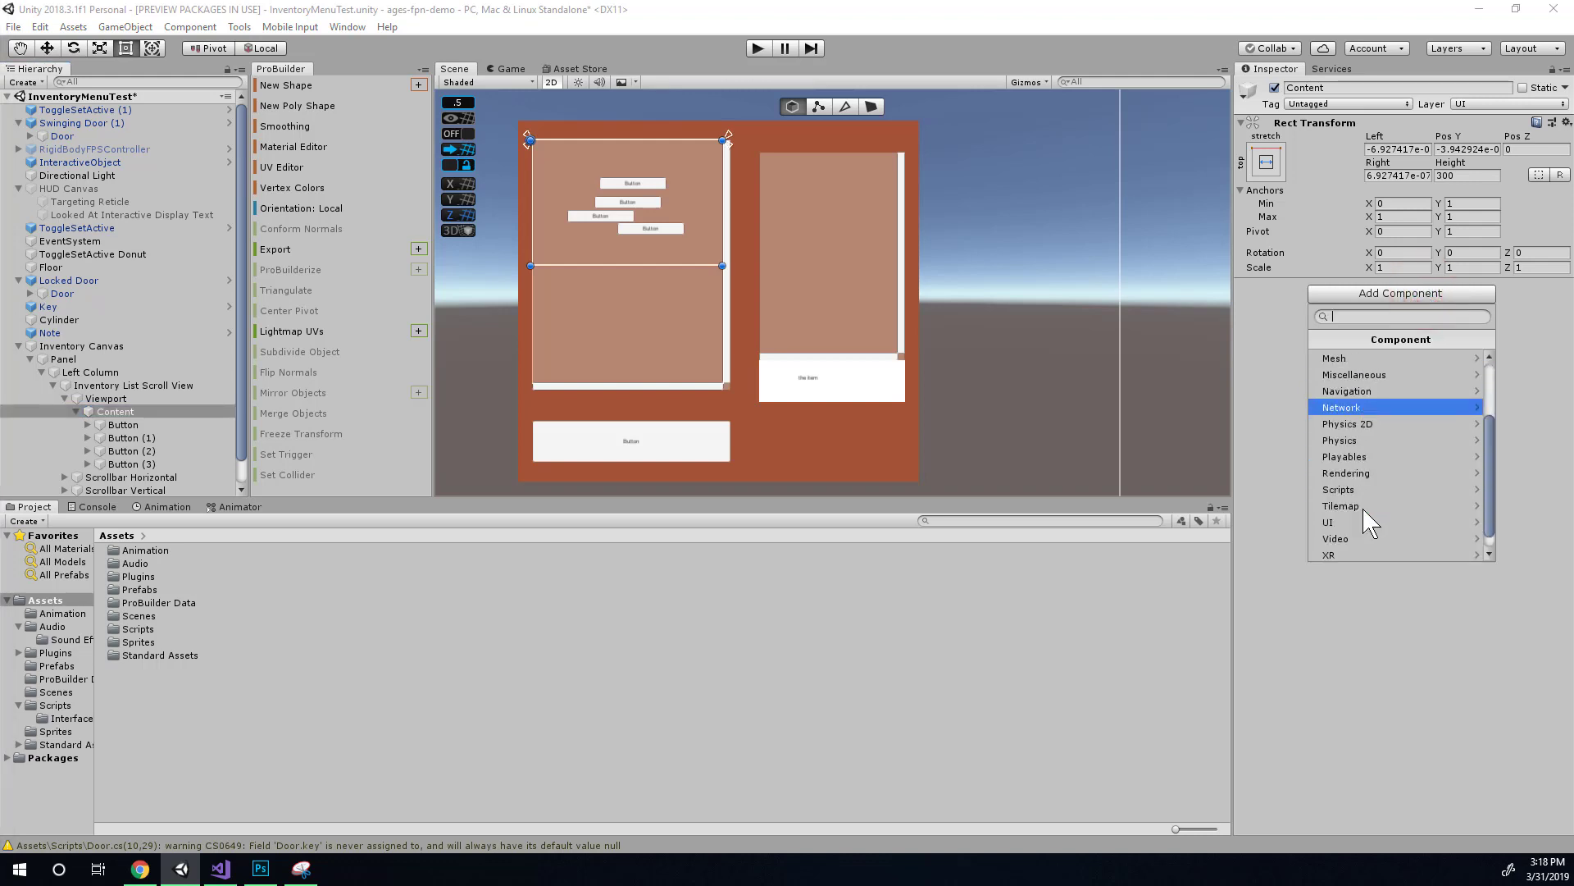
scroll(1368, 459, "up", 3)
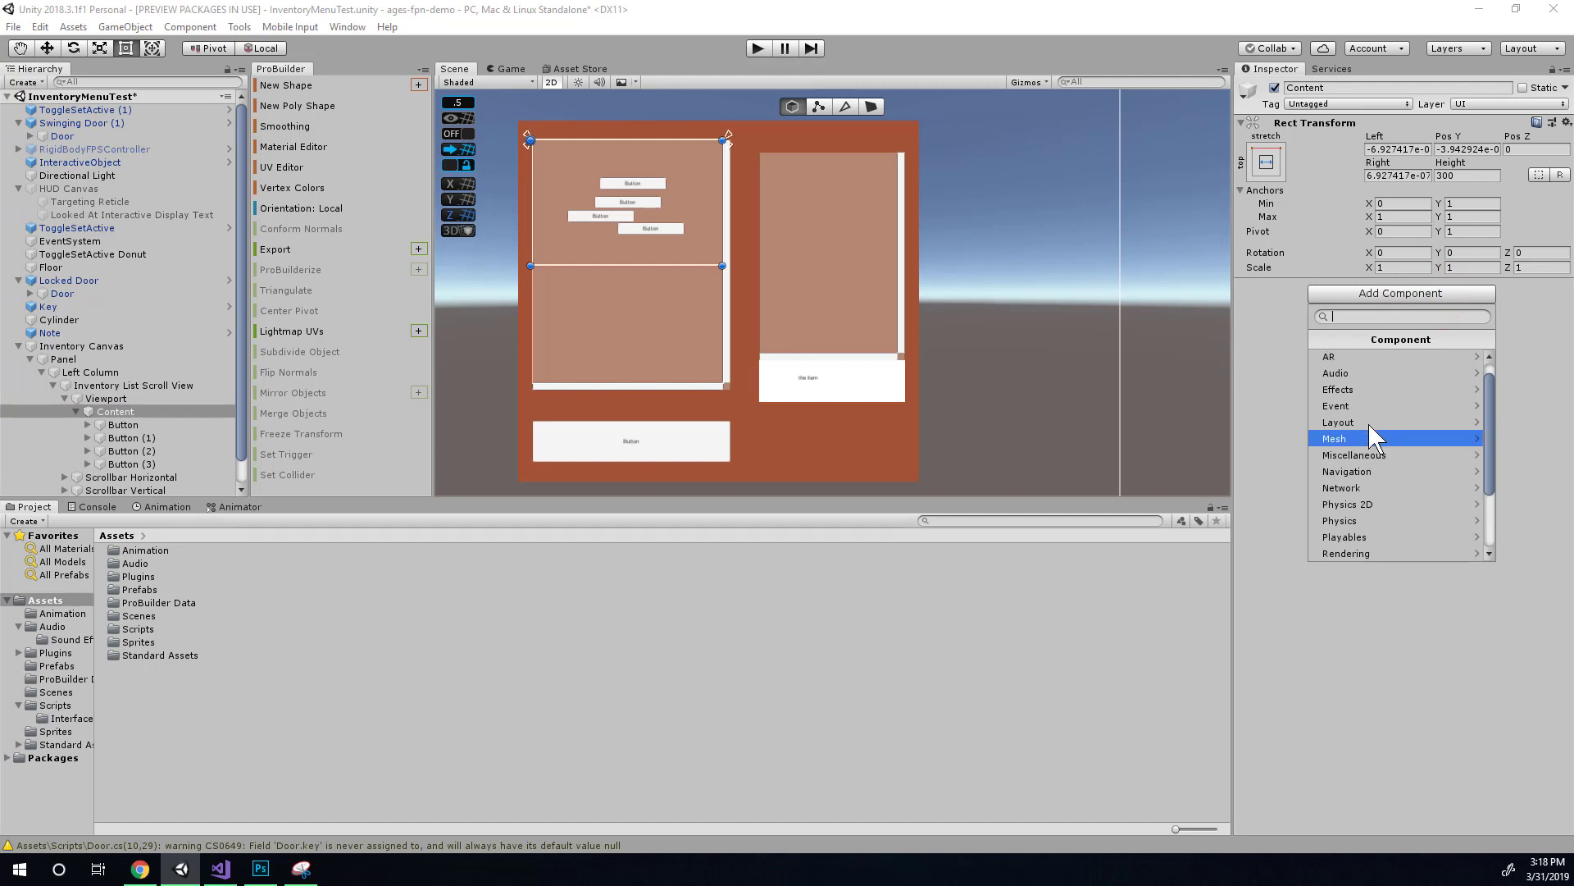
left_click(1366, 426)
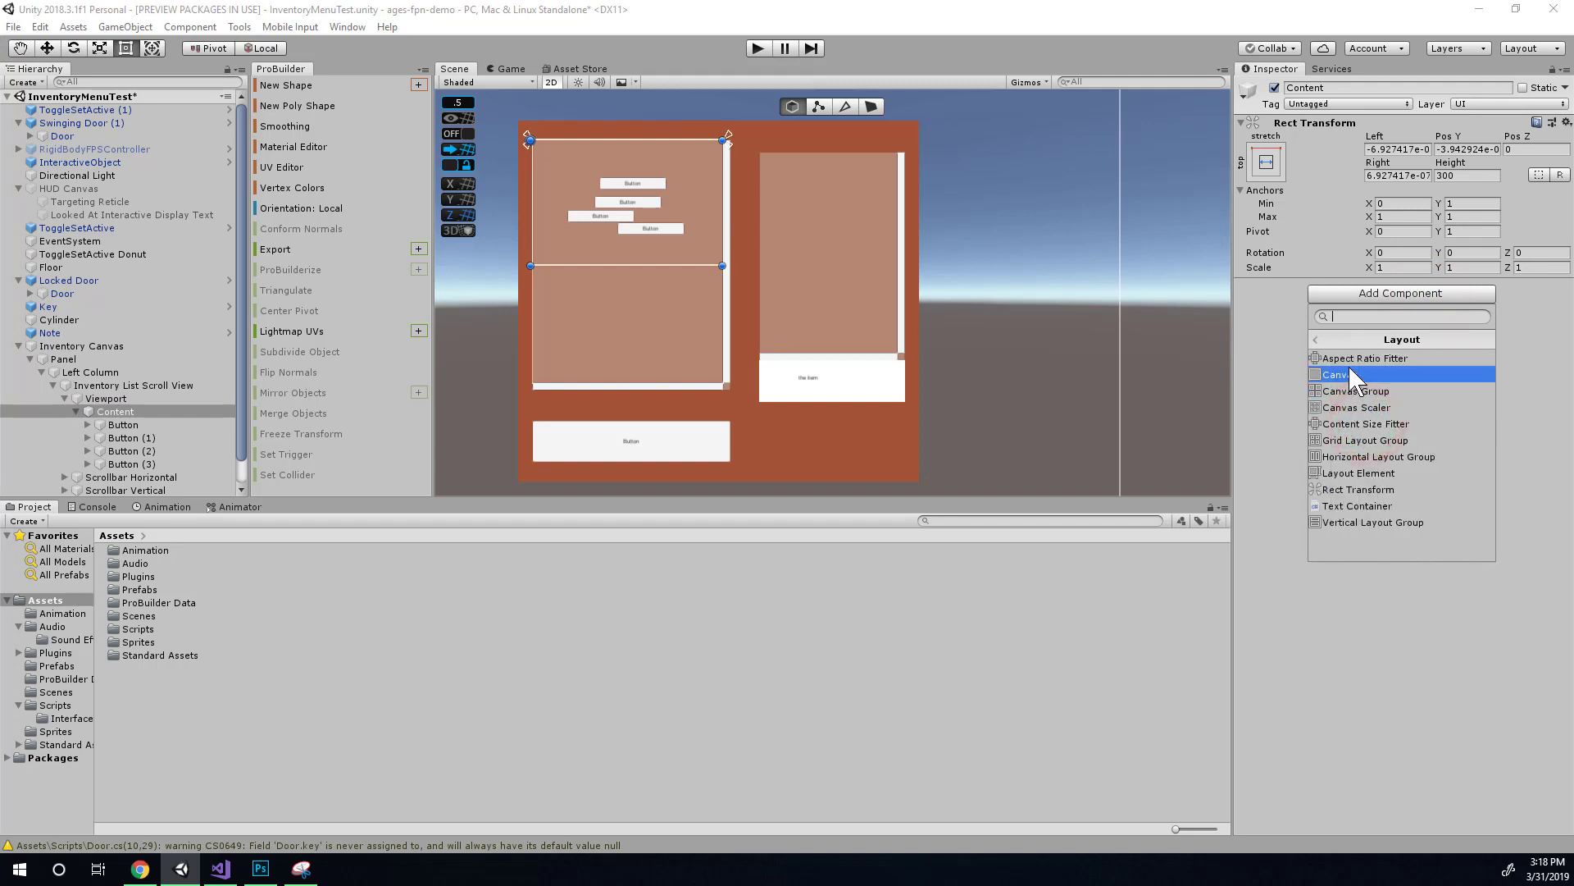
left_click(1324, 441)
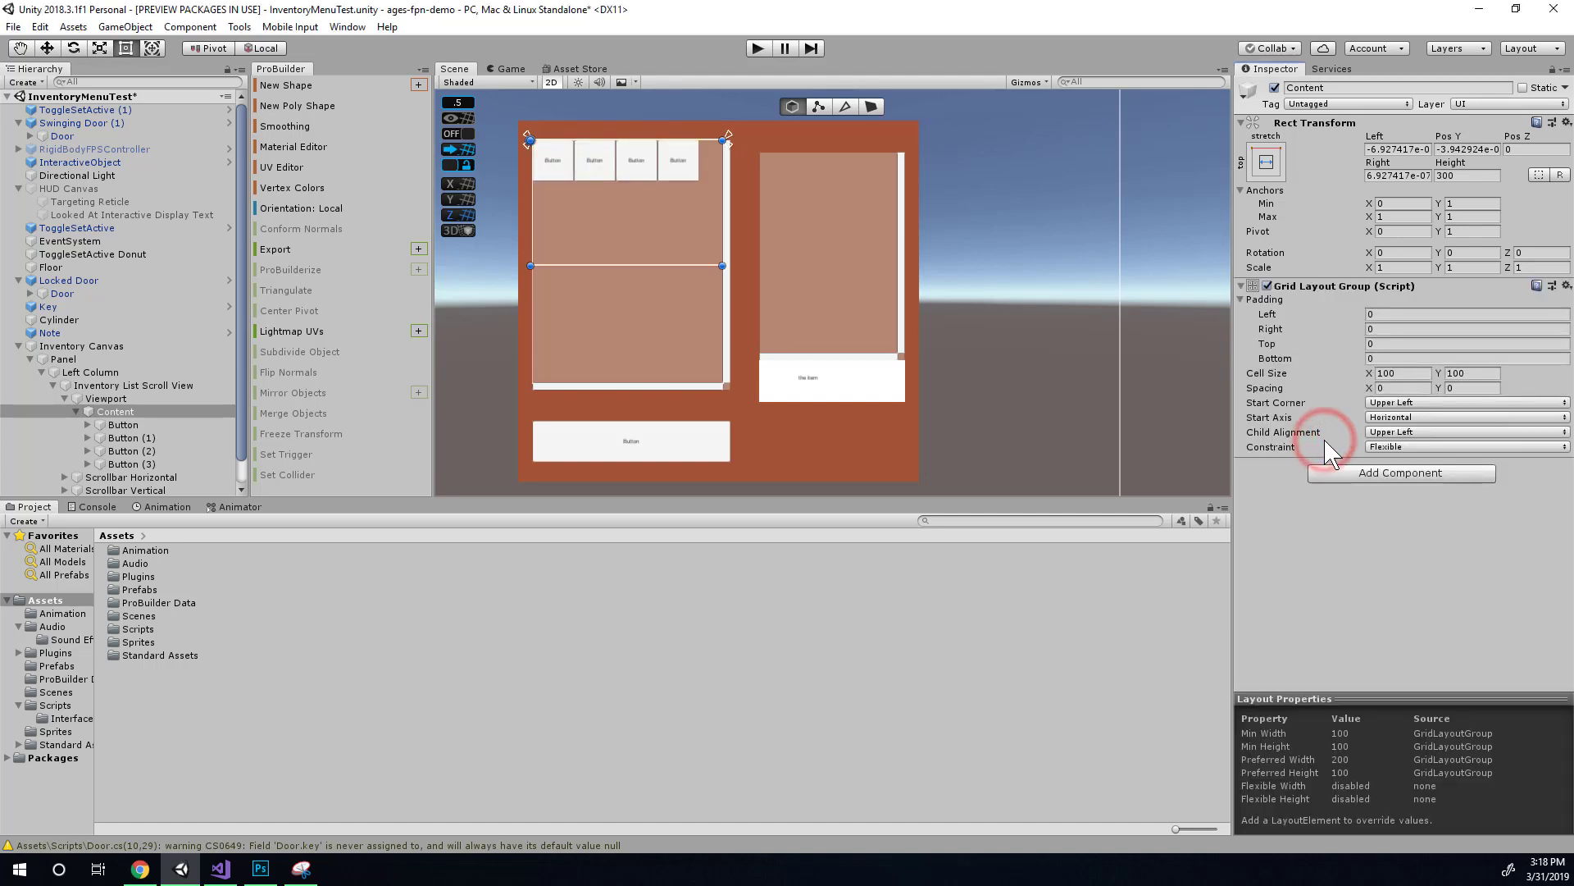
Compare the button row with the Chrome design document and duplicate Button (3) under Content in Unity
key("q")
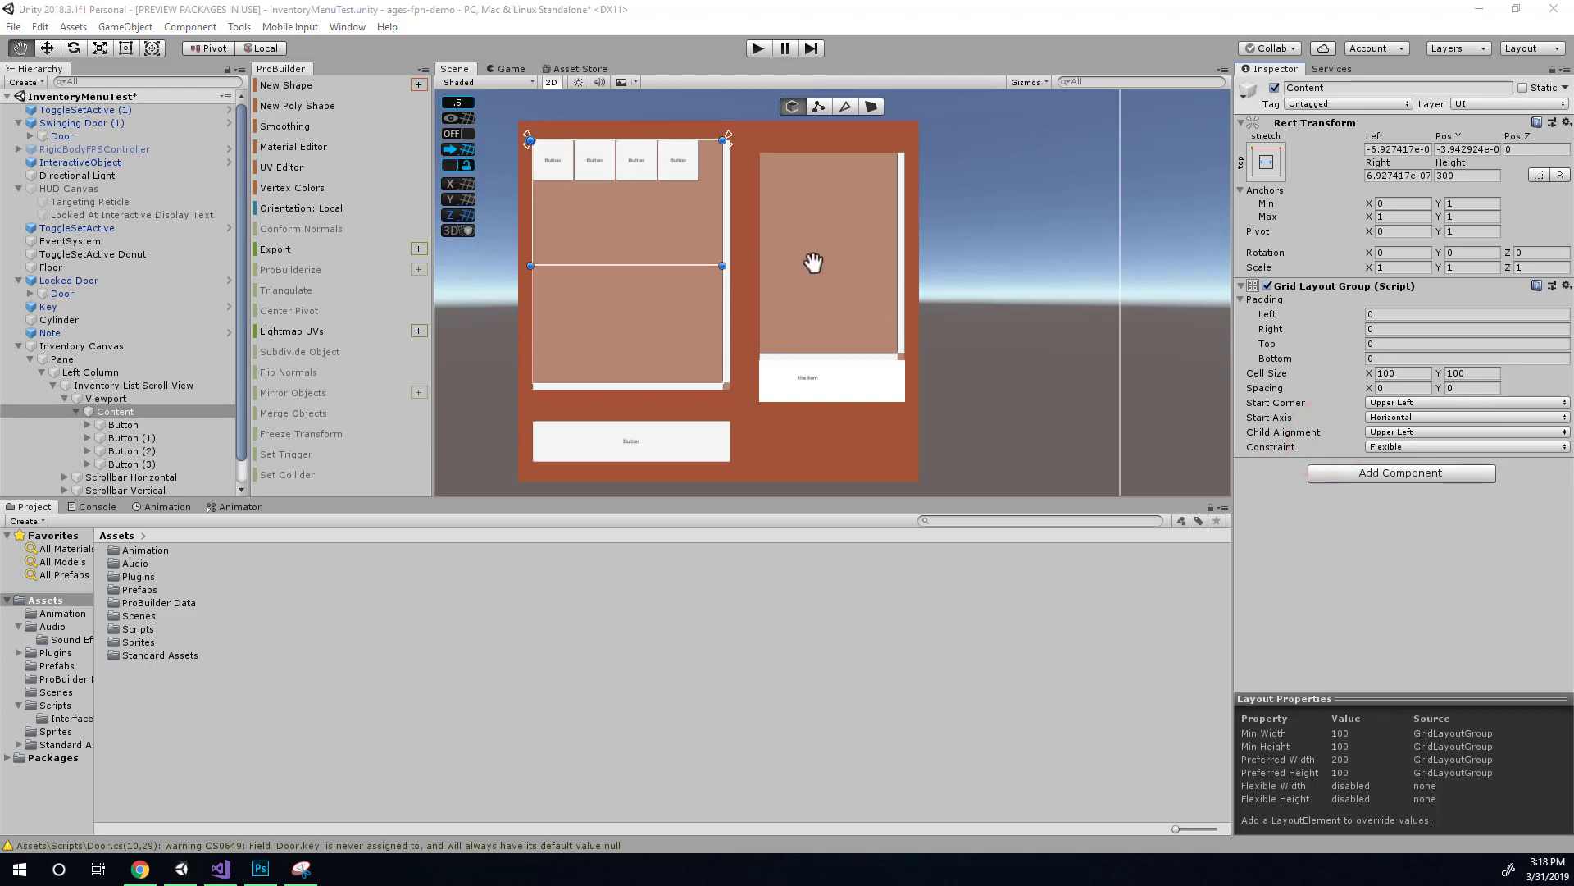
key("alt+Tab")
key("alt+Tab")
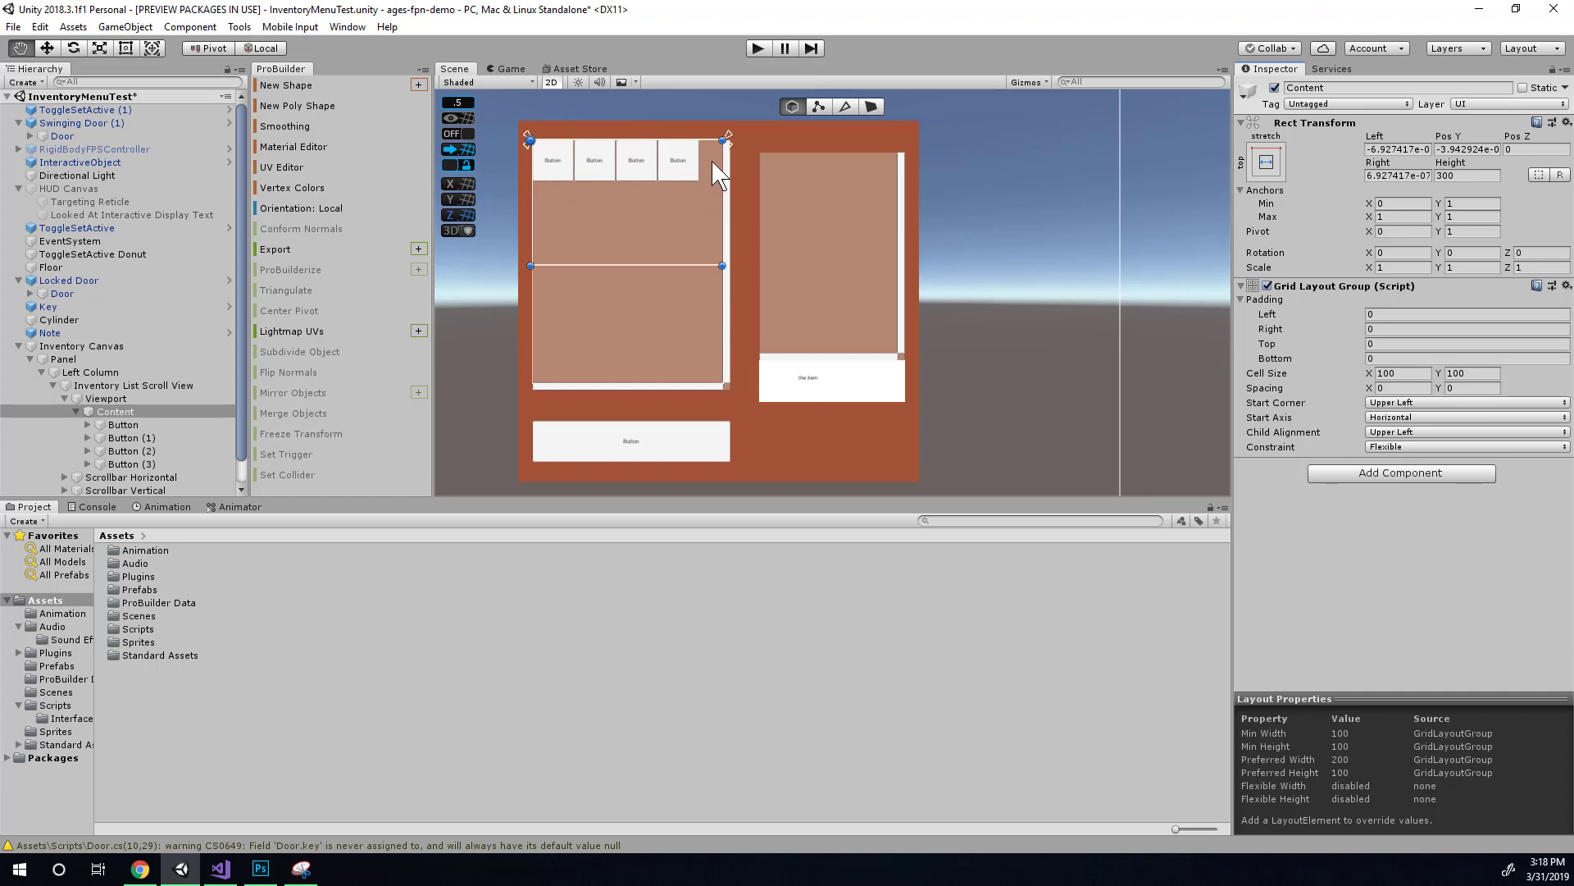
left_click(131, 465)
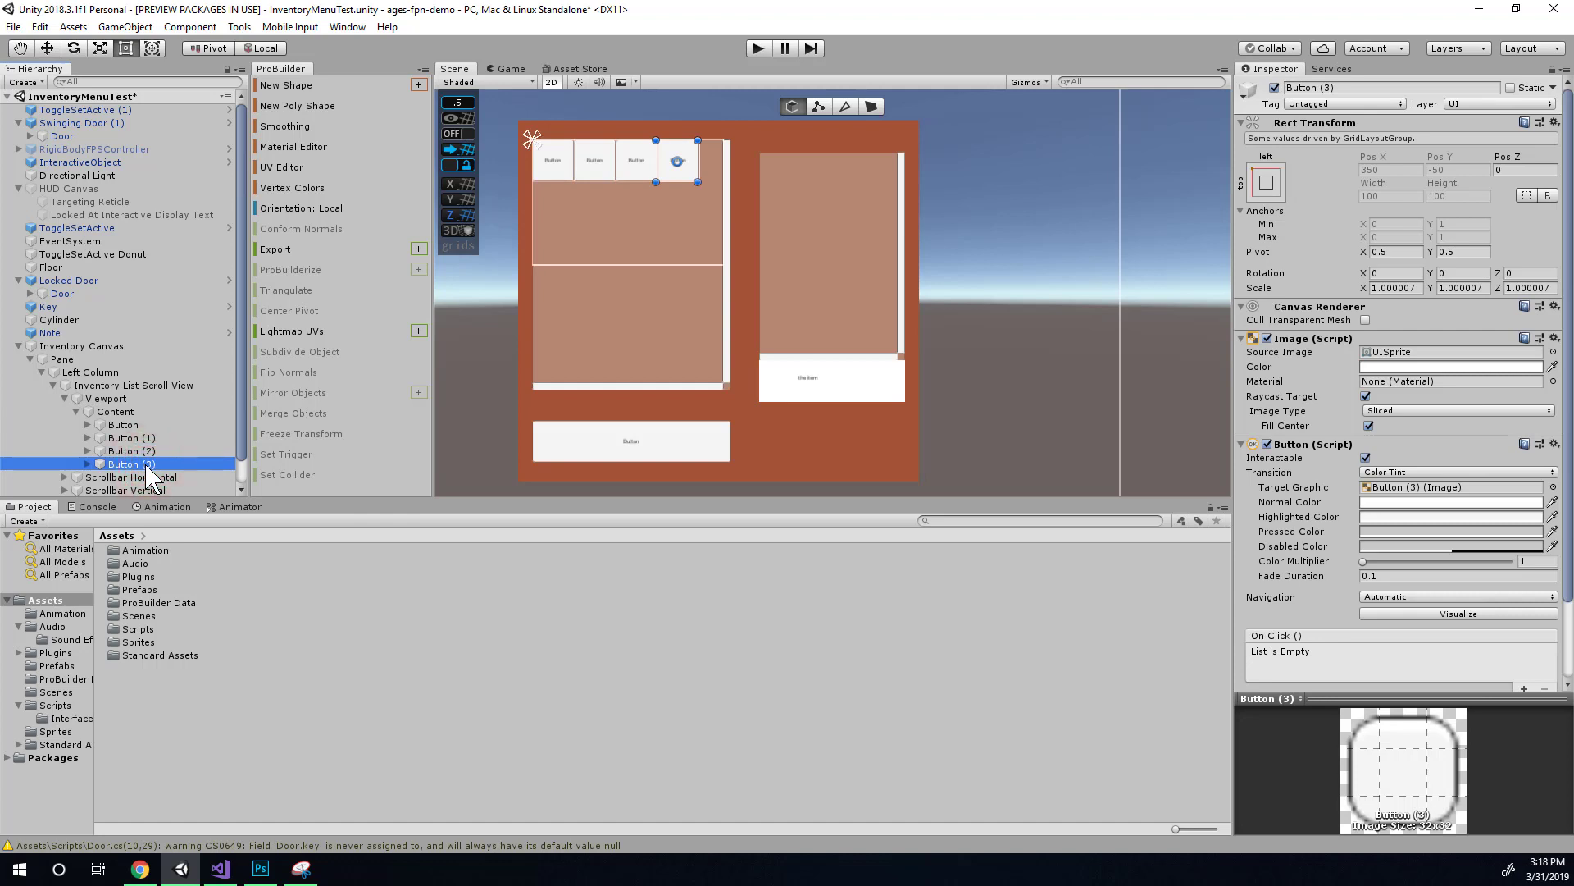
key("ctrl+d")
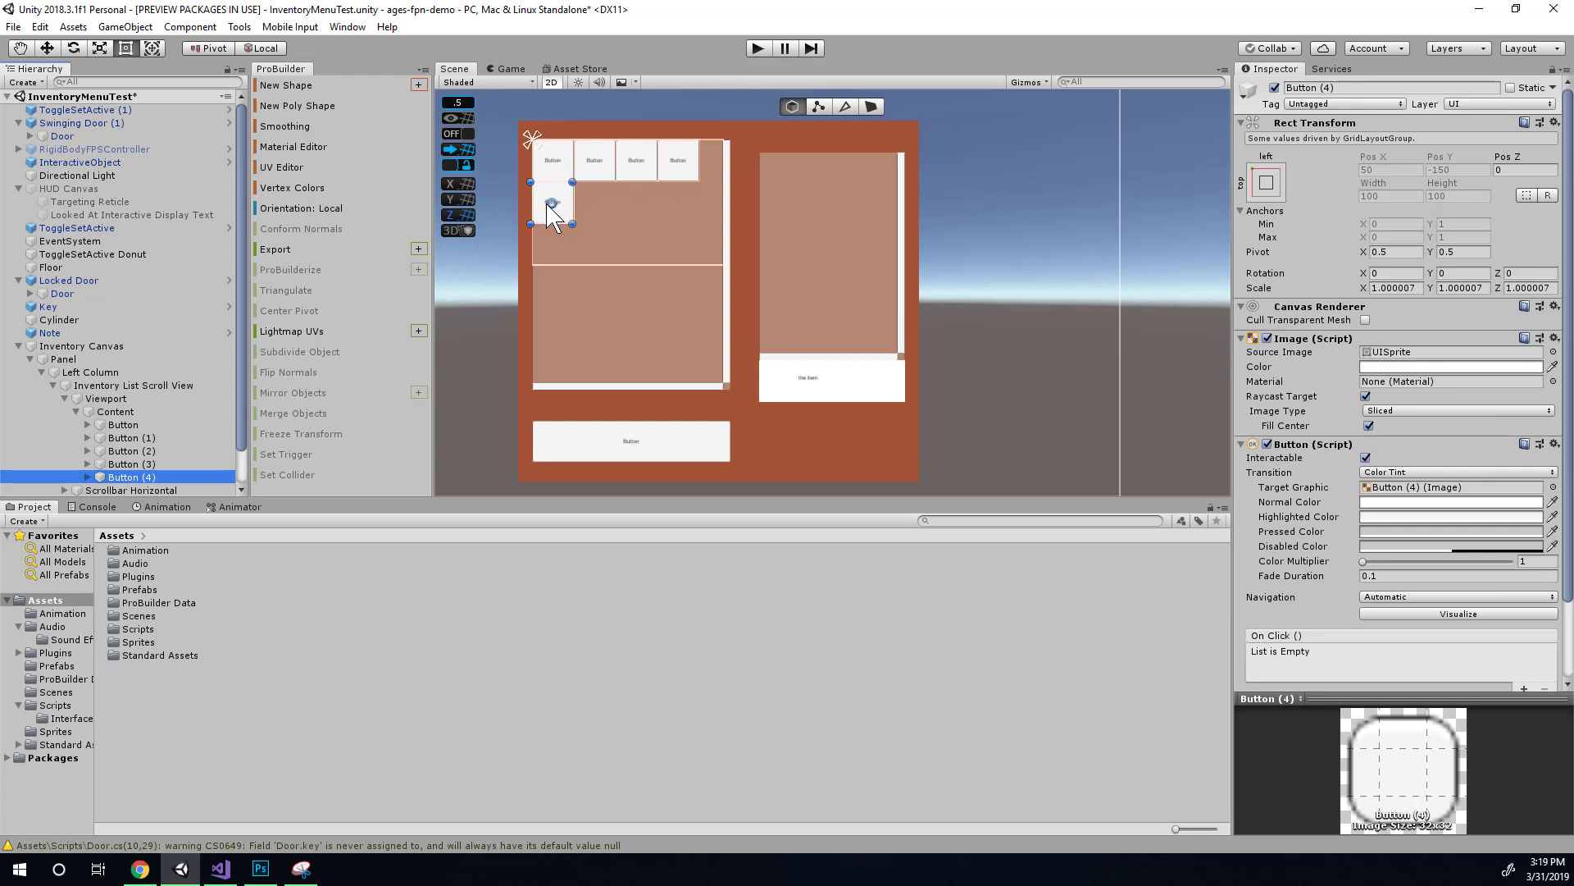
Check the gaps between items in the Chrome design document and set Content's Grid Layout Group X spacing to 25 in Unity
left_click(115, 412)
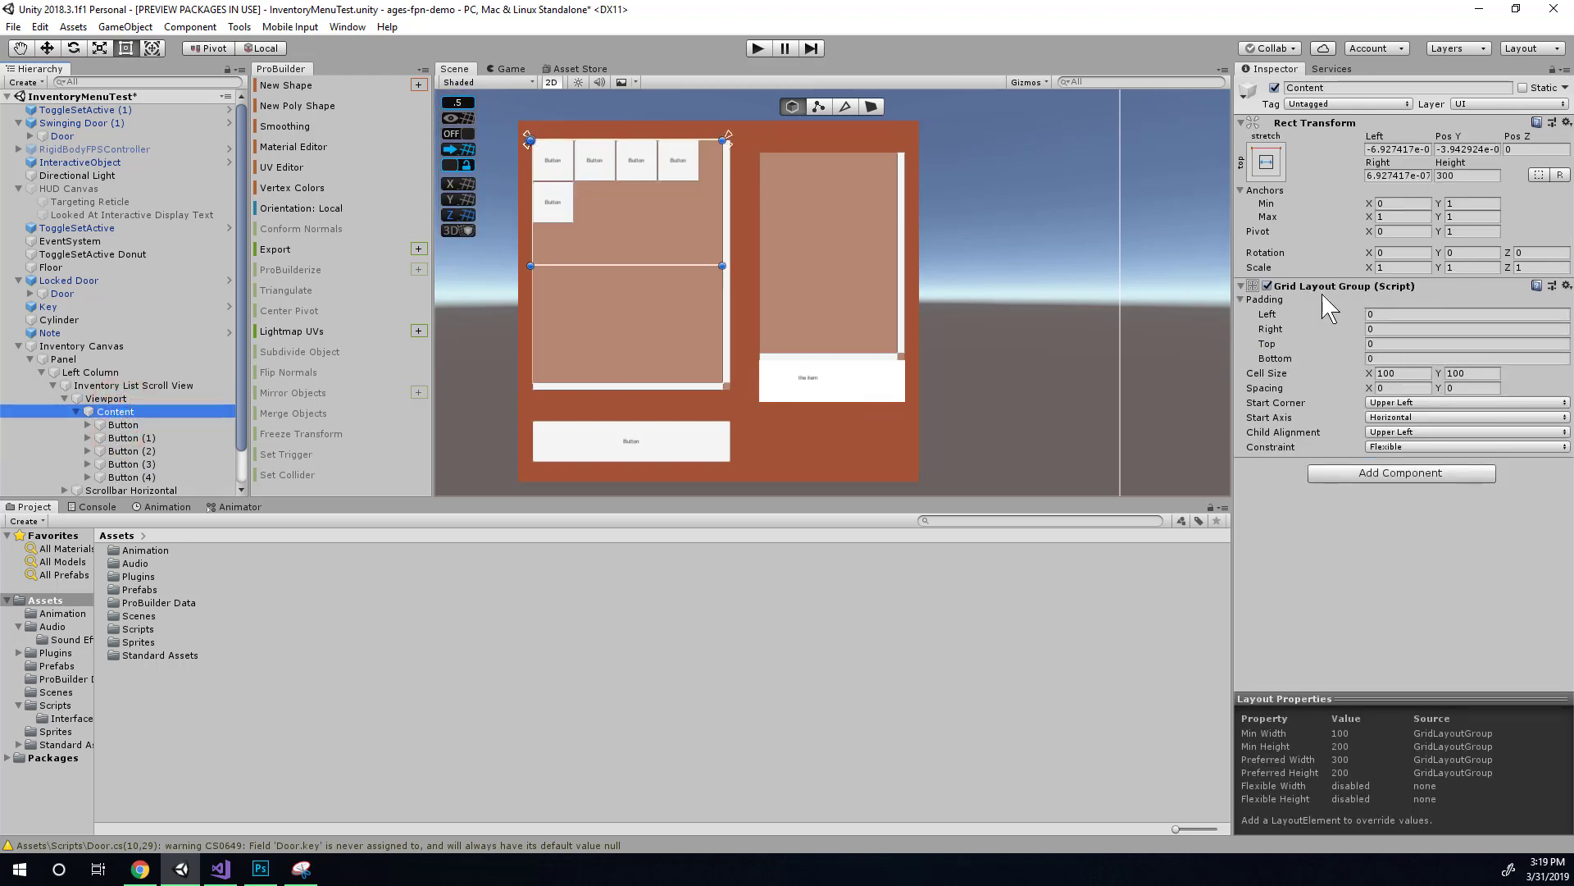
left_click(1406, 373)
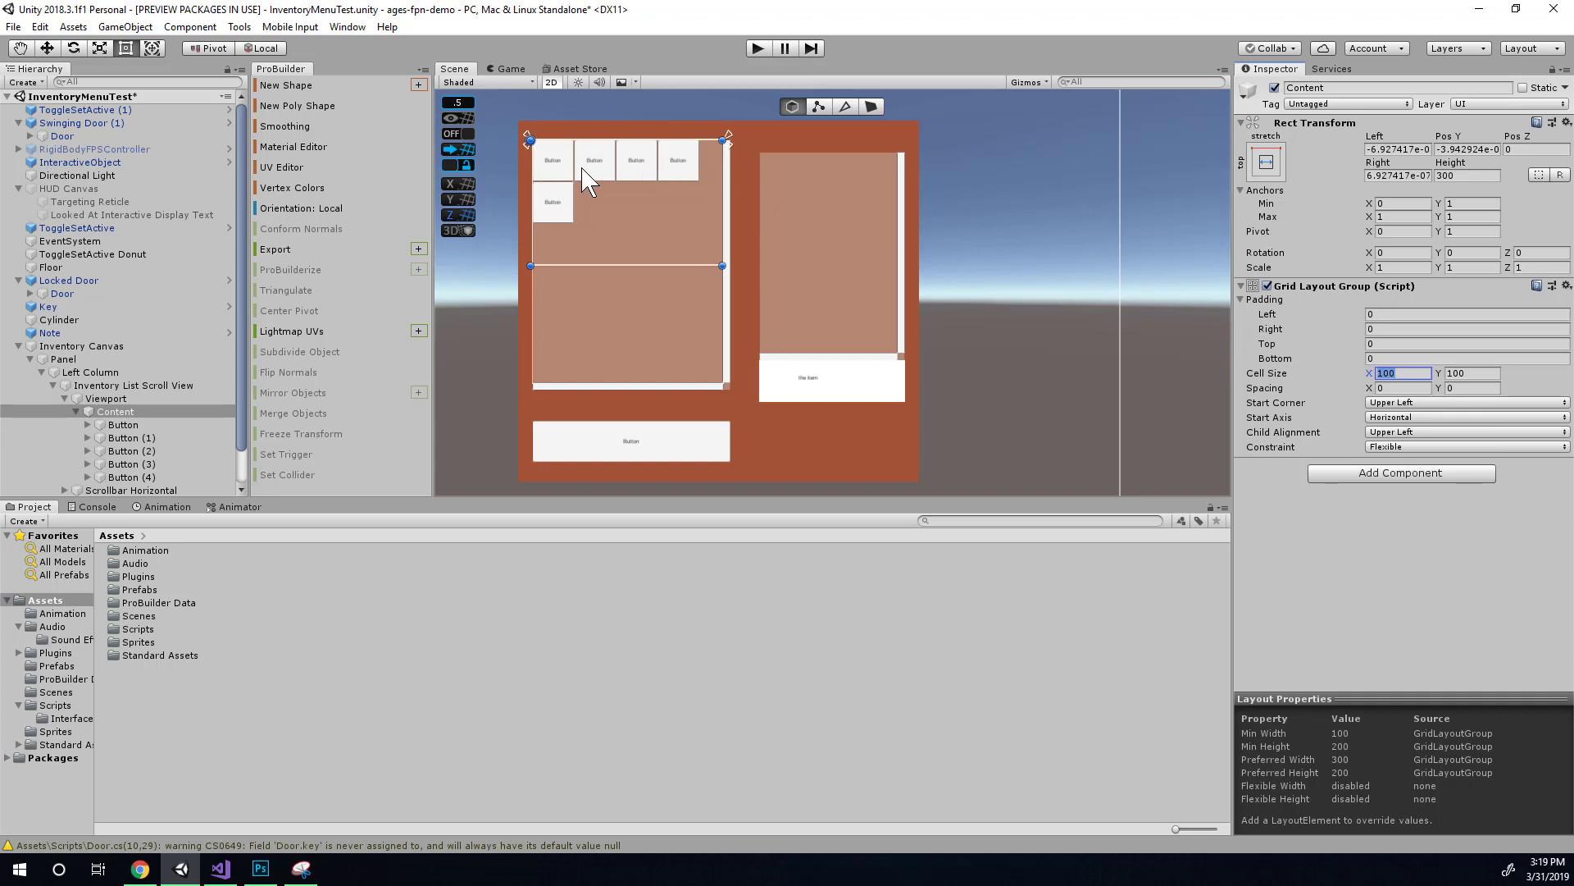
key("alt+Tab")
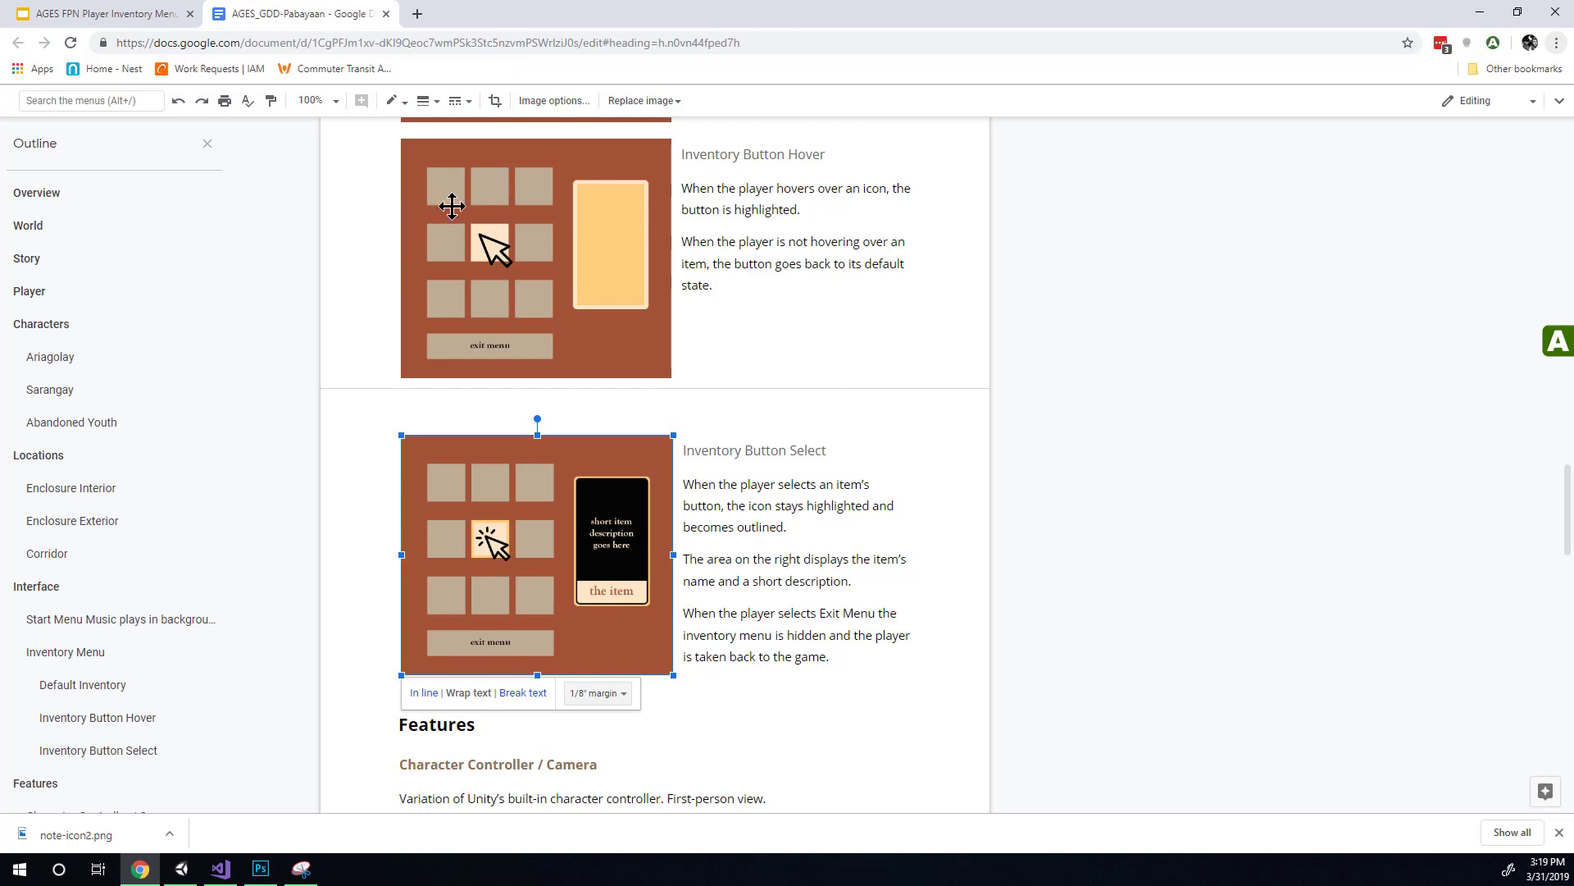
key("alt+Tab")
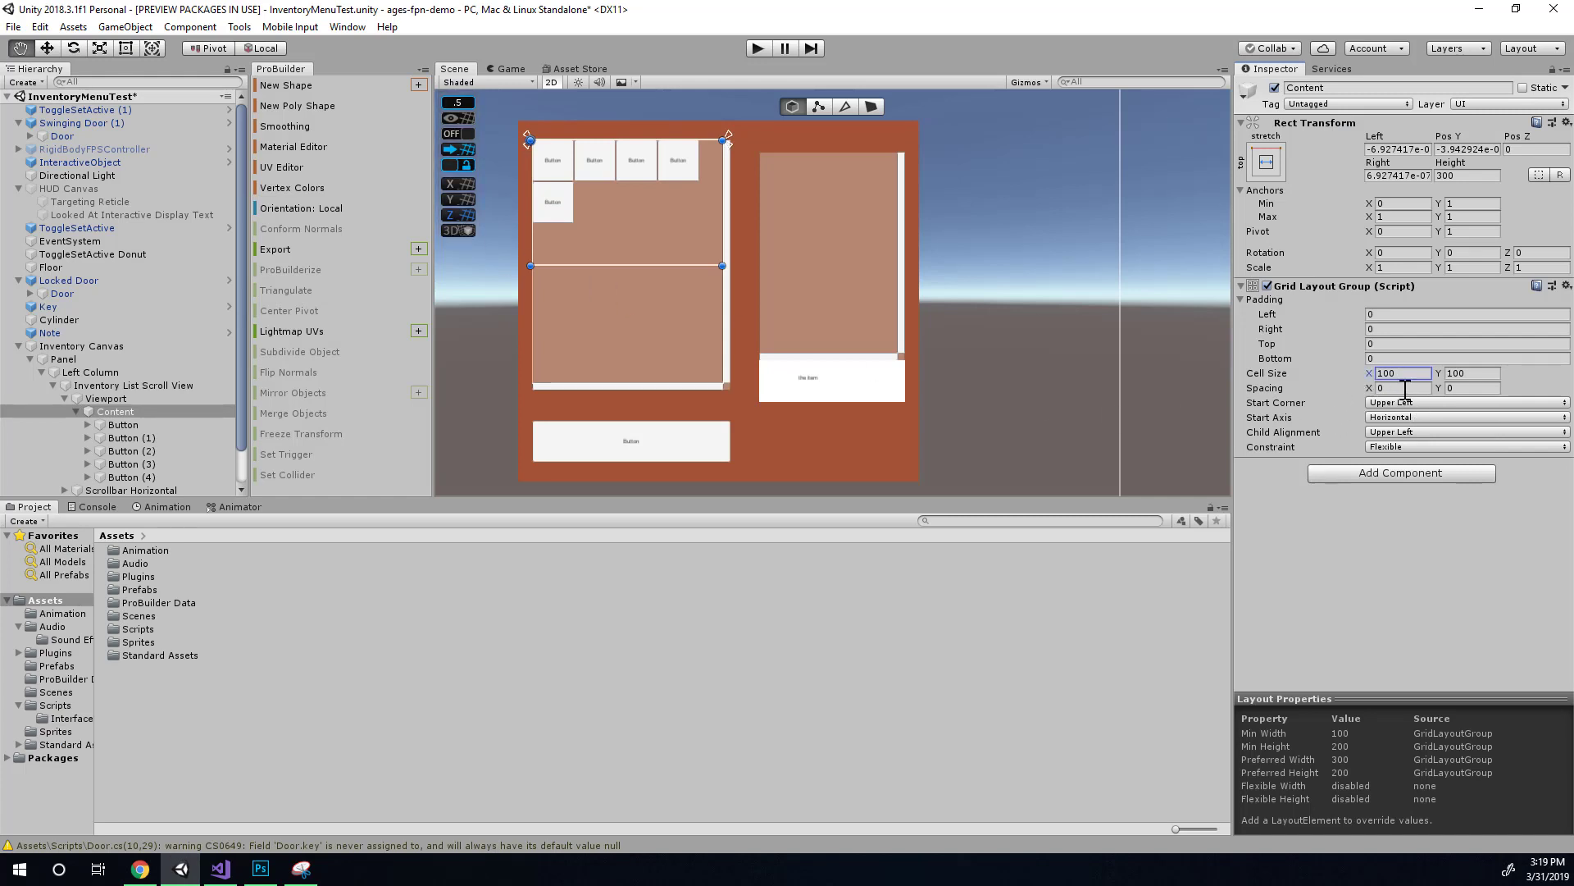
left_click(1402, 387)
left_click(1472, 389)
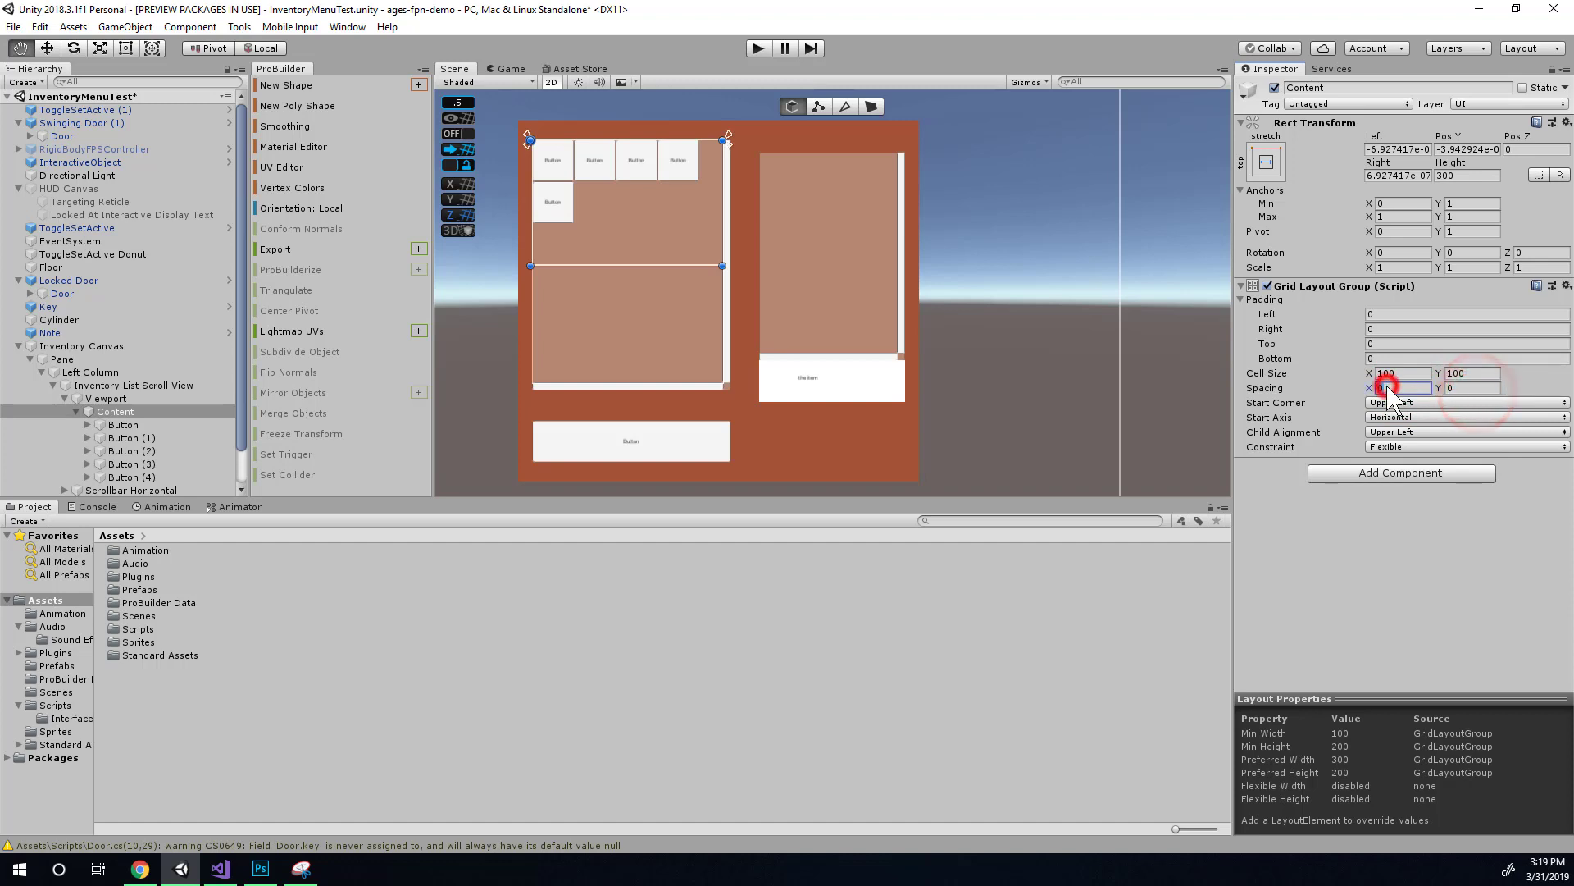
left_click(1388, 388)
type("25")
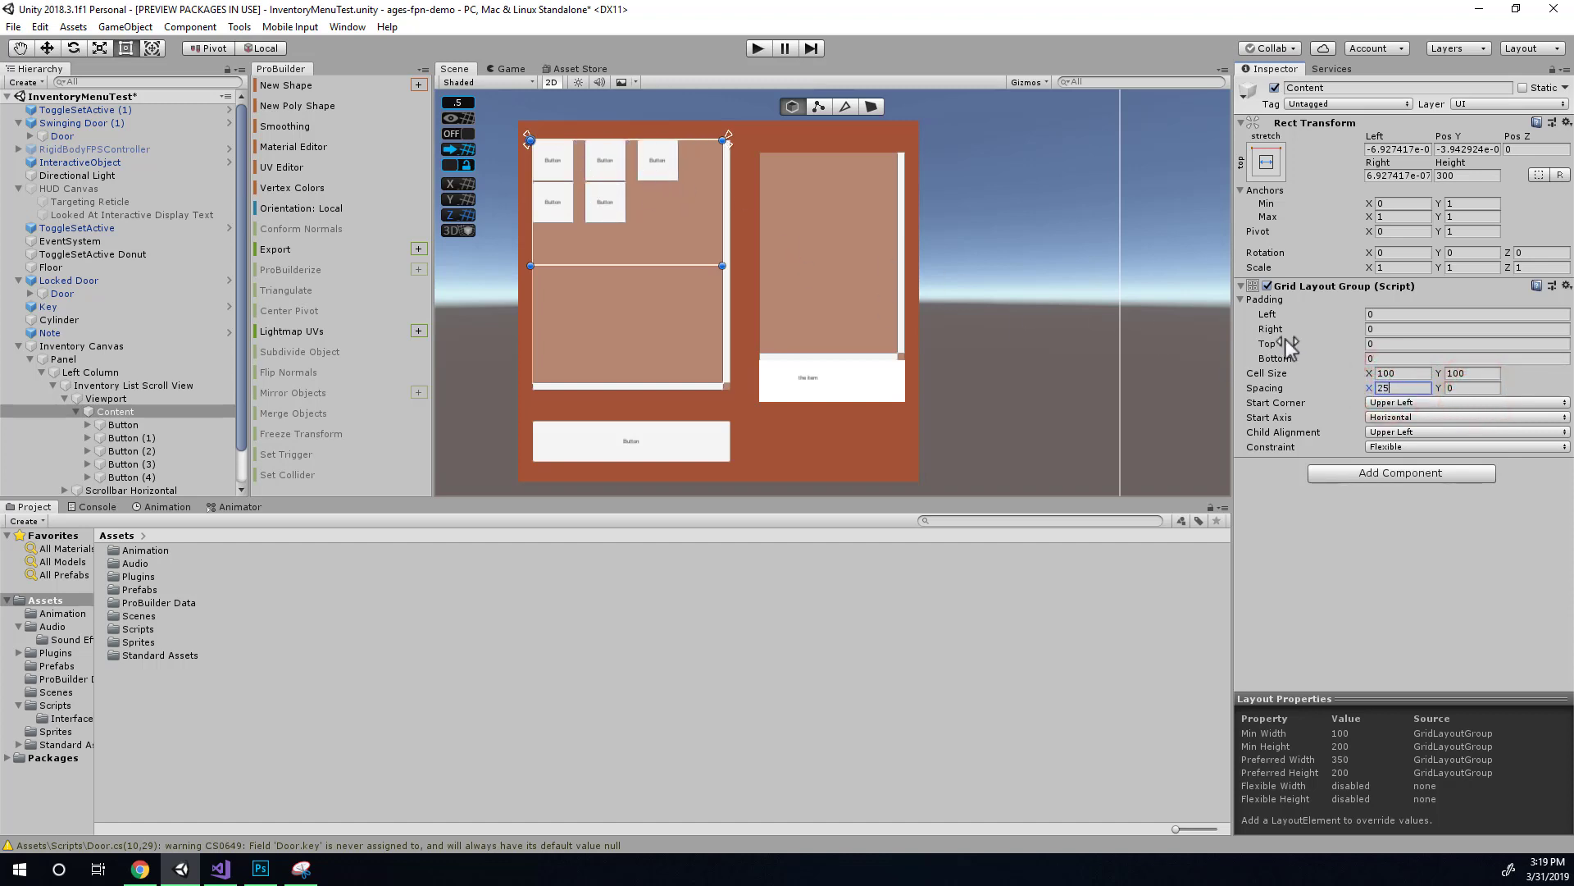
Try a Y spacing of 100 in Content's Grid Layout Group and reduce it to 50
left_click(1464, 387)
type("100")
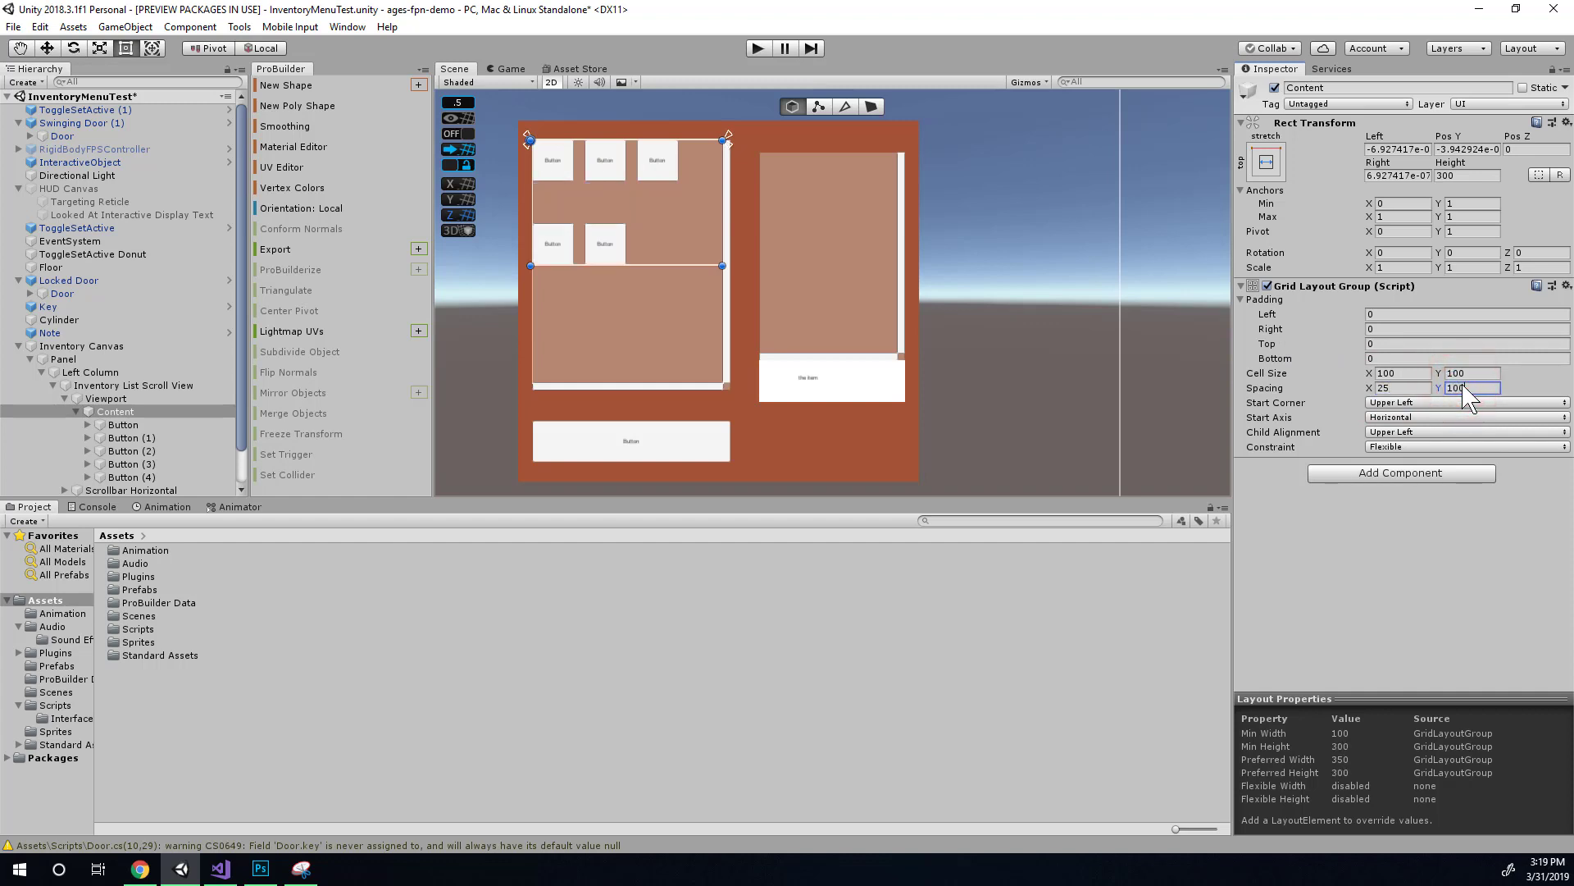
key("BackSpace")
key("BackSpace")
key("BackSpace")
type("50")
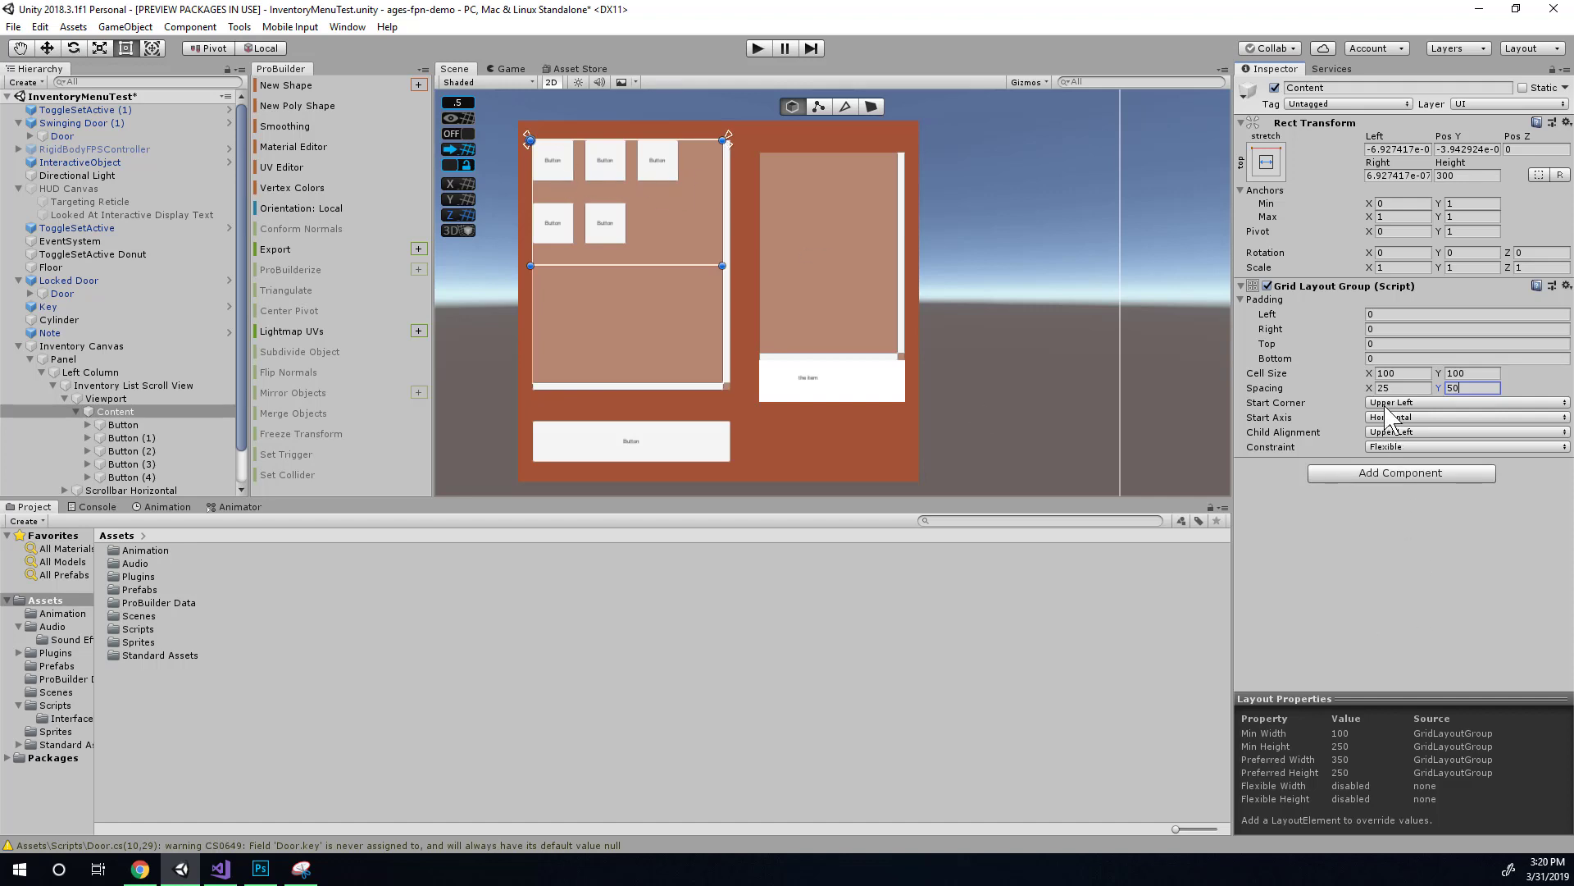
Compare the button grid with the Chrome mockups and preview the menu in Unity's Game view
key("alt+Tab")
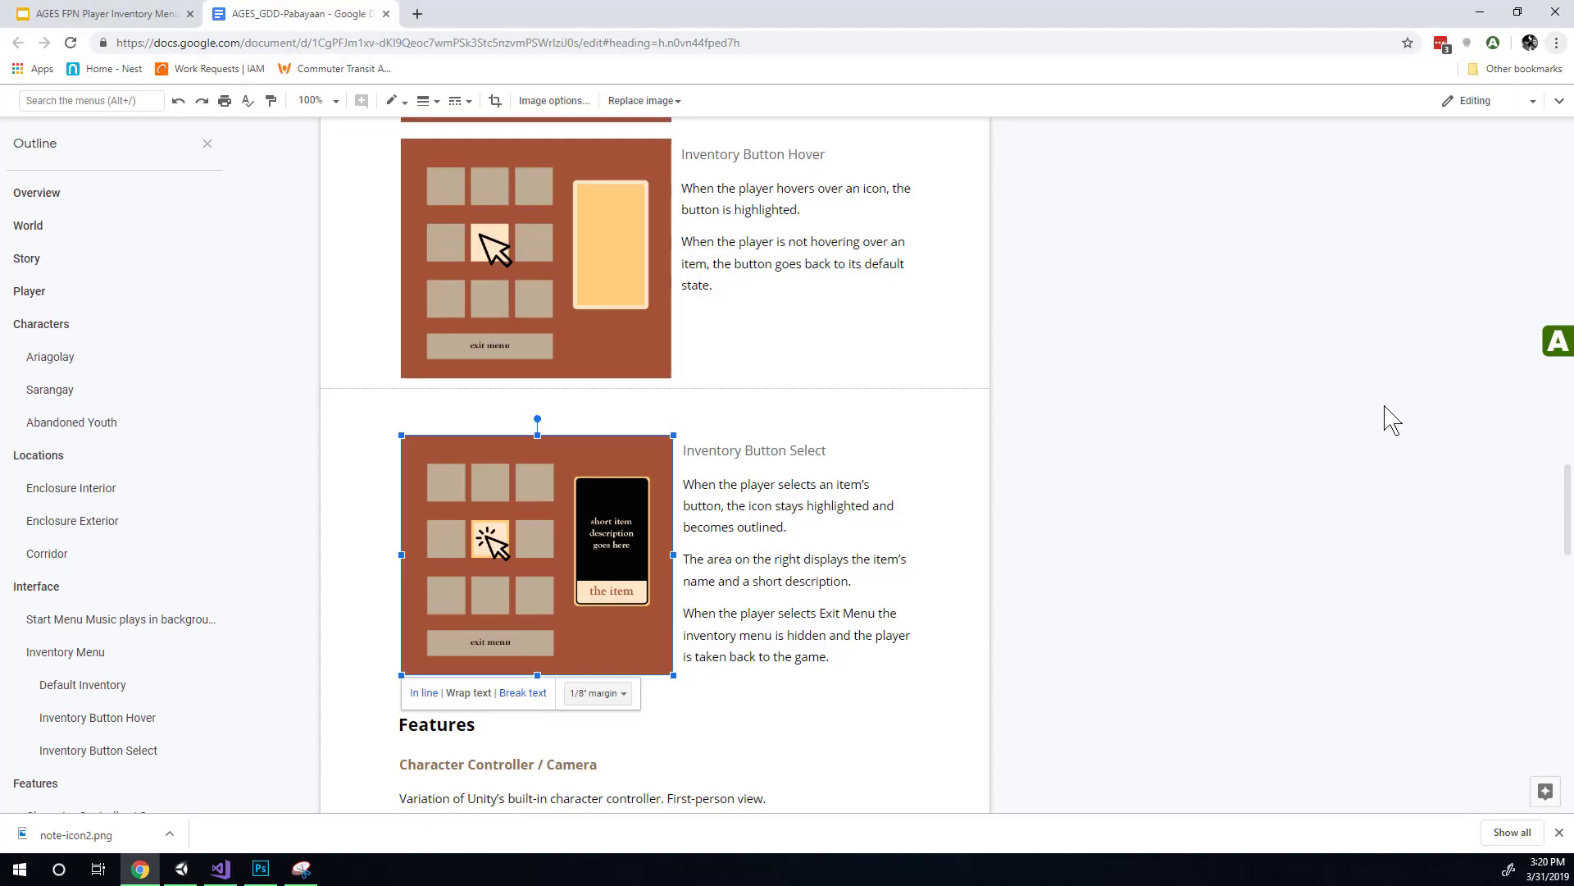
key("alt+Tab")
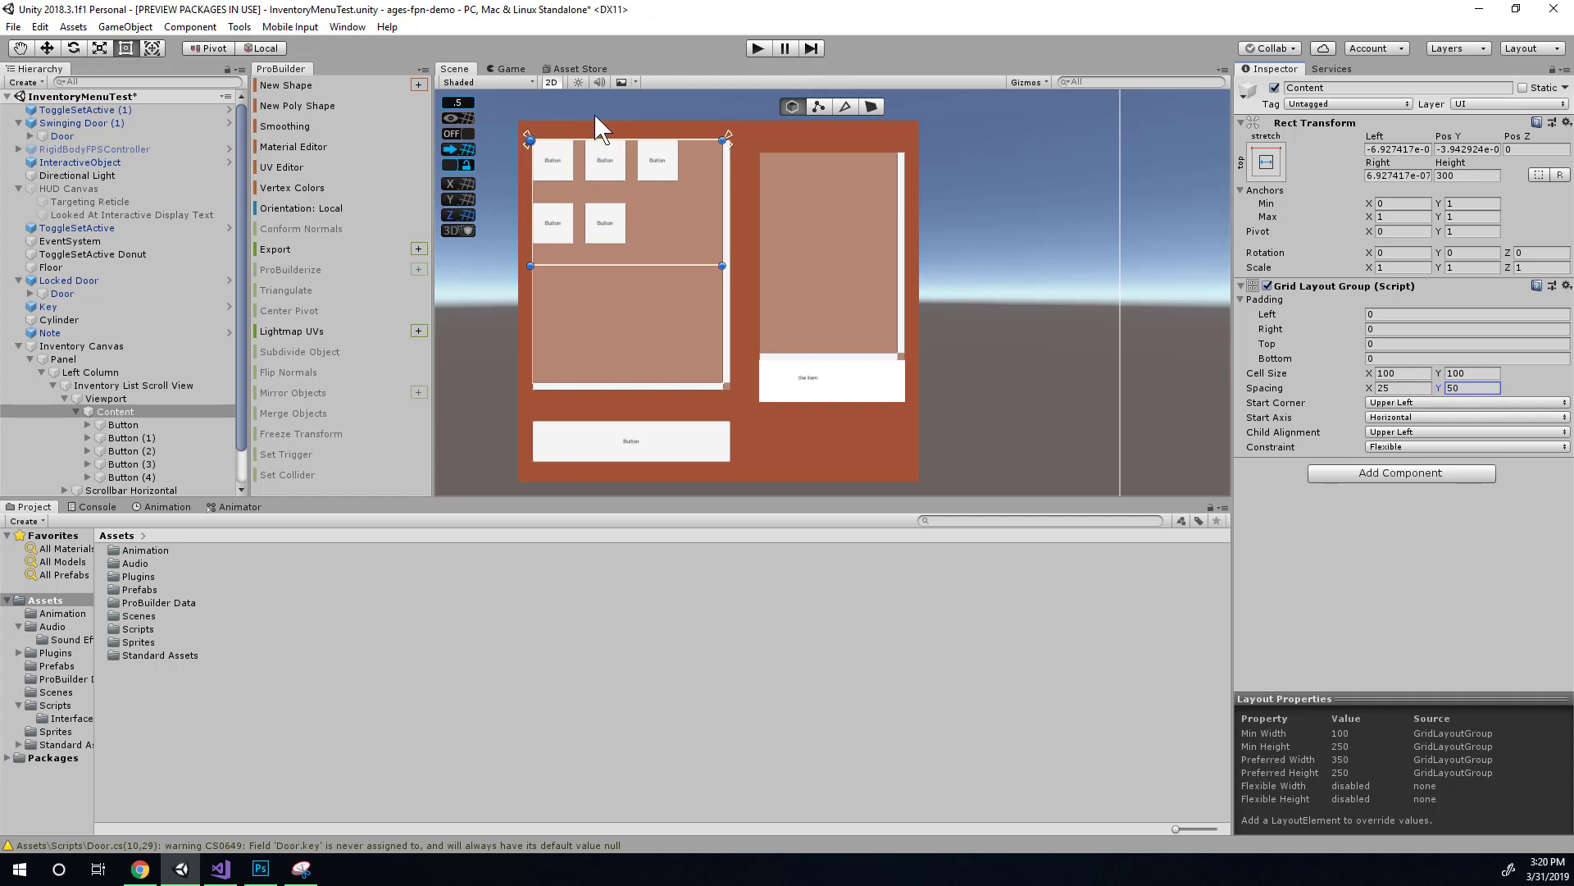
left_click(510, 68)
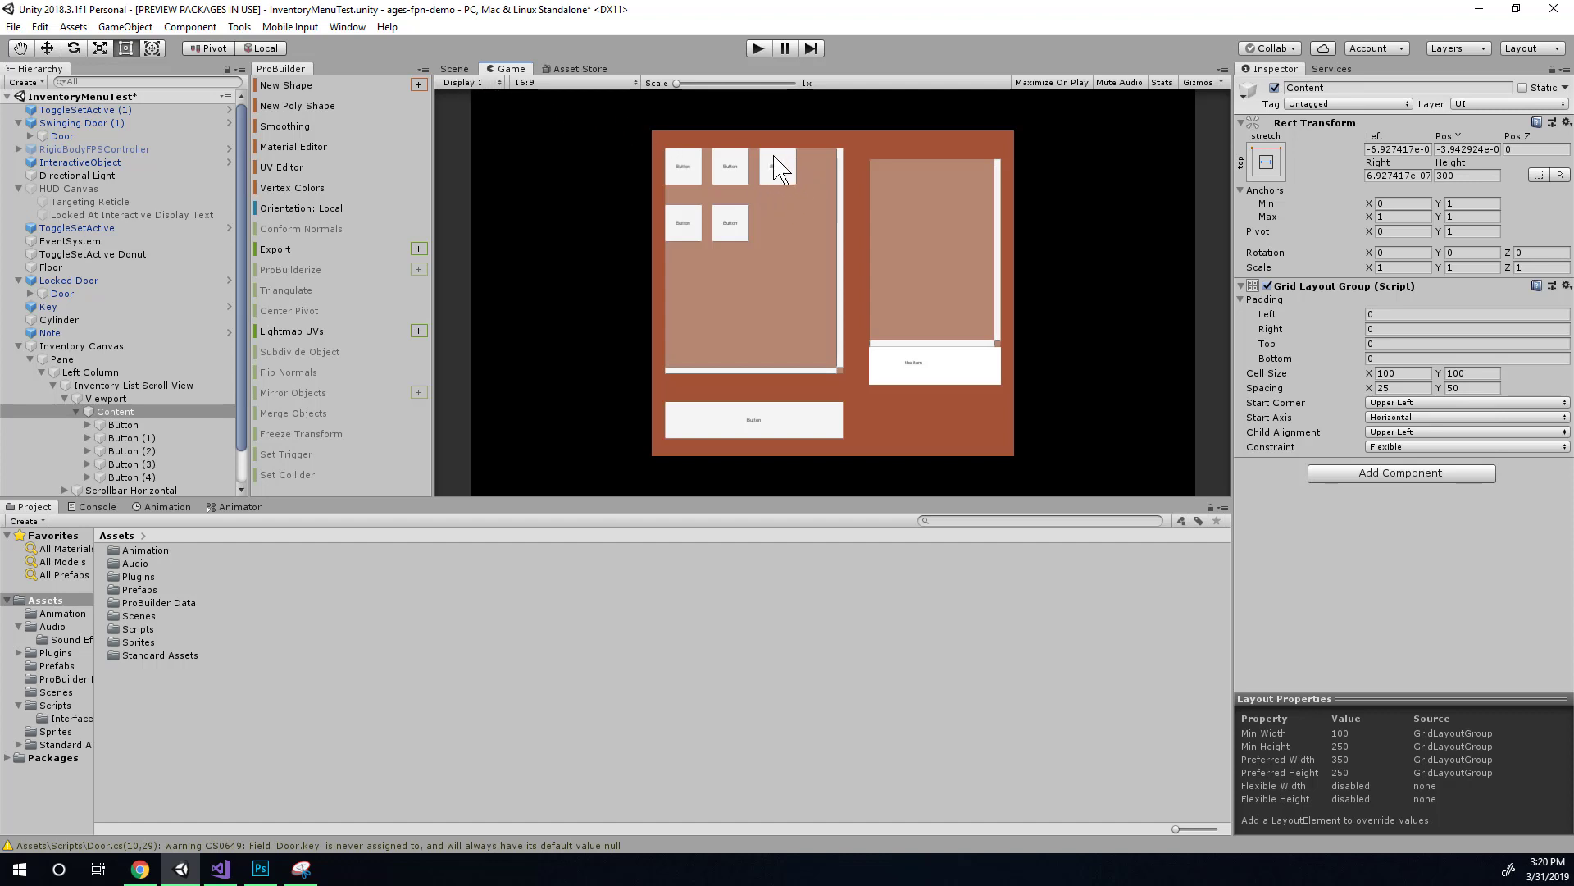
left_click(454, 69)
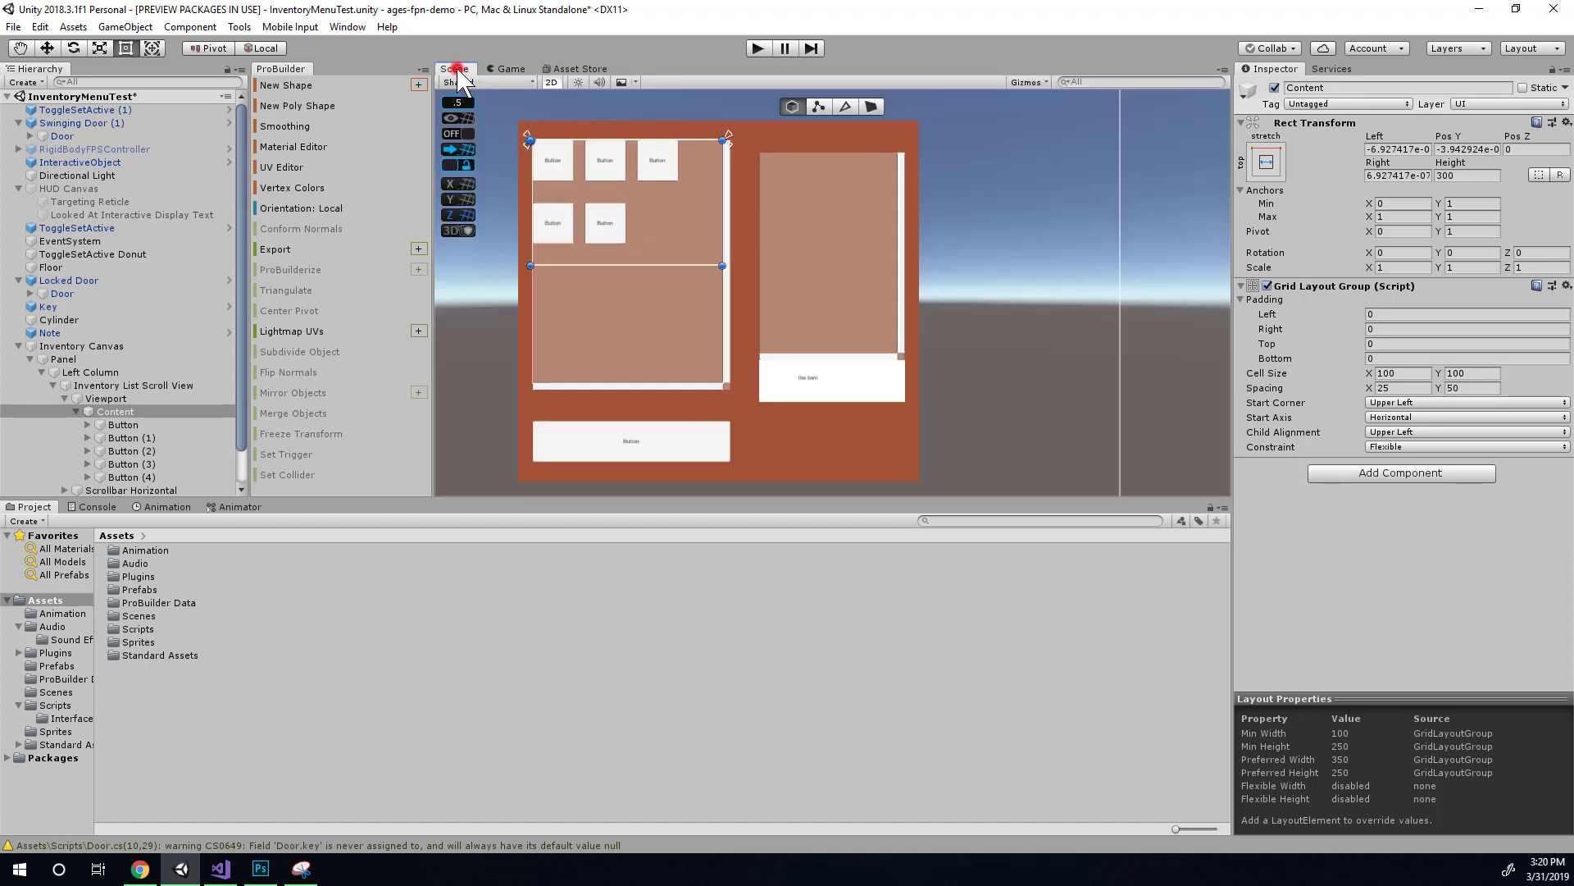
left_click(507, 69)
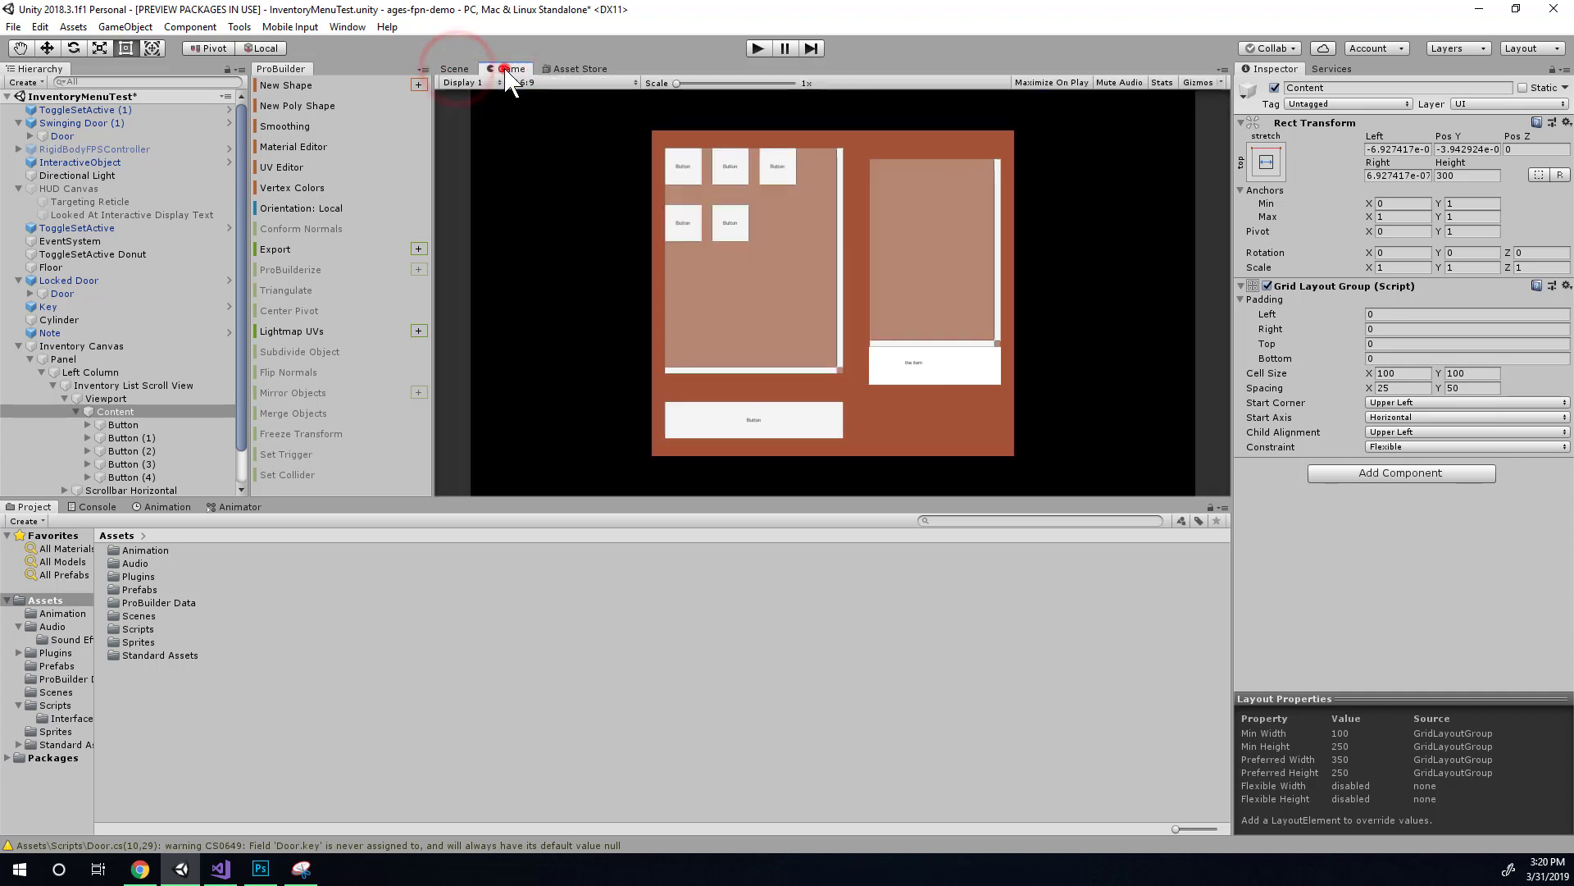
Set the cell size of Content's Grid Layout Group to 125 by 125
left_click(1404, 374)
type("125")
key("Tab")
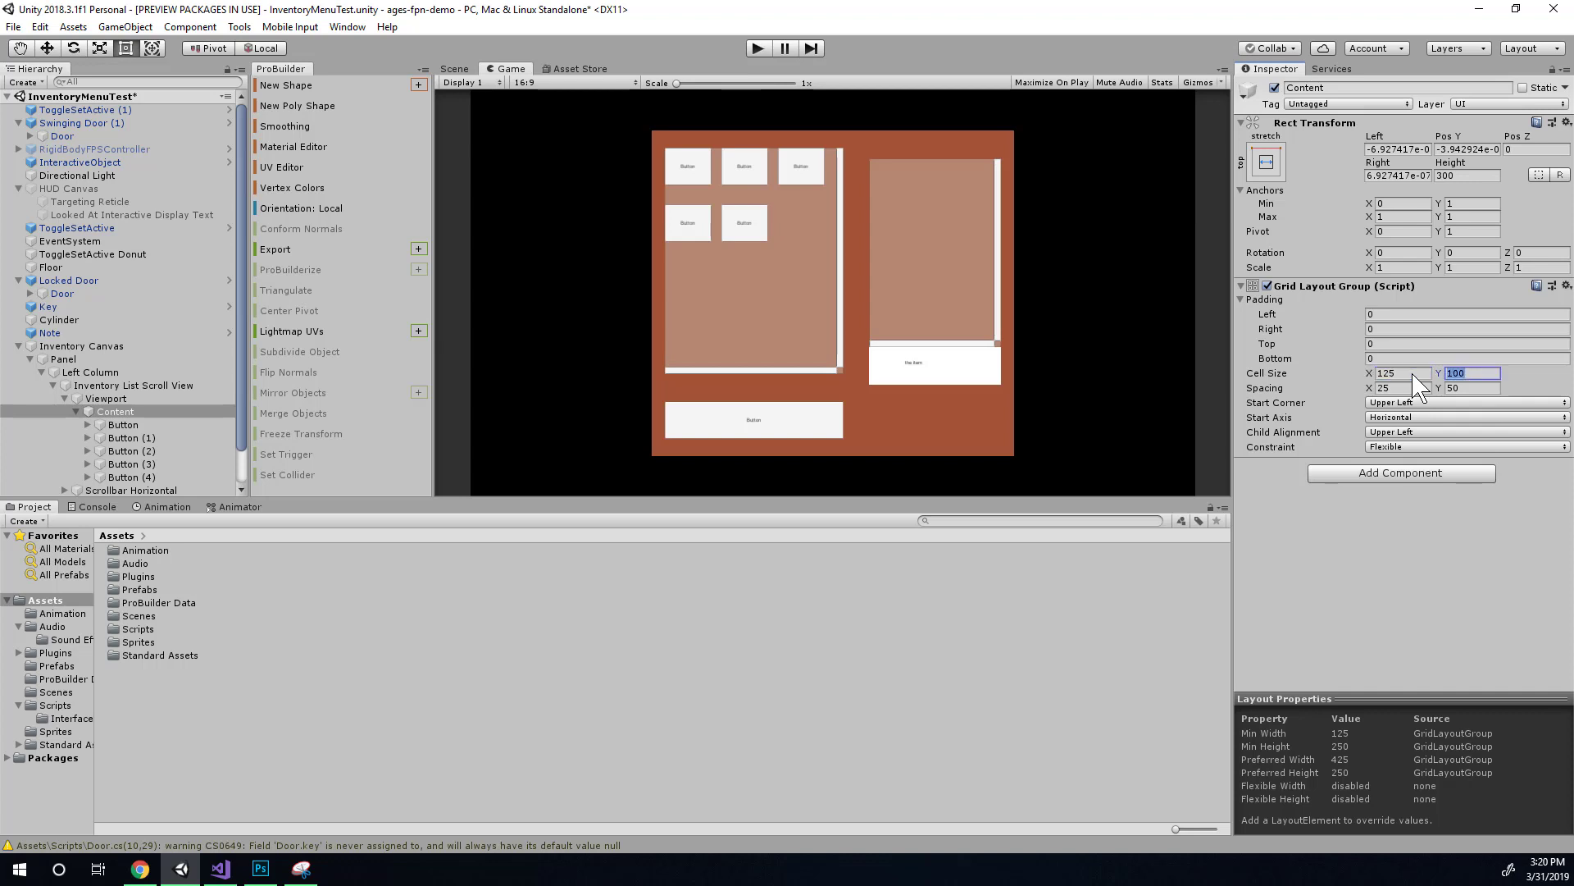
type("125")
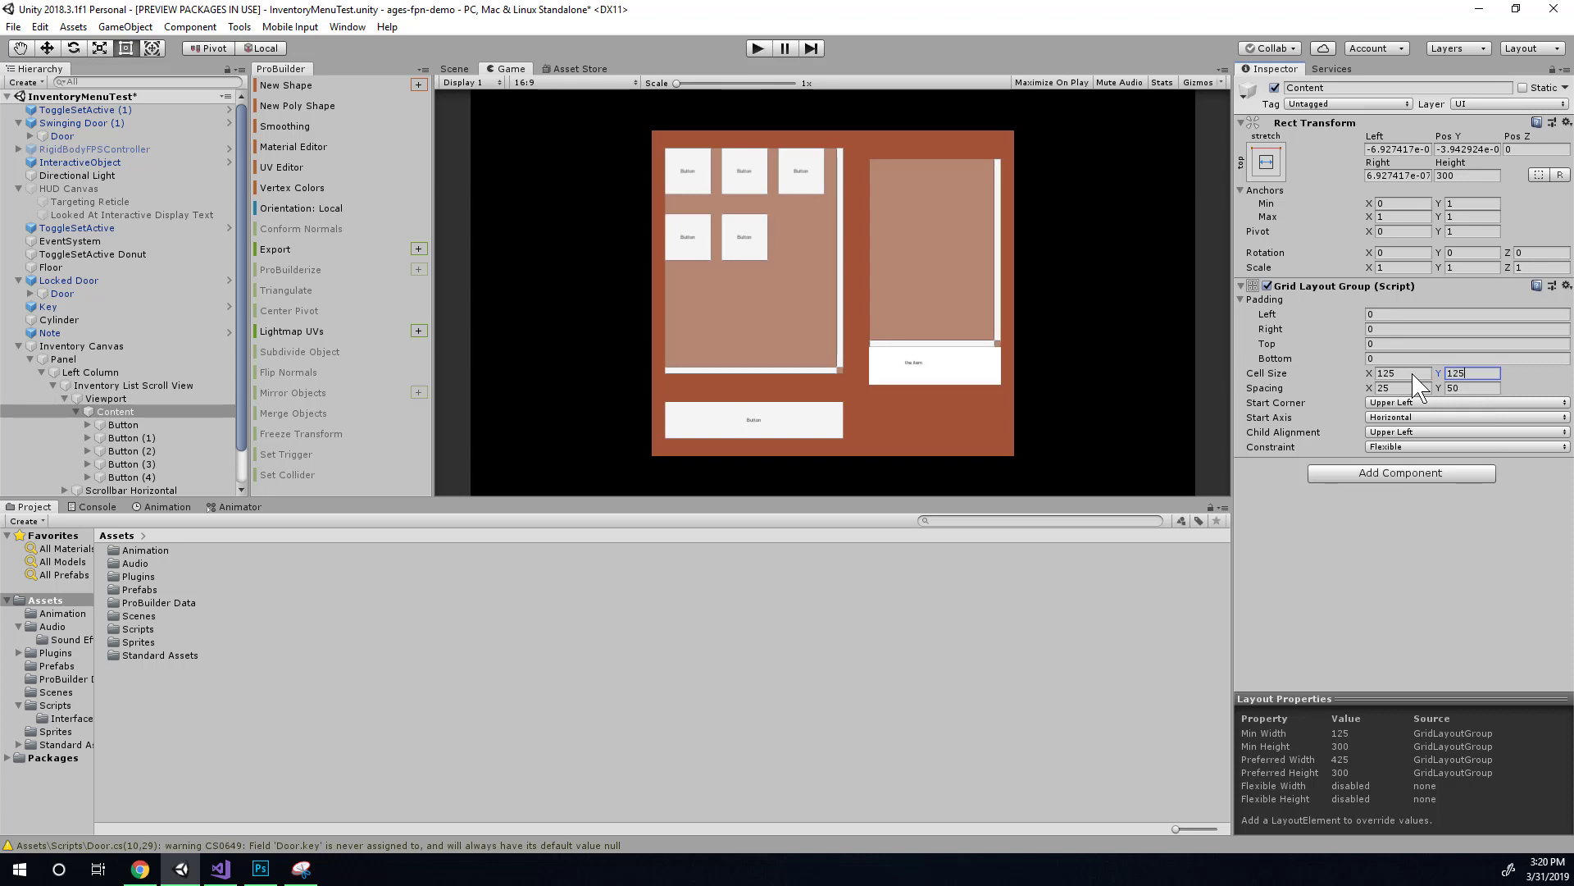
Duplicate Button (4) under Content seven times to fill the inventory grid with more item buttons
left_click(143, 464)
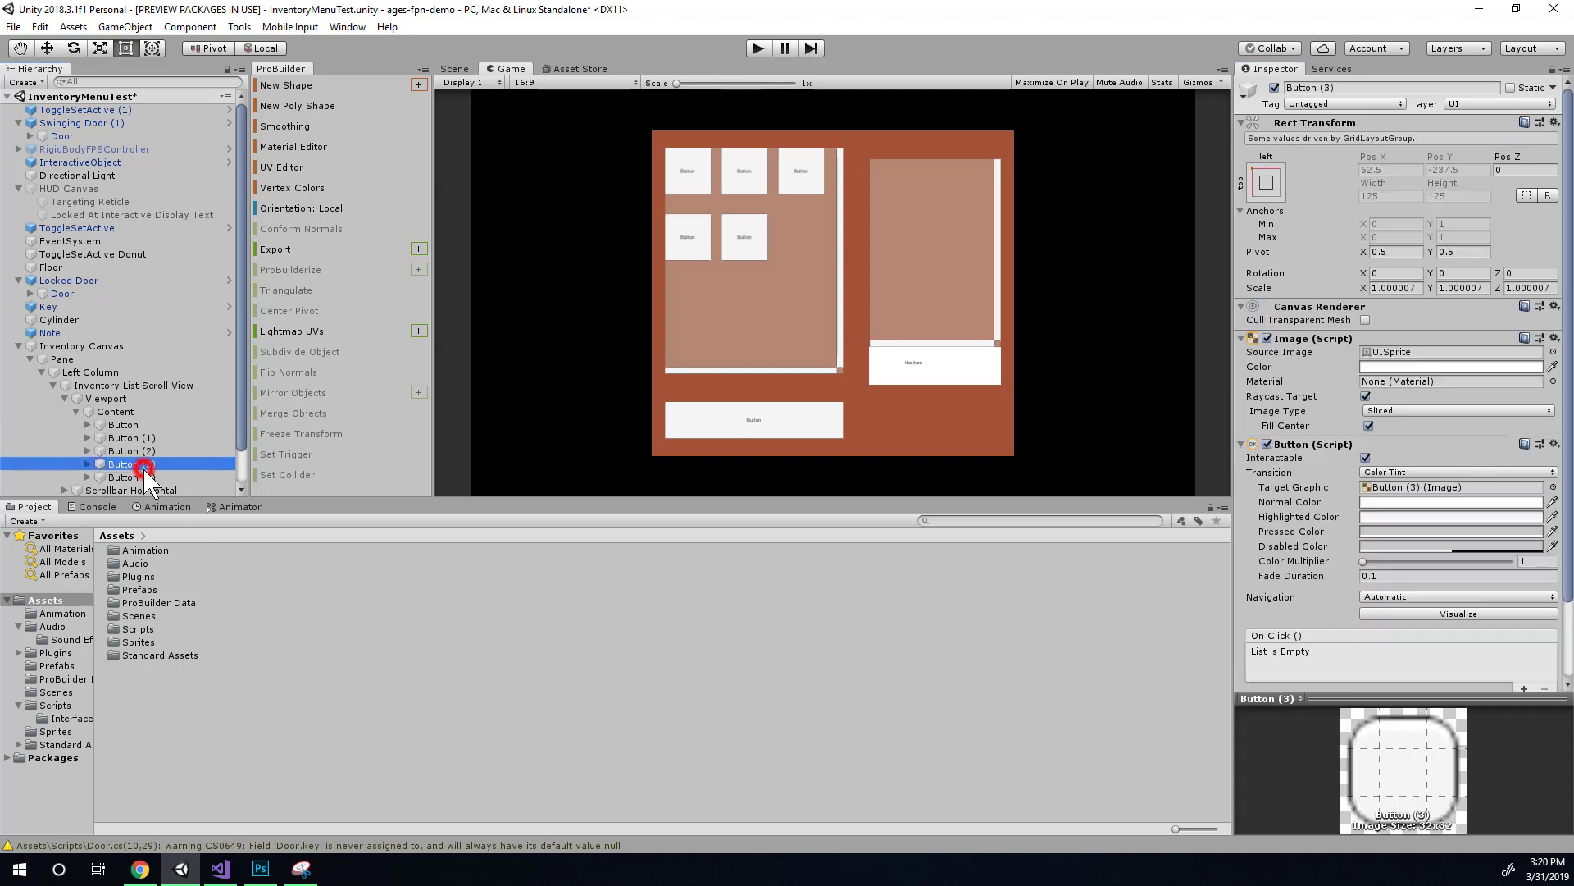
left_click(146, 477)
scroll(150, 484, "down", 2)
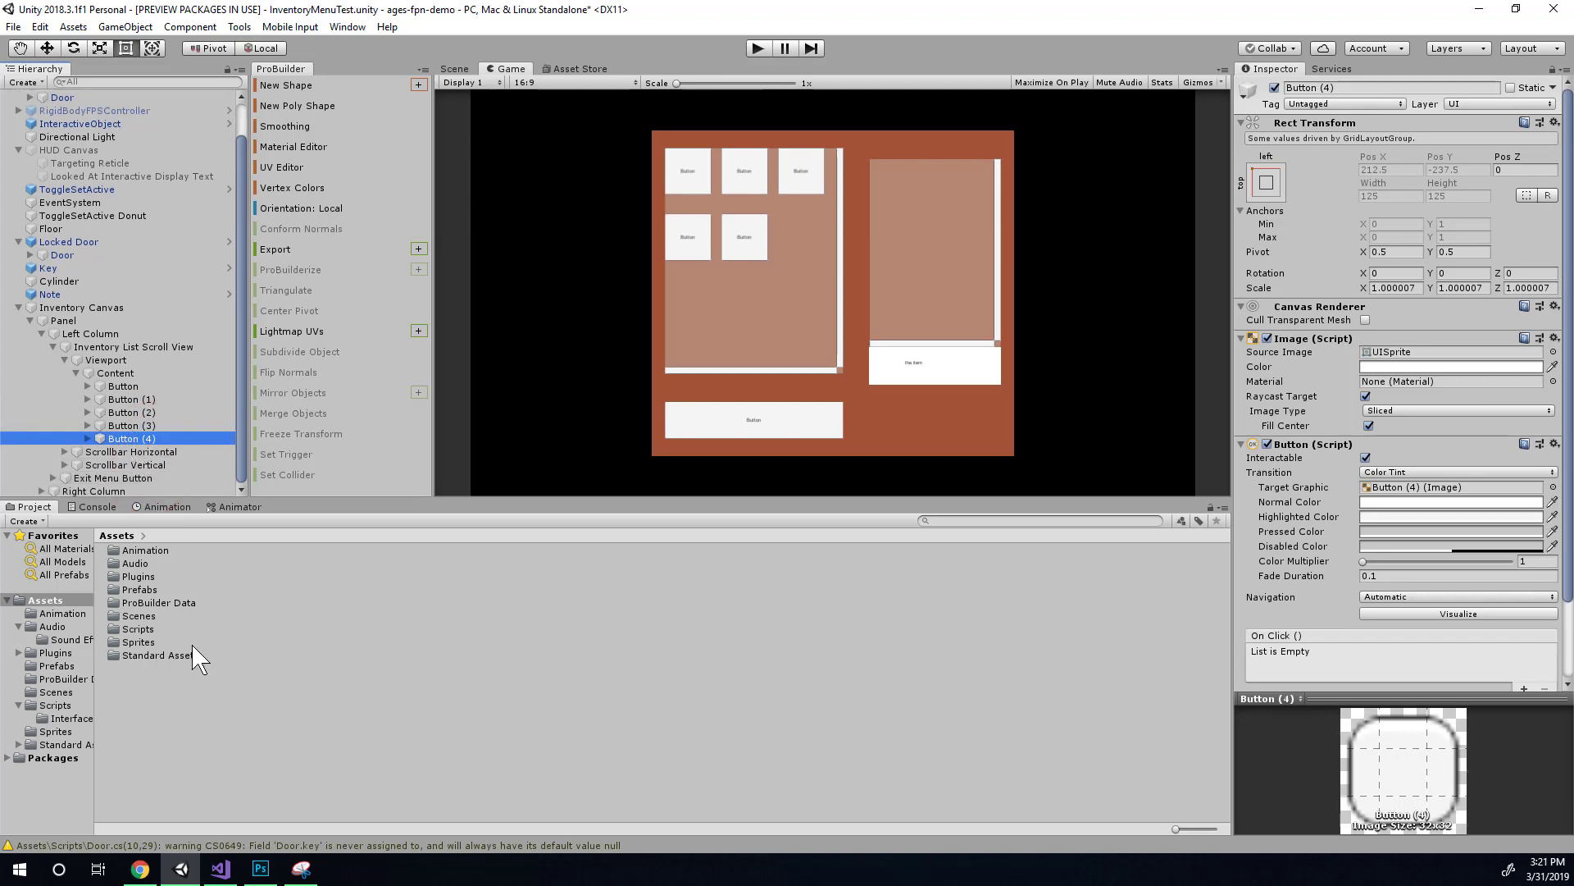
key("ctrl+d")
key("ctrl+d")
key("ctrl+d")
key("ctrl+d")
key("ctrl+d")
key("ctrl+d")
key("ctrl+d")
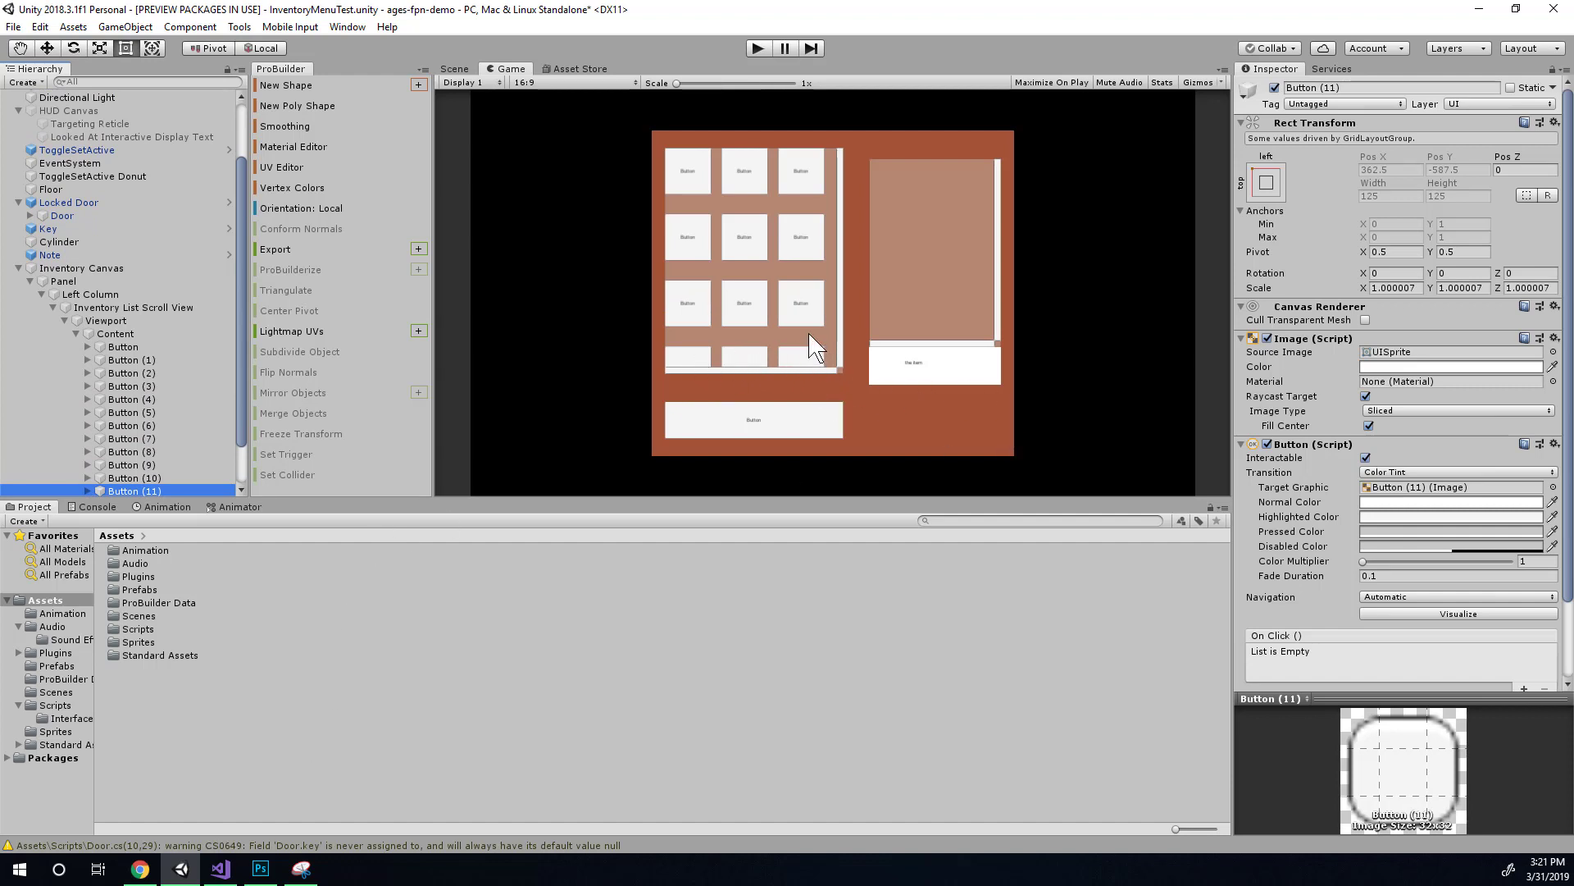
Play the scene, test scrolling the inventory button grid by dragging it up and down, and stop playing
left_click(753, 49)
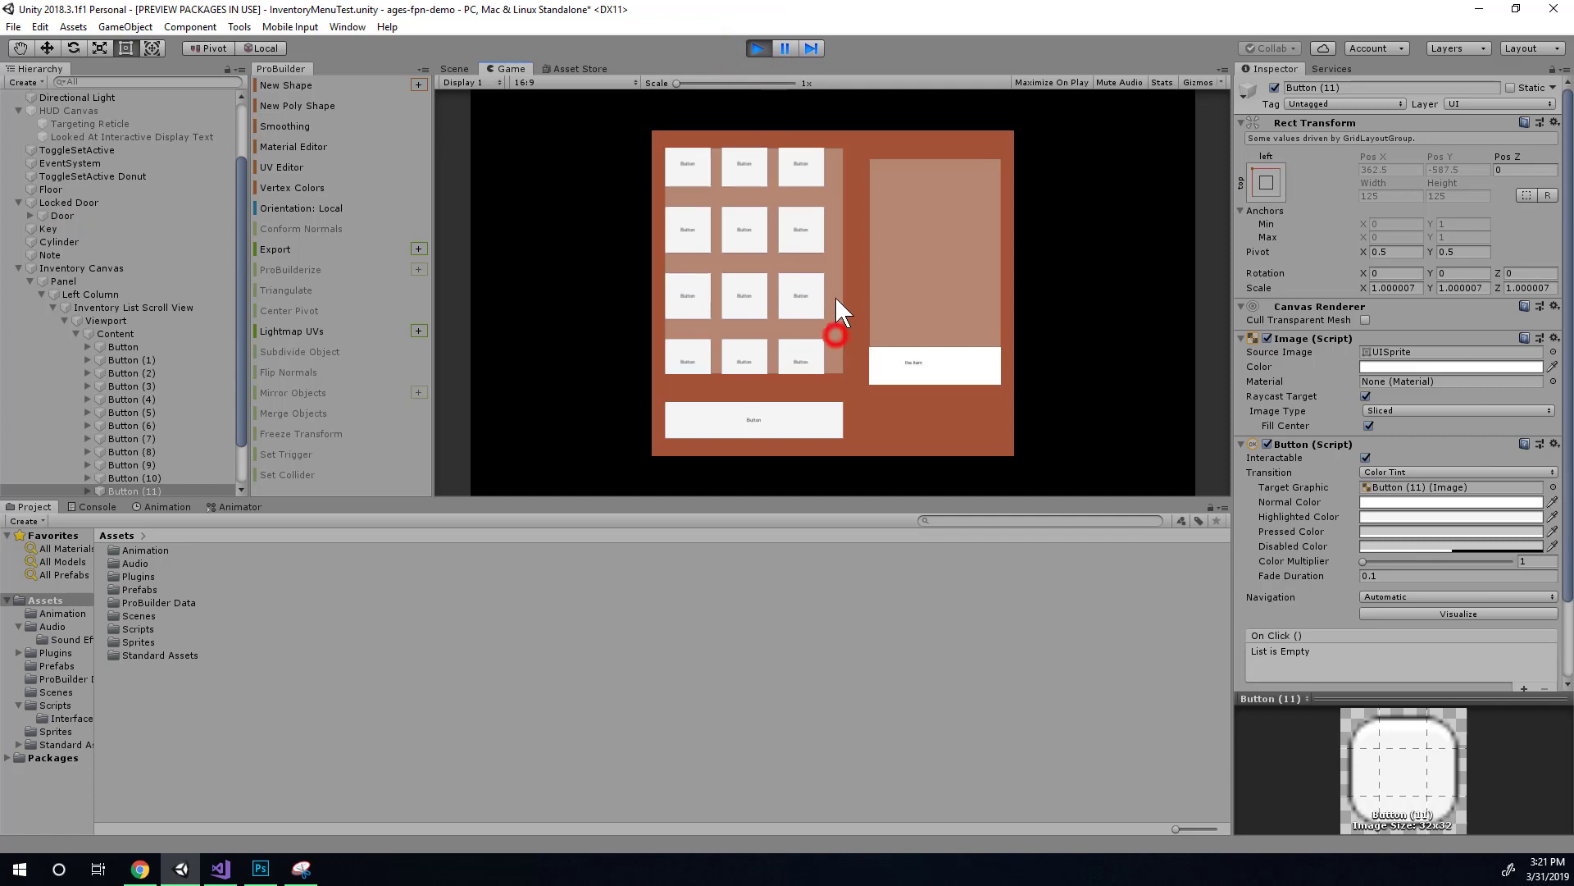
left_click_drag(834, 328, 780, 293)
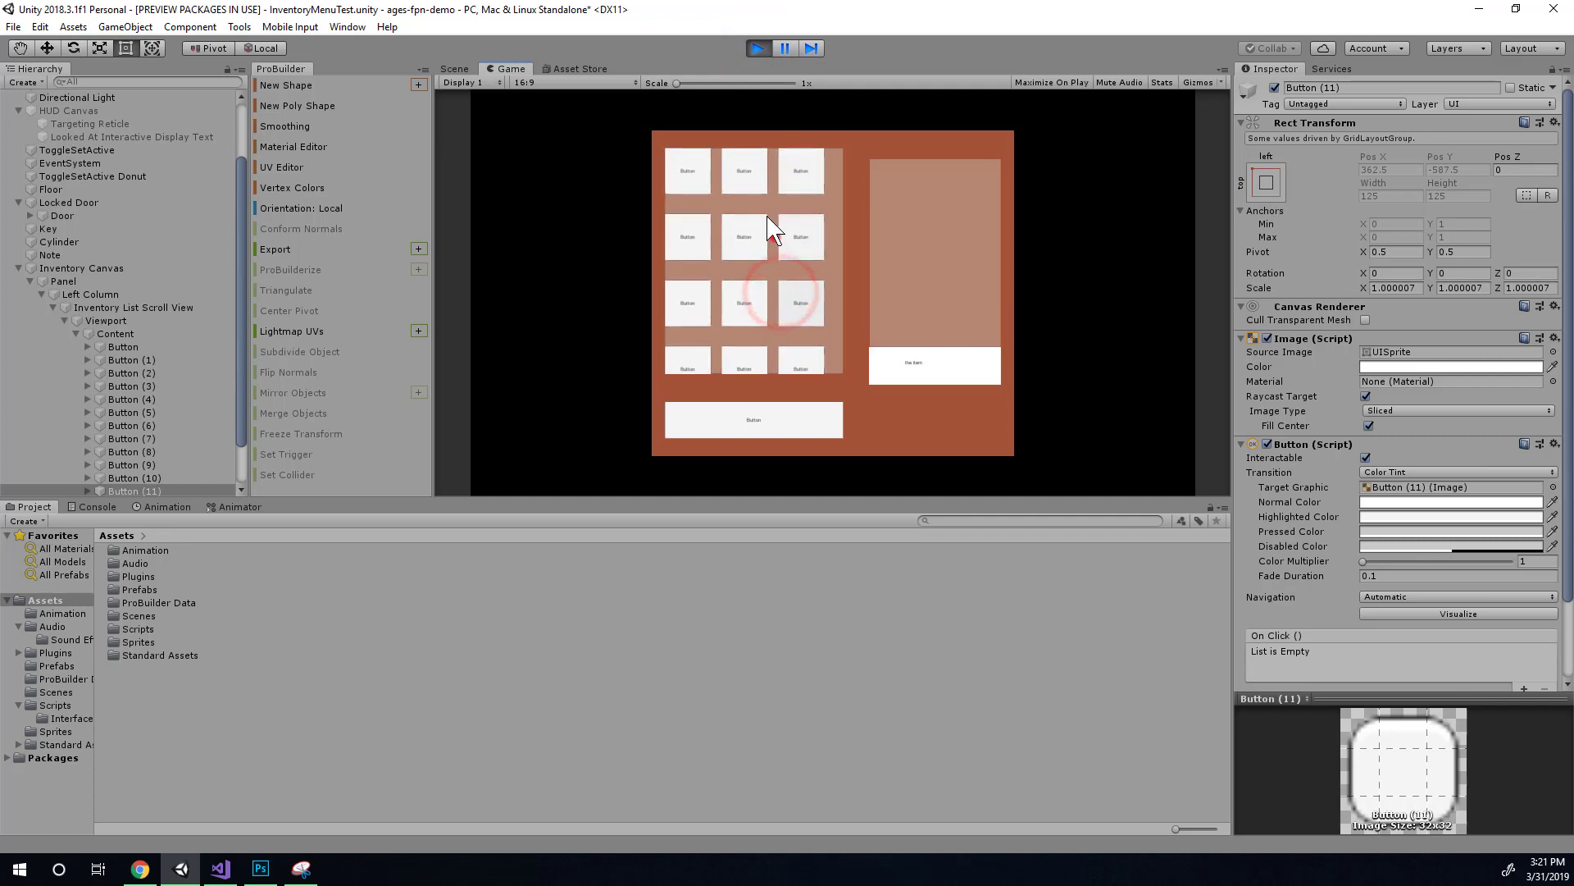
left_click_drag(774, 229, 829, 234)
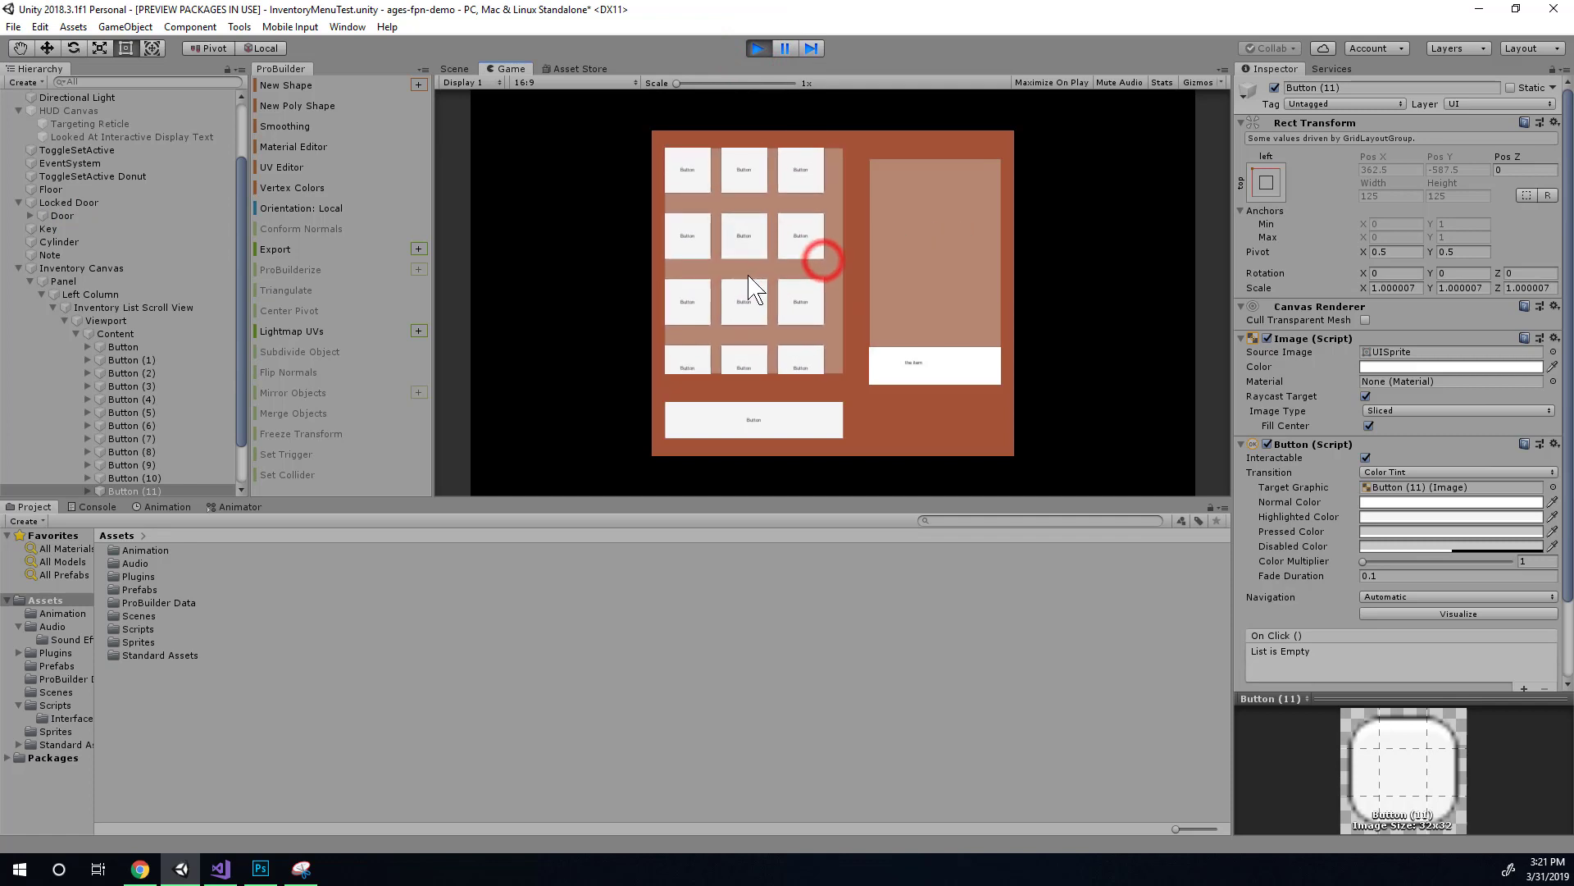
left_click(773, 273)
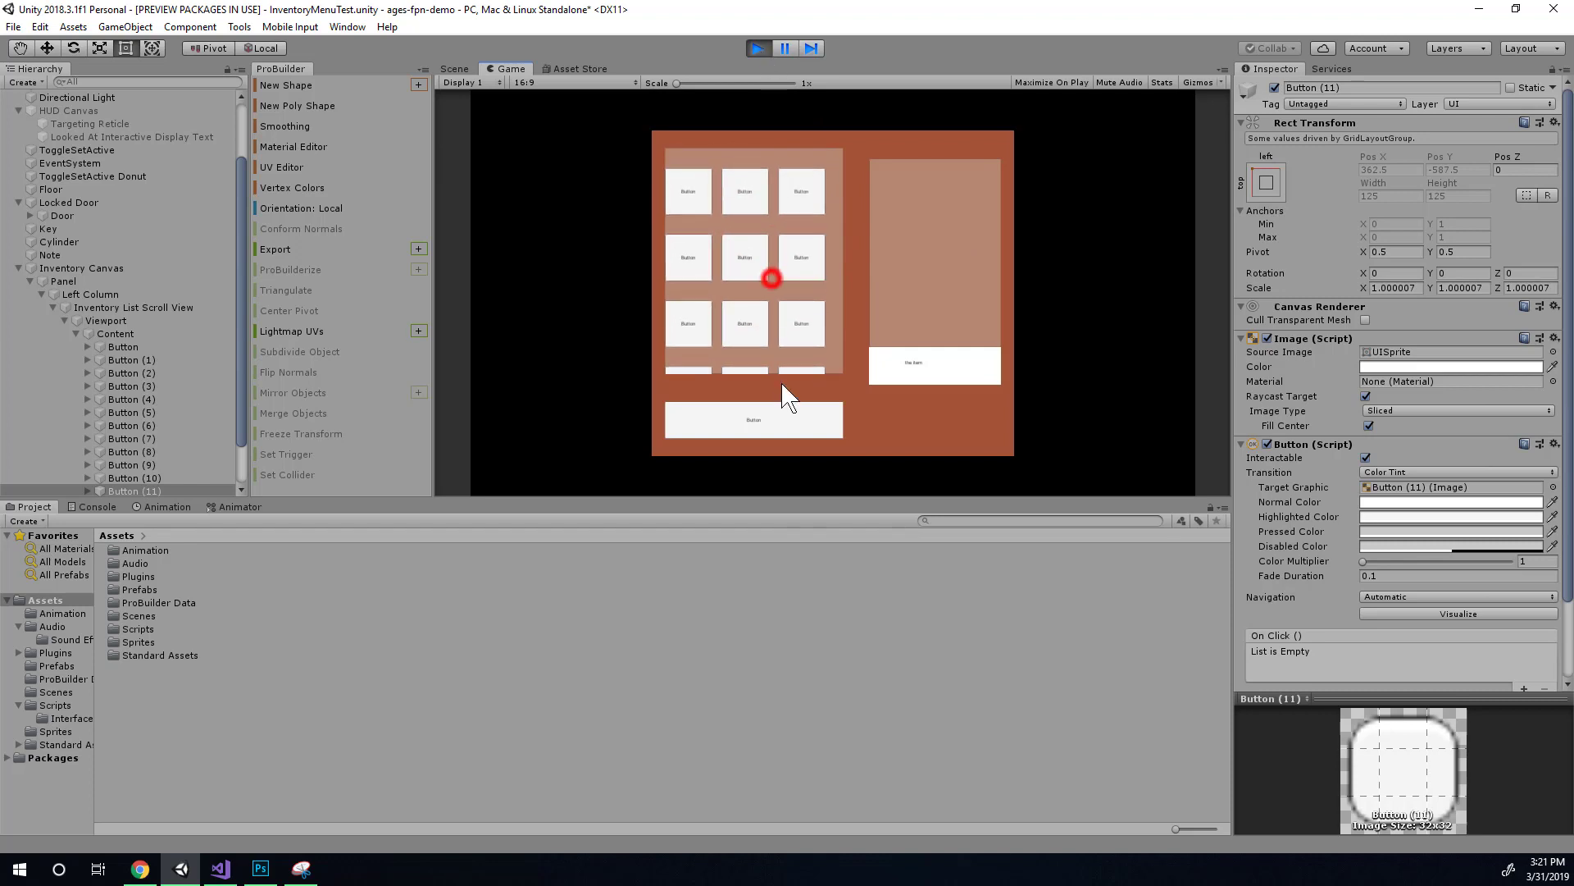
left_click(757, 48)
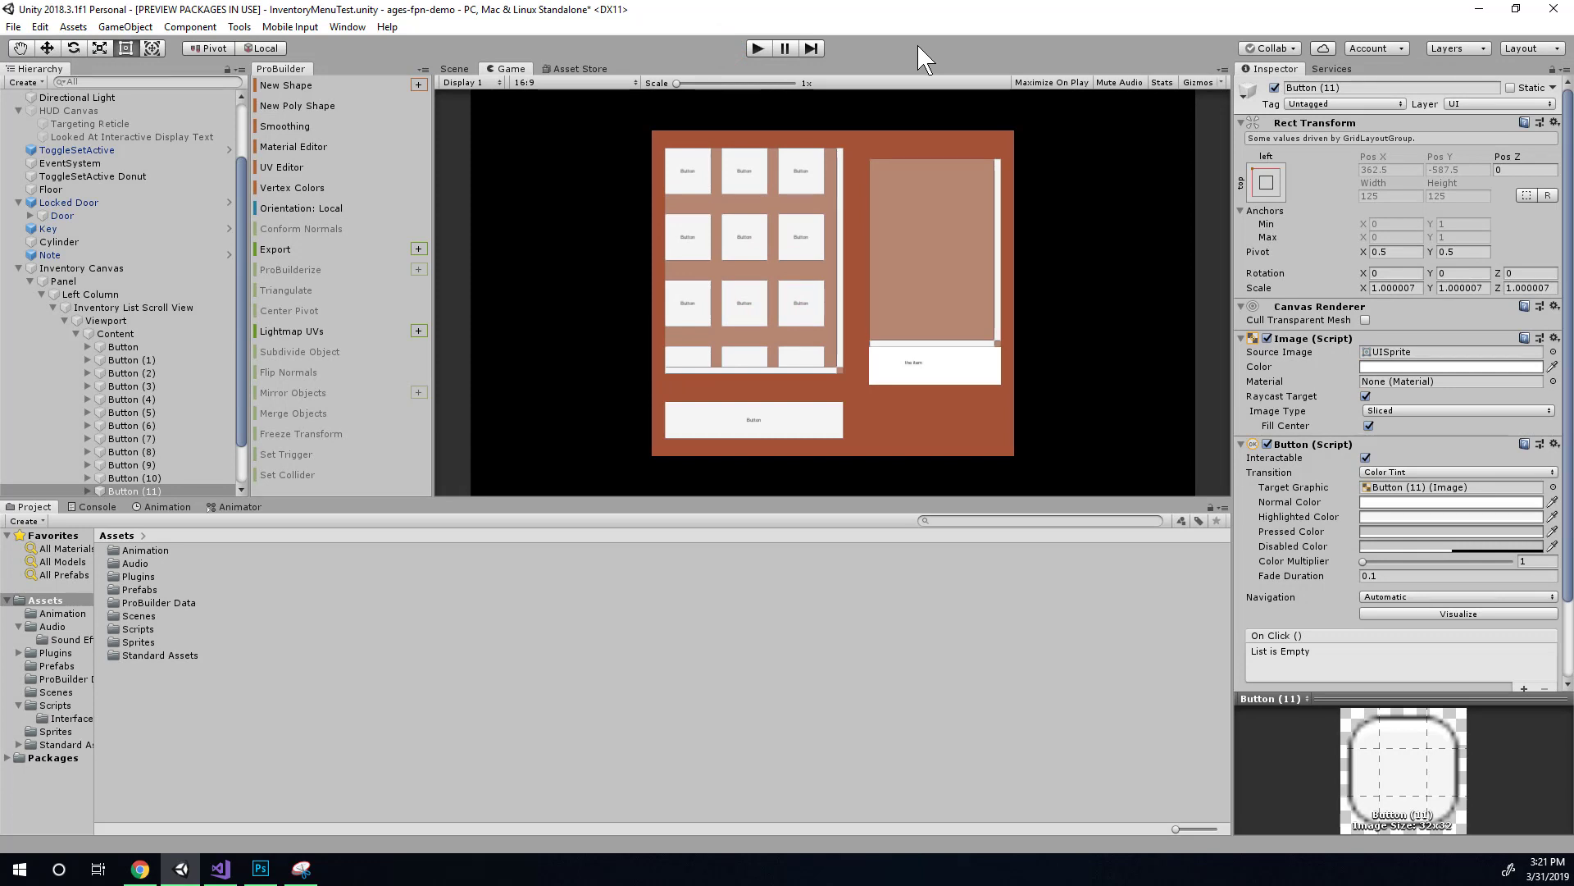
Run the scene again, test dragging the inventory button grid sideways, and exit play mode
left_click(760, 46)
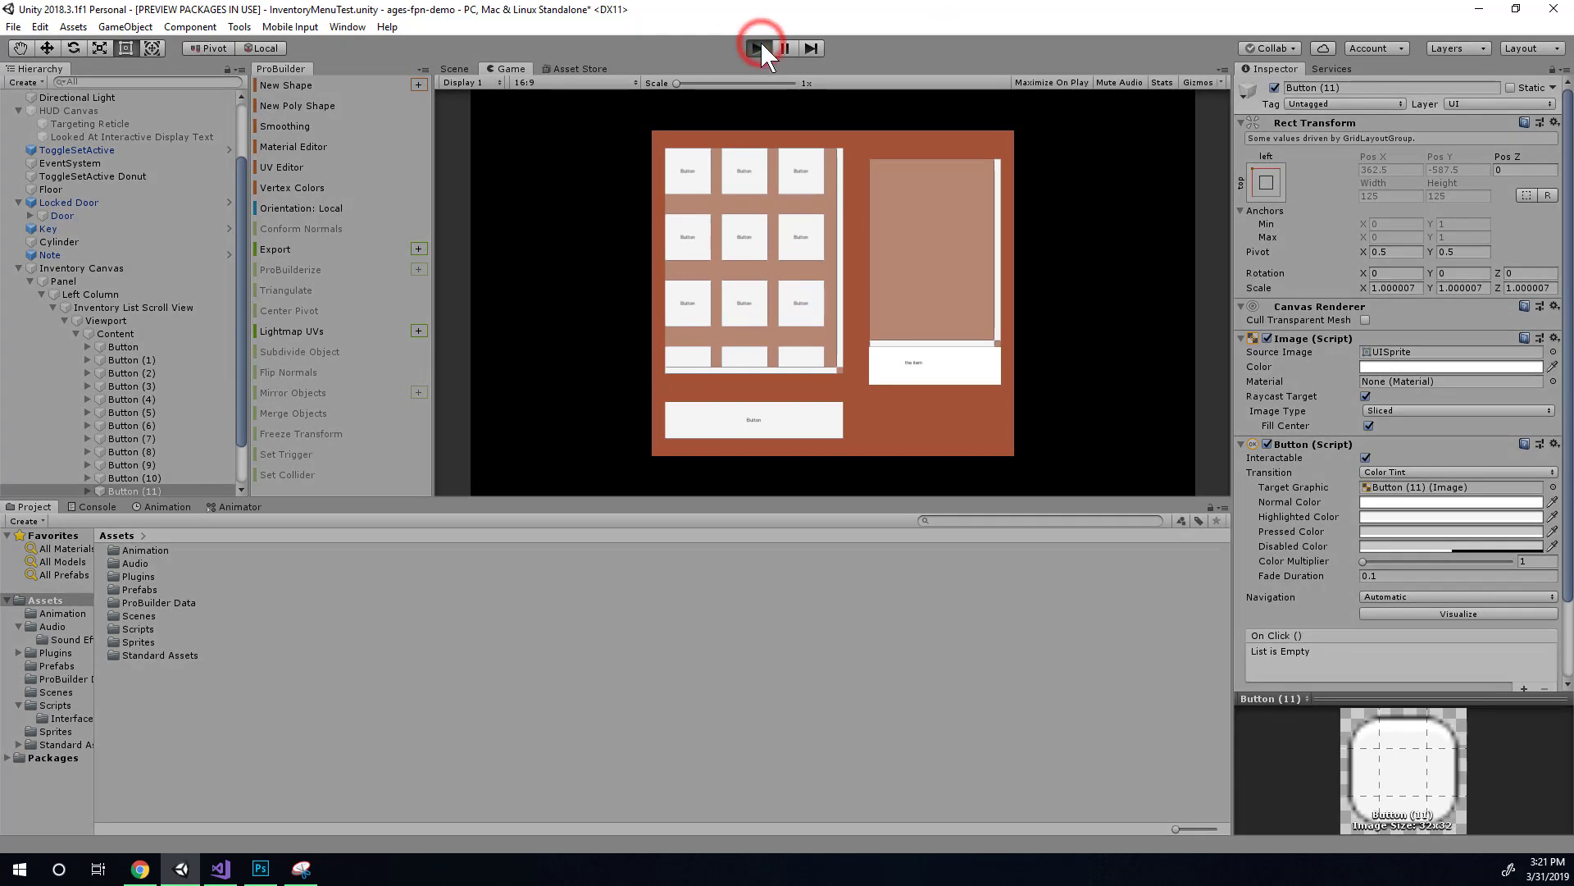
left_click(810, 269)
mouse_move(742, 277)
left_mouse_down()
mouse_move(878, 306)
mouse_move(450, 300)
left_mouse_up()
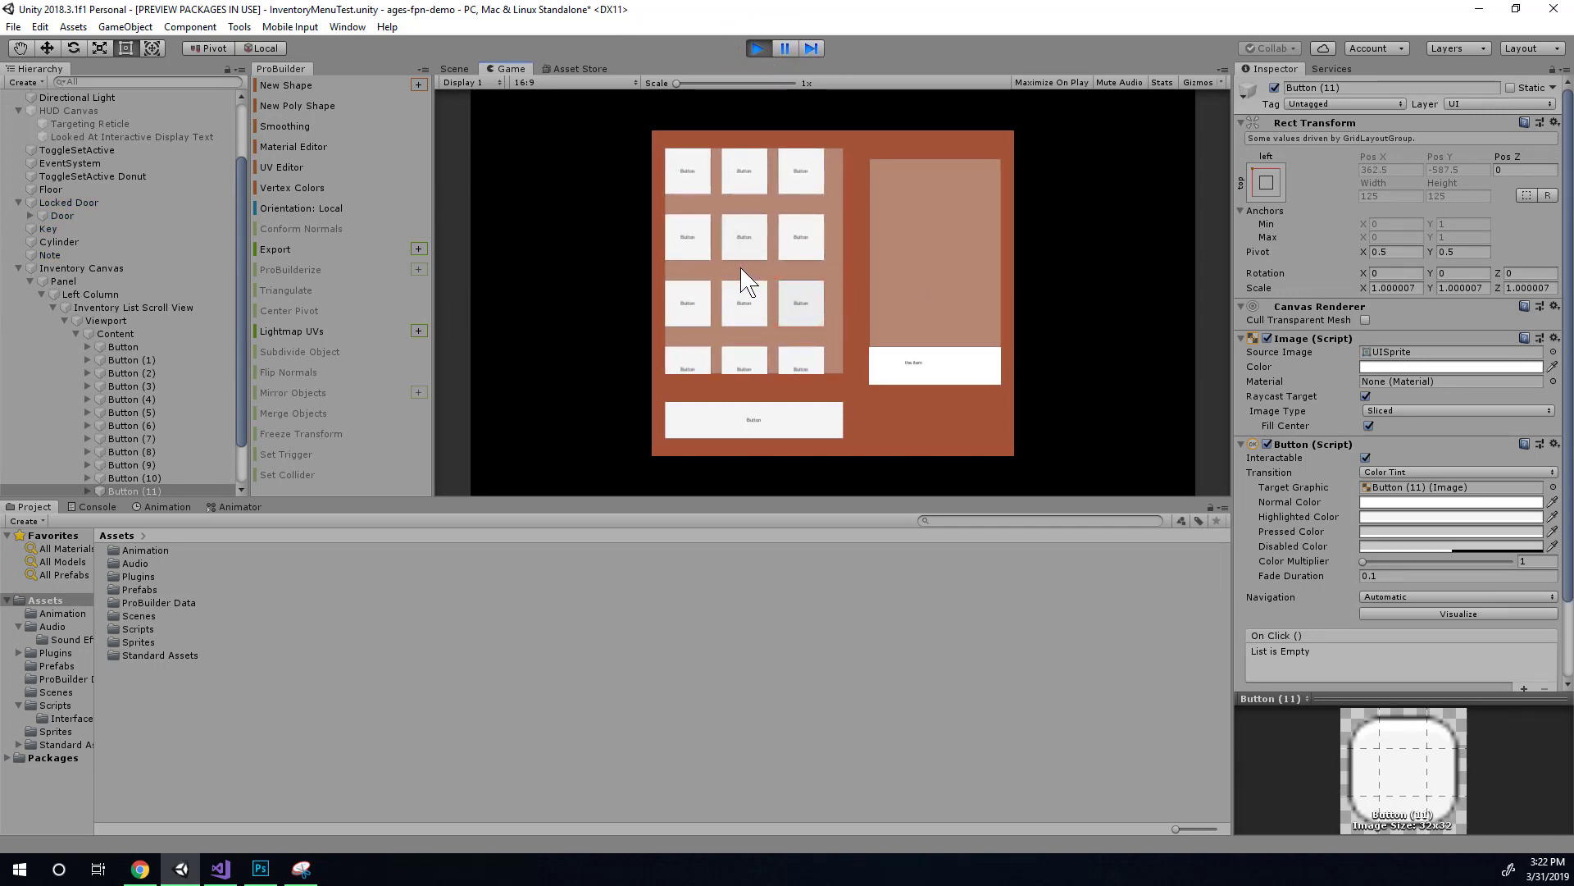
mouse_move(739, 268)
left_mouse_down()
mouse_move(933, 269)
mouse_move(156, 294)
mouse_move(689, 308)
mouse_move(725, 287)
mouse_move(749, 229)
mouse_move(779, 230)
left_mouse_up()
left_click_drag(741, 285, 1098, 289)
left_click(749, 47)
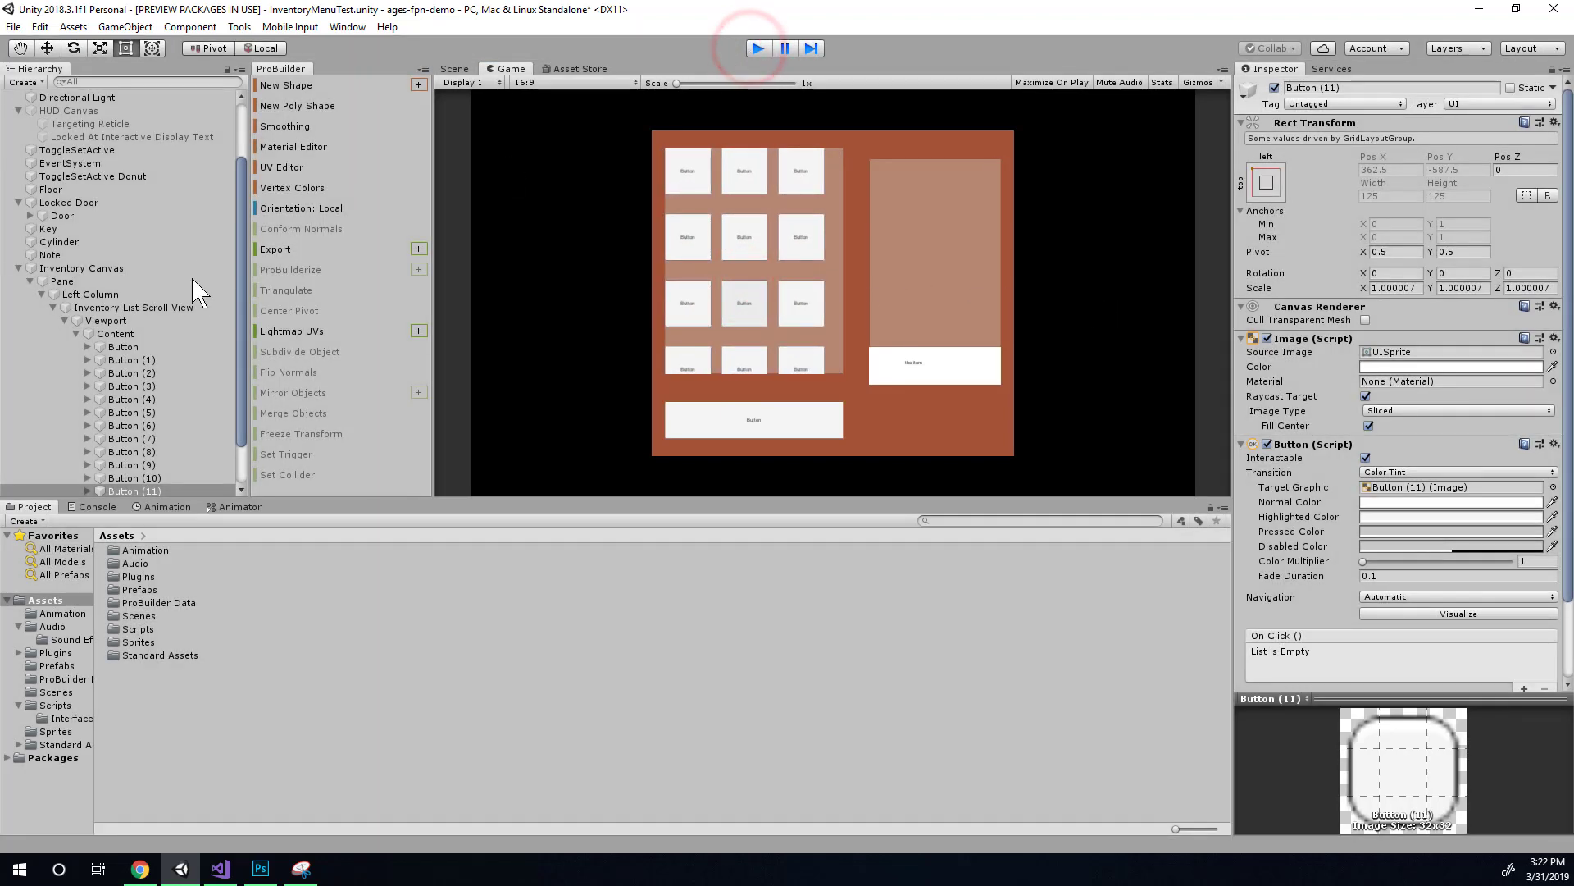
Disable horizontal scrolling in the Scroll Rect of Inventory List Scroll View
left_click(115, 333)
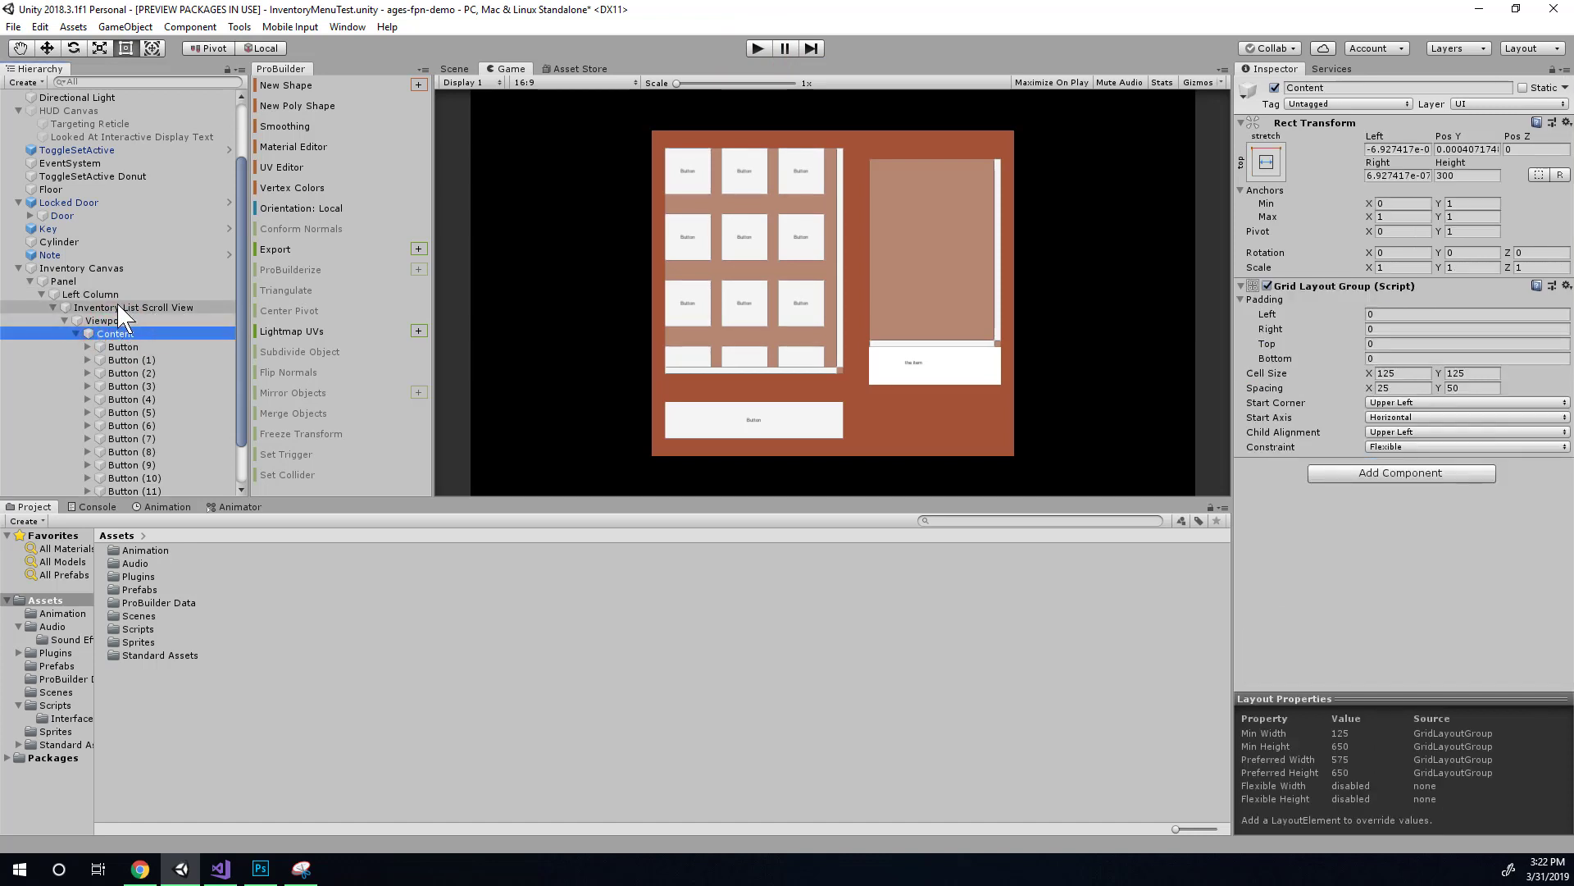
left_click(123, 308)
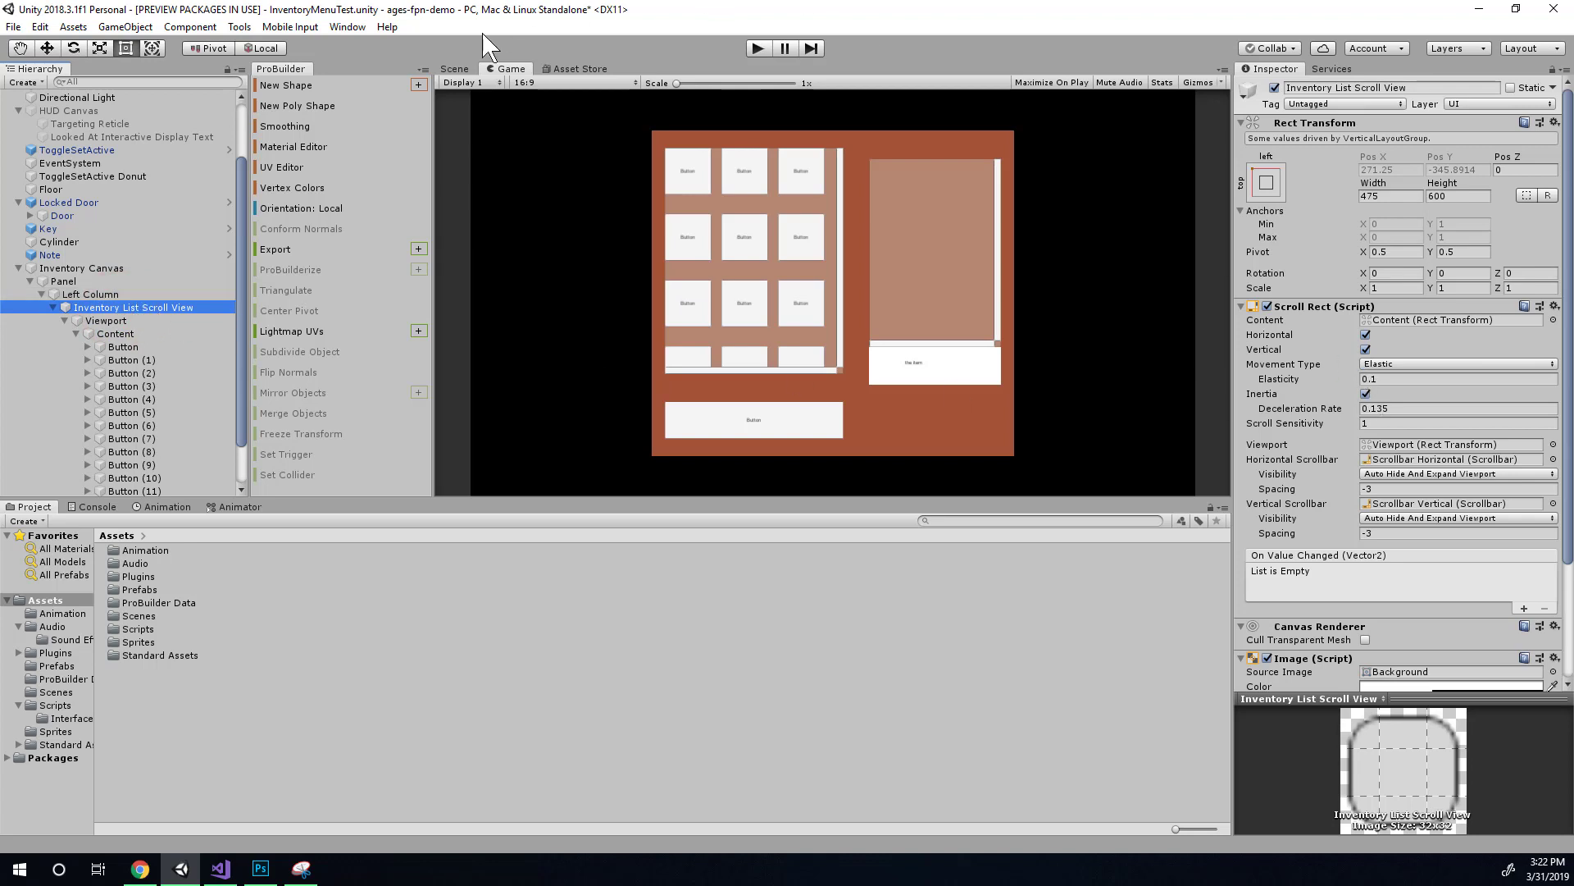
left_click(457, 69)
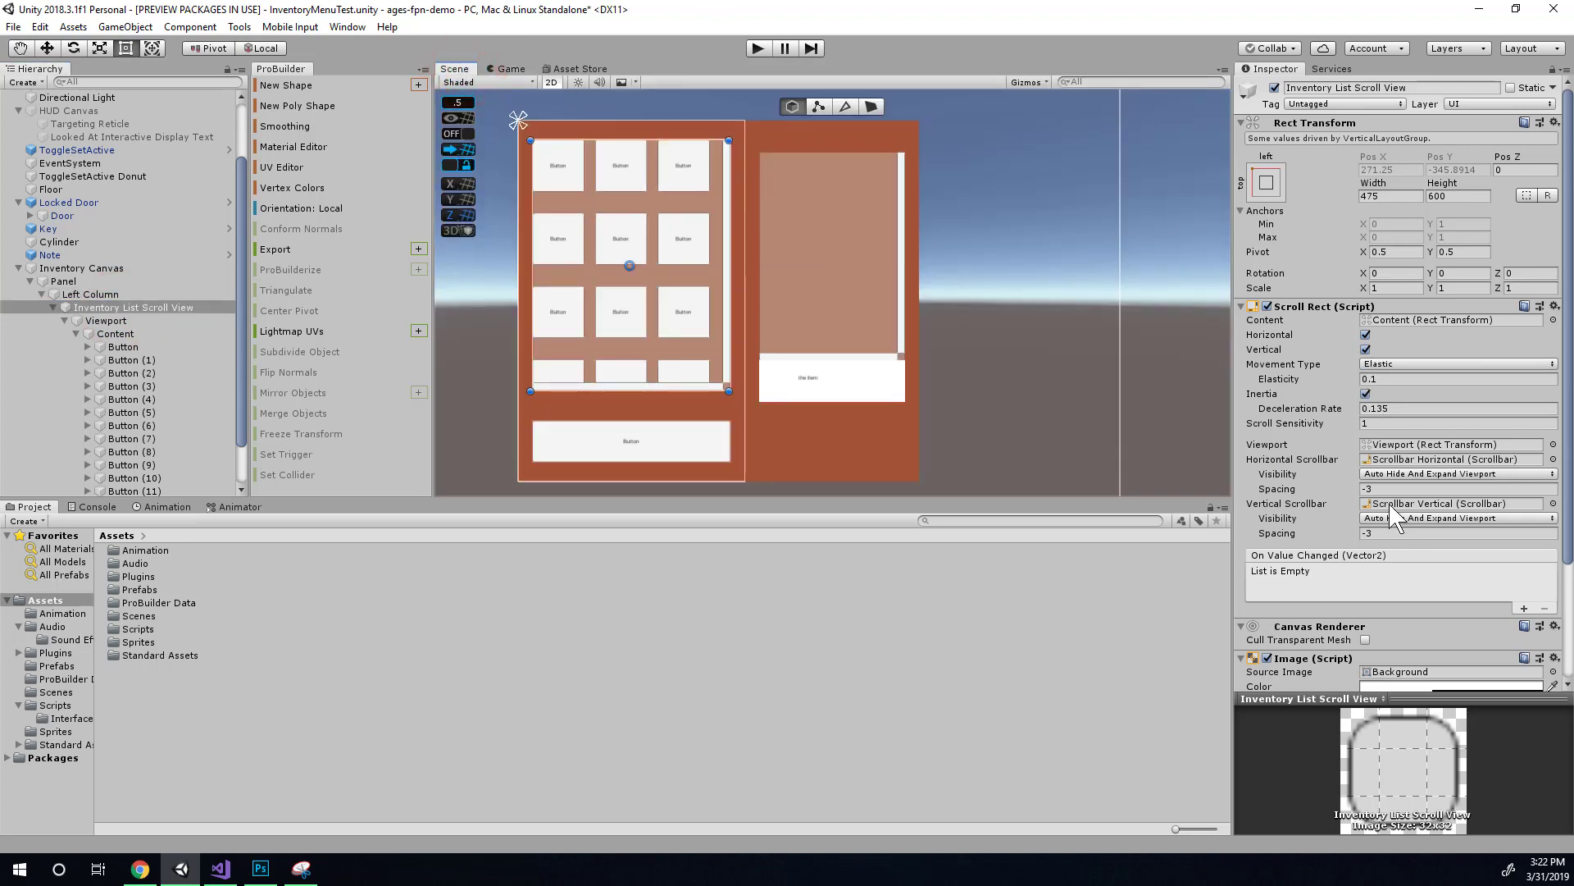
scroll(1404, 475, "down", 2)
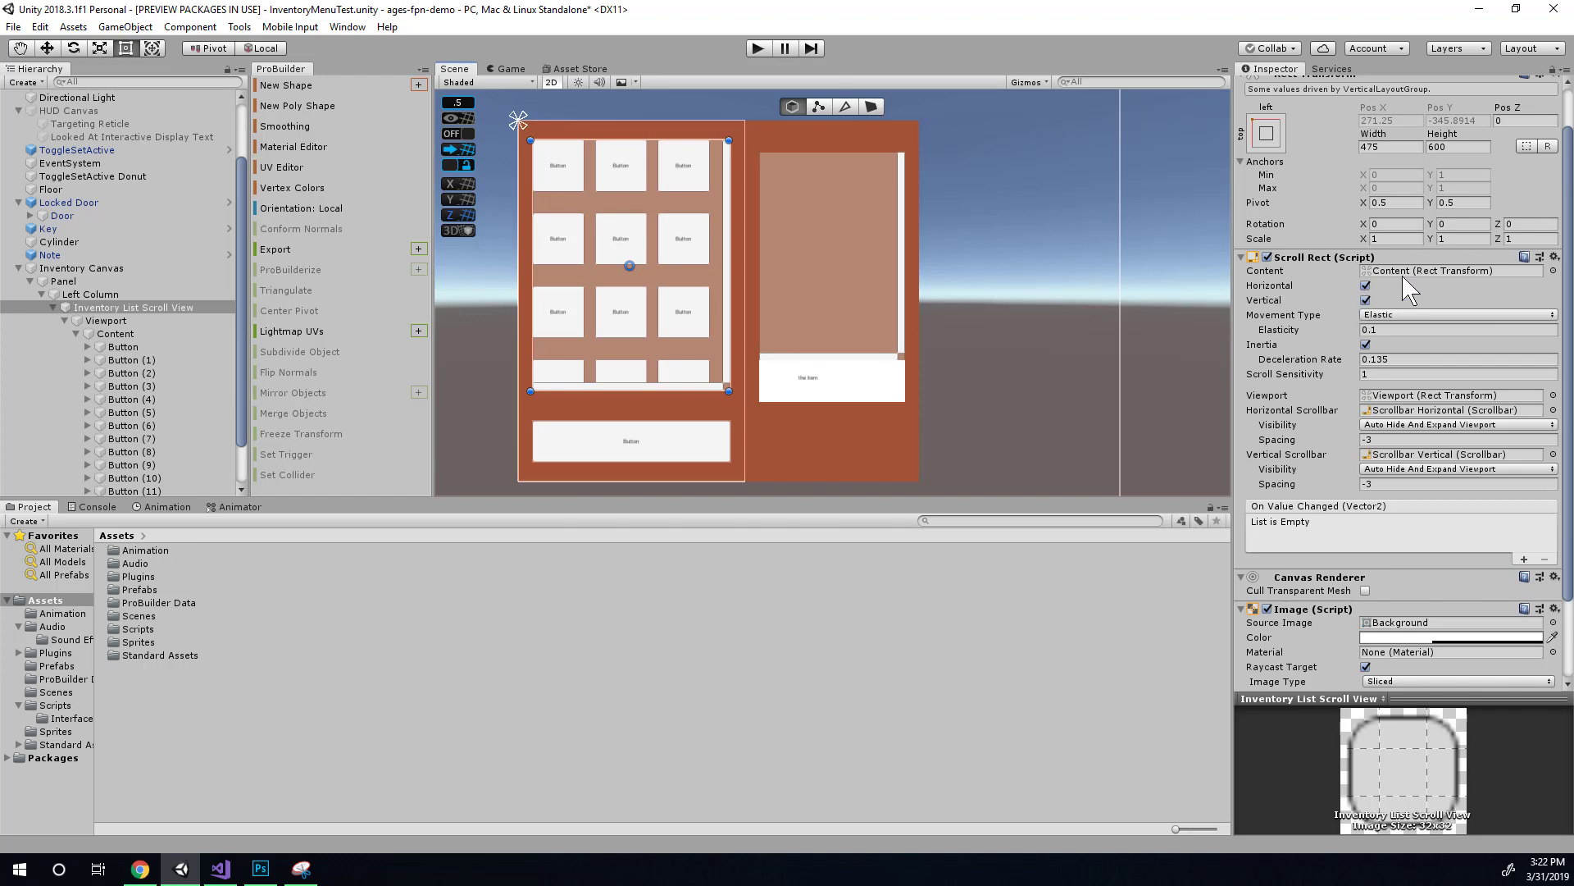
left_click(1366, 286)
Delete the Scrollbar Horizontal object from Inventory List Scroll View and save the scene
scroll(1377, 359, "down", 1)
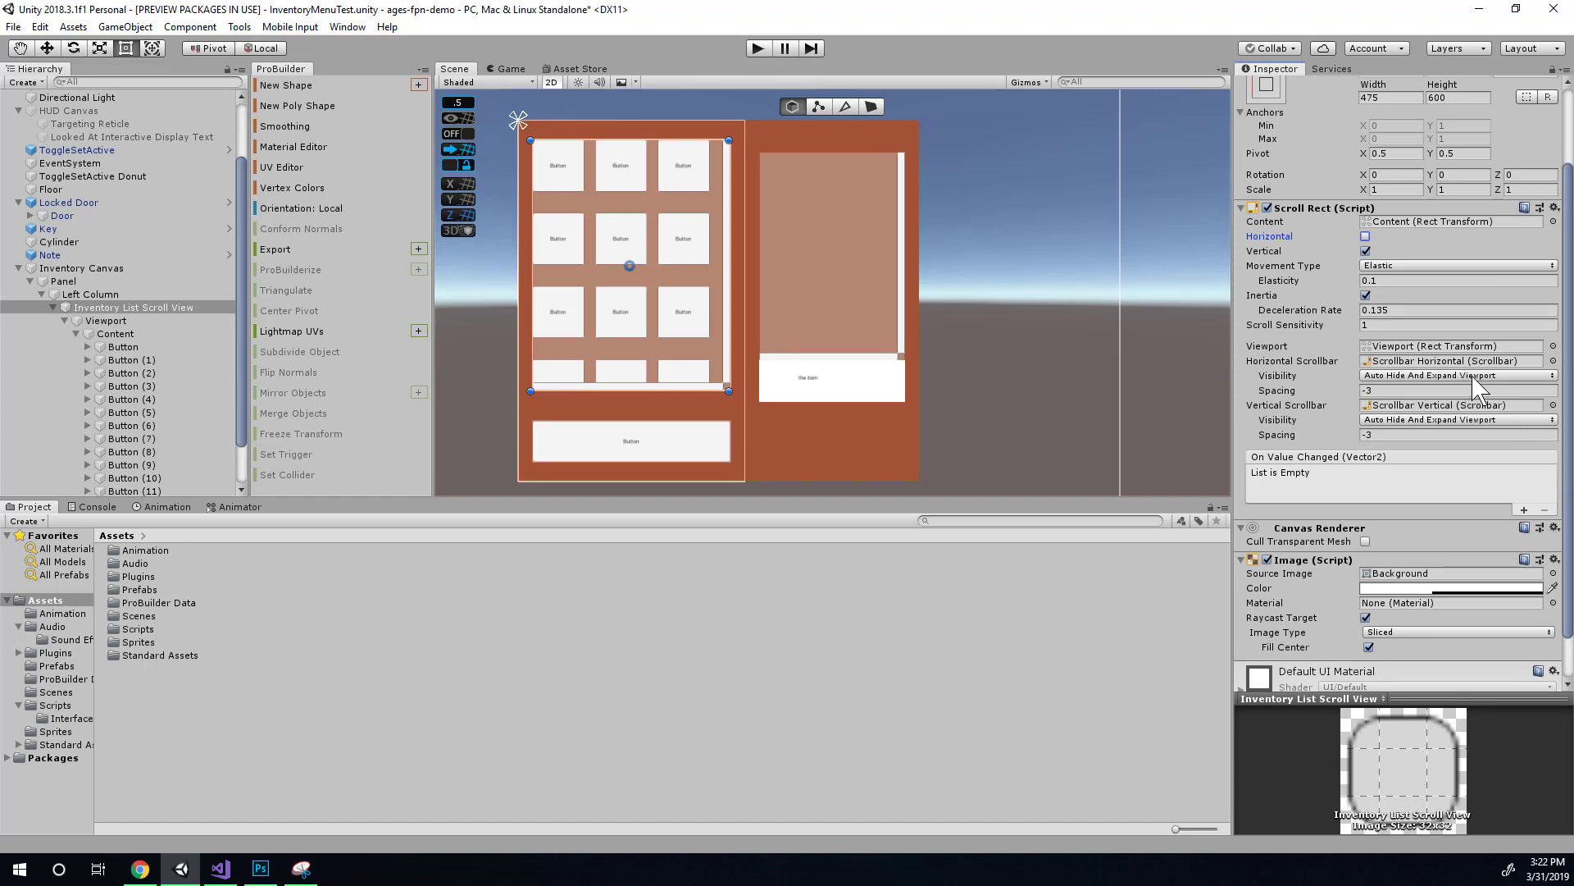
left_click(1422, 374)
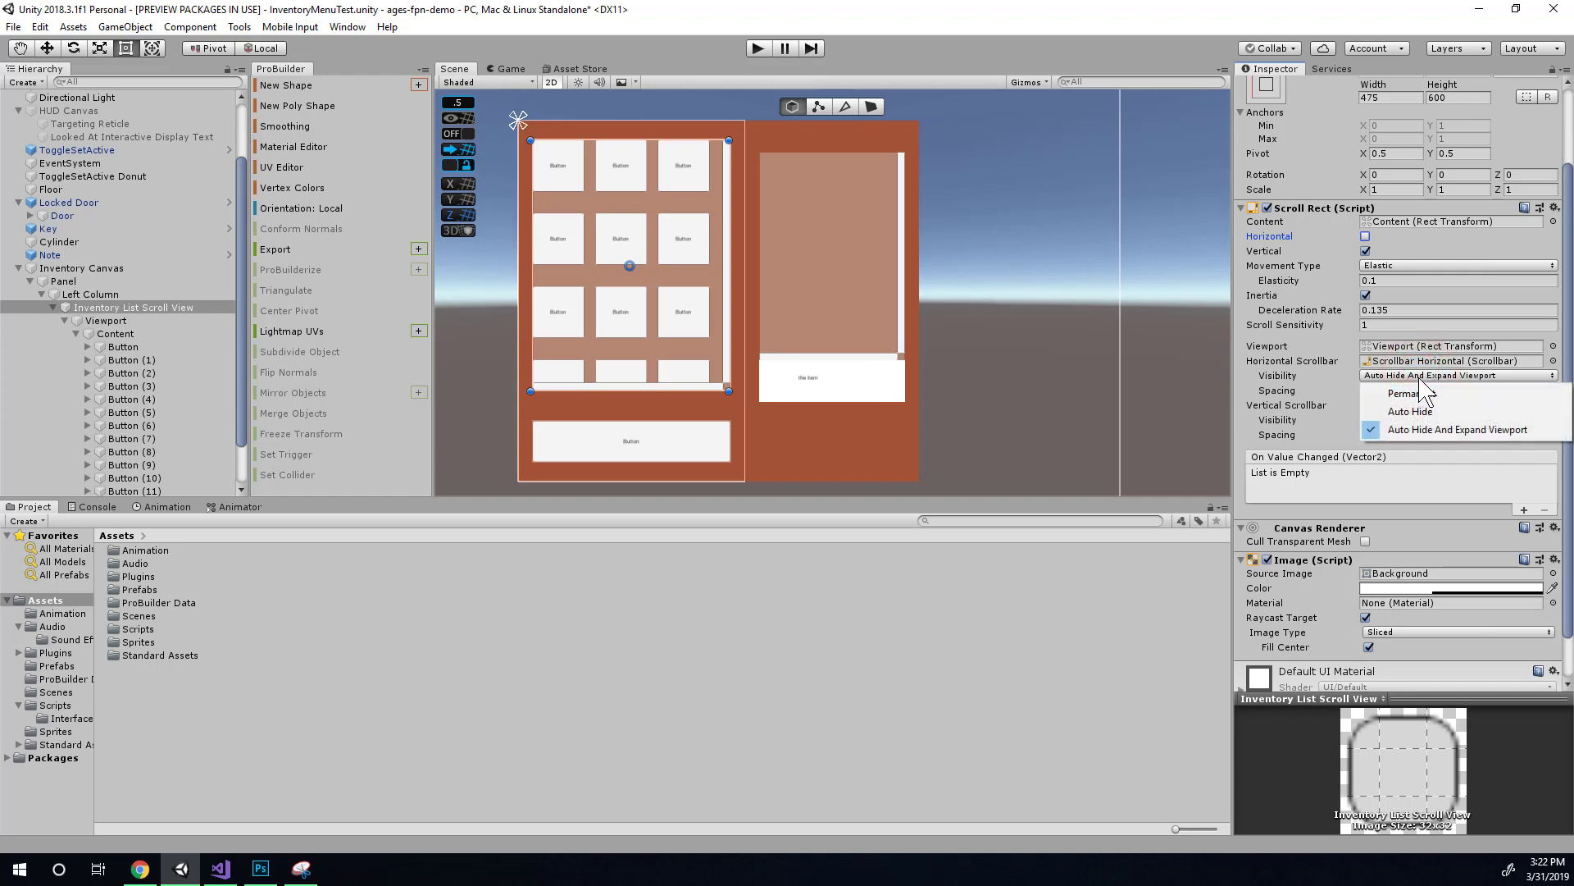
left_click(1419, 376)
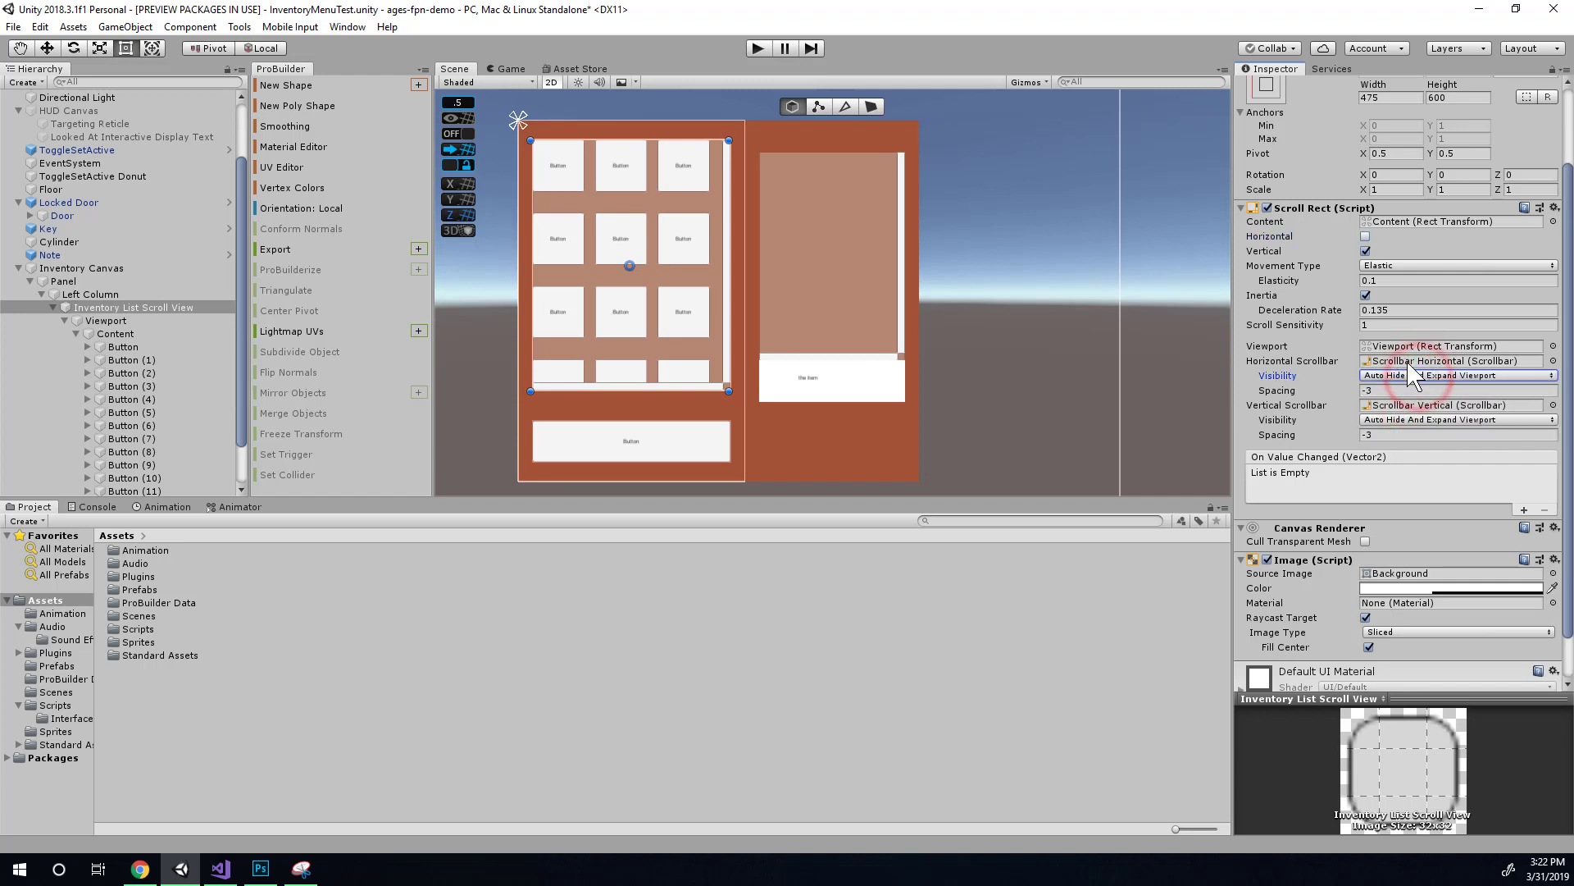
left_click(1410, 361)
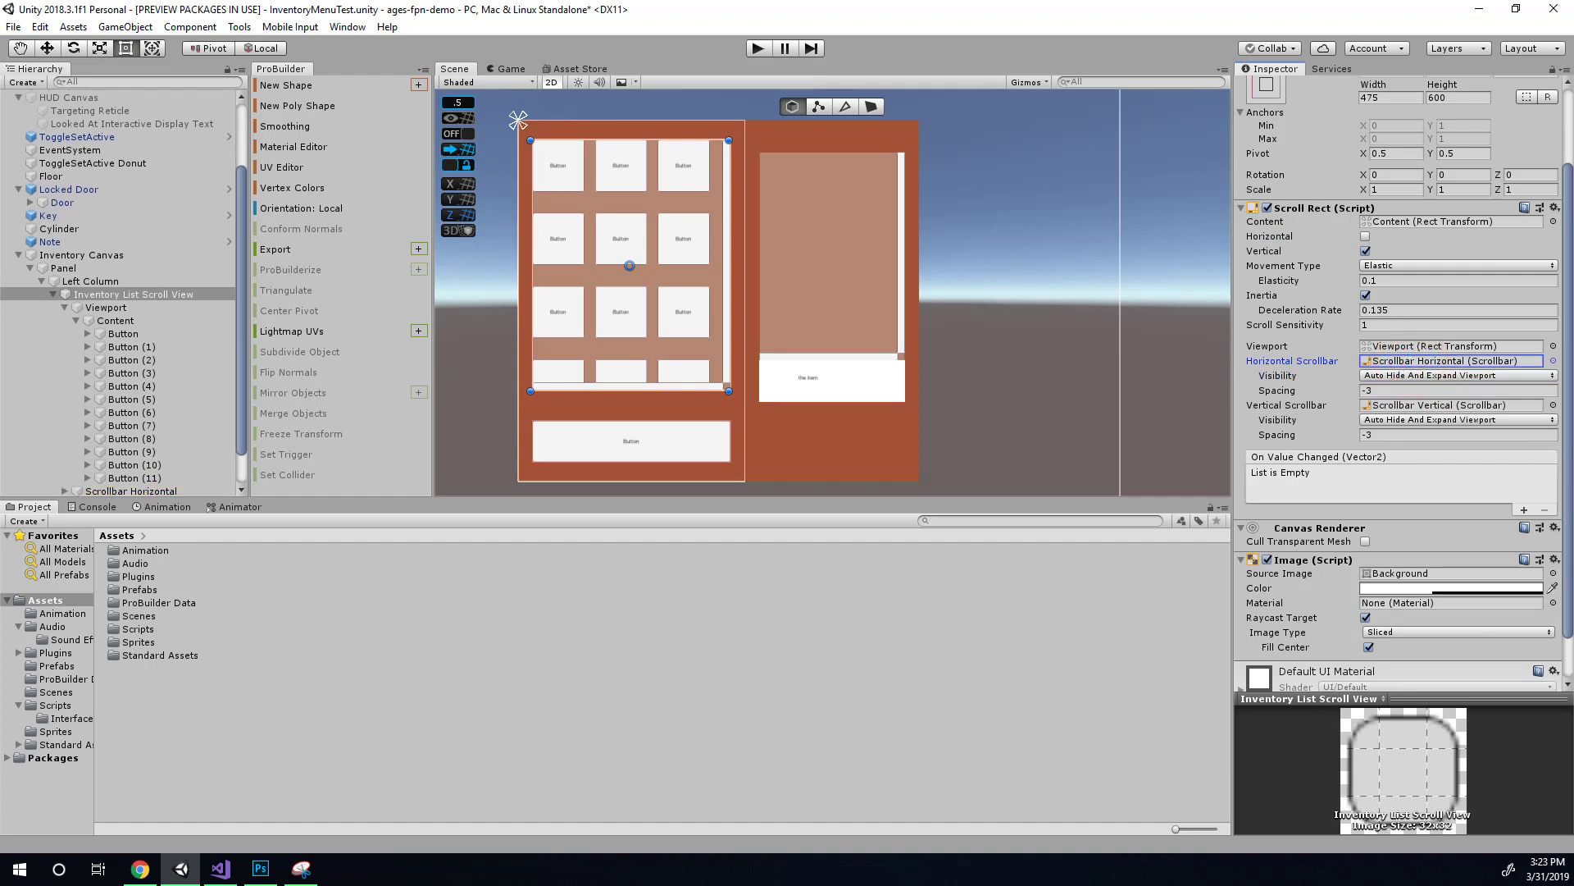
left_click(1447, 361)
scroll(171, 410, "down", 1)
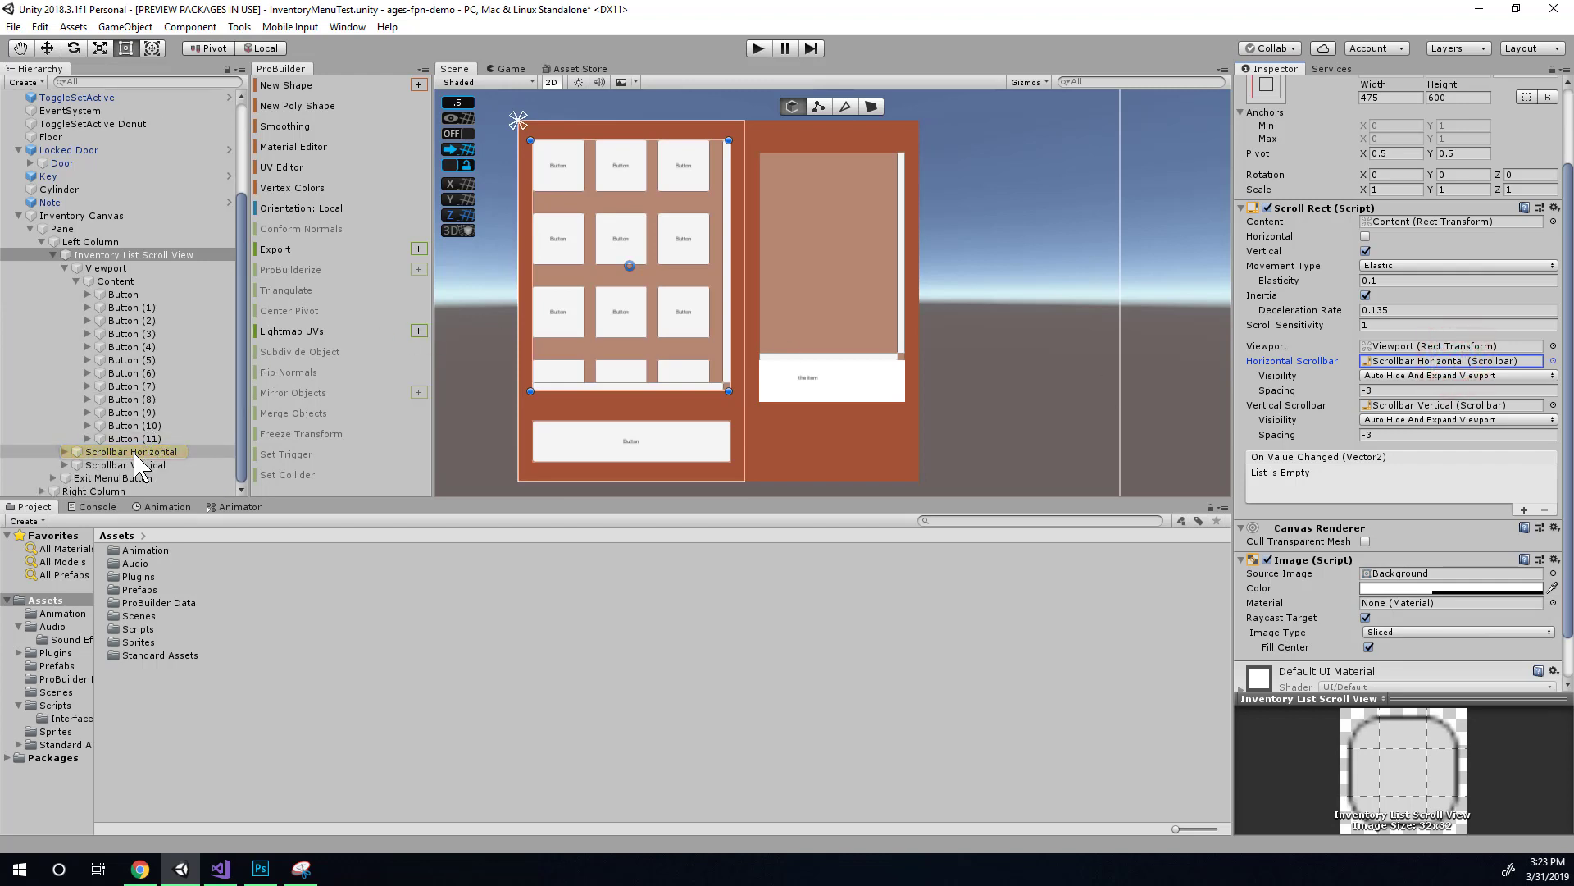
left_click(131, 452)
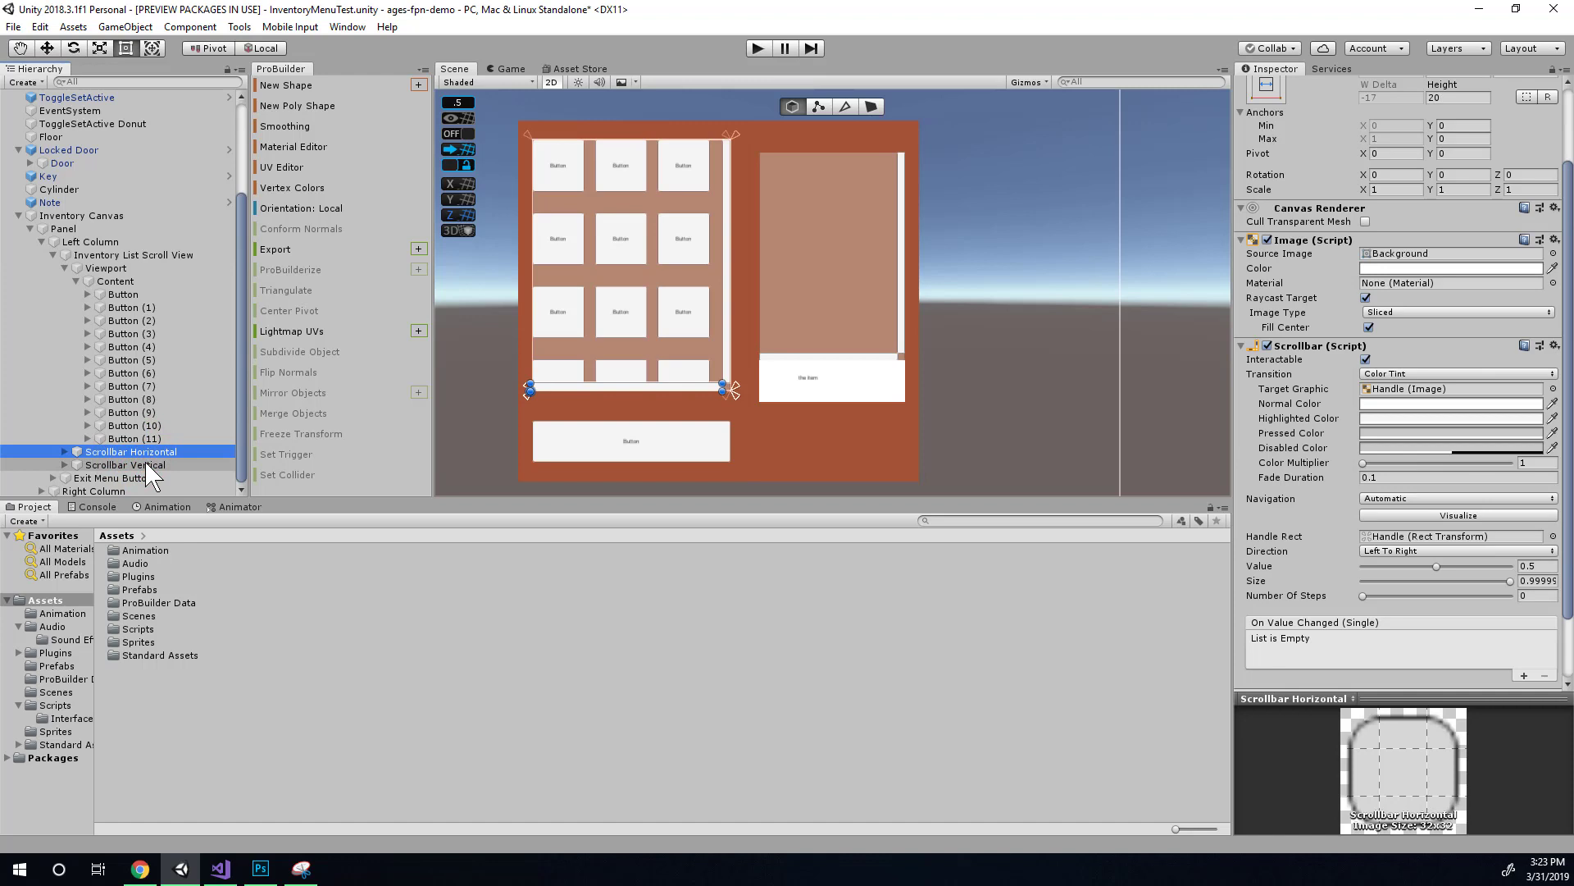
key("Delete")
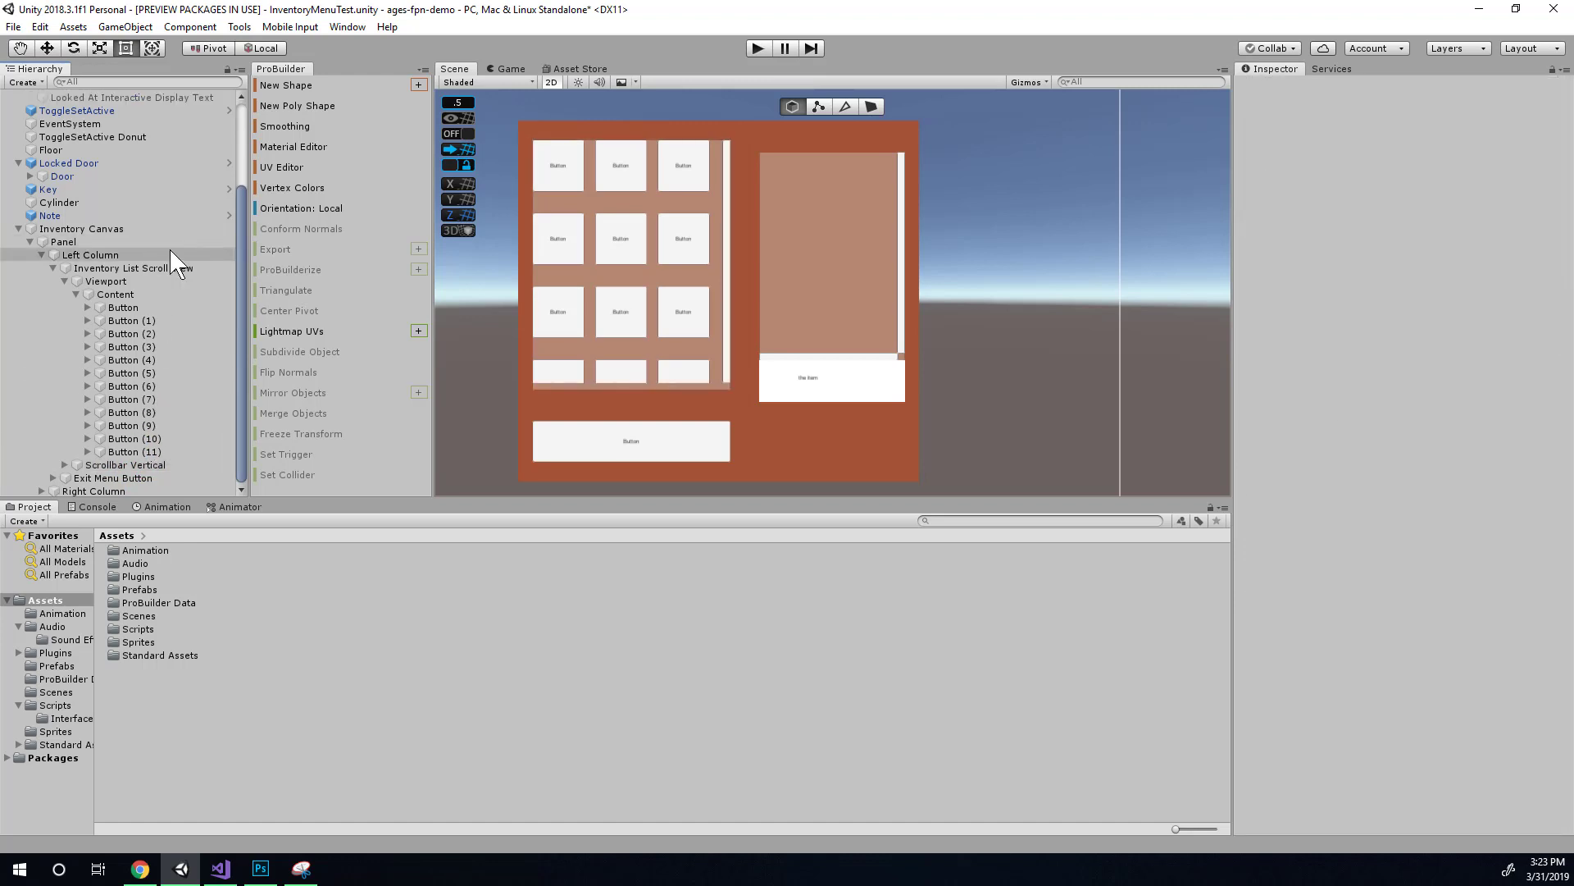
left_click(14, 27)
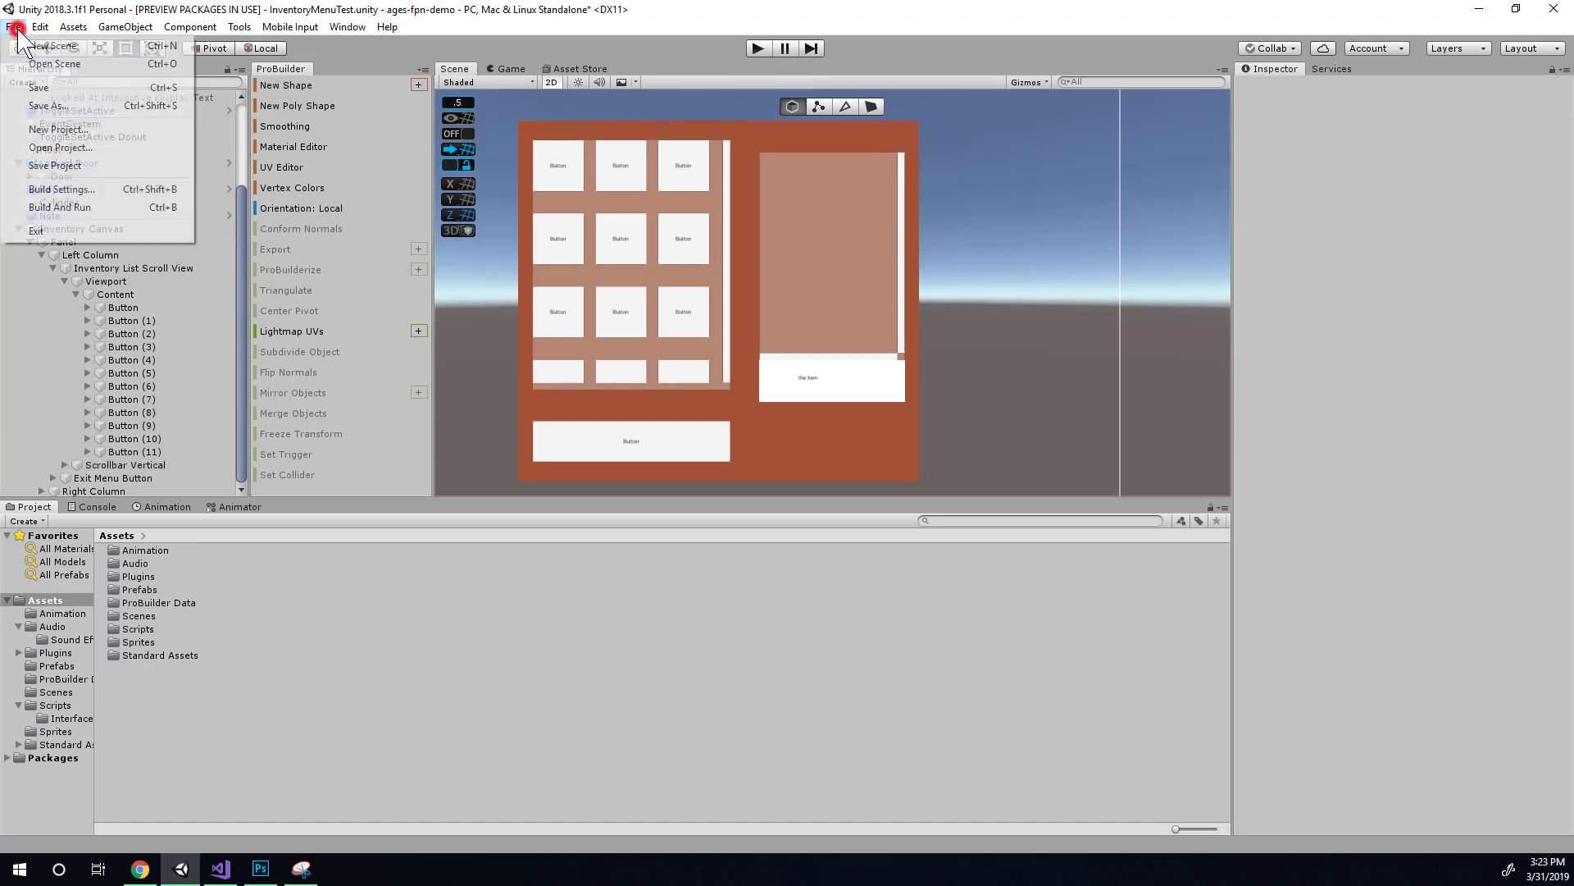
left_click(36, 97)
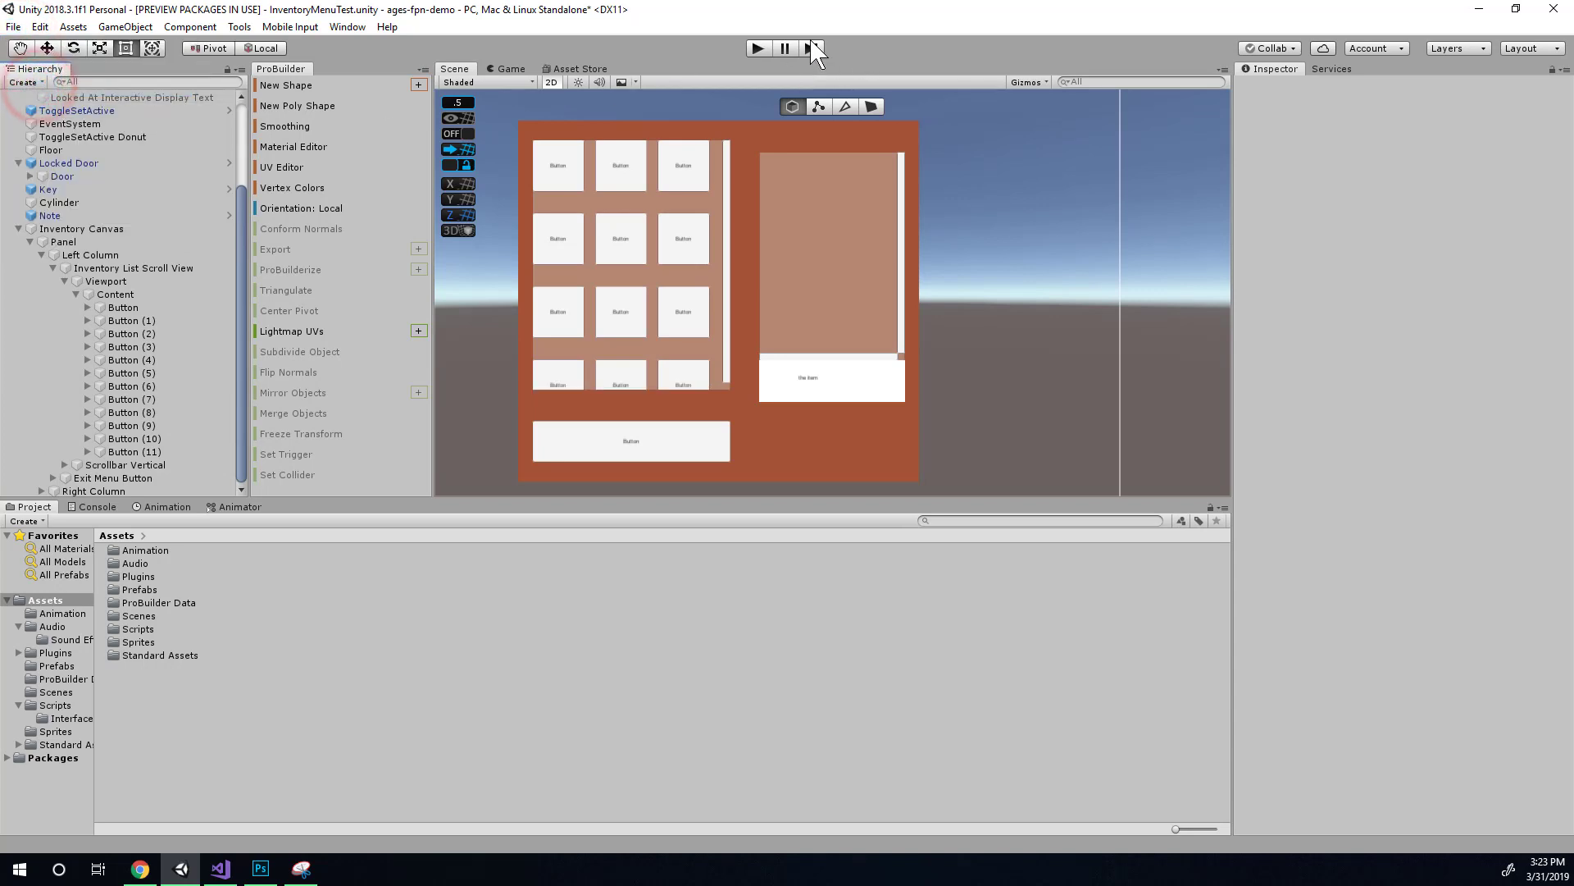
Play the scene to test vertical-only dragging of the inventory list, and stop playing
left_click(797, 11)
left_click(756, 49)
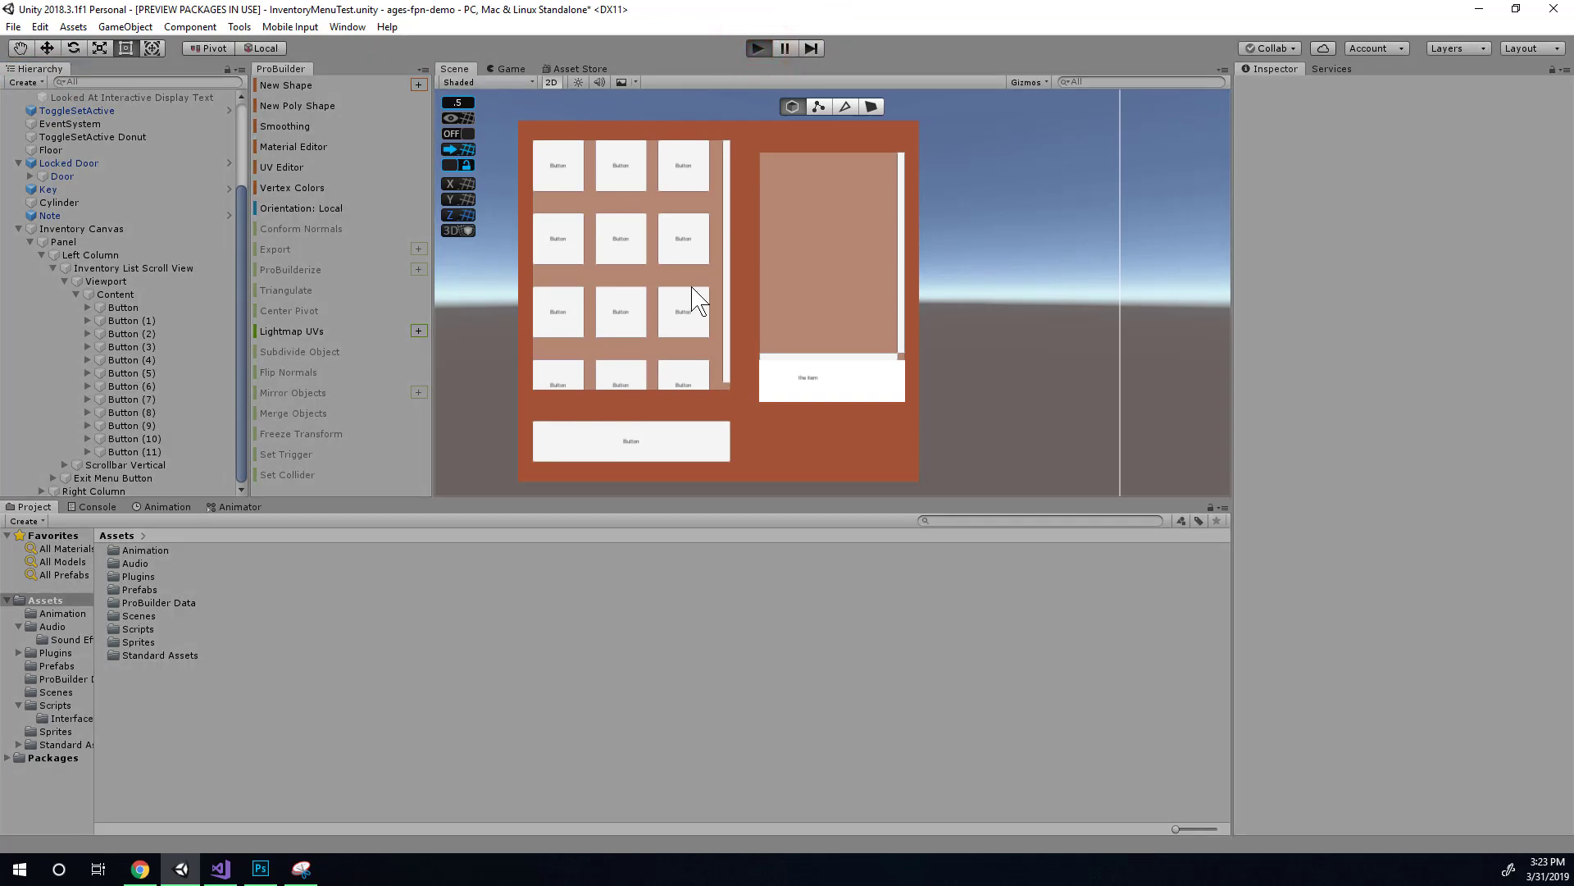
left_click(724, 316)
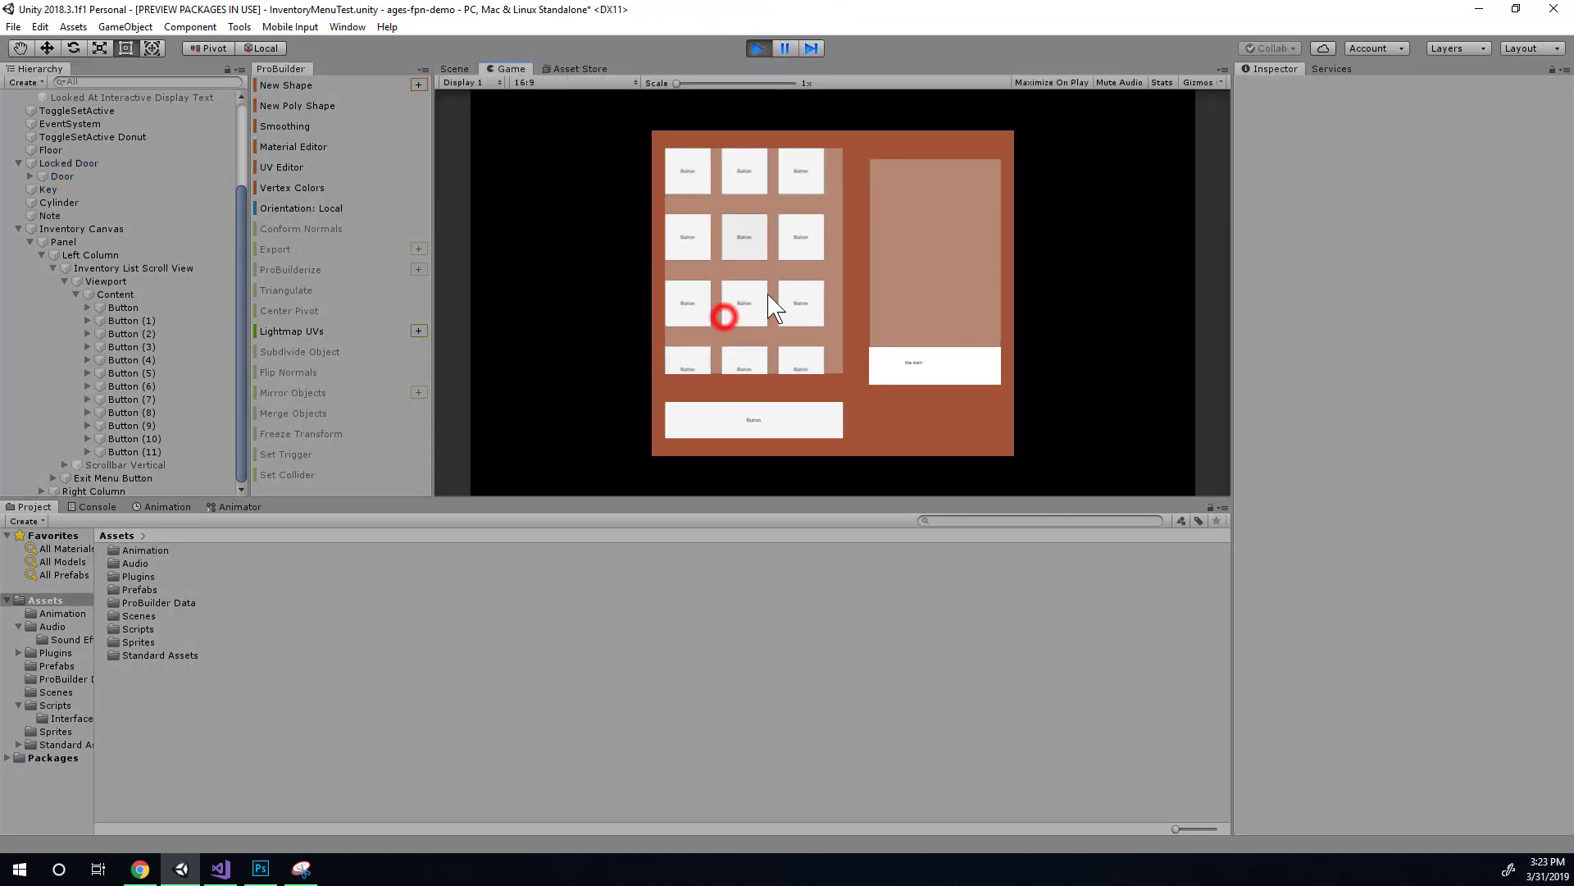
left_click_drag(805, 338, 804, 223)
left_click_drag(829, 287, 807, 180)
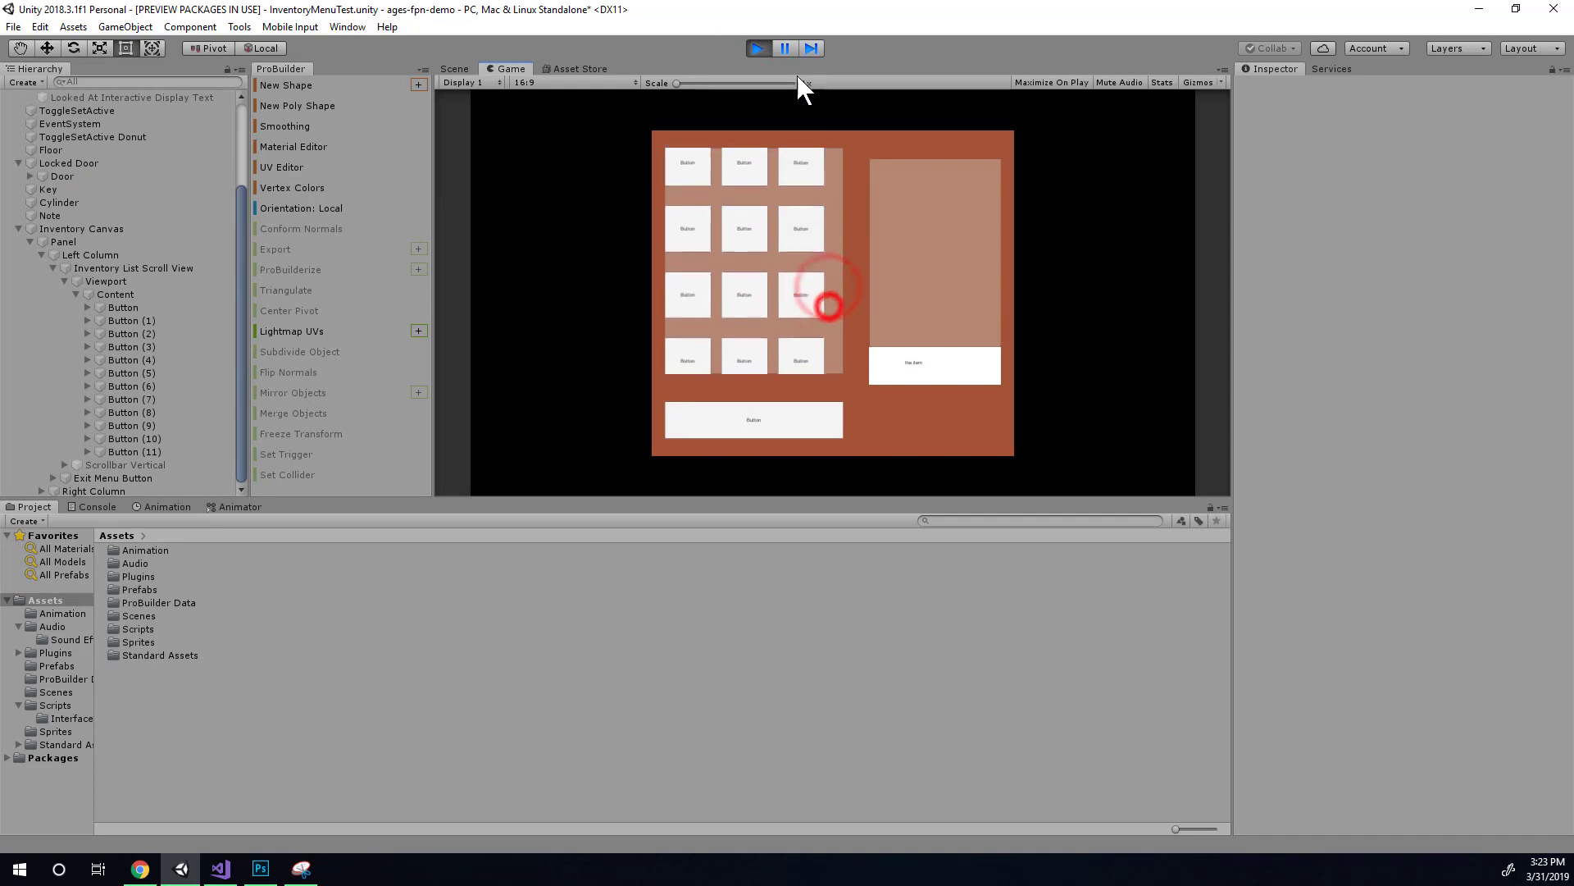
left_click(759, 49)
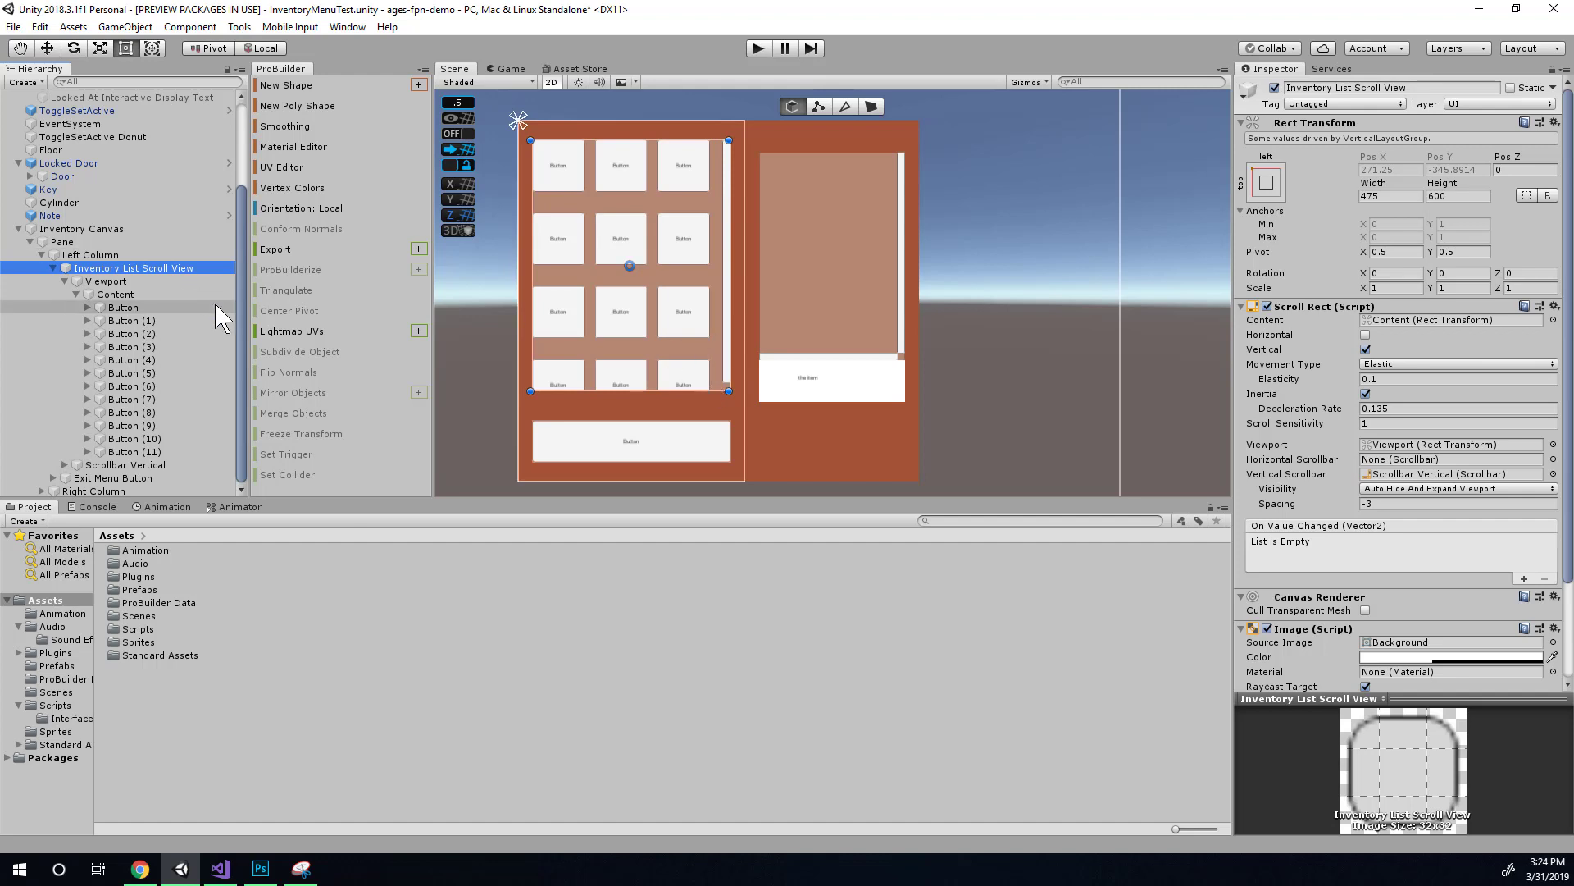
Compare the Content and Viewport bounds in the inventory scroll view and add a Content Size Fitter component to Content
left_click(160, 295)
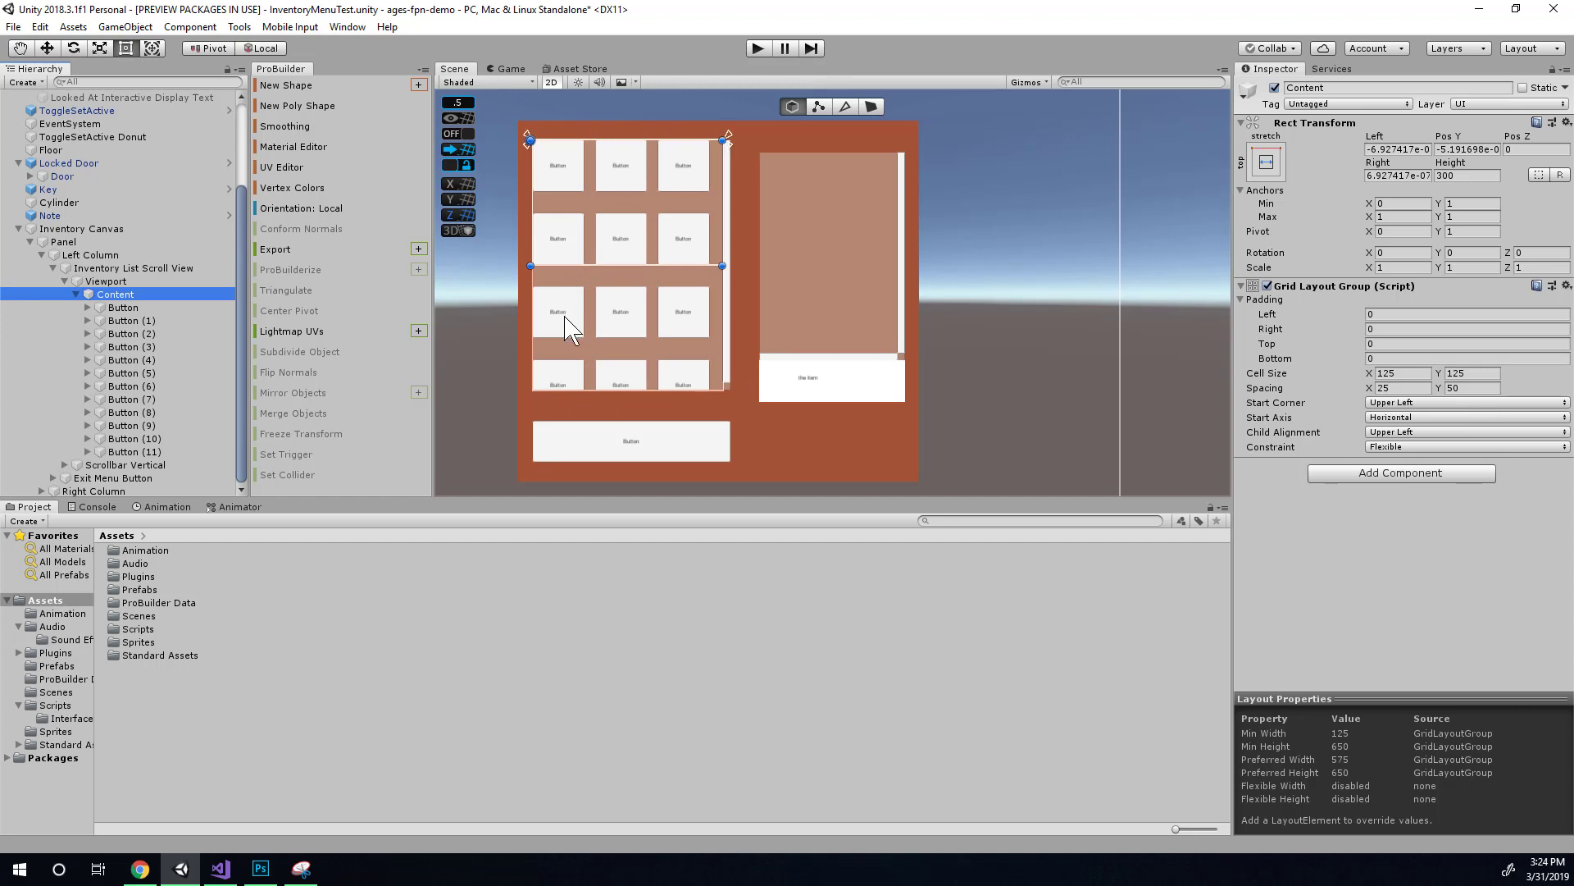
left_click(151, 279)
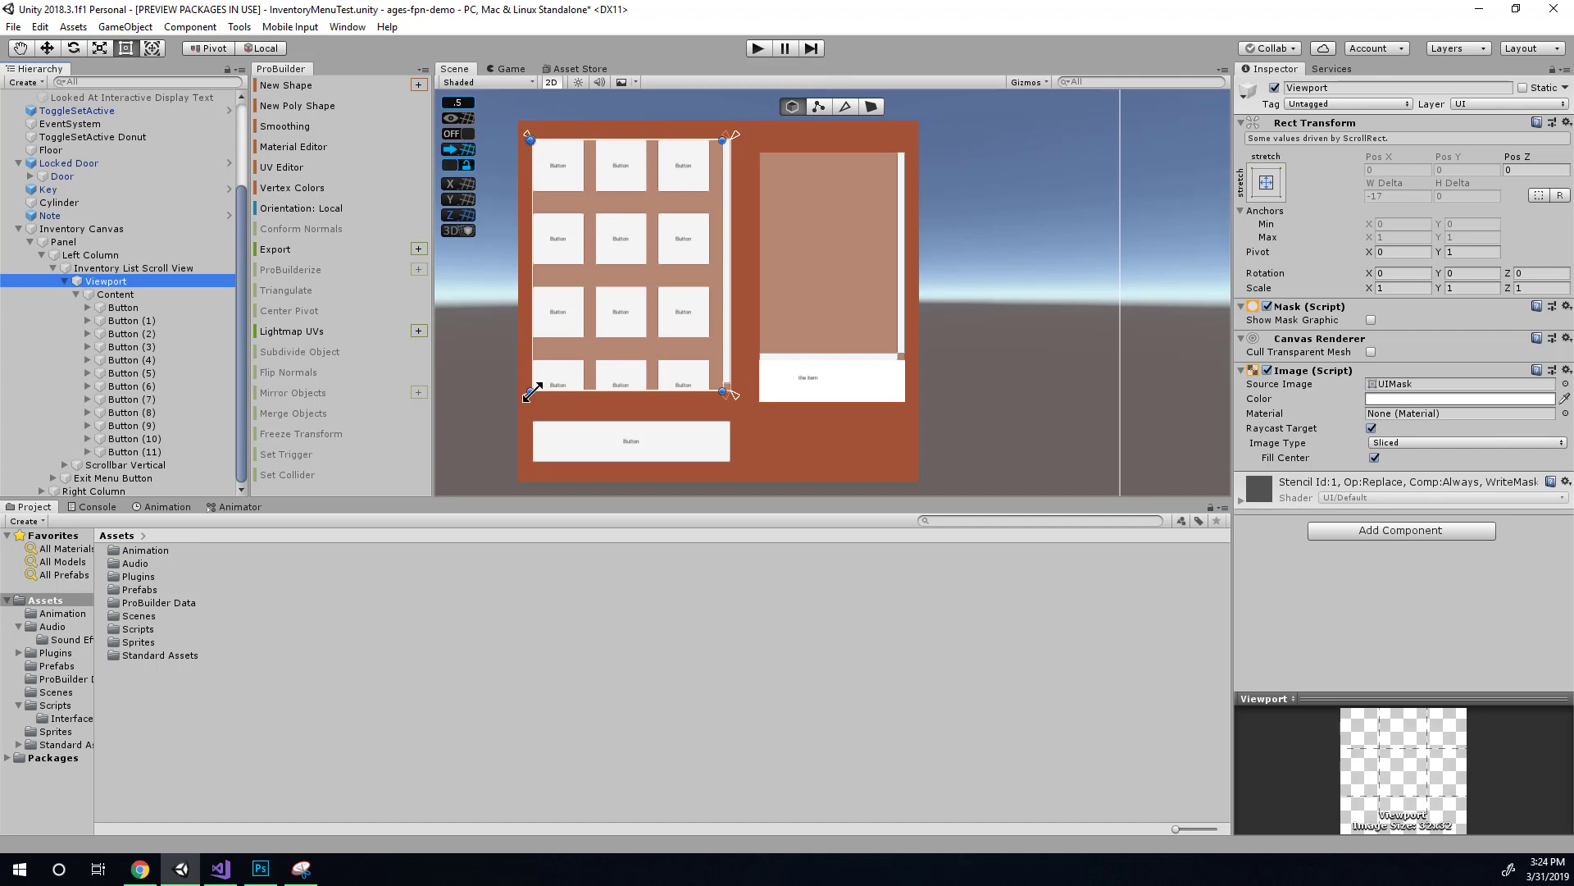
left_click(141, 293)
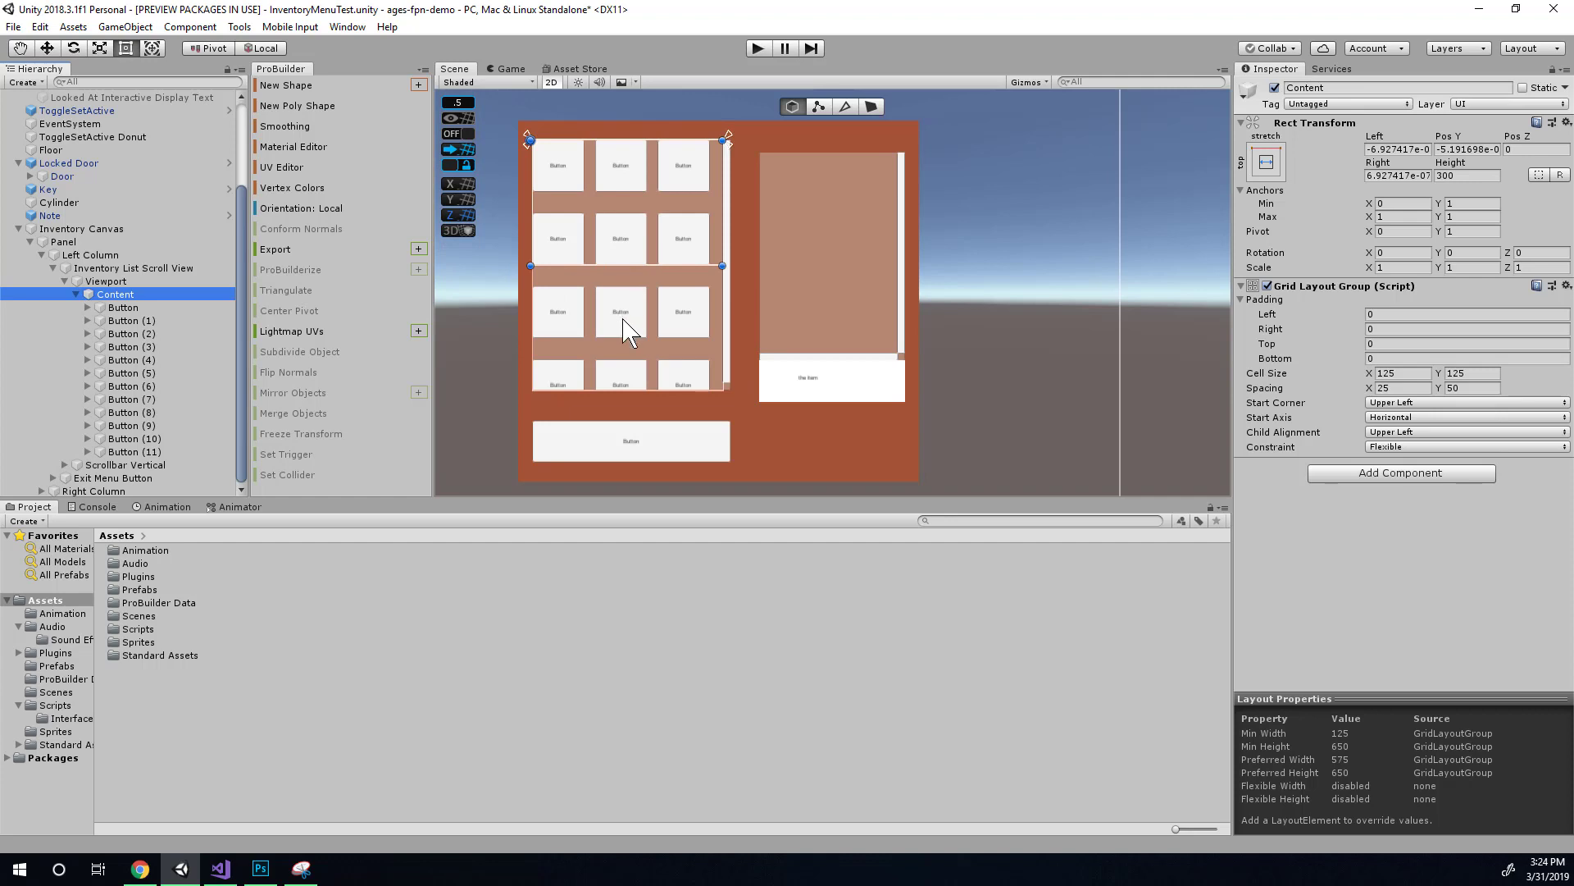
scroll(640, 358, "up", 1)
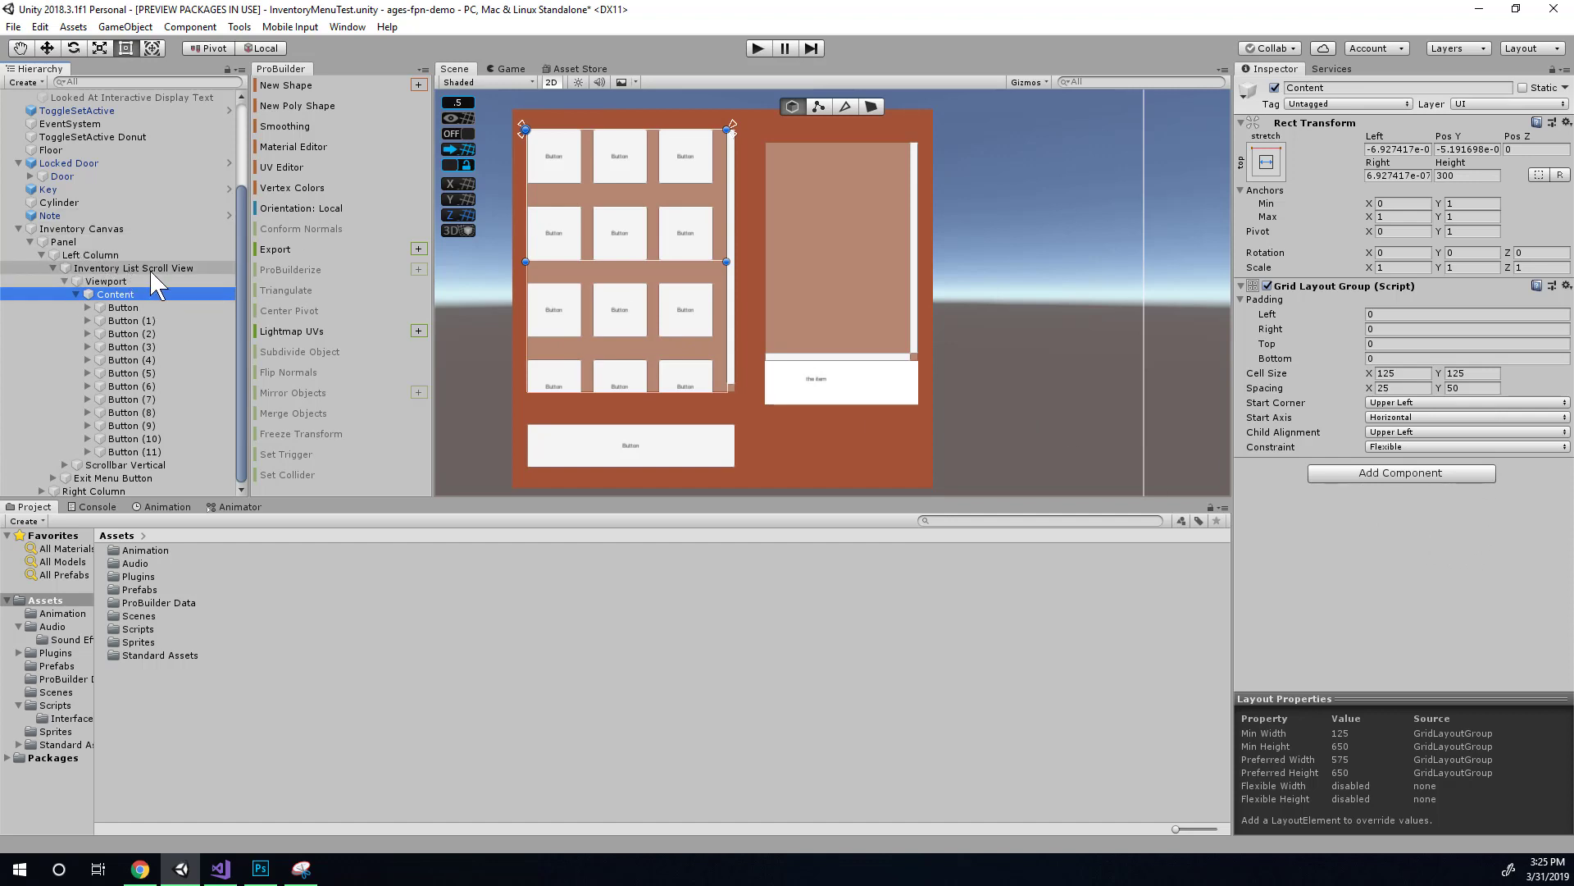
left_click(1403, 474)
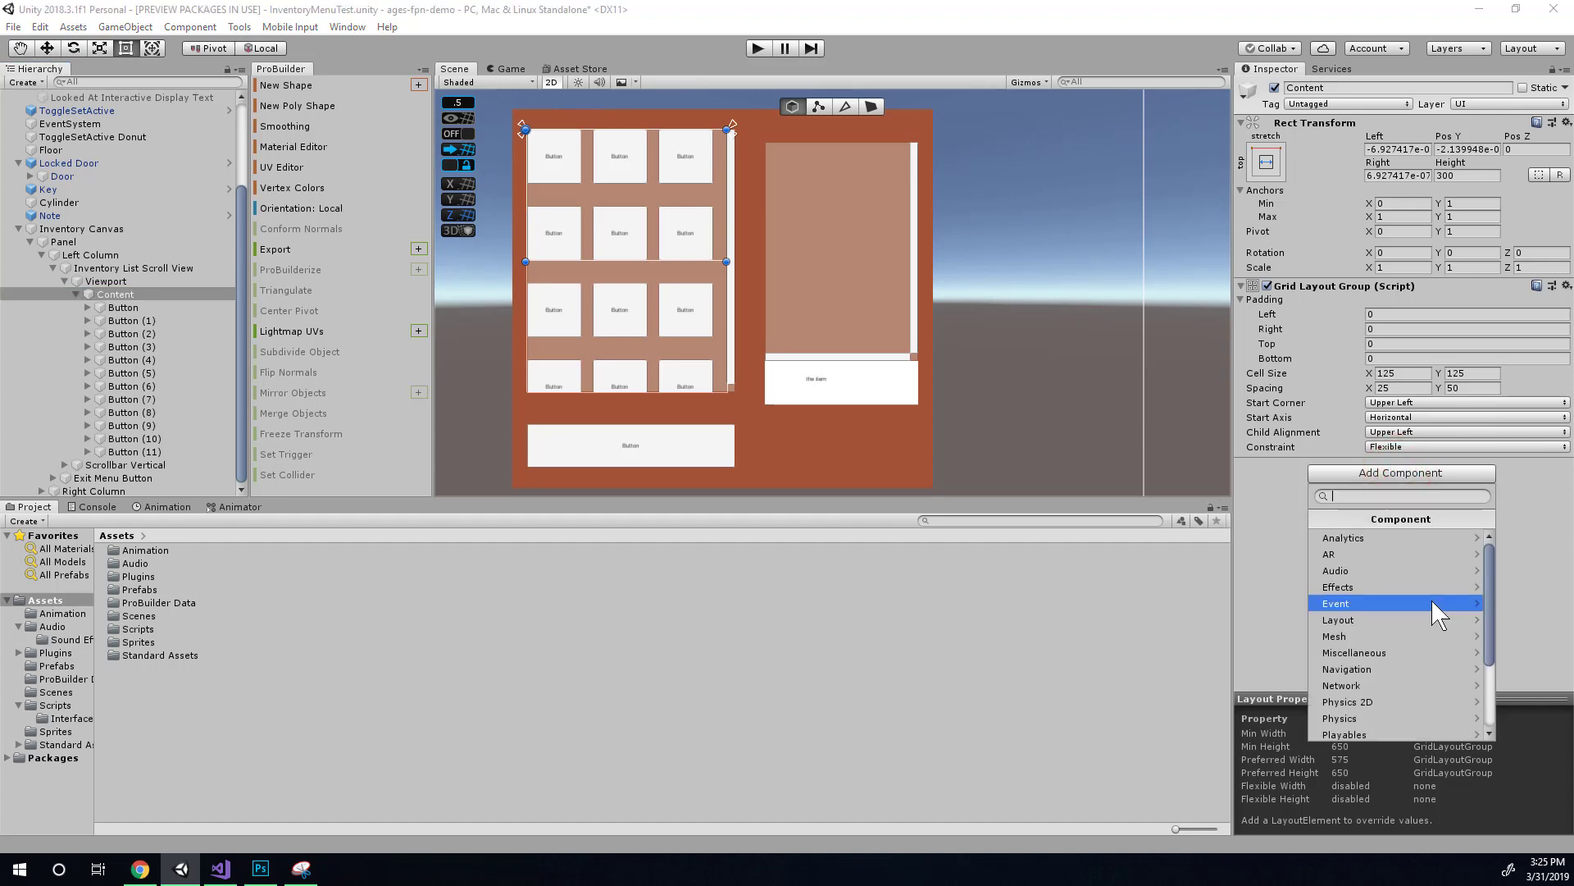
type("cont")
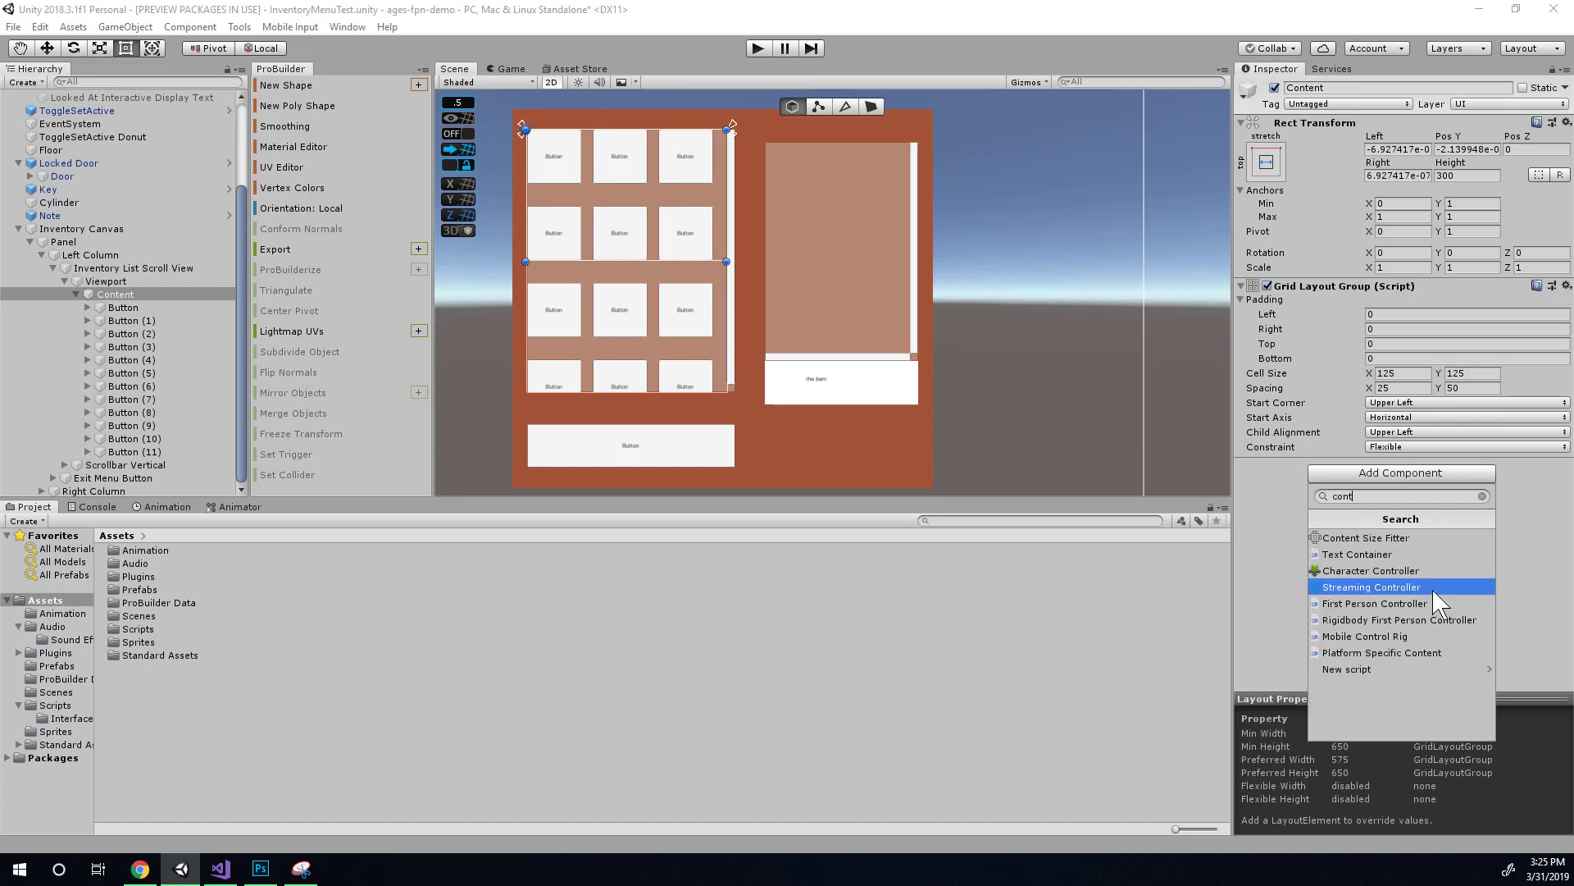
left_click(1393, 539)
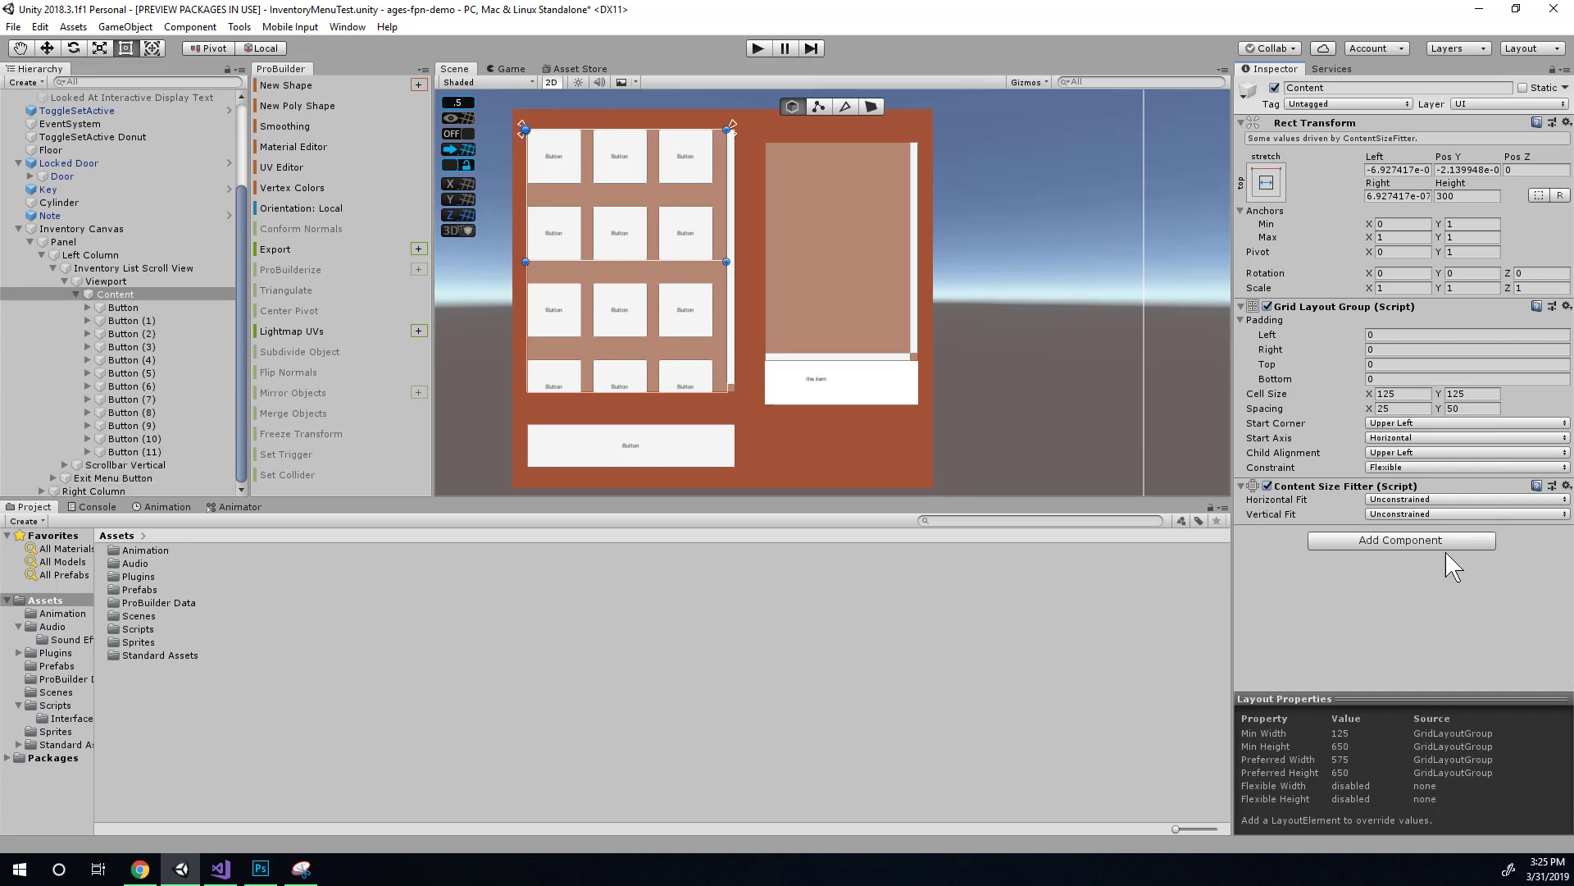
Set the Content Size Fitter's vertical fit to Preferred Size and play the scene to test dragging the inventory list
left_click(1380, 514)
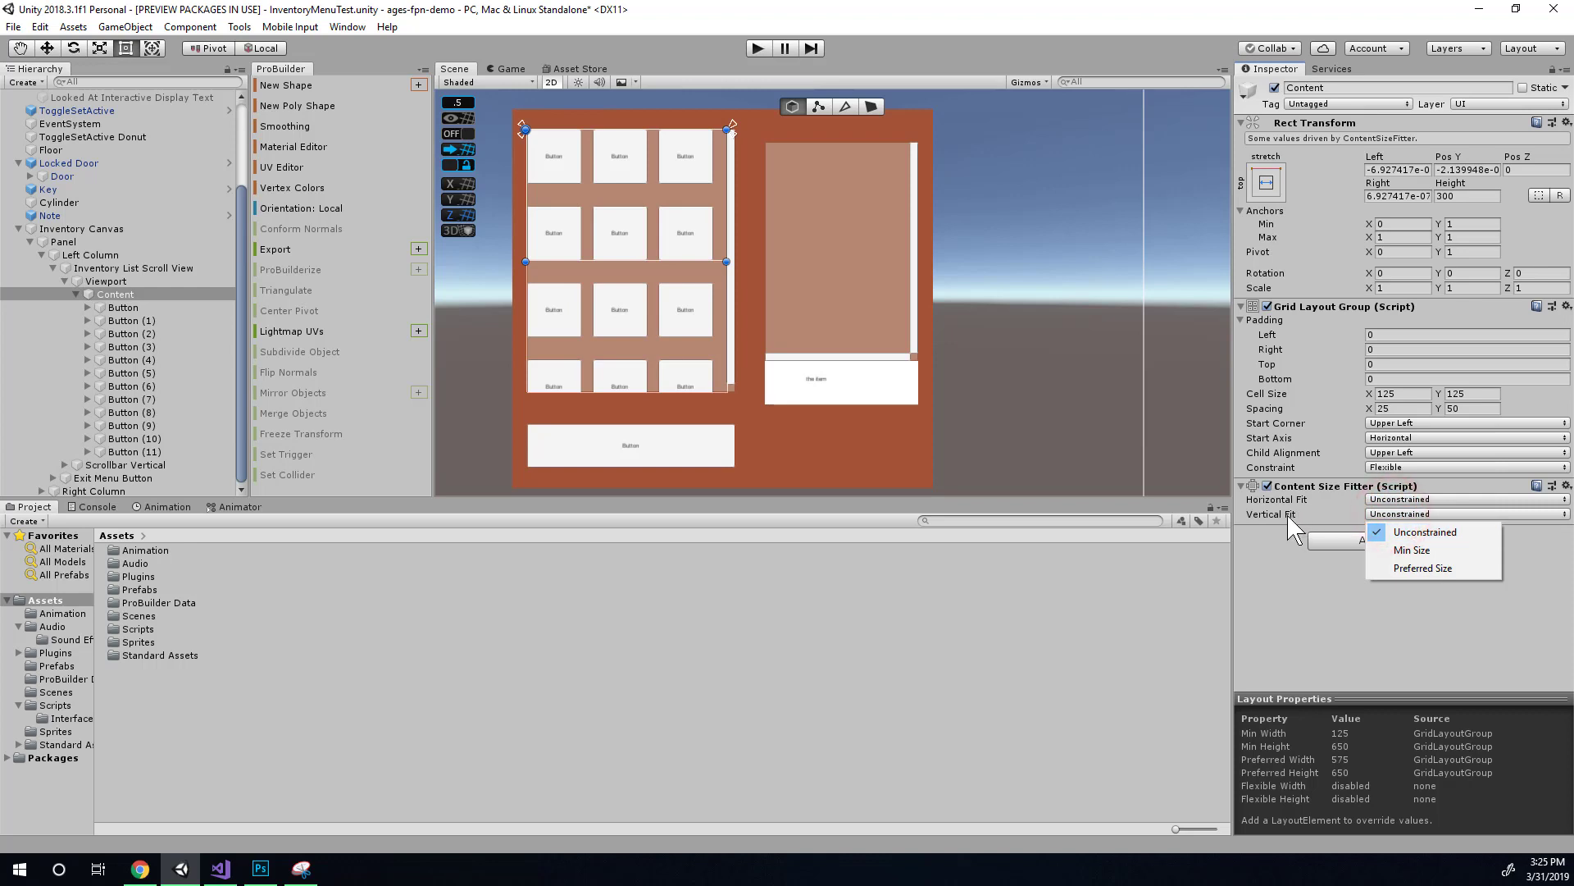
left_click(1443, 568)
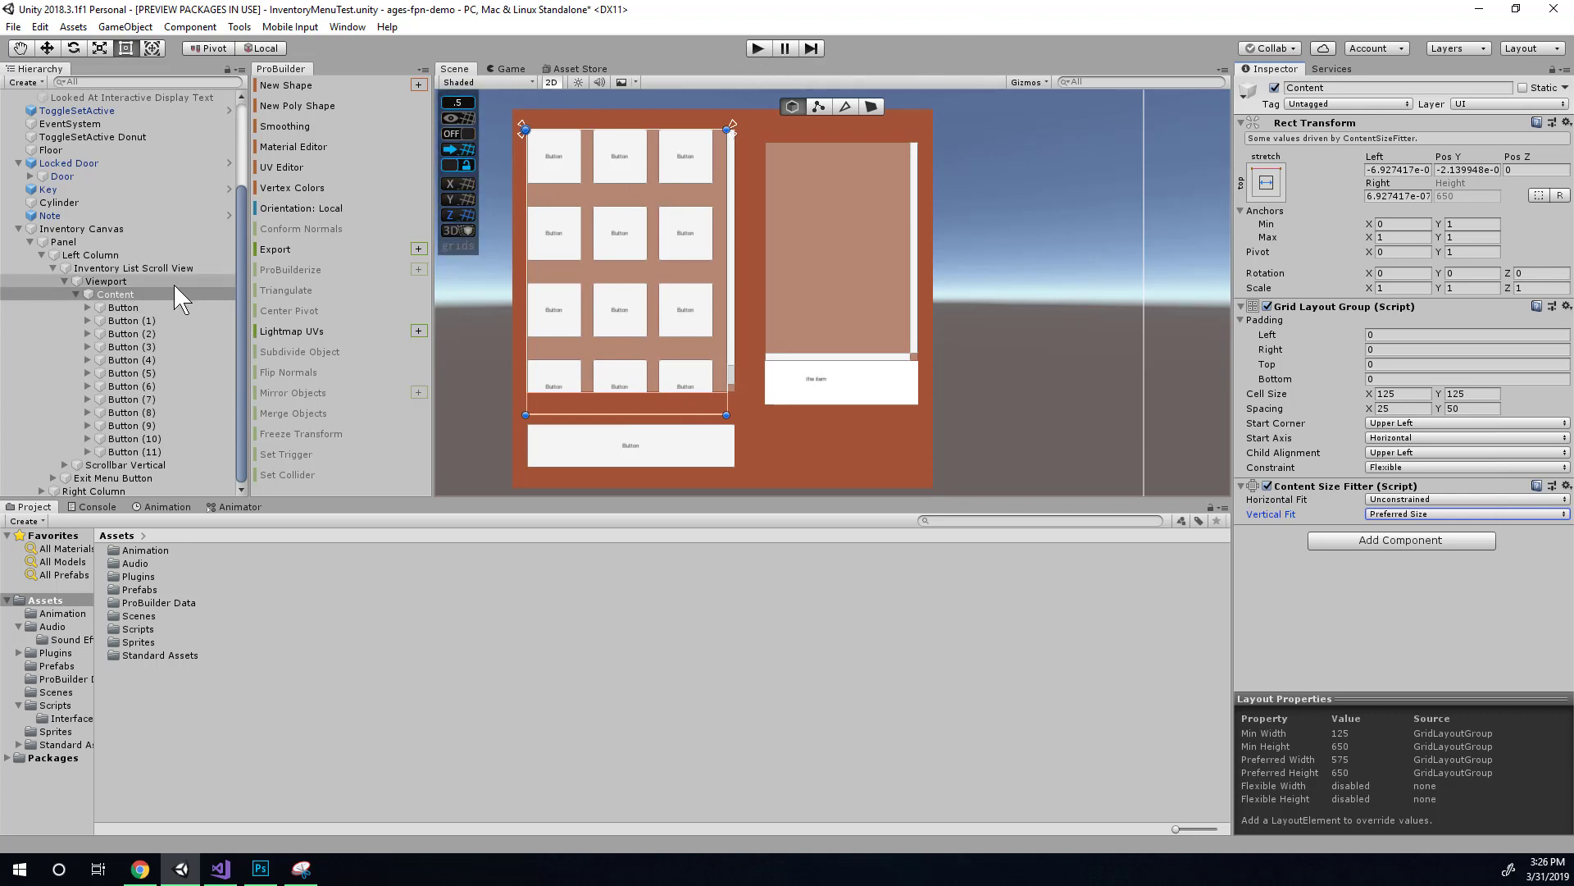
left_click(754, 49)
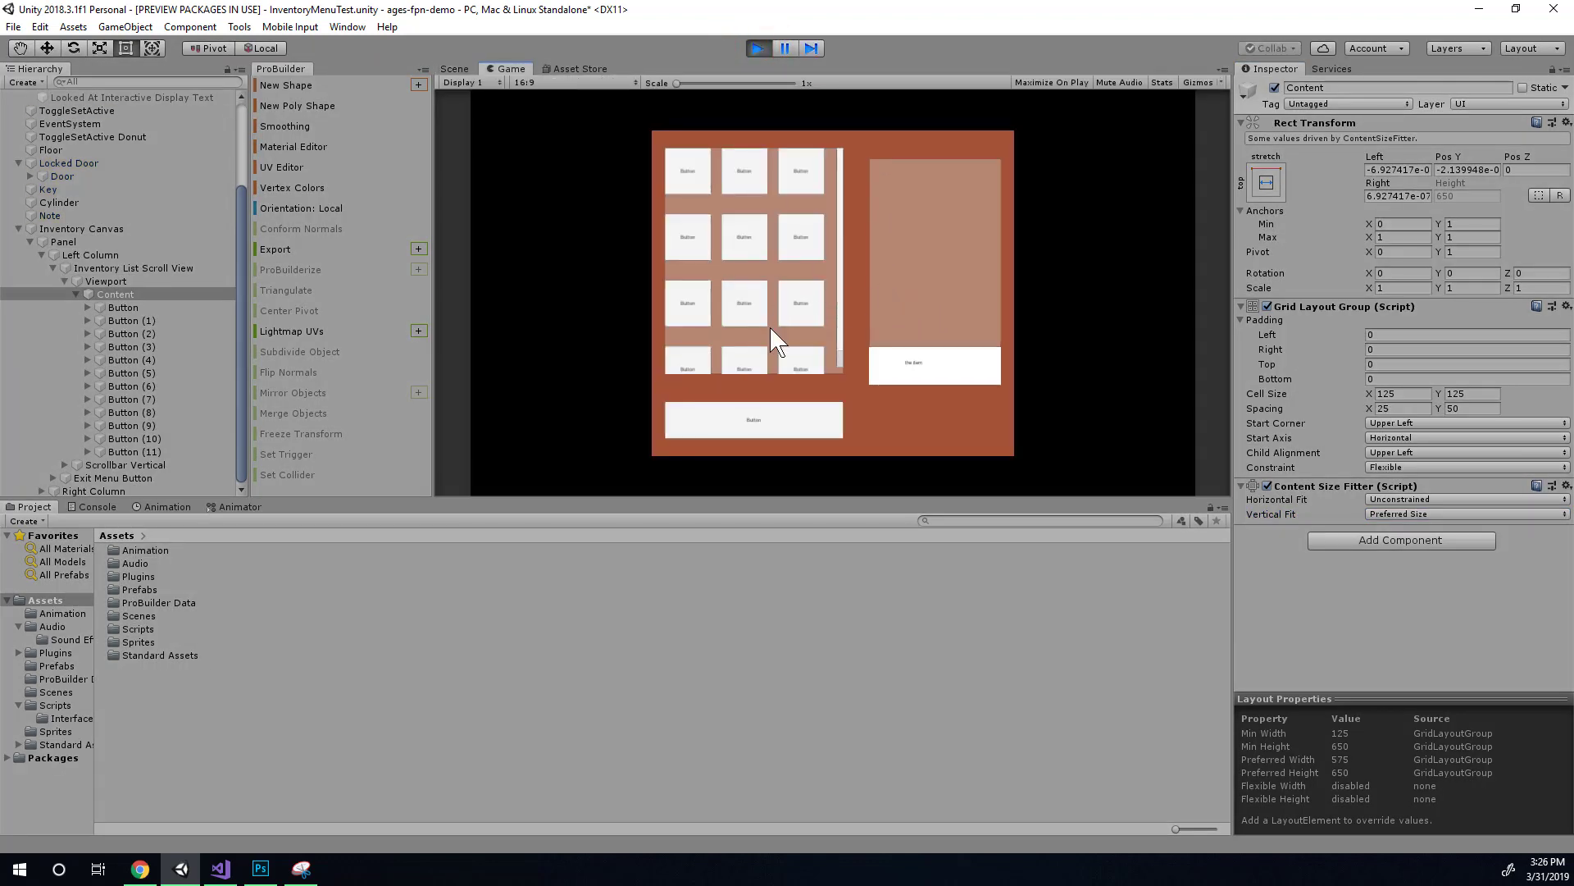
left_click_drag(766, 323, 783, 293)
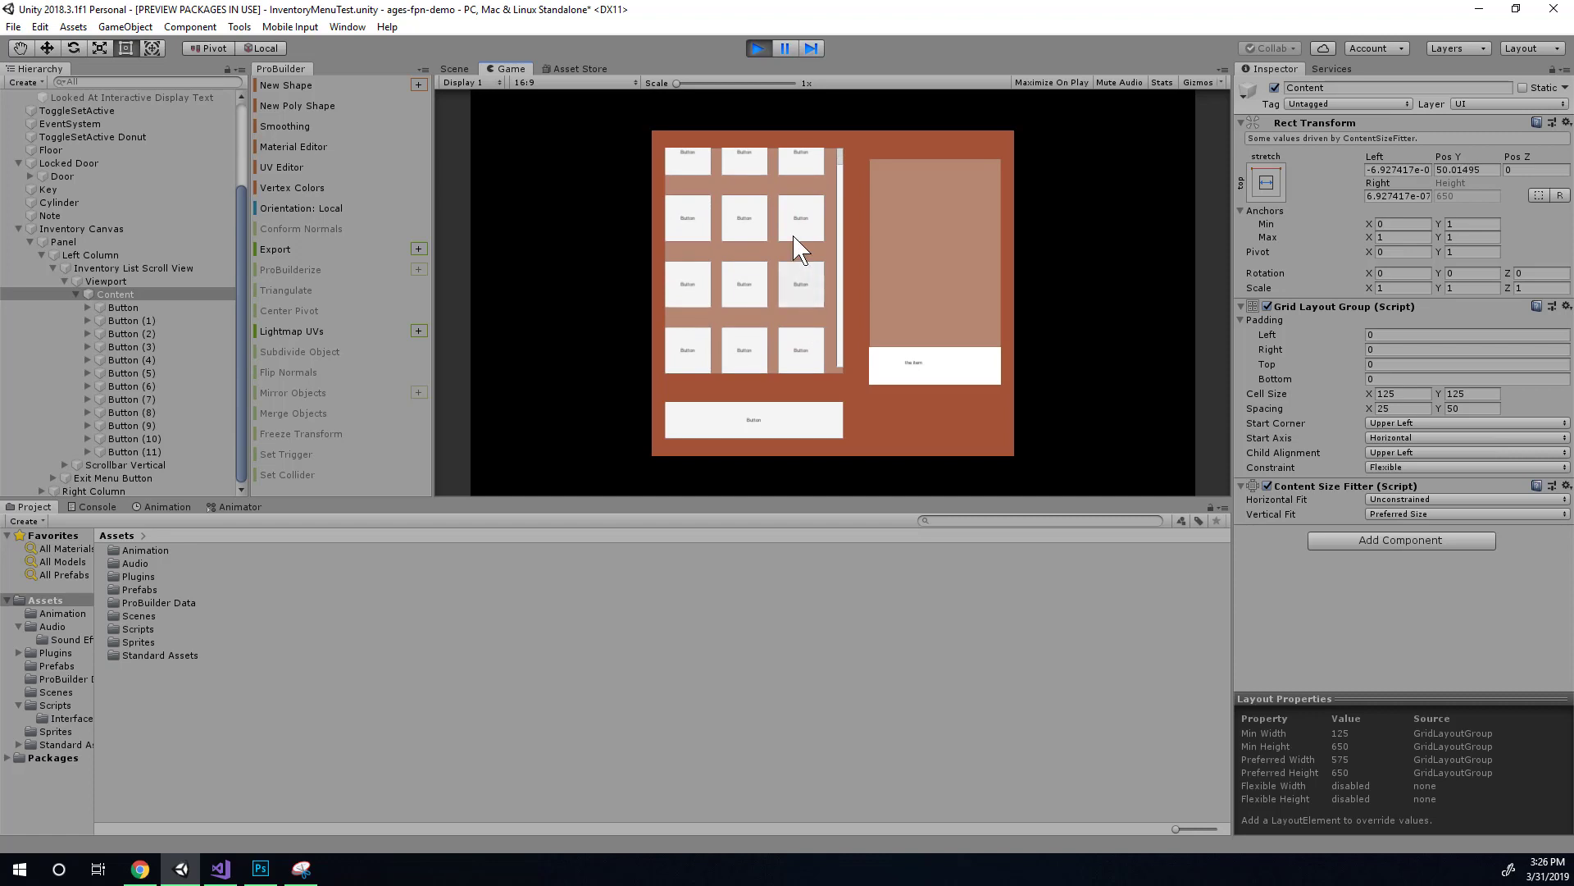
left_click_drag(769, 181, 820, 278)
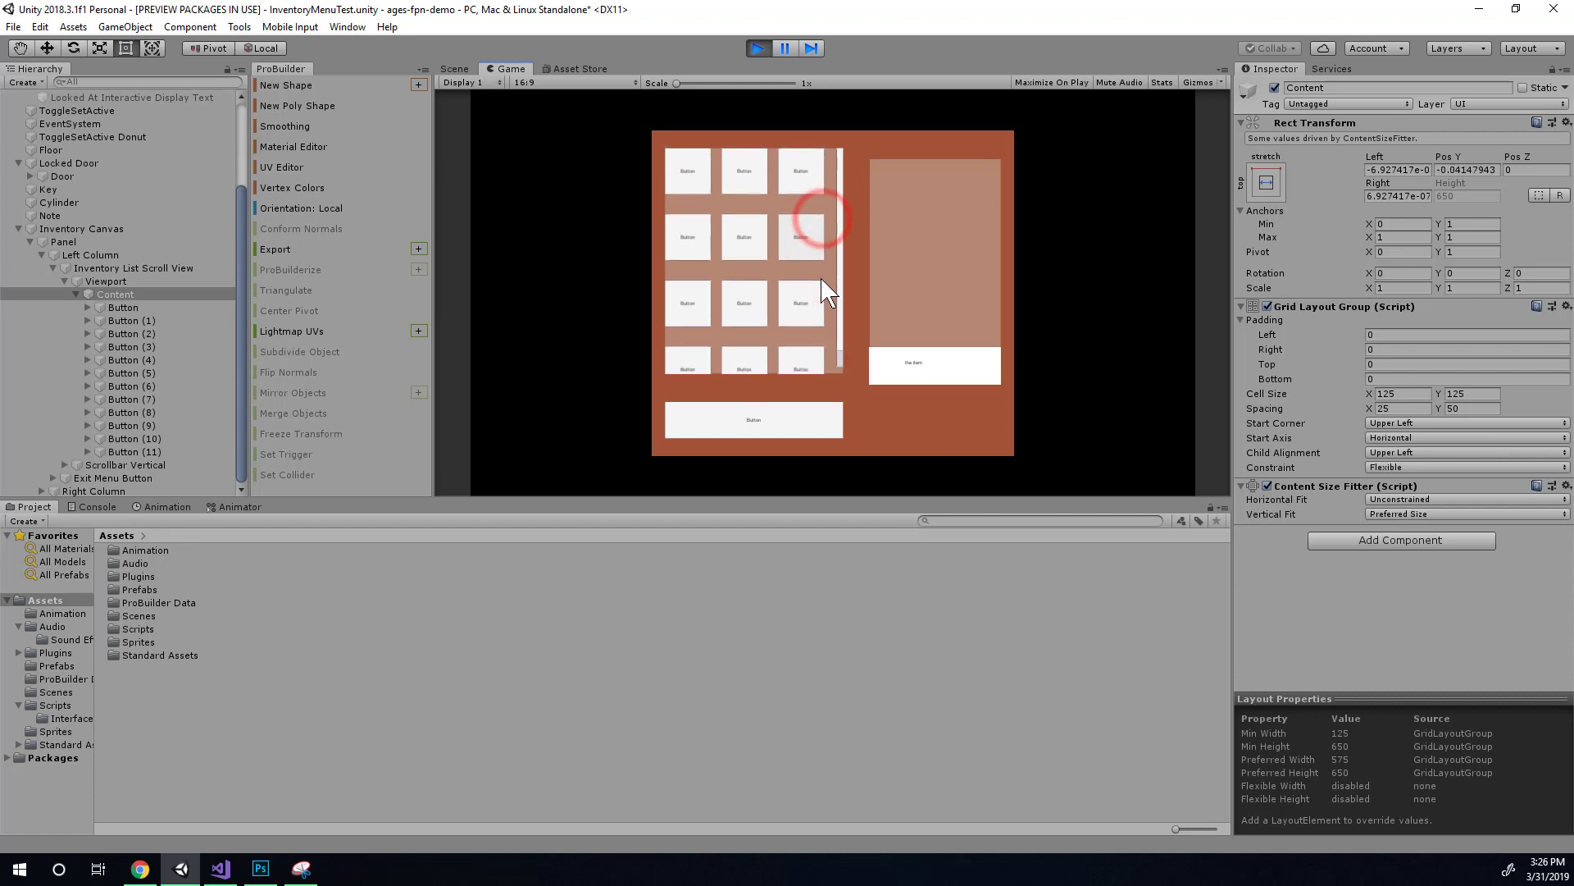
Delete Button (1) through Button (11) from Content while the scene is playing
left_click(126, 323)
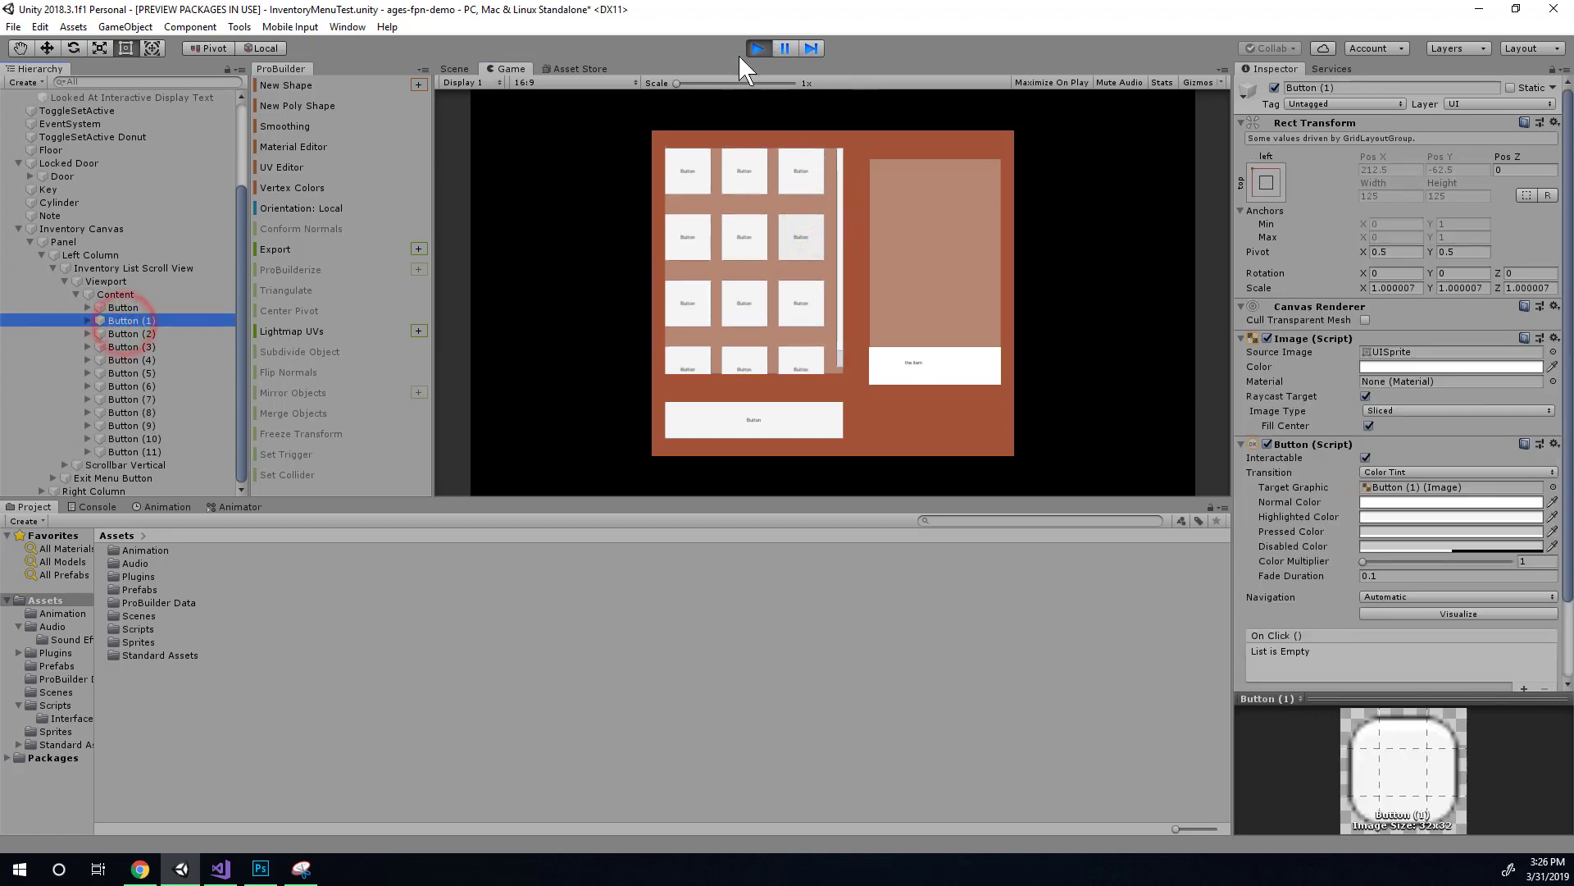
left_click(141, 336)
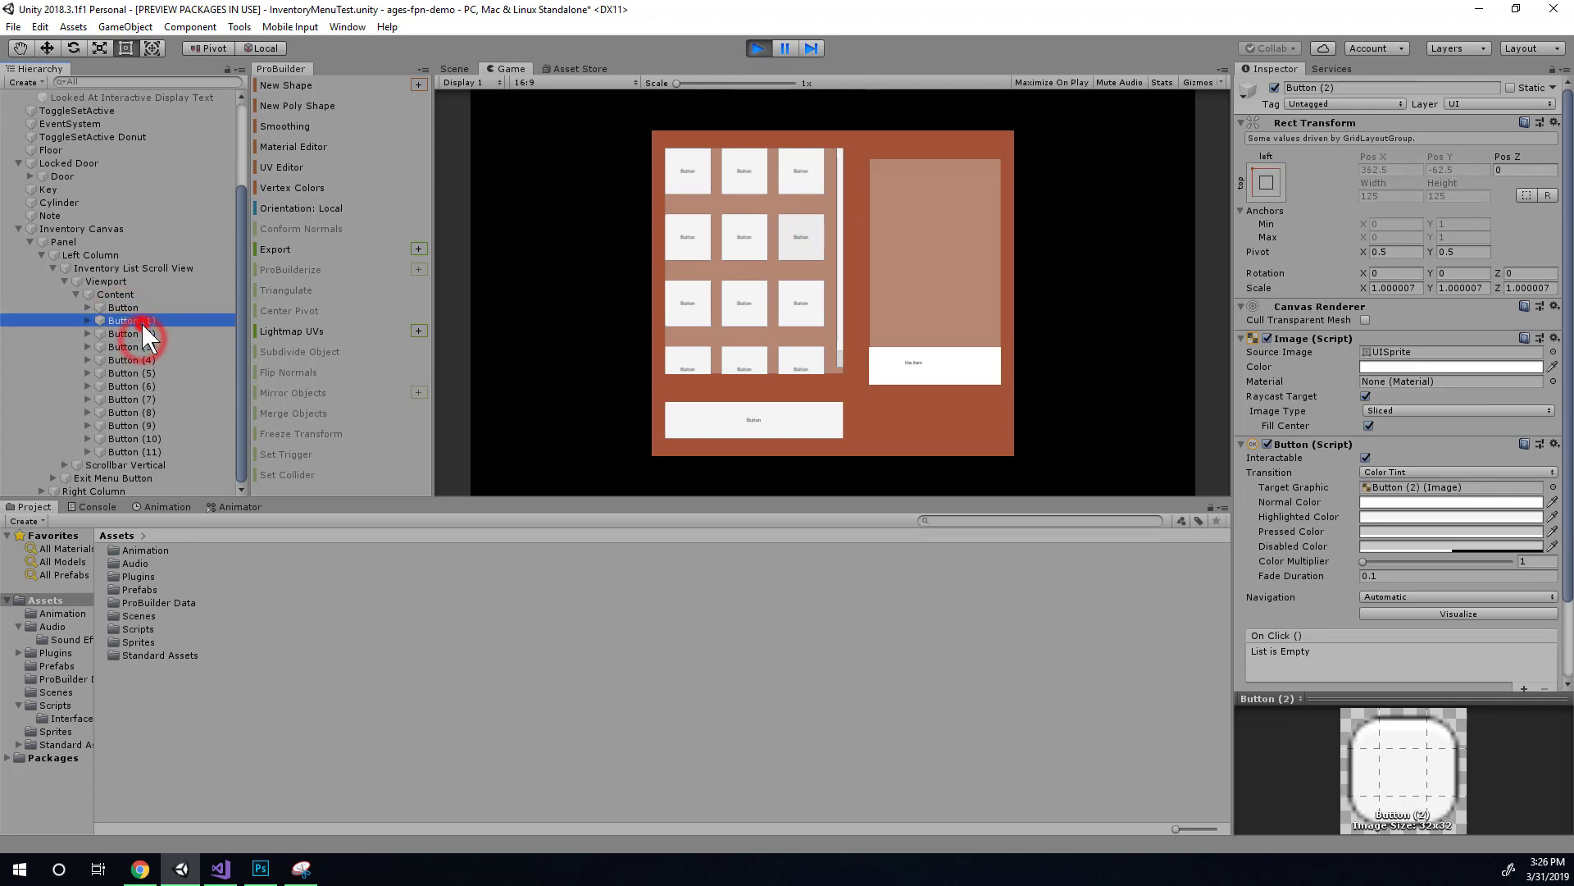
left_click(144, 447, "shift")
key("Delete")
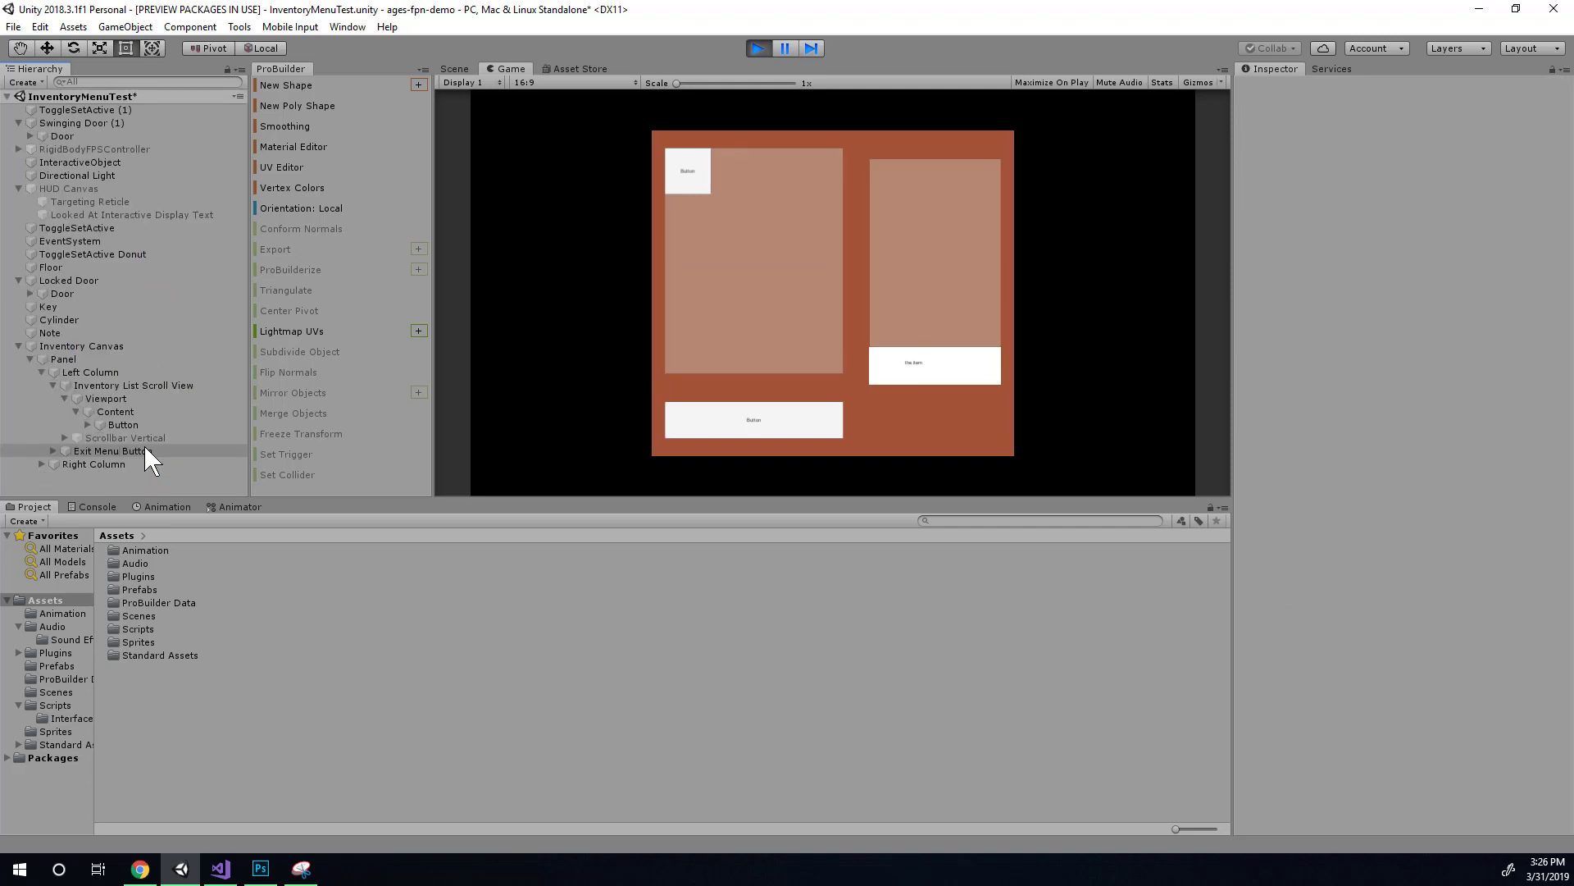
Duplicate the remaining Button in Content nine times in play mode and test scrolling the inventory list vertically
left_click(105, 425)
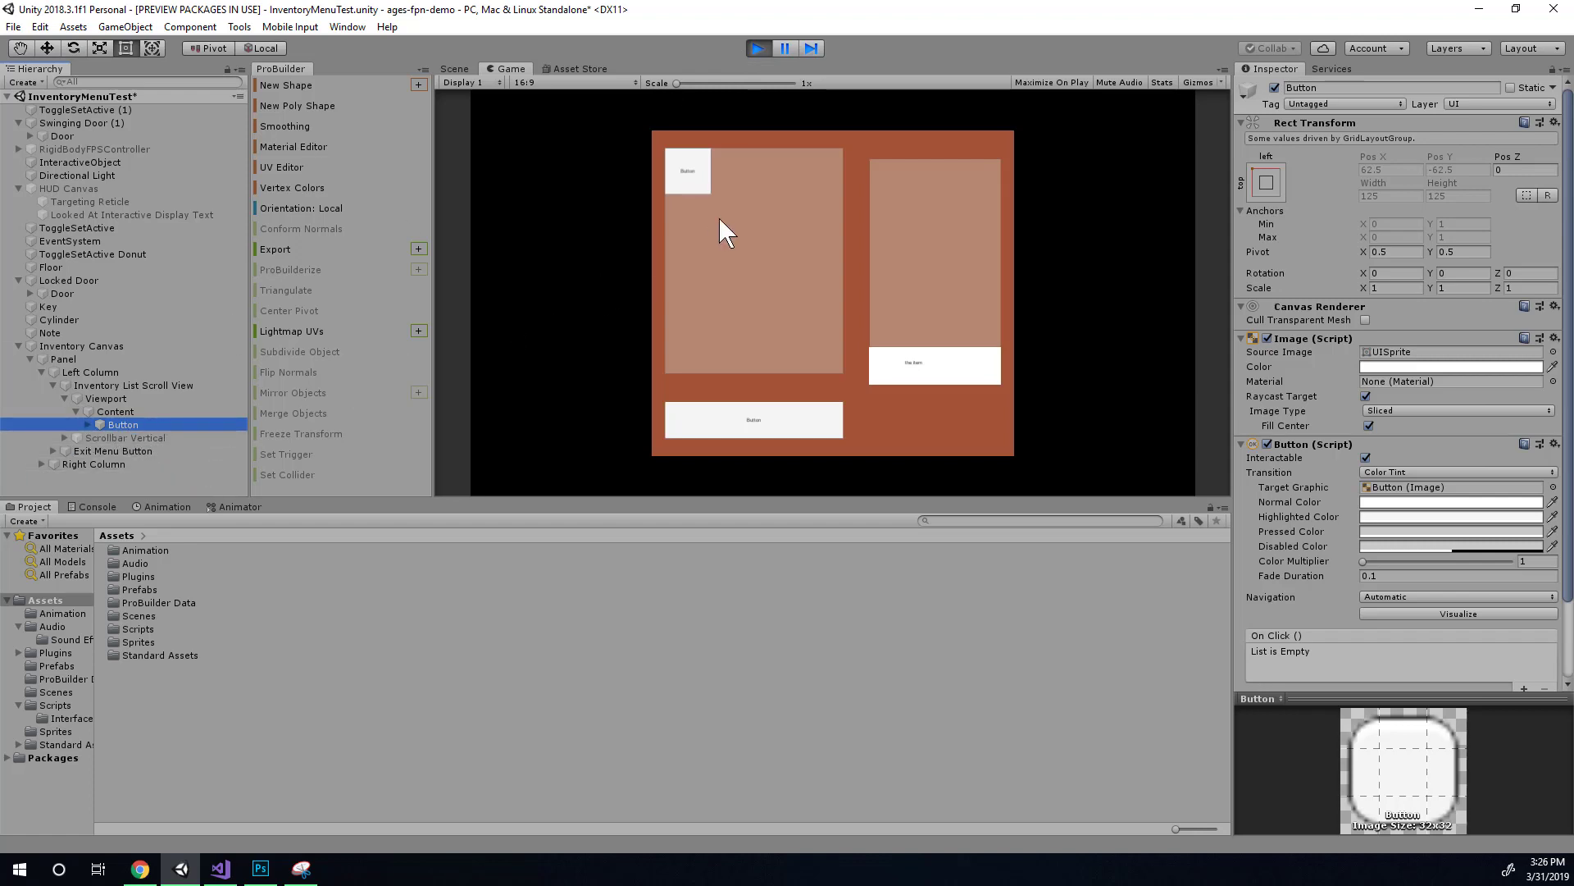
key("ctrl+d")
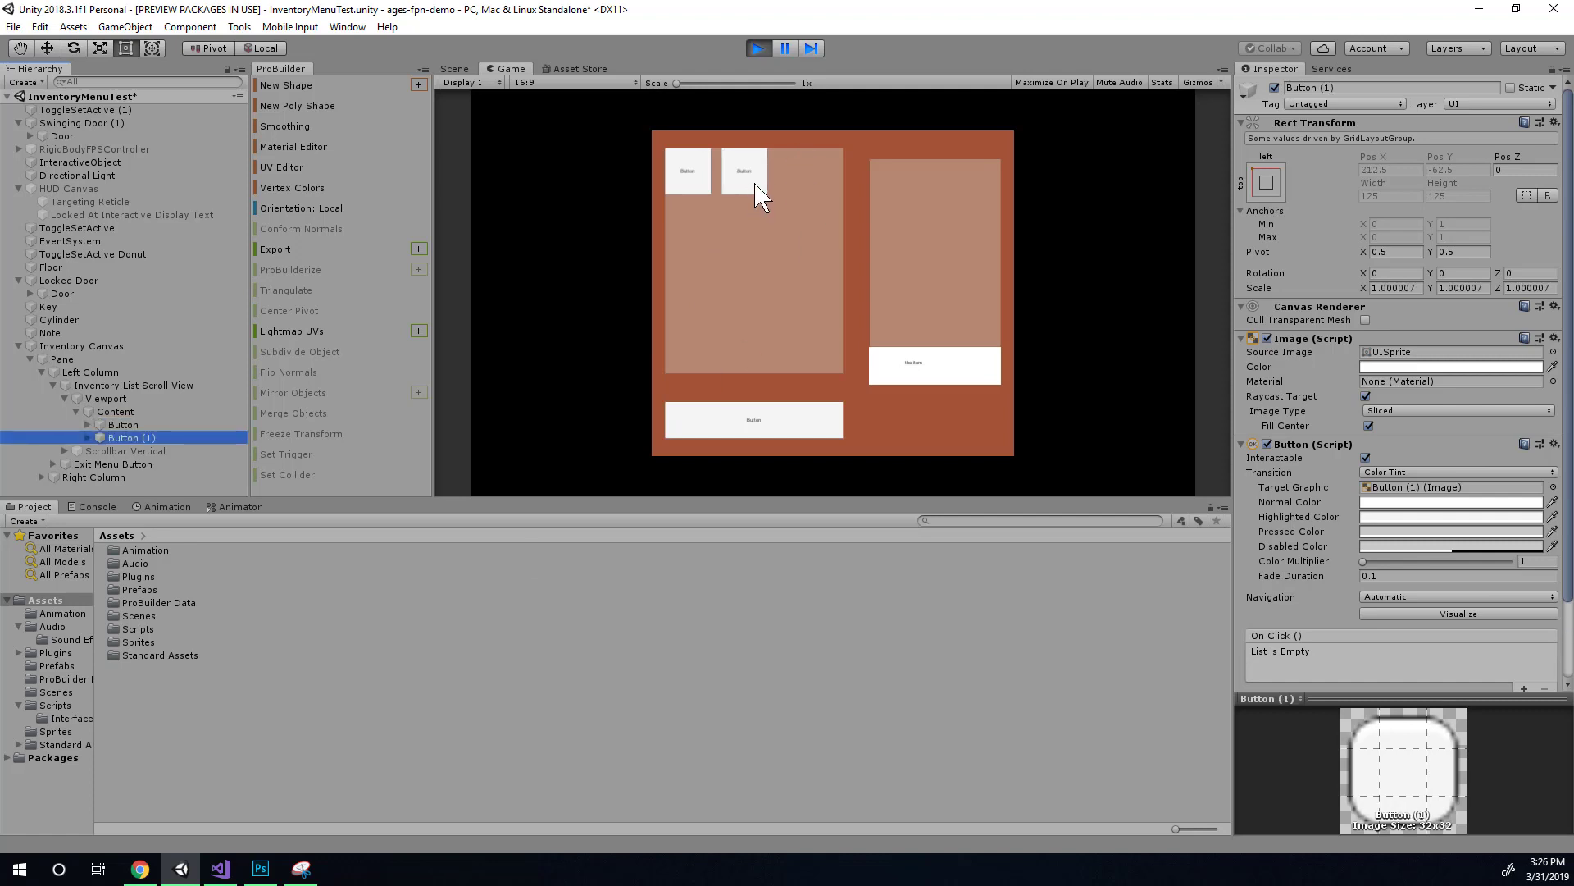
key("ctrl+d")
key("ctrl+d")
key("ctrl+d")
key("ctrl+d")
key("ctrl+d")
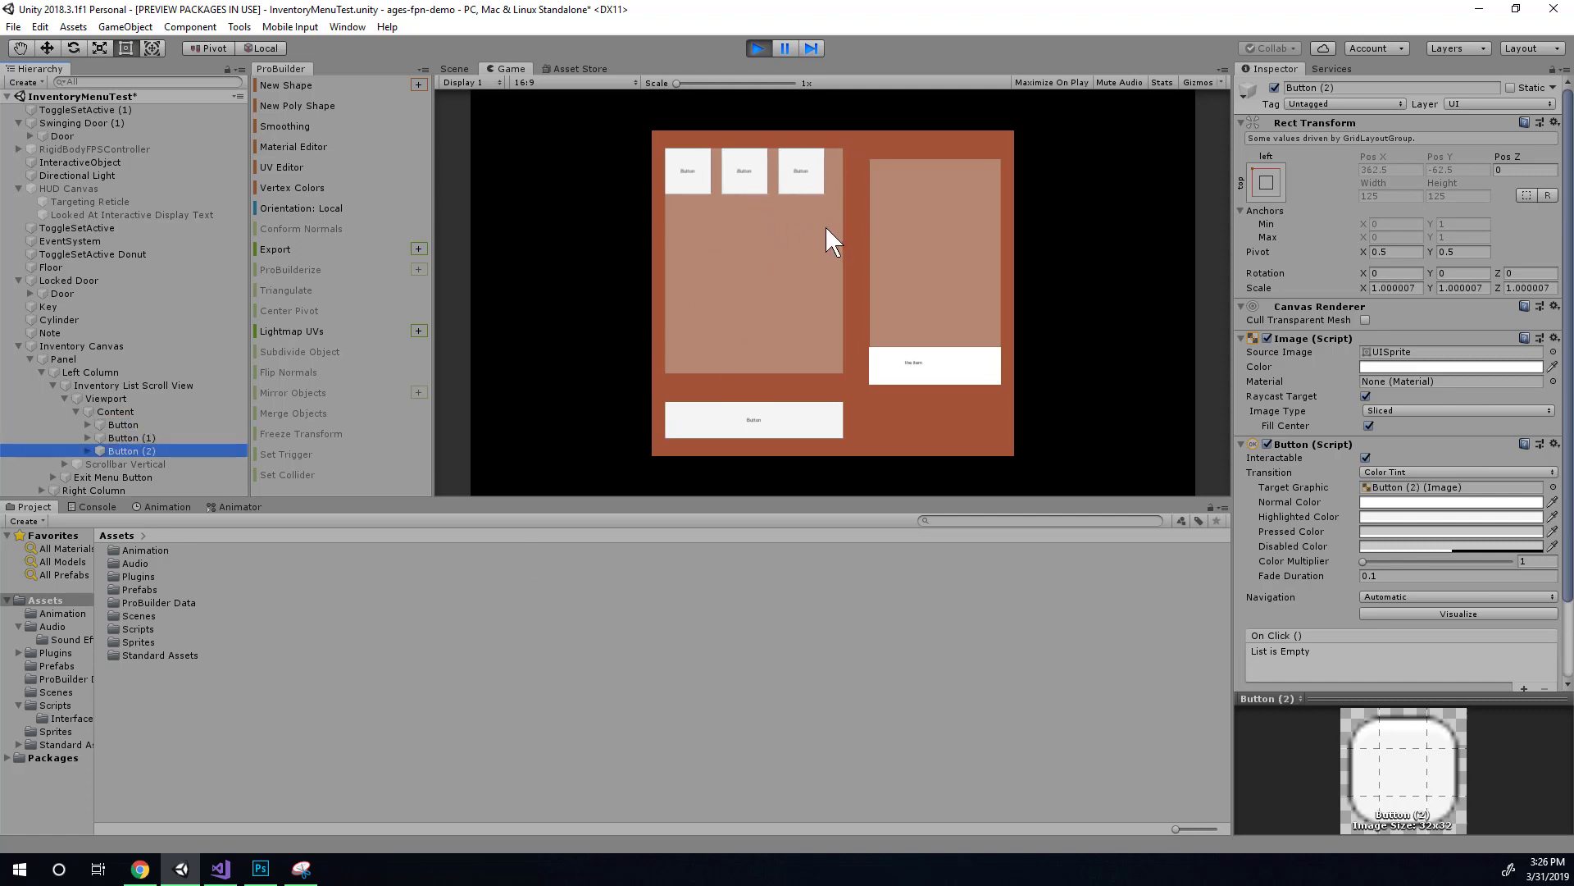
key("ctrl+d")
key("ctrl+d")
key("ctrl+d")
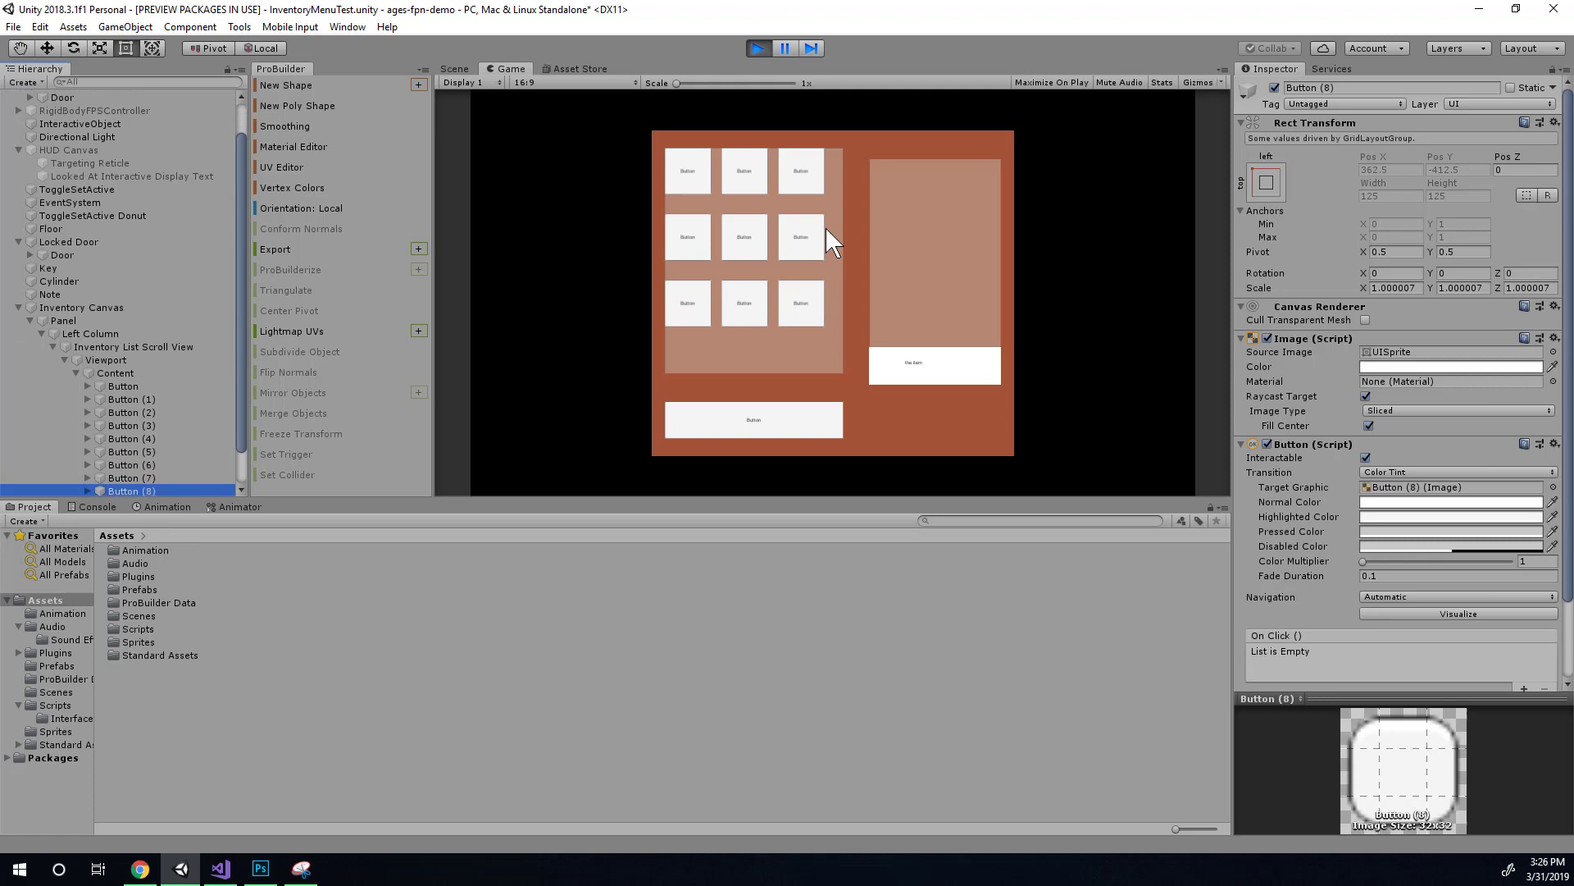
left_click_drag(819, 332, 820, 283)
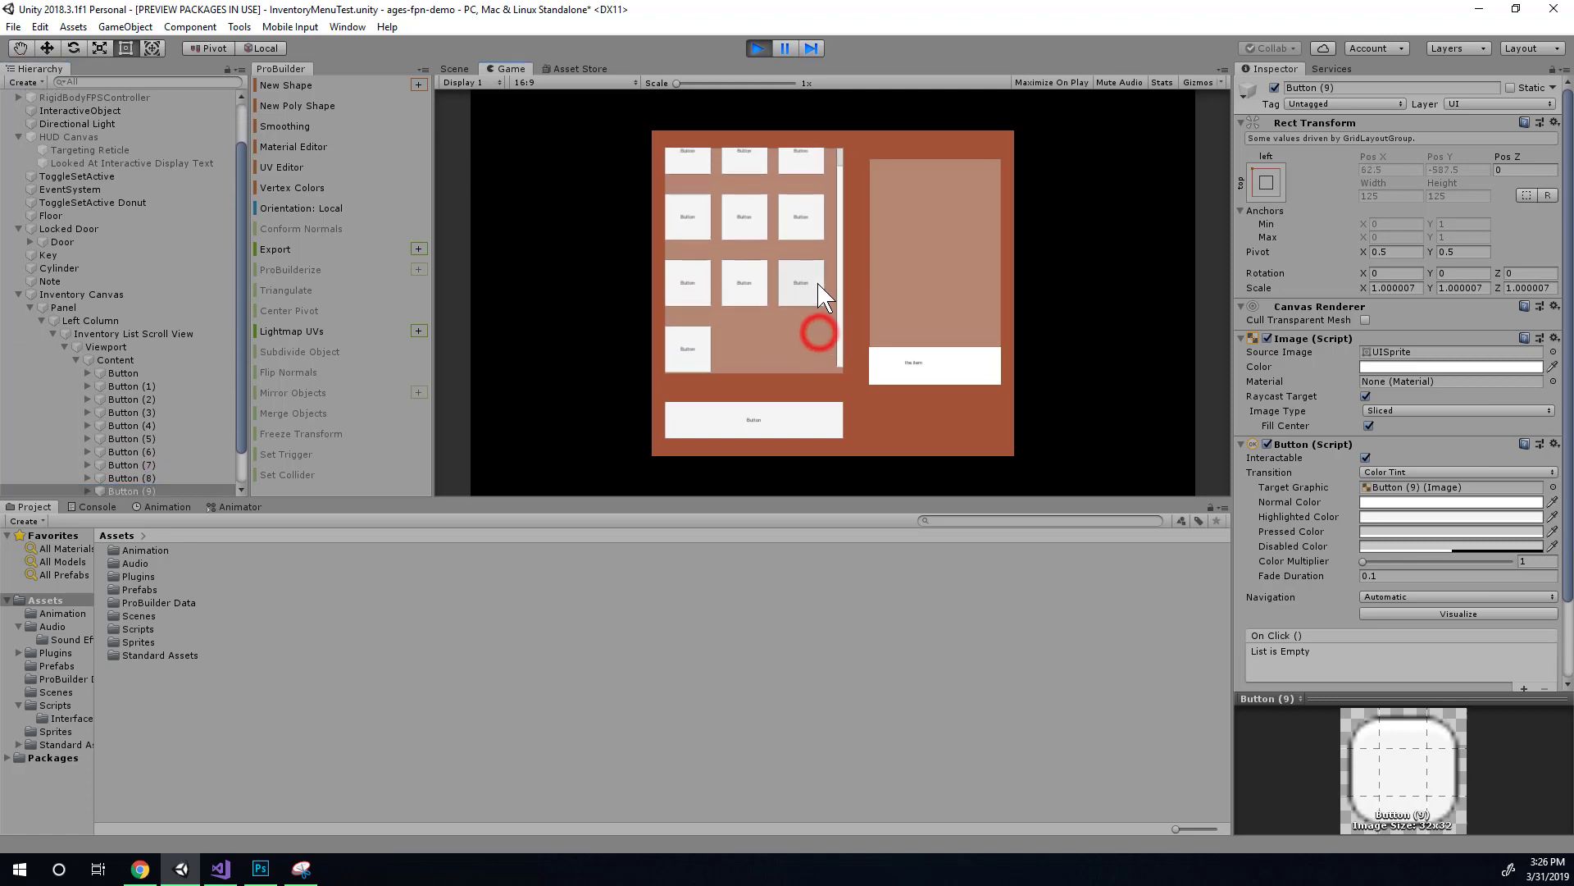
Duplicate Button (9) six more times in play mode and test scrolling through the longer inventory list
left_click(155, 488)
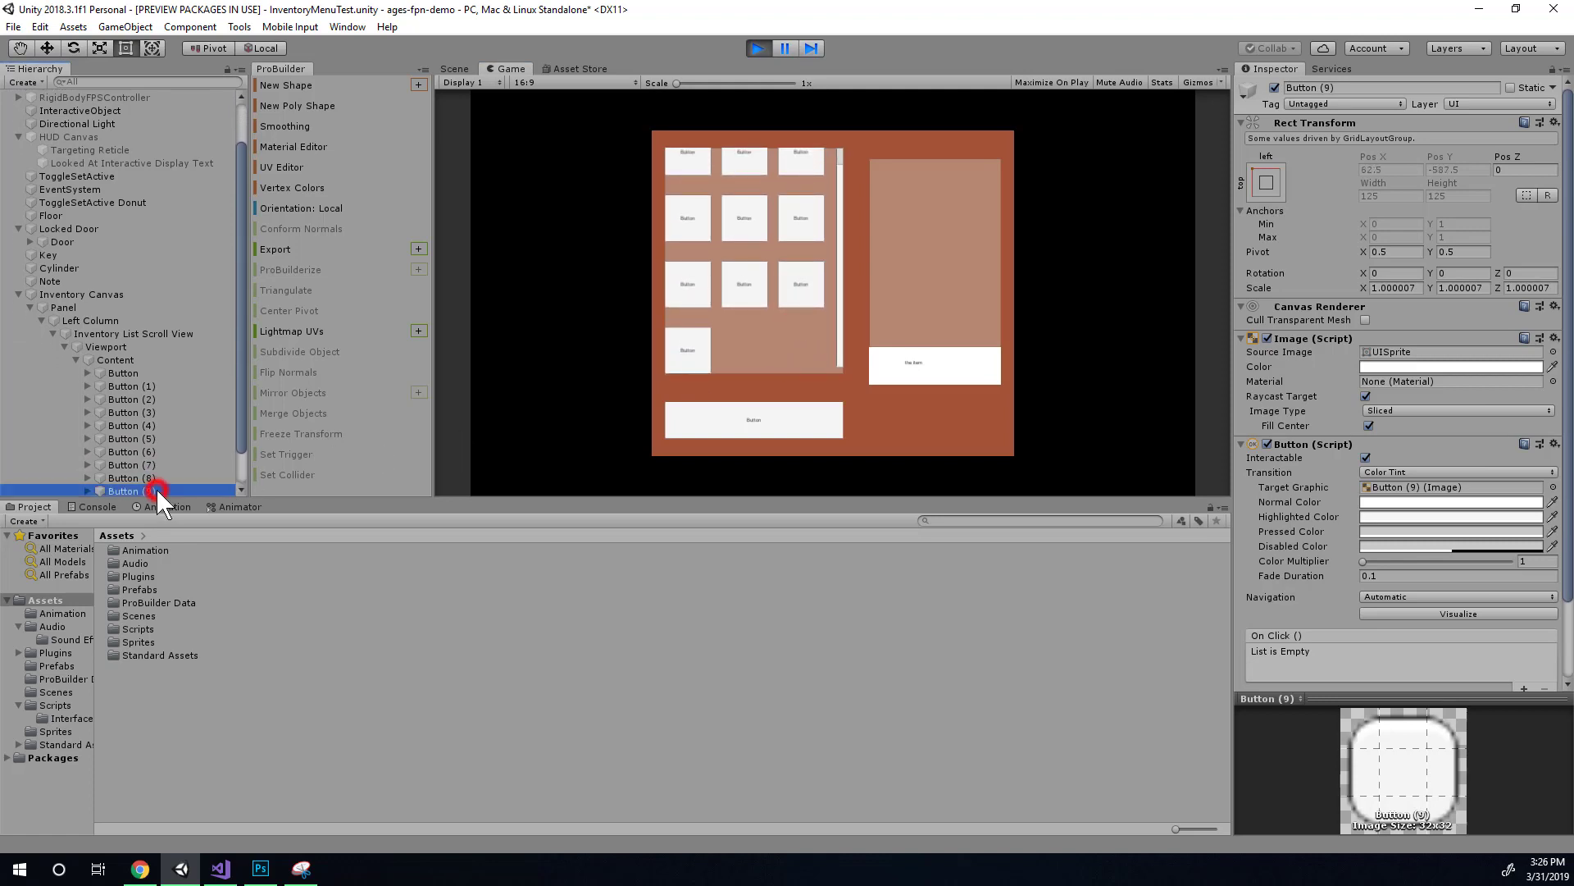
key("ctrl+d")
key("ctrl+d")
key("ctrl+d")
key("ctrl+d")
key("ctrl+d")
key("ctrl+d")
left_click_drag(738, 337, 780, 288)
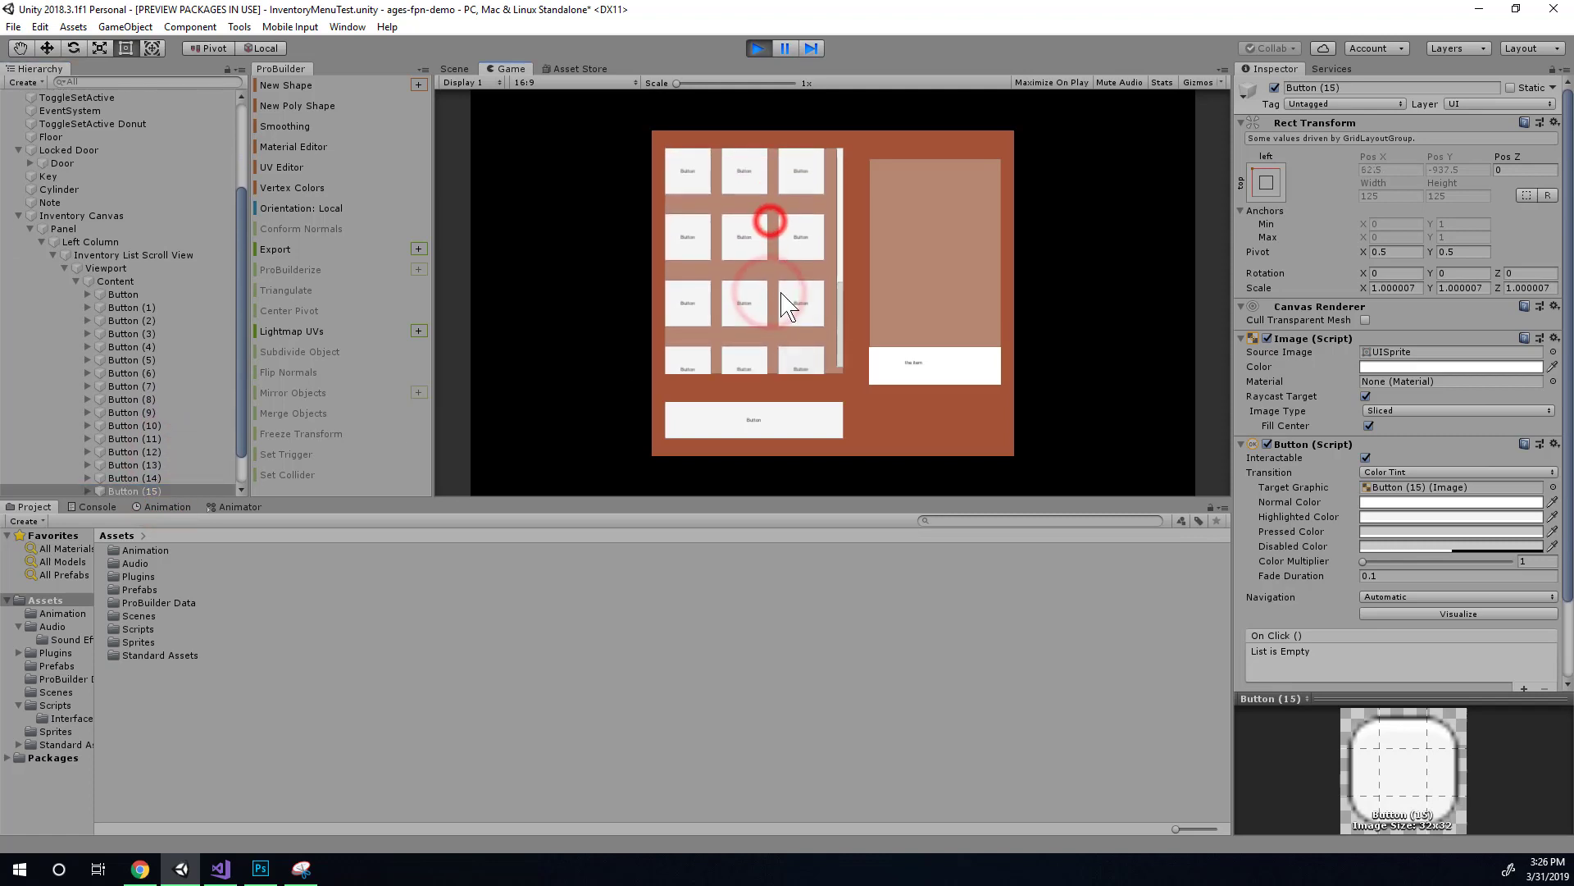
mouse_move(778, 227)
left_mouse_down()
mouse_move(798, 341)
mouse_move(784, 233)
left_mouse_up()
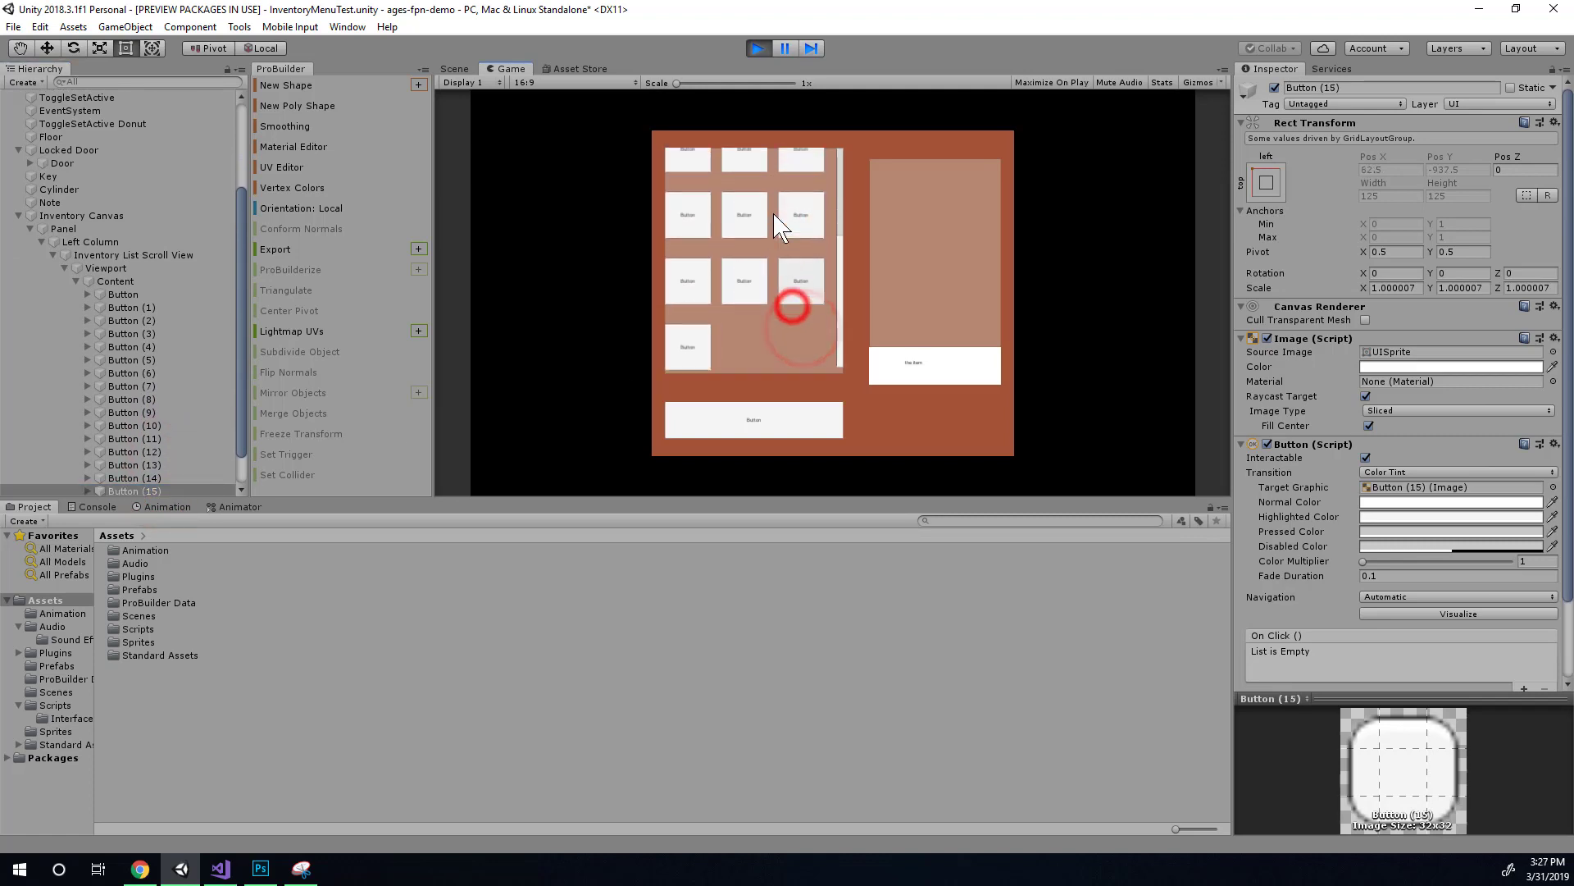